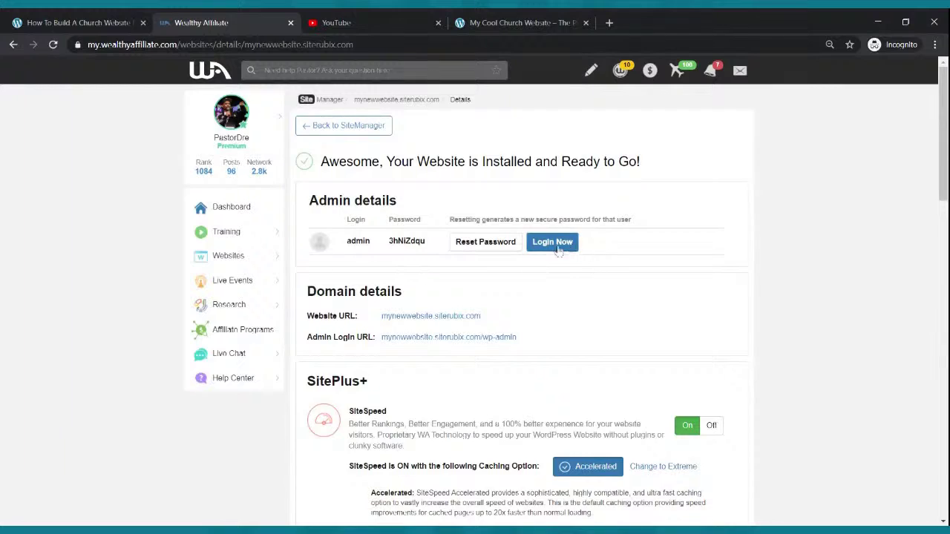
Log in to My New Website's WordPress dashboard from Wealthy Affiliate after glancing at the example church site.
{"action": "left_click", "coordinate": [559, 248]}
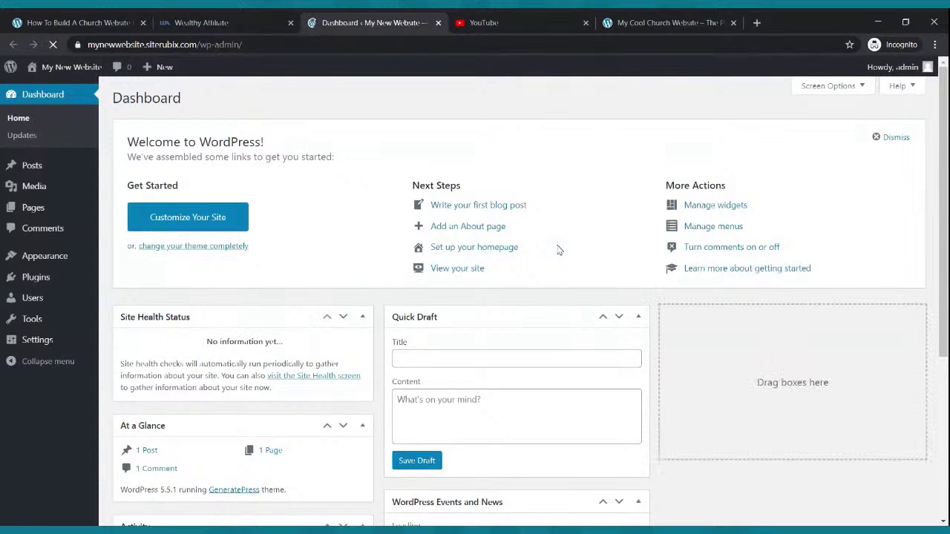
{"action": "left_click", "coordinate": [666, 18]}
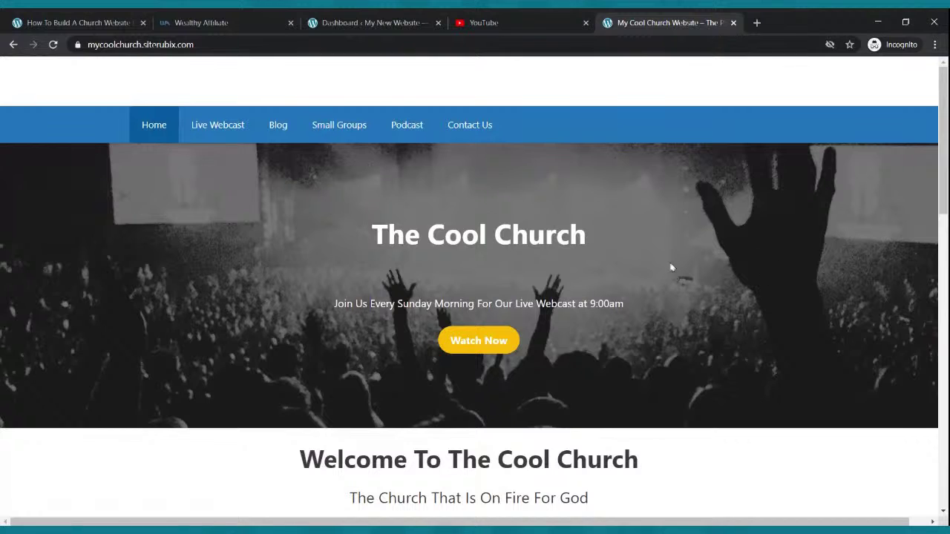
{"action": "left_click", "coordinate": [323, 21]}
{"action": "mouse_move", "coordinate": [83, 70]}
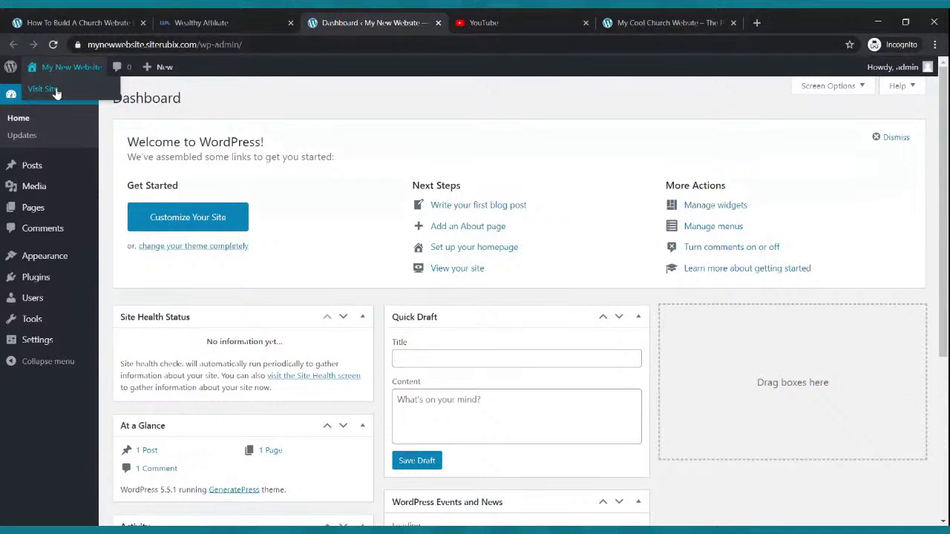
Open the new site's front page in its own tab and compare it with the Cool Church example.
{"action": "middle_click", "coordinate": [55, 90]}
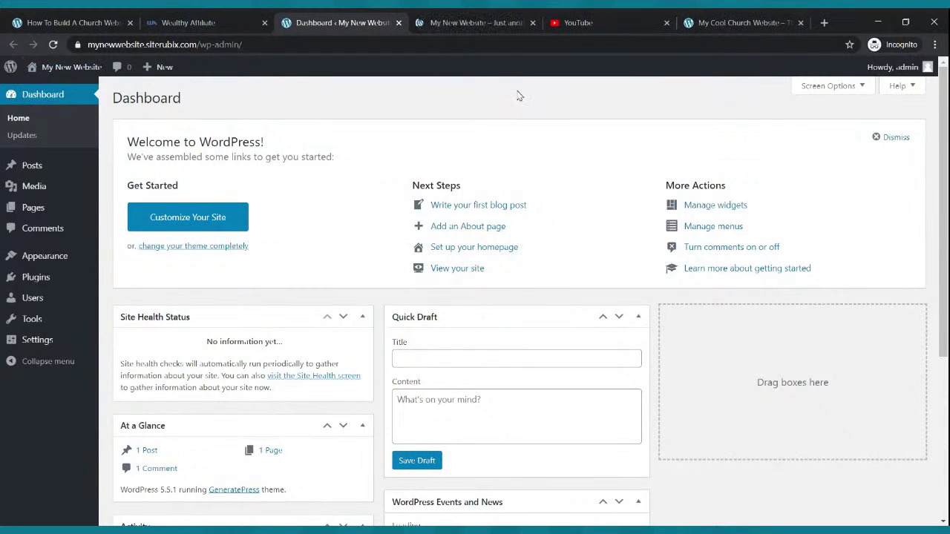
{"action": "left_click", "coordinate": [471, 23]}
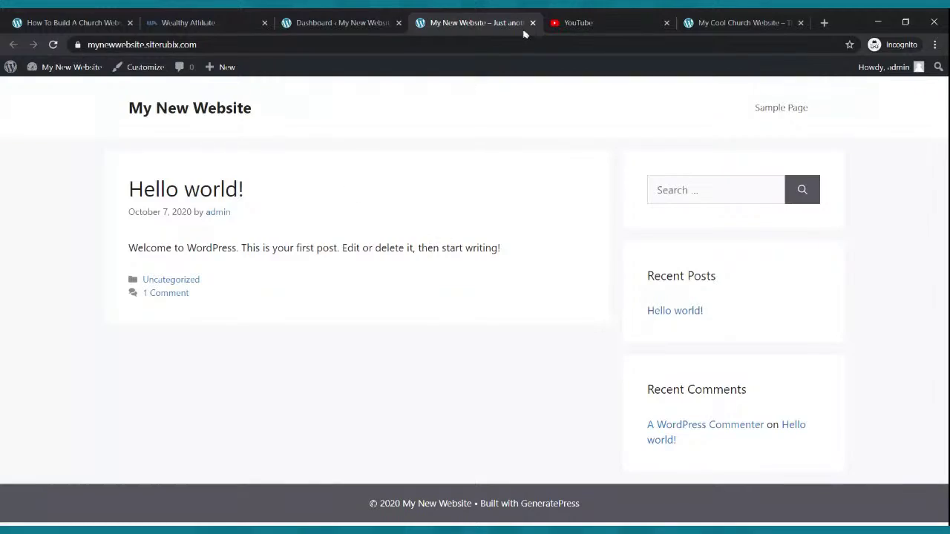
{"action": "left_click", "coordinate": [720, 20]}
{"action": "scroll", "coordinate": [612, 193], "scroll_direction": "down", "scroll_amount": 15}
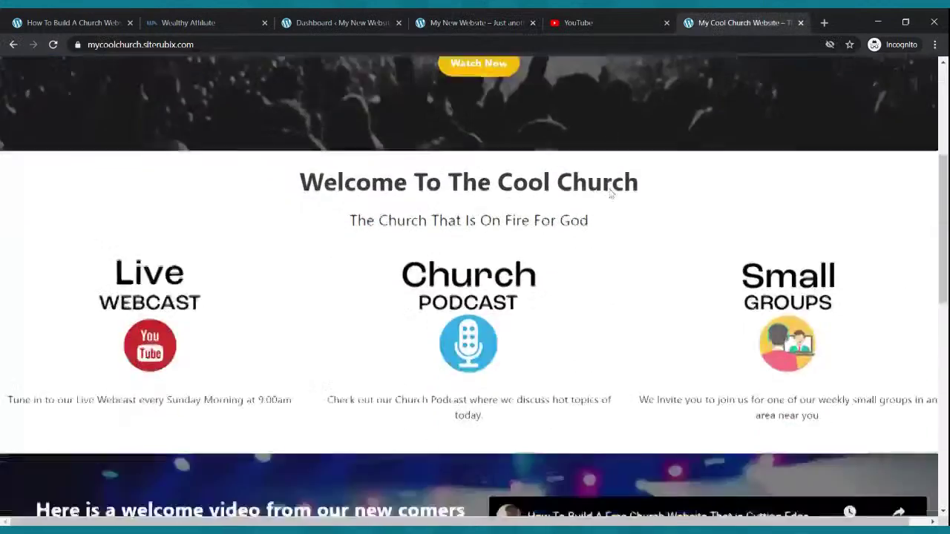
{"action": "scroll", "coordinate": [612, 193], "scroll_direction": "up", "scroll_amount": 15}
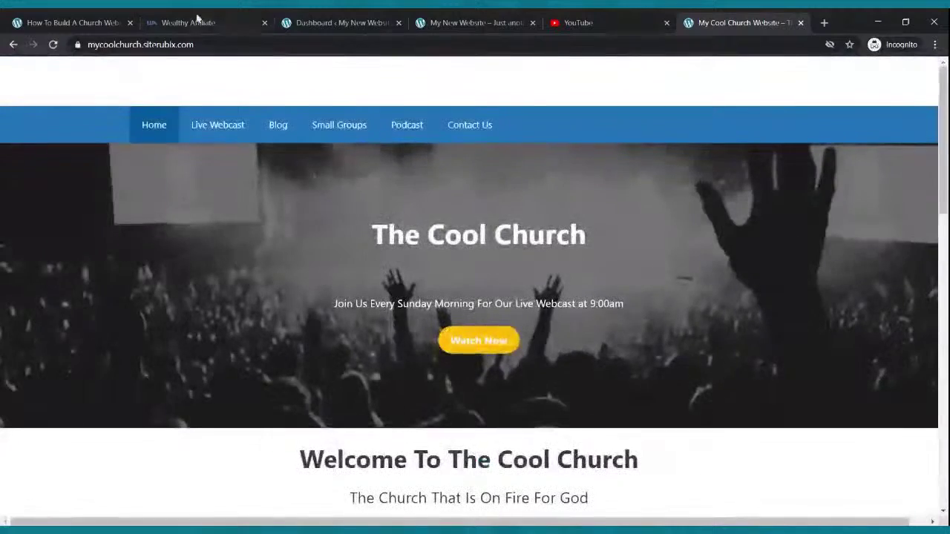
Close the Wealthy Affiliate tab, move the YouTube tab to the end, and return to the Dashboard.
{"action": "left_click", "coordinate": [200, 21]}
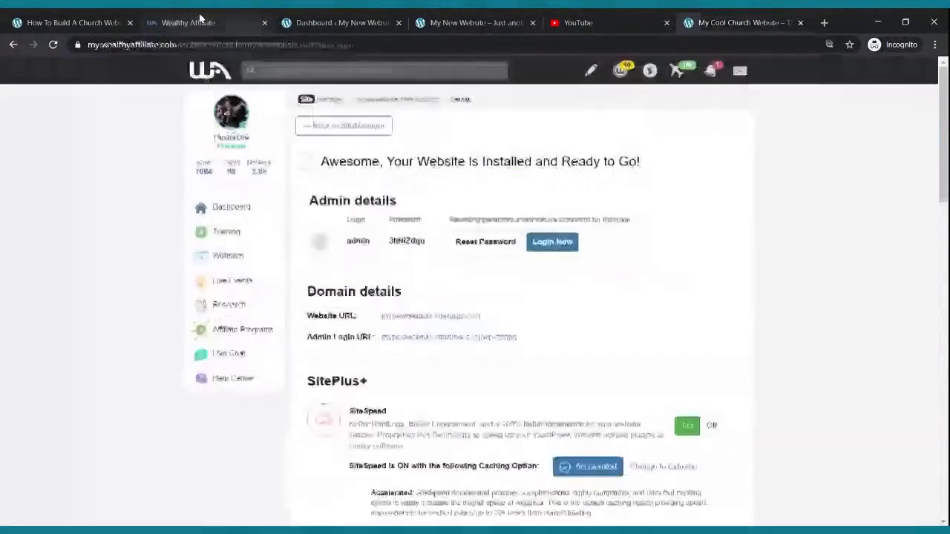
{"action": "left_click", "coordinate": [264, 23]}
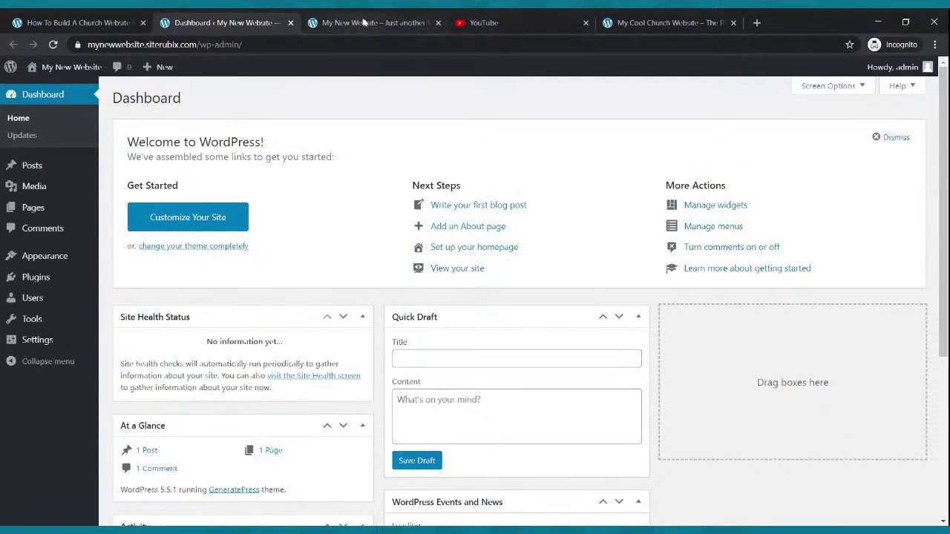
{"action": "left_click_drag", "start_coordinate": [363, 22], "coordinate": [486, 22]}
{"action": "left_click_drag", "start_coordinate": [349, 23], "coordinate": [748, 22]}
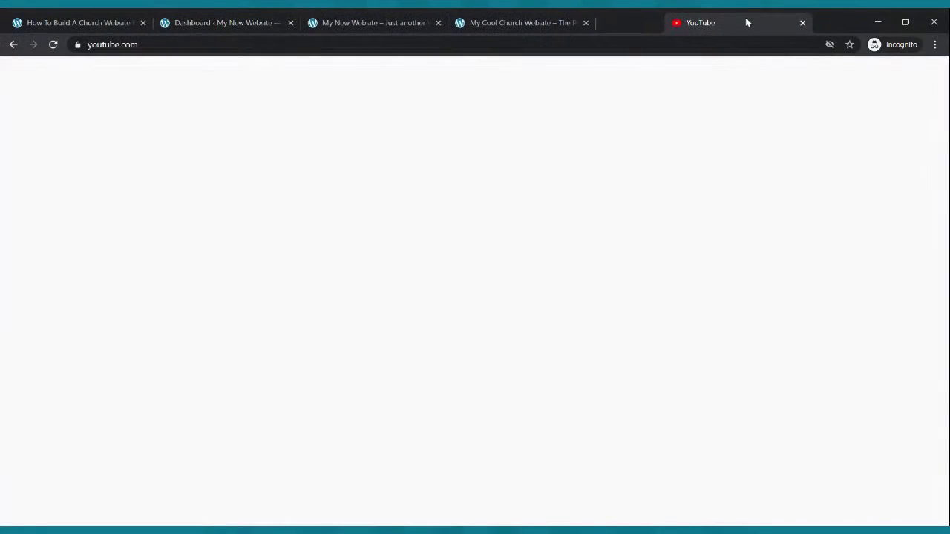
{"action": "left_click", "coordinate": [514, 20]}
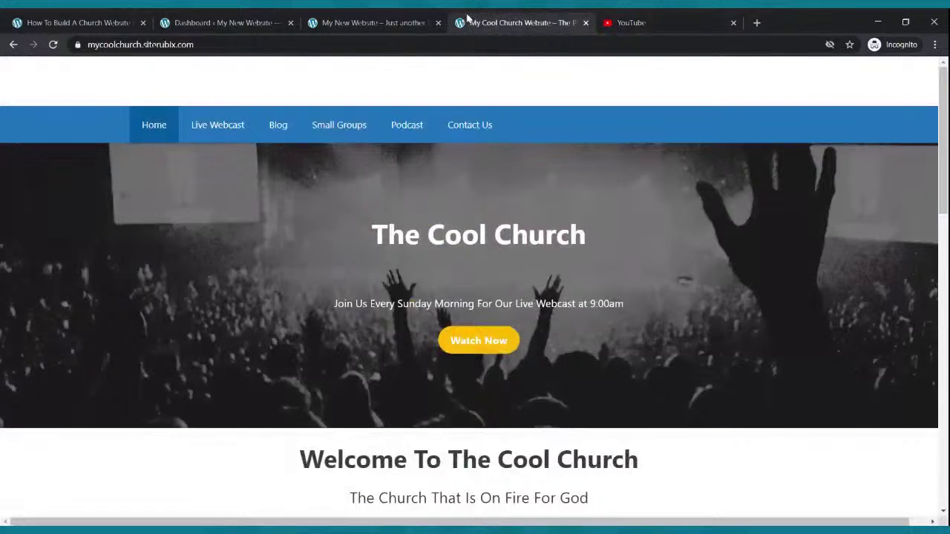
{"action": "left_click", "coordinate": [233, 19]}
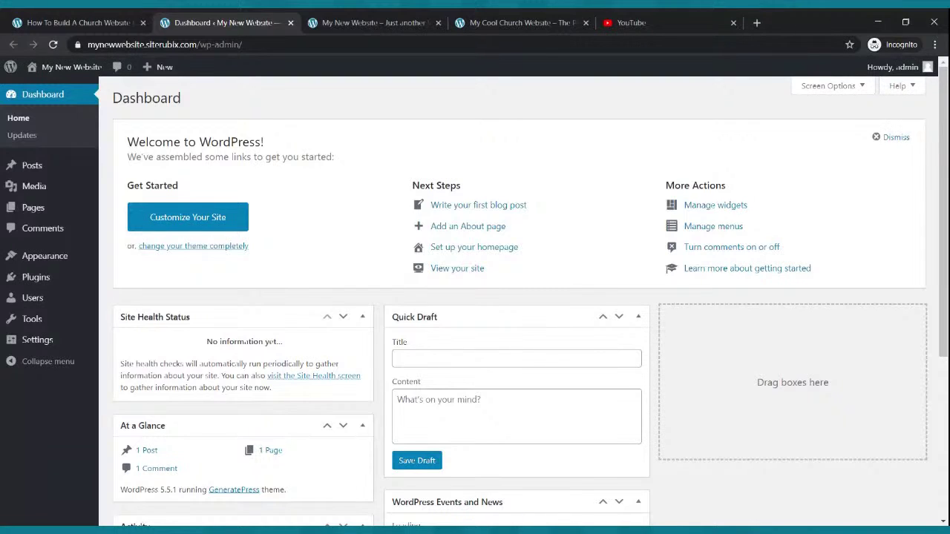
Tick Hide site title under Customize > Site Identity, publish it, and go back to the Dashboard.
{"action": "mouse_move", "coordinate": [82, 211]}
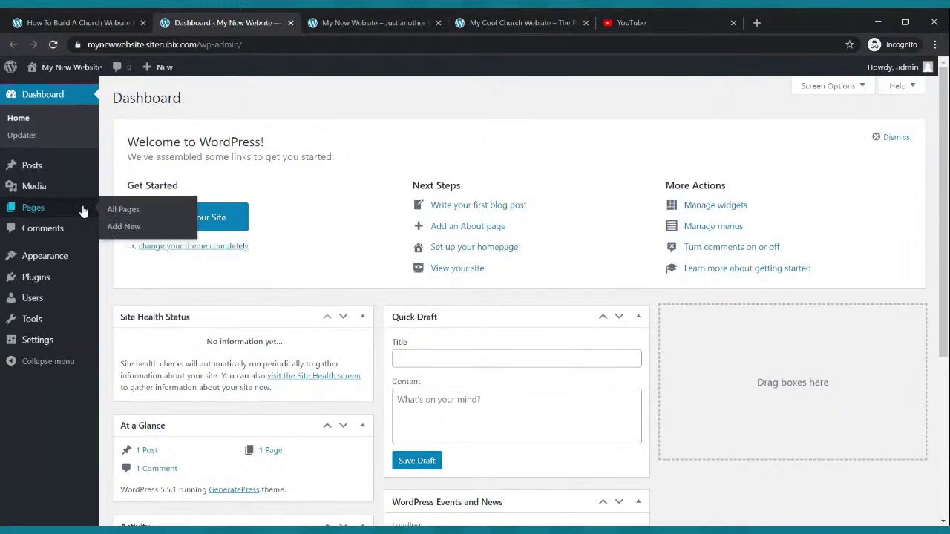
{"action": "mouse_move", "coordinate": [46, 256]}
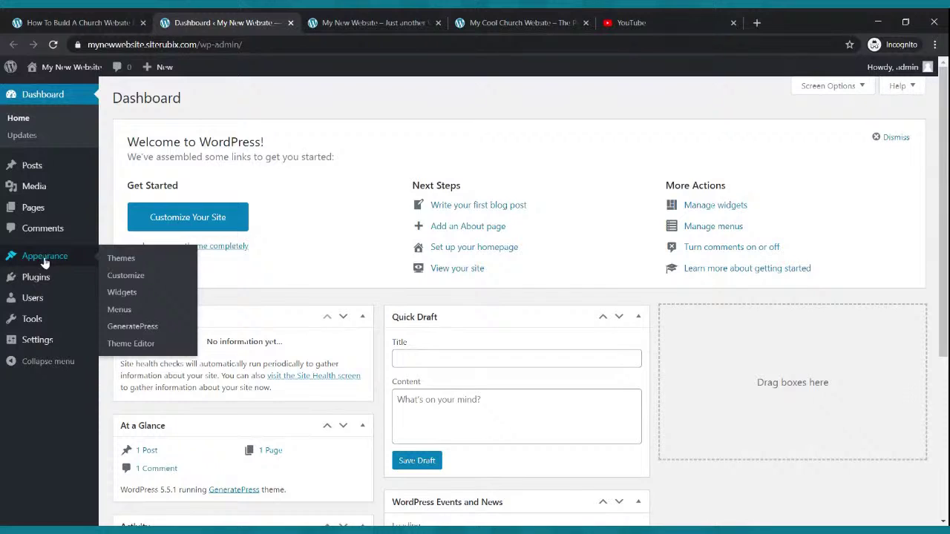
{"action": "left_click", "coordinate": [125, 279]}
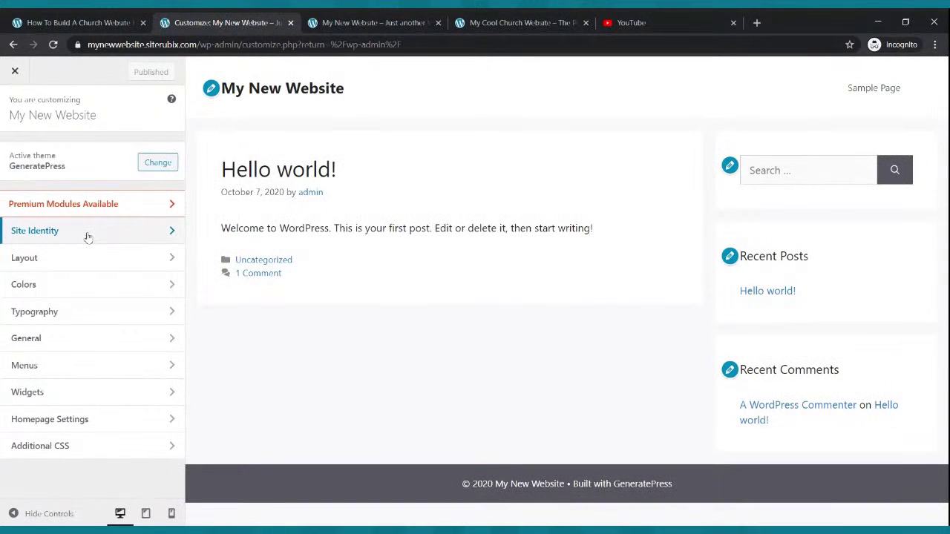
{"action": "left_click", "coordinate": [85, 234]}
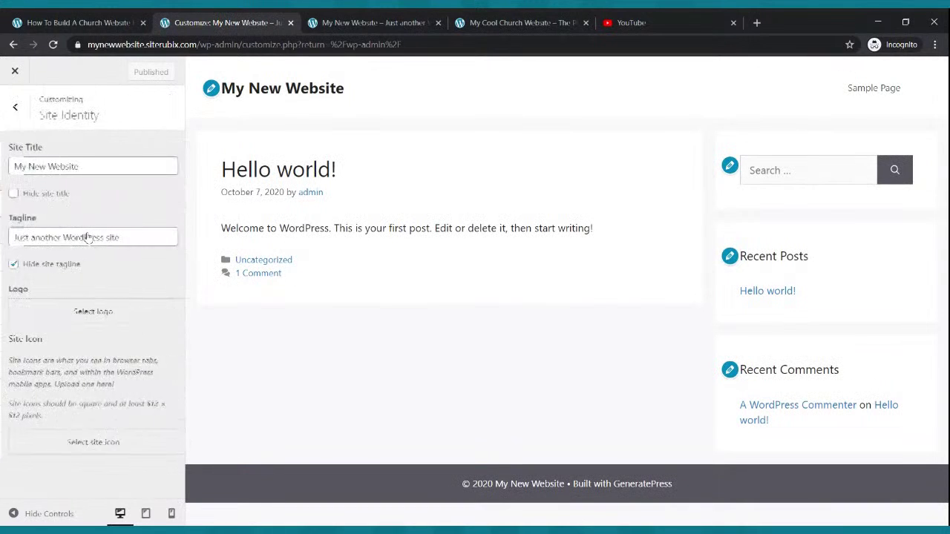
{"action": "left_click", "coordinate": [13, 194]}
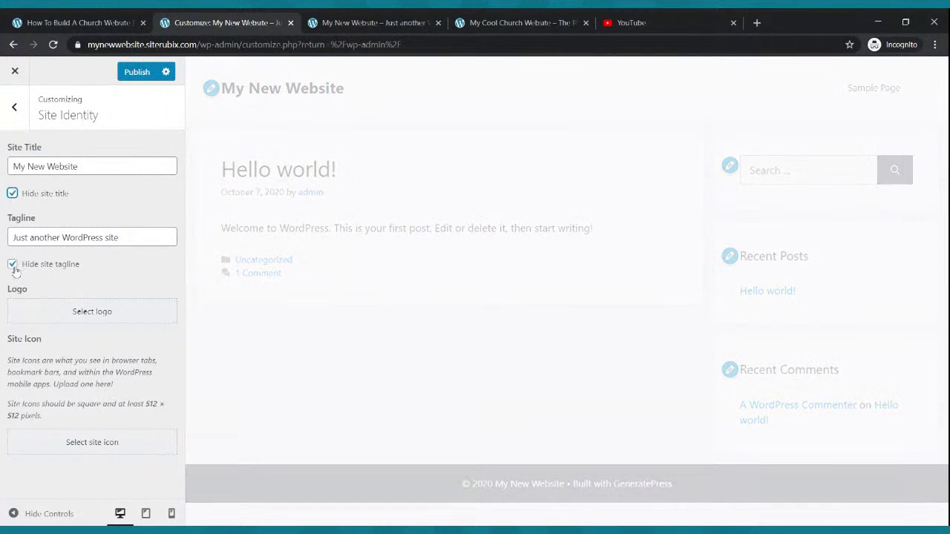
{"action": "left_click", "coordinate": [138, 77]}
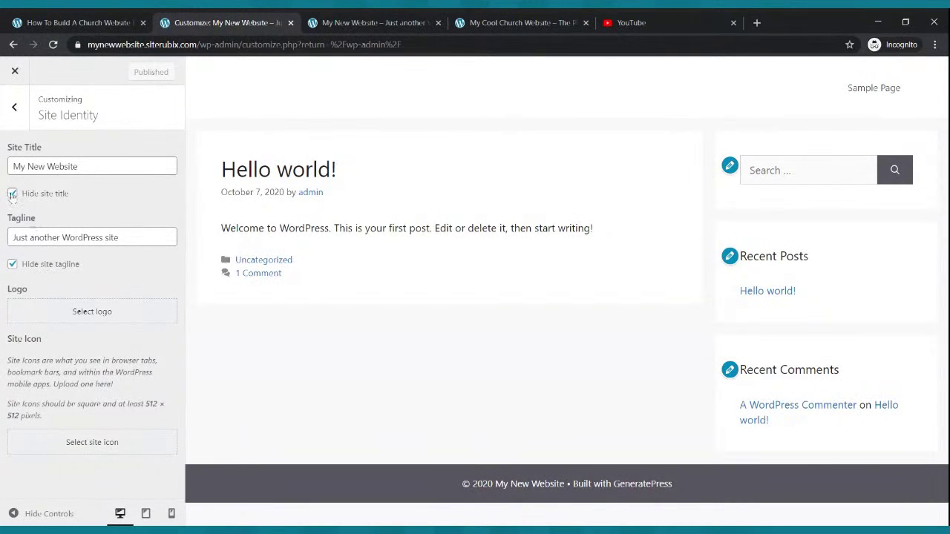
{"action": "left_click", "coordinate": [13, 45]}
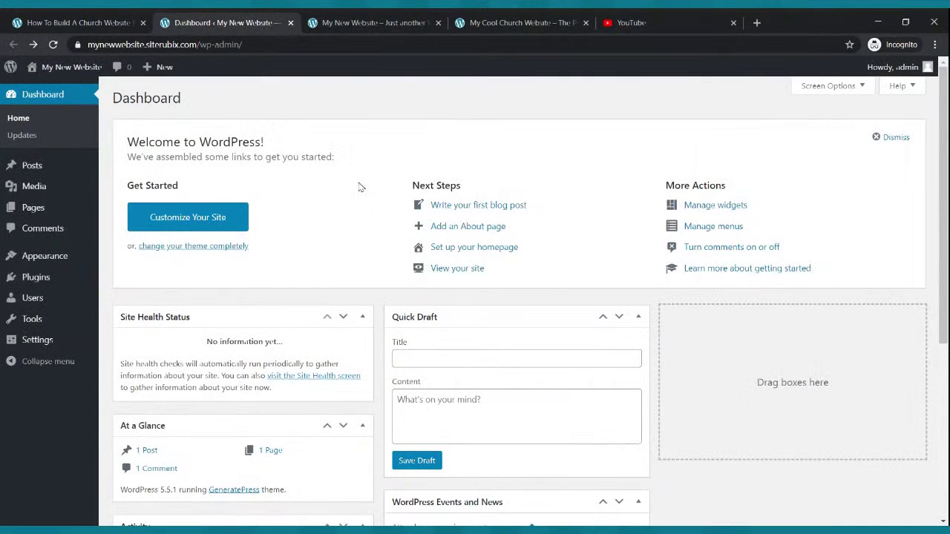
Save Writing Settings with Block editor as default for all users and editor switching set to Yes.
{"action": "left_click", "coordinate": [62, 257]}
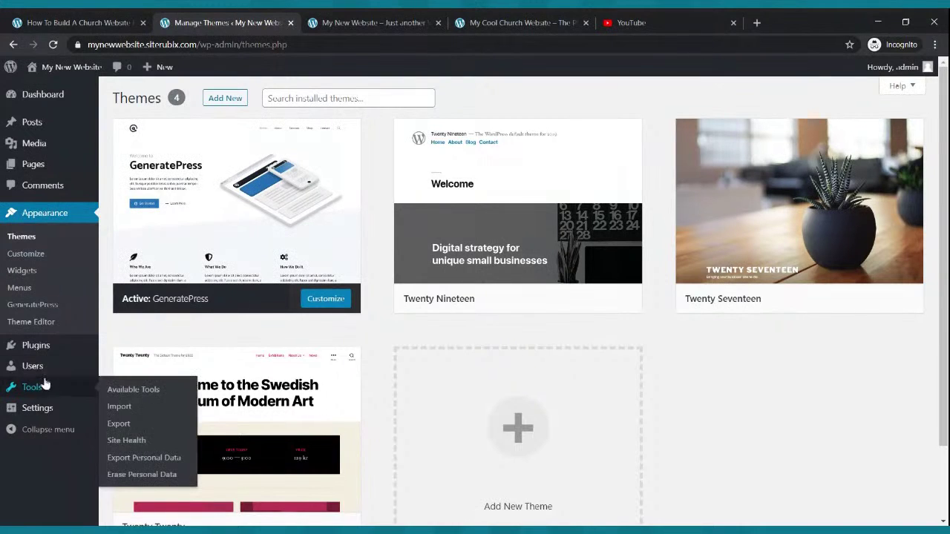
{"action": "left_click", "coordinate": [42, 413]}
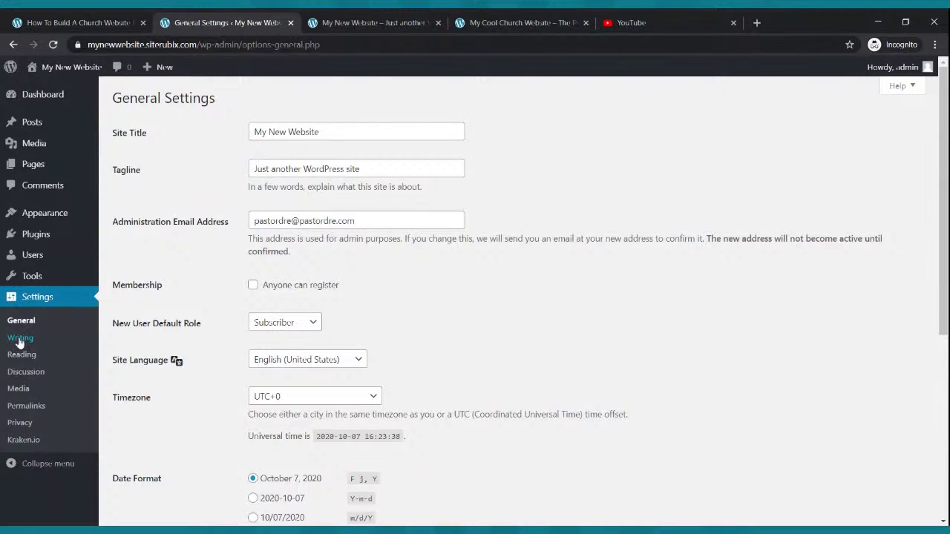
{"action": "left_click", "coordinate": [20, 339]}
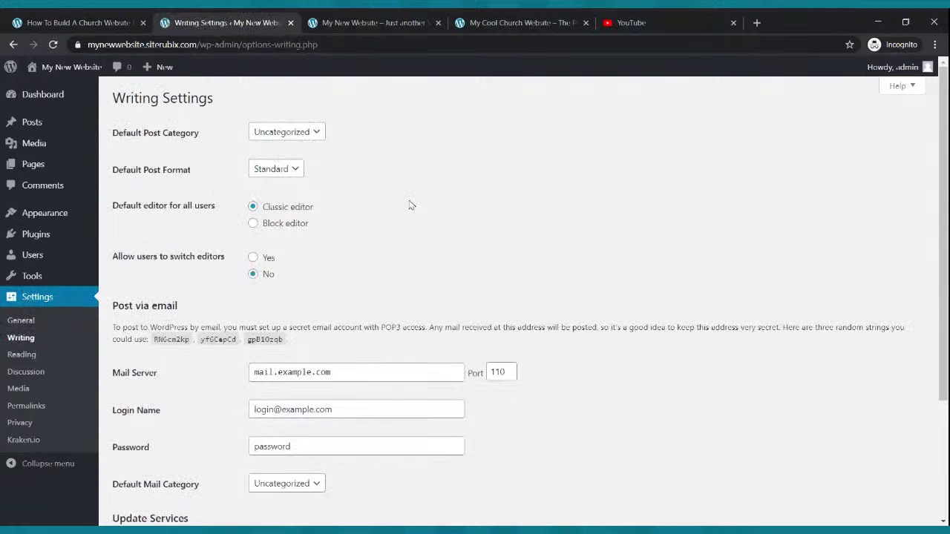
{"action": "left_click", "coordinate": [253, 224]}
{"action": "left_click", "coordinate": [253, 258]}
{"action": "scroll", "coordinate": [376, 324], "scroll_direction": "down", "scroll_amount": 3}
{"action": "left_click", "coordinate": [137, 463]}
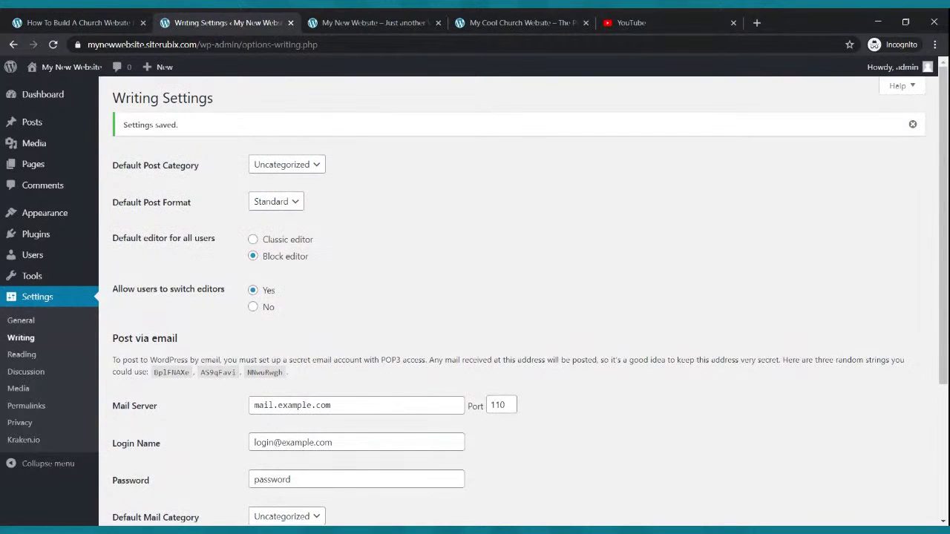
{"action": "left_click", "coordinate": [412, 21]}
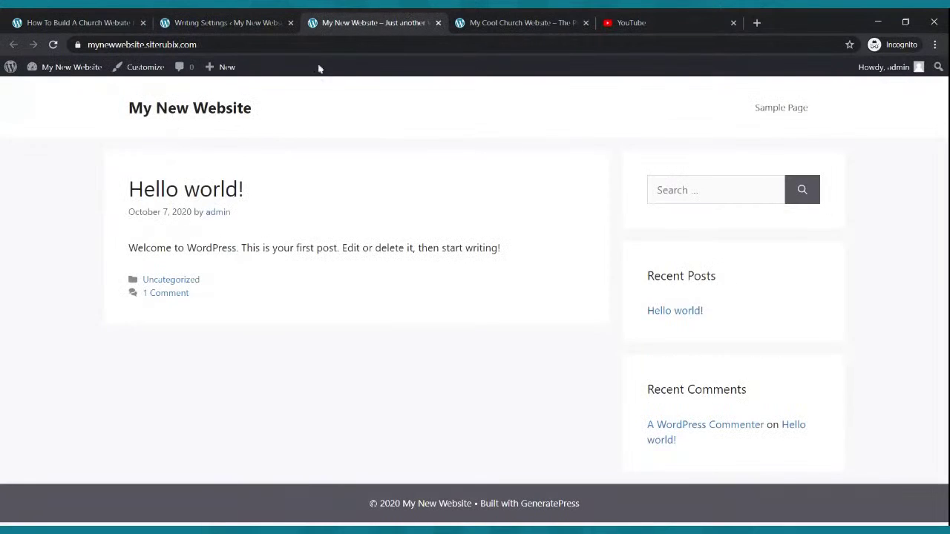
Reload the new site's front page to confirm the site title is now hidden.
{"action": "left_click", "coordinate": [54, 47]}
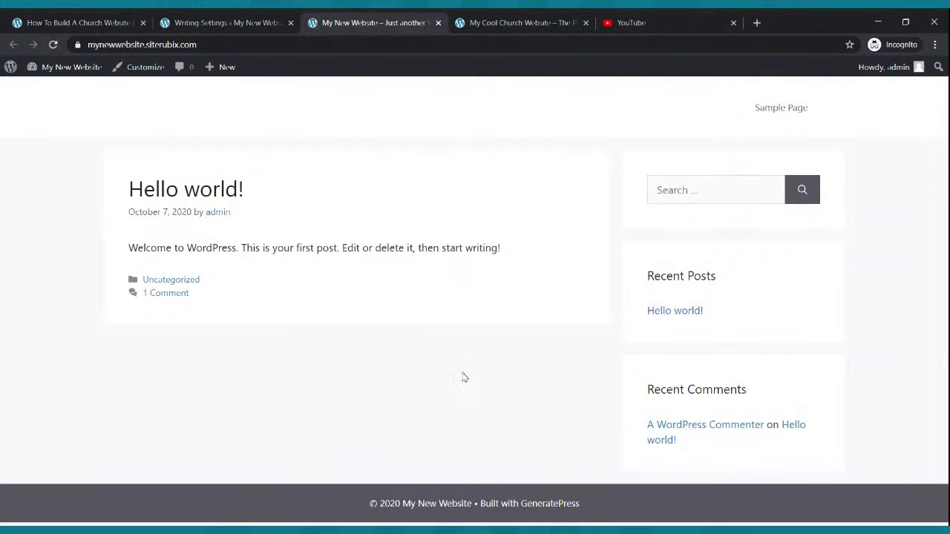
{"action": "left_click", "coordinate": [479, 191]}
{"action": "left_click", "coordinate": [542, 18]}
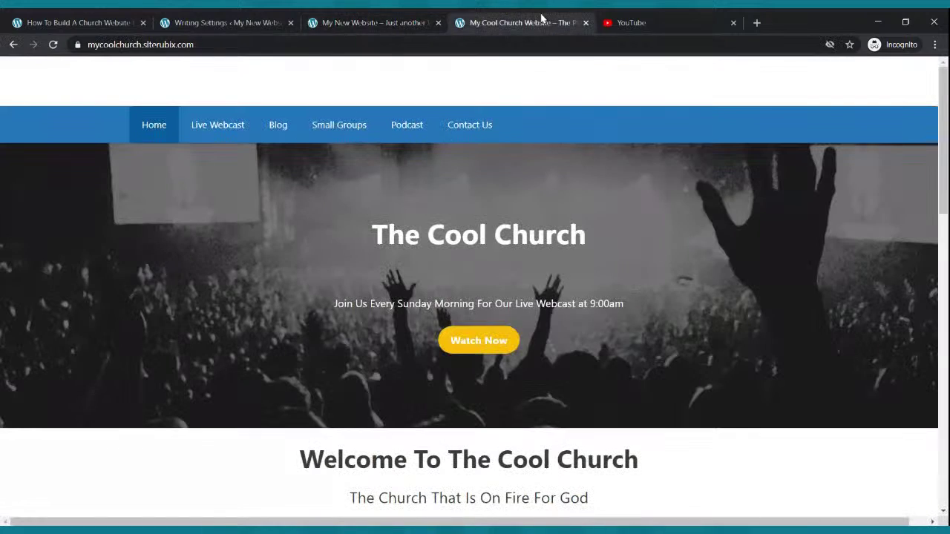
Visit the Cool Church example's Live Webcast page twice, then return to Writing Settings.
{"action": "left_click", "coordinate": [488, 217]}
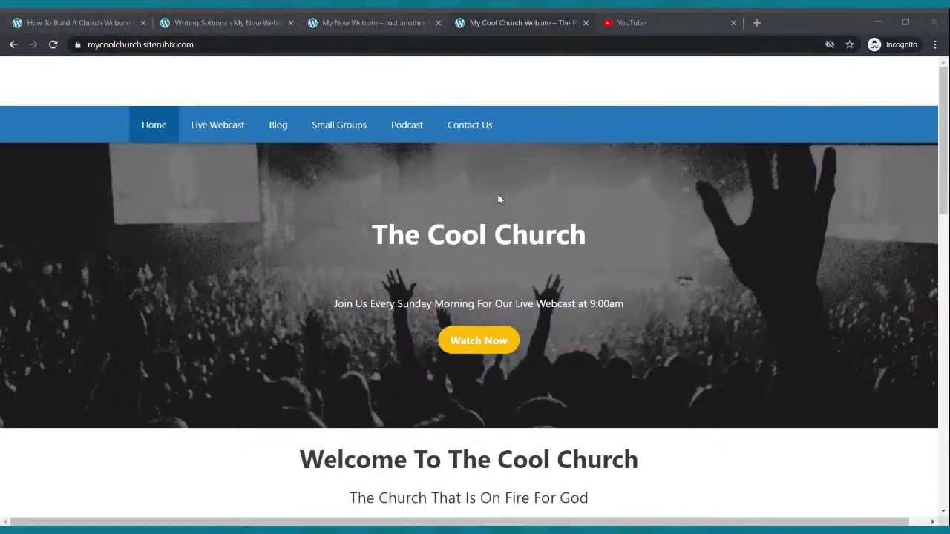
{"action": "left_click", "coordinate": [490, 341]}
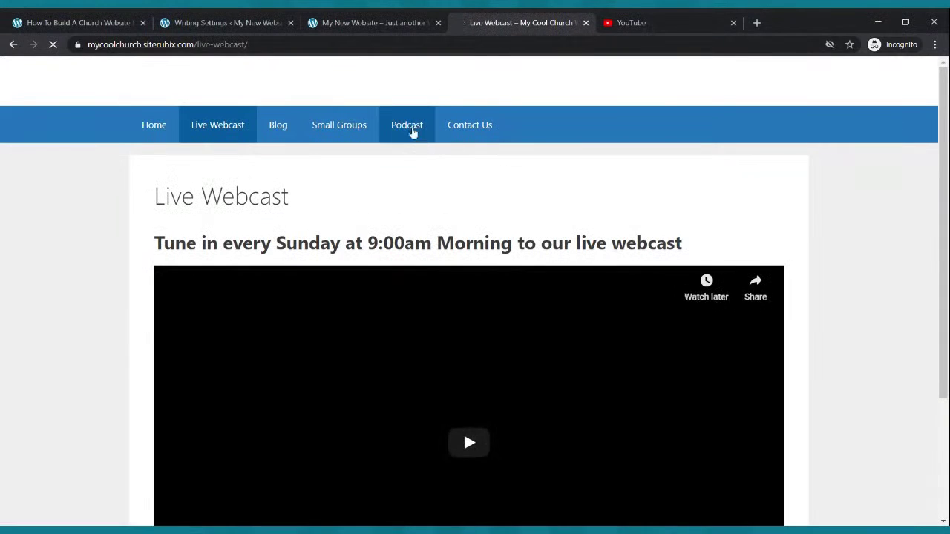
{"action": "left_click", "coordinate": [15, 45]}
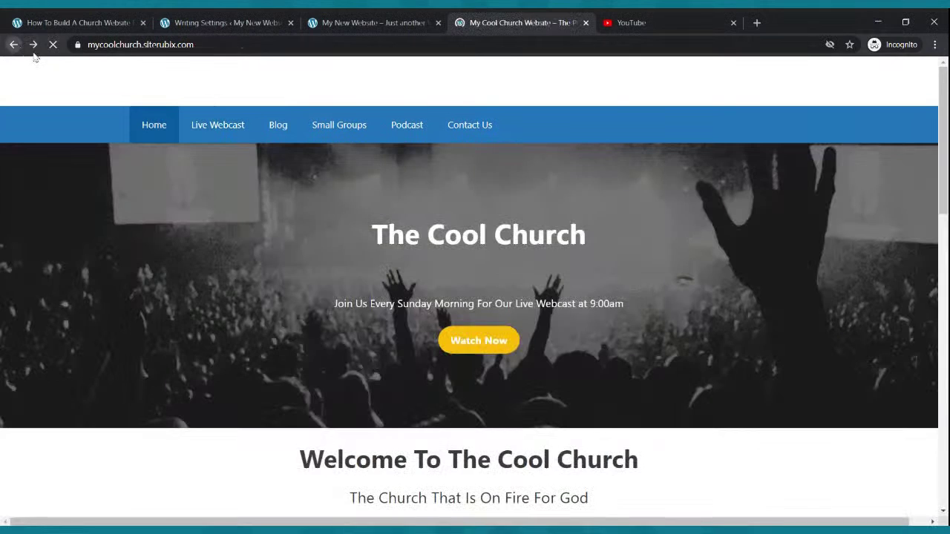
{"action": "left_click", "coordinate": [479, 341]}
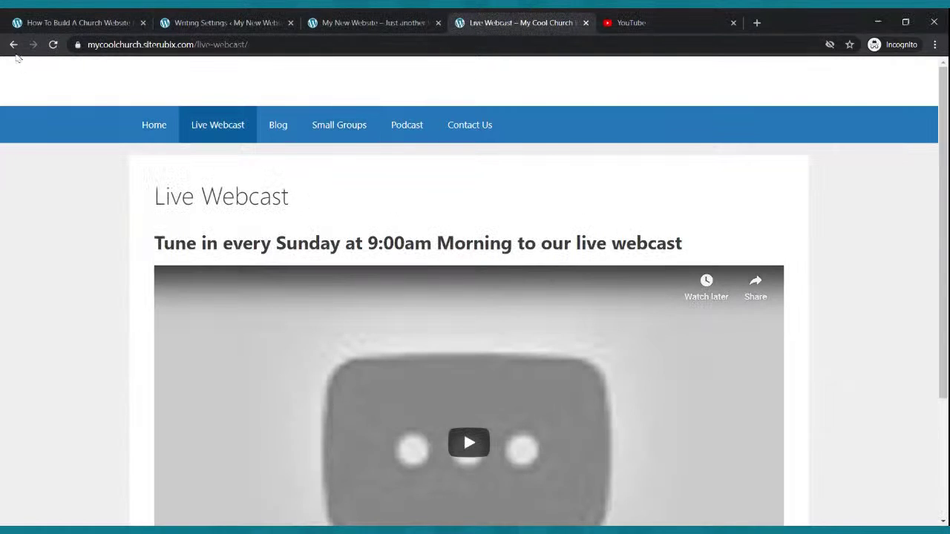
{"action": "left_click", "coordinate": [13, 45]}
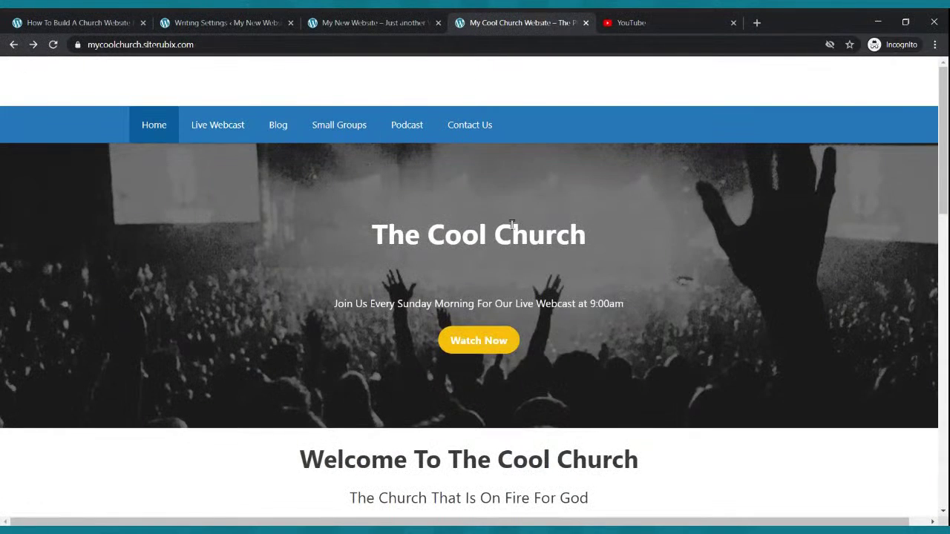
{"action": "left_click", "coordinate": [375, 18]}
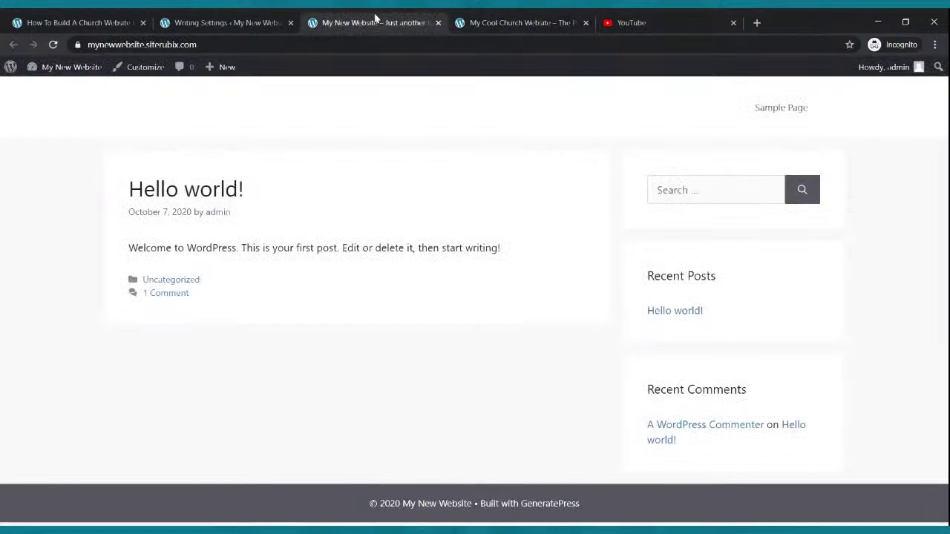
{"action": "left_click", "coordinate": [288, 21]}
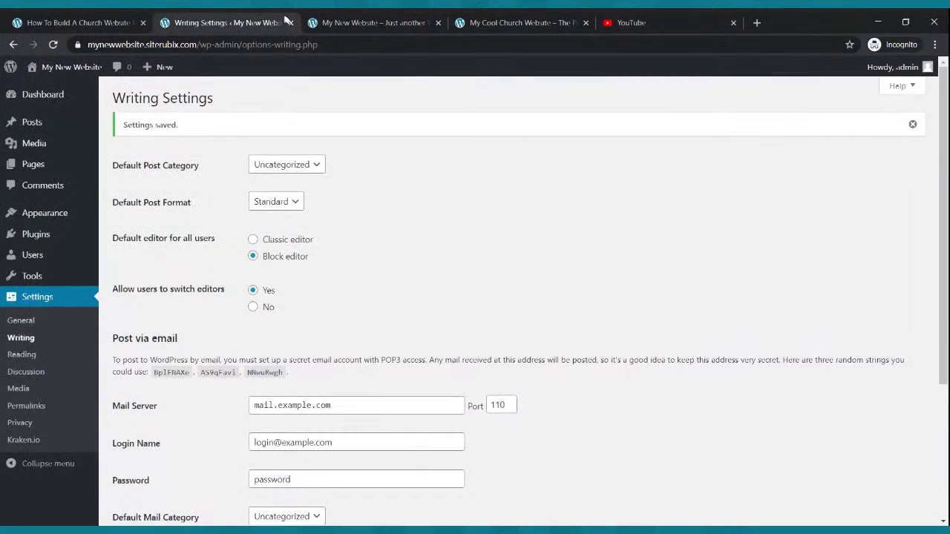
Check the Reading settings, then trash the Sample Page so only the Privacy Policy draft remains.
{"action": "left_click", "coordinate": [37, 305]}
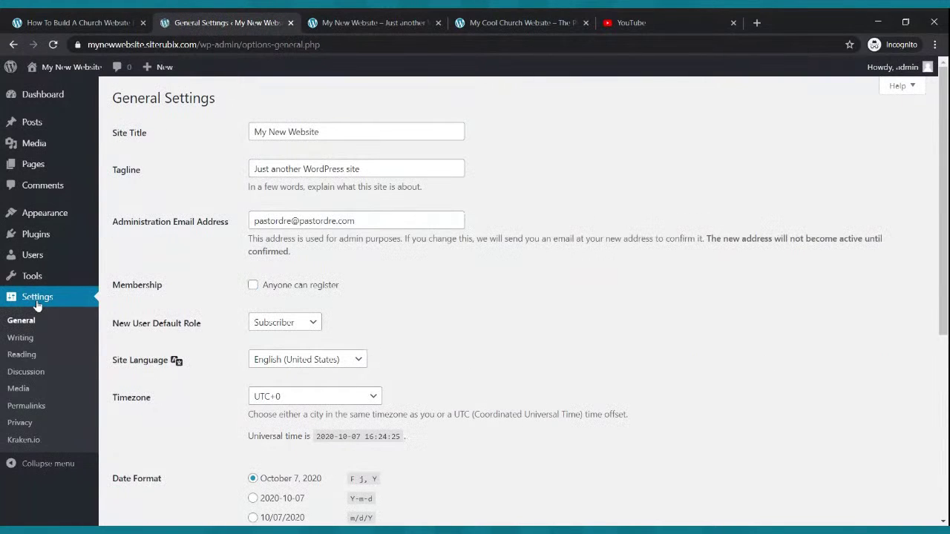
{"action": "left_click", "coordinate": [23, 355]}
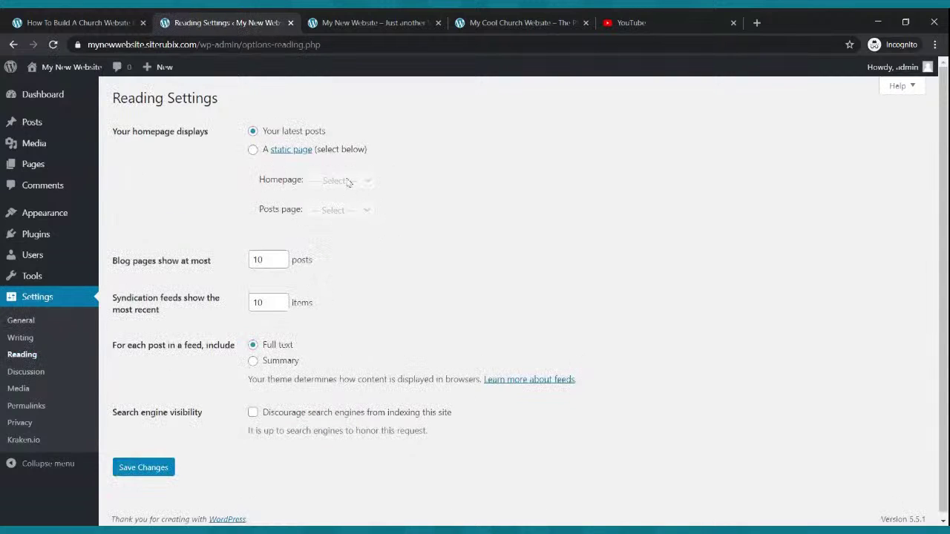
{"action": "left_click", "coordinate": [33, 170]}
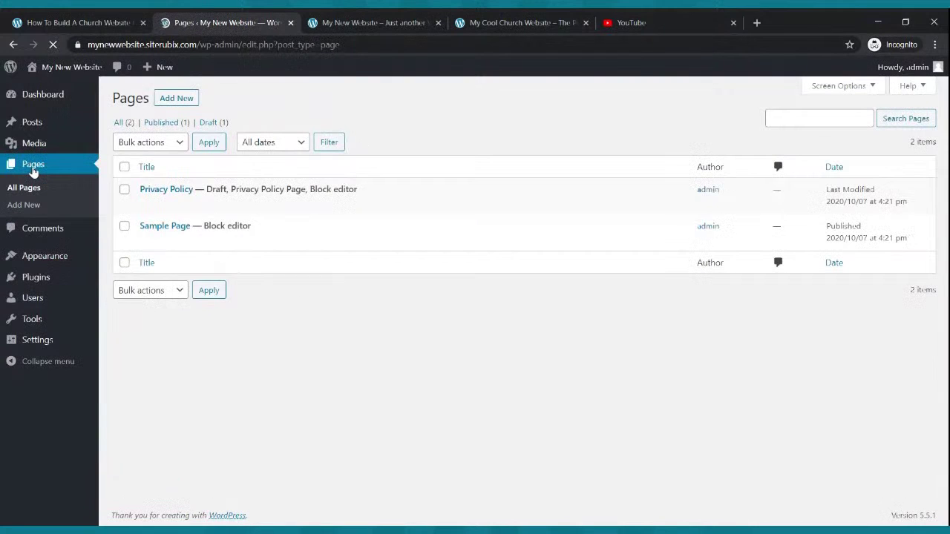
{"action": "mouse_move", "coordinate": [269, 244]}
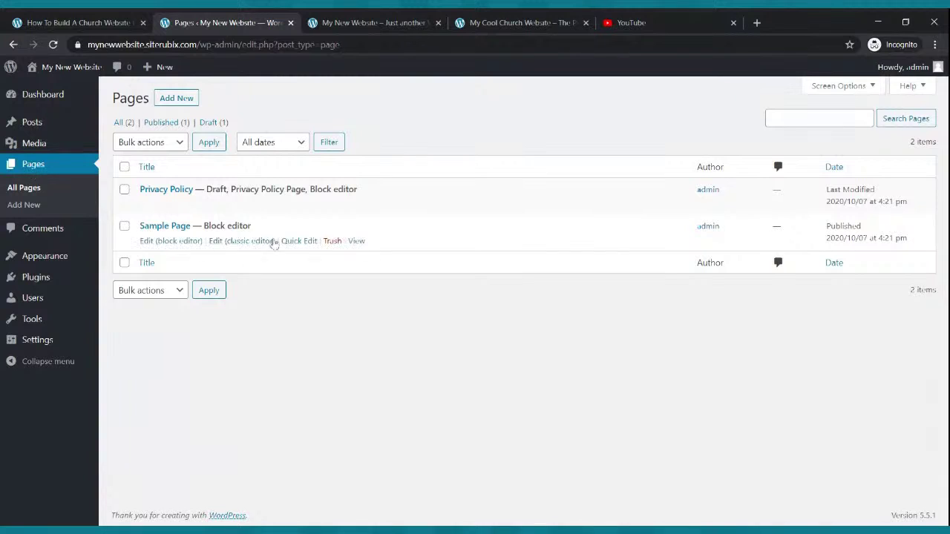
{"action": "left_click", "coordinate": [334, 242]}
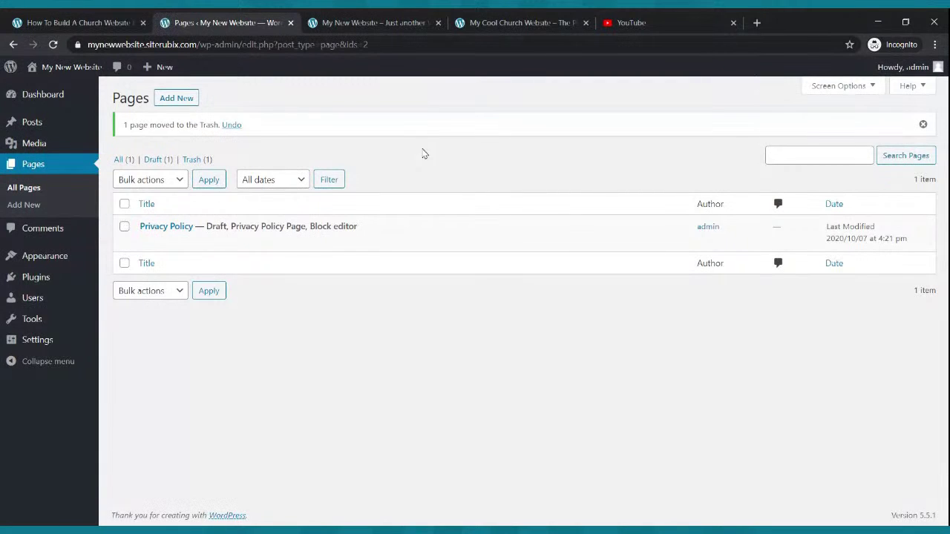
{"action": "left_click", "coordinate": [498, 20]}
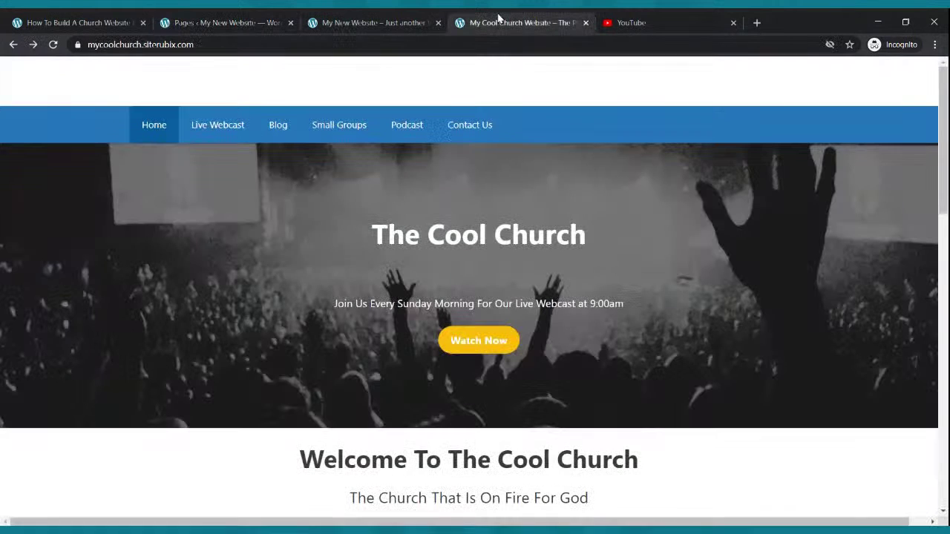
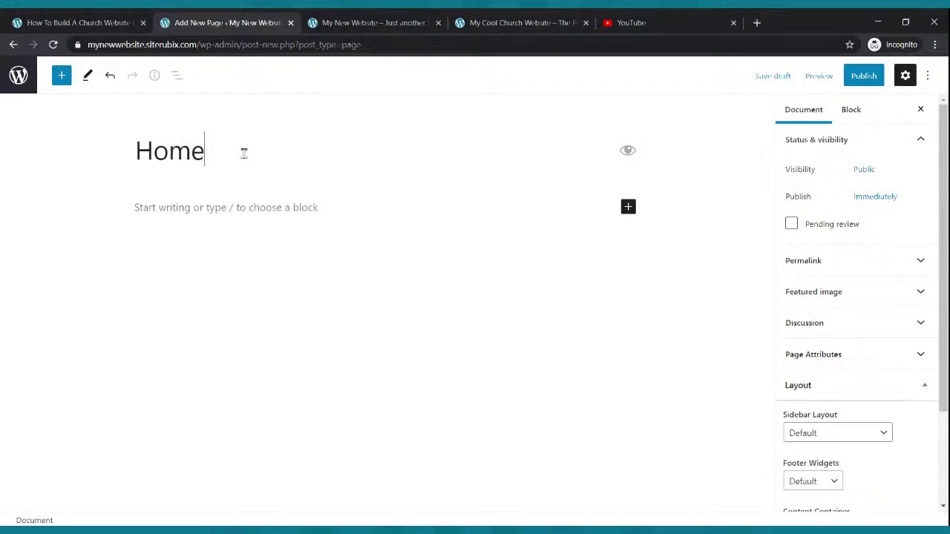
Publish the Home page and return to the pages list.
{"action": "left_click", "coordinate": [866, 77]}
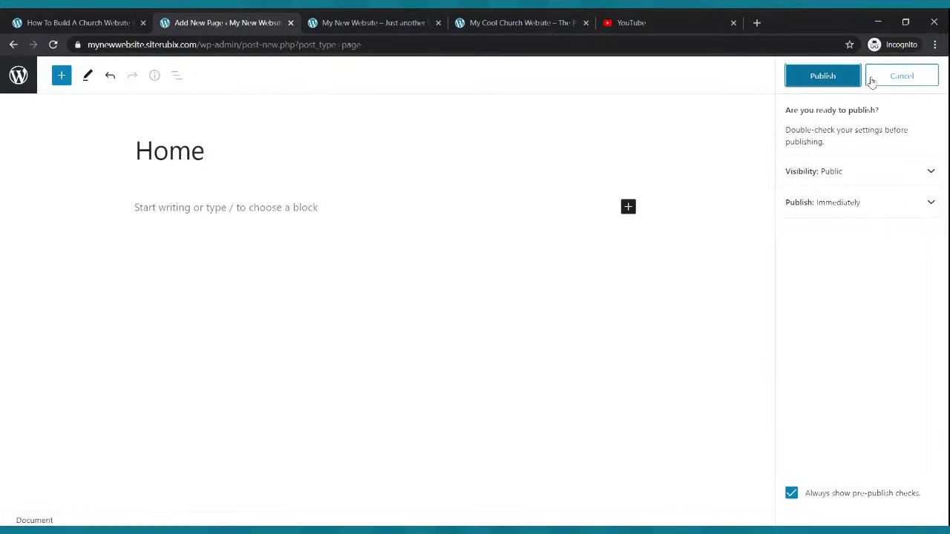
{"action": "left_click", "coordinate": [831, 81]}
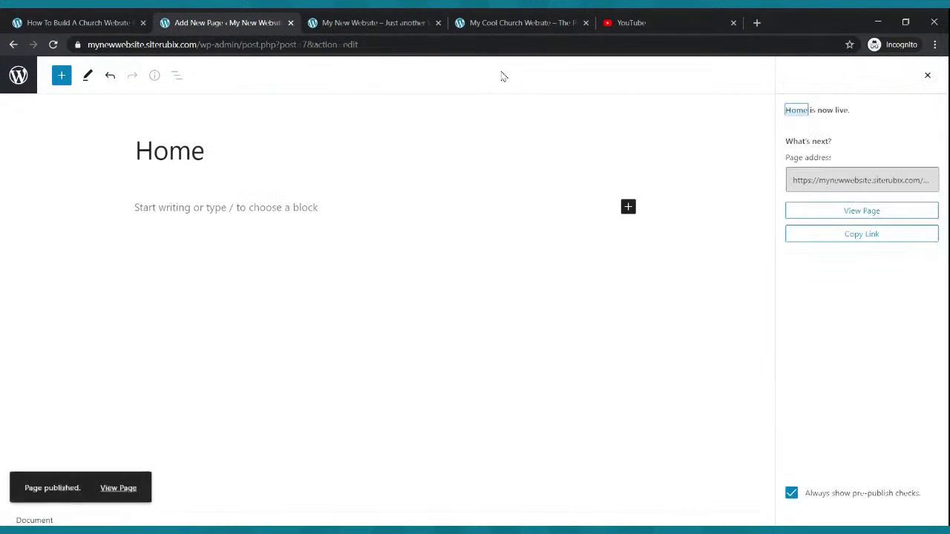
{"action": "left_click", "coordinate": [14, 44]}
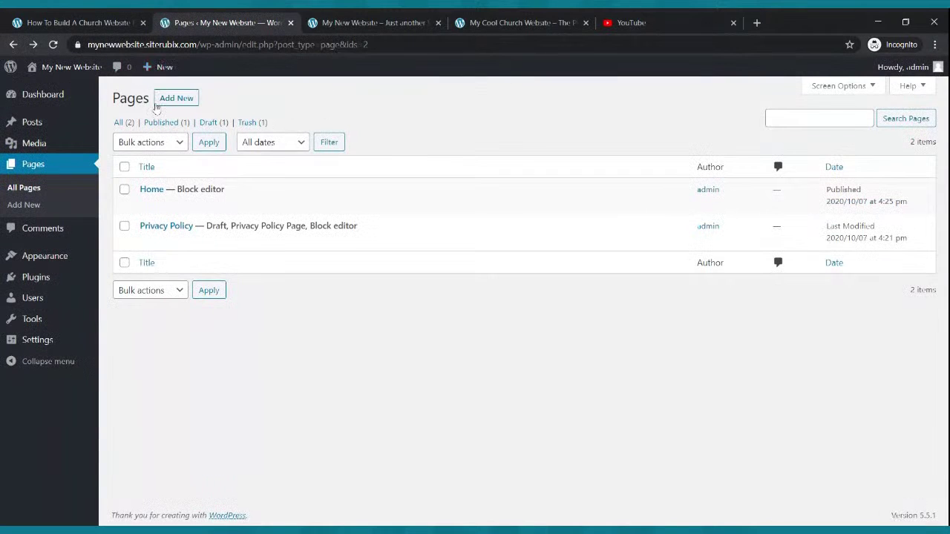
Create and publish a new page titled 'Live Webcast'.
{"action": "left_click", "coordinate": [170, 100]}
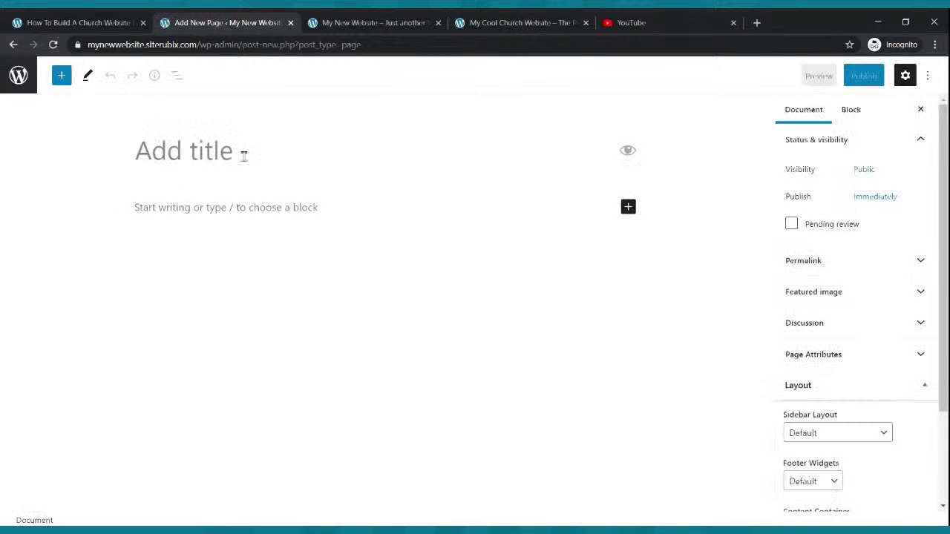
{"action": "type", "text": "Live "}
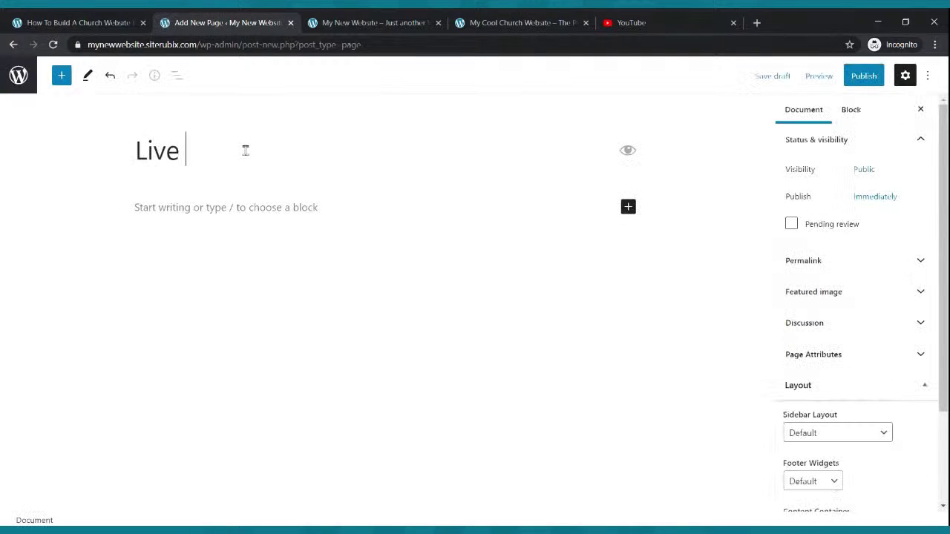
{"action": "type", "text": "Webcast"}
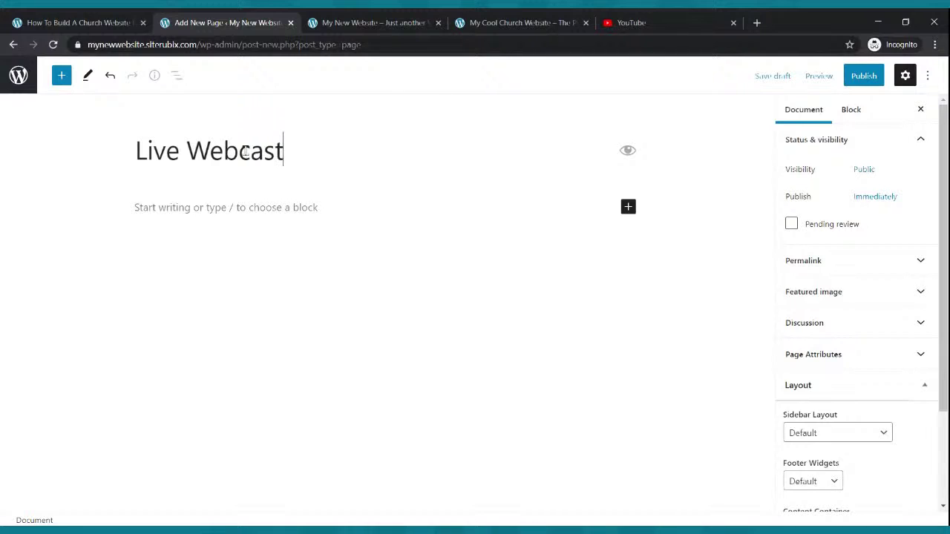
{"action": "left_click", "coordinate": [867, 82]}
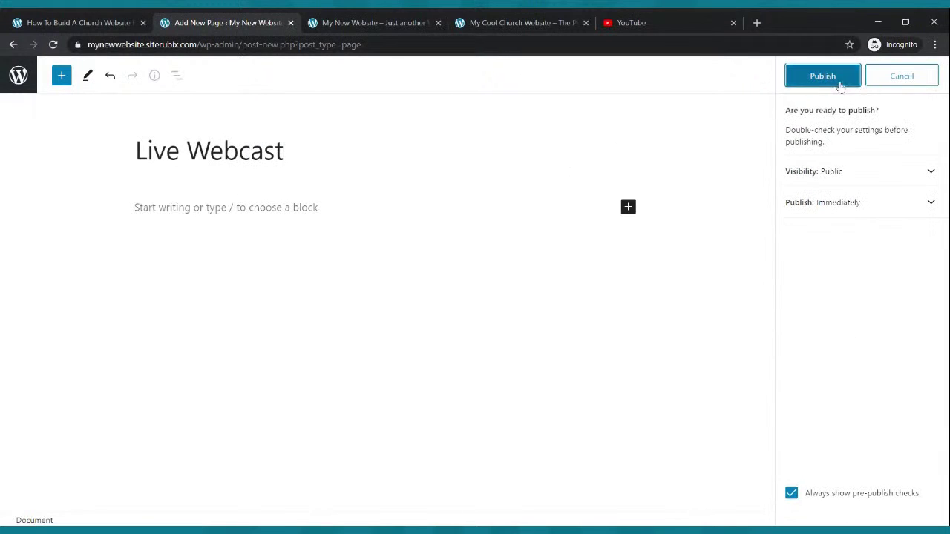
{"action": "left_click", "coordinate": [828, 83]}
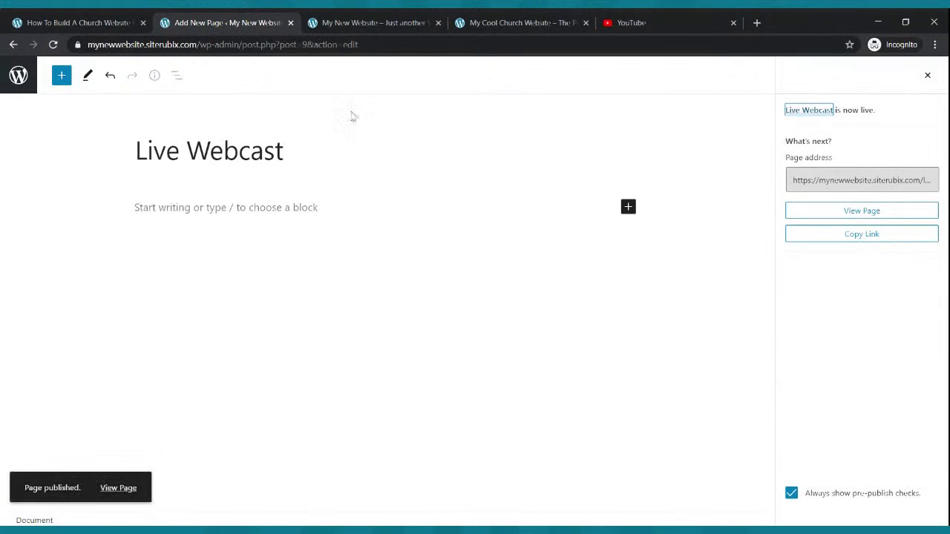
{"action": "left_click", "coordinate": [14, 45]}
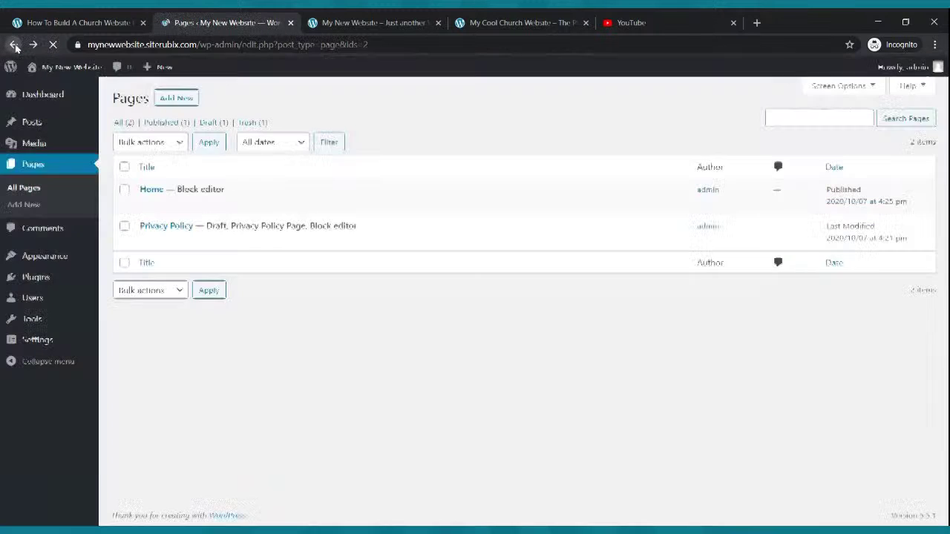
{"action": "left_click", "coordinate": [175, 98]}
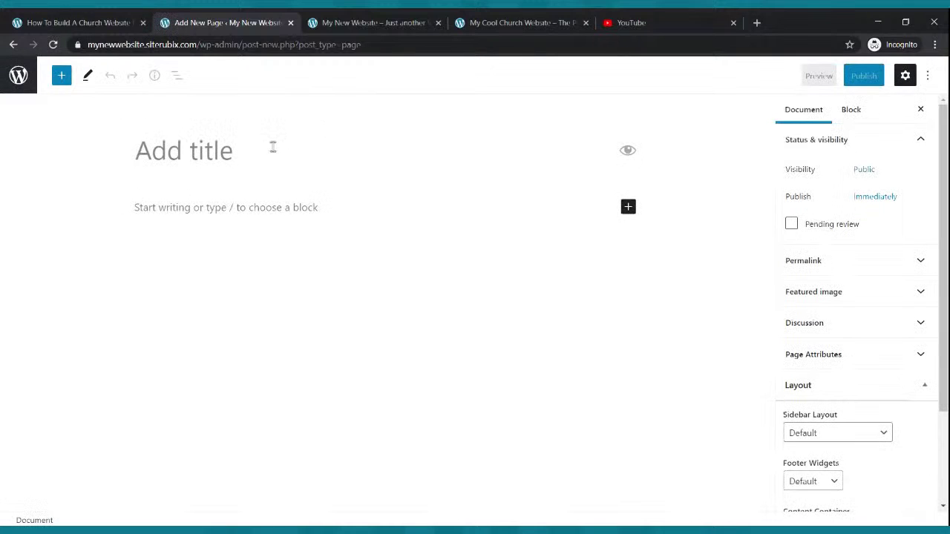
Publish a new page titled 'Blog' and return to the pages list.
{"action": "type", "text": "b"}
{"action": "key", "text": "BackSpace"}
{"action": "type", "text": "Blog"}
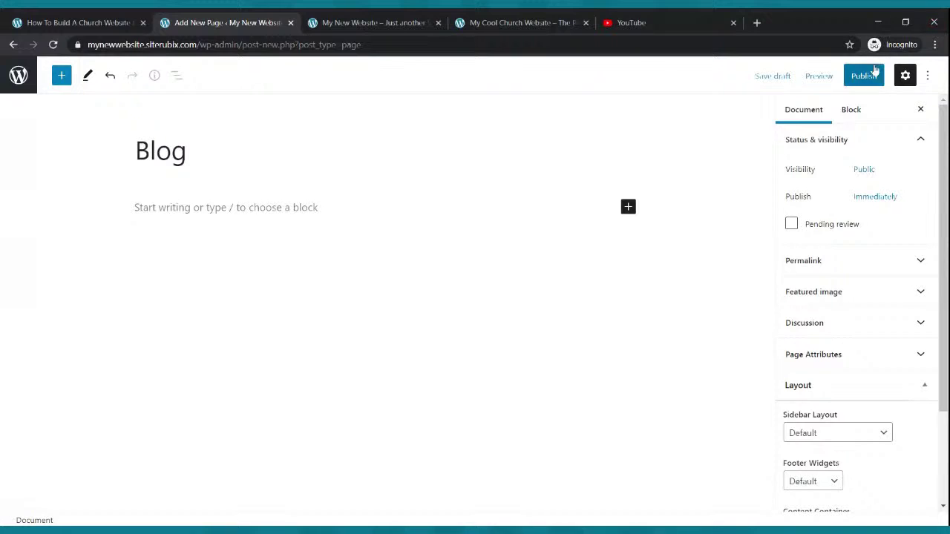
{"action": "left_click", "coordinate": [869, 74]}
{"action": "left_click", "coordinate": [845, 78]}
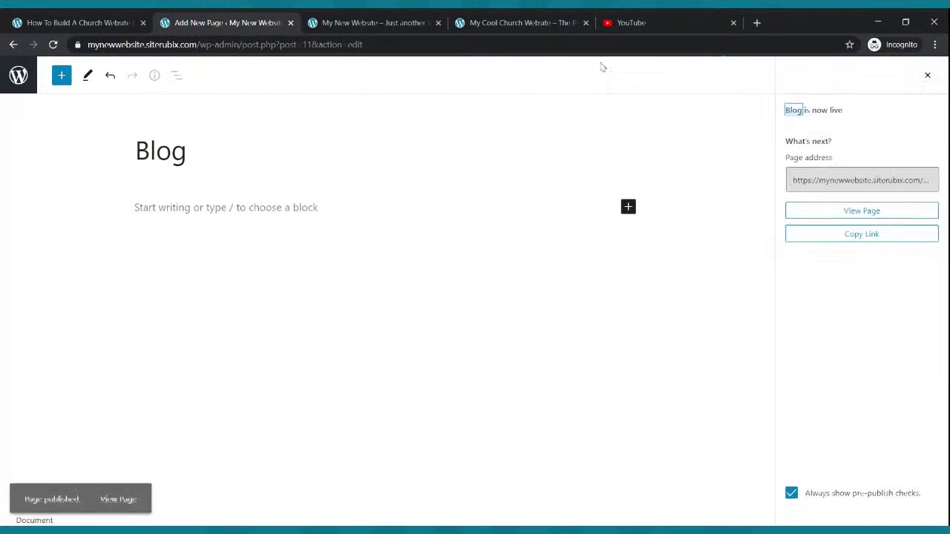
{"action": "left_click", "coordinate": [13, 46]}
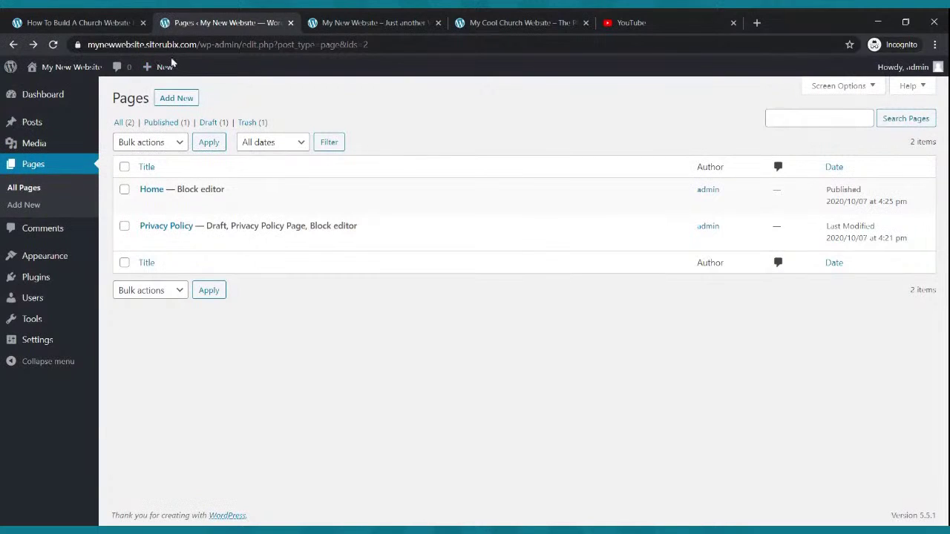
Create and publish a new page titled 'Small Groups'.
{"action": "left_click", "coordinate": [176, 103]}
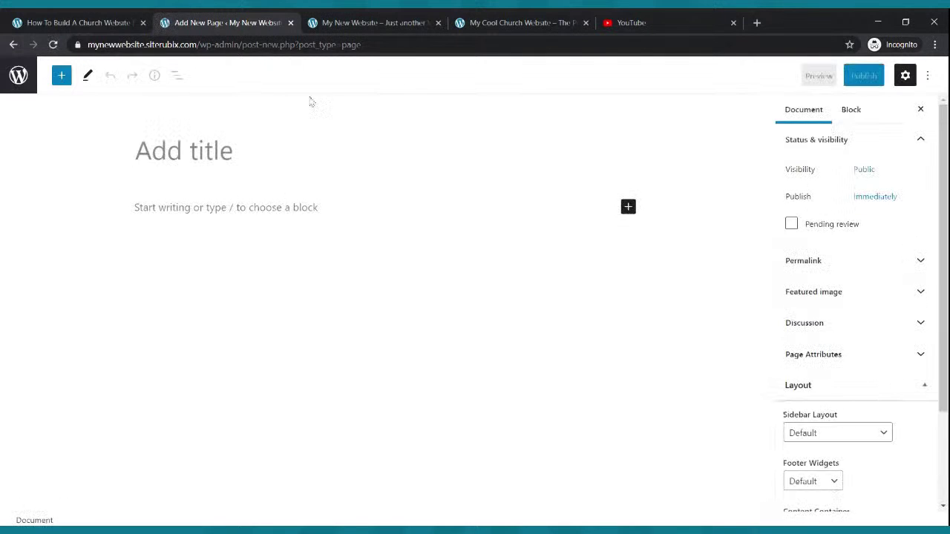
{"action": "type", "text": "S"}
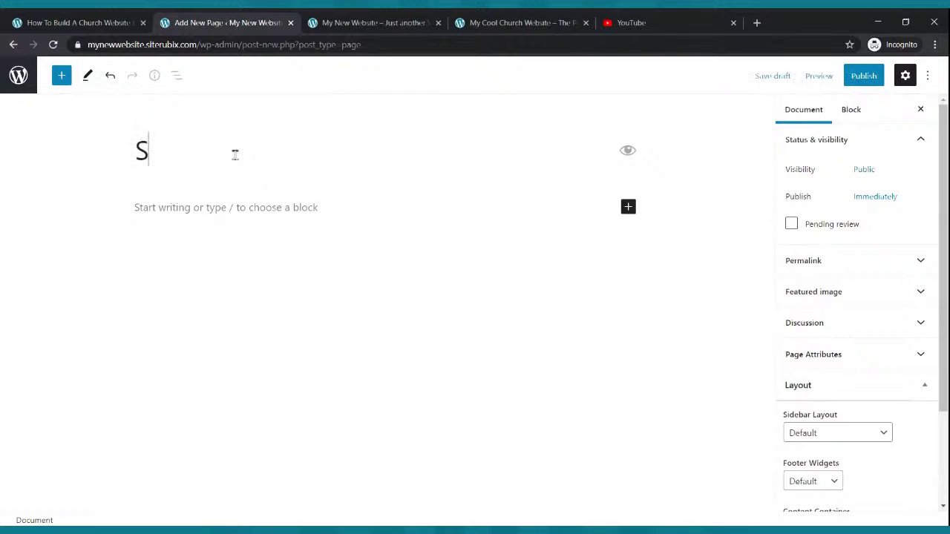
{"action": "type", "text": "mall Groups"}
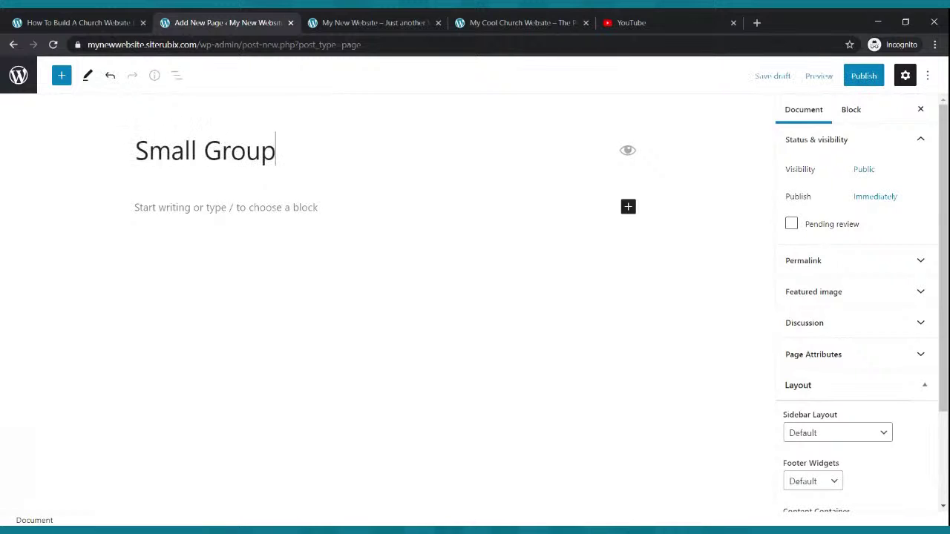
{"action": "left_click", "coordinate": [863, 76]}
{"action": "left_click", "coordinate": [836, 78]}
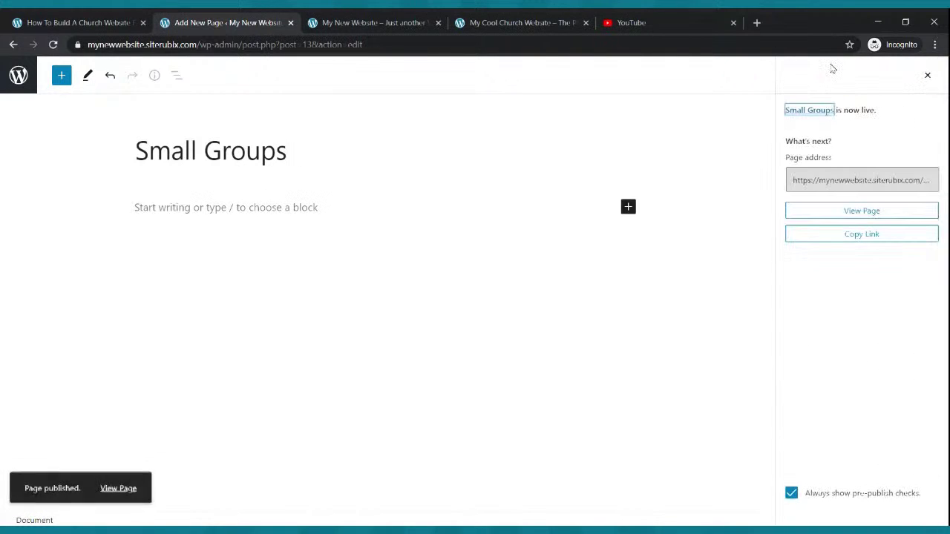
{"action": "left_click", "coordinate": [13, 45]}
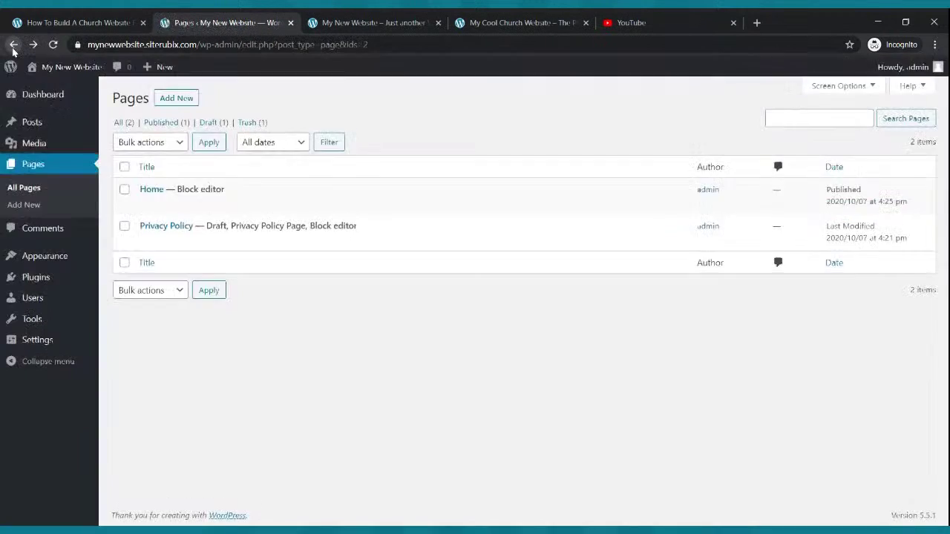
Create and publish a new page titled 'Podcast'.
{"action": "left_click", "coordinate": [185, 104]}
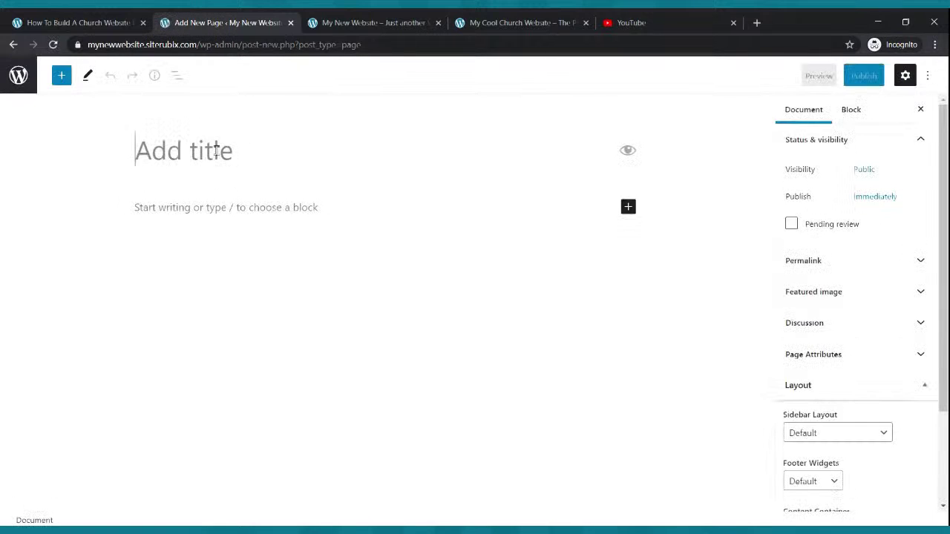
{"action": "type", "text": "Podcast"}
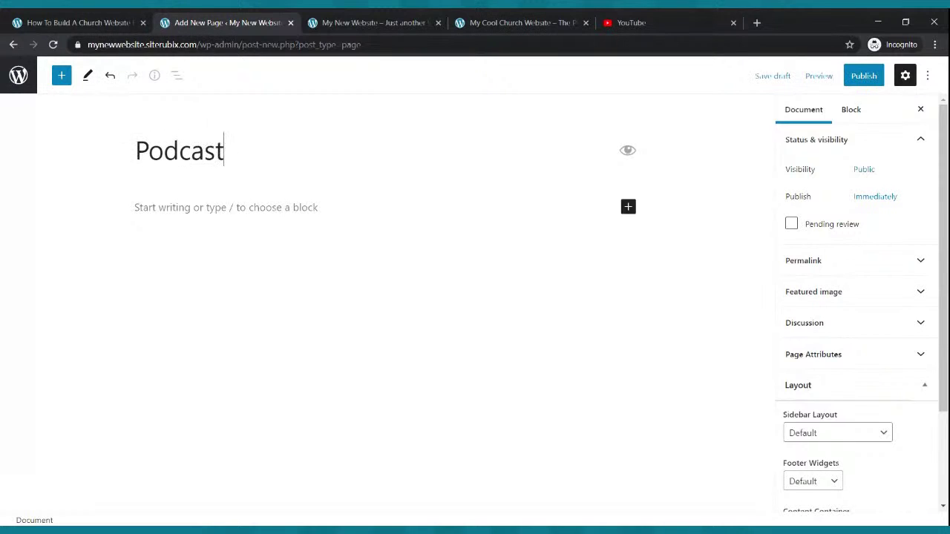
{"action": "left_click", "coordinate": [864, 76]}
{"action": "left_click", "coordinate": [844, 77]}
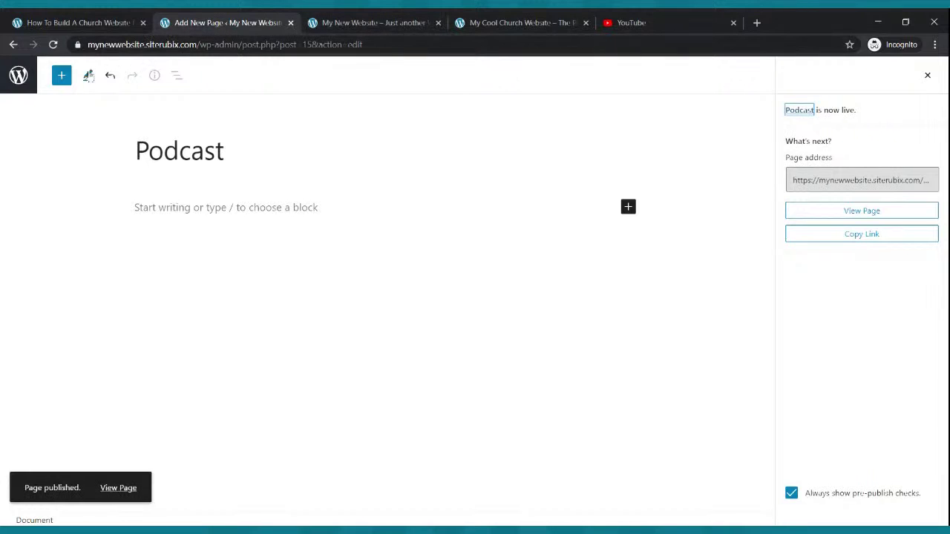
{"action": "left_click", "coordinate": [14, 45]}
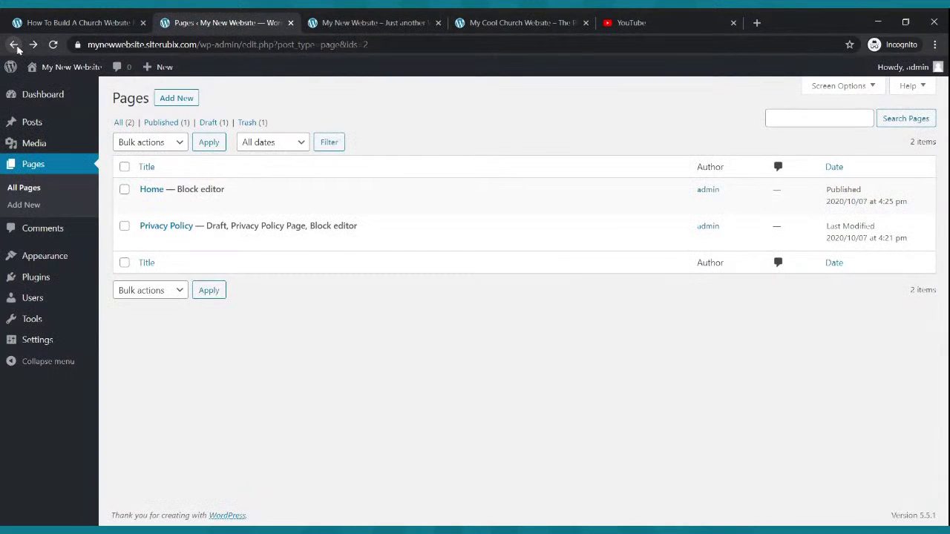
Create and publish a 'Contact Us' page, then refresh the Pages list.
{"action": "left_click", "coordinate": [185, 98]}
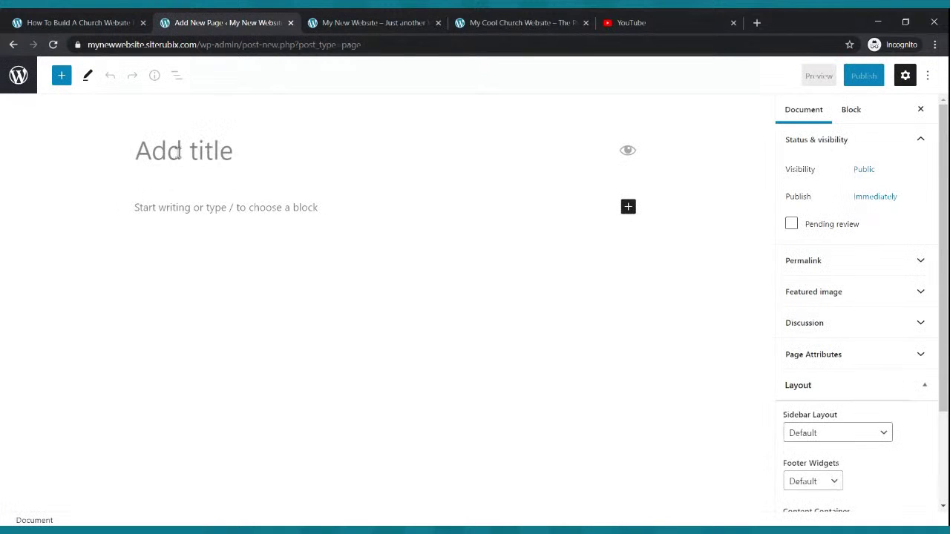
{"action": "type", "text": "Contac"}
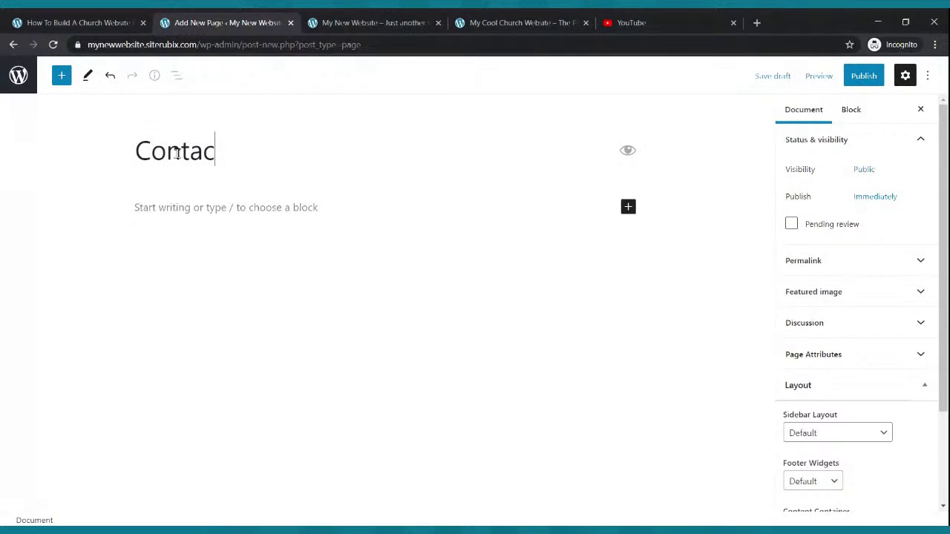
{"action": "type", "text": "t Us"}
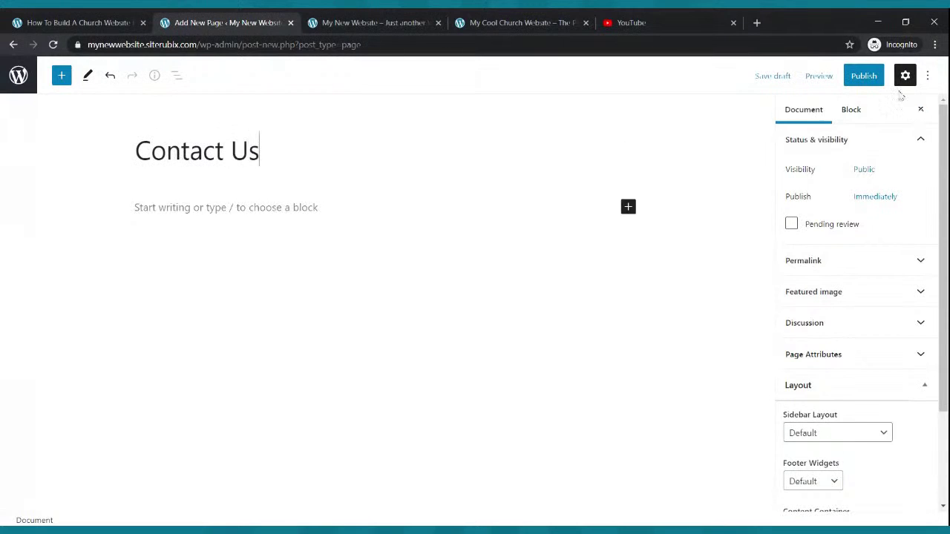
{"action": "left_click", "coordinate": [864, 75]}
{"action": "left_click", "coordinate": [831, 87]}
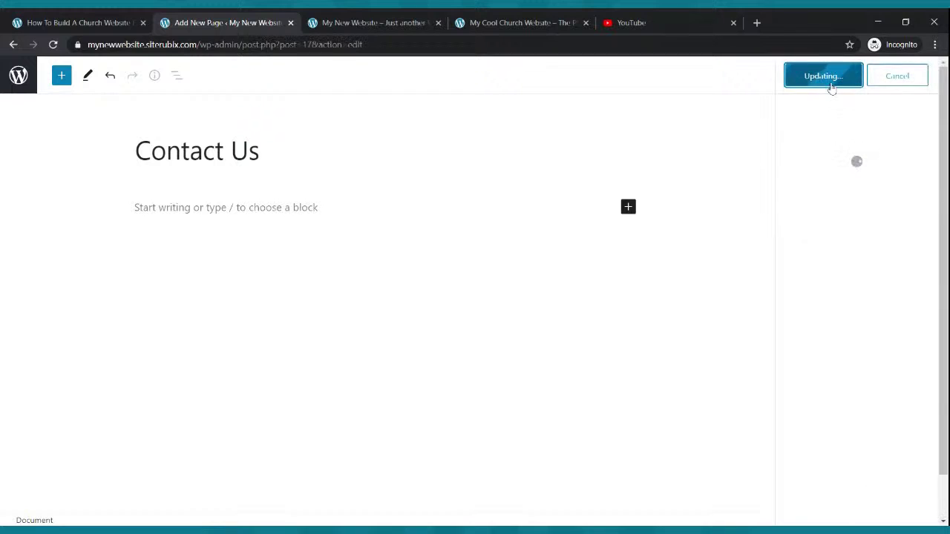
{"action": "left_click", "coordinate": [13, 44]}
{"action": "left_click", "coordinate": [31, 164]}
Open the Appearance > Menus editor and inspect the Live Webcast menu item.
{"action": "mouse_move", "coordinate": [192, 424]}
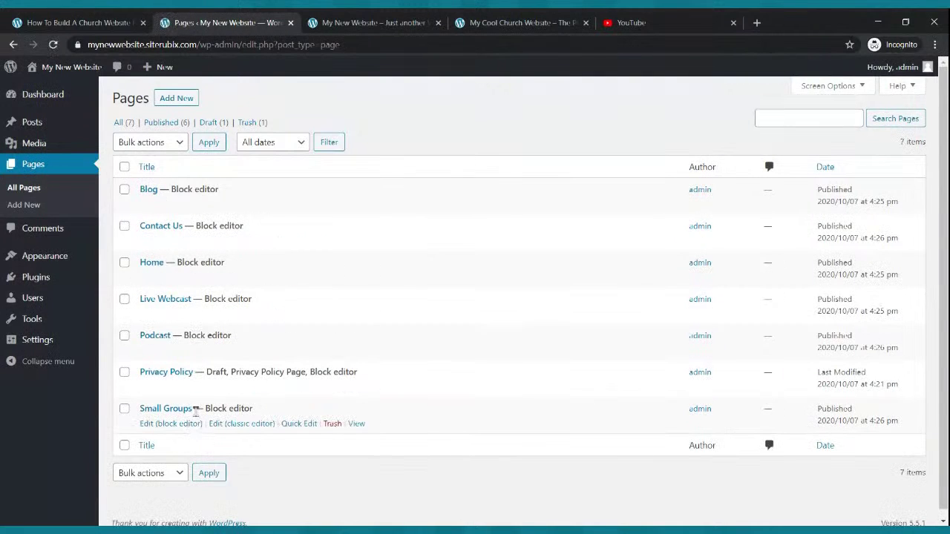
{"action": "mouse_move", "coordinate": [53, 258]}
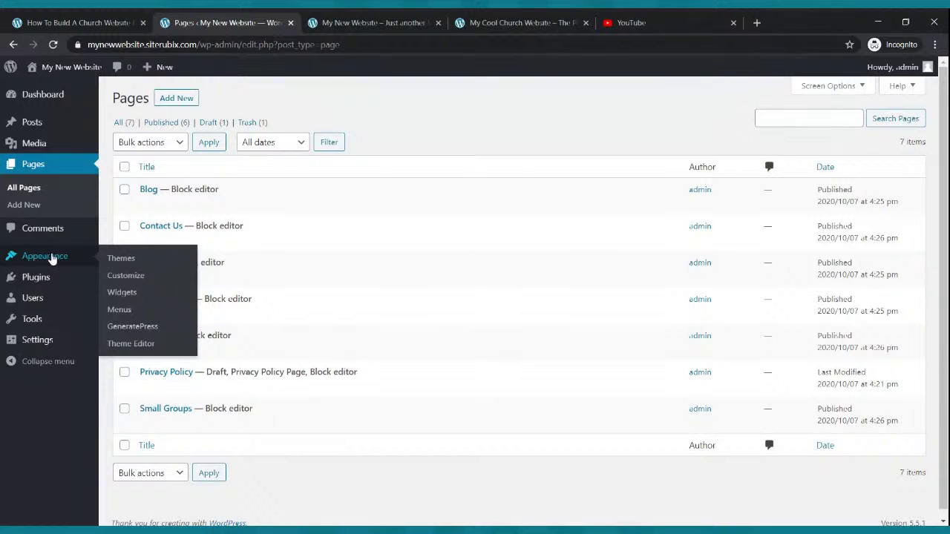
{"action": "left_click", "coordinate": [52, 259]}
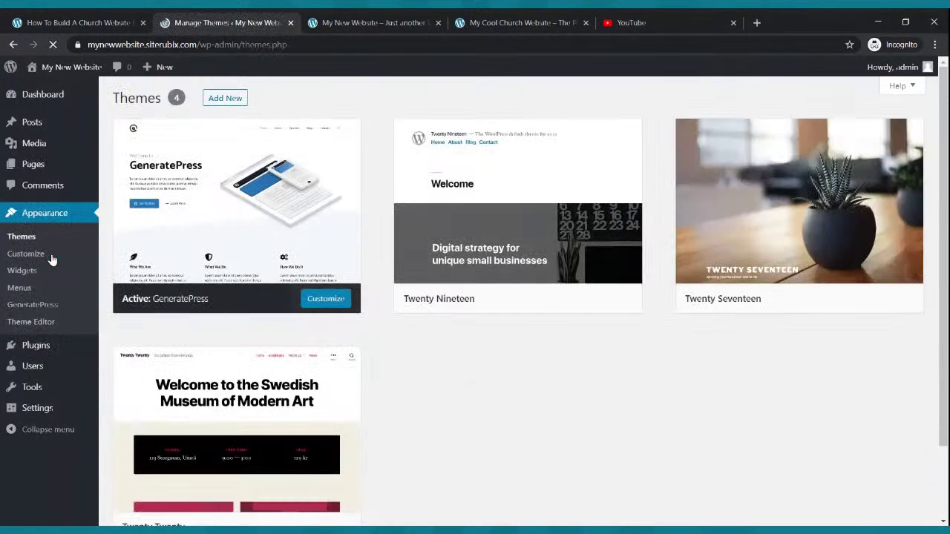
{"action": "left_click", "coordinate": [21, 289]}
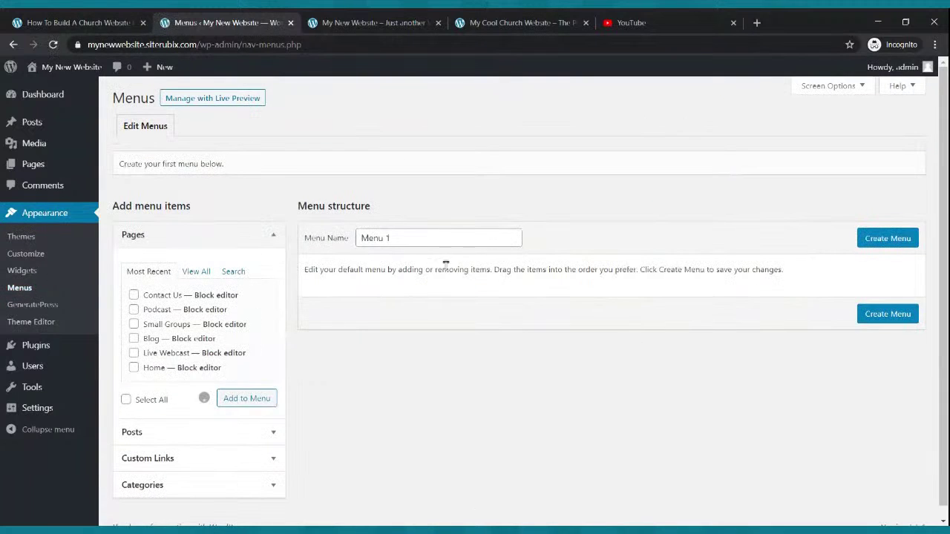
{"action": "scroll", "coordinate": [402, 294], "scroll_direction": "down", "scroll_amount": 1}
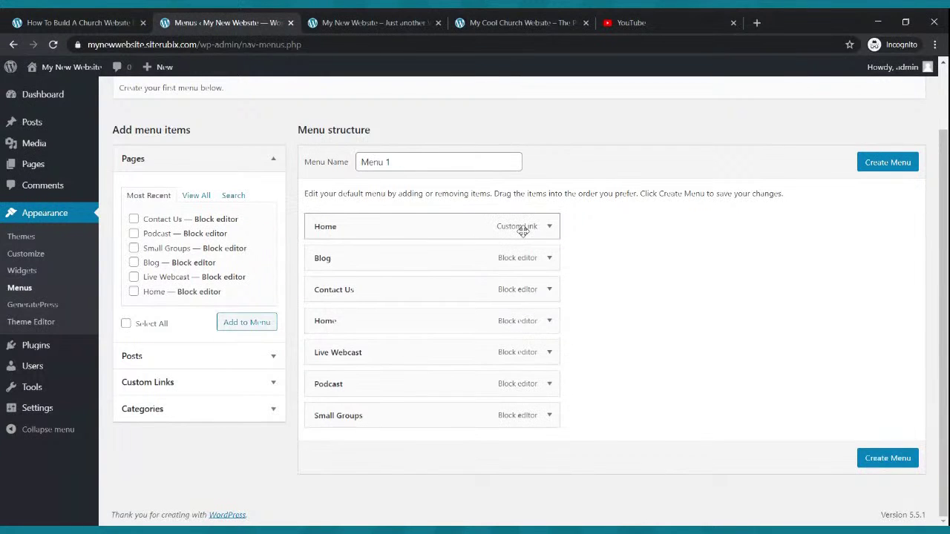
{"action": "left_click", "coordinate": [551, 353]}
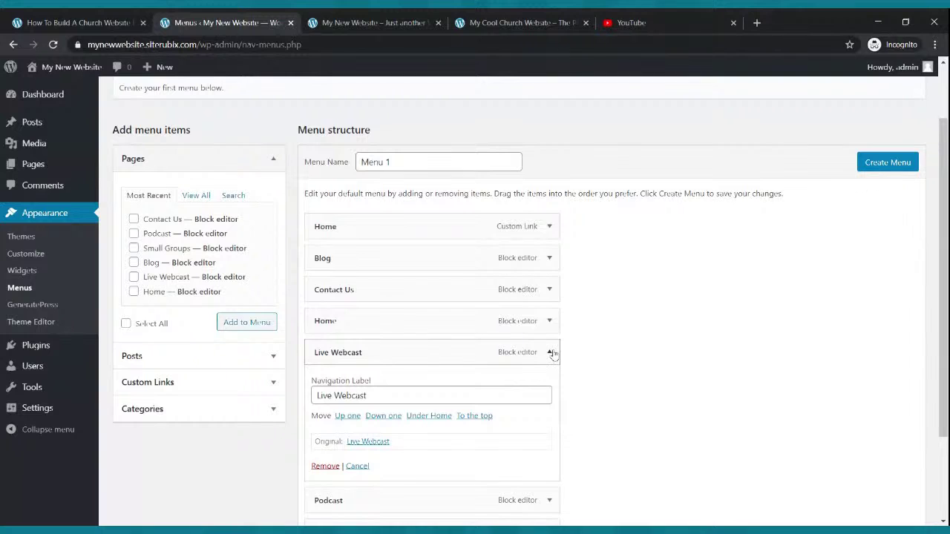
{"action": "left_click", "coordinate": [552, 356]}
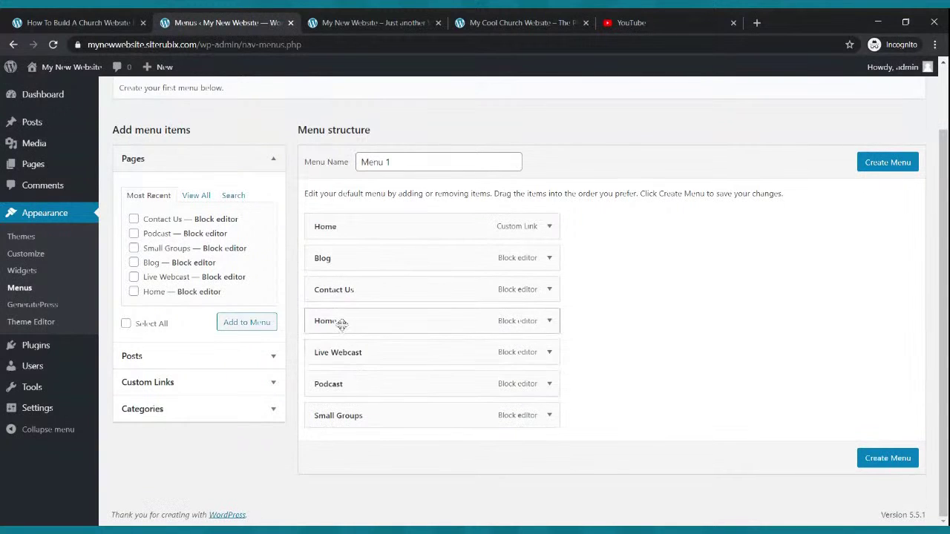
Remove the duplicate Home item and save Menu 1 as the Primary Menu.
{"action": "left_click", "coordinate": [550, 322]}
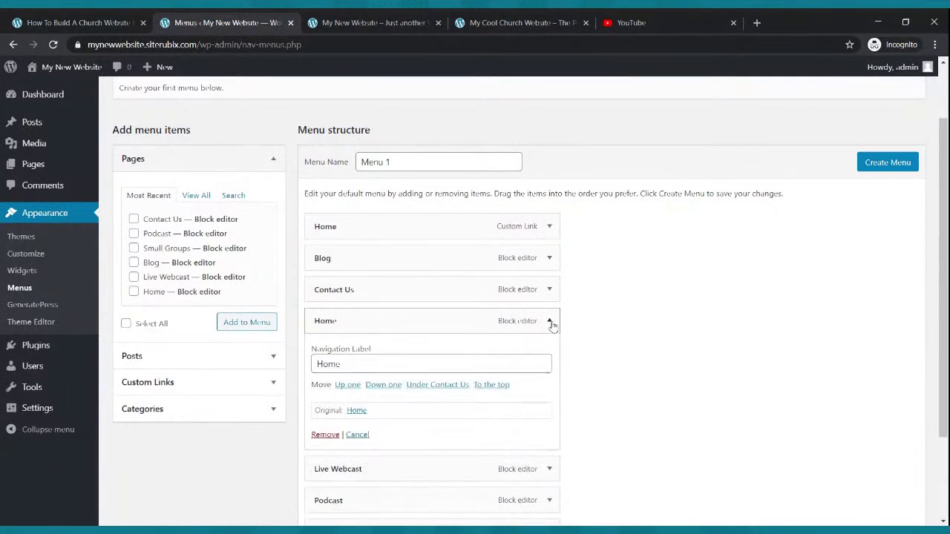
{"action": "left_click", "coordinate": [325, 435]}
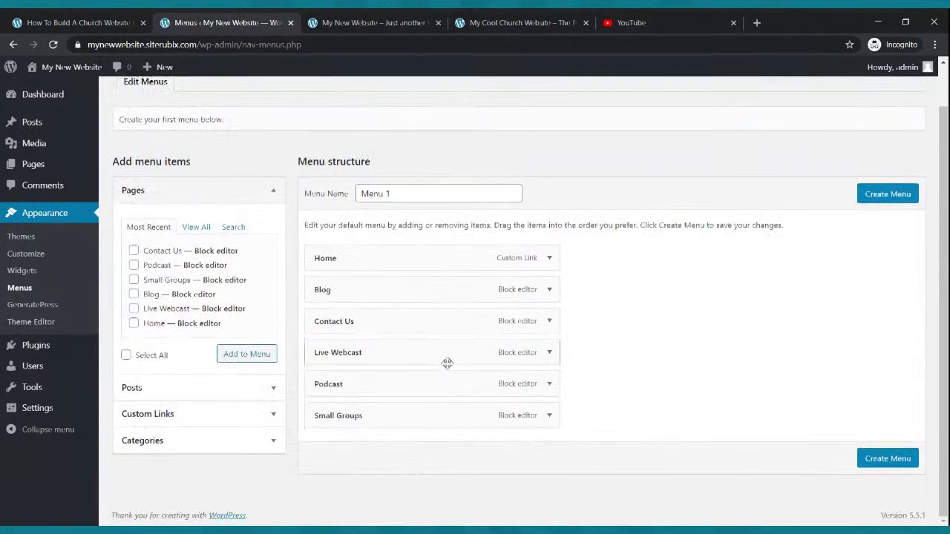
{"action": "left_click", "coordinate": [890, 196]}
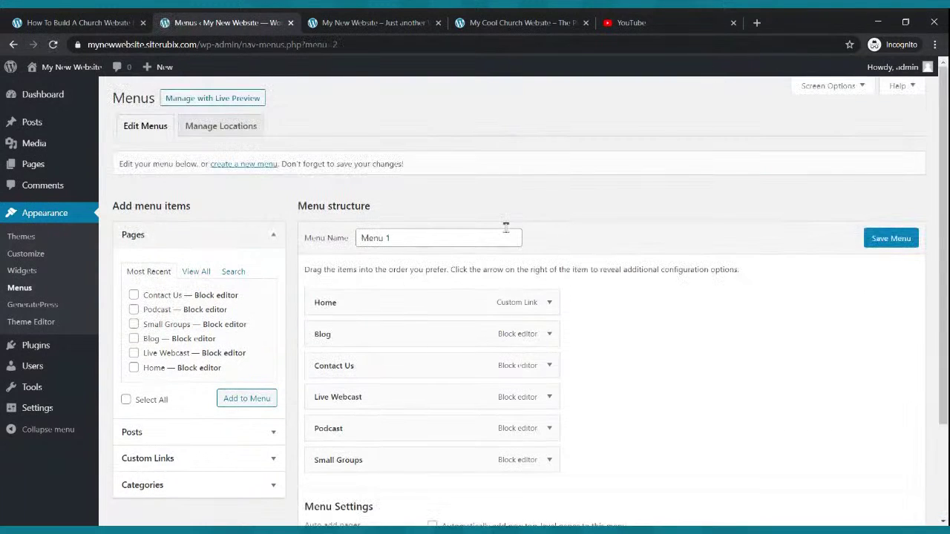
{"action": "scroll", "coordinate": [544, 305], "scroll_direction": "down", "scroll_amount": 3}
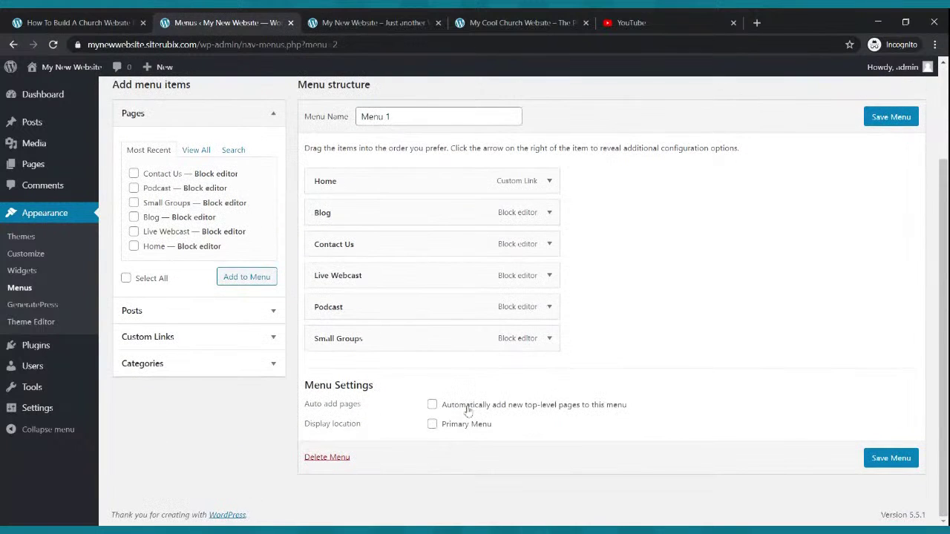
{"action": "left_click", "coordinate": [433, 426]}
{"action": "left_click", "coordinate": [881, 460]}
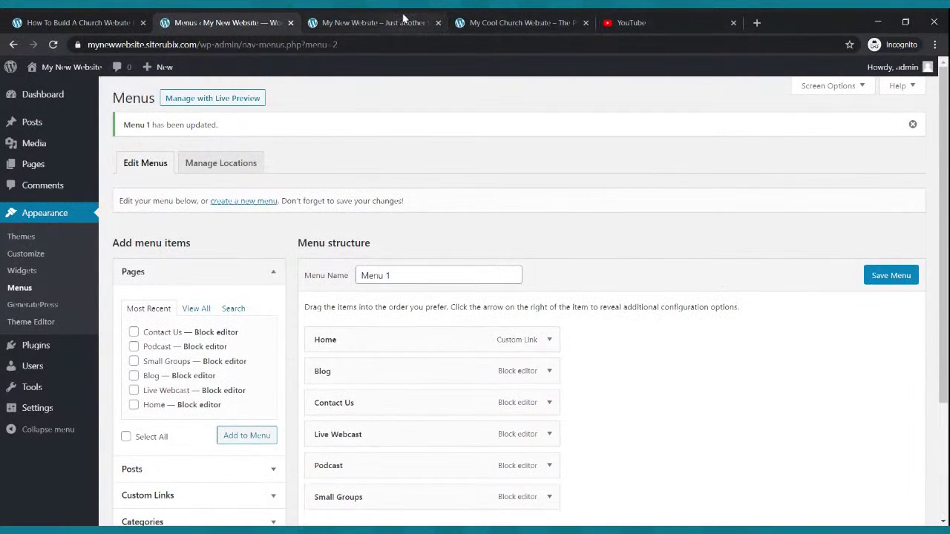
{"action": "left_click", "coordinate": [403, 17]}
Reload the live site to check the six-item header menu, then return to Menus.
{"action": "left_click", "coordinate": [55, 46]}
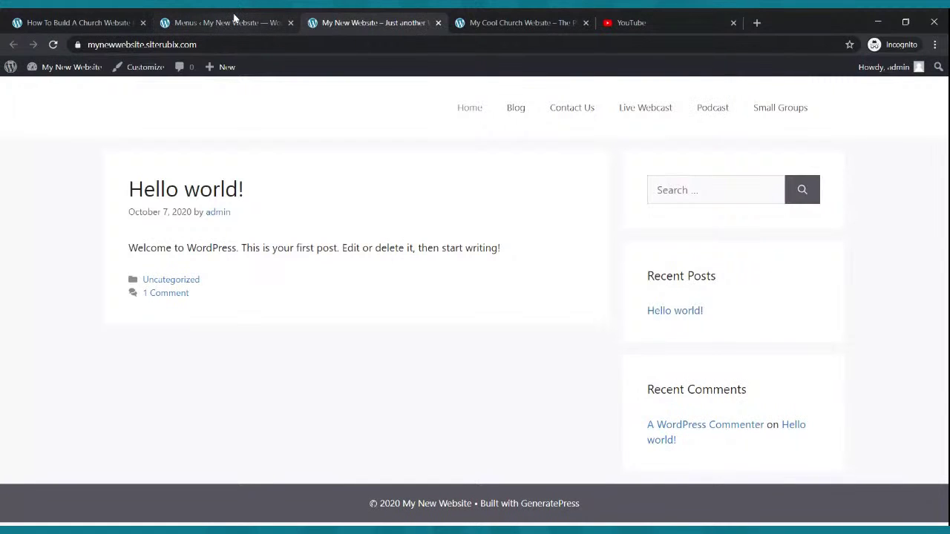
{"action": "left_click", "coordinate": [234, 17]}
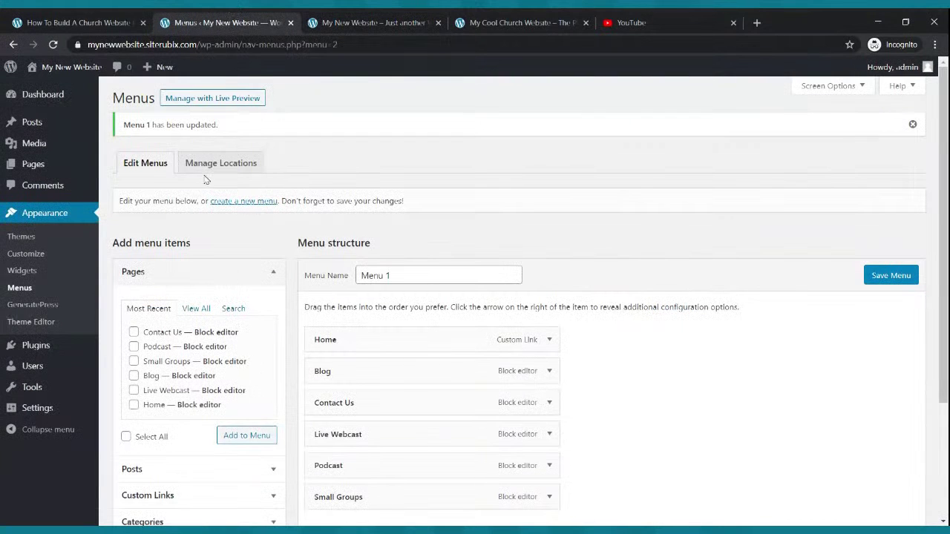
{"action": "left_click", "coordinate": [35, 260]}
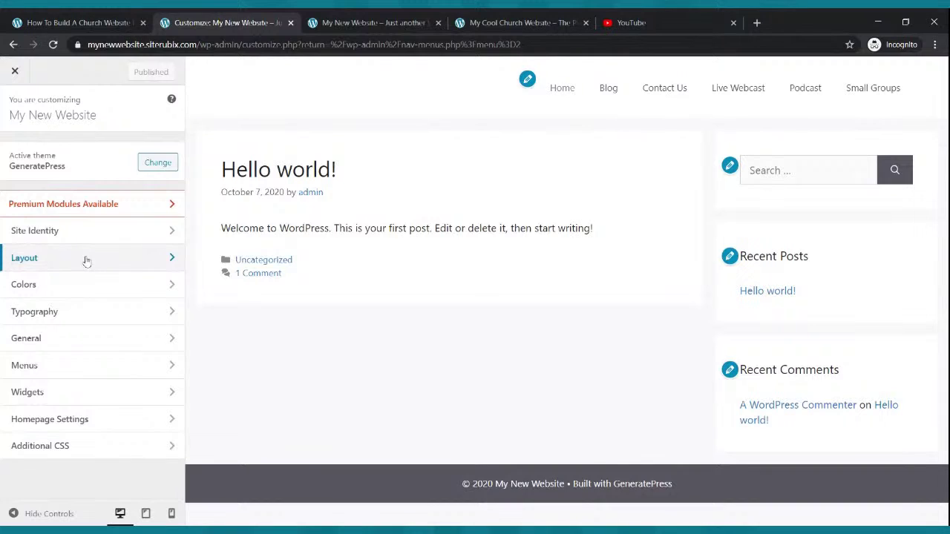
{"action": "left_click", "coordinate": [82, 234]}
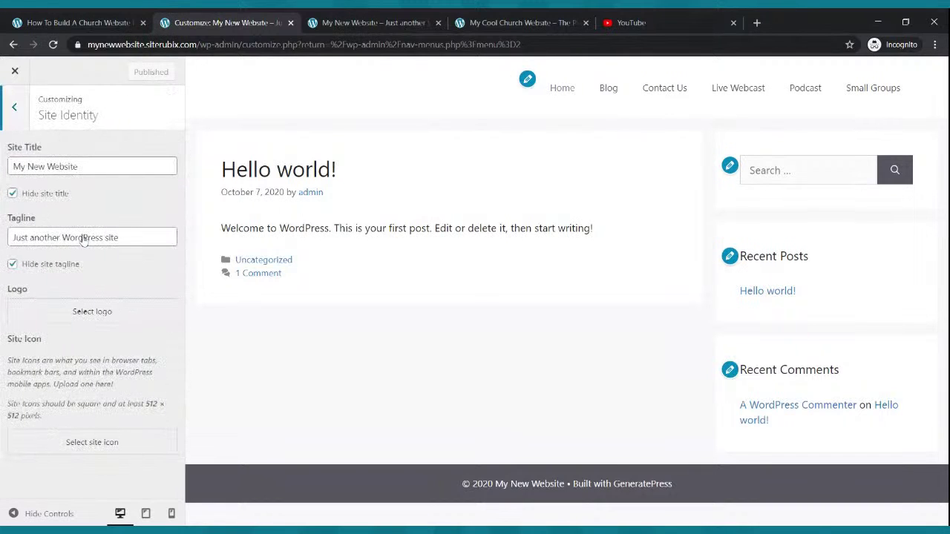
{"action": "left_click", "coordinate": [13, 107]}
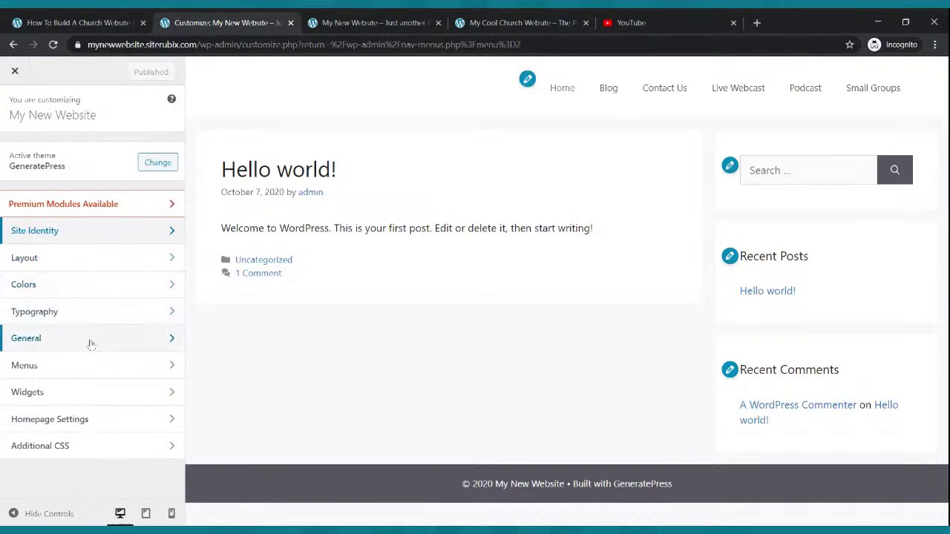
{"action": "left_click", "coordinate": [87, 286]}
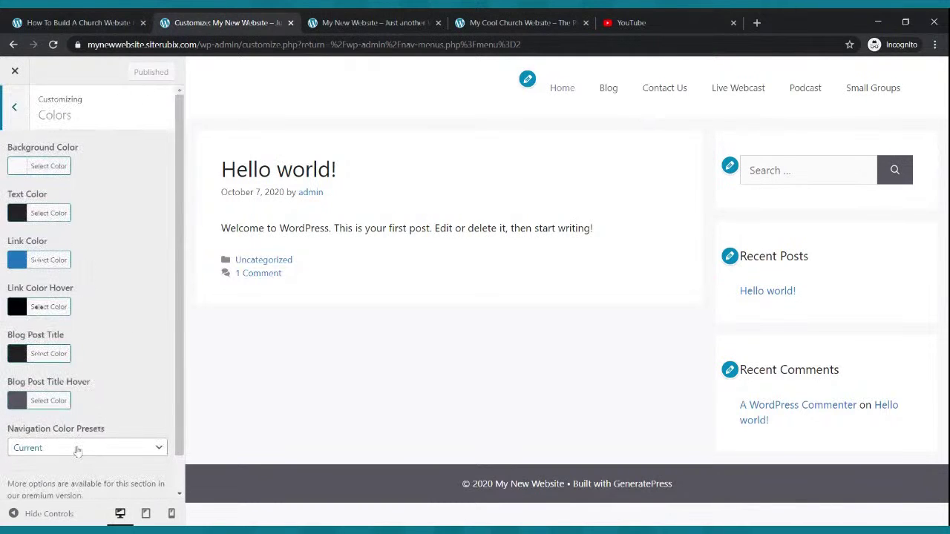
{"action": "left_click", "coordinate": [146, 450]}
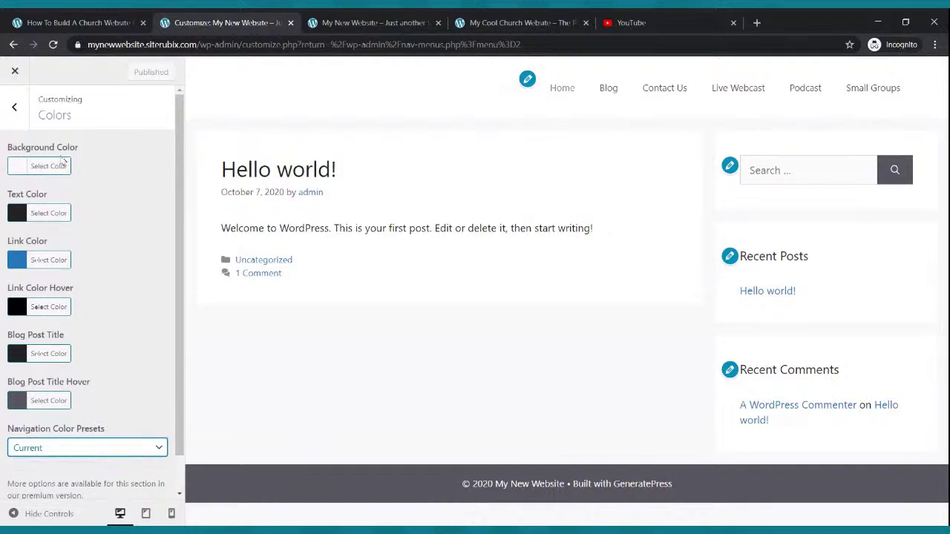
{"action": "left_click", "coordinate": [14, 108]}
{"action": "left_click", "coordinate": [13, 44]}
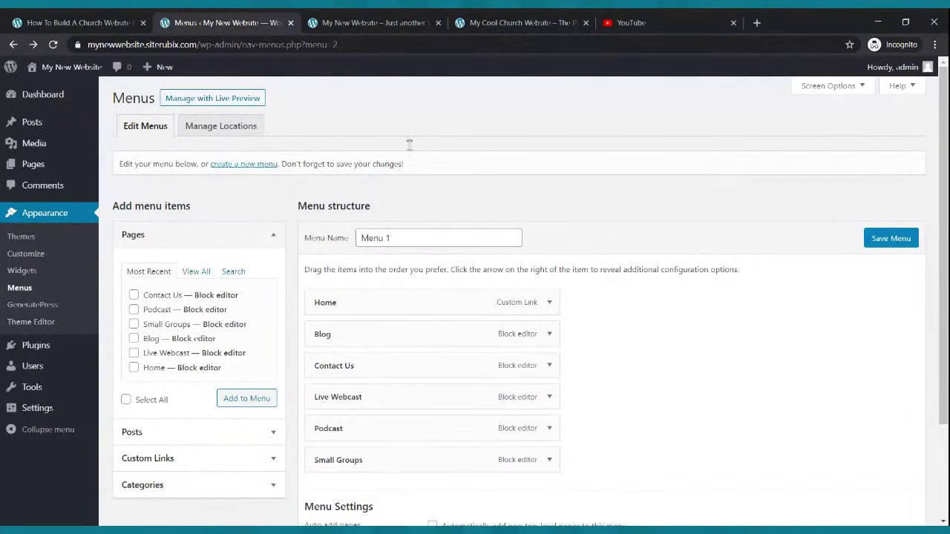
Glance at the live site, then open Settings > General in the admin.
{"action": "left_click", "coordinate": [365, 22]}
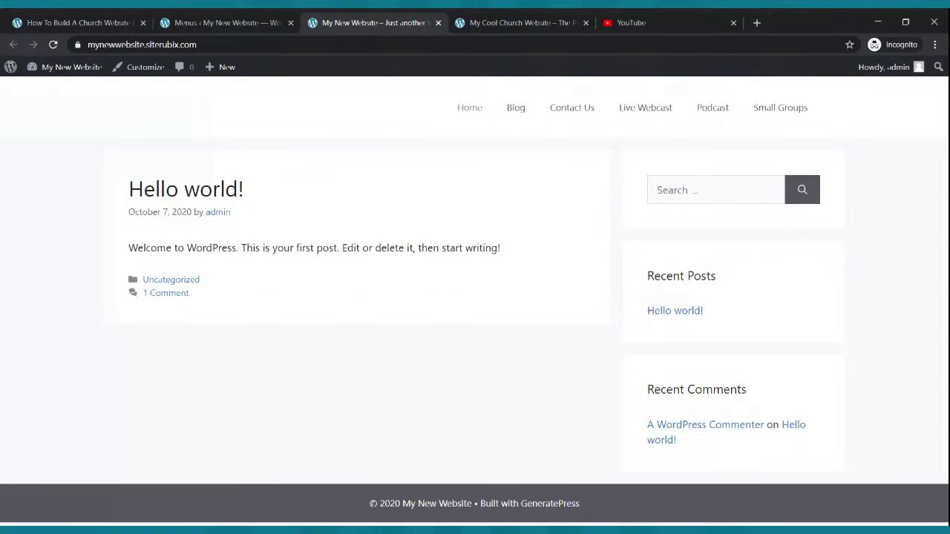
{"action": "left_click", "coordinate": [202, 18]}
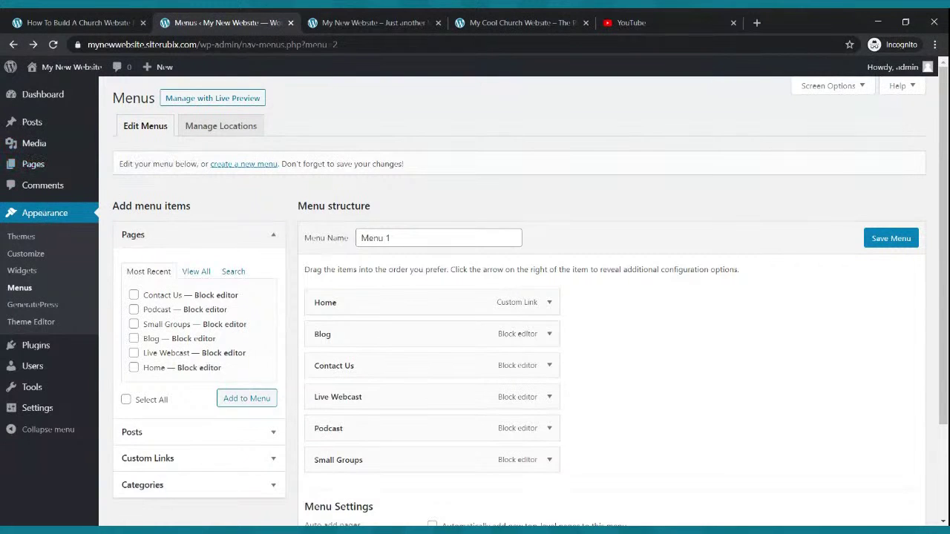
{"action": "left_click", "coordinate": [38, 411]}
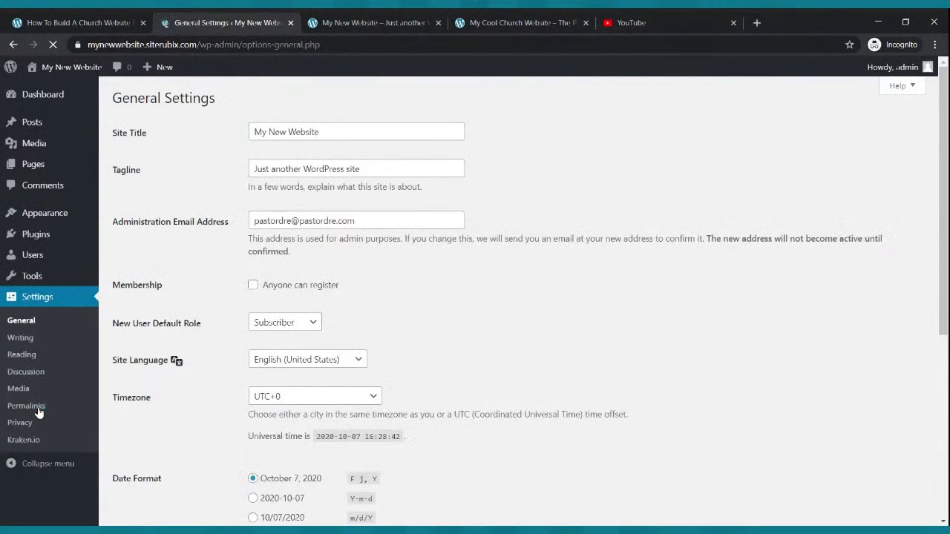
In Reading settings, set a static front page: Homepage 'Home', Posts page 'Blog'.
{"action": "left_click", "coordinate": [29, 358]}
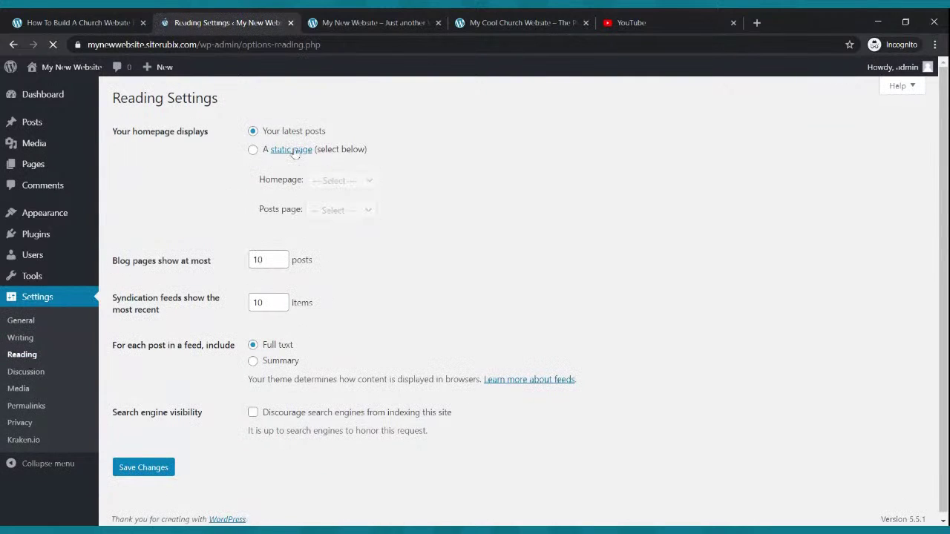
{"action": "left_click", "coordinate": [254, 151]}
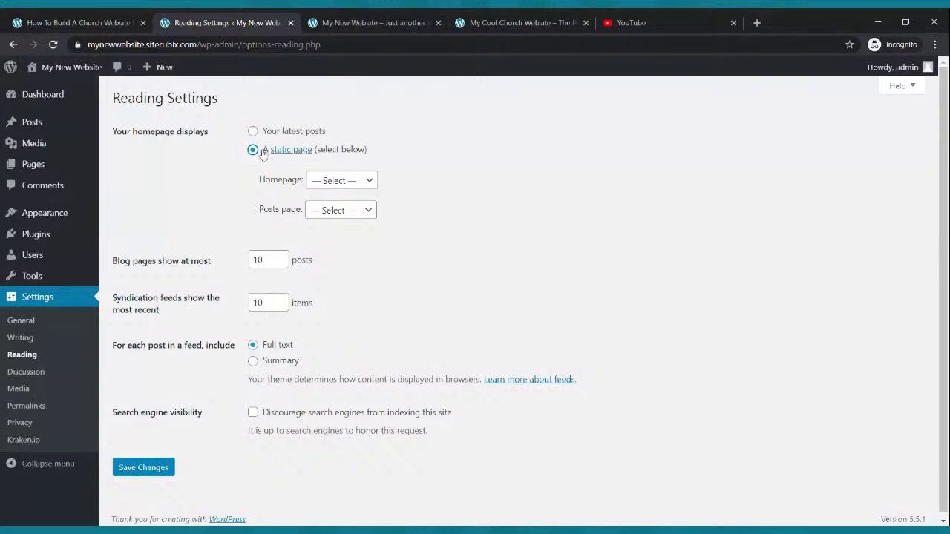
{"action": "left_click", "coordinate": [346, 182]}
{"action": "left_click", "coordinate": [326, 261]}
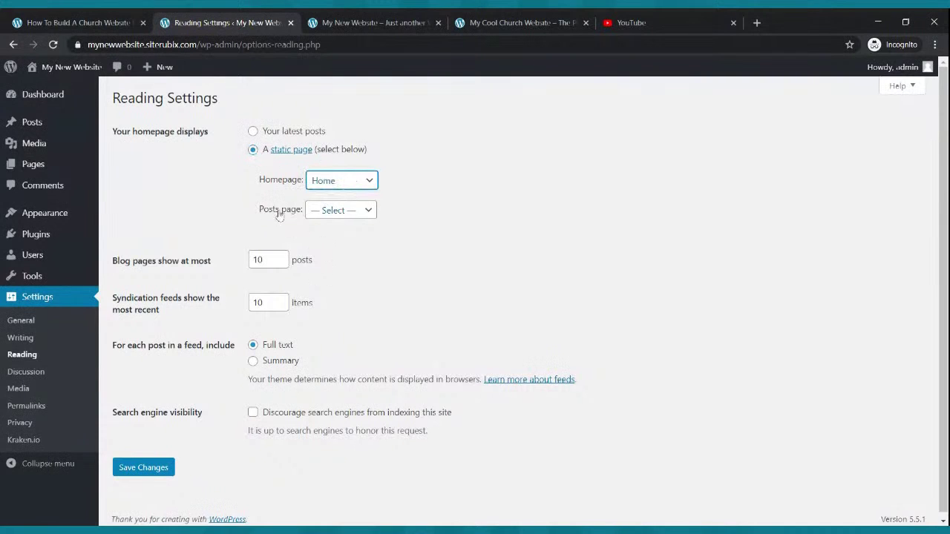
{"action": "left_click", "coordinate": [365, 215]}
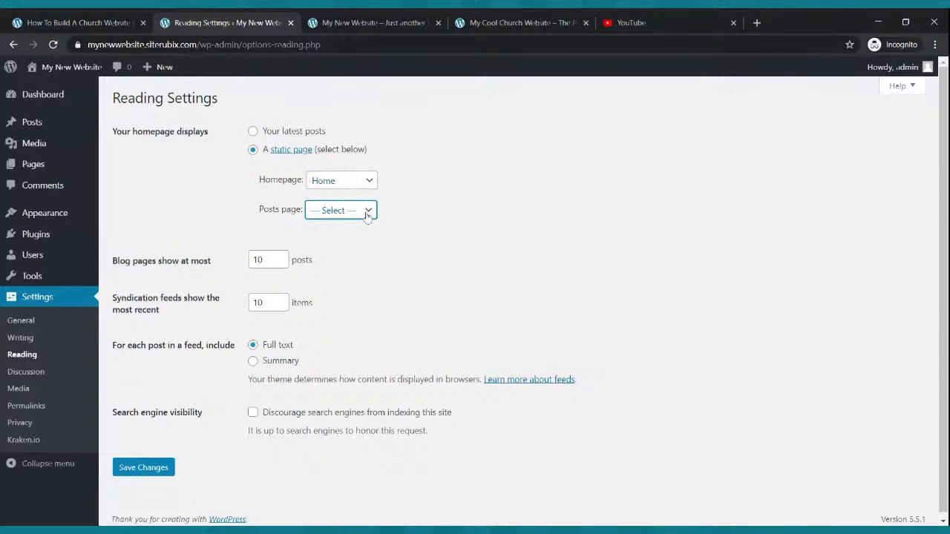
{"action": "left_click", "coordinate": [344, 255]}
{"action": "left_click", "coordinate": [141, 469]}
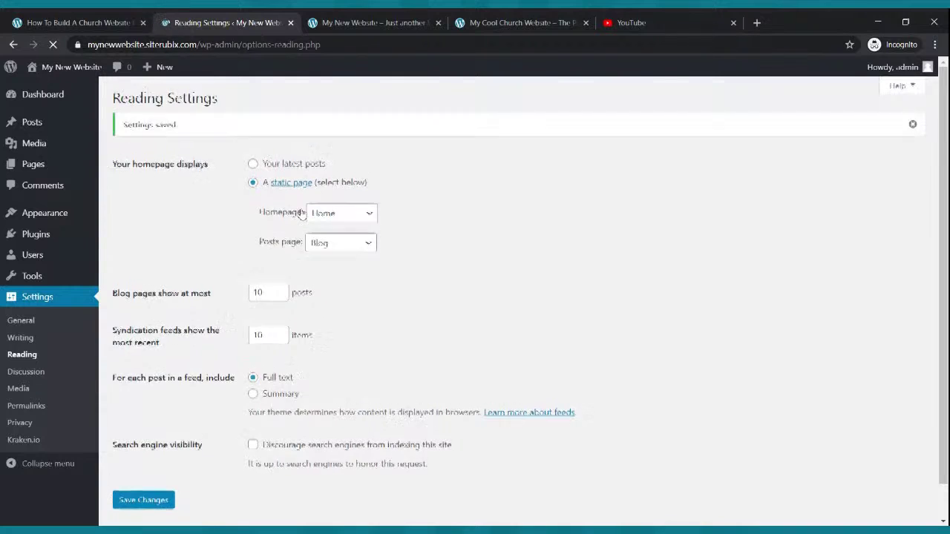
Reload the live site to confirm the new front page, then open the Pages list.
{"action": "left_click", "coordinate": [357, 21]}
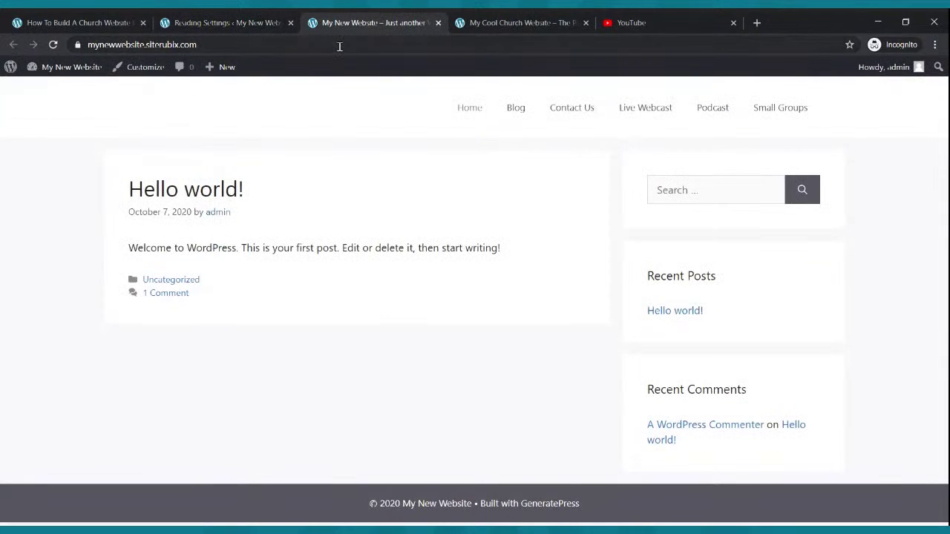
{"action": "left_click", "coordinate": [53, 45]}
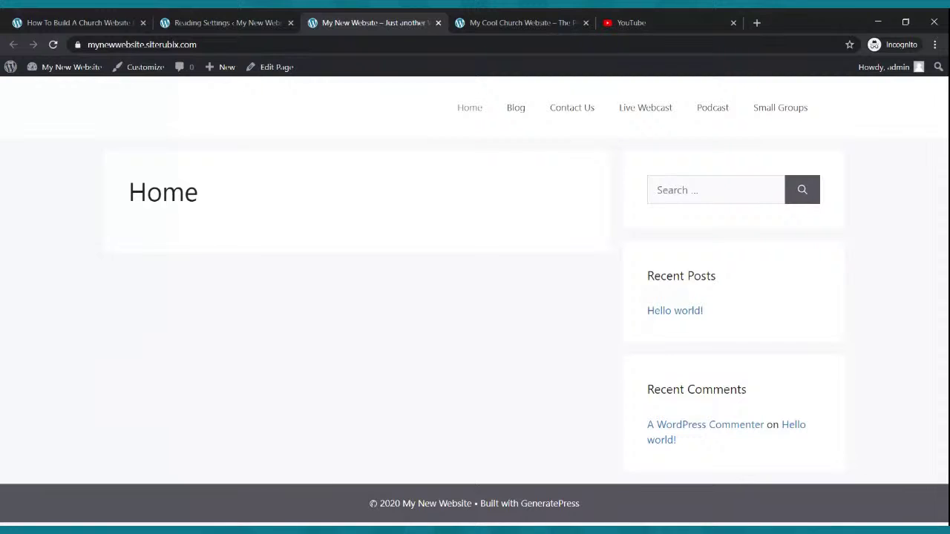
{"action": "left_click", "coordinate": [219, 20]}
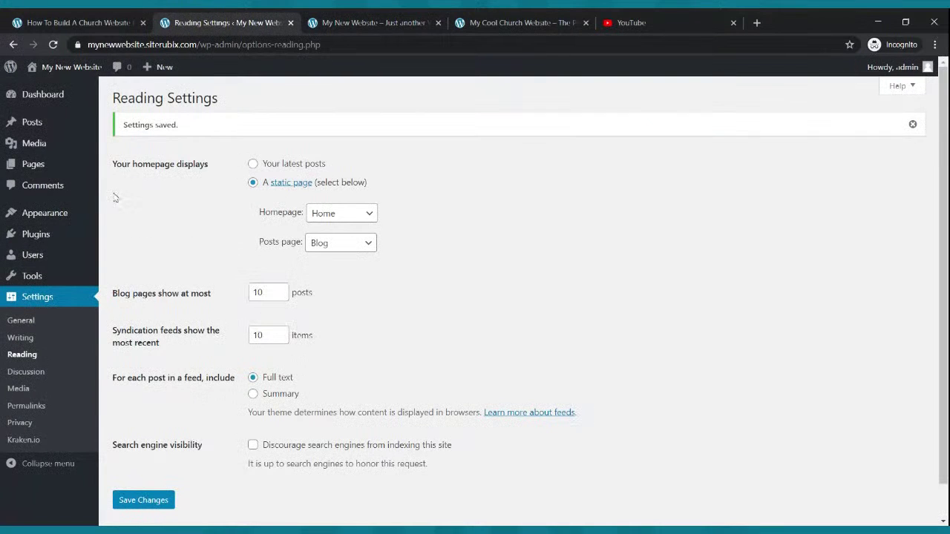
{"action": "left_click", "coordinate": [34, 168]}
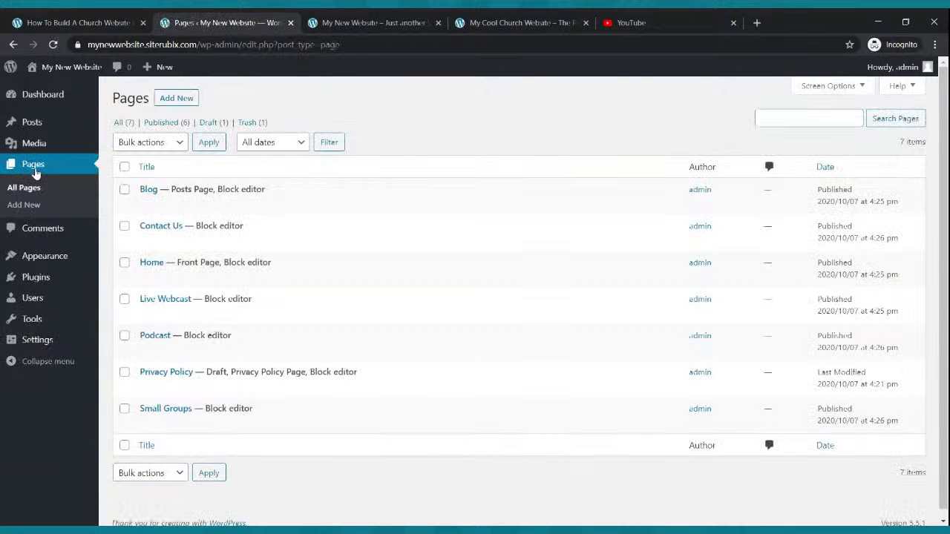
Open the Home page in the block editor.
{"action": "mouse_move", "coordinate": [192, 215]}
{"action": "mouse_move", "coordinate": [190, 261]}
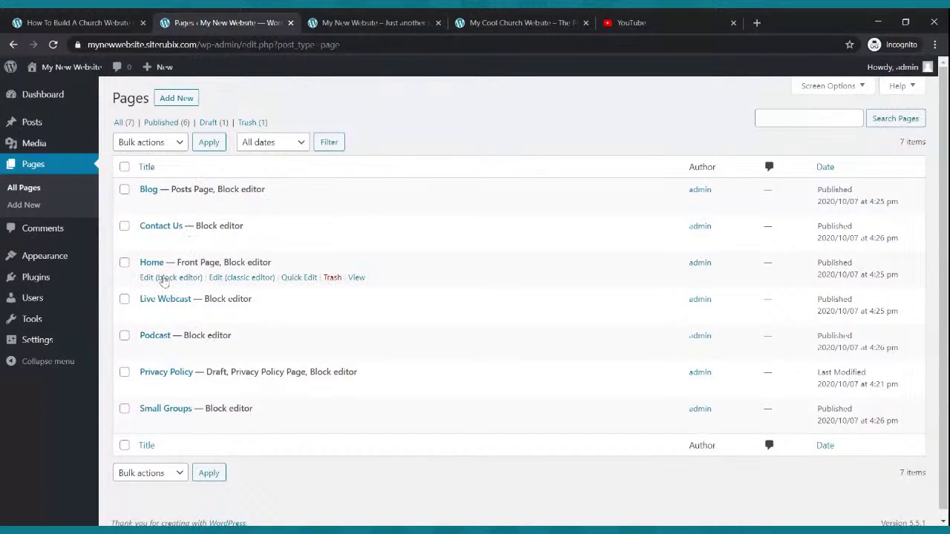
{"action": "left_click", "coordinate": [163, 280]}
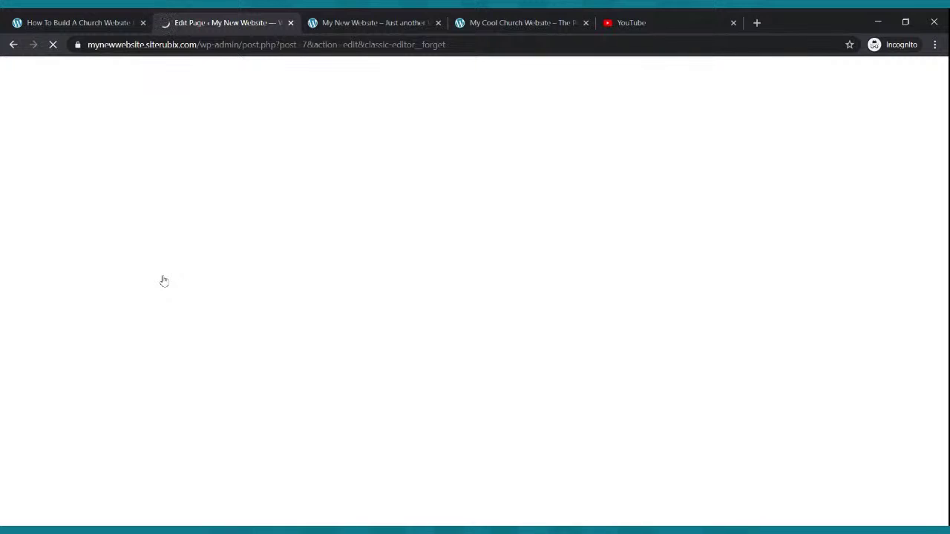
{"action": "left_click", "coordinate": [412, 22]}
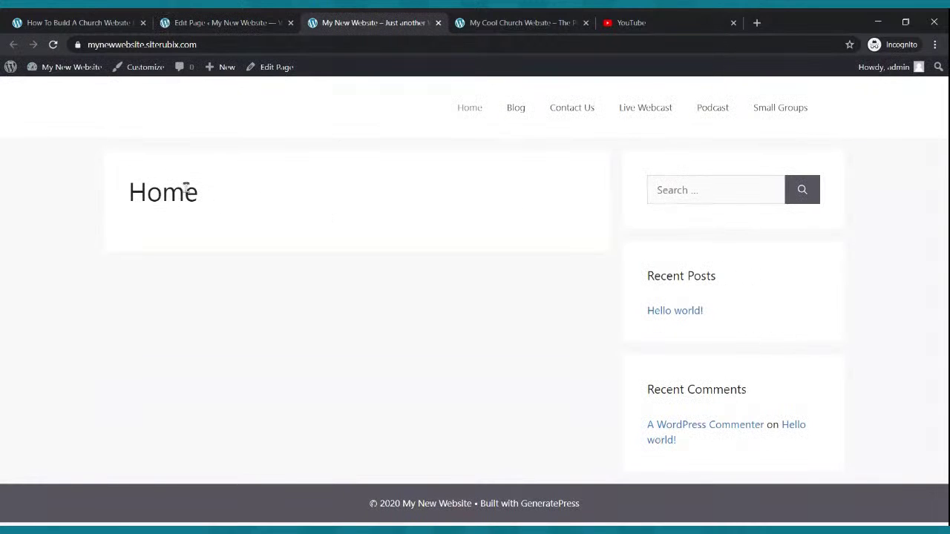
{"action": "left_click", "coordinate": [201, 24]}
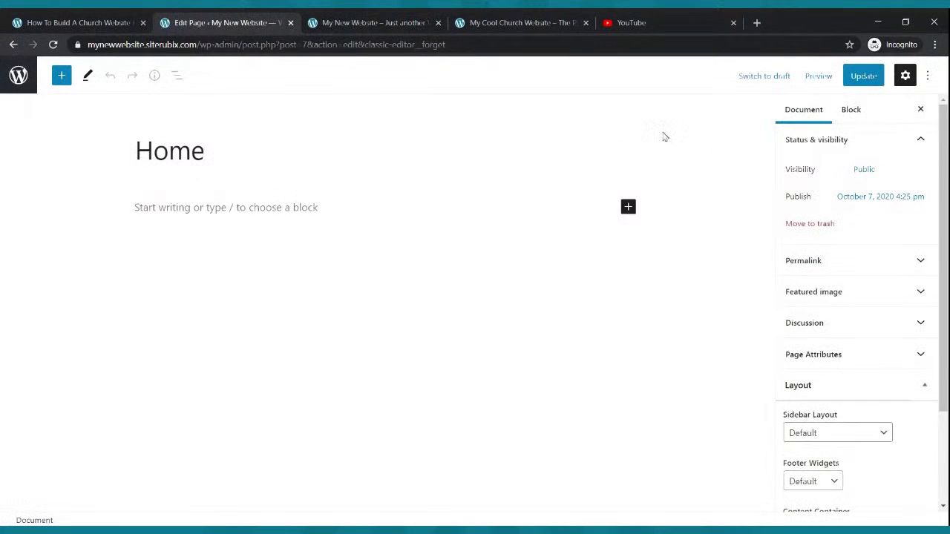
Locate the Layout panel in the Document sidebar and open the Sidebar Layout dropdown.
{"action": "scroll", "coordinate": [859, 308], "scroll_direction": "down", "scroll_amount": 2}
{"action": "scroll", "coordinate": [850, 305], "scroll_direction": "down", "scroll_amount": 1}
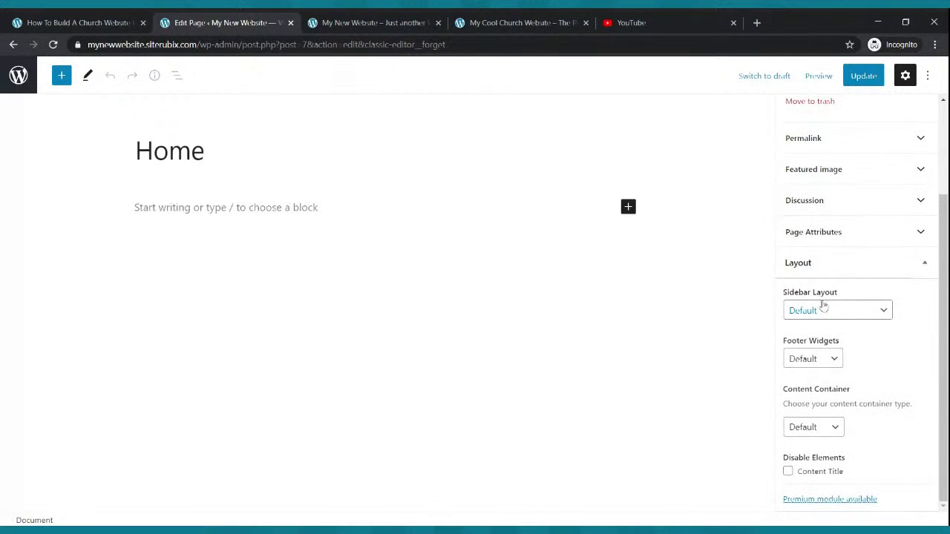
{"action": "scroll", "coordinate": [824, 306], "scroll_direction": "up", "scroll_amount": 2}
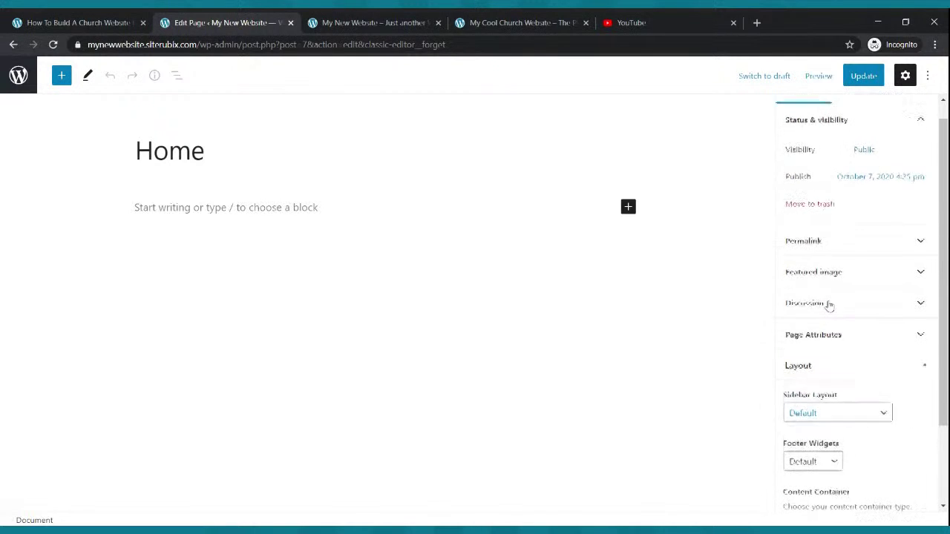
{"action": "left_click", "coordinate": [863, 367]}
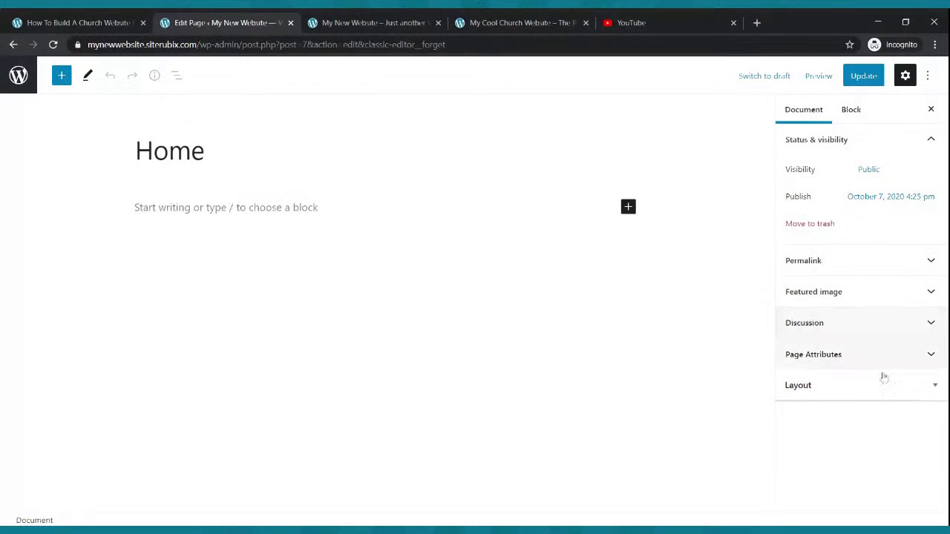
{"action": "left_click", "coordinate": [885, 383]}
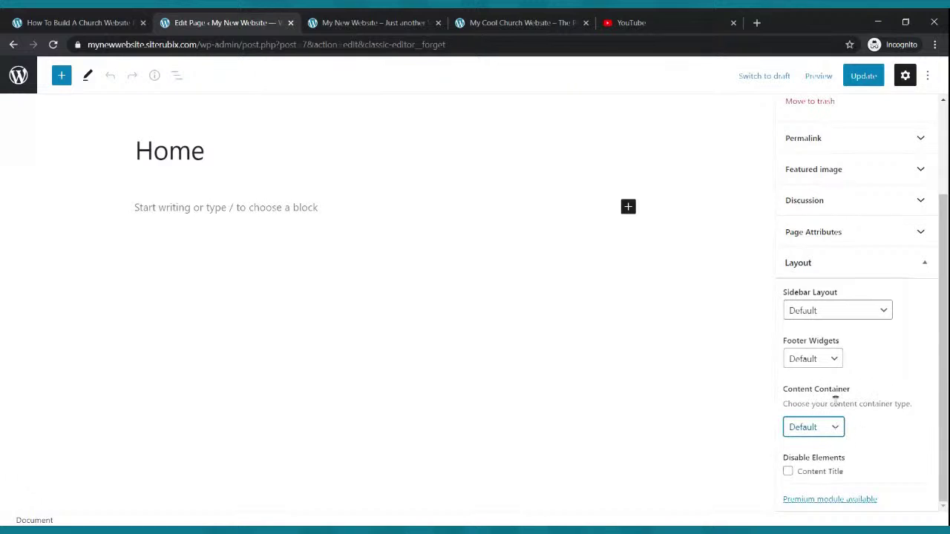
{"action": "left_click", "coordinate": [883, 312]}
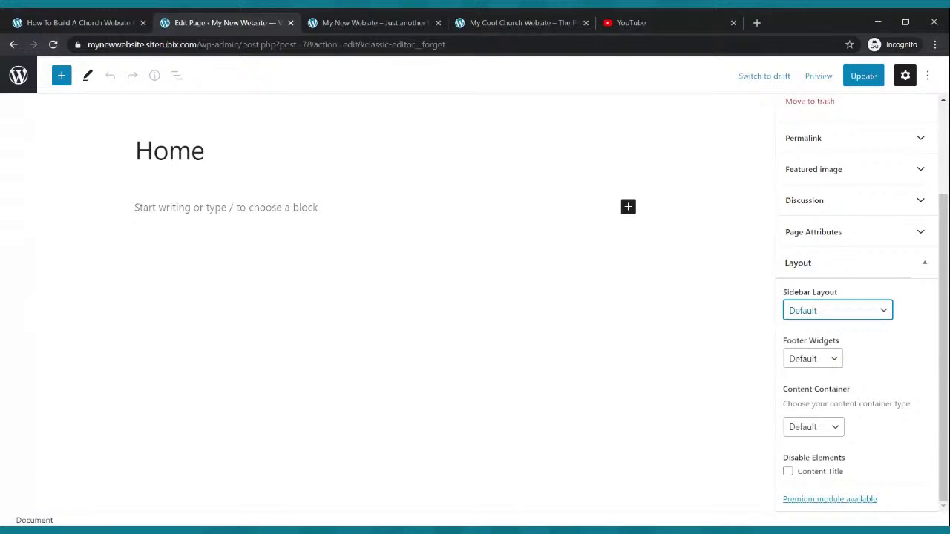
Set the Home page's Sidebar Layout to No Sidebars, update, and check the live page.
{"action": "key", "text": "Down"}
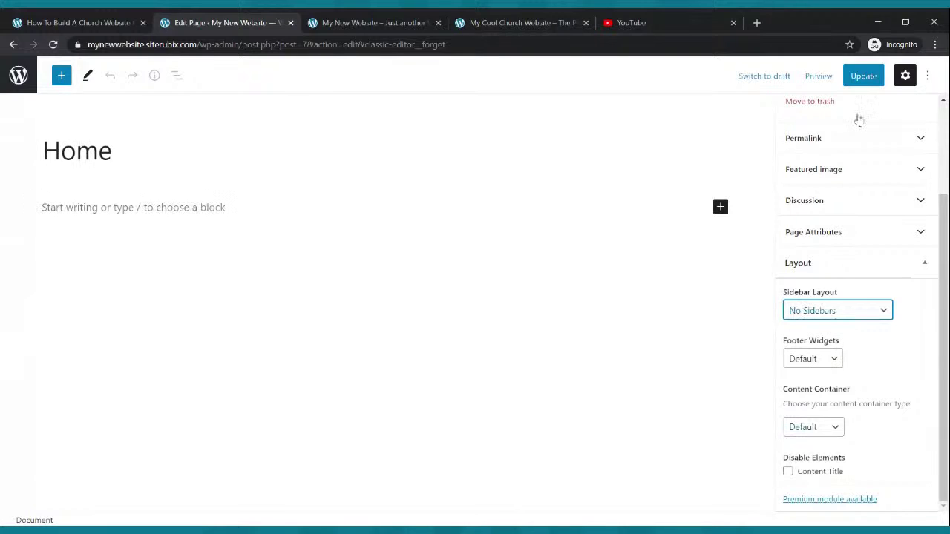
{"action": "left_click", "coordinate": [863, 77]}
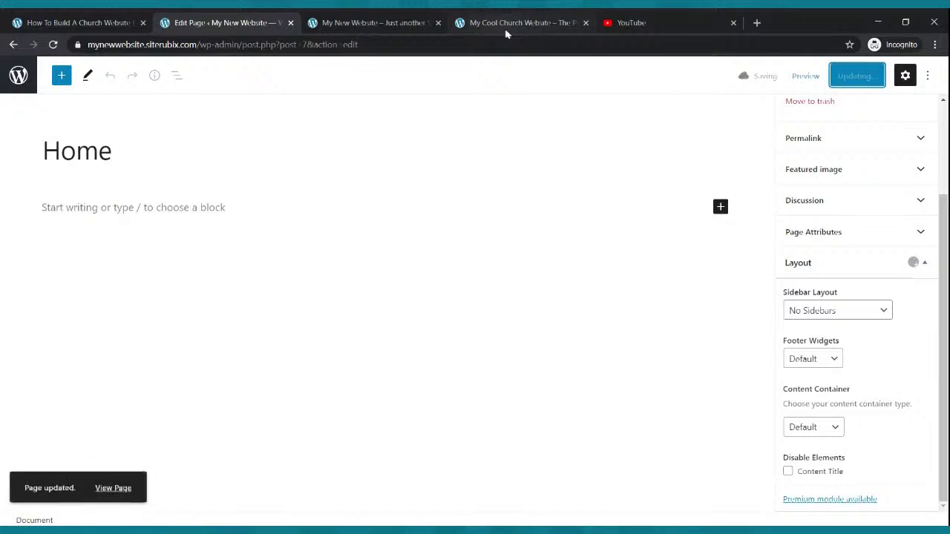
{"action": "left_click", "coordinate": [374, 22]}
{"action": "left_click", "coordinate": [53, 45]}
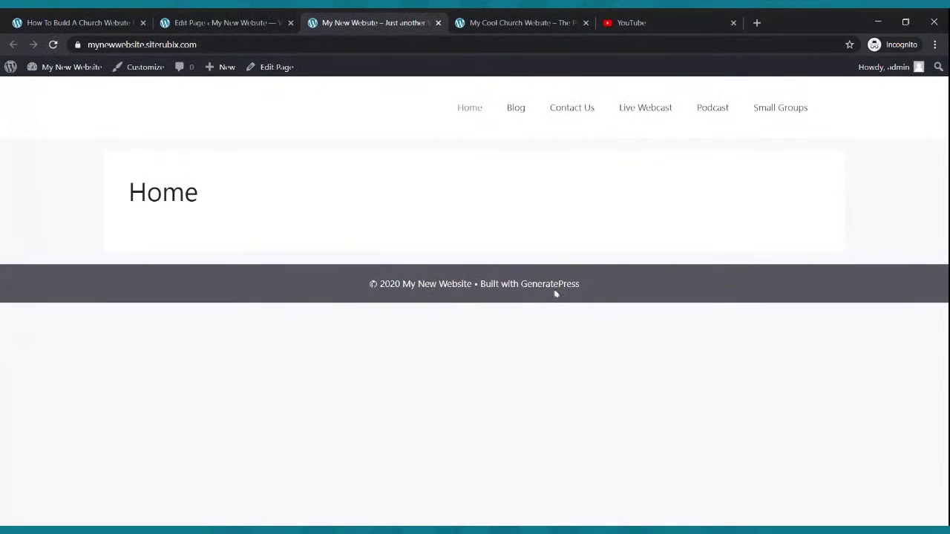
{"action": "left_click", "coordinate": [248, 18]}
{"action": "left_click", "coordinate": [885, 315]}
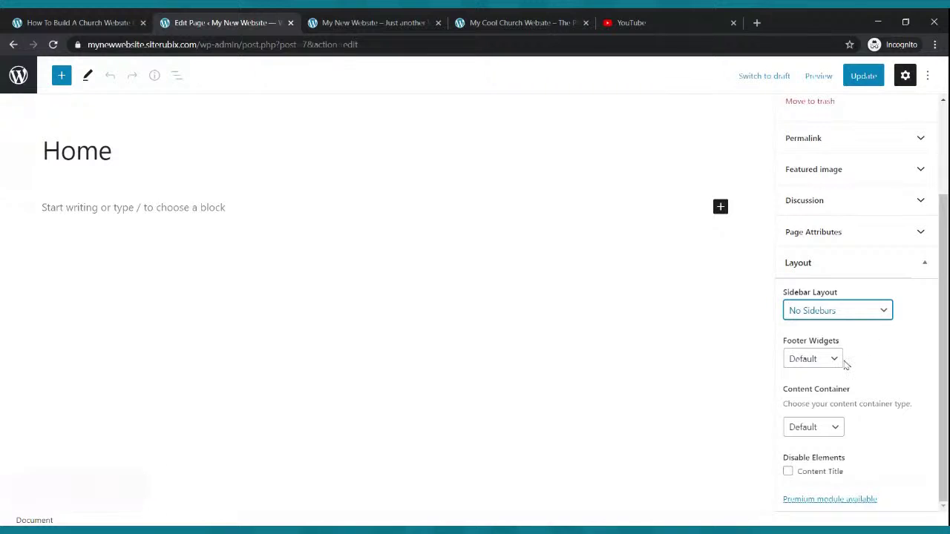
Disable the Content Title, update, and compare the live page with the Cool Church reference.
{"action": "left_click", "coordinate": [787, 471]}
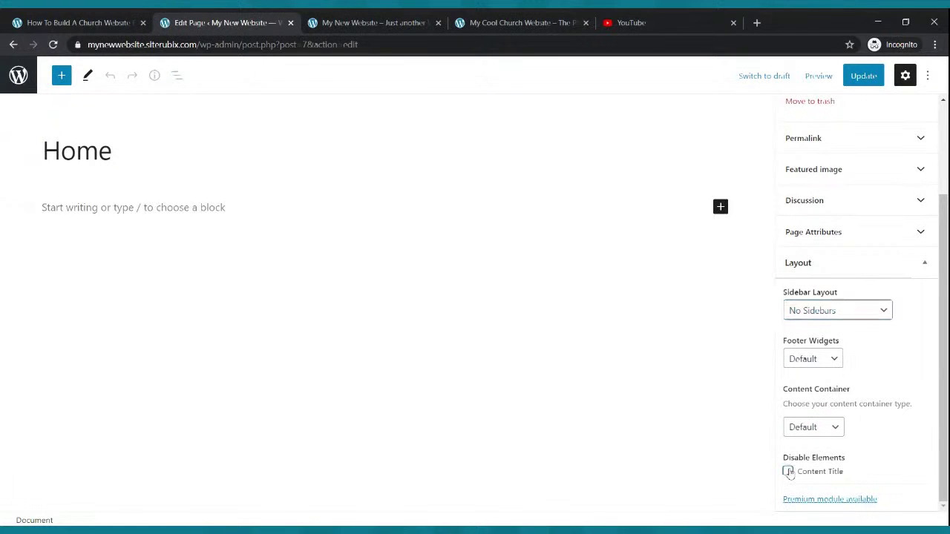
{"action": "left_click", "coordinate": [863, 77]}
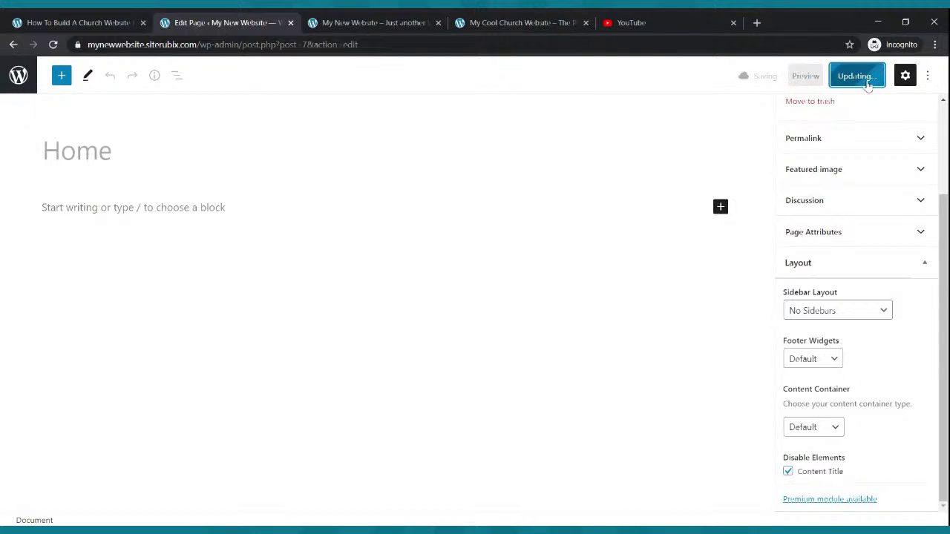
{"action": "left_click", "coordinate": [408, 18]}
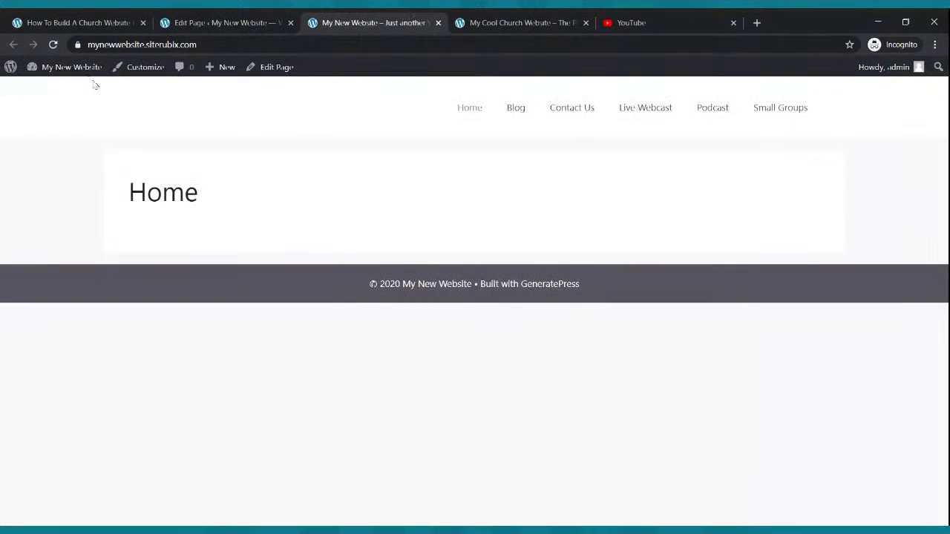
{"action": "left_click", "coordinate": [52, 45]}
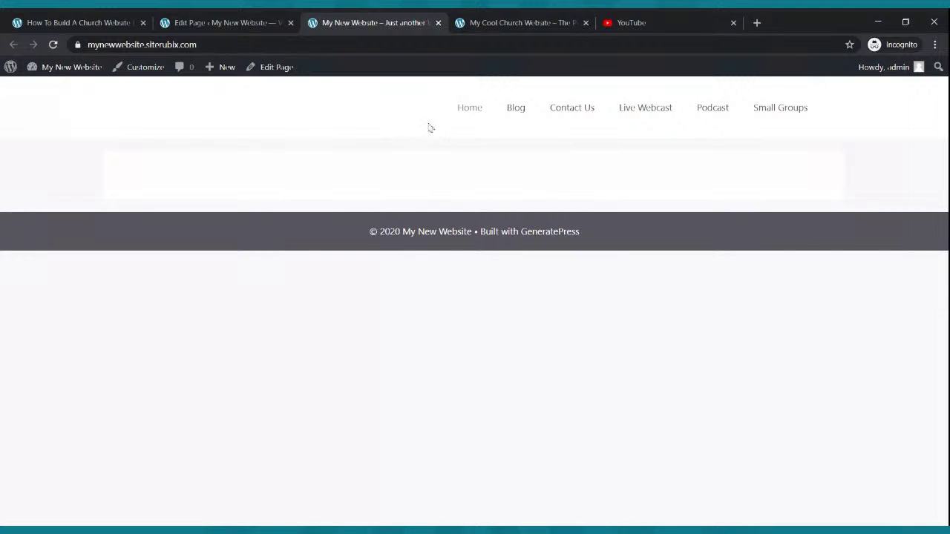
{"action": "left_click", "coordinate": [482, 18]}
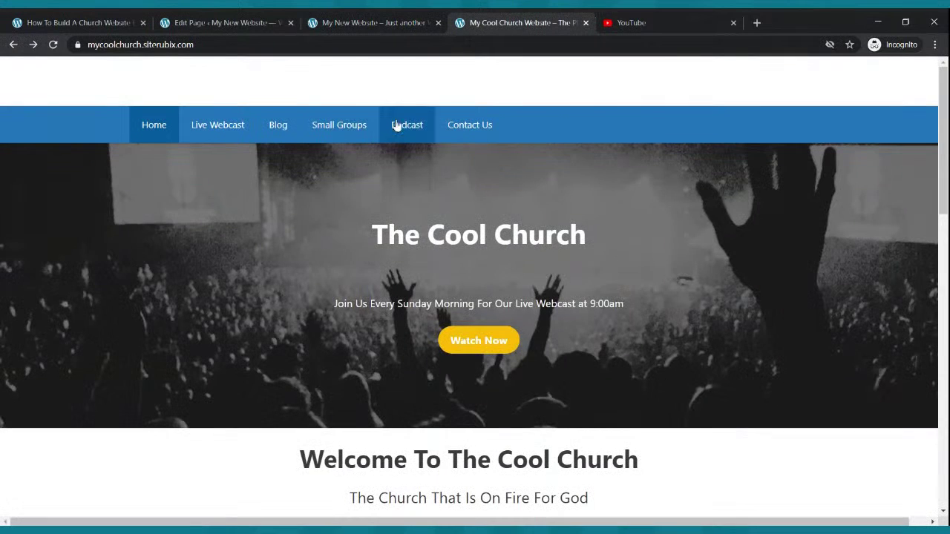
{"action": "left_click", "coordinate": [356, 23]}
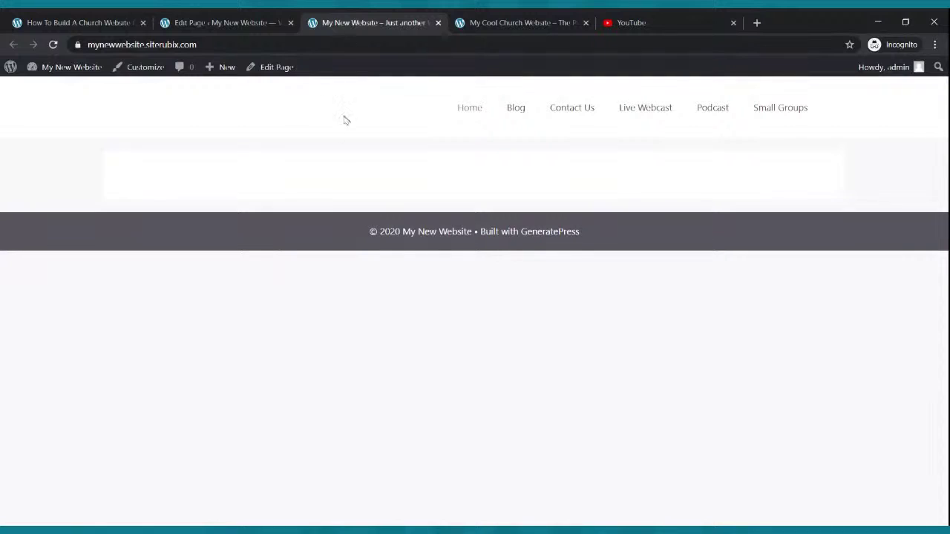
{"action": "left_click", "coordinate": [224, 20]}
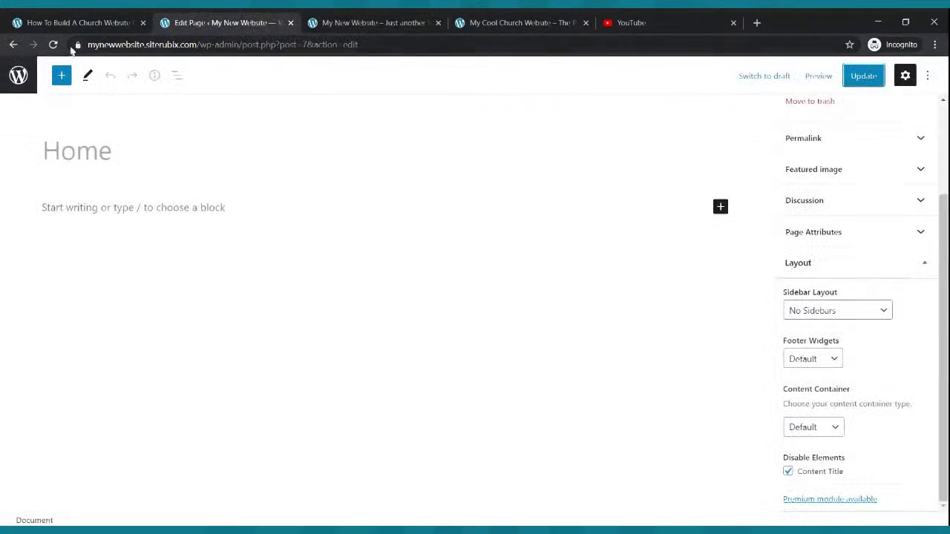
Open the theme Customizer from Appearance > Themes.
{"action": "left_click", "coordinate": [14, 46]}
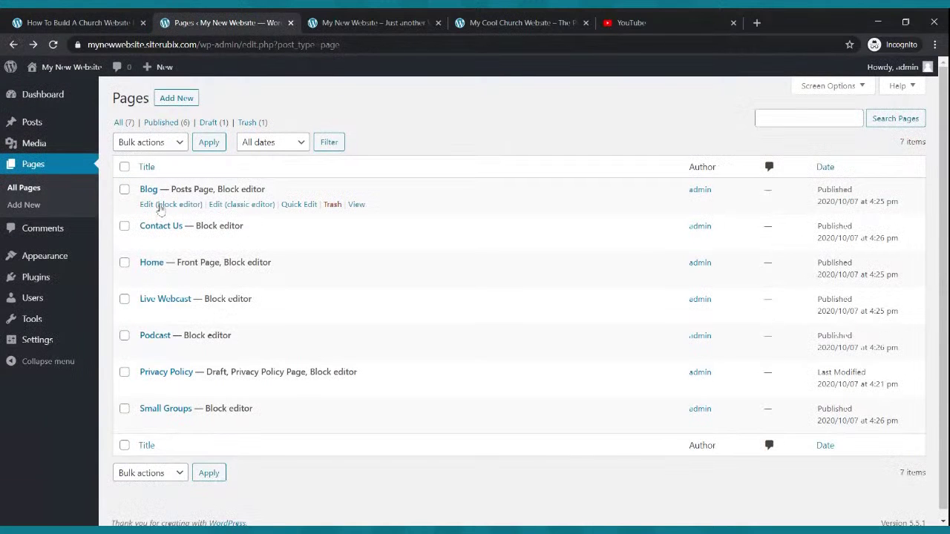
{"action": "mouse_move", "coordinate": [47, 256]}
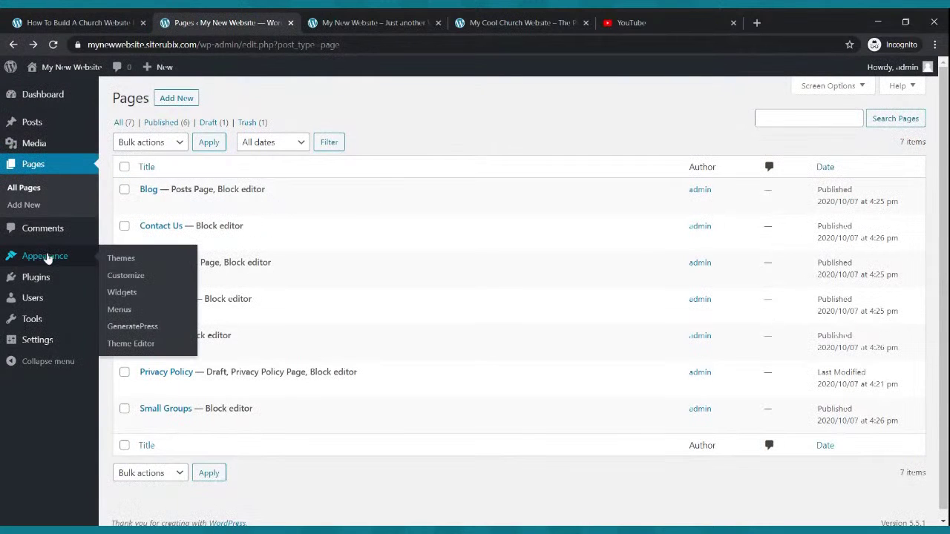
{"action": "left_click", "coordinate": [47, 256]}
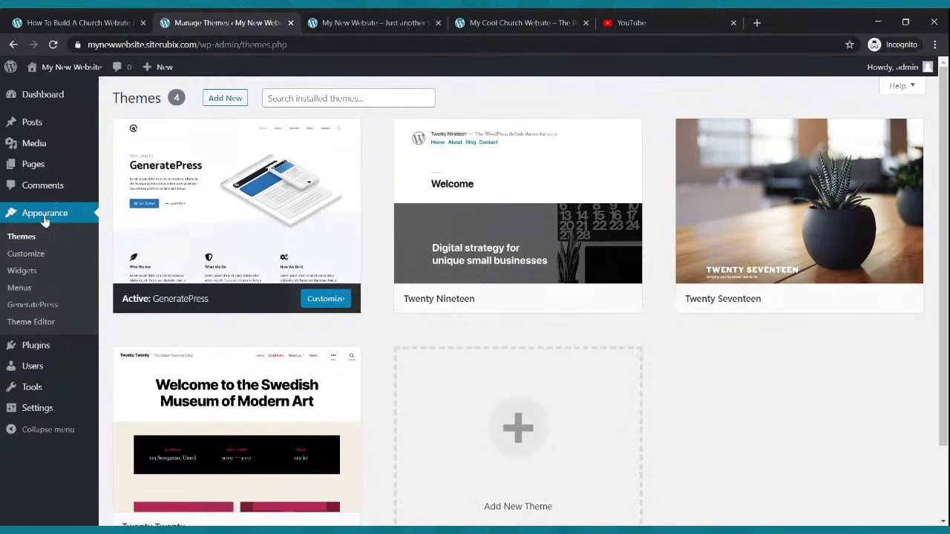
{"action": "left_click", "coordinate": [39, 260]}
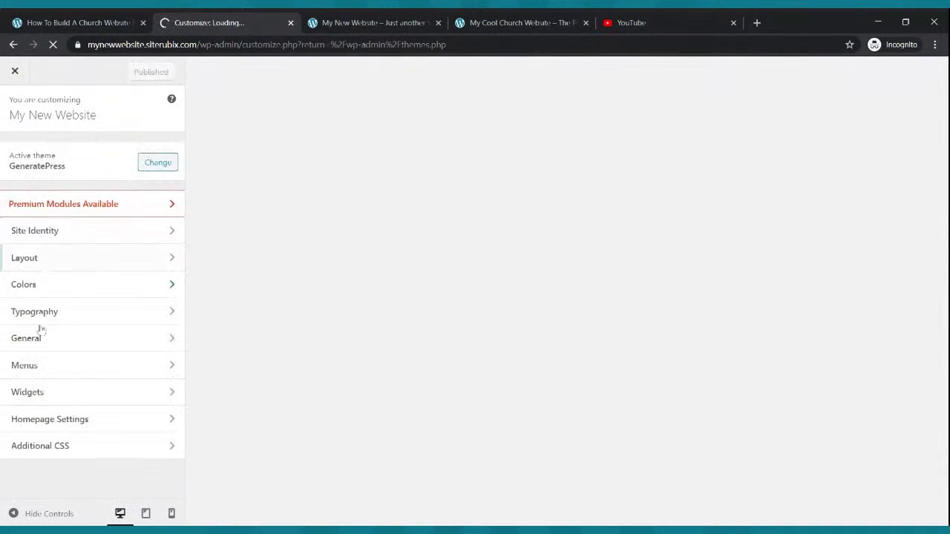
Set the Colors Navigation Color Preset to Blue and publish the change.
{"action": "left_click", "coordinate": [56, 285]}
{"action": "scroll", "coordinate": [106, 329], "scroll_direction": "down", "scroll_amount": 1}
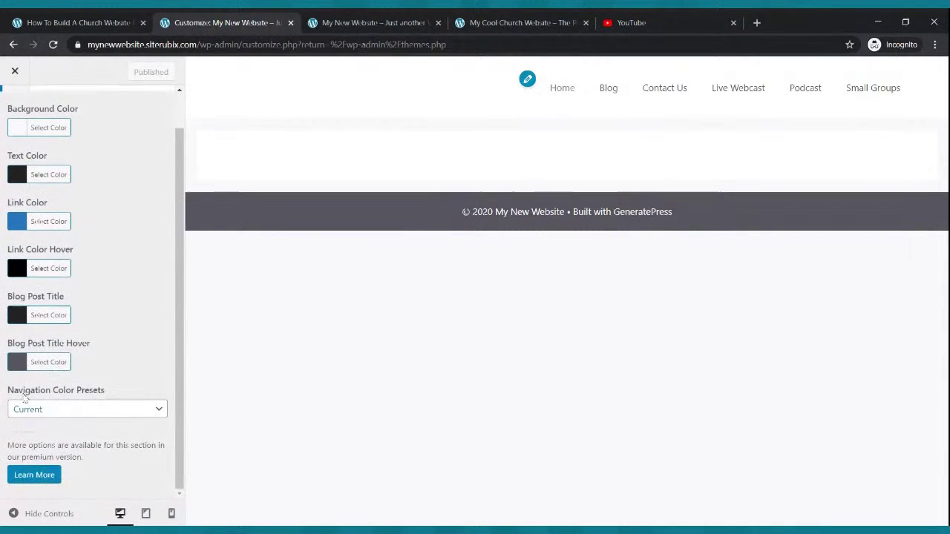
{"action": "left_click", "coordinate": [82, 407]}
{"action": "left_click", "coordinate": [67, 391]}
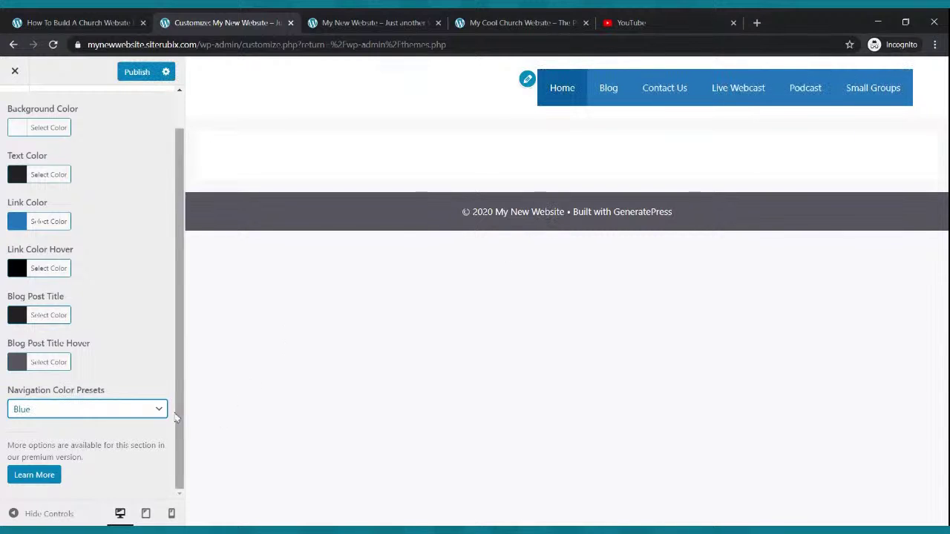
{"action": "left_click", "coordinate": [136, 74]}
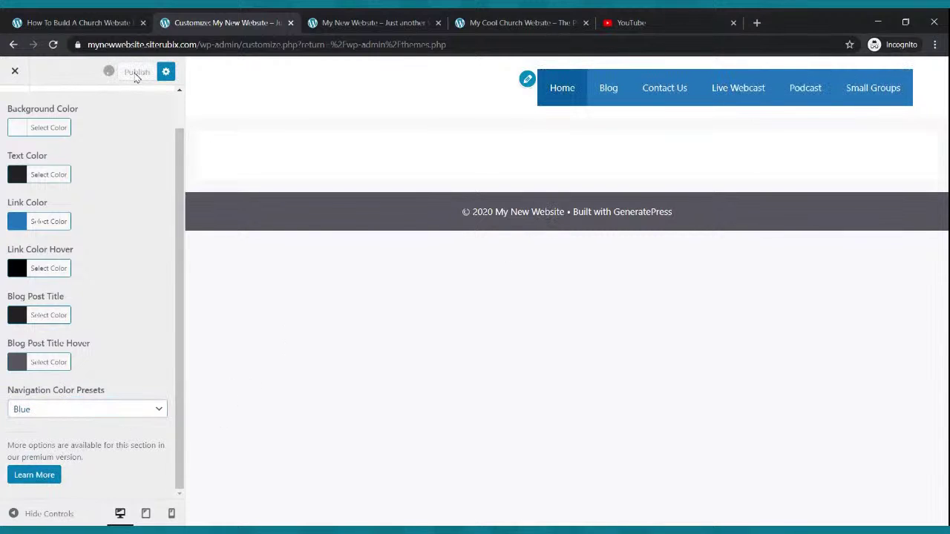
{"action": "left_click", "coordinate": [15, 71]}
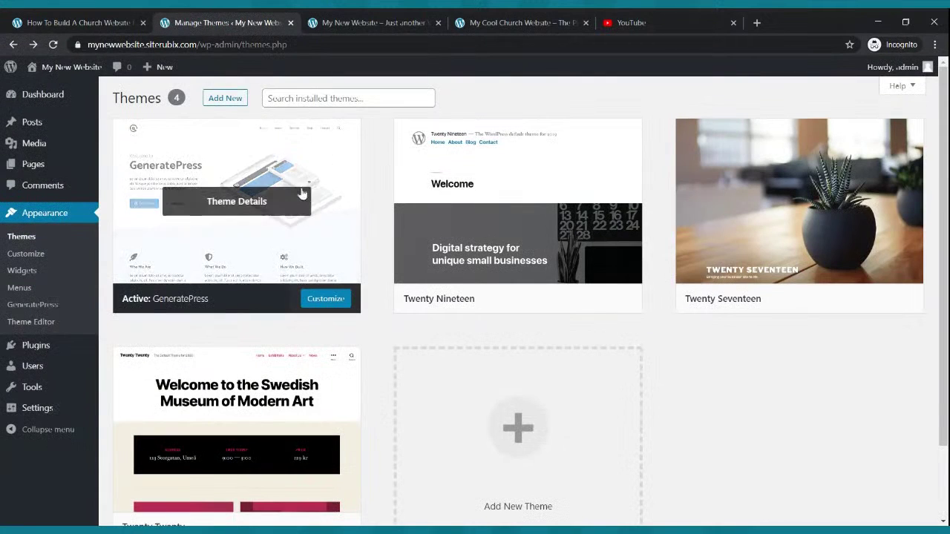
Verify the blue menu bar on the live site against the reference, then open Pages.
{"action": "left_click", "coordinate": [355, 21]}
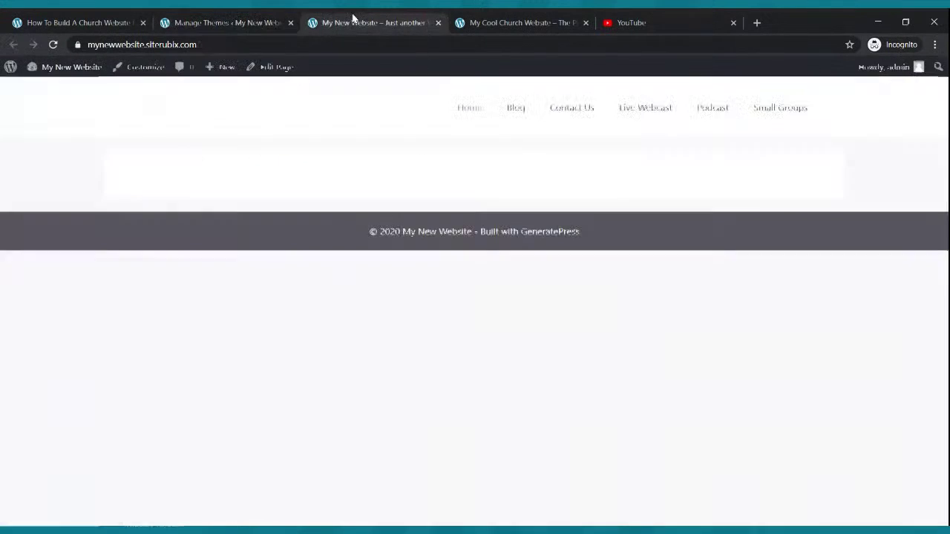
{"action": "left_click", "coordinate": [53, 45]}
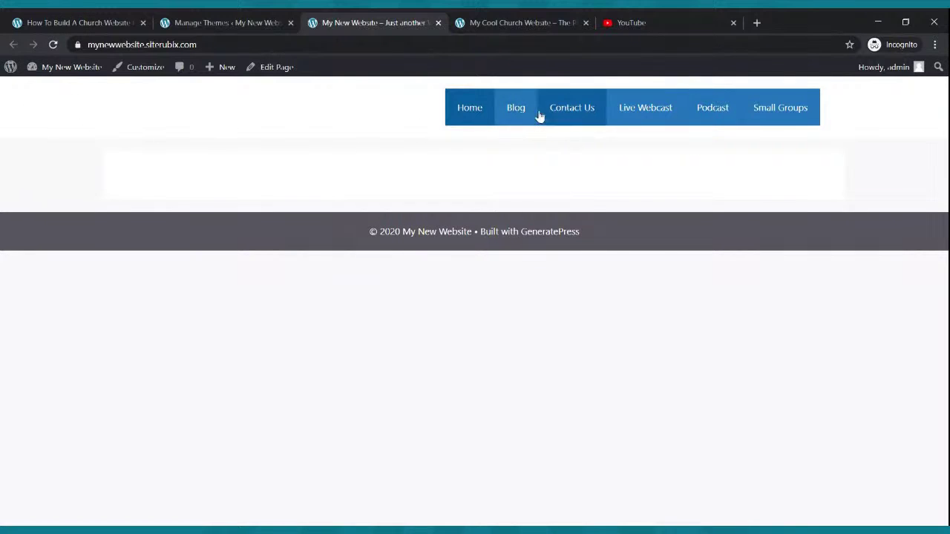
{"action": "left_click", "coordinate": [522, 17]}
{"action": "left_click", "coordinate": [247, 19]}
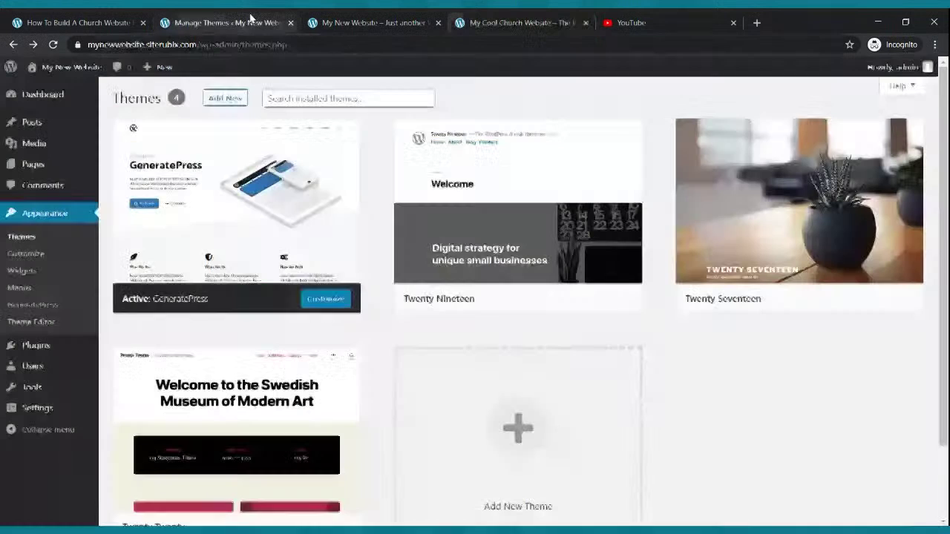
{"action": "left_click", "coordinate": [330, 21]}
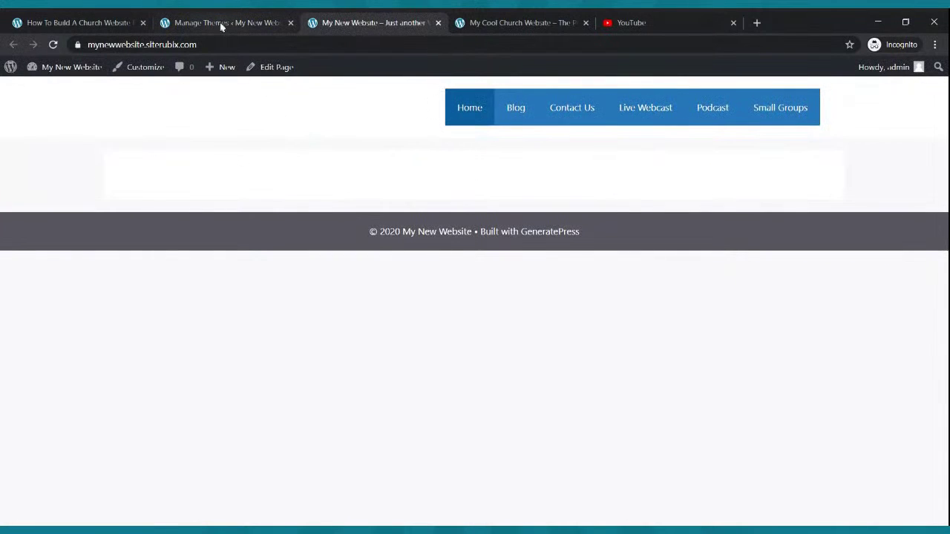
{"action": "left_click", "coordinate": [222, 24]}
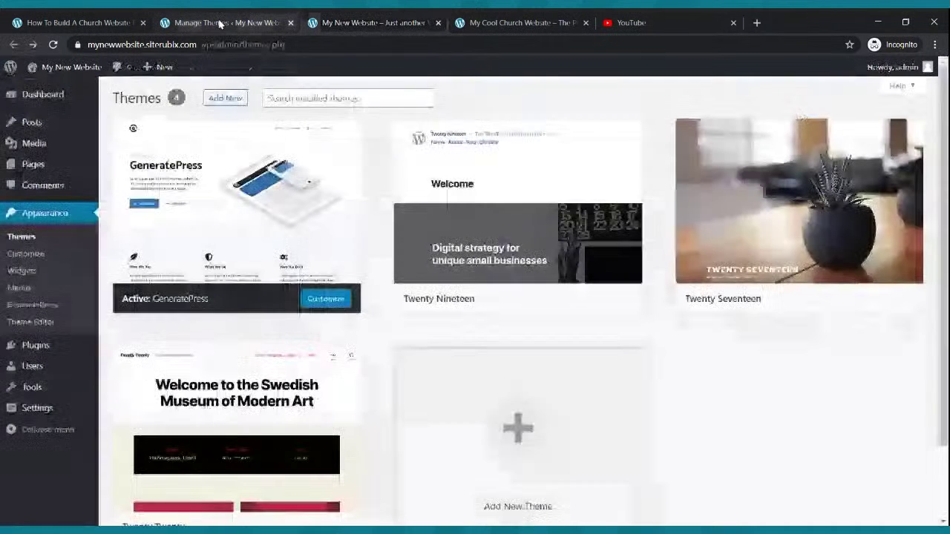
{"action": "left_click", "coordinate": [33, 164]}
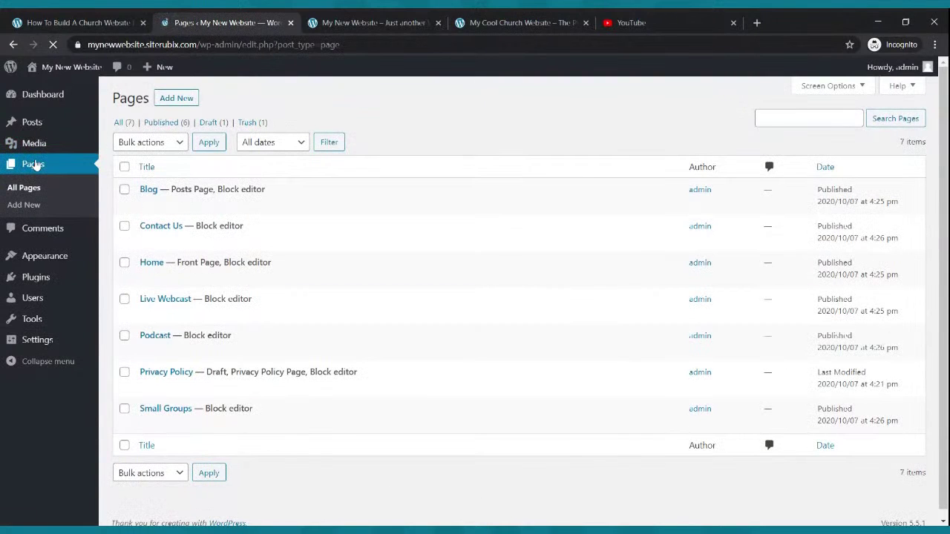
Set the Home page's Layout Content Container to Full Width and update the page.
{"action": "mouse_move", "coordinate": [168, 275]}
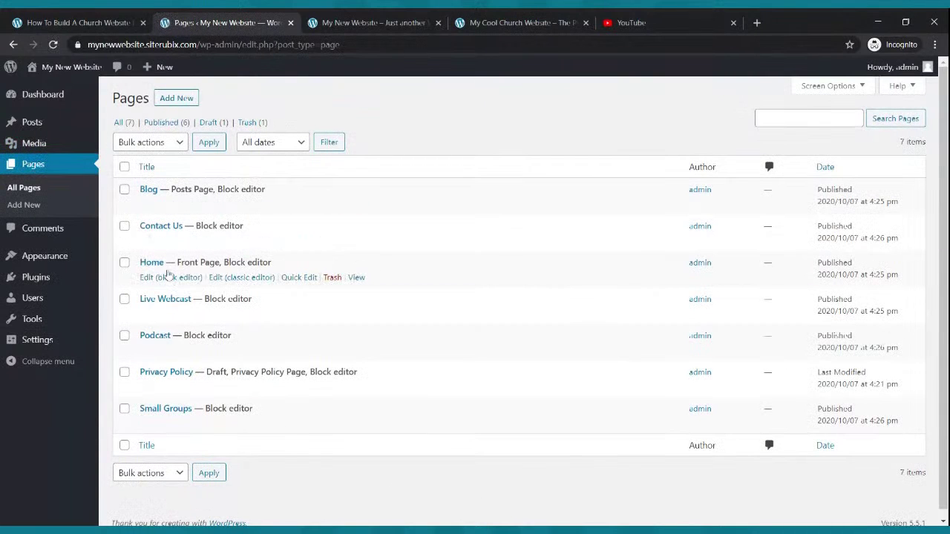
{"action": "left_click", "coordinate": [152, 278]}
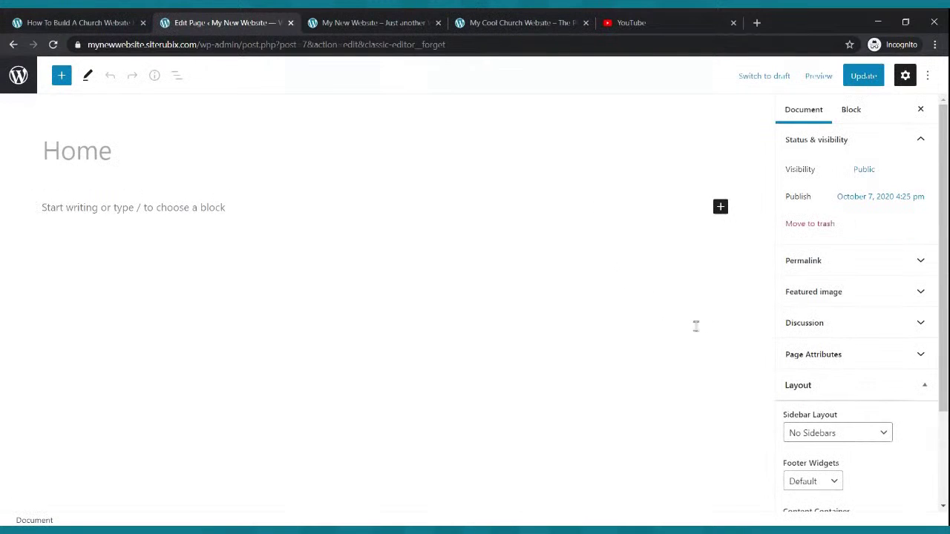
{"action": "scroll", "coordinate": [815, 310], "scroll_direction": "down", "scroll_amount": 2}
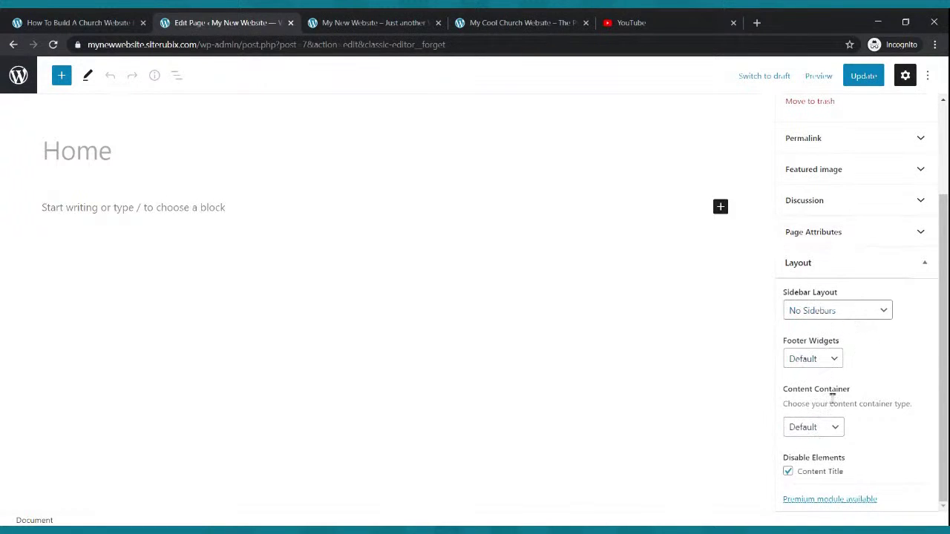
{"action": "left_click", "coordinate": [836, 429]}
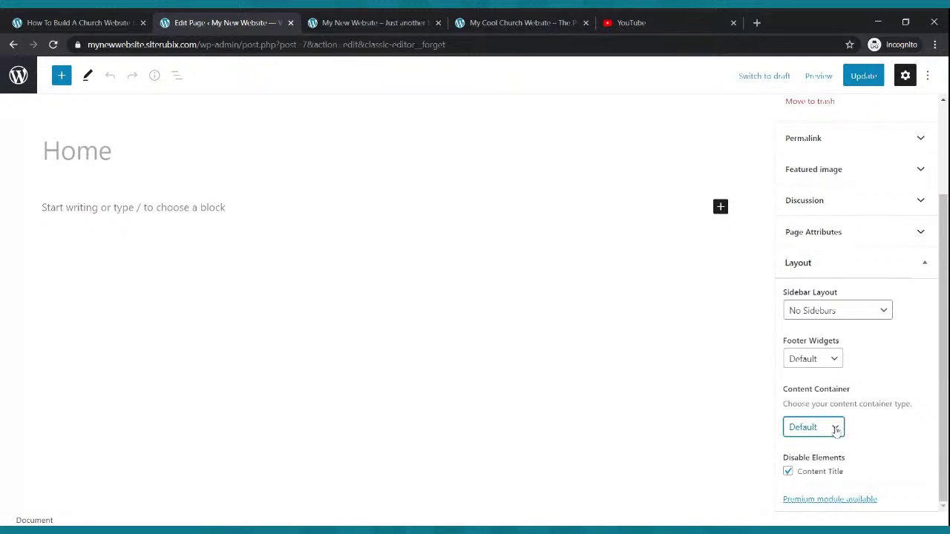
{"action": "left_click", "coordinate": [846, 457]}
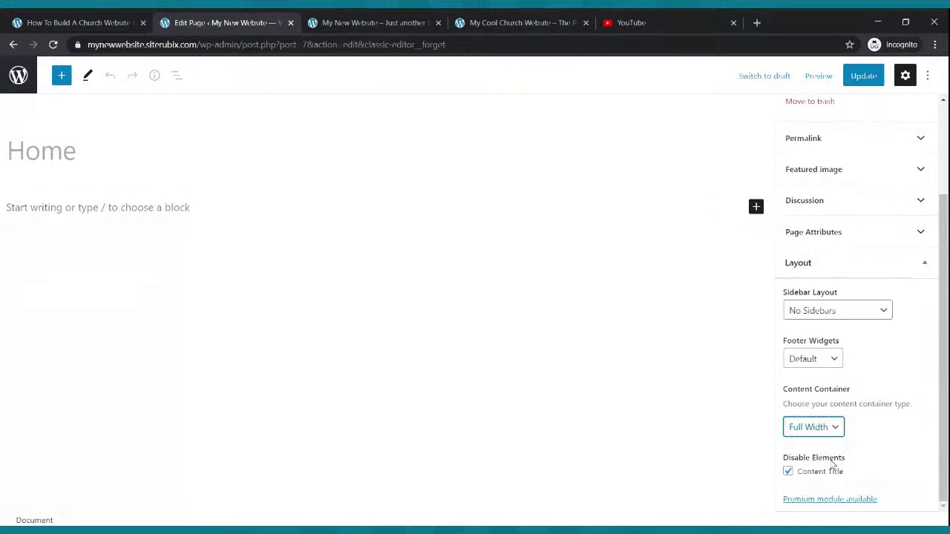
{"action": "left_click", "coordinate": [863, 75]}
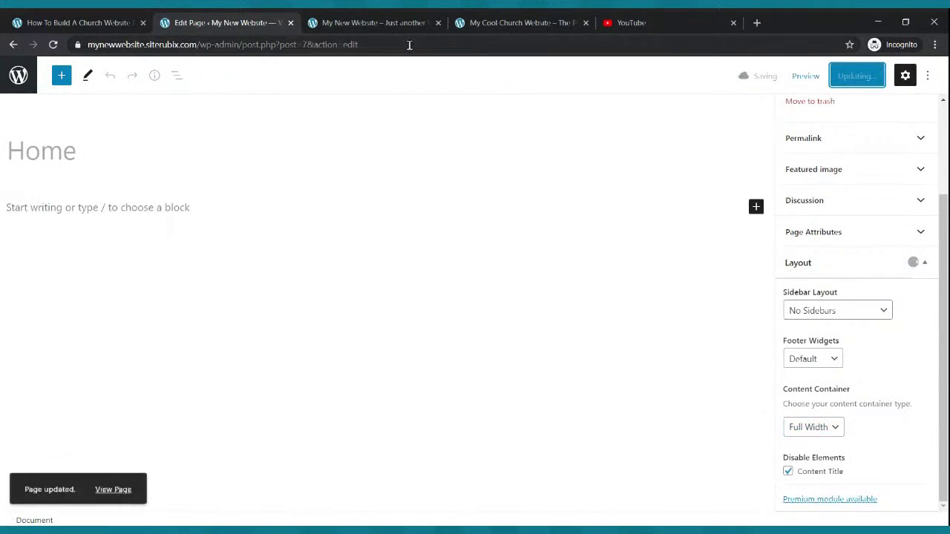
Compare the live front page with the editor, then return to the Pages list.
{"action": "left_click", "coordinate": [357, 21]}
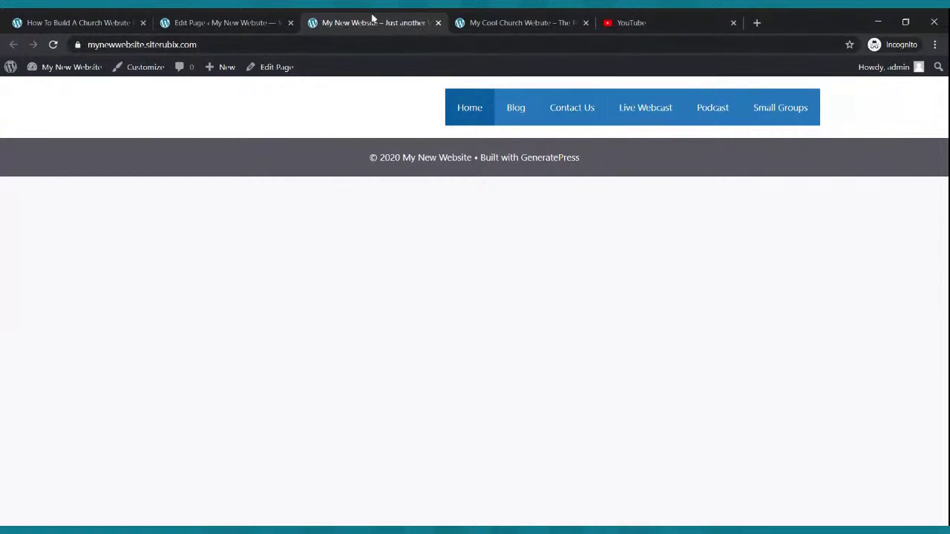
{"action": "left_click", "coordinate": [249, 18]}
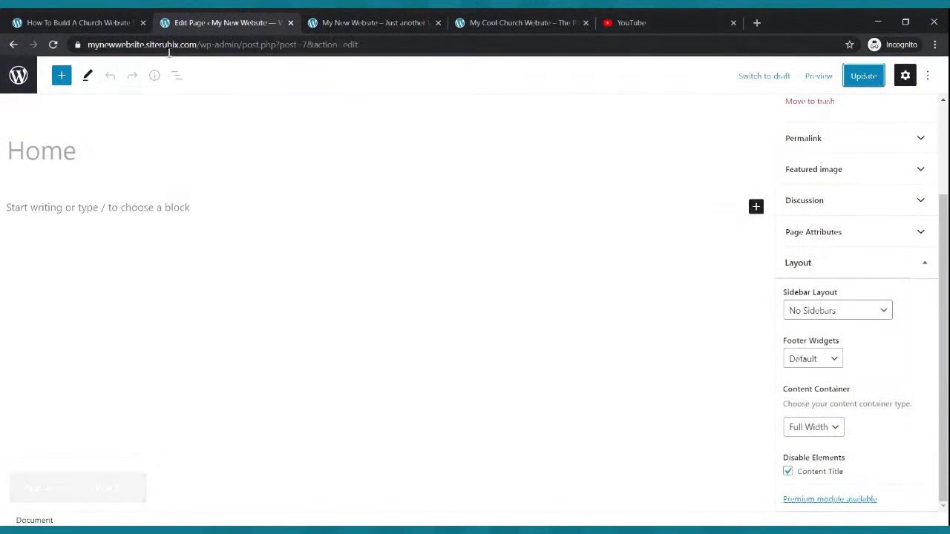
{"action": "left_click", "coordinate": [379, 23]}
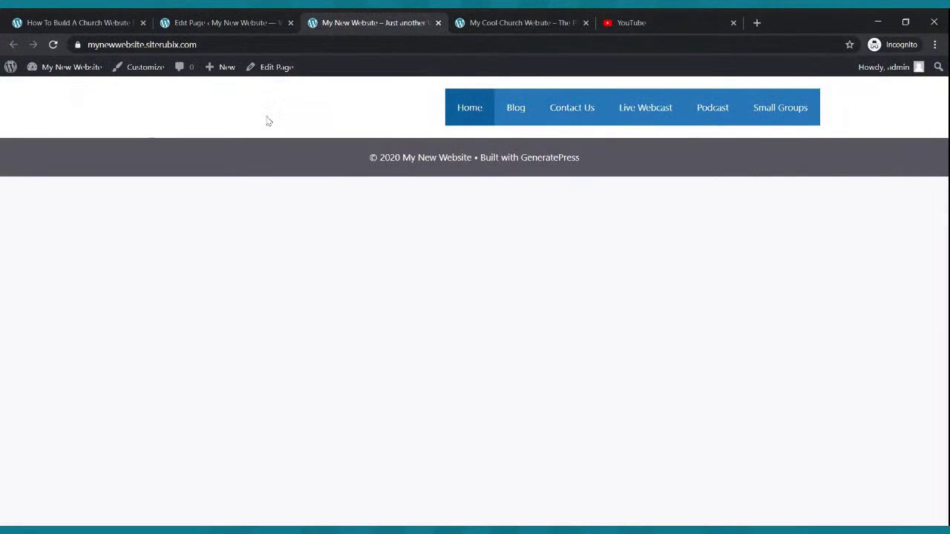
{"action": "left_click", "coordinate": [190, 23]}
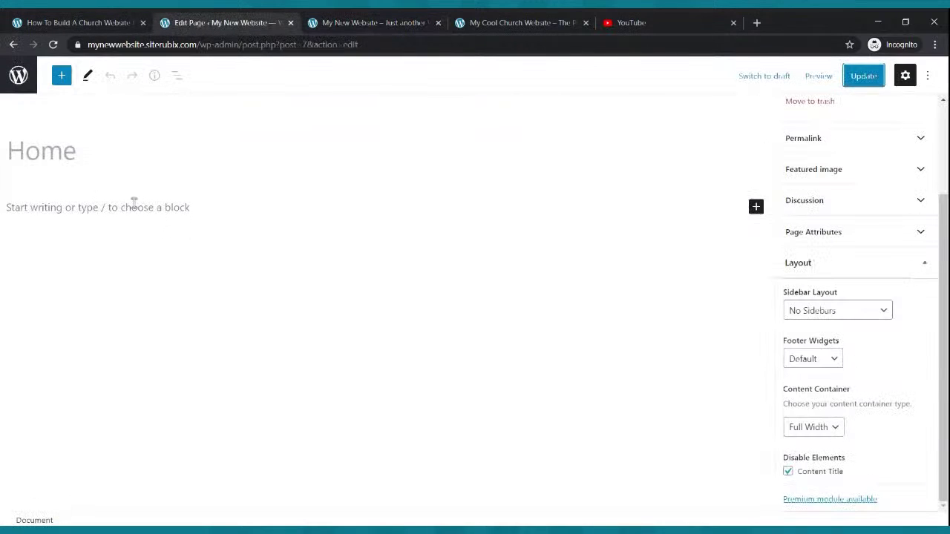
{"action": "left_click", "coordinate": [13, 45]}
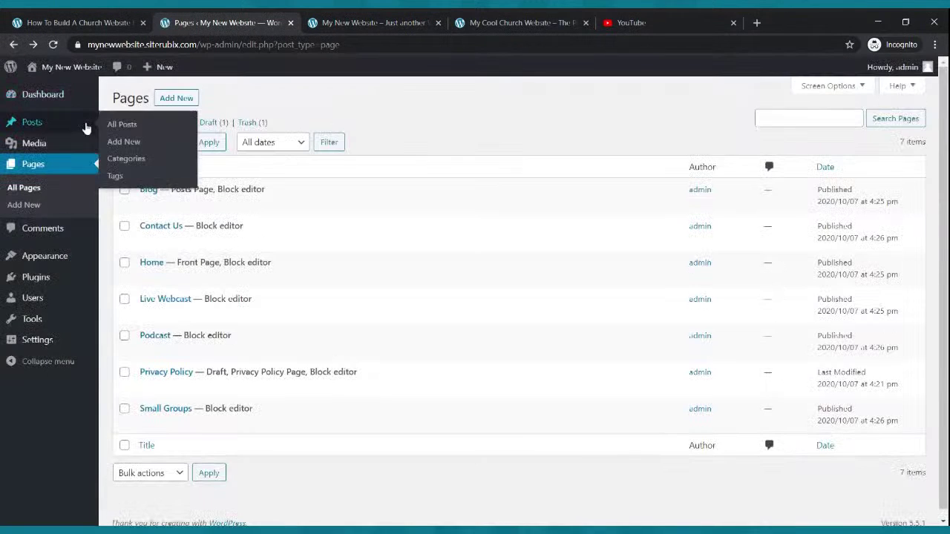
Open the customizer's Layout > Container settings.
{"action": "mouse_move", "coordinate": [25, 253]}
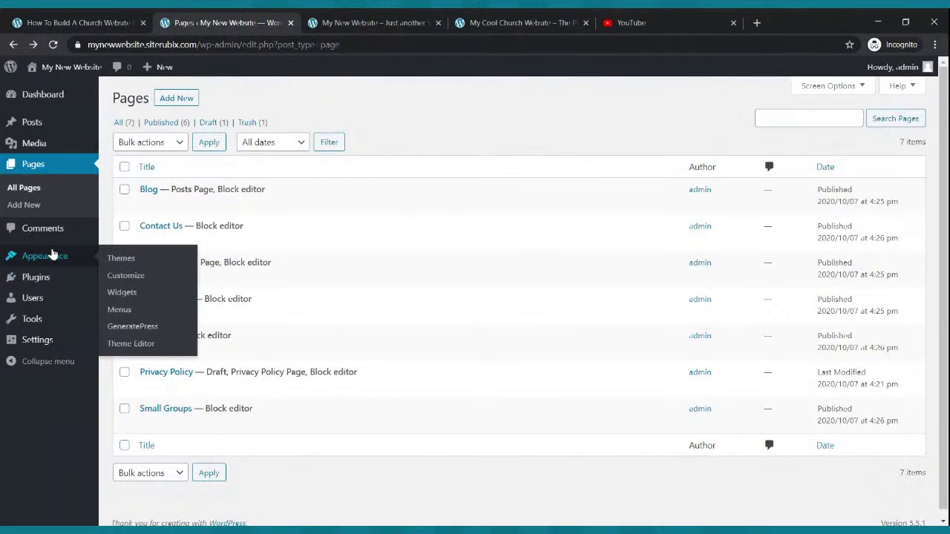
{"action": "left_click", "coordinate": [121, 278]}
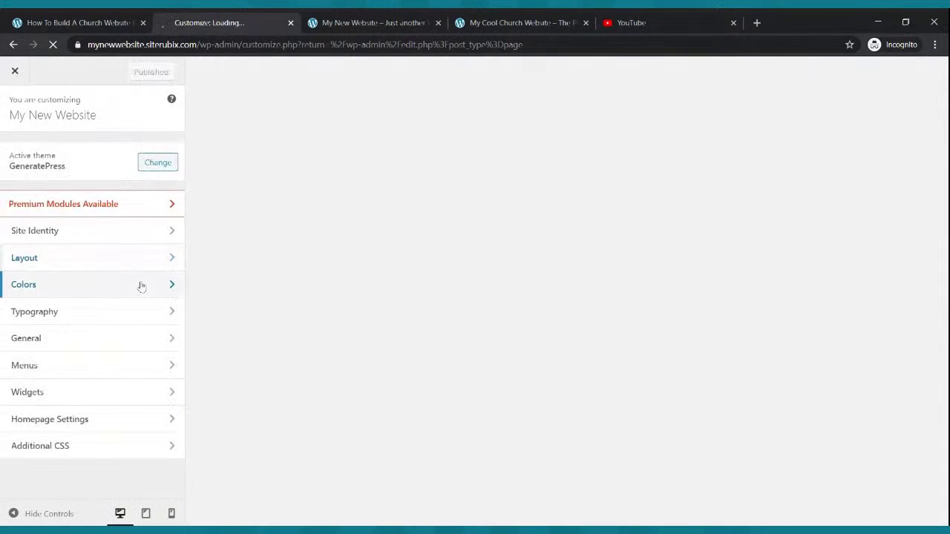
{"action": "left_click", "coordinate": [110, 420]}
{"action": "left_click", "coordinate": [19, 124]}
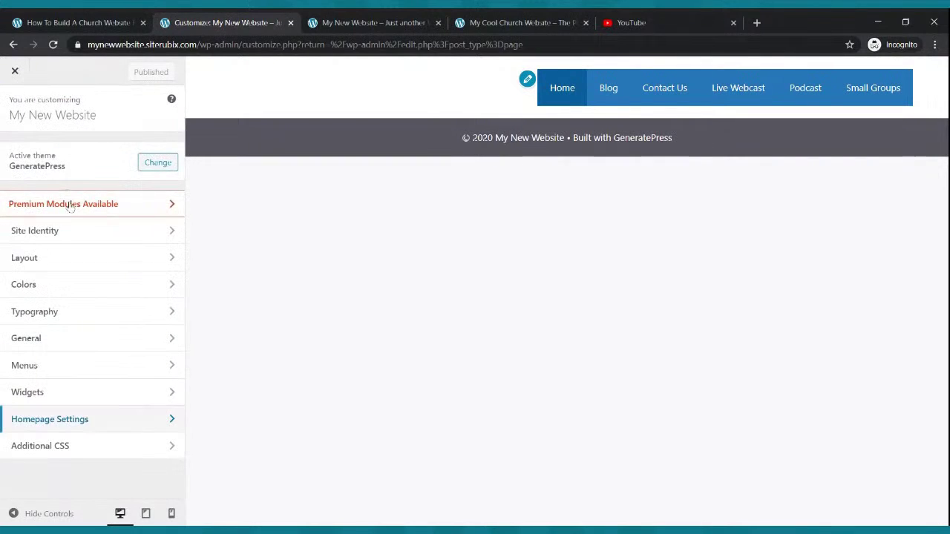
{"action": "left_click", "coordinate": [71, 254]}
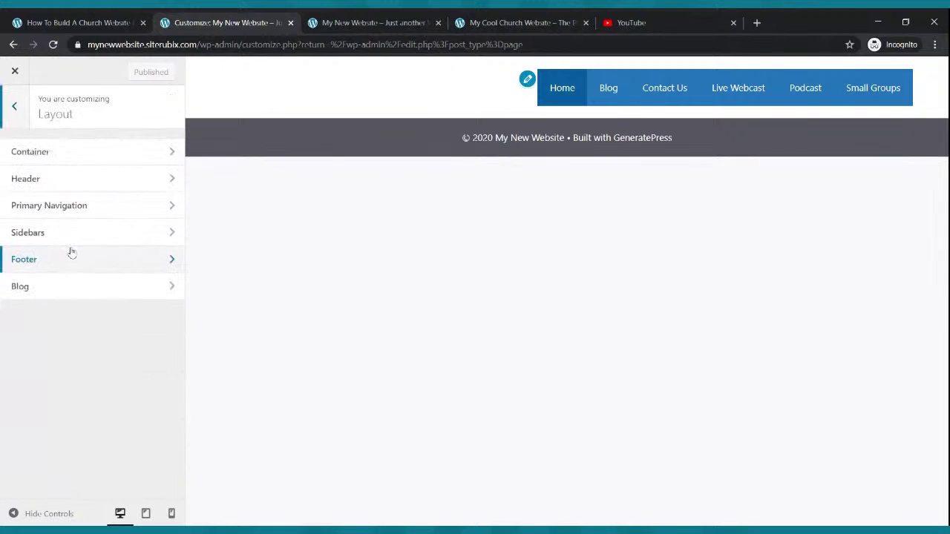
{"action": "left_click", "coordinate": [78, 153]}
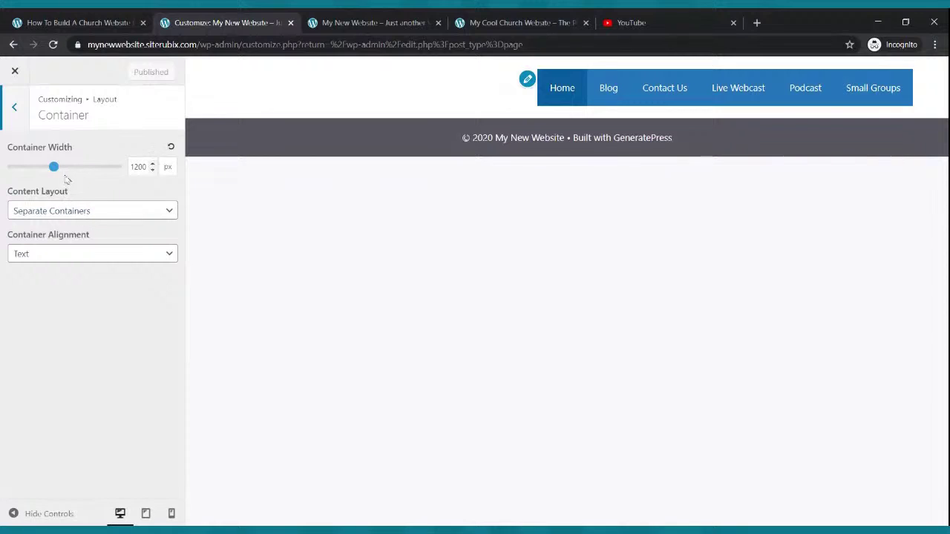
Set Container Width to 1205 px with One Container content layout, keeping Text alignment.
{"action": "mouse_move", "coordinate": [55, 168]}
{"action": "left_mouse_down"}
{"action": "mouse_move", "coordinate": [76, 171]}
{"action": "mouse_move", "coordinate": [58, 173]}
{"action": "left_mouse_up"}
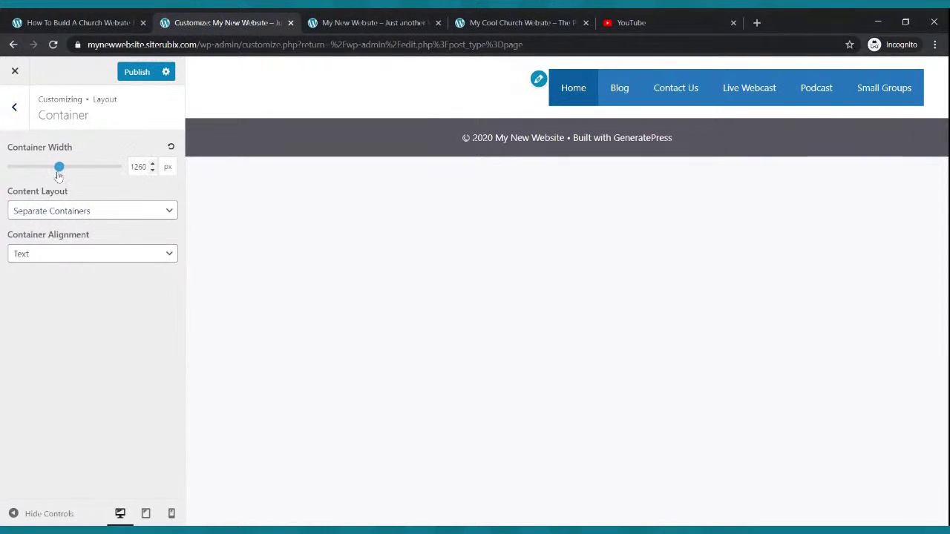
{"action": "left_click", "coordinate": [77, 219]}
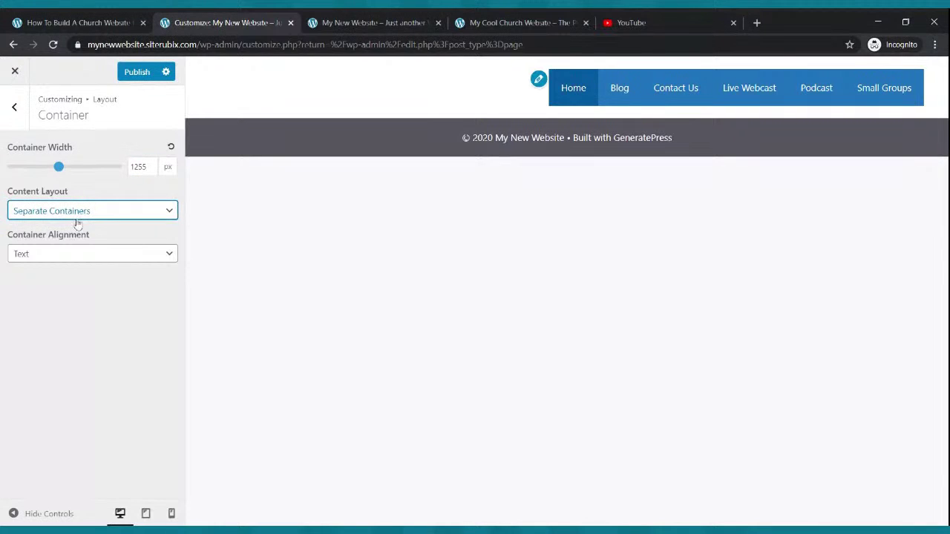
{"action": "left_click", "coordinate": [78, 242]}
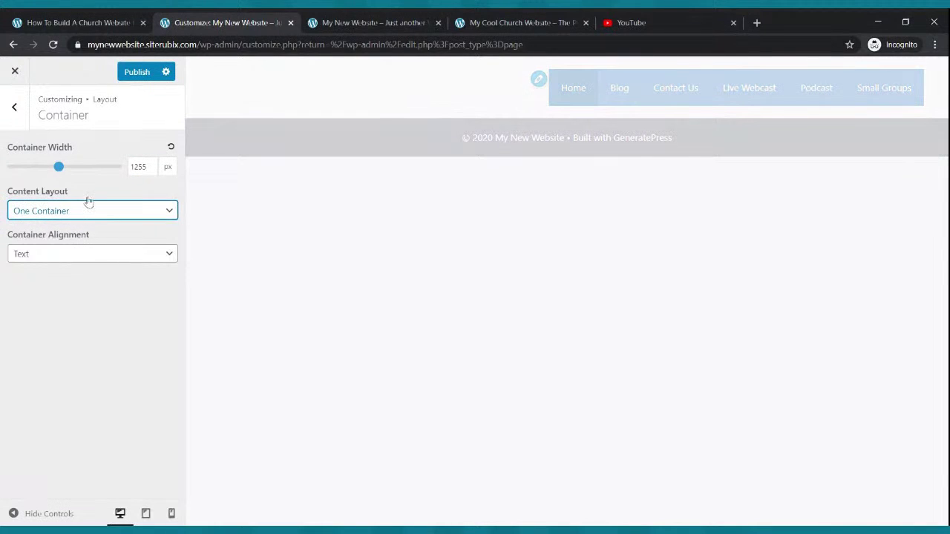
{"action": "left_click", "coordinate": [58, 167]}
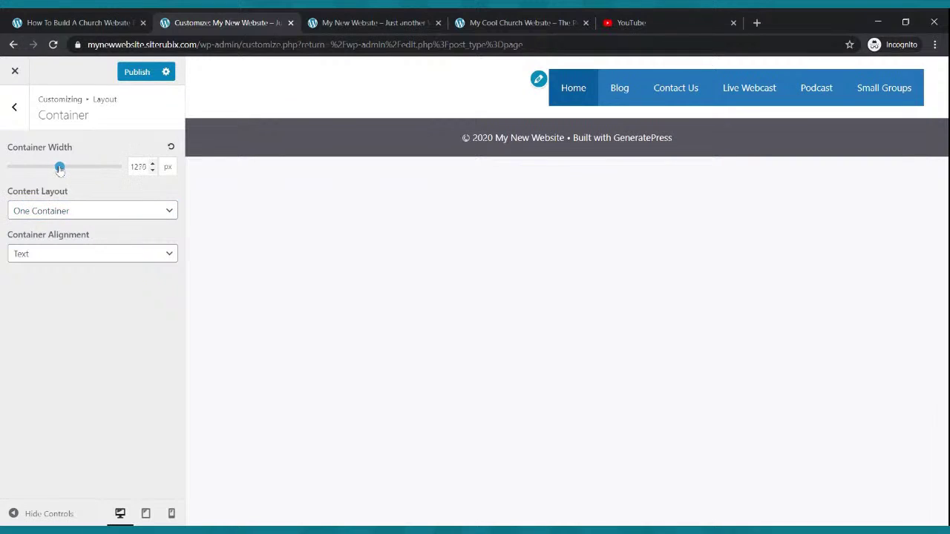
{"action": "mouse_move", "coordinate": [59, 170]}
{"action": "left_mouse_down"}
{"action": "mouse_move", "coordinate": [13, 171]}
{"action": "mouse_move", "coordinate": [84, 183]}
{"action": "mouse_move", "coordinate": [56, 184]}
{"action": "left_mouse_up"}
{"action": "left_click", "coordinate": [84, 254]}
{"action": "left_click", "coordinate": [83, 266]}
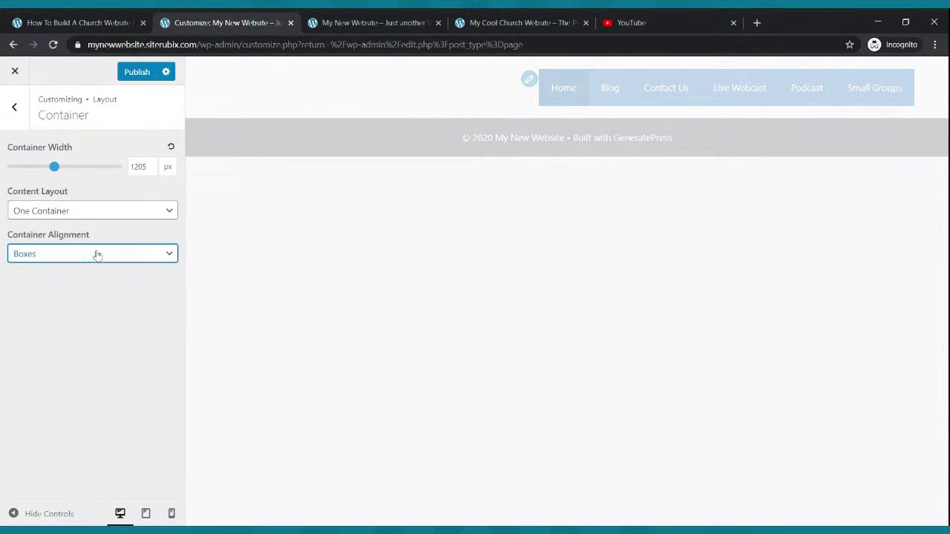
{"action": "key", "text": "Up"}
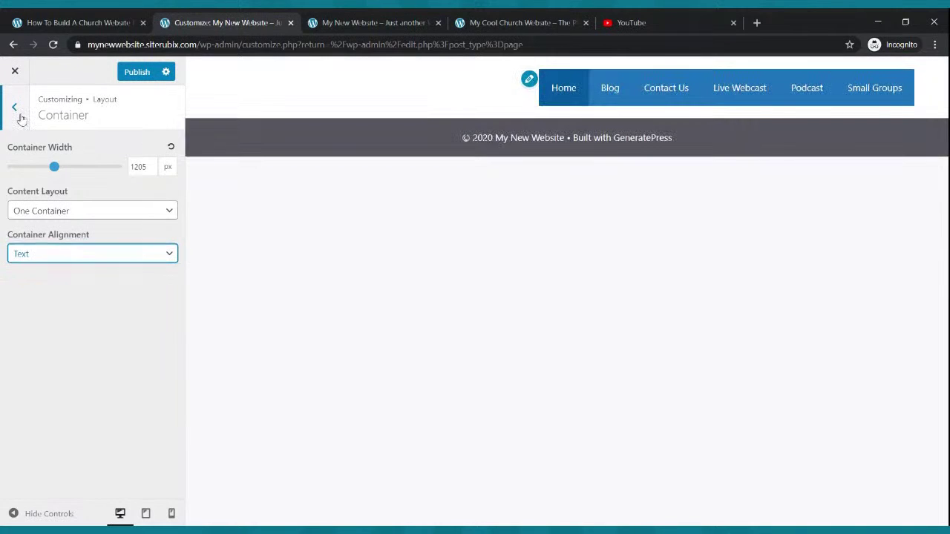
{"action": "left_click", "coordinate": [14, 108]}
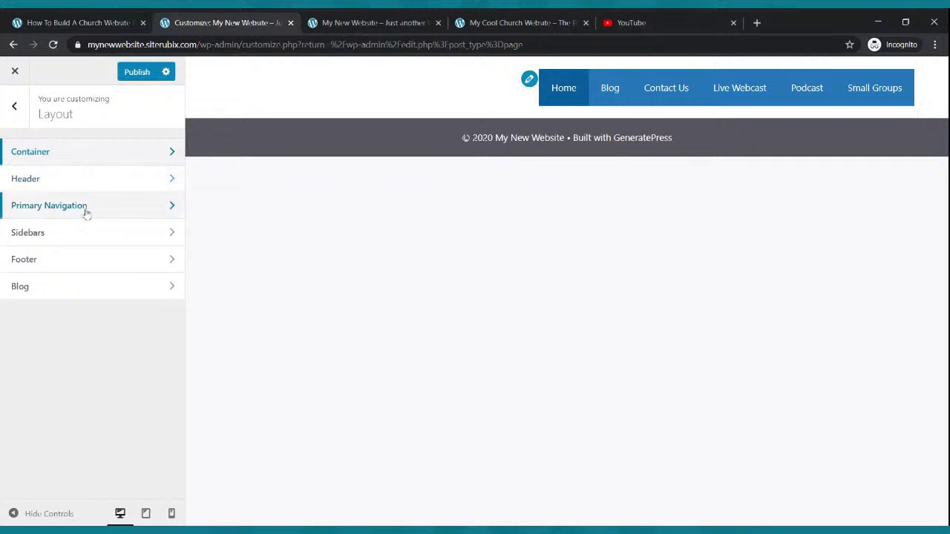
{"action": "left_click", "coordinate": [75, 186]}
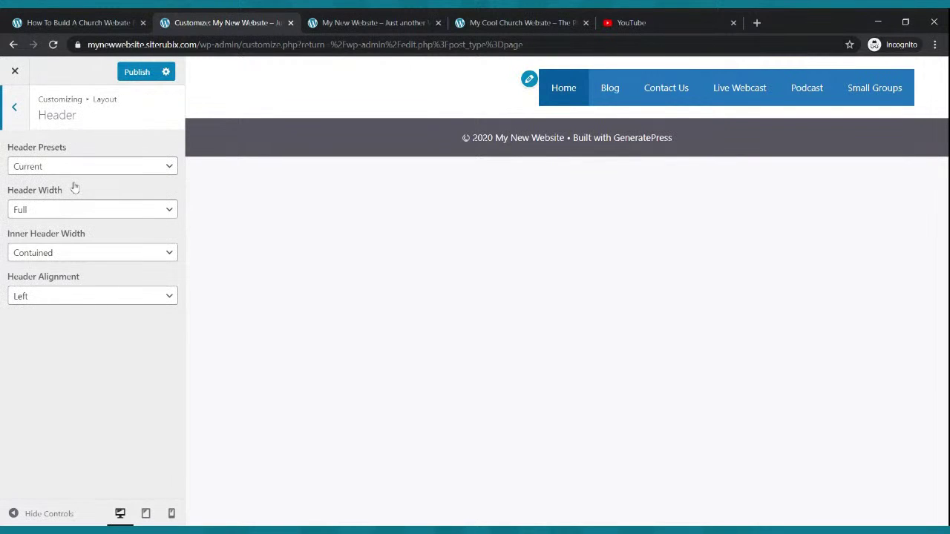
Set Header Alignment to Center and make the inner header full width.
{"action": "left_click", "coordinate": [126, 301]}
{"action": "left_click", "coordinate": [124, 312]}
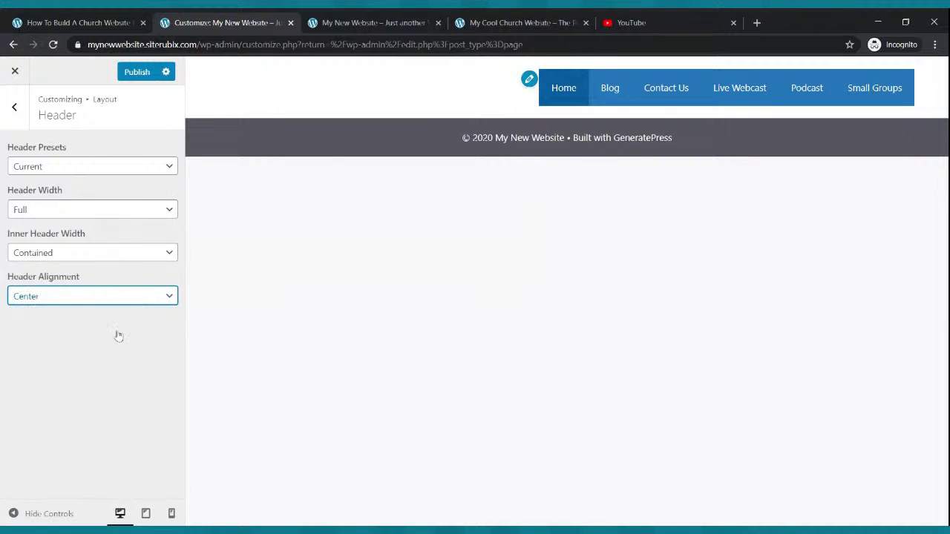
{"action": "left_click", "coordinate": [69, 253]}
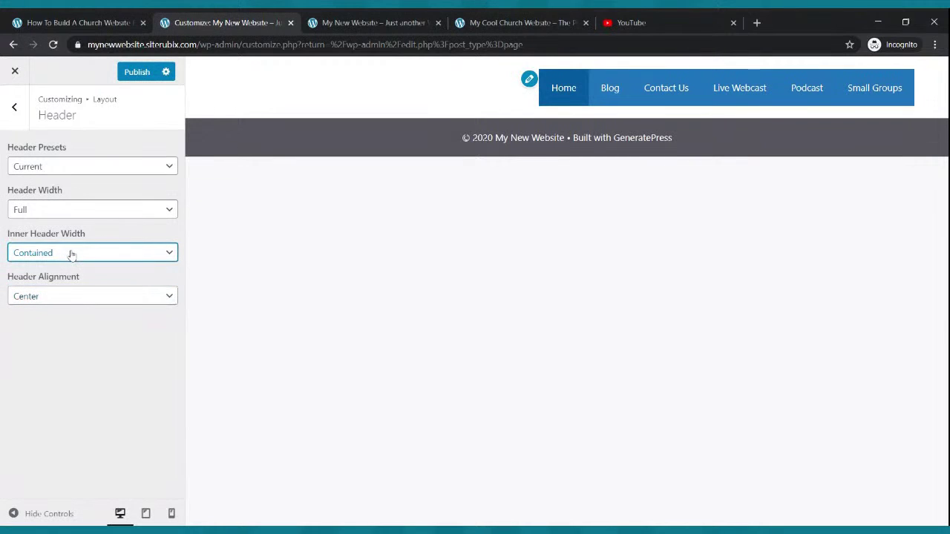
{"action": "left_click", "coordinate": [71, 292]}
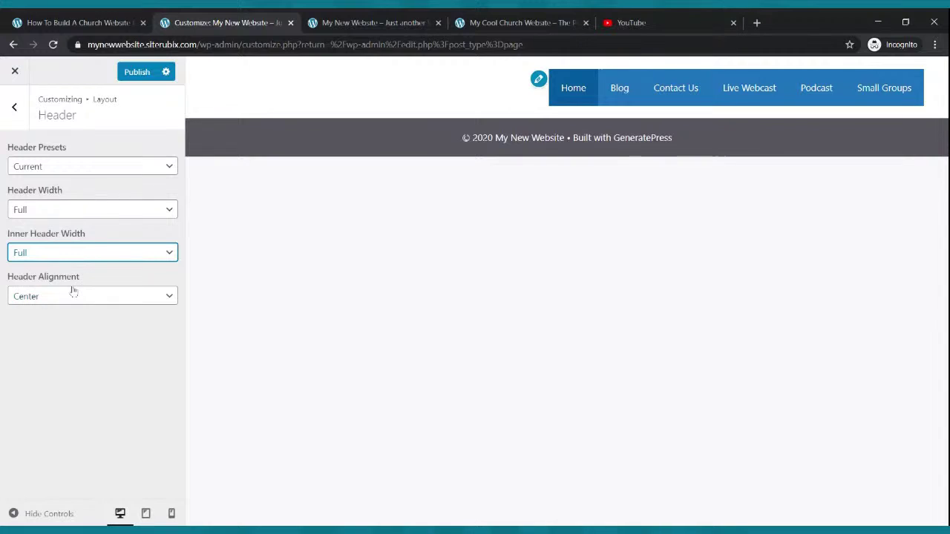
{"action": "left_click", "coordinate": [74, 211]}
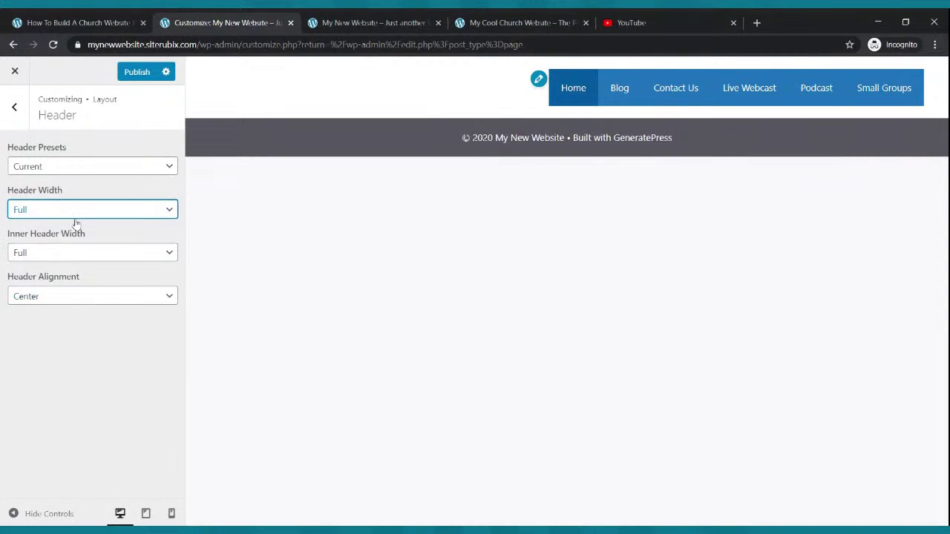
Try the Classic and Navigation Before header presets, re-center the header, and publish.
{"action": "left_click", "coordinate": [79, 170]}
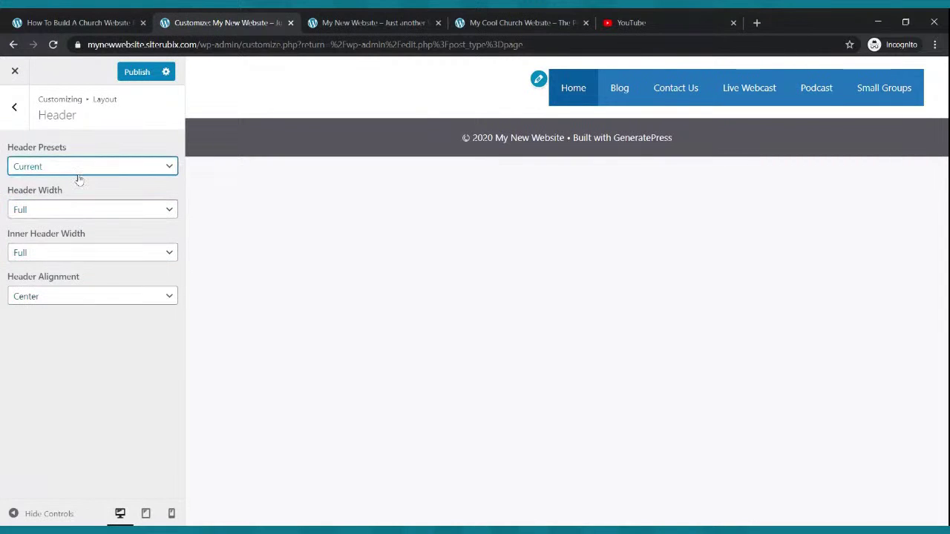
{"action": "left_click", "coordinate": [73, 182]}
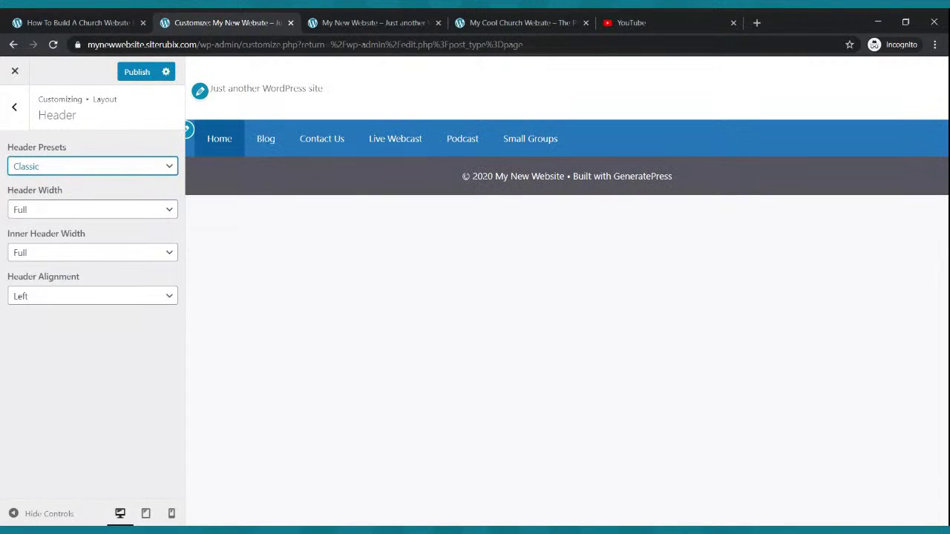
{"action": "key", "text": "Down"}
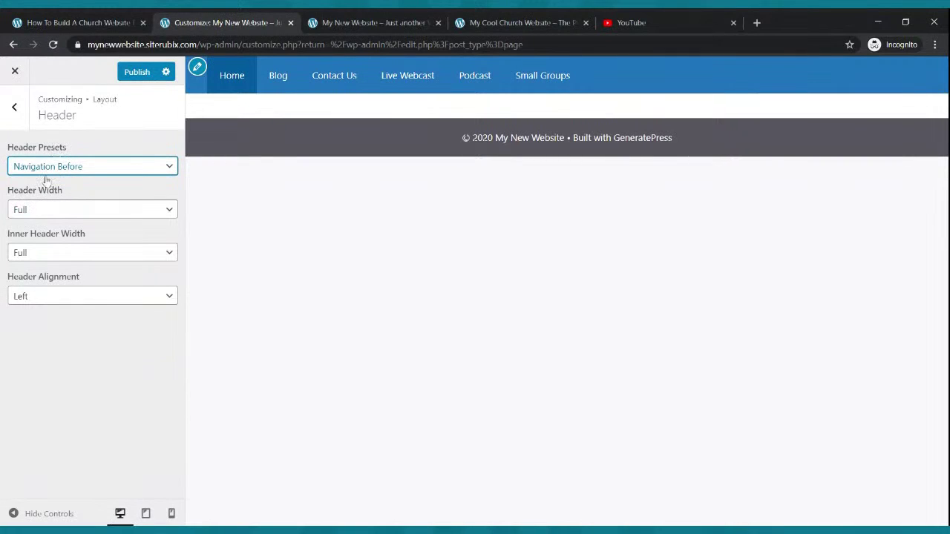
{"action": "left_click", "coordinate": [46, 211]}
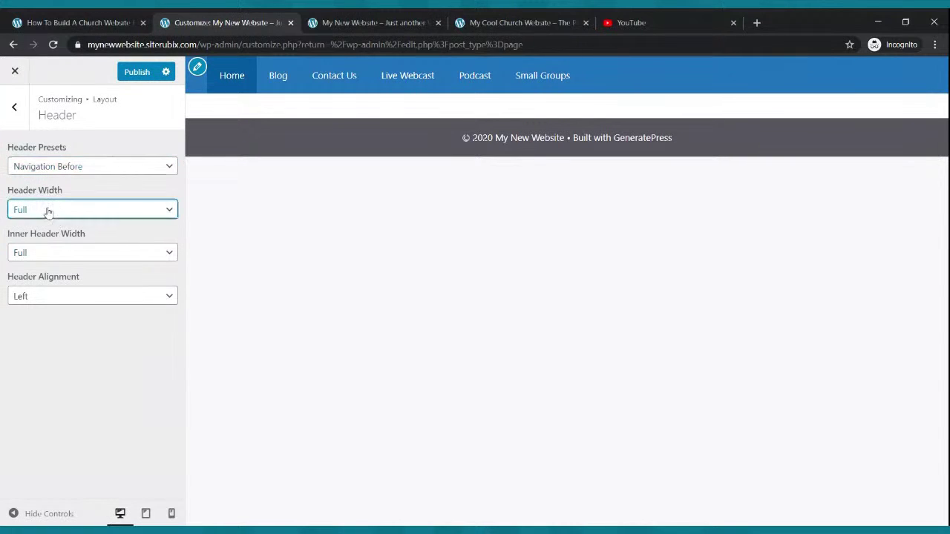
{"action": "left_click", "coordinate": [45, 253]}
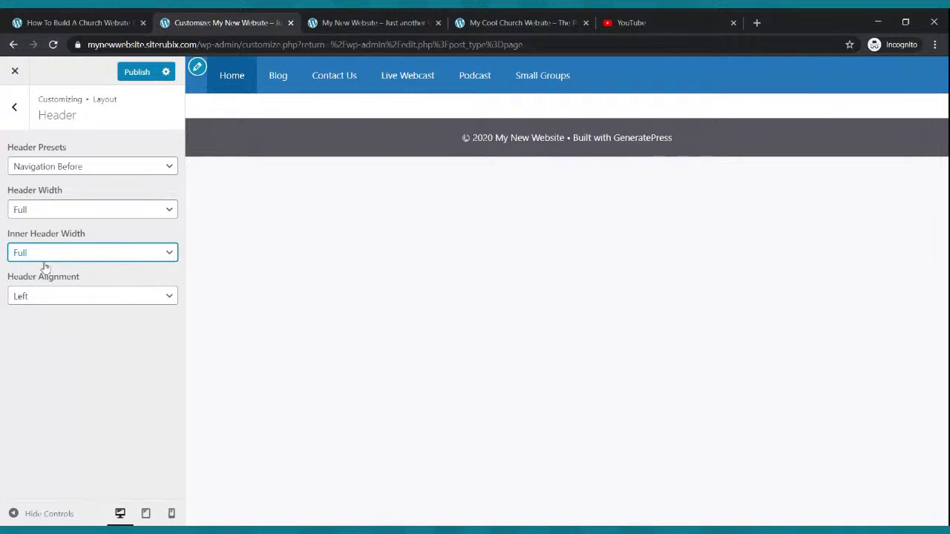
{"action": "left_click", "coordinate": [45, 297]}
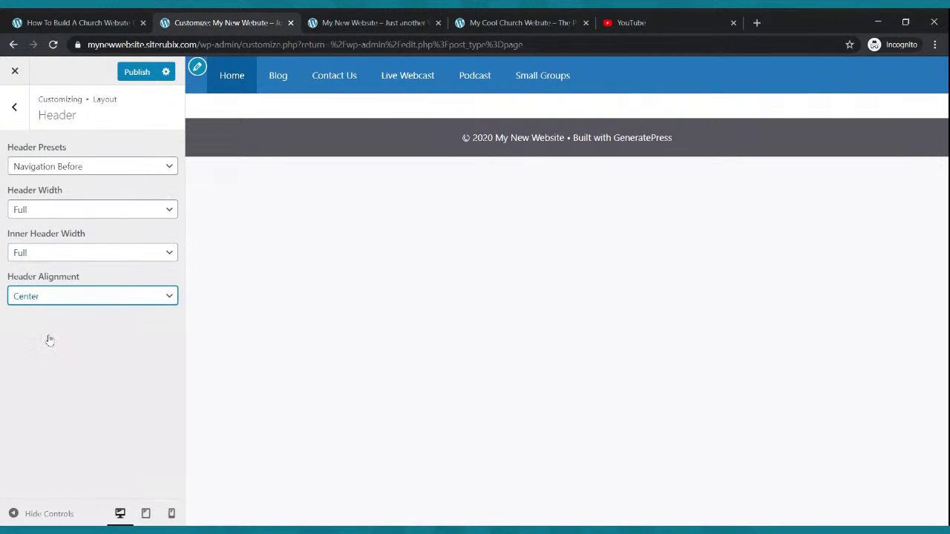
{"action": "left_click", "coordinate": [128, 72]}
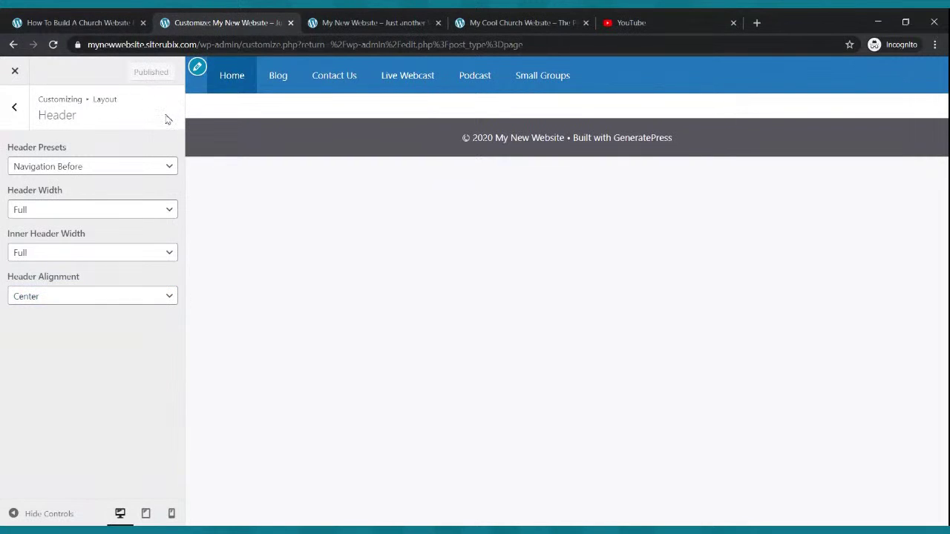
Compare the reloaded live front page with the Cool Church site, then open All Pages.
{"action": "left_click", "coordinate": [380, 16]}
{"action": "left_click", "coordinate": [54, 45]}
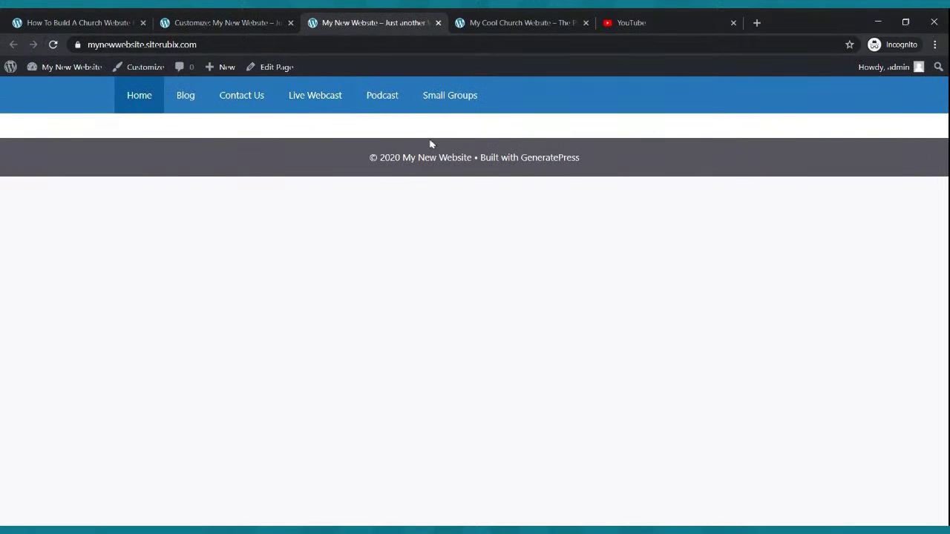
{"action": "left_click", "coordinate": [476, 21]}
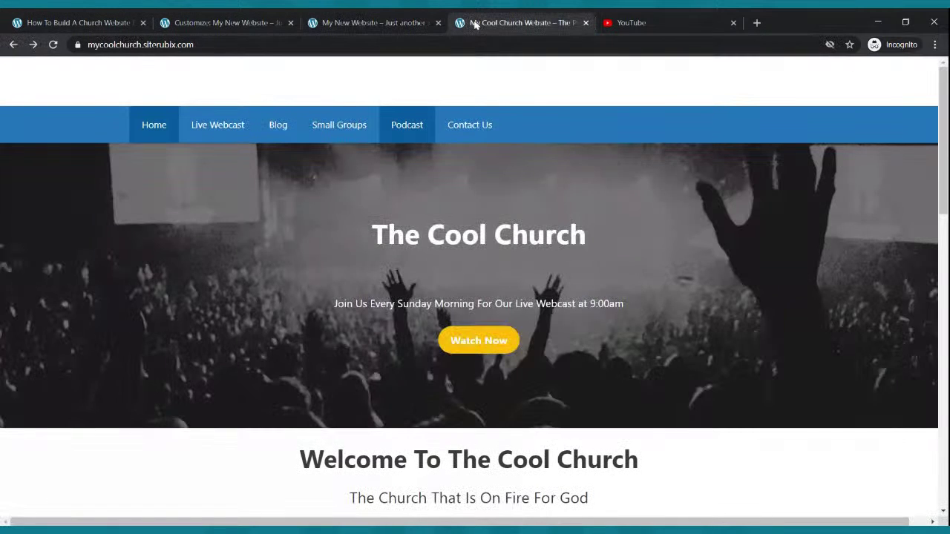
{"action": "left_click", "coordinate": [406, 16]}
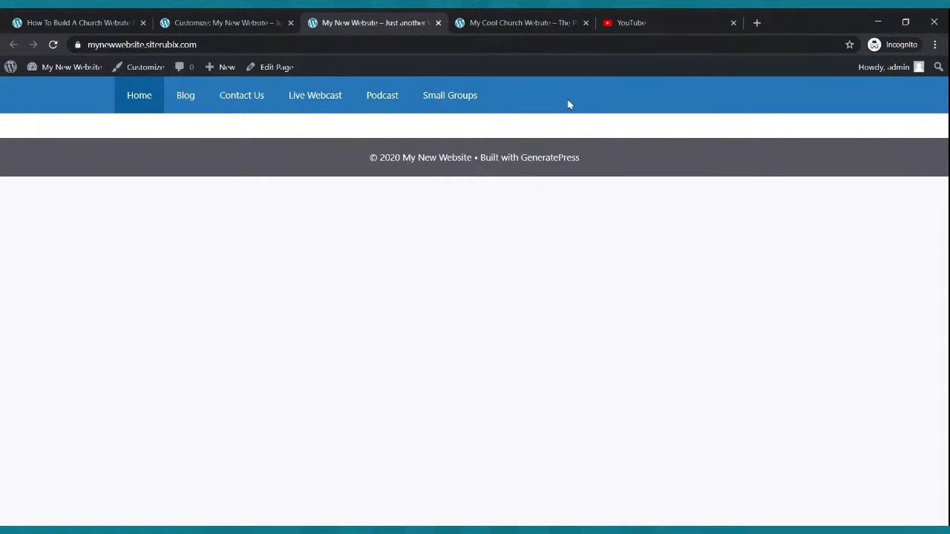
{"action": "left_click", "coordinate": [519, 21]}
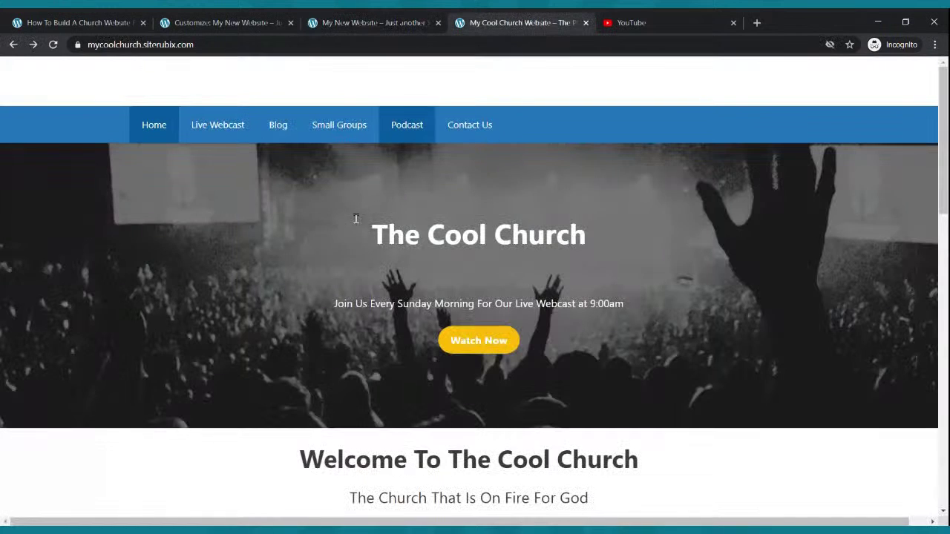
{"action": "left_click", "coordinate": [248, 21]}
{"action": "left_click", "coordinate": [14, 44]}
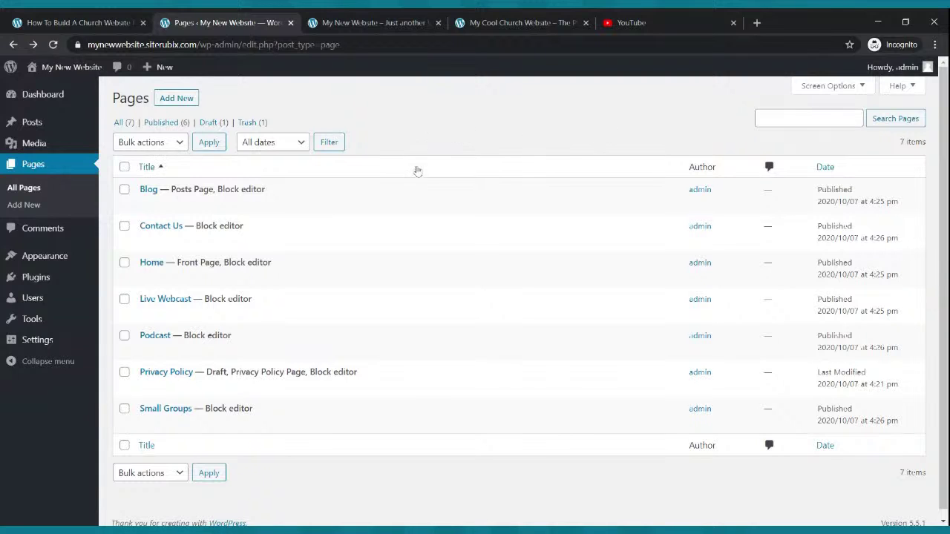
Recheck the live and reference sites, then open the Home page in the block editor.
{"action": "left_click", "coordinate": [397, 20]}
{"action": "left_click", "coordinate": [379, 102]}
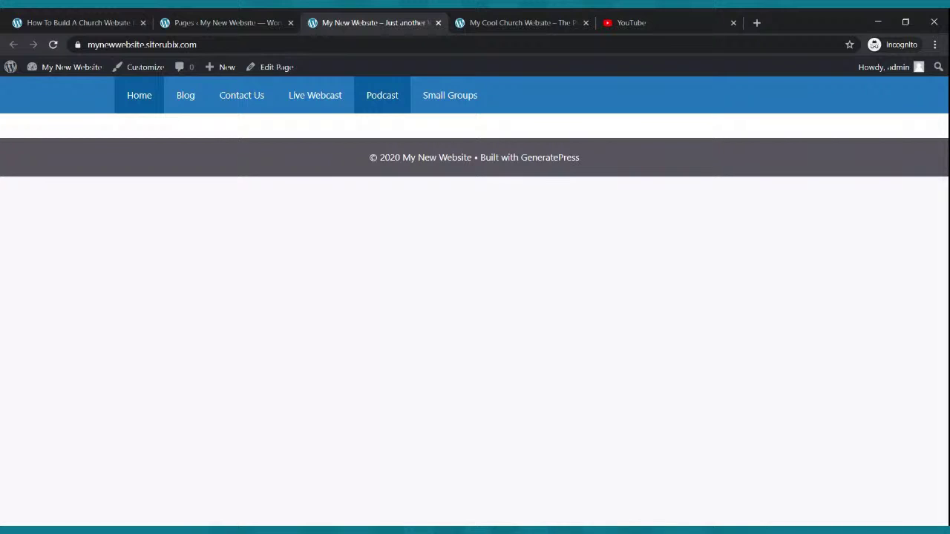
{"action": "left_click", "coordinate": [176, 23]}
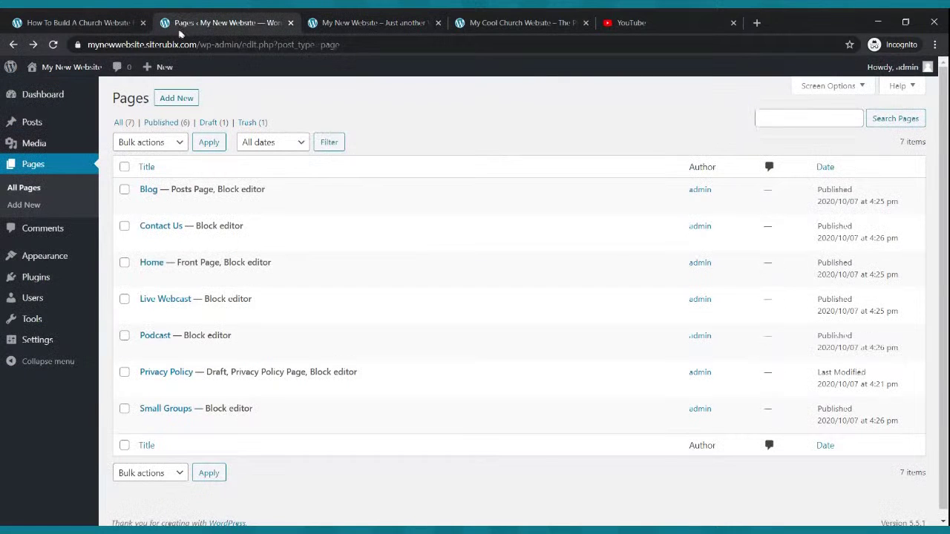
{"action": "left_click", "coordinate": [328, 23]}
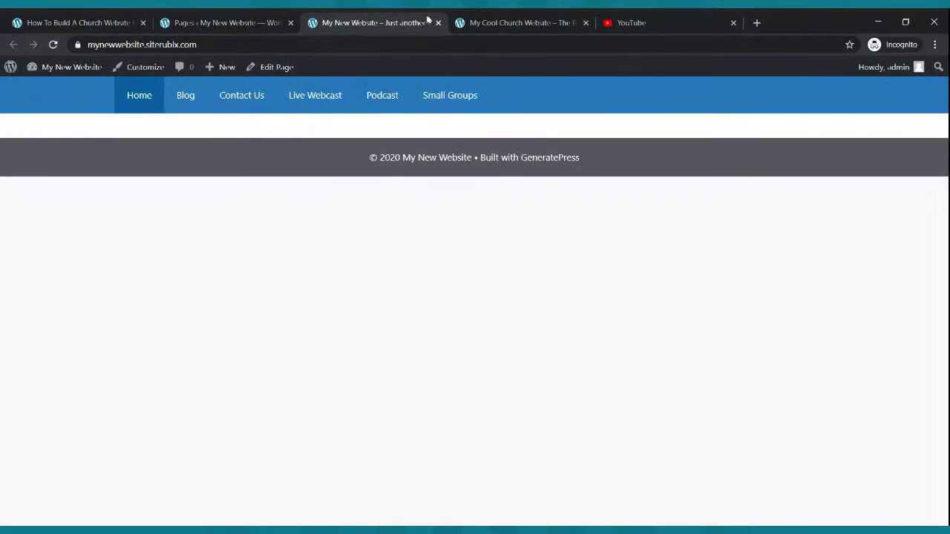
{"action": "left_click", "coordinate": [482, 19]}
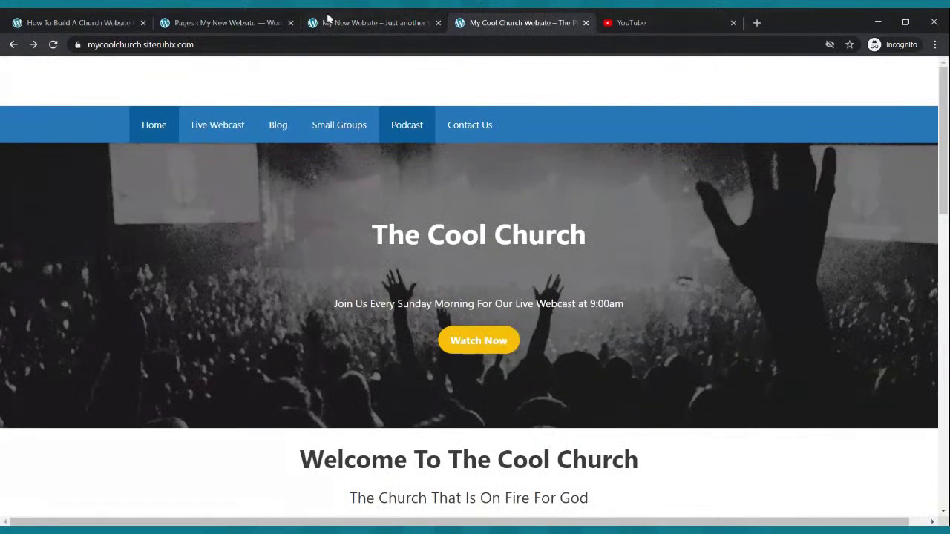
{"action": "left_click", "coordinate": [280, 17]}
{"action": "left_click", "coordinate": [45, 167]}
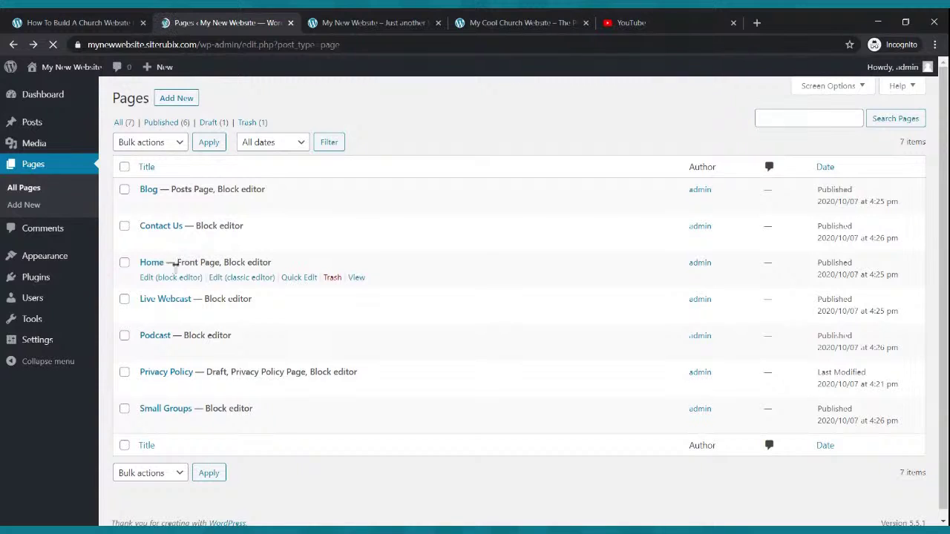
{"action": "left_click", "coordinate": [171, 279]}
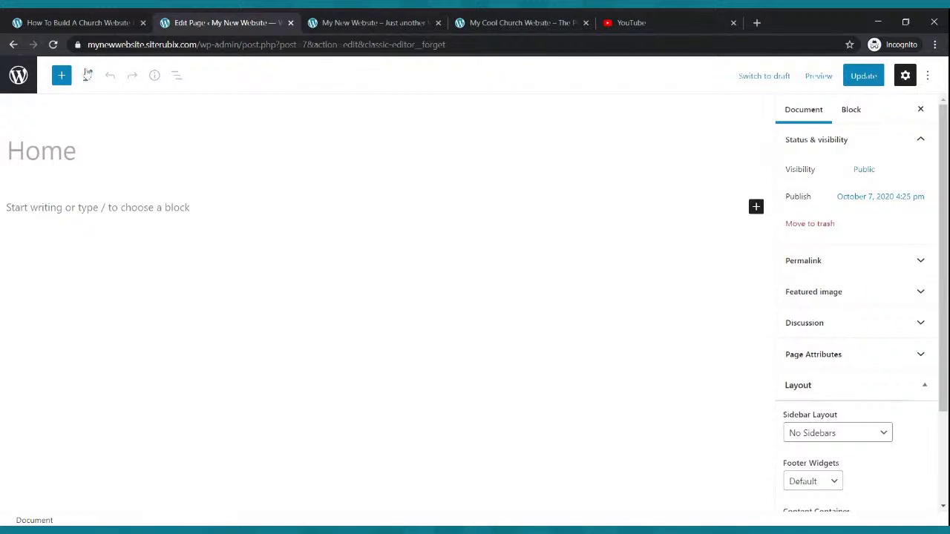
Insert a Cover block on the Home page via a 'cover' block search.
{"action": "left_click", "coordinate": [62, 77]}
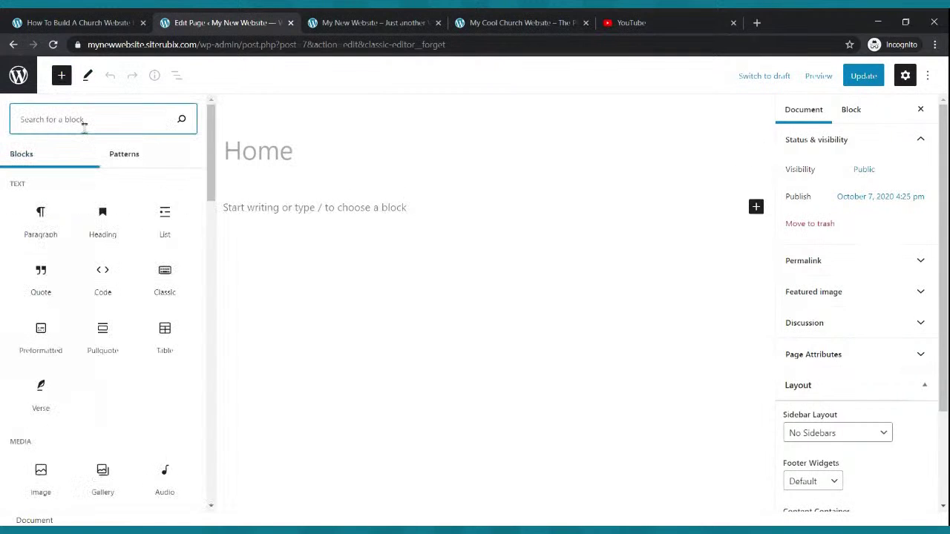
{"action": "type", "text": "con"}
{"action": "key", "text": "BackSpace"}
{"action": "type", "text": "ver"}
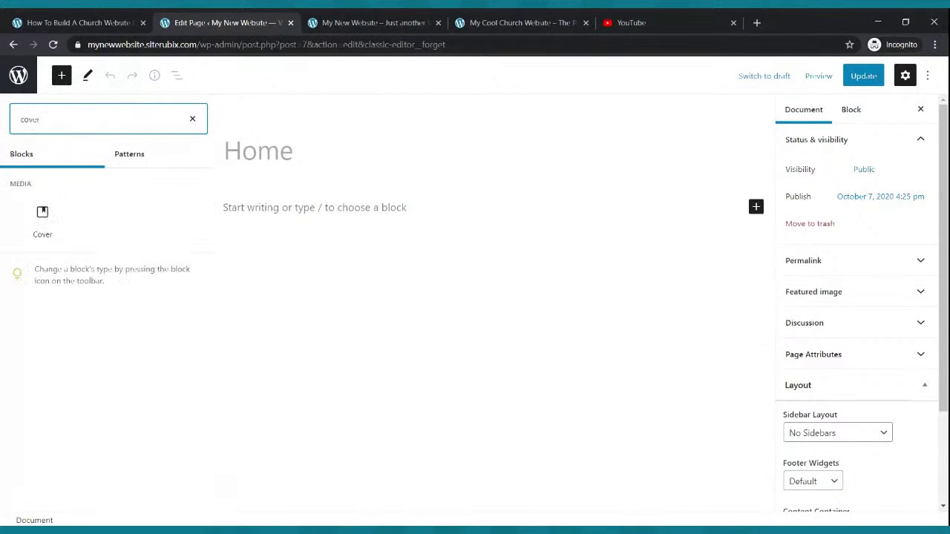
{"action": "mouse_move", "coordinate": [31, 216]}
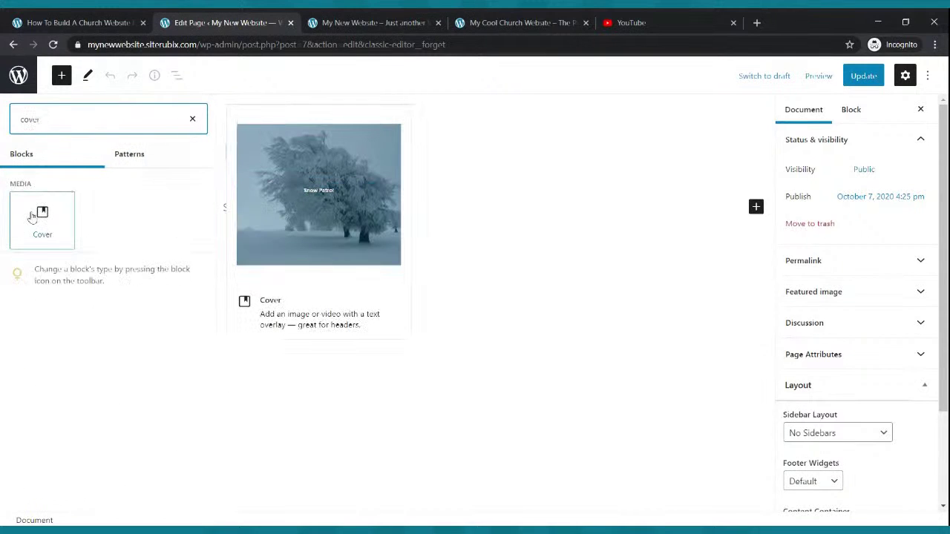
{"action": "left_click", "coordinate": [38, 217]}
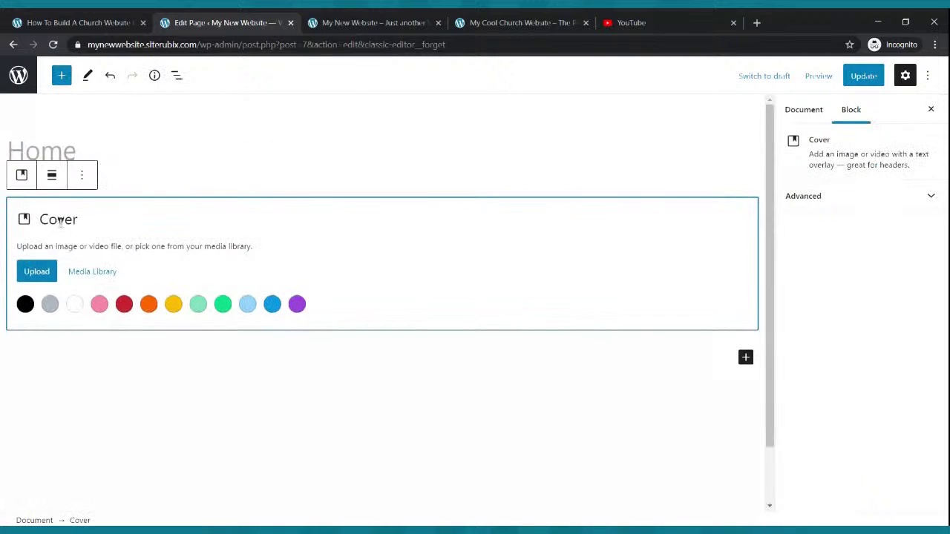
{"action": "left_click", "coordinate": [46, 272]}
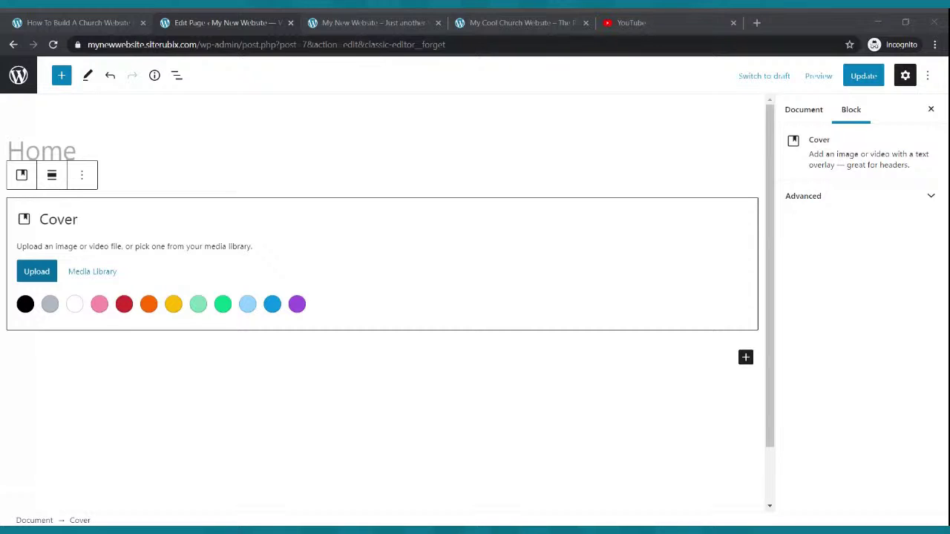
{"action": "key", "text": "Escape"}
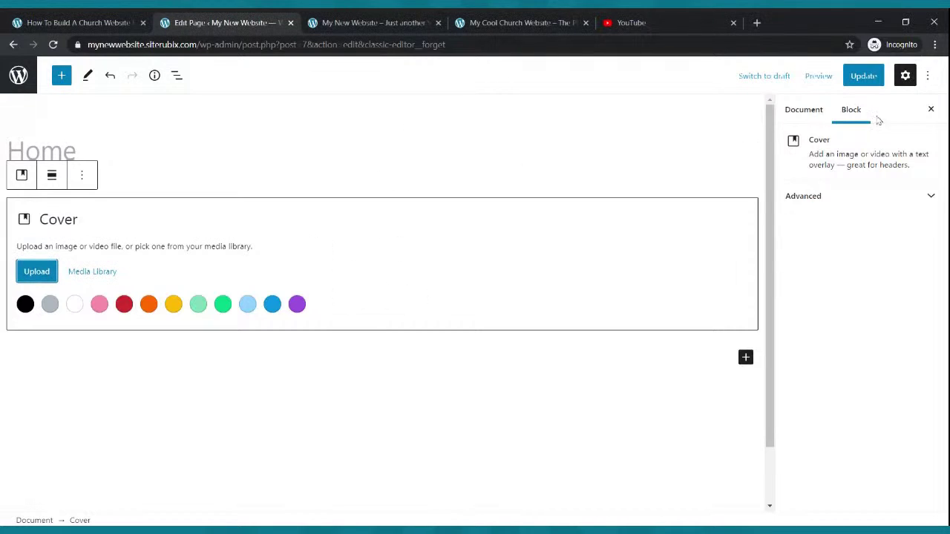
Update the Home page and reload the live site to see the black cover band.
{"action": "left_click", "coordinate": [864, 76]}
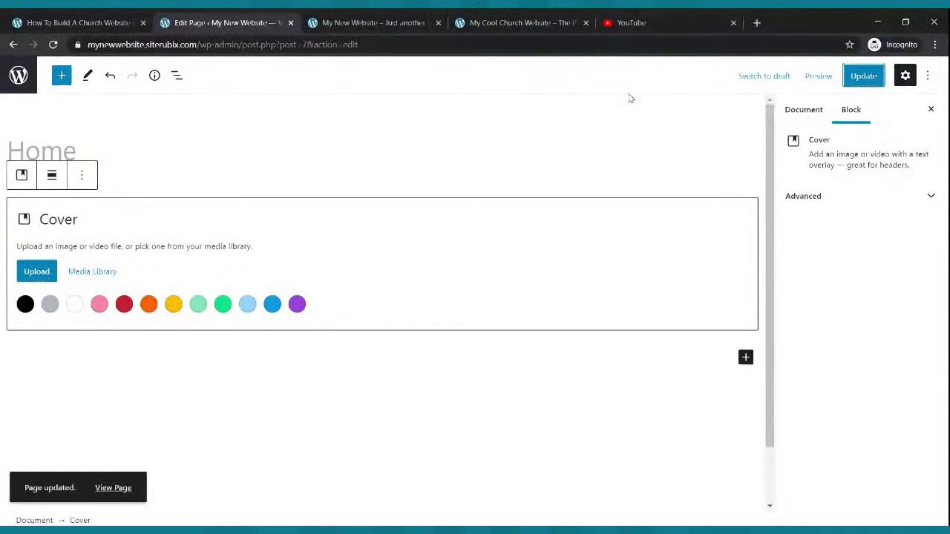
{"action": "left_click", "coordinate": [861, 76]}
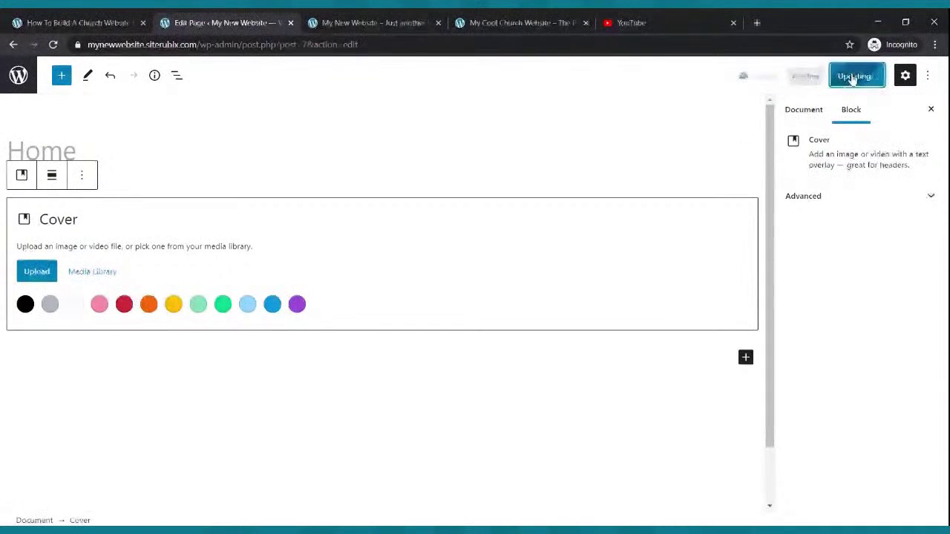
{"action": "left_click", "coordinate": [374, 22]}
{"action": "left_click", "coordinate": [52, 45]}
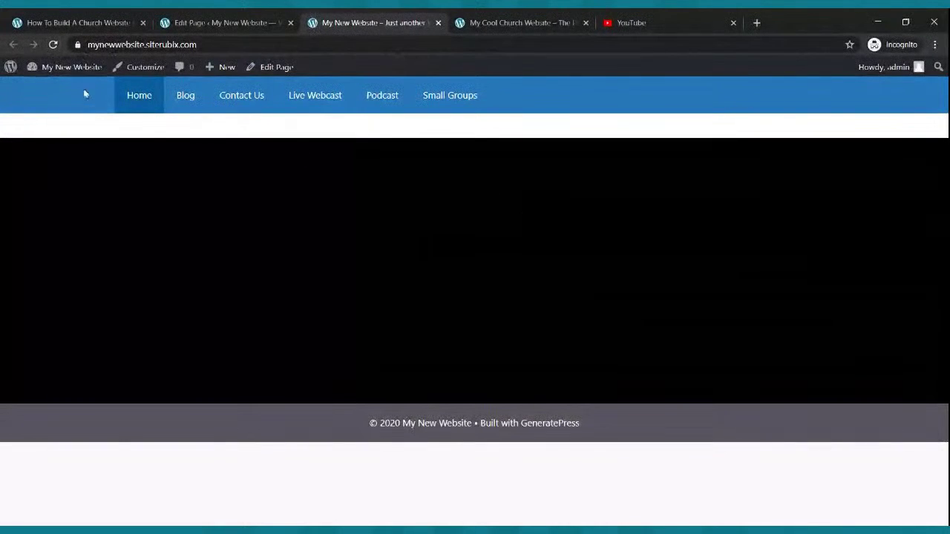
Reload the live site, then select the Home page's parent Cover block in the editor.
{"action": "left_click", "coordinate": [53, 44]}
{"action": "left_click", "coordinate": [259, 19]}
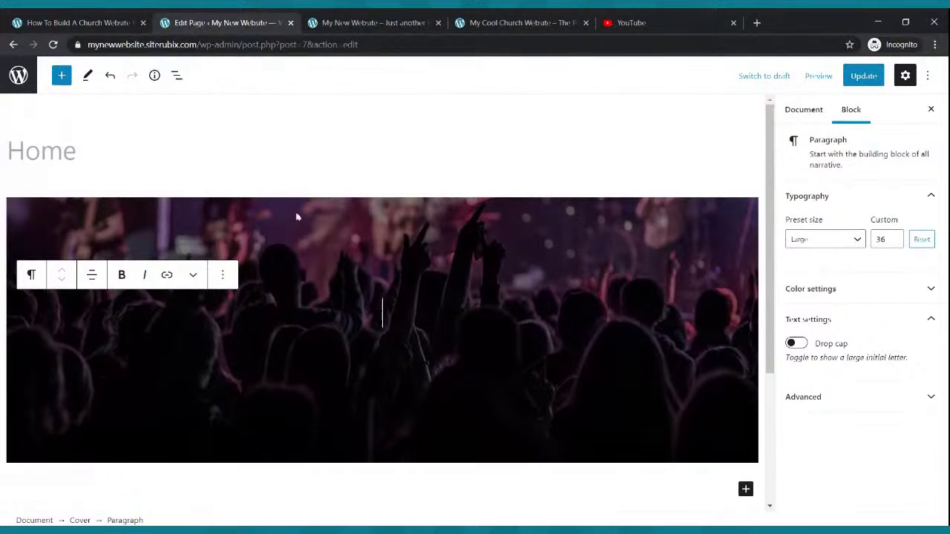
{"action": "left_click", "coordinate": [374, 21]}
{"action": "left_click", "coordinate": [53, 46]}
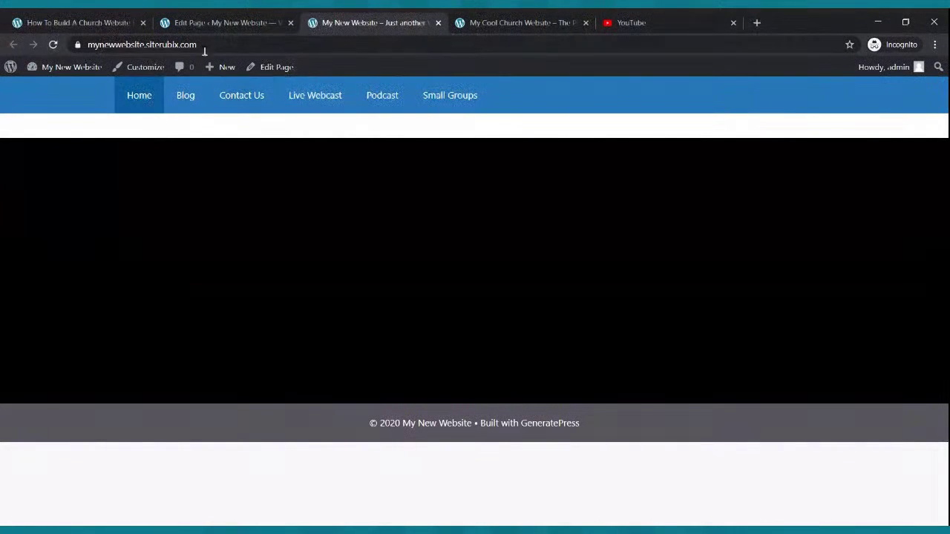
{"action": "left_click", "coordinate": [209, 23]}
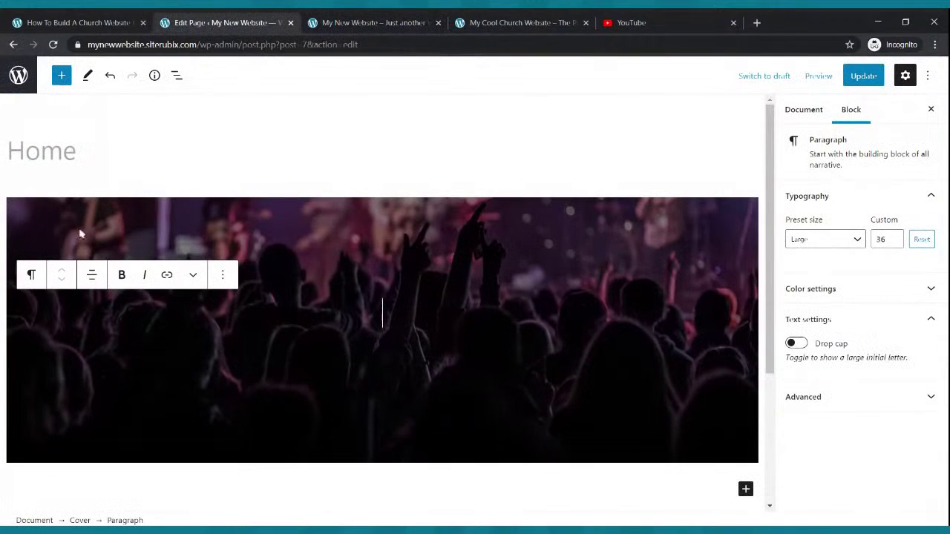
{"action": "left_click", "coordinate": [221, 281]}
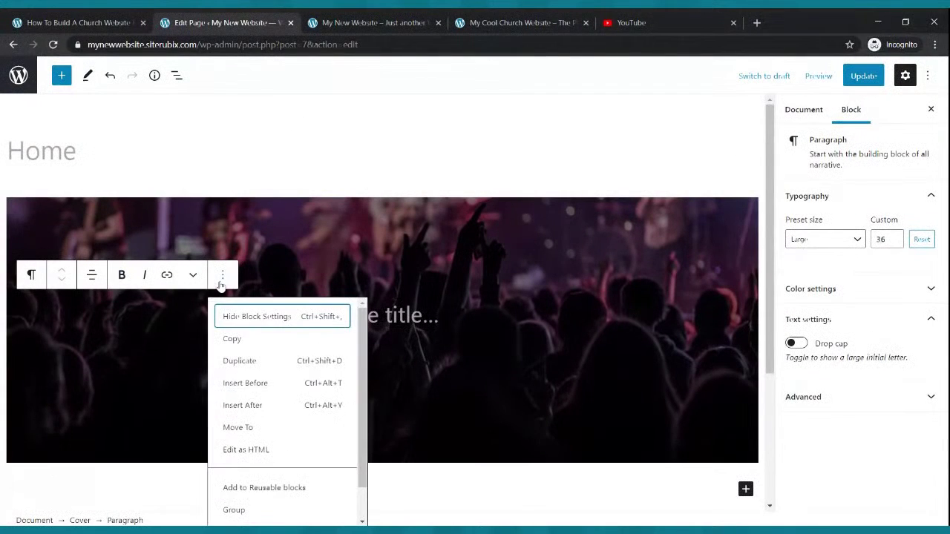
{"action": "left_click", "coordinate": [201, 232]}
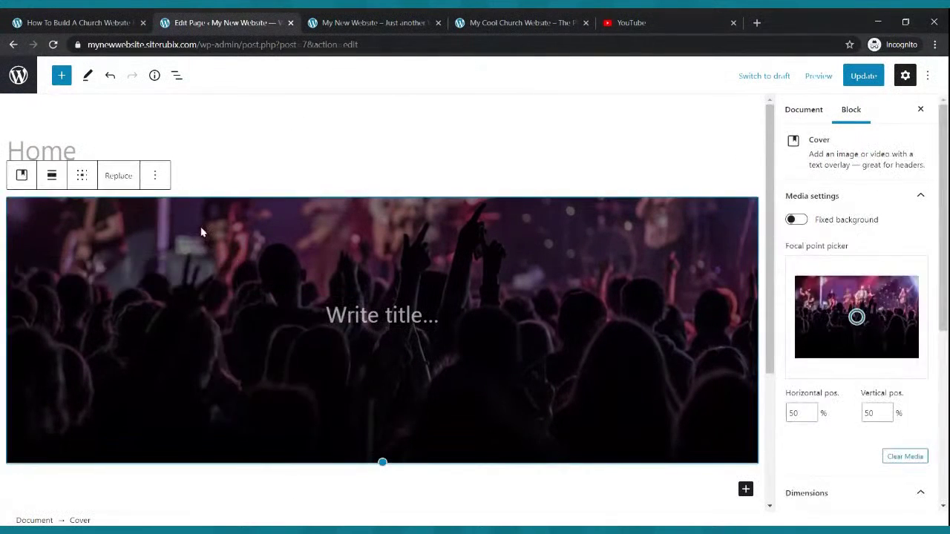
Replace the cover image with the concert stage-lights photo via Replace > Upload.
{"action": "left_click", "coordinate": [125, 178]}
{"action": "left_click", "coordinate": [136, 250]}
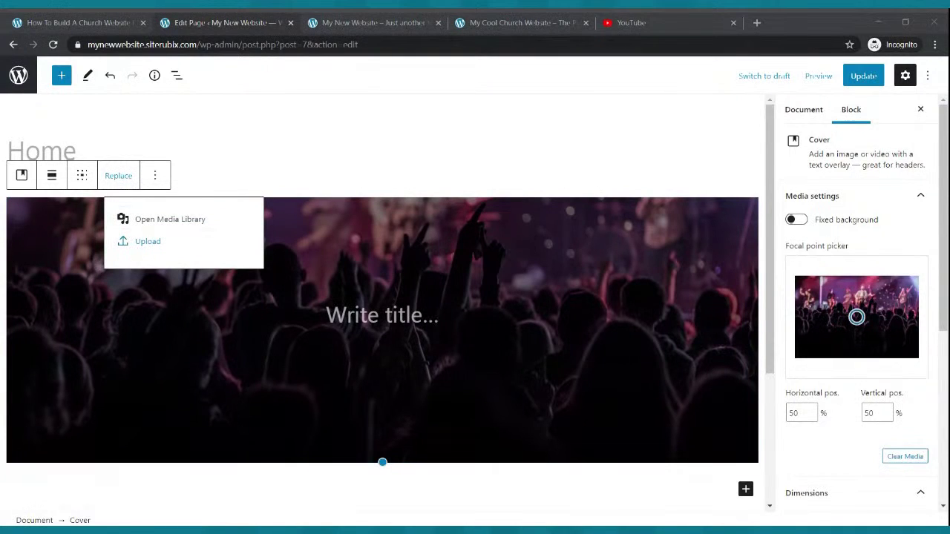
{"action": "key", "text": "Escape"}
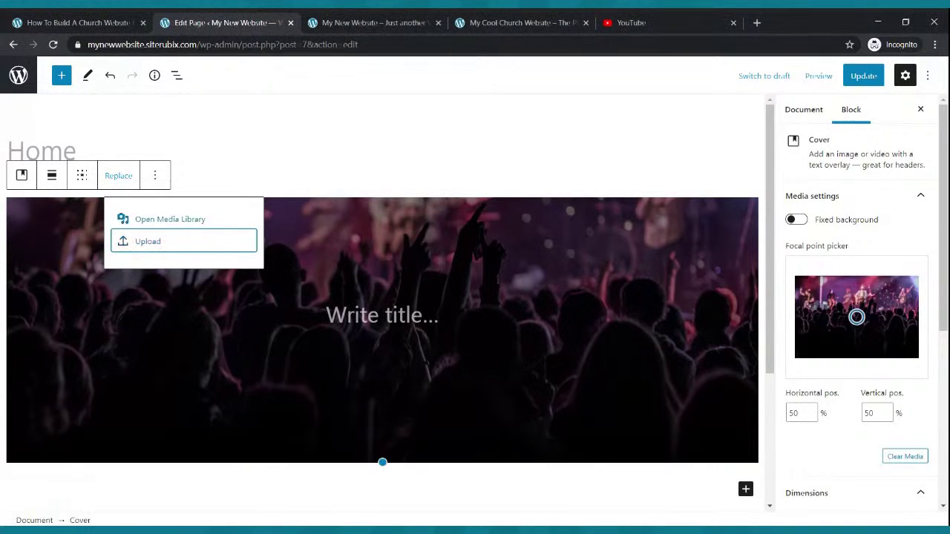
{"action": "left_click", "coordinate": [141, 250]}
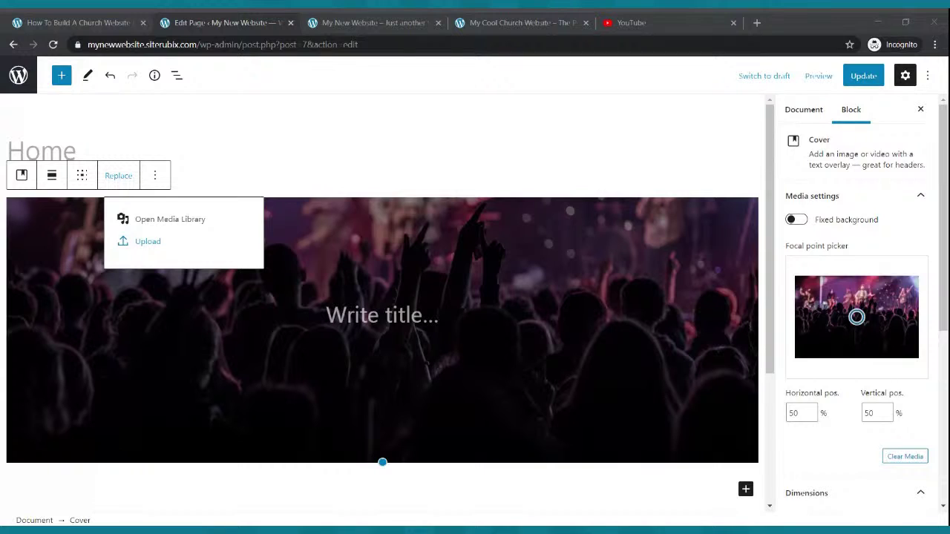
{"action": "key", "text": "Escape"}
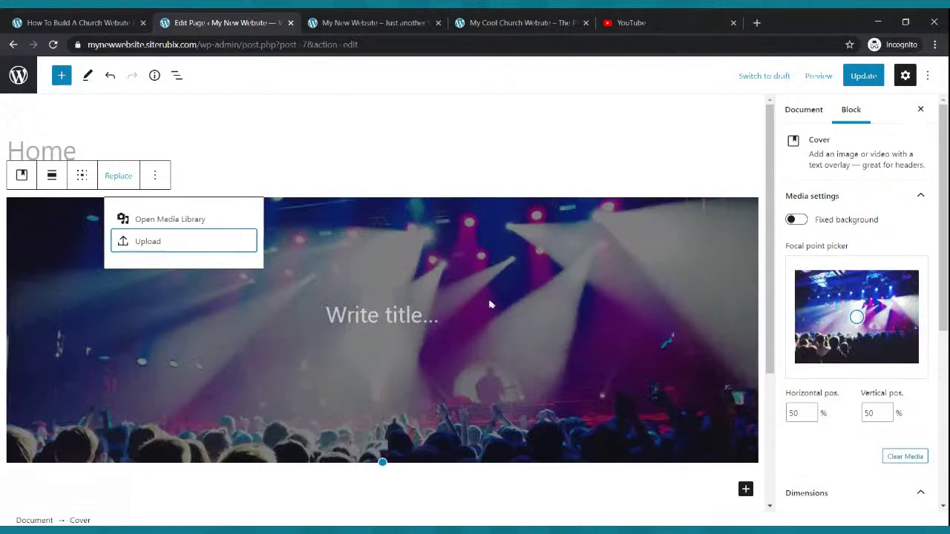
{"action": "left_click", "coordinate": [138, 245]}
Update the Home page and check the stage-lights cover on the reloaded live site.
{"action": "left_click", "coordinate": [849, 82]}
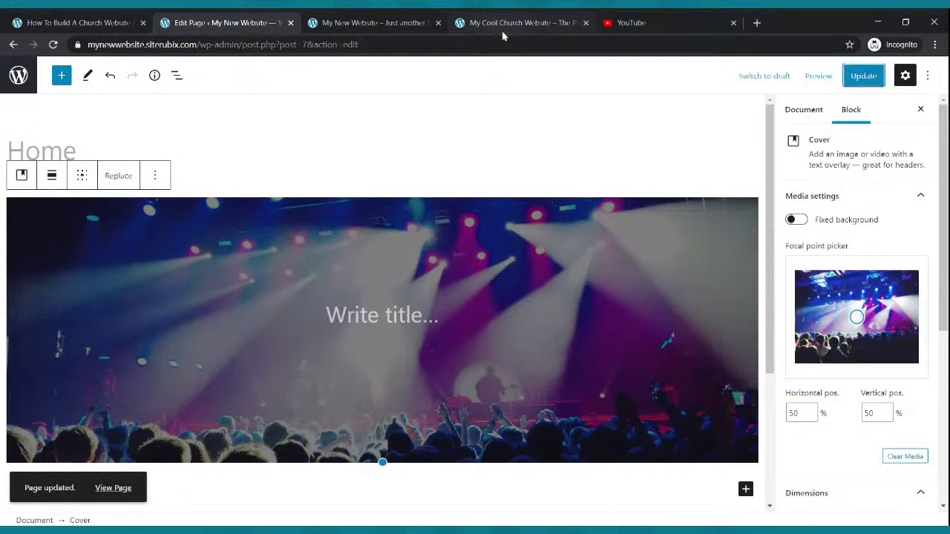
{"action": "left_click", "coordinate": [421, 23]}
{"action": "left_click", "coordinate": [53, 44]}
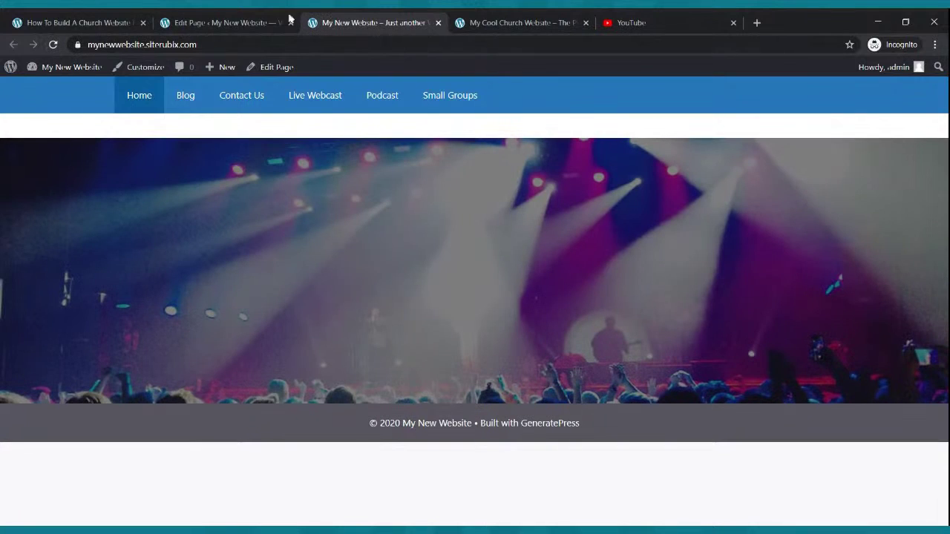
{"action": "left_click", "coordinate": [260, 21]}
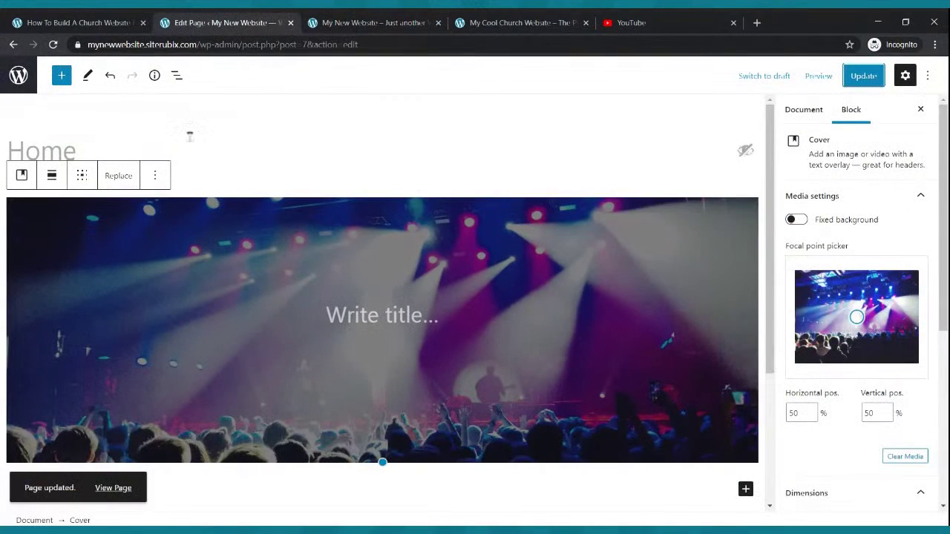
Select the cover block and study the reference site's hero title, subtitle and button.
{"action": "left_click", "coordinate": [54, 45]}
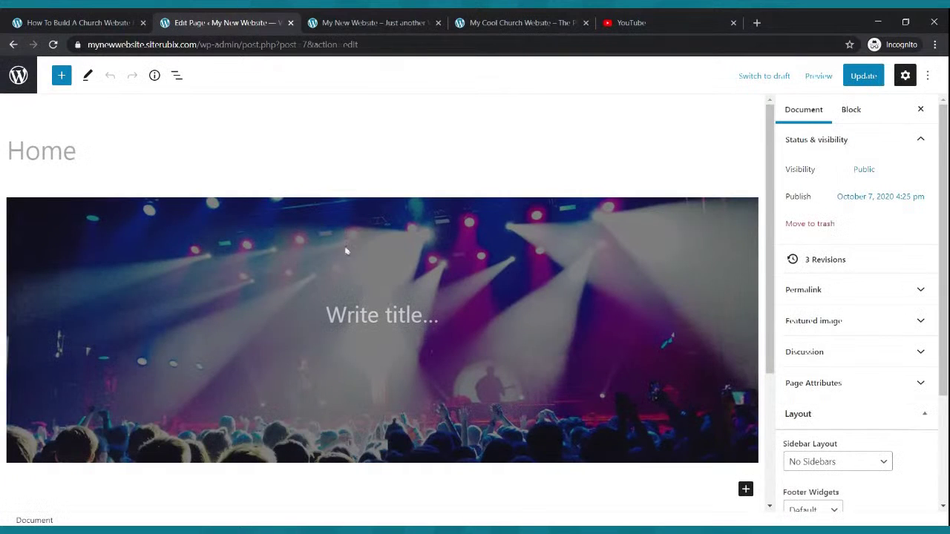
{"action": "left_click", "coordinate": [180, 236]}
{"action": "left_click", "coordinate": [489, 24]}
{"action": "left_click_drag", "start_coordinate": [486, 189], "coordinate": [609, 342]}
{"action": "left_click", "coordinate": [605, 341]}
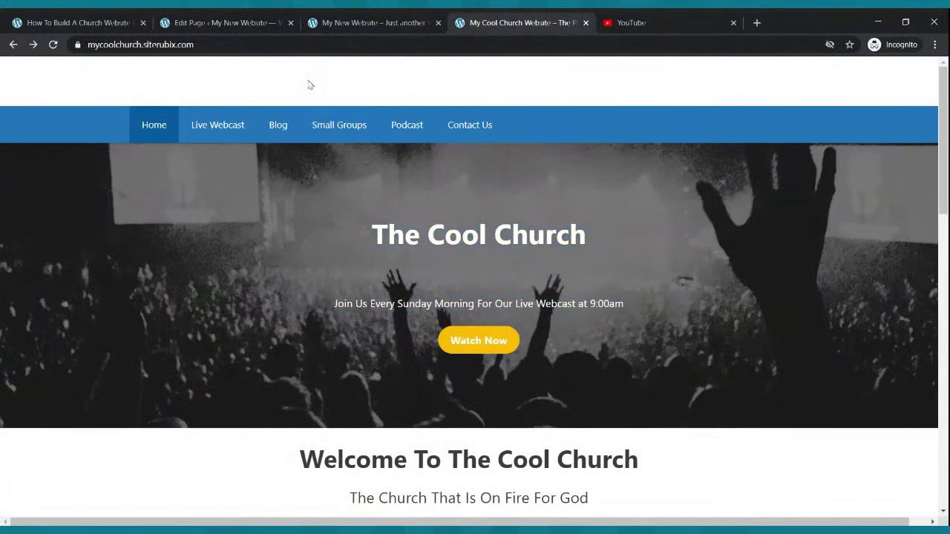
{"action": "left_click", "coordinate": [223, 23]}
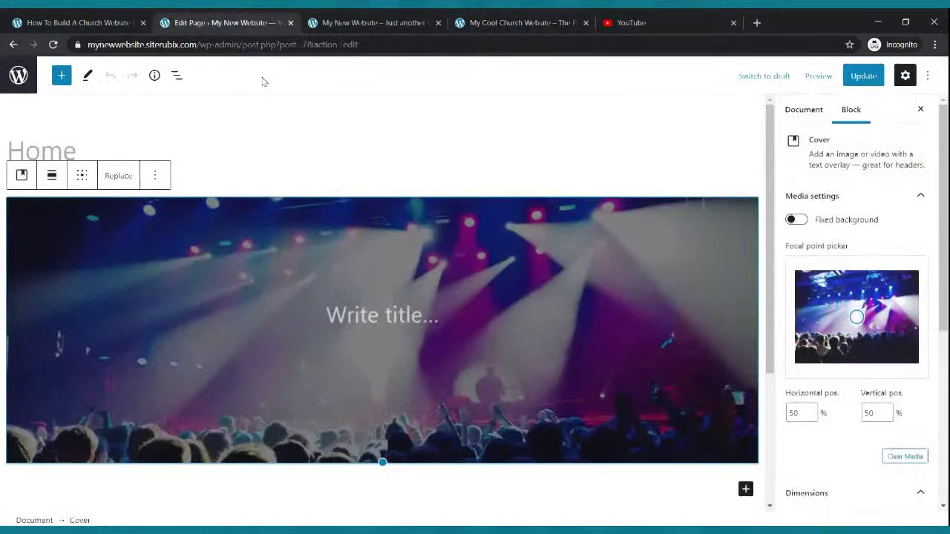
Attempt another cover image upload, then update the Home page.
{"action": "left_click", "coordinate": [118, 177]}
{"action": "left_click", "coordinate": [159, 246]}
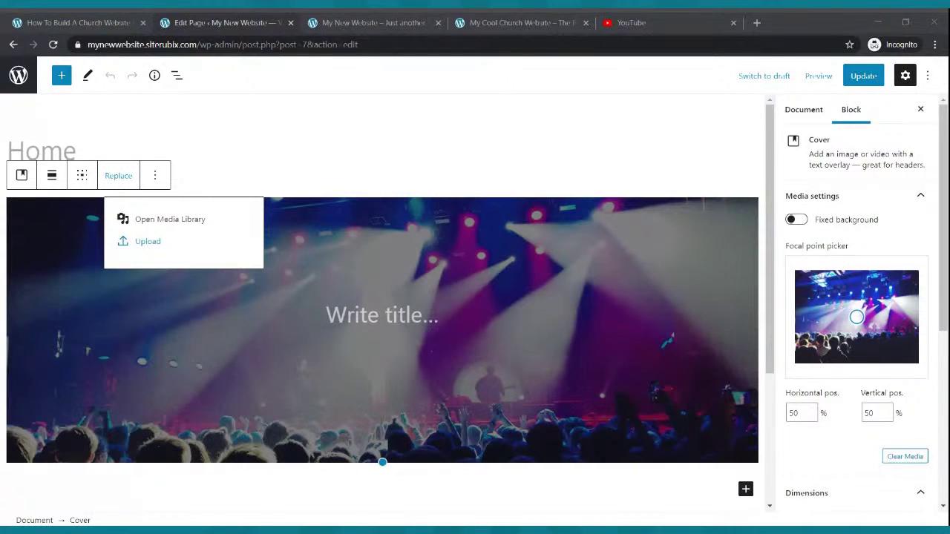
{"action": "key", "text": "Escape"}
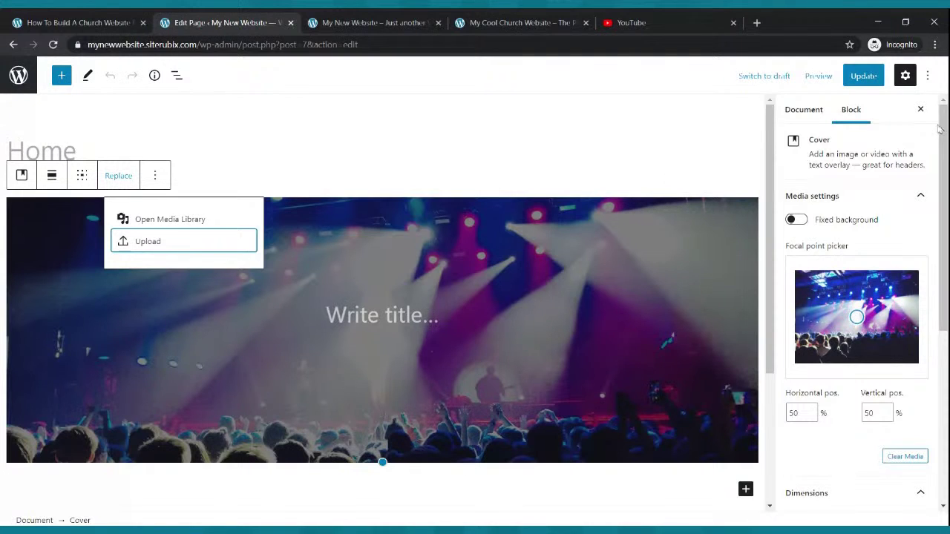
{"action": "left_click", "coordinate": [861, 78]}
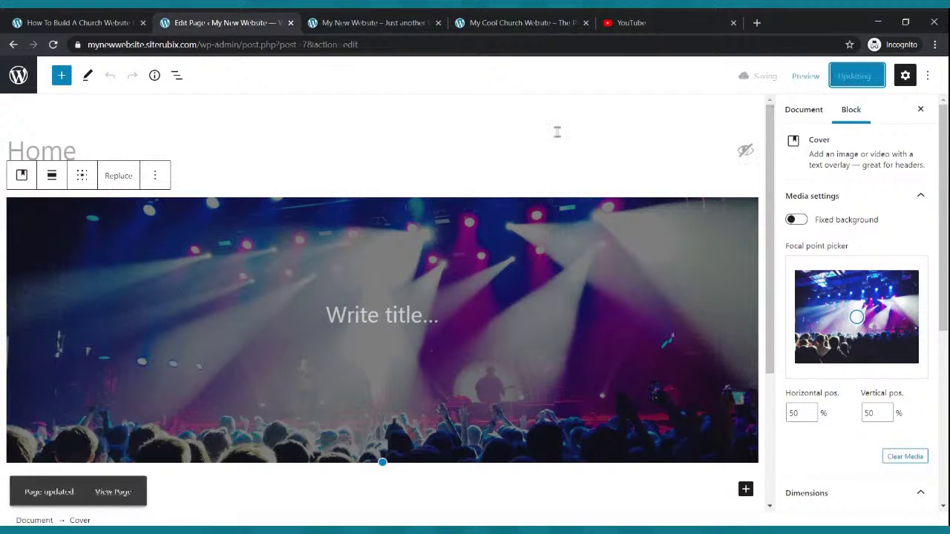
Check the reloaded live cover, then open the Cover block's options menu in the editor.
{"action": "left_click", "coordinate": [363, 18]}
{"action": "left_click", "coordinate": [53, 45]}
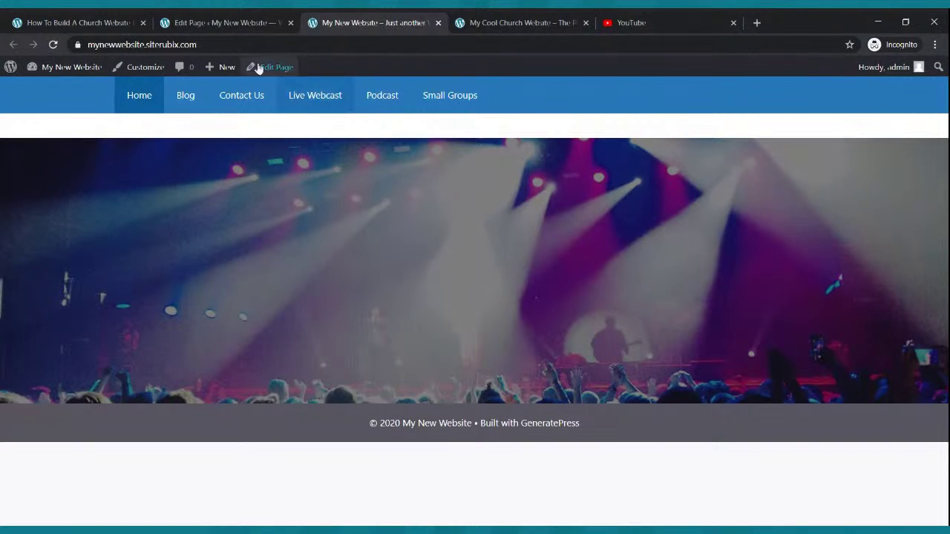
{"action": "left_click", "coordinate": [226, 22]}
{"action": "scroll", "coordinate": [361, 245], "scroll_direction": "down", "scroll_amount": 1}
{"action": "scroll", "coordinate": [362, 246], "scroll_direction": "up", "scroll_amount": 1}
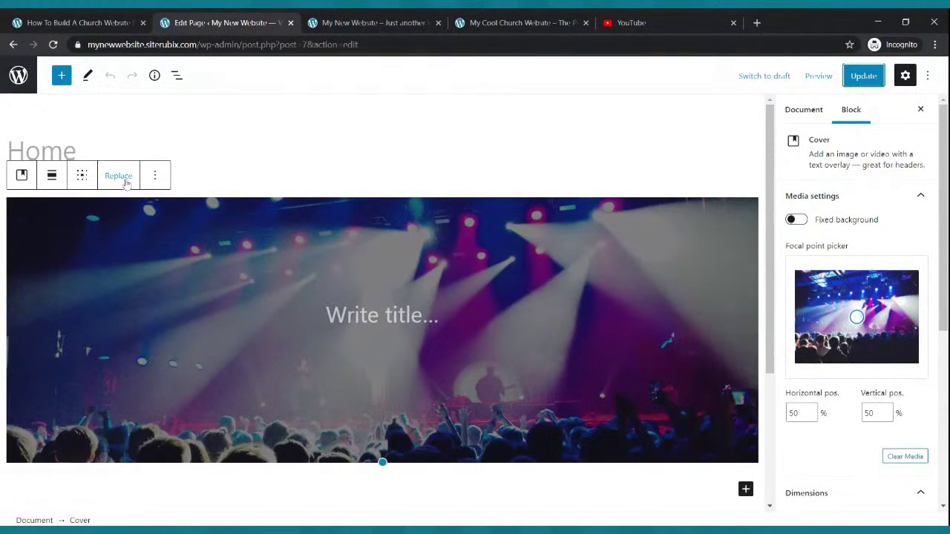
{"action": "left_click", "coordinate": [155, 175]}
Remove the concert-image Cover block and insert a fresh empty Cover block via 'cover' search.
{"action": "left_click", "coordinate": [180, 426]}
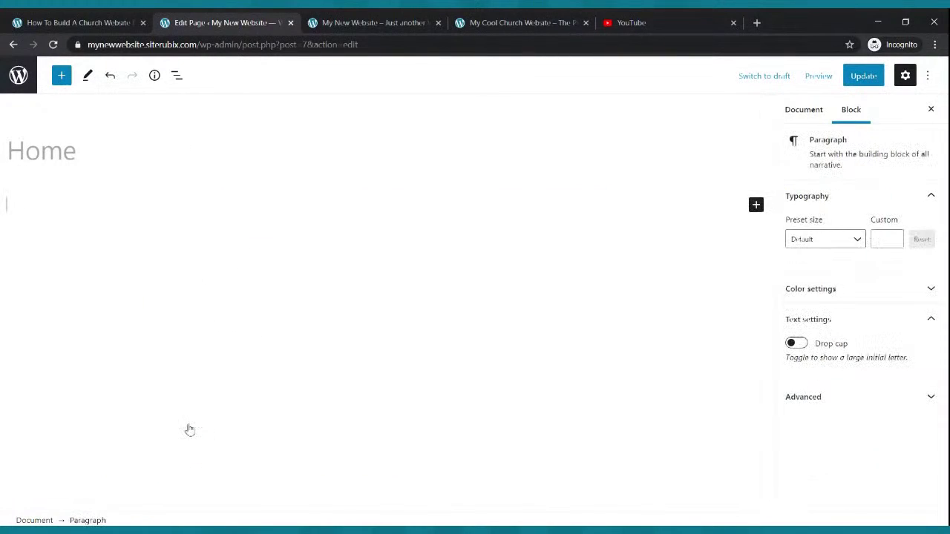
{"action": "left_click", "coordinate": [63, 76]}
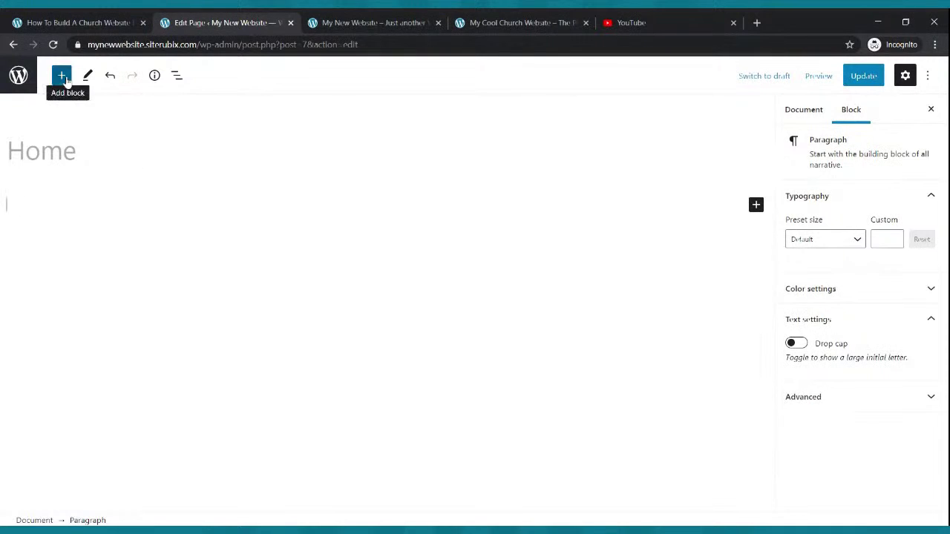
{"action": "type", "text": "co"}
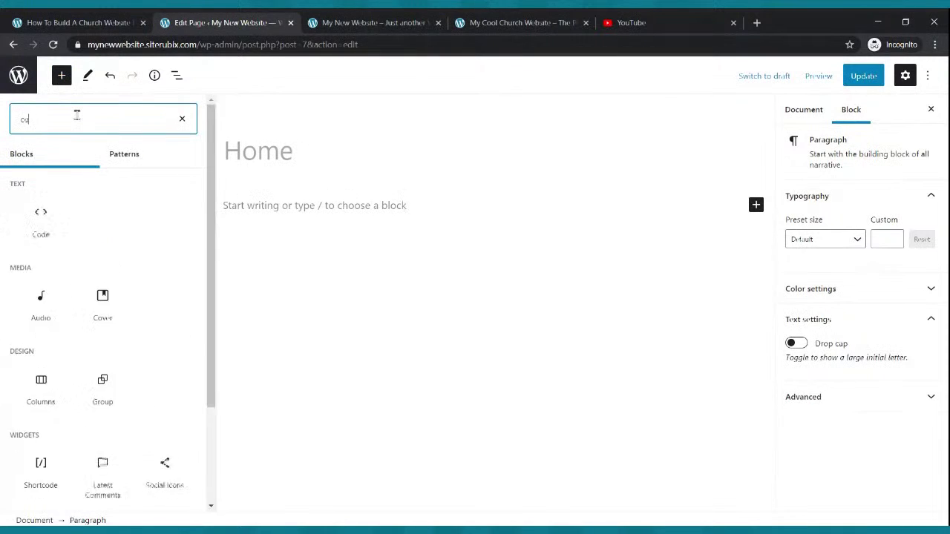
{"action": "type", "text": "ver"}
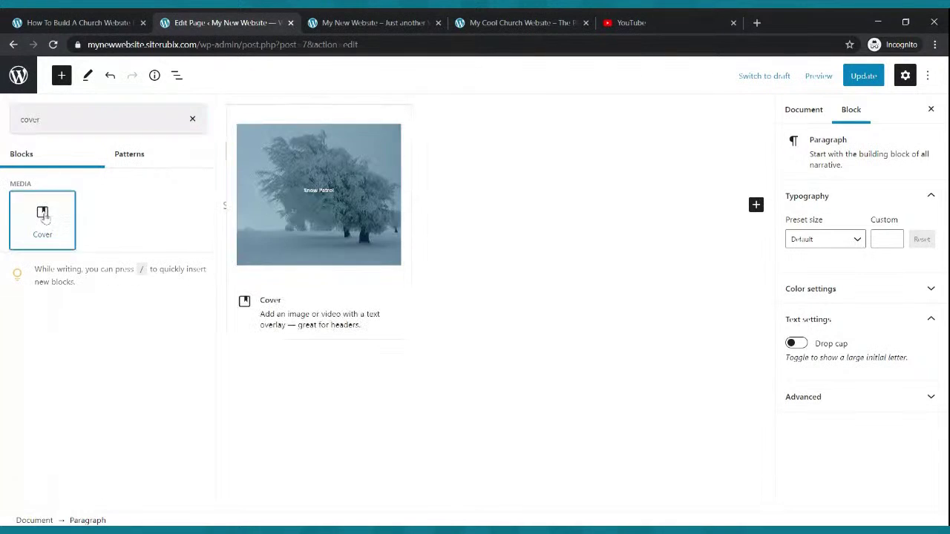
{"action": "left_click", "coordinate": [42, 217]}
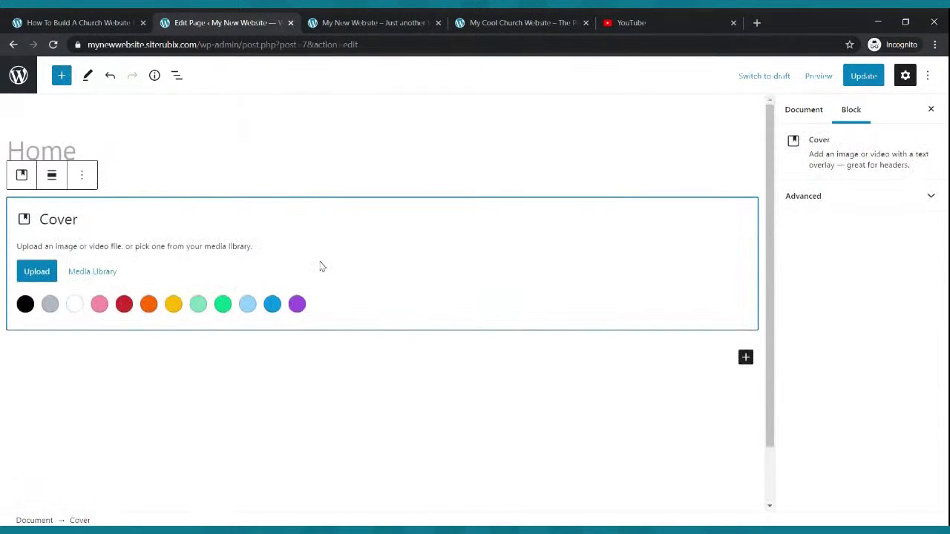
{"action": "left_click", "coordinate": [44, 271]}
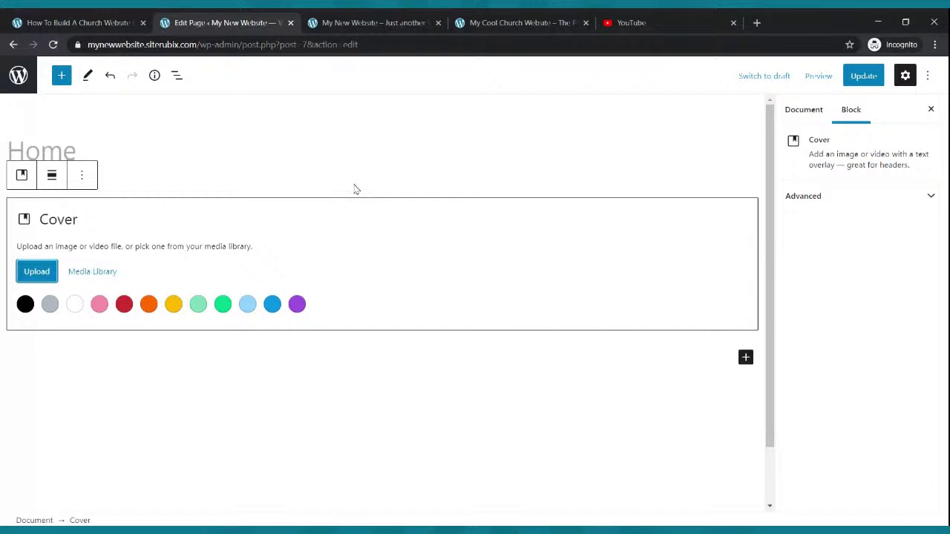
Check the reference church site, then try uploading a new cover background and update the page.
{"action": "left_click", "coordinate": [505, 20]}
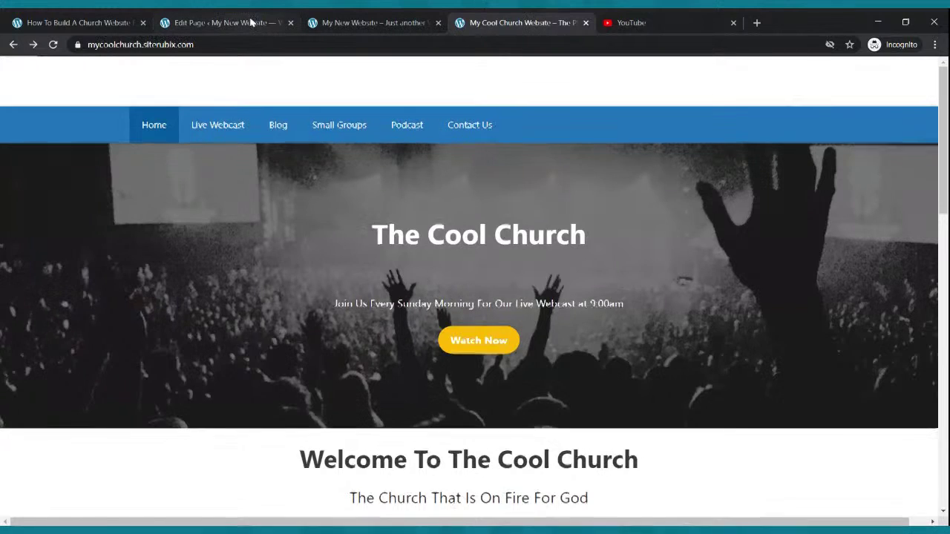
{"action": "left_click", "coordinate": [251, 27]}
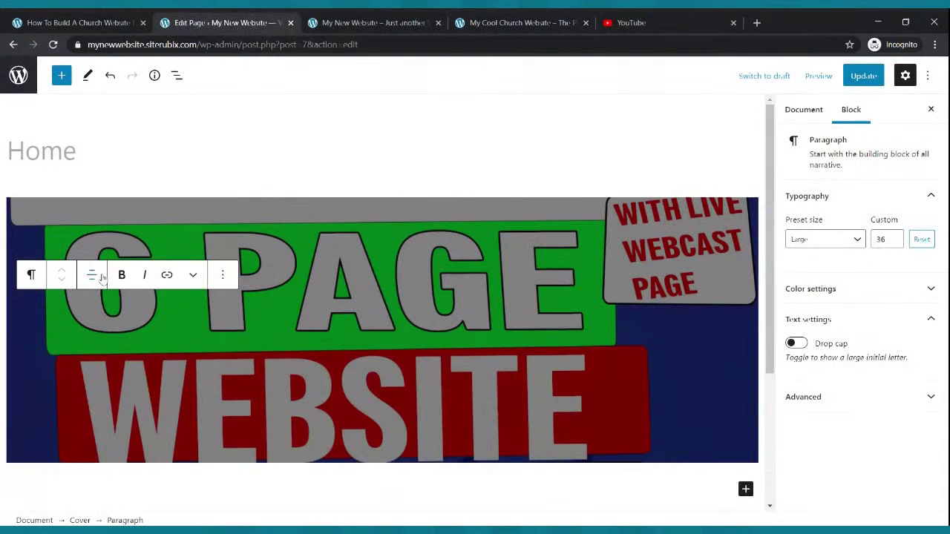
{"action": "left_click", "coordinate": [175, 220]}
{"action": "left_click", "coordinate": [122, 176]}
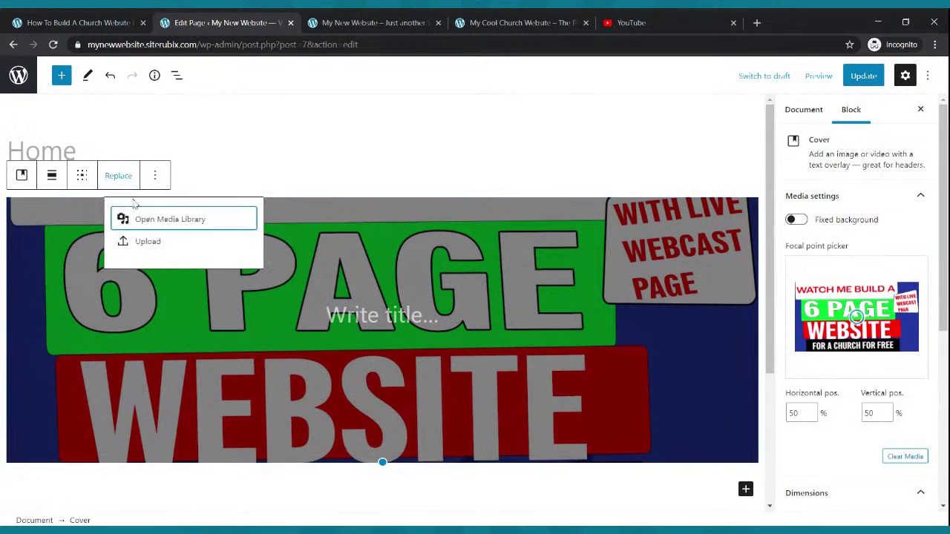
{"action": "left_click", "coordinate": [152, 242]}
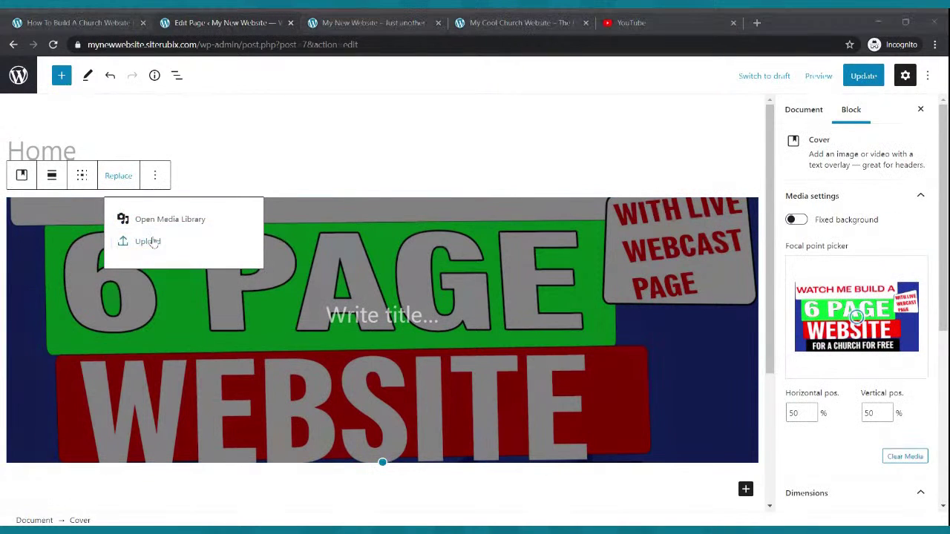
{"action": "key", "text": "Return"}
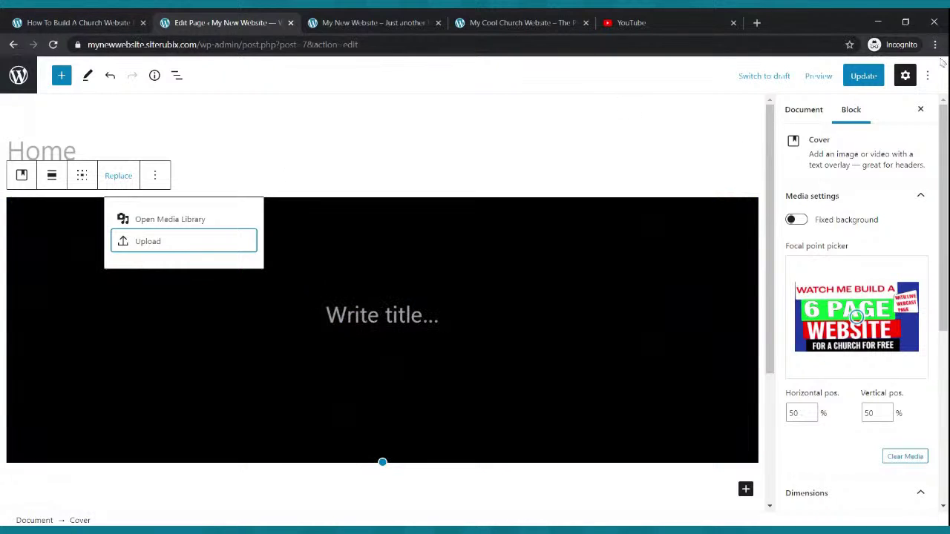
{"action": "left_click", "coordinate": [863, 75]}
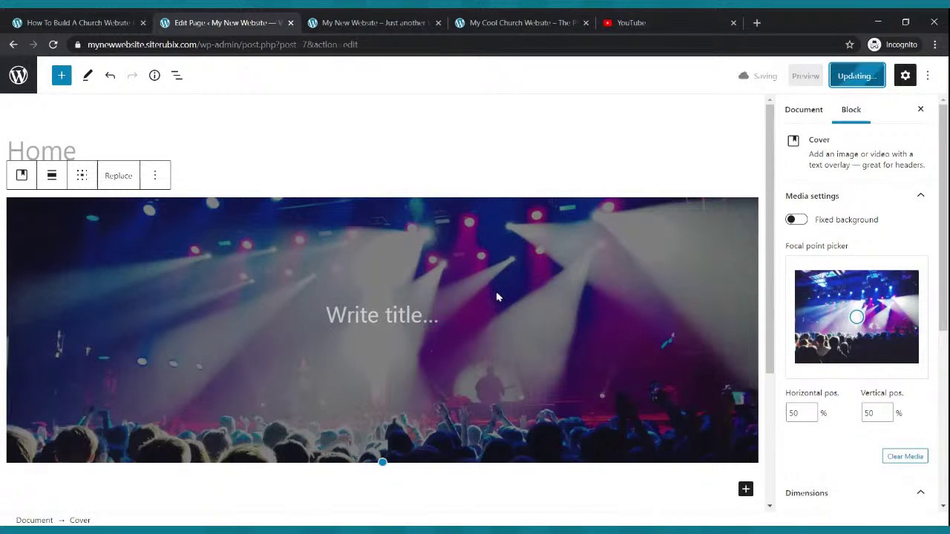
Upload the grayscale raised-hands crowd photo as the cover background and update the Home page.
{"action": "left_click", "coordinate": [109, 179]}
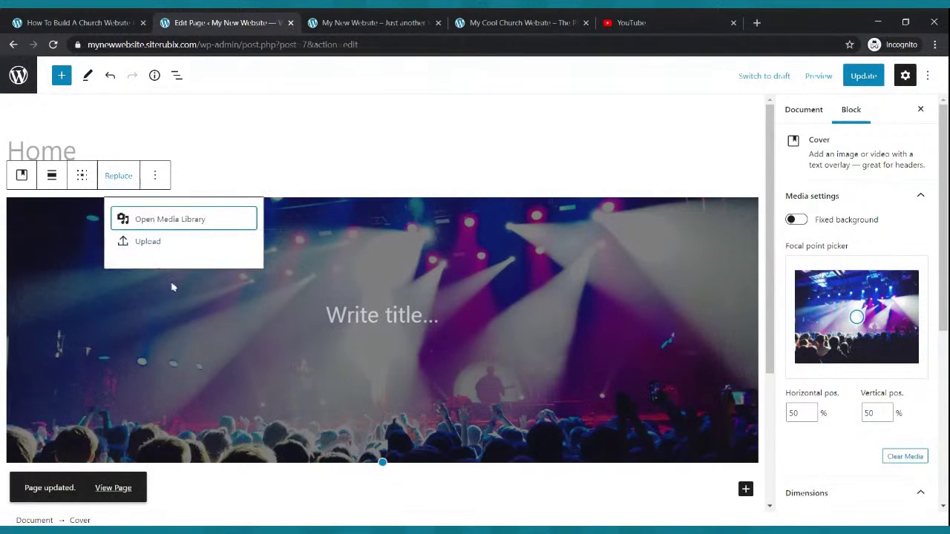
{"action": "left_click", "coordinate": [161, 242]}
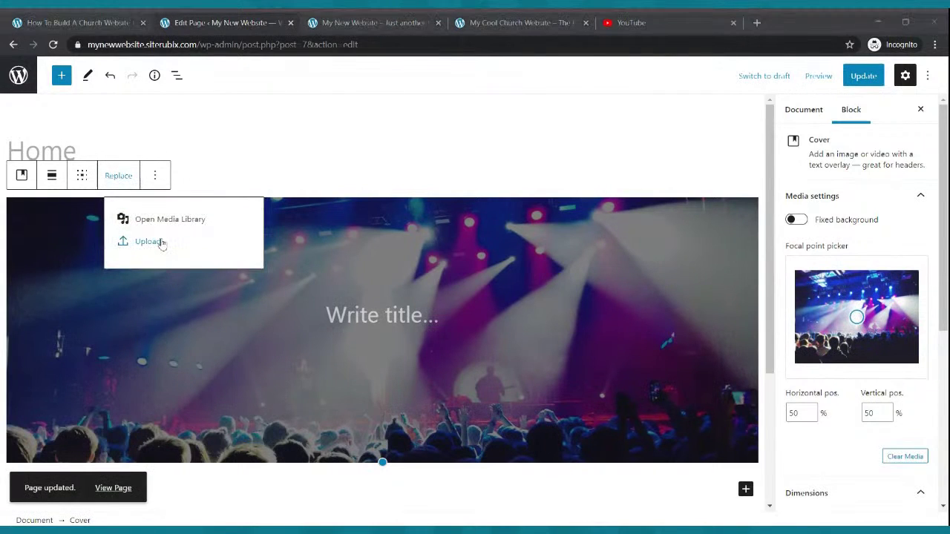
{"action": "key", "text": "Escape"}
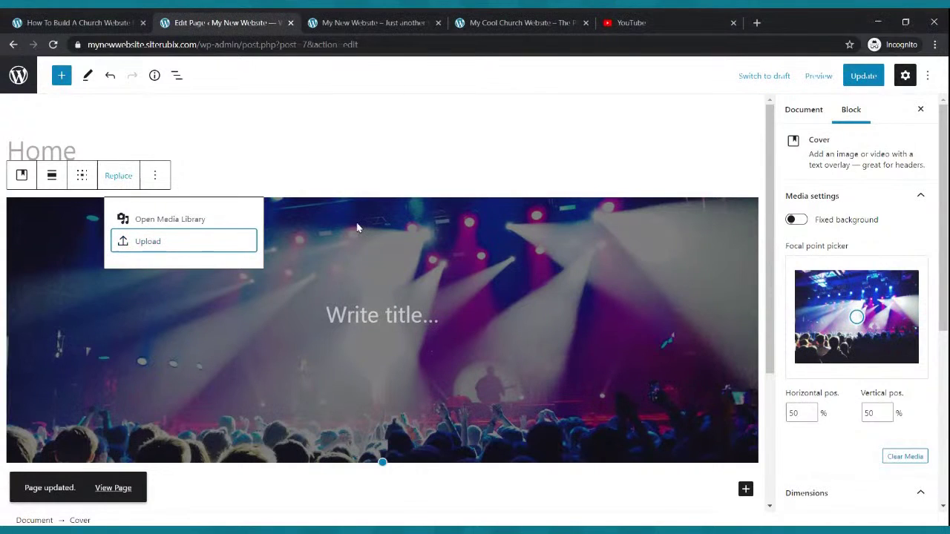
{"action": "left_click", "coordinate": [860, 77]}
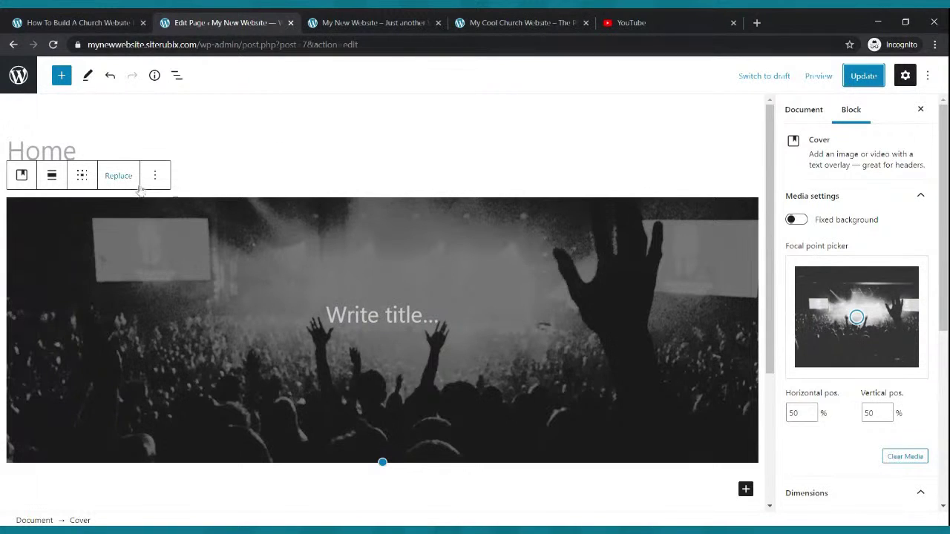
{"action": "left_click", "coordinate": [121, 183]}
{"action": "left_click", "coordinate": [135, 248]}
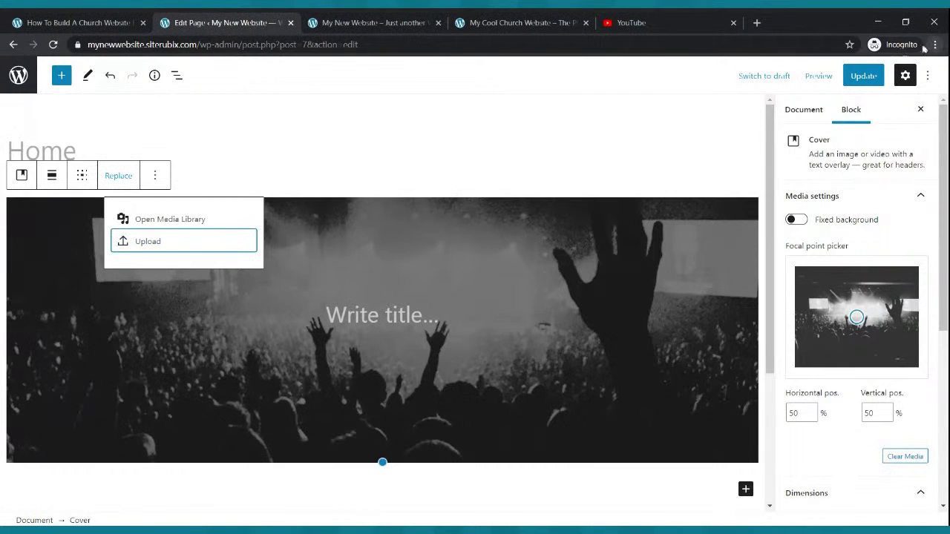
{"action": "left_click", "coordinate": [864, 76]}
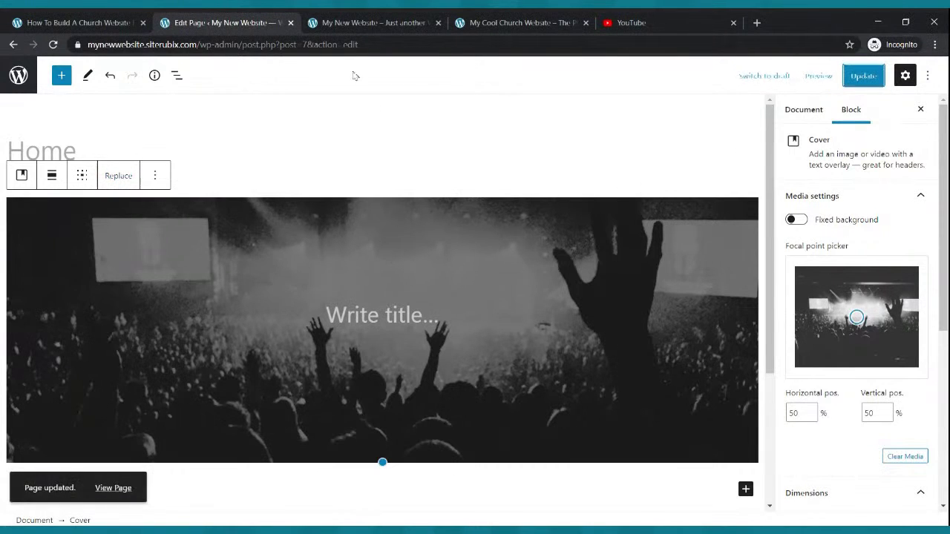
{"action": "left_click", "coordinate": [344, 22]}
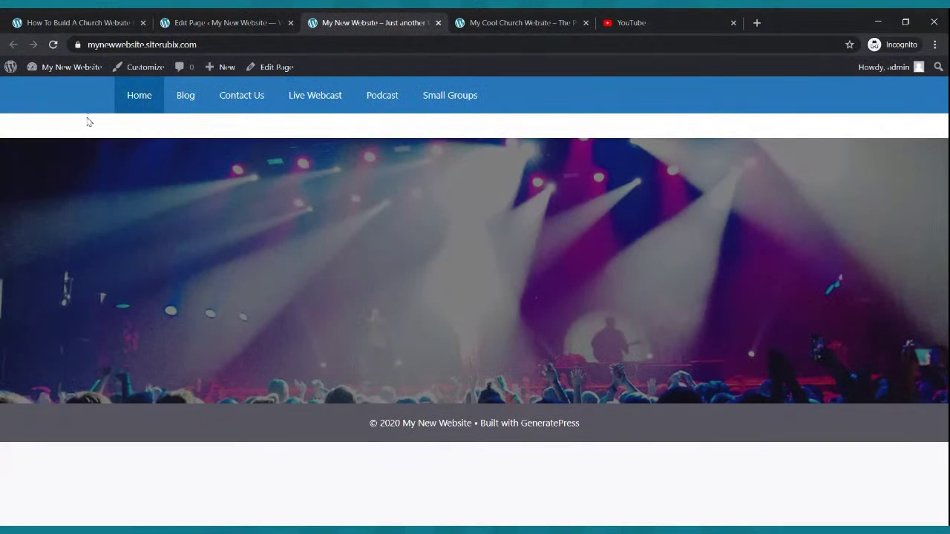
{"action": "left_click", "coordinate": [53, 44]}
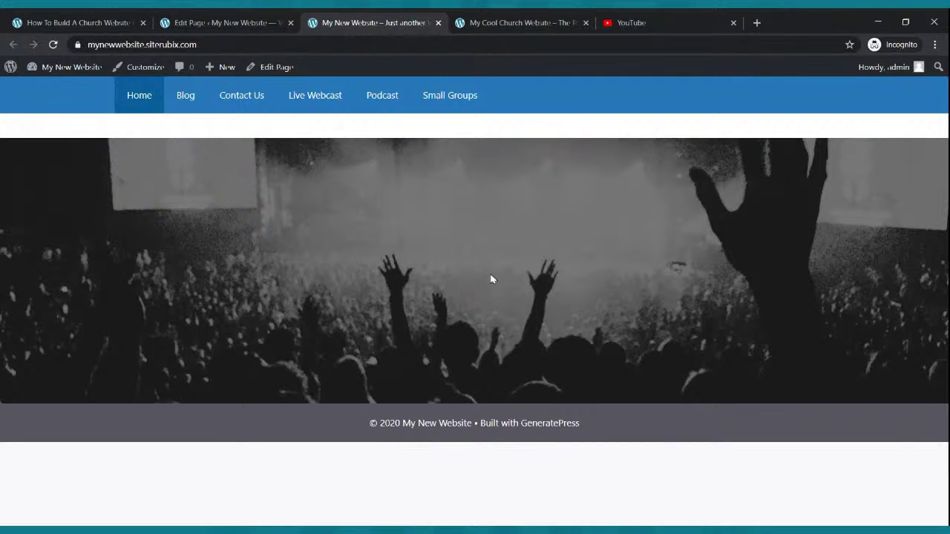
{"action": "left_click", "coordinate": [545, 20]}
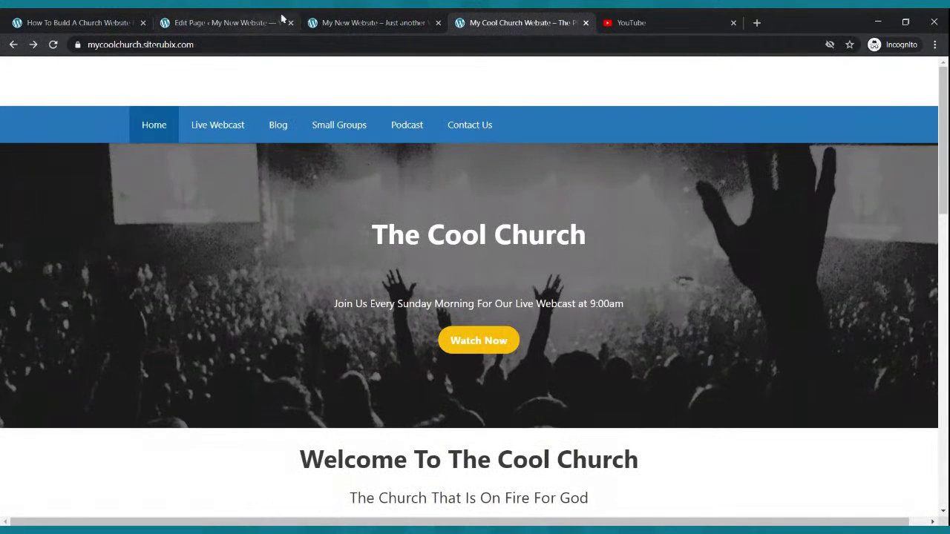
{"action": "left_click", "coordinate": [347, 21]}
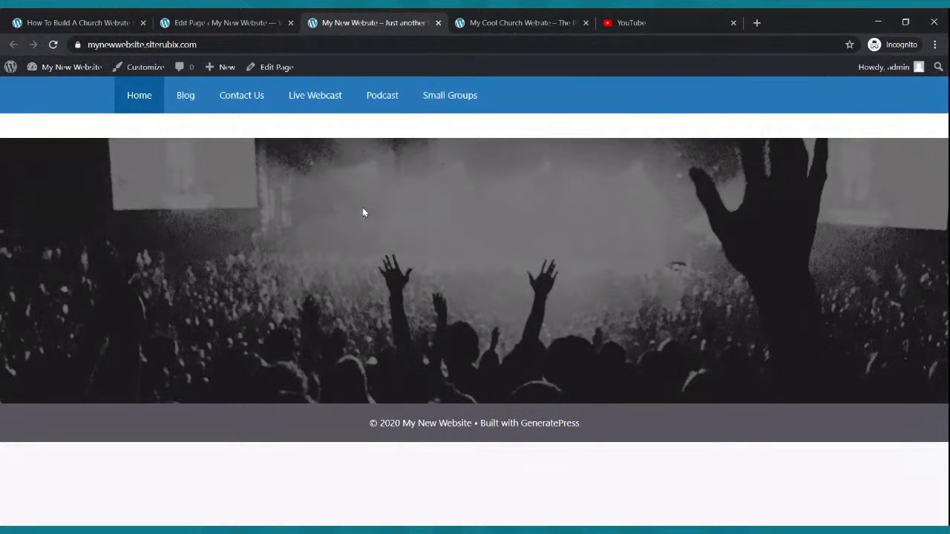
{"action": "left_click", "coordinate": [482, 22]}
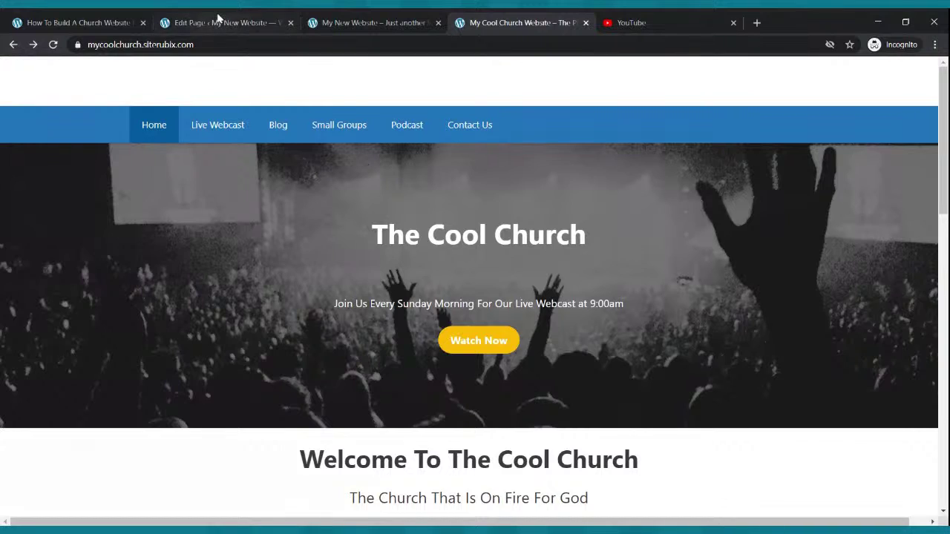
{"action": "left_click", "coordinate": [223, 22]}
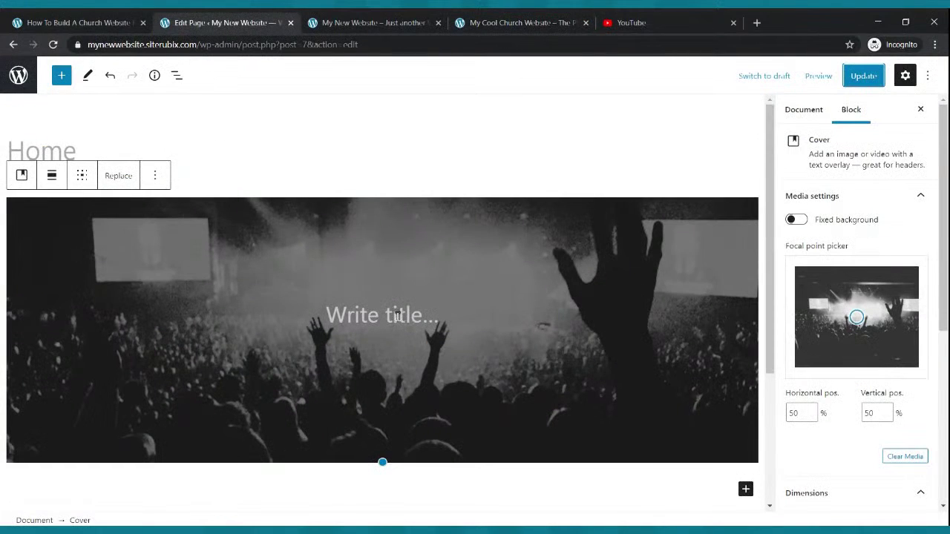
Type 'My New Website' as the cover title, make it bold, and update the page.
{"action": "left_click", "coordinate": [397, 317]}
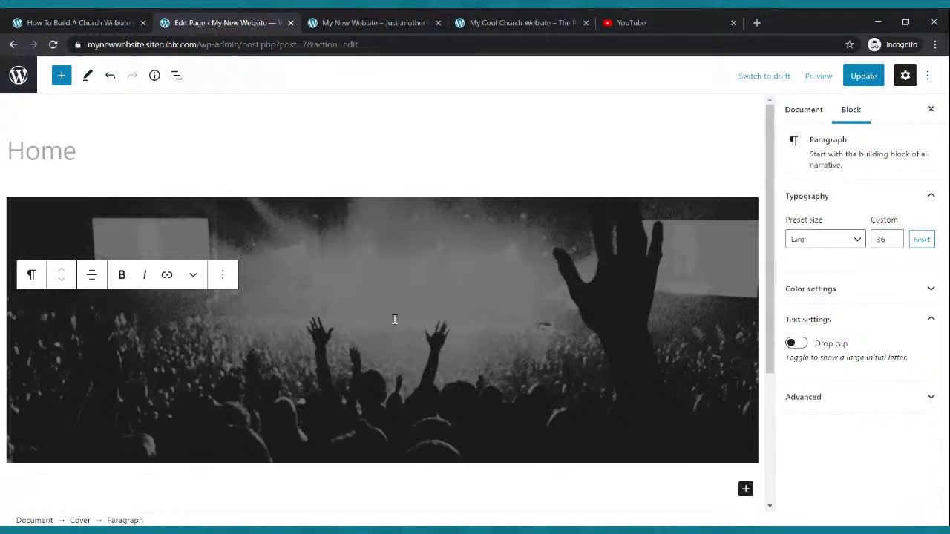
{"action": "type", "text": "My New we"}
{"action": "key", "text": "BackSpace"}
{"action": "key", "text": "BackSpace"}
{"action": "type", "text": "Website"}
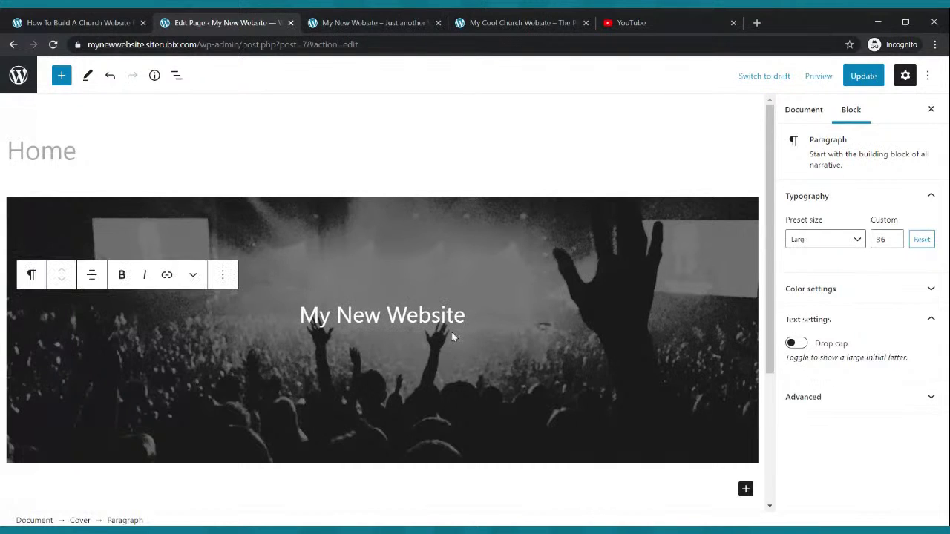
{"action": "left_click_drag", "start_coordinate": [468, 315], "coordinate": [310, 325]}
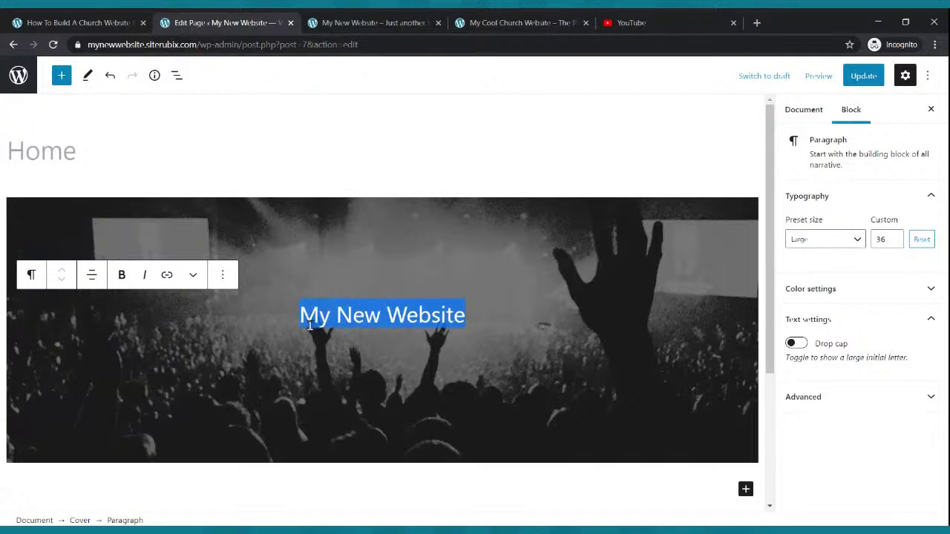
{"action": "left_click", "coordinate": [122, 274]}
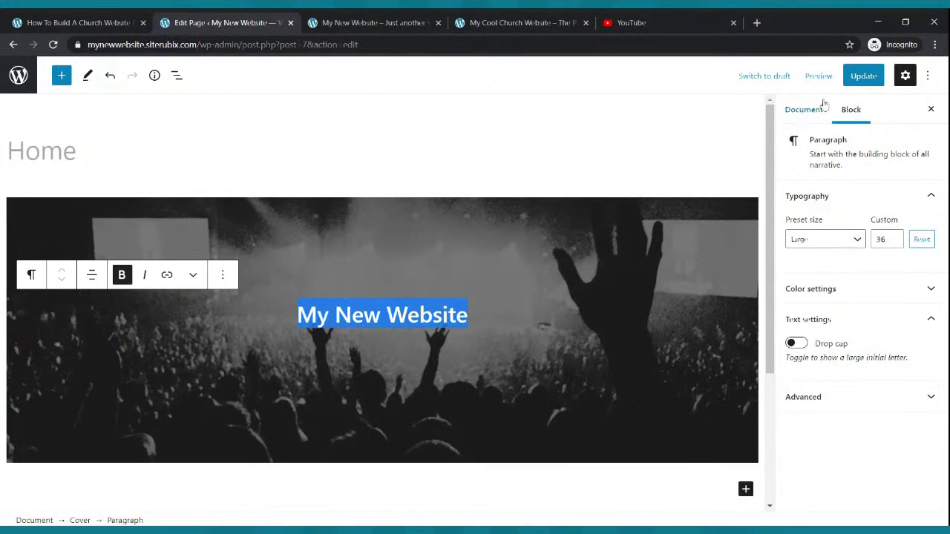
{"action": "left_click", "coordinate": [854, 80]}
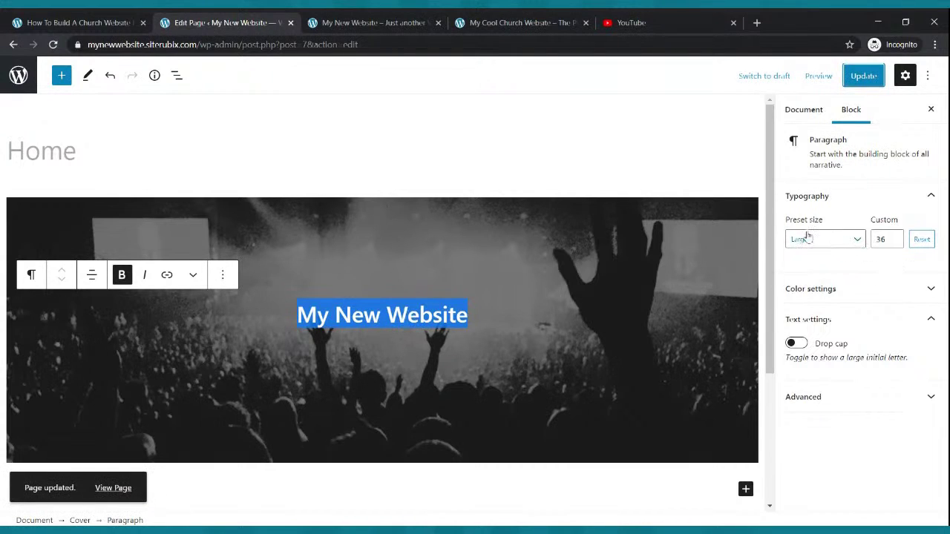
Set the title size to Huge, then custom 50, save, and reload the live page.
{"action": "left_click", "coordinate": [854, 244]}
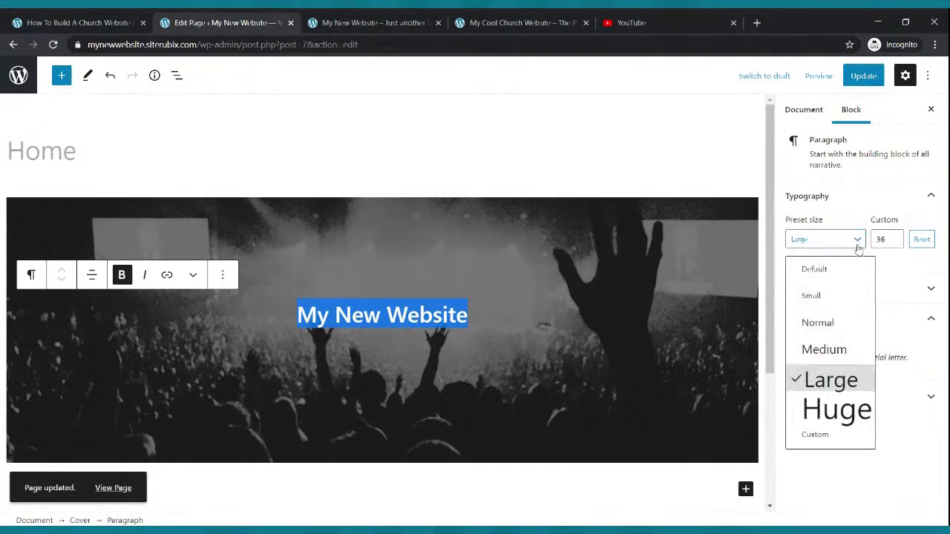
{"action": "left_click", "coordinate": [818, 407]}
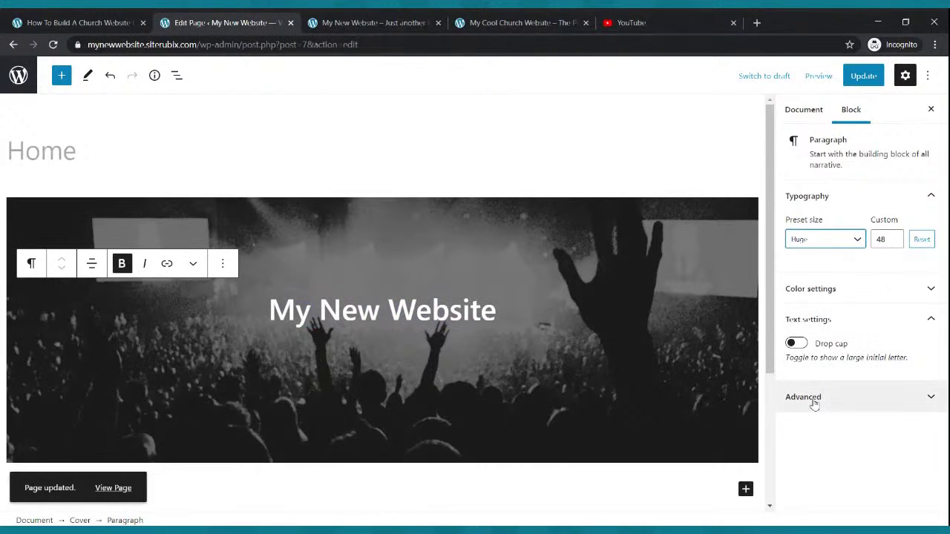
{"action": "left_click", "coordinate": [896, 241]}
{"action": "left_click", "coordinate": [896, 242]}
{"action": "left_click", "coordinate": [896, 241]}
{"action": "left_click", "coordinate": [896, 241]}
{"action": "left_click", "coordinate": [896, 242]}
{"action": "left_click", "coordinate": [896, 242]}
{"action": "left_click", "coordinate": [895, 245]}
{"action": "left_click", "coordinate": [895, 245]}
{"action": "left_click", "coordinate": [896, 245]}
{"action": "left_click", "coordinate": [896, 244]}
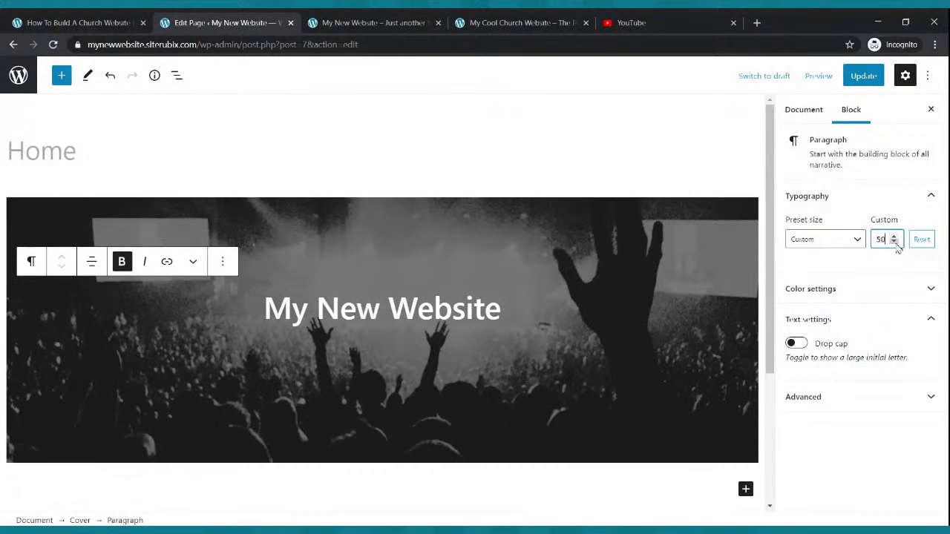
{"action": "left_click", "coordinate": [864, 76]}
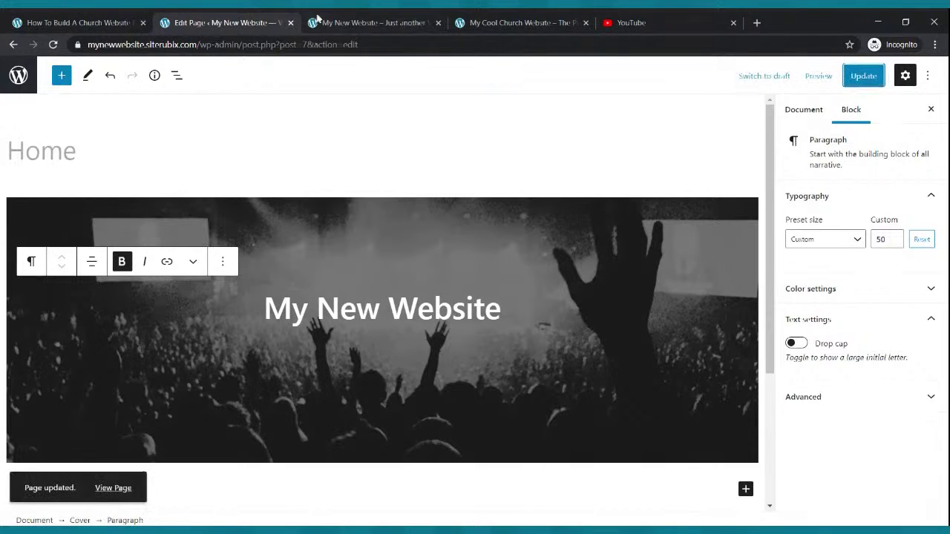
{"action": "left_click", "coordinate": [372, 22]}
{"action": "left_click", "coordinate": [52, 45]}
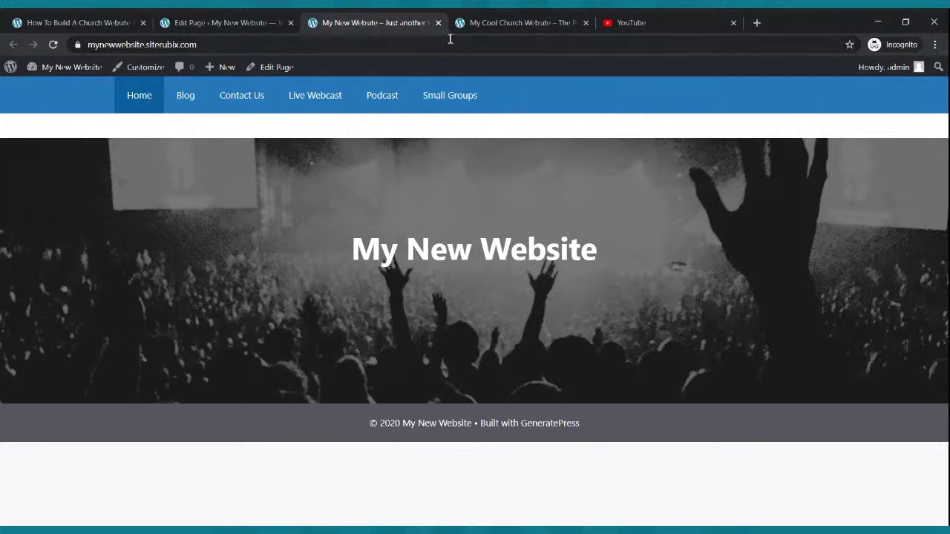
Below the title, type 'Join us every Sunday Morning at 9:00am for Our Live Webcast'.
{"action": "left_click", "coordinate": [475, 21]}
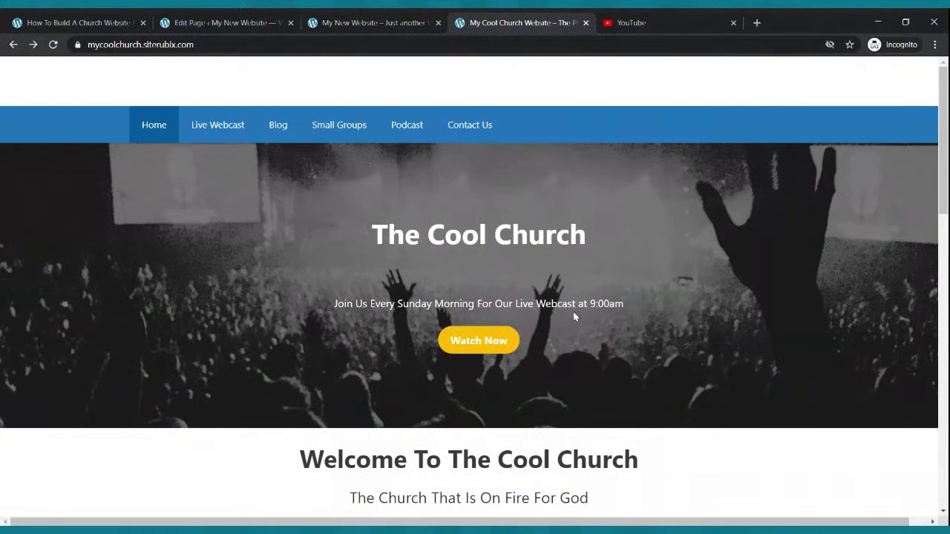
{"action": "left_click", "coordinate": [251, 21]}
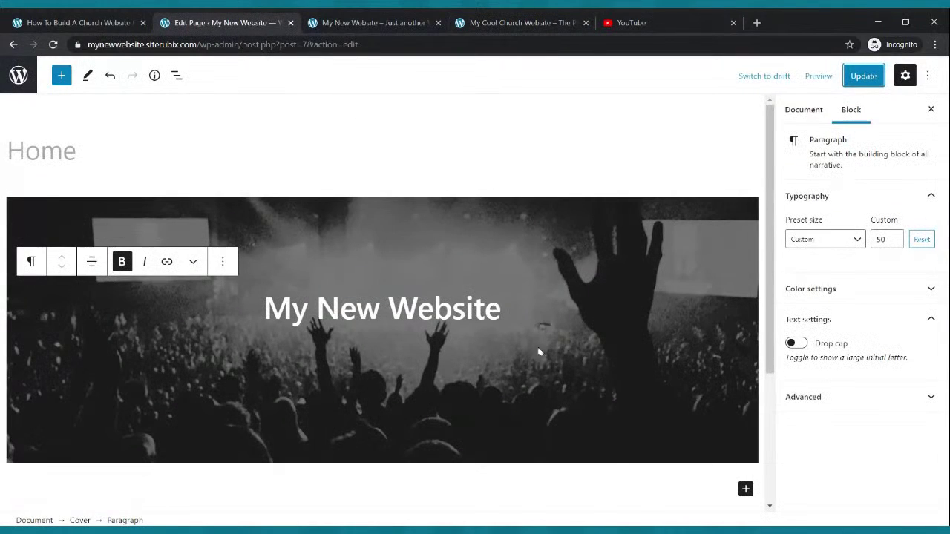
{"action": "left_click", "coordinate": [515, 315]}
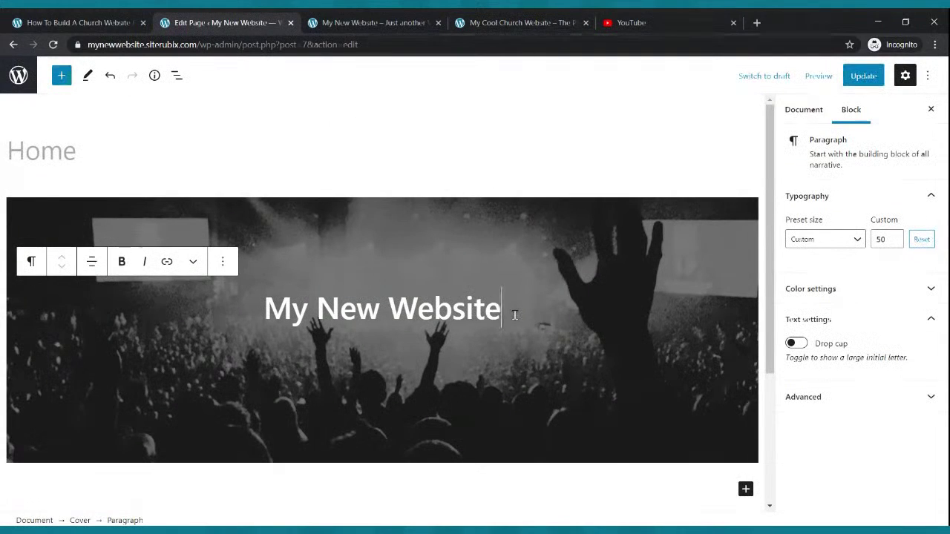
{"action": "key", "text": "Return"}
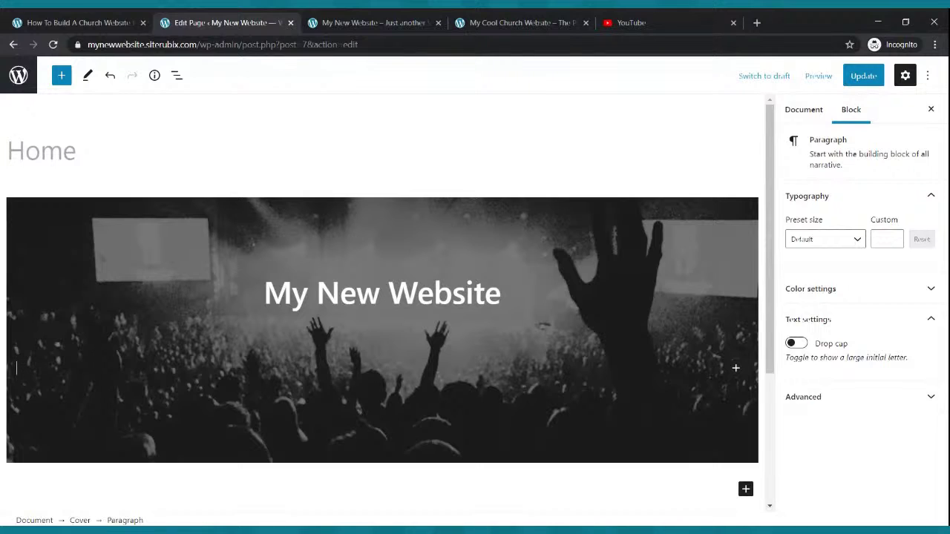
{"action": "type", "text": "Join us every Sunday Morning for ou"}
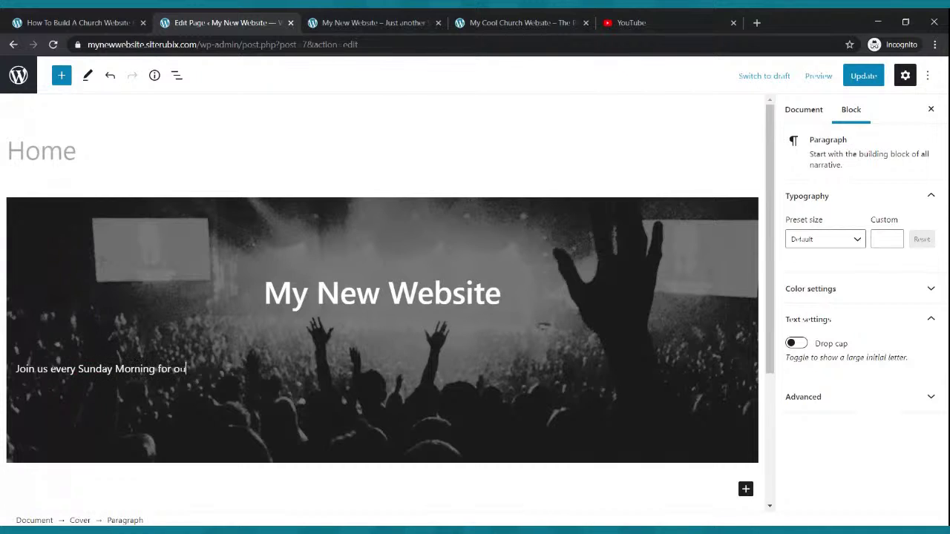
{"action": "type", "text": "r Live WEb"}
{"action": "key", "text": "BackSpace"}
{"action": "key", "text": "BackSpace"}
{"action": "key", "text": "BackSpace"}
{"action": "key", "text": "BackSpace"}
{"action": "key", "text": "BackSpace"}
{"action": "key", "text": "BackSpace"}
{"action": "key", "text": "BackSpace"}
{"action": "key", "text": "BackSpace"}
{"action": "key", "text": "BackSpace"}
{"action": "key", "text": "BackSpace"}
{"action": "key", "text": "BackSpace"}
{"action": "key", "text": "BackSpace"}
{"action": "type", "text": "0am for Our Live Websit"}
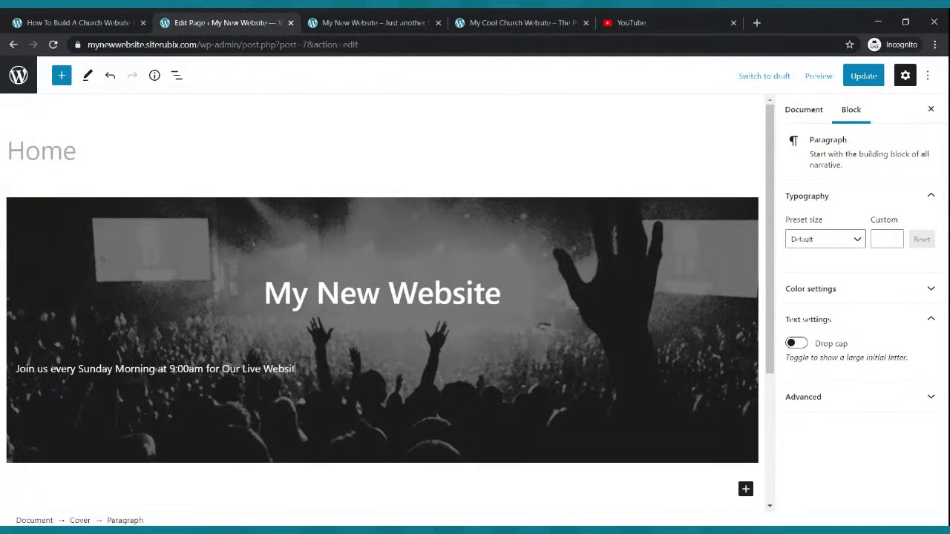
{"action": "type", "text": "ca"}
Center-align the subtitle text.
{"action": "left_click", "coordinate": [204, 369]}
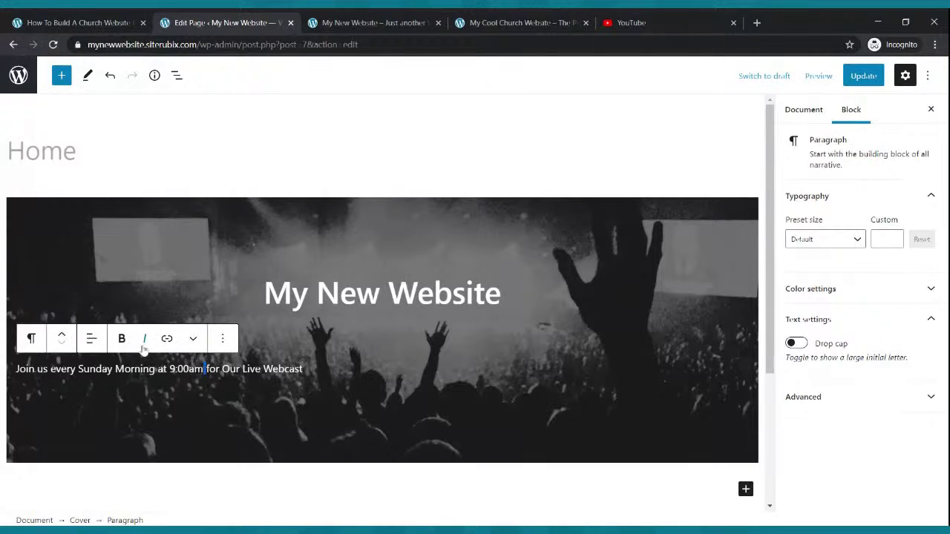
{"action": "left_click", "coordinate": [91, 340]}
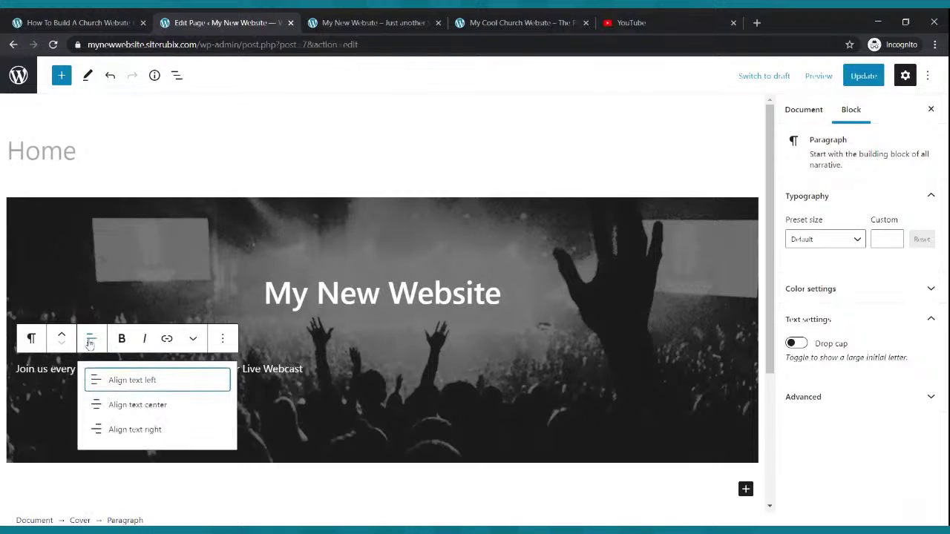
{"action": "left_click", "coordinate": [110, 411]}
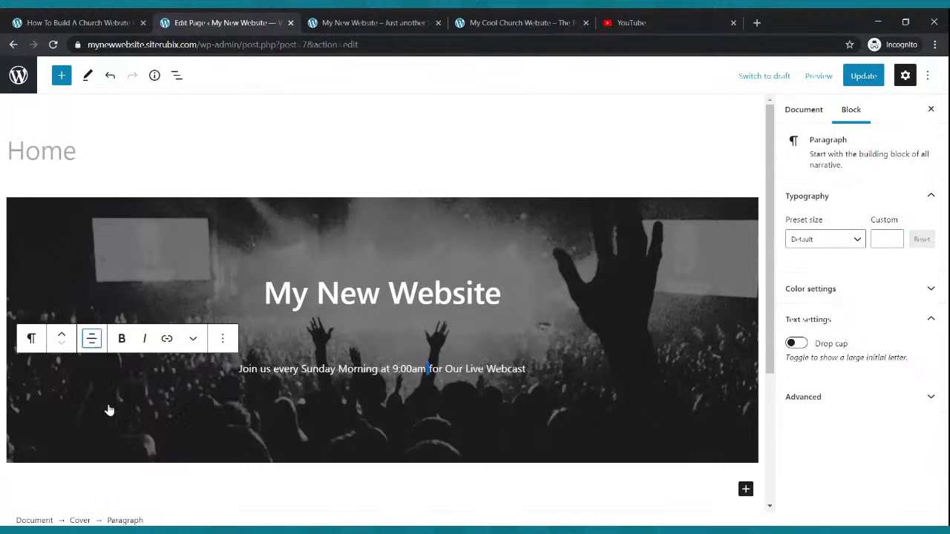
Set the subtitle's font size to the Medium preset, then raise it to custom 24.
{"action": "left_click", "coordinate": [526, 389]}
{"action": "left_click_drag", "start_coordinate": [528, 369], "coordinate": [237, 369]}
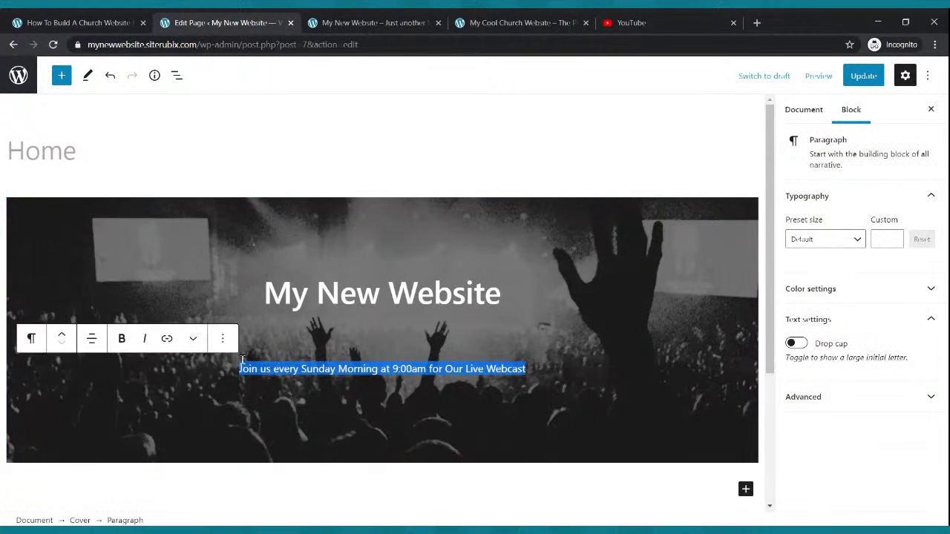
{"action": "left_click", "coordinate": [853, 242]}
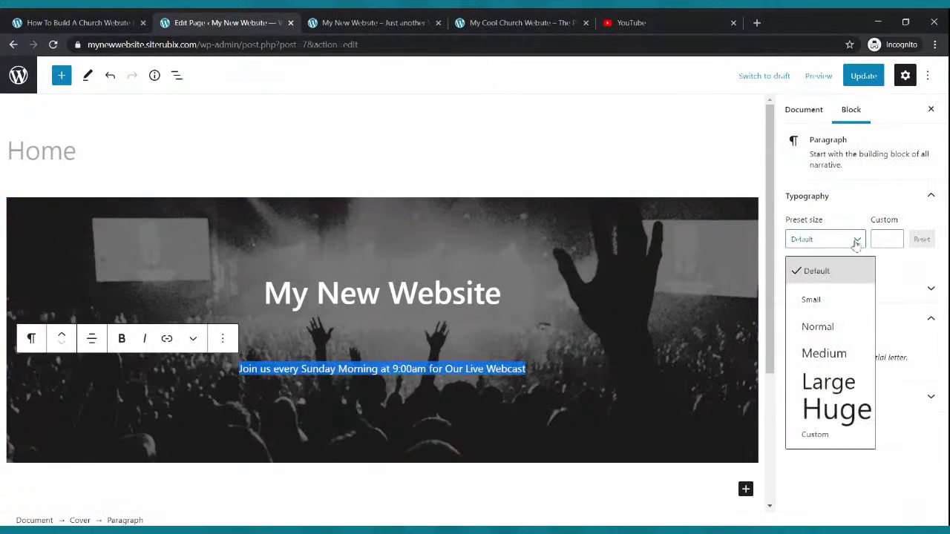
{"action": "left_click", "coordinate": [822, 353]}
{"action": "left_click", "coordinate": [894, 236]}
{"action": "left_click", "coordinate": [894, 236]}
{"action": "left_click", "coordinate": [893, 236]}
{"action": "left_click", "coordinate": [894, 237]}
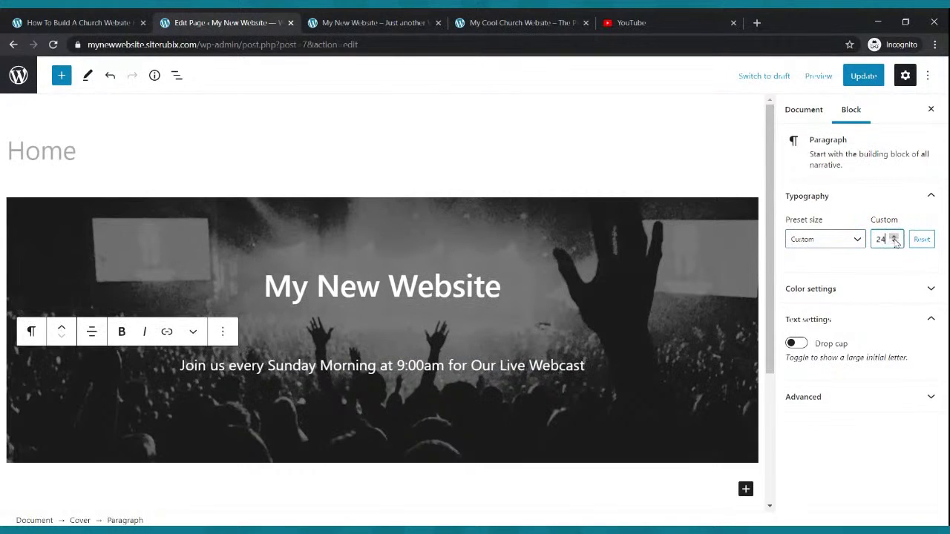
Update the page and reload the live home page to check the subtitle.
{"action": "left_click", "coordinate": [646, 265]}
{"action": "left_click", "coordinate": [863, 76]}
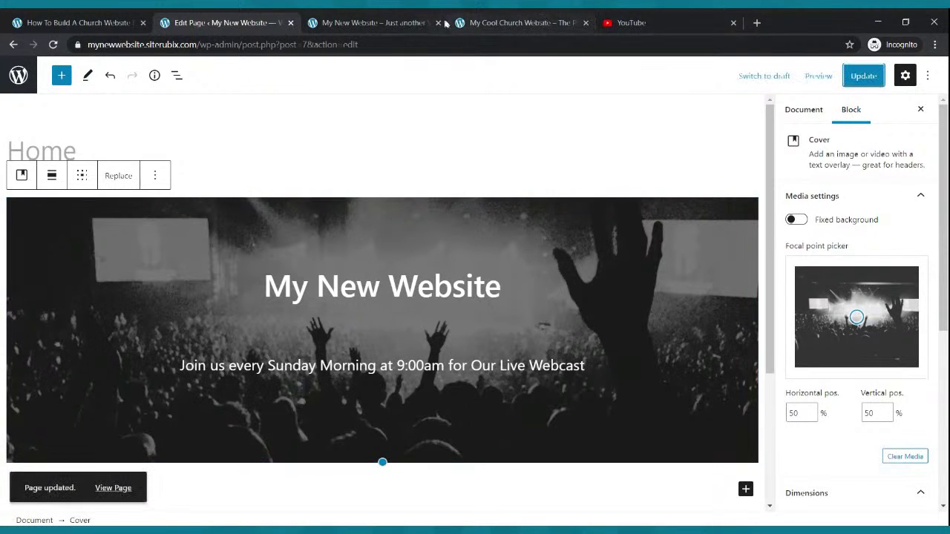
{"action": "left_click", "coordinate": [429, 23]}
{"action": "left_click", "coordinate": [53, 44]}
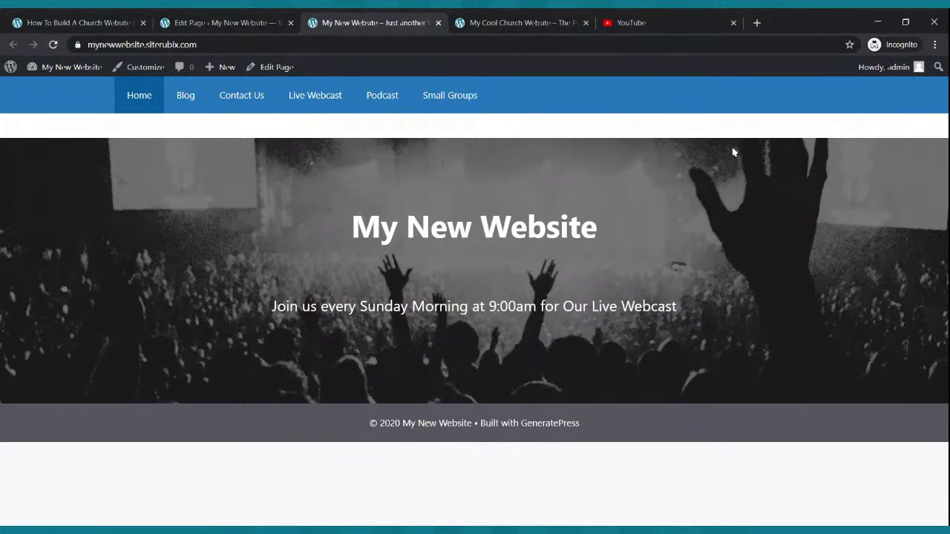
After comparing with the reference site, add an empty block after the subtitle in the cover.
{"action": "left_click", "coordinate": [528, 21]}
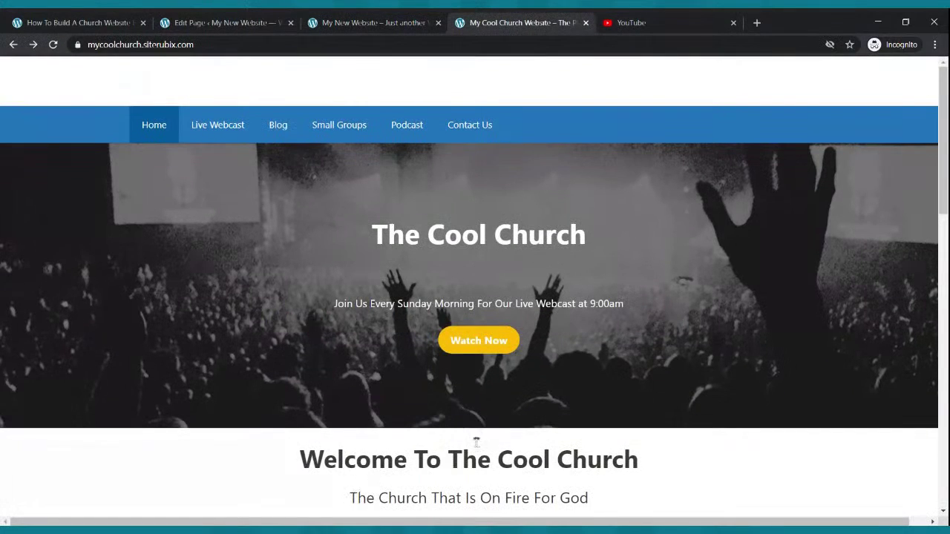
{"action": "left_click", "coordinate": [226, 23]}
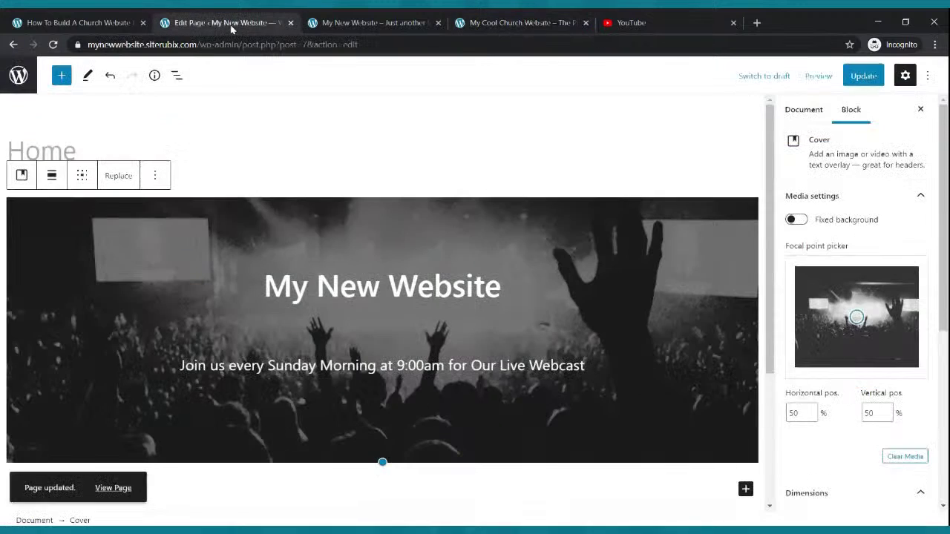
{"action": "left_click", "coordinate": [598, 364]}
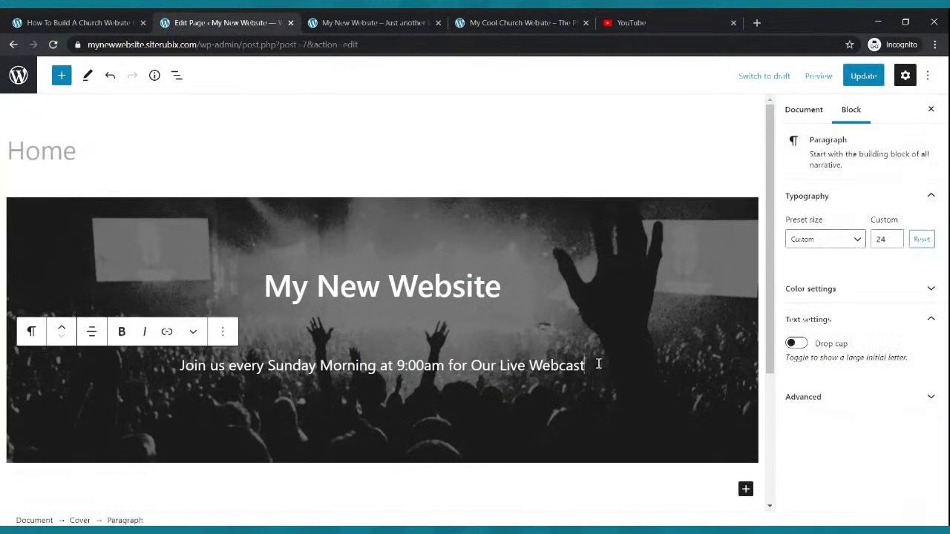
{"action": "key", "text": "Return"}
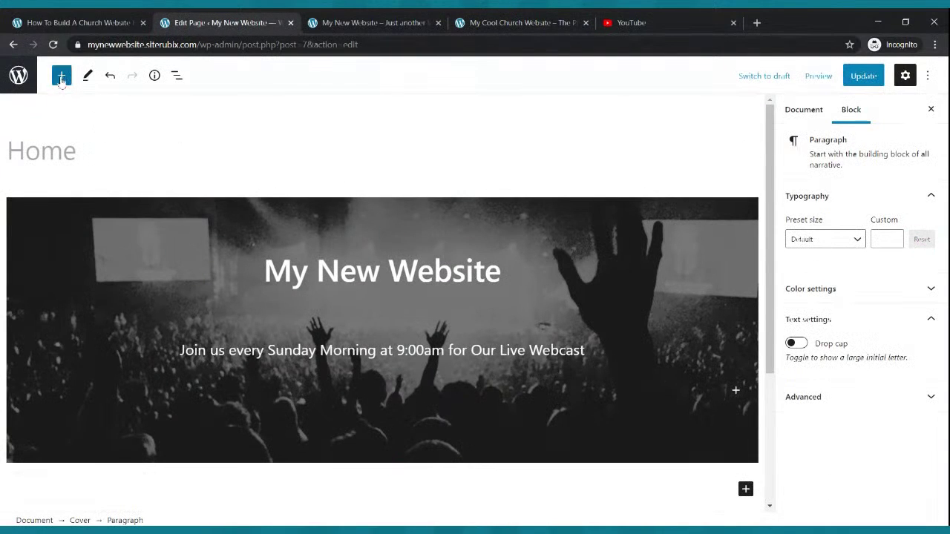
Insert a Buttons block in the cover with the label 'Watch Live Now'.
{"action": "left_click", "coordinate": [61, 76]}
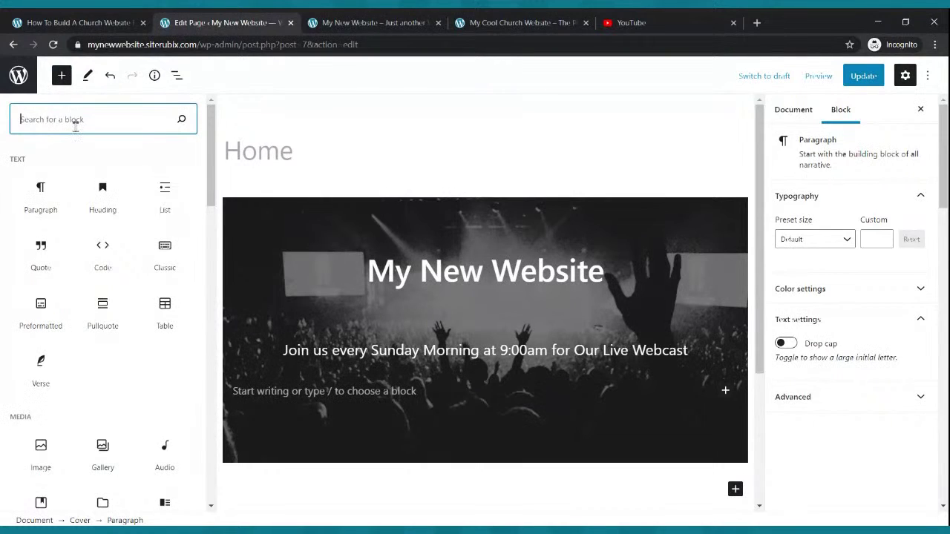
{"action": "type", "text": "button"}
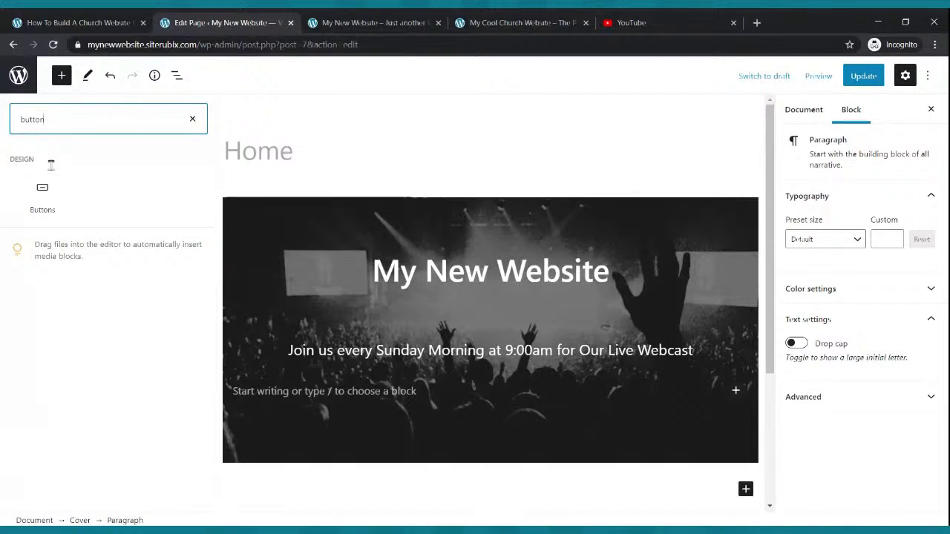
{"action": "left_click", "coordinate": [43, 189]}
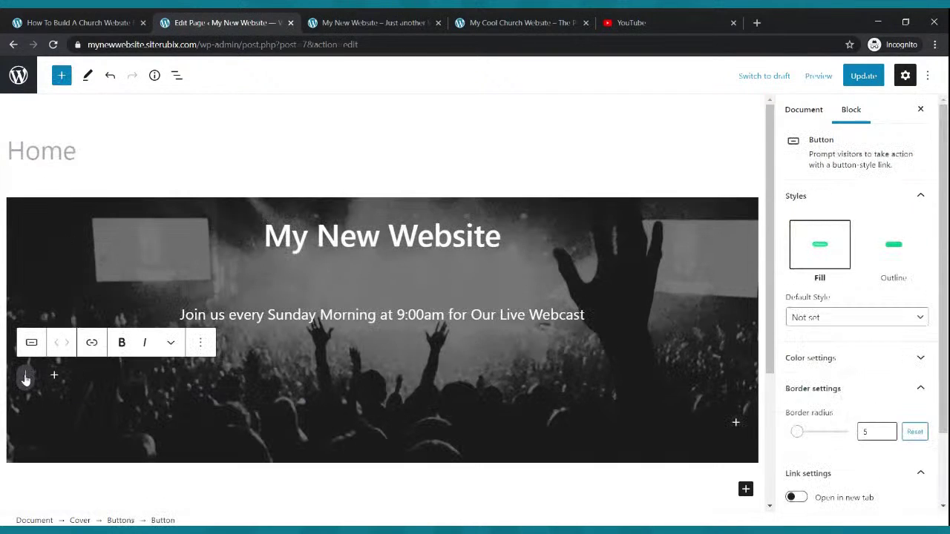
{"action": "type", "text": "W"}
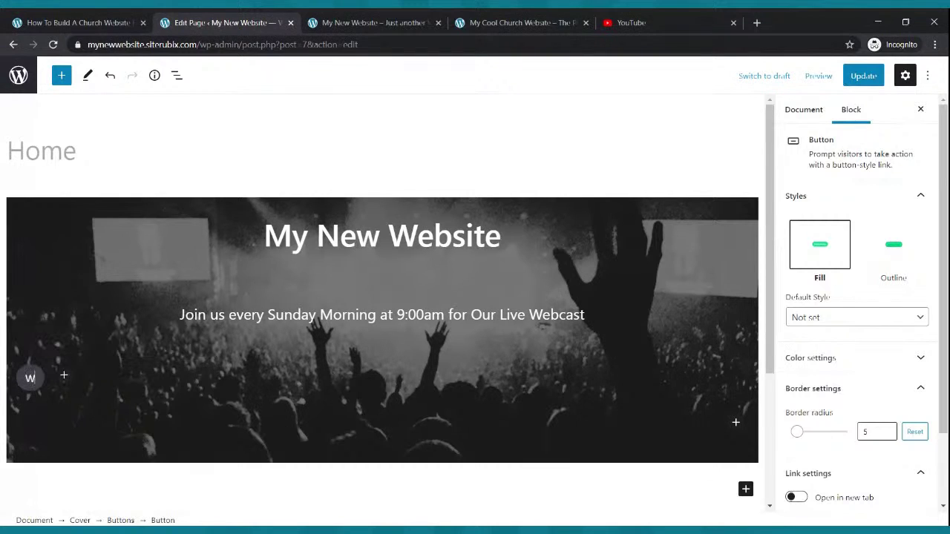
{"action": "type", "text": "atch Lie"}
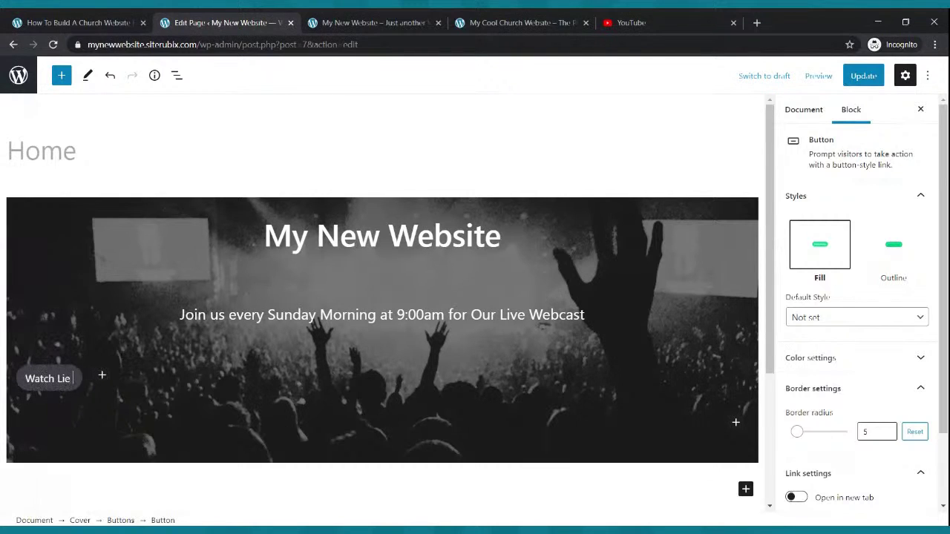
{"action": "key", "text": "BackSpace"}
{"action": "type", "text": "ve Now"}
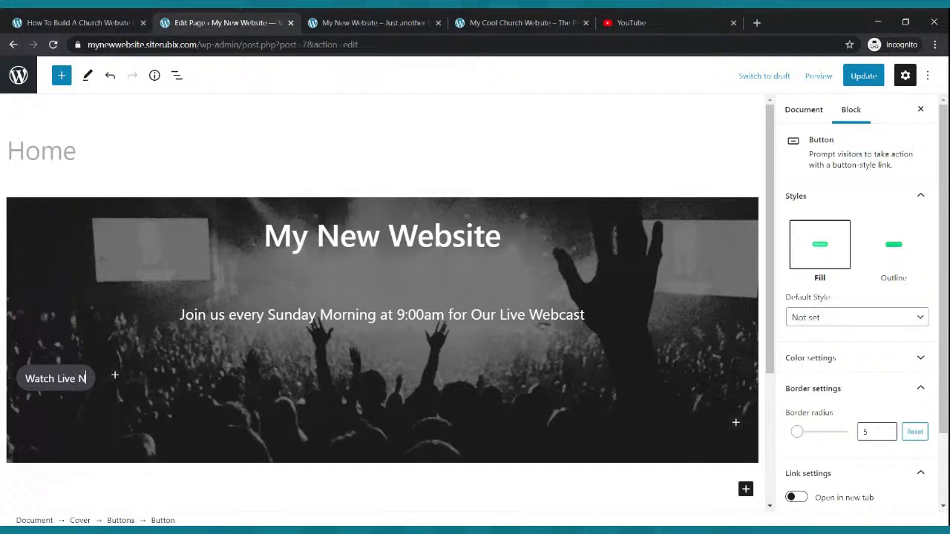
Center the button group within the cover and update the page.
{"action": "left_click", "coordinate": [117, 394]}
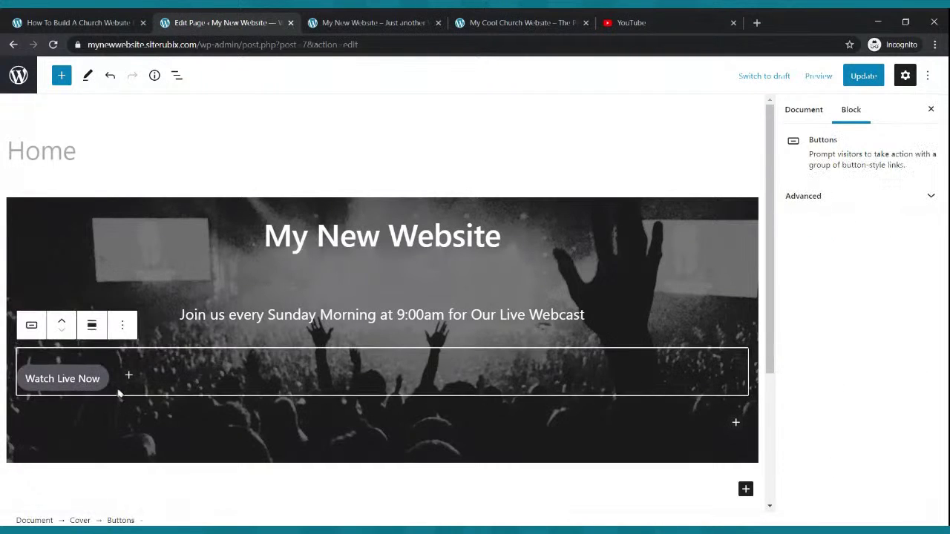
{"action": "left_click", "coordinate": [91, 328]}
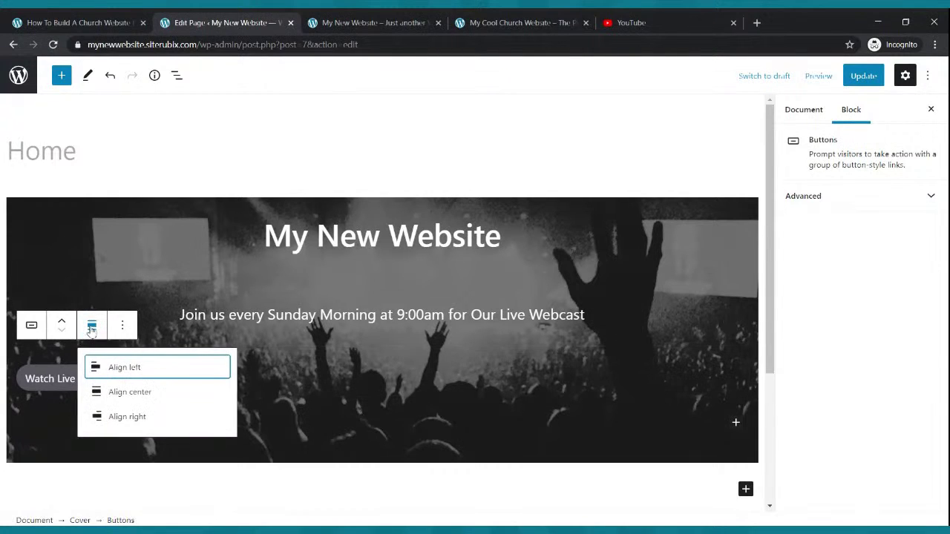
{"action": "left_click", "coordinate": [117, 393]}
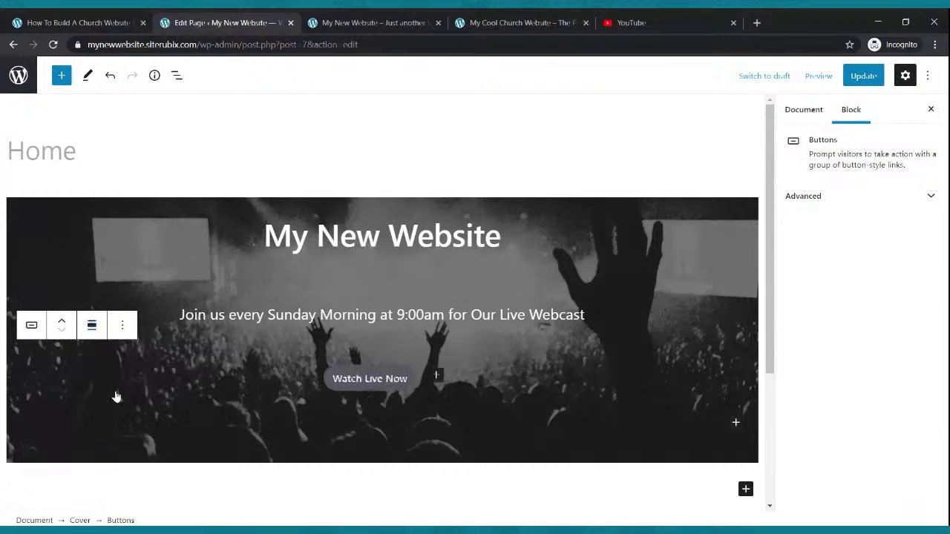
{"action": "left_click", "coordinate": [863, 75]}
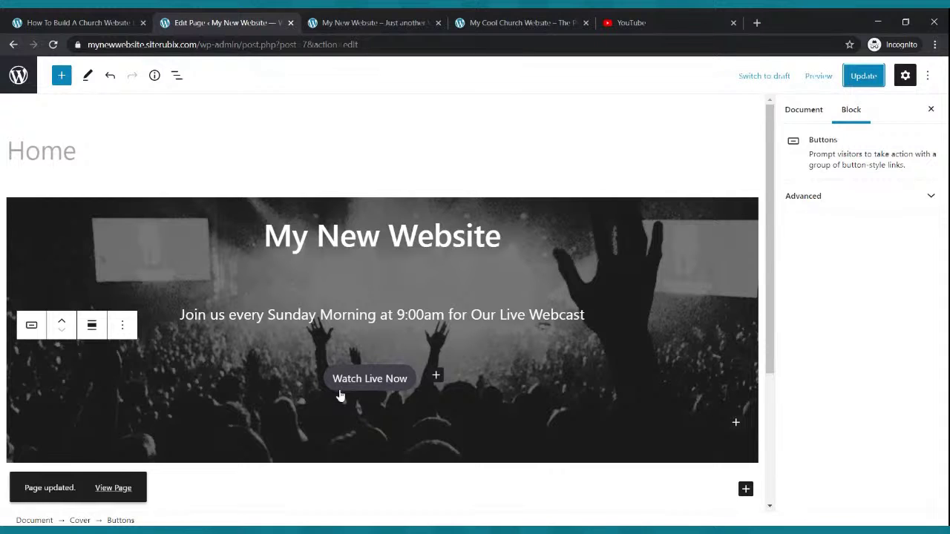
{"action": "left_click", "coordinate": [339, 391]}
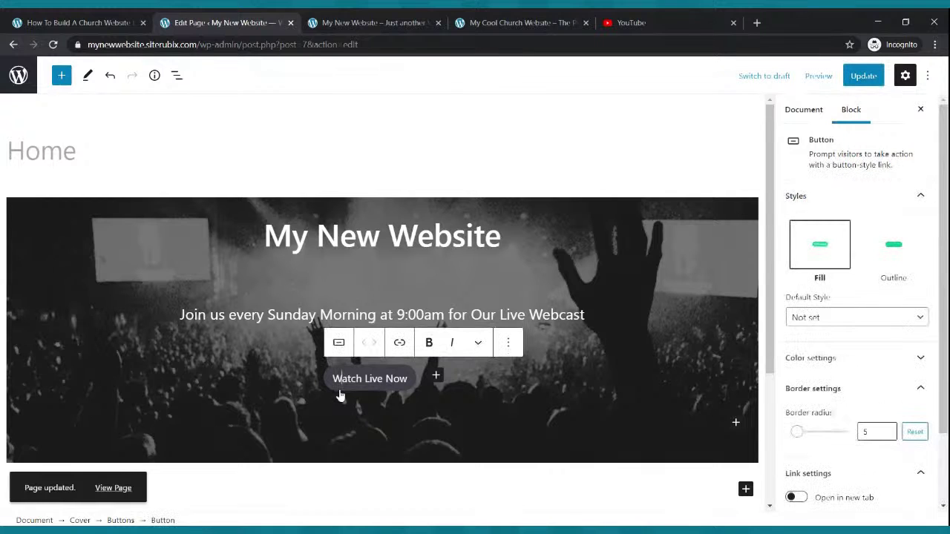
Give the button white text and a yellow background, then update the page.
{"action": "left_click", "coordinate": [817, 361]}
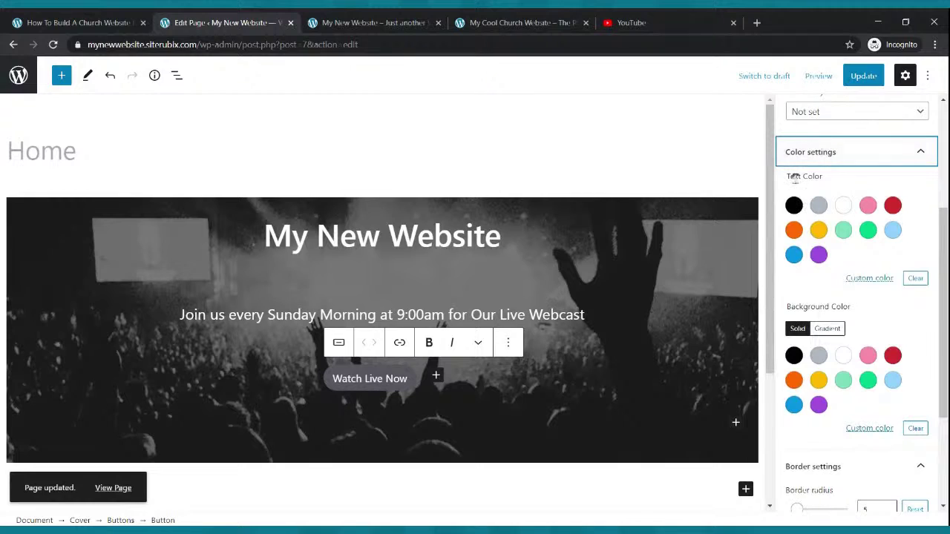
{"action": "left_click", "coordinate": [844, 208]}
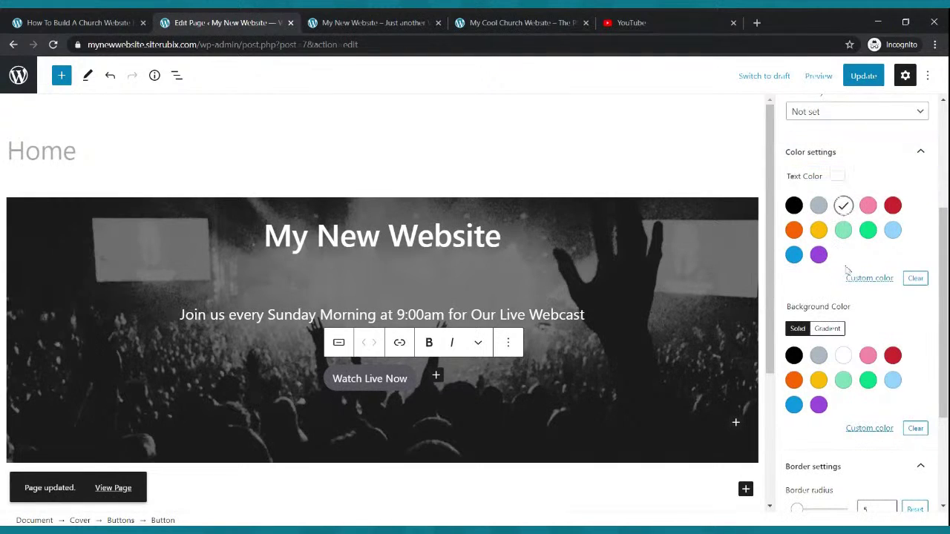
{"action": "left_click", "coordinate": [819, 382]}
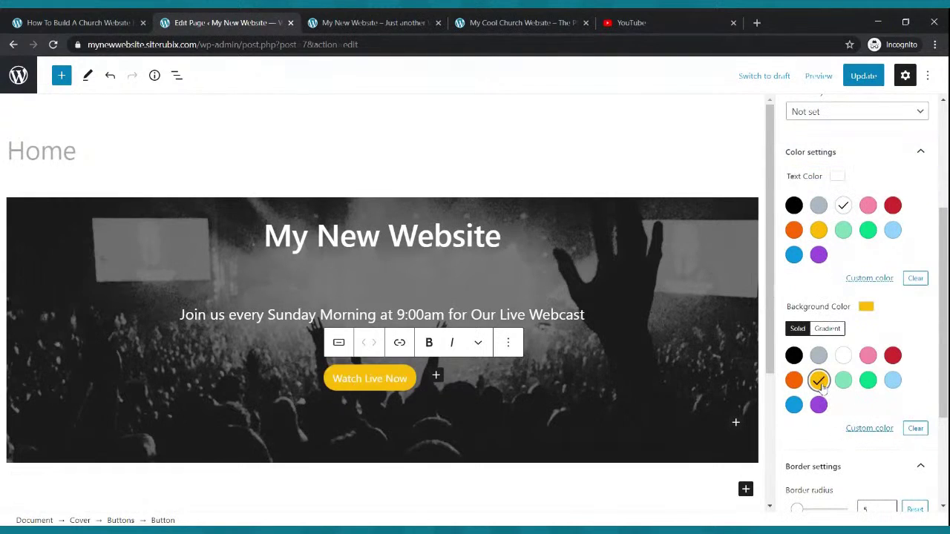
{"action": "left_click", "coordinate": [864, 76]}
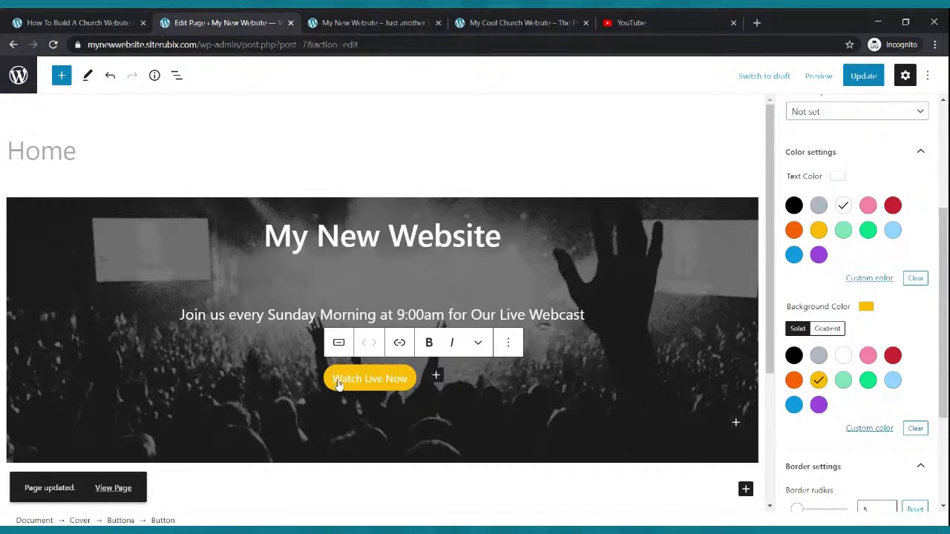
Make the 'Watch Live Now' label bold, update, and view the live home page.
{"action": "left_click_drag", "start_coordinate": [335, 381], "coordinate": [410, 389]}
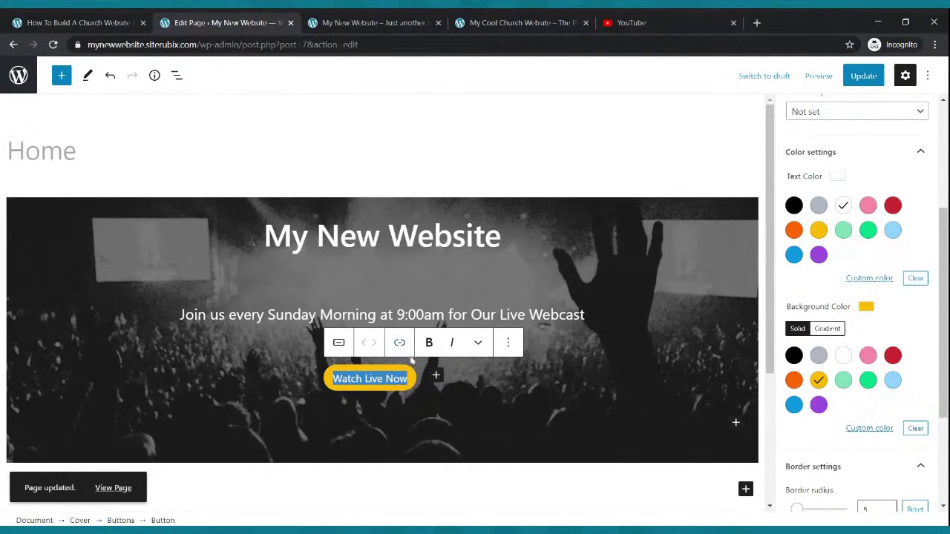
{"action": "left_click", "coordinate": [427, 344]}
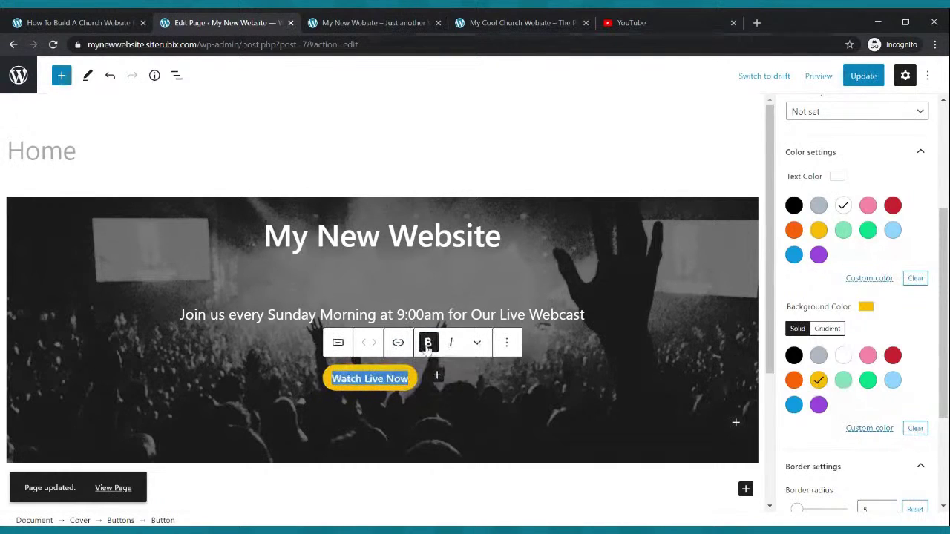
{"action": "left_click", "coordinate": [864, 76]}
{"action": "scroll", "coordinate": [906, 217], "scroll_direction": "up", "scroll_amount": 2}
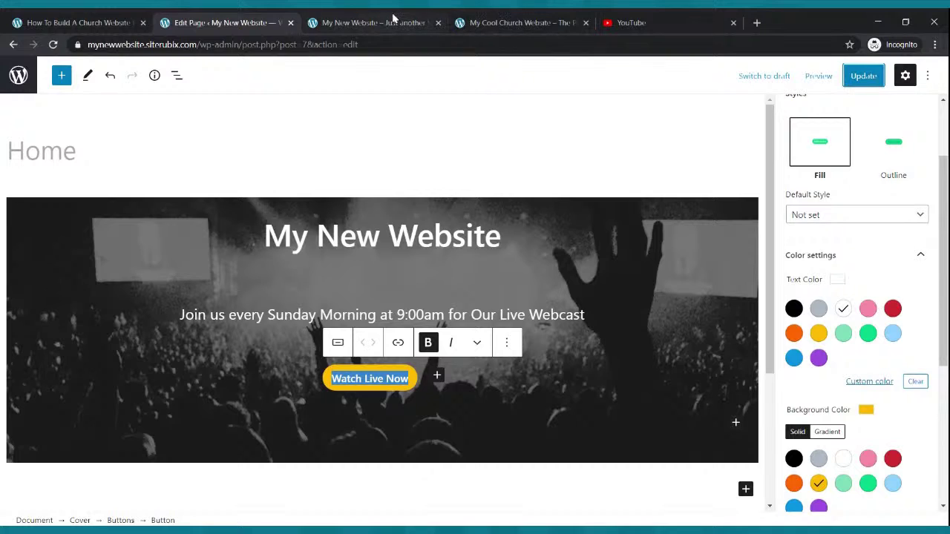
{"action": "left_click", "coordinate": [357, 28]}
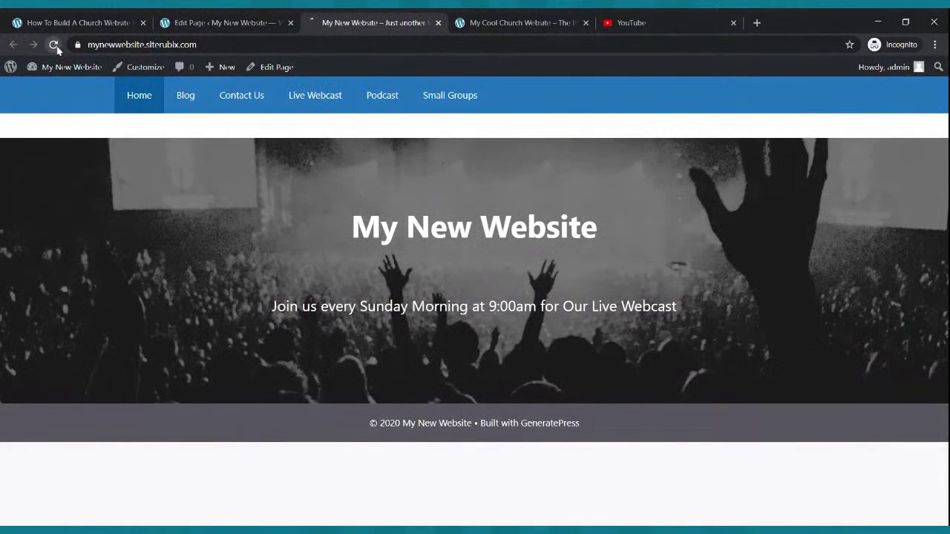
{"action": "left_click", "coordinate": [53, 44]}
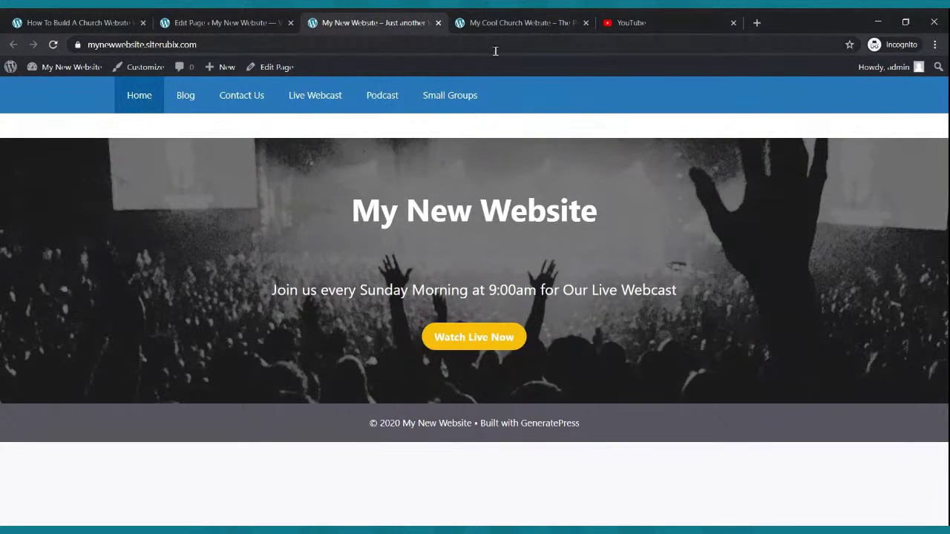
{"action": "left_click", "coordinate": [512, 22]}
{"action": "scroll", "coordinate": [510, 180], "scroll_direction": "down", "scroll_amount": 4}
{"action": "scroll", "coordinate": [512, 178], "scroll_direction": "up", "scroll_amount": 4}
{"action": "scroll", "coordinate": [430, 193], "scroll_direction": "down", "scroll_amount": 2}
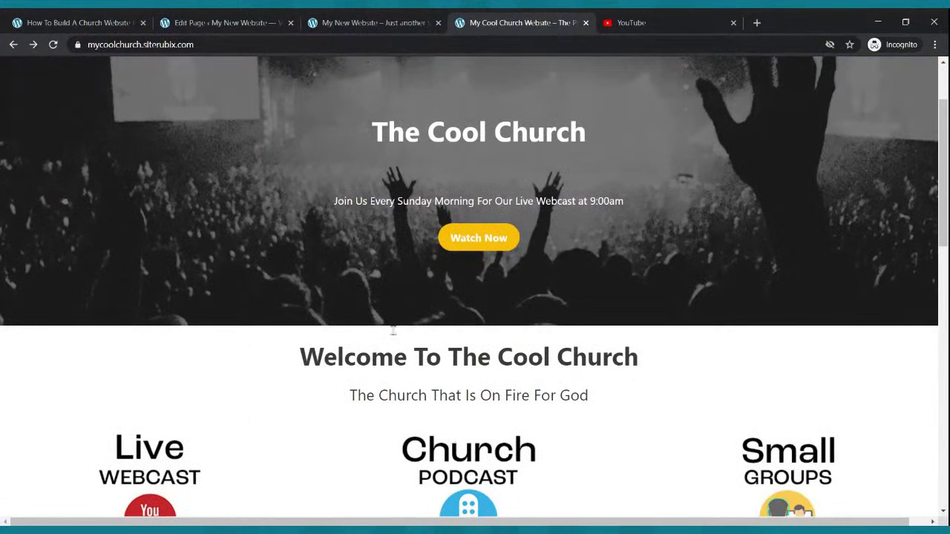
{"action": "left_click", "coordinate": [175, 21]}
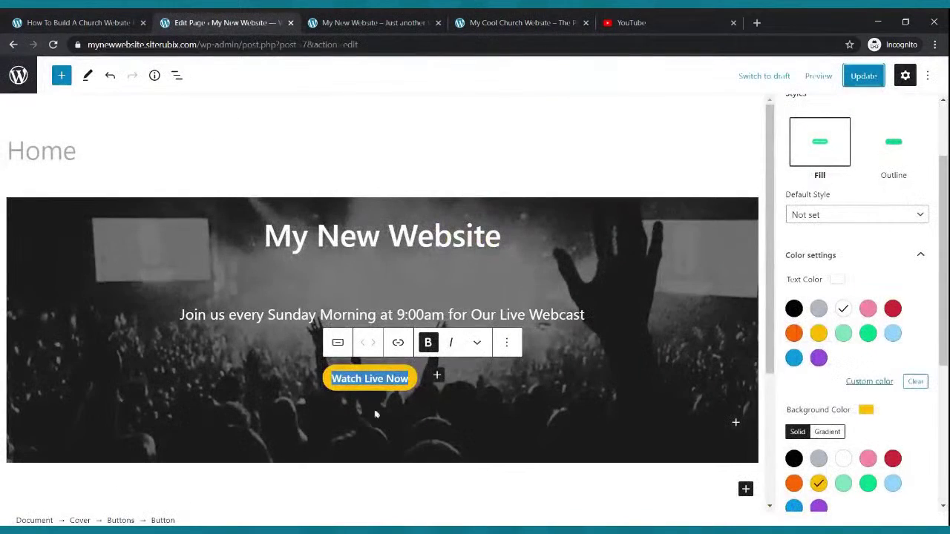
Insert a Paragraph block below the cover and start typing with 'W'.
{"action": "left_click", "coordinate": [418, 480]}
{"action": "scroll", "coordinate": [604, 354], "scroll_direction": "down", "scroll_amount": 3}
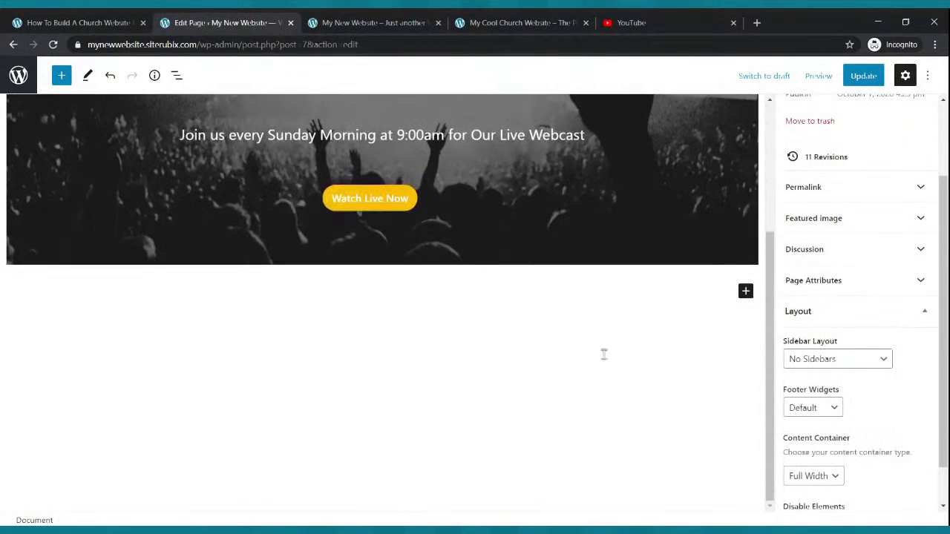
{"action": "left_click", "coordinate": [746, 292]}
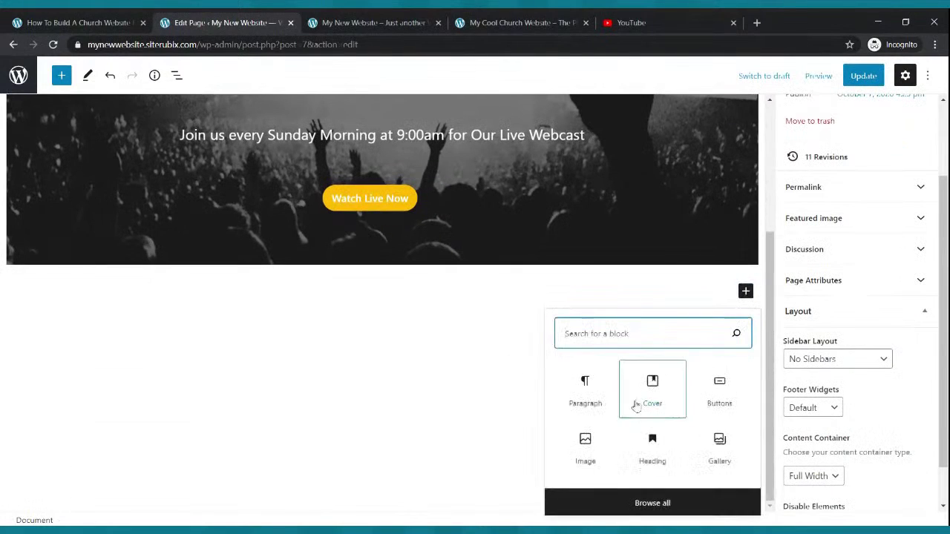
{"action": "type", "text": "paragraph"}
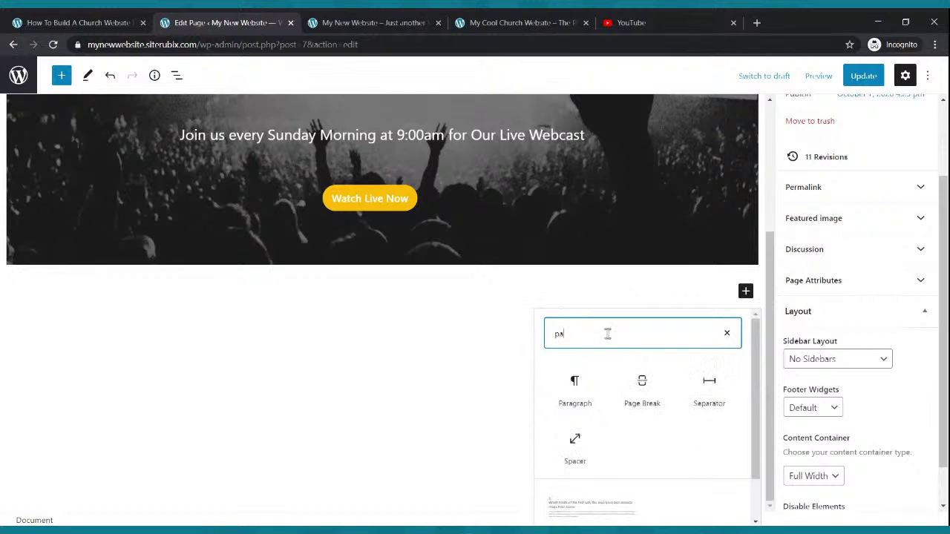
{"action": "left_click", "coordinate": [582, 390]}
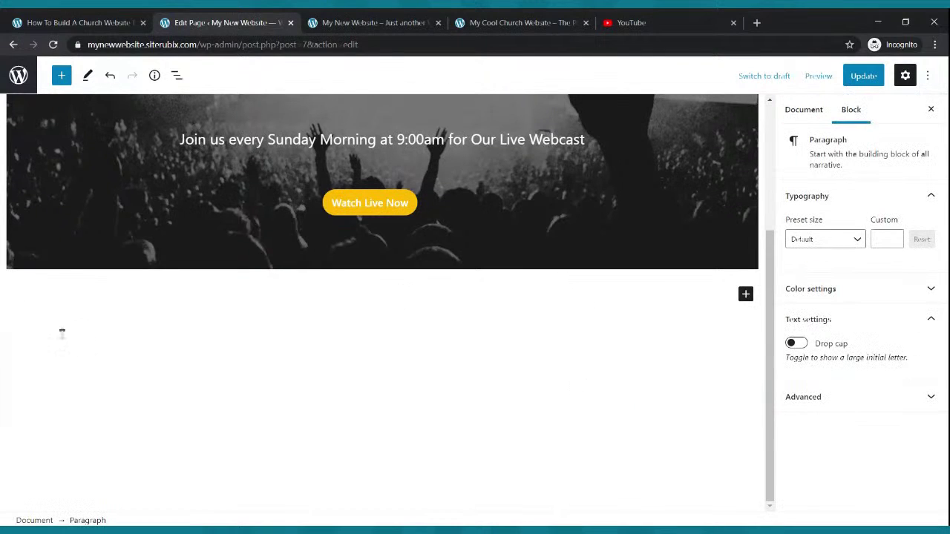
{"action": "type", "text": "Welcome To Our Church Website"}
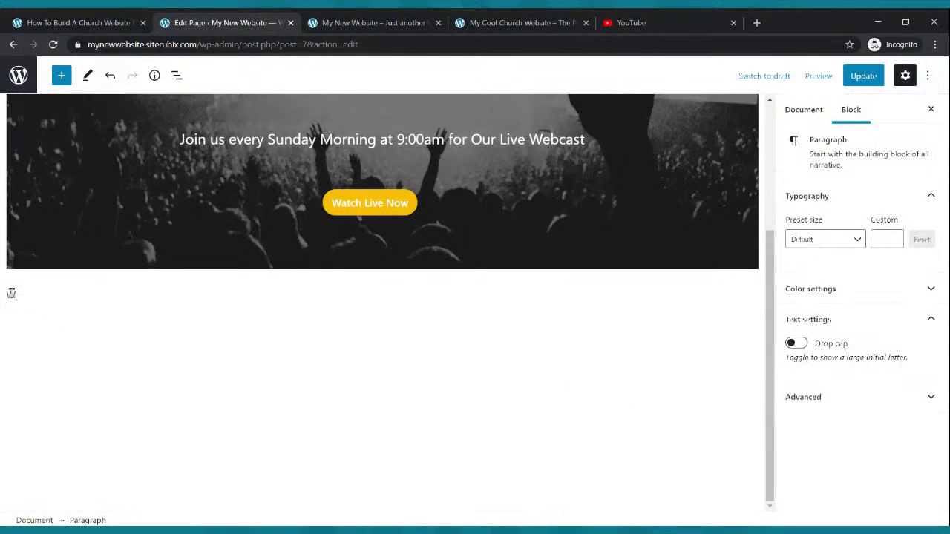
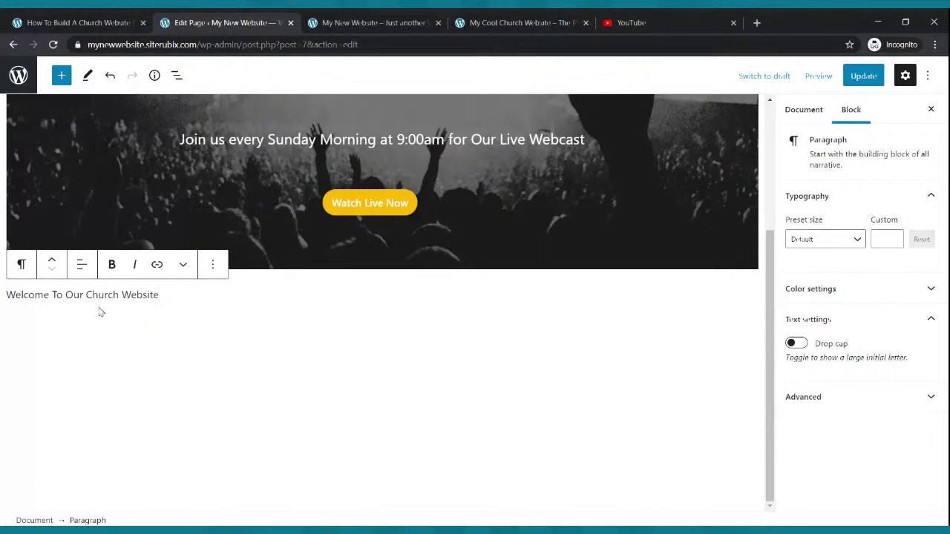
Make the 'Welcome To Our Church Website' line bold, centred and Large.
{"action": "left_click_drag", "start_coordinate": [162, 295], "coordinate": [6, 299]}
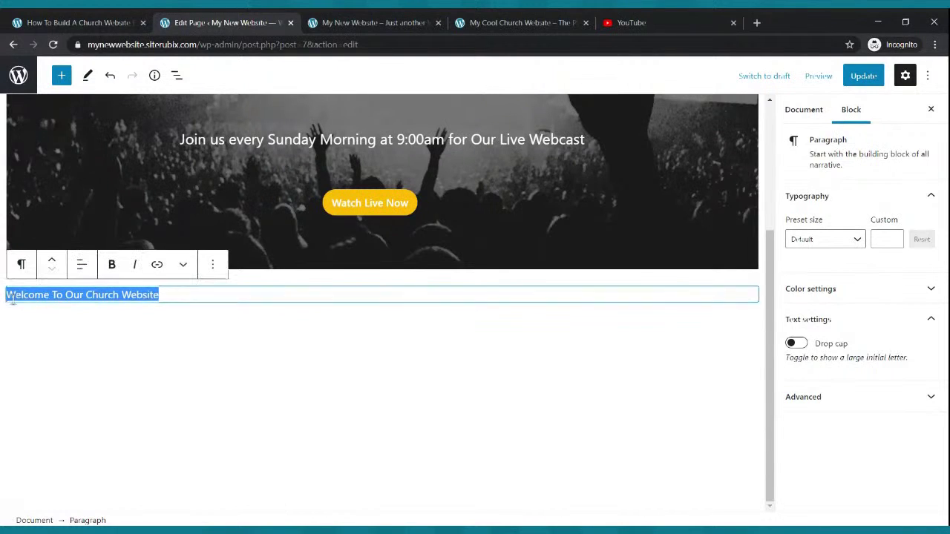
{"action": "left_click", "coordinate": [112, 267]}
{"action": "left_click", "coordinate": [82, 265]}
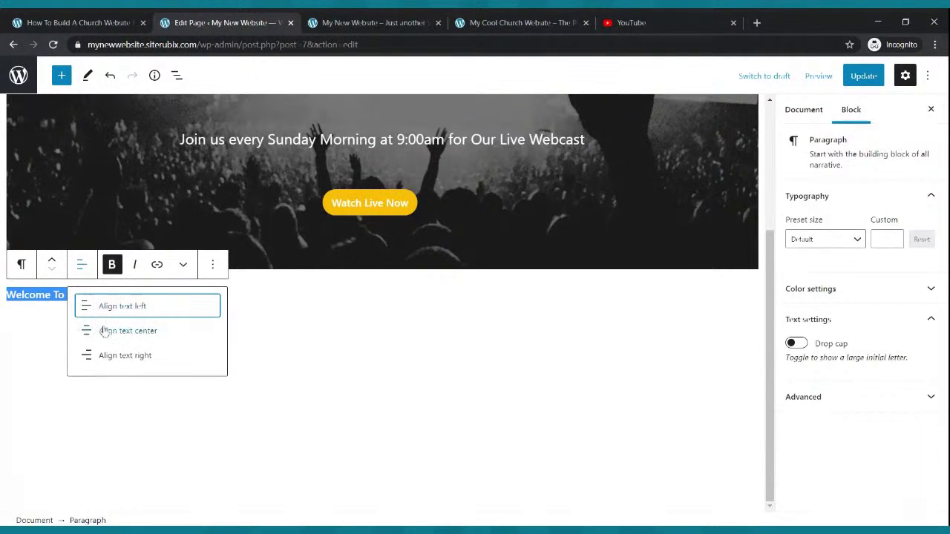
{"action": "left_click", "coordinate": [105, 331]}
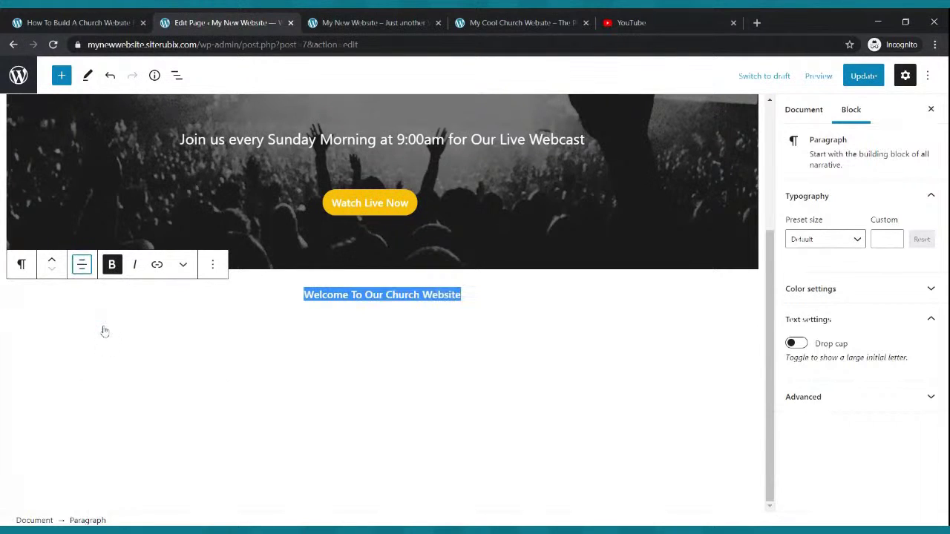
{"action": "left_click", "coordinate": [857, 239]}
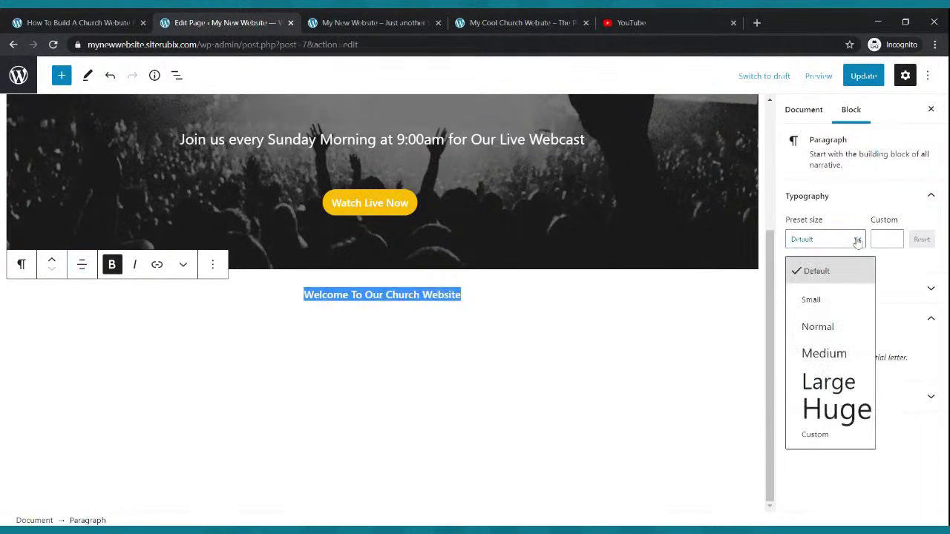
{"action": "left_click", "coordinate": [831, 382]}
{"action": "left_click", "coordinate": [578, 331]}
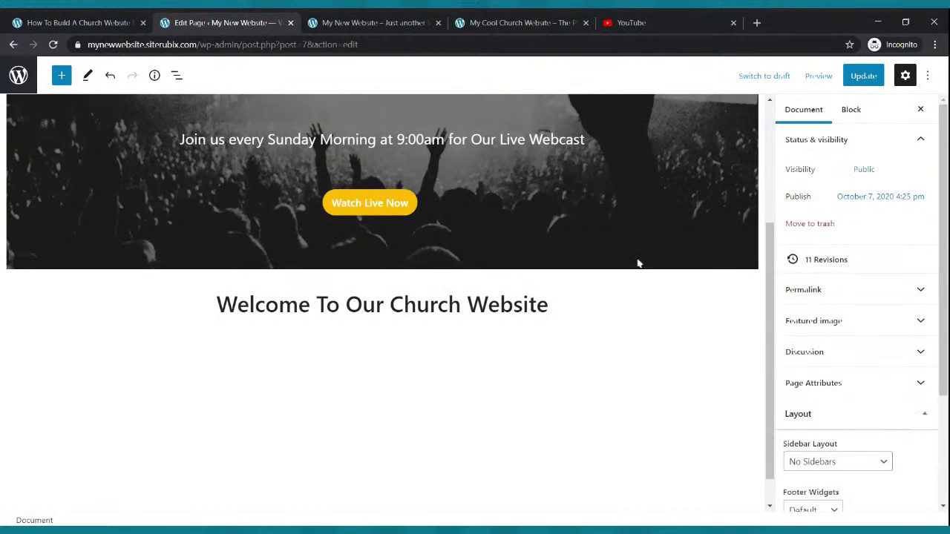
Save the page and start an empty paragraph below the welcome line.
{"action": "left_click", "coordinate": [864, 79]}
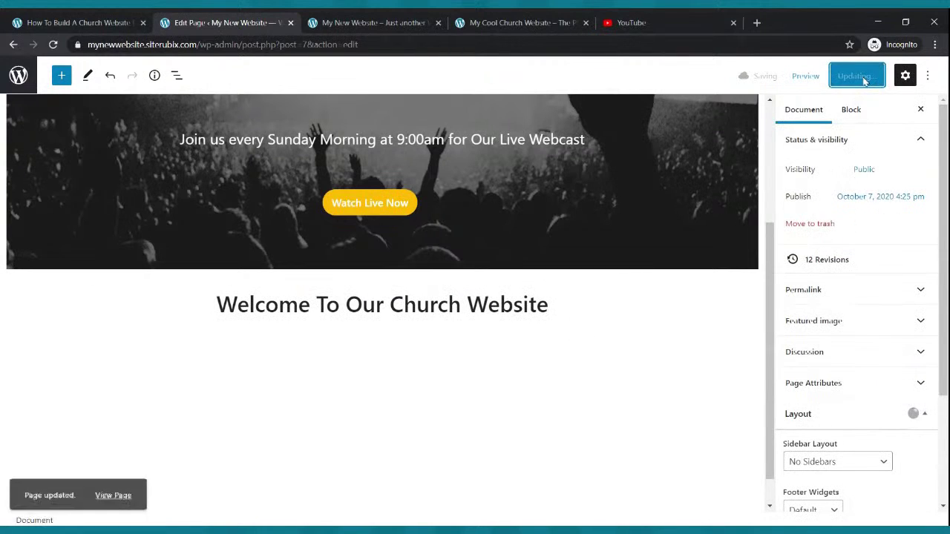
{"action": "left_click", "coordinate": [583, 306]}
{"action": "key", "text": "Return"}
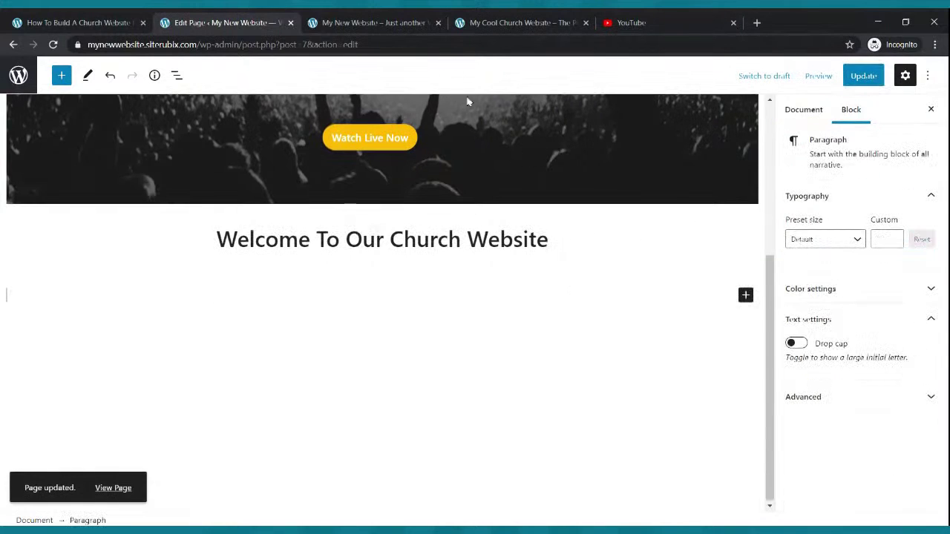
Copy 'The Church That Is On Fire For God' from the live site into the empty paragraph.
{"action": "left_click", "coordinate": [558, 236]}
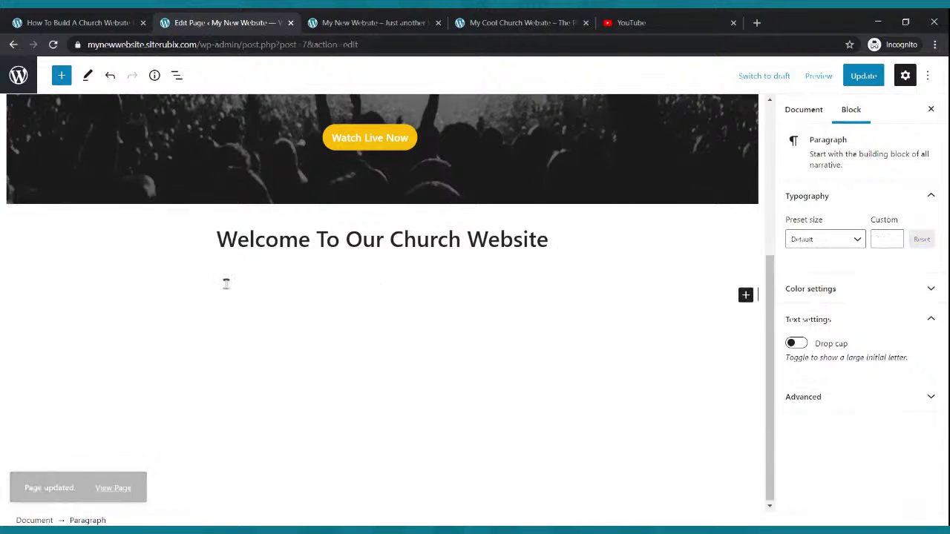
{"action": "left_click", "coordinate": [486, 21]}
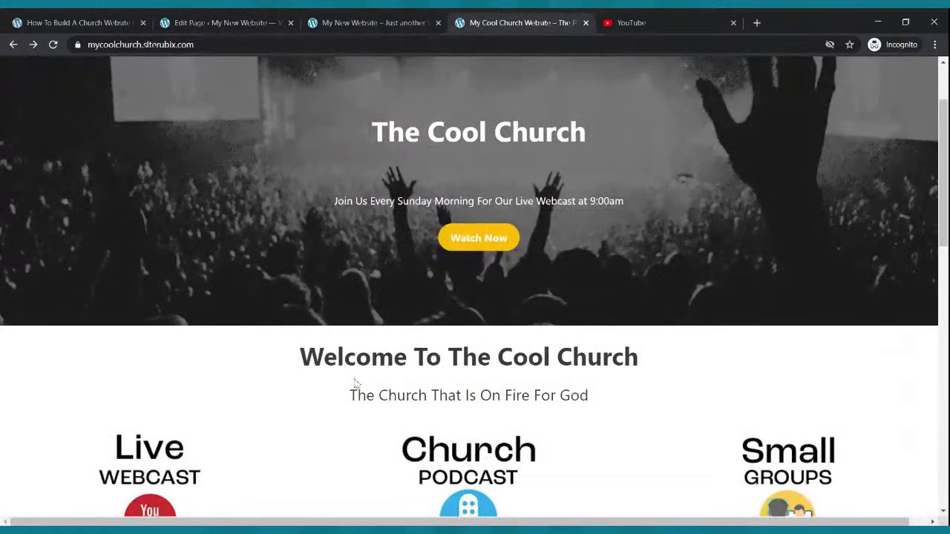
{"action": "left_click_drag", "start_coordinate": [350, 392], "coordinate": [603, 403]}
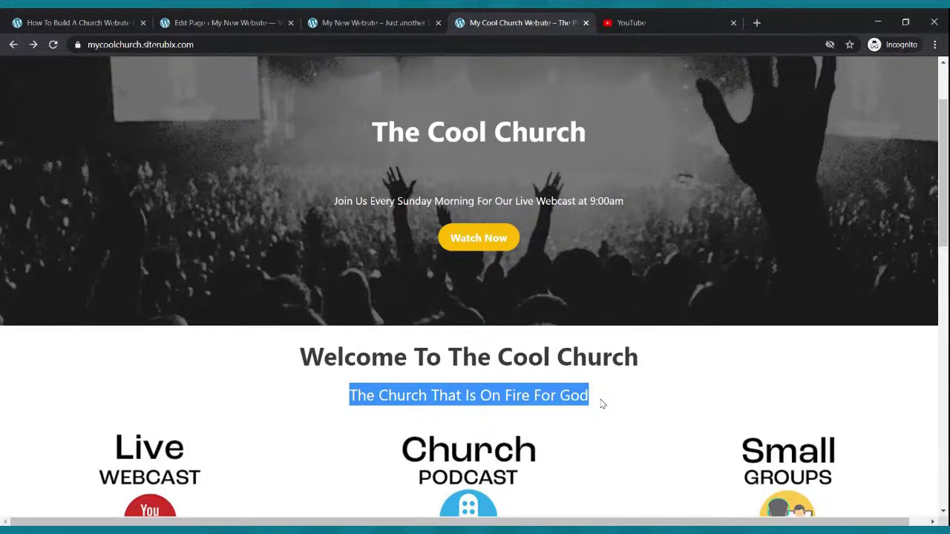
{"action": "left_click", "coordinate": [245, 22]}
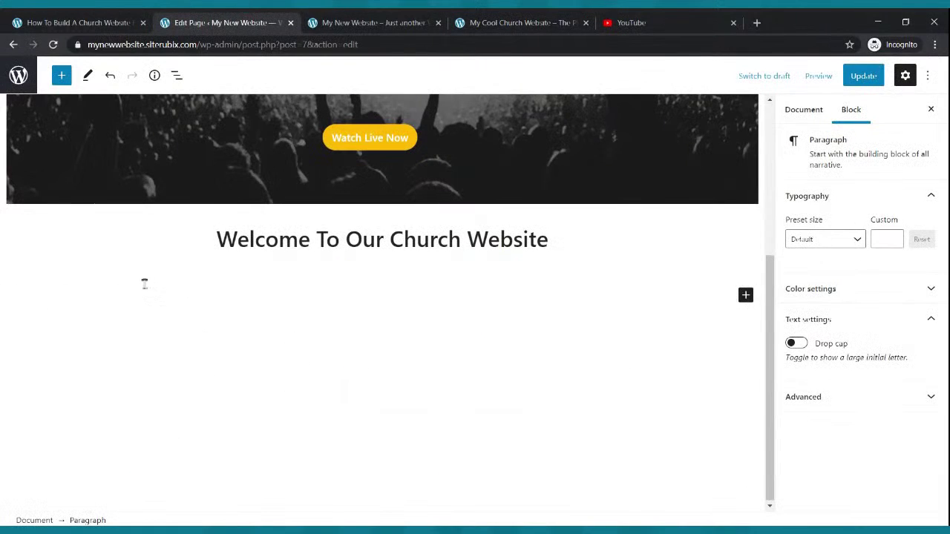
{"action": "key", "text": "Up"}
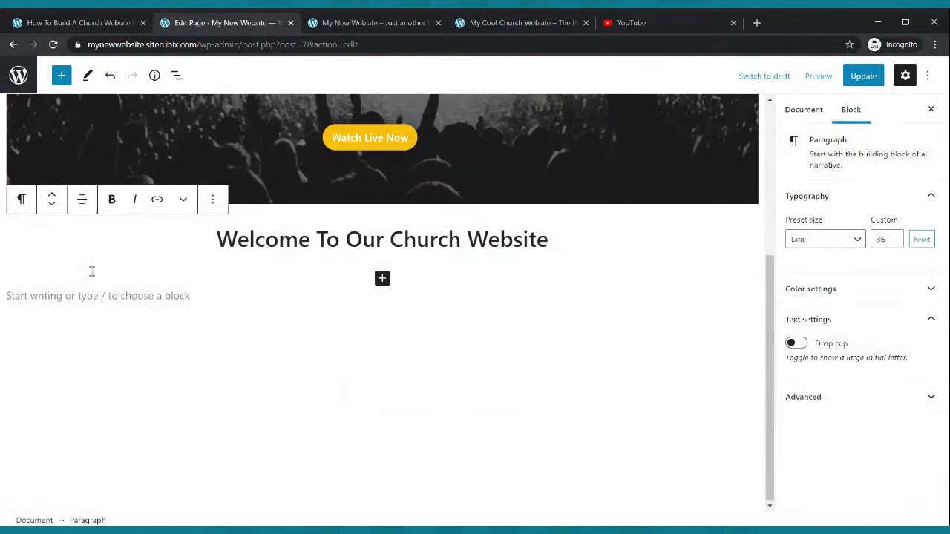
{"action": "left_click", "coordinate": [90, 287]}
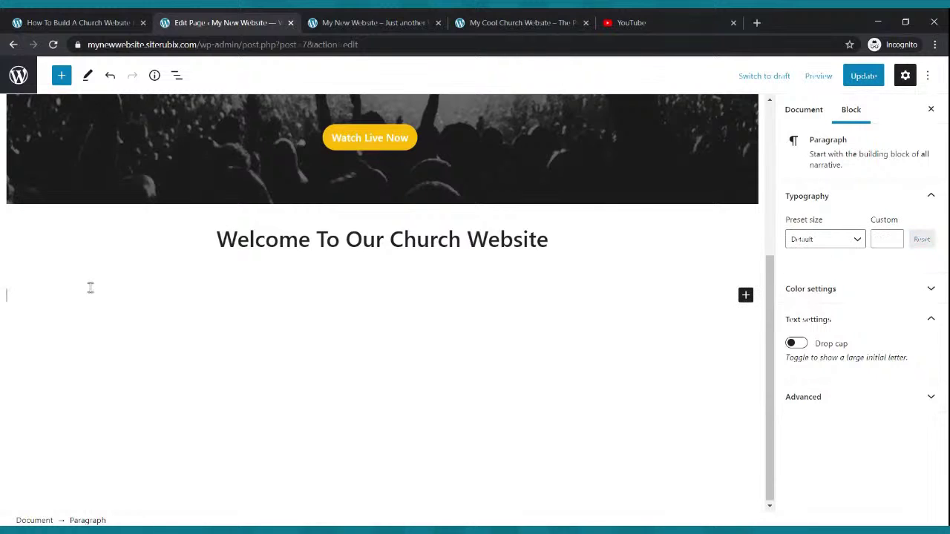
{"action": "key", "text": "ctrl+c"}
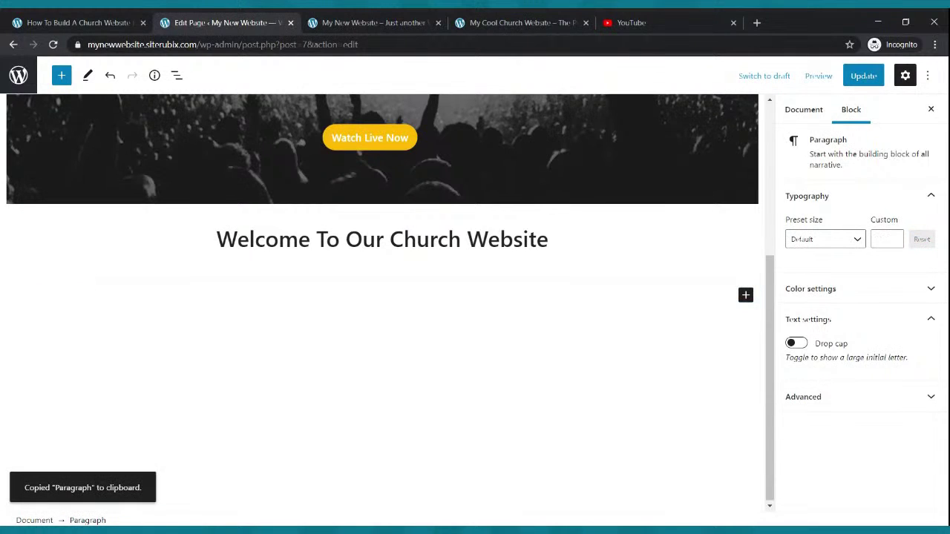
{"action": "left_click", "coordinate": [519, 22]}
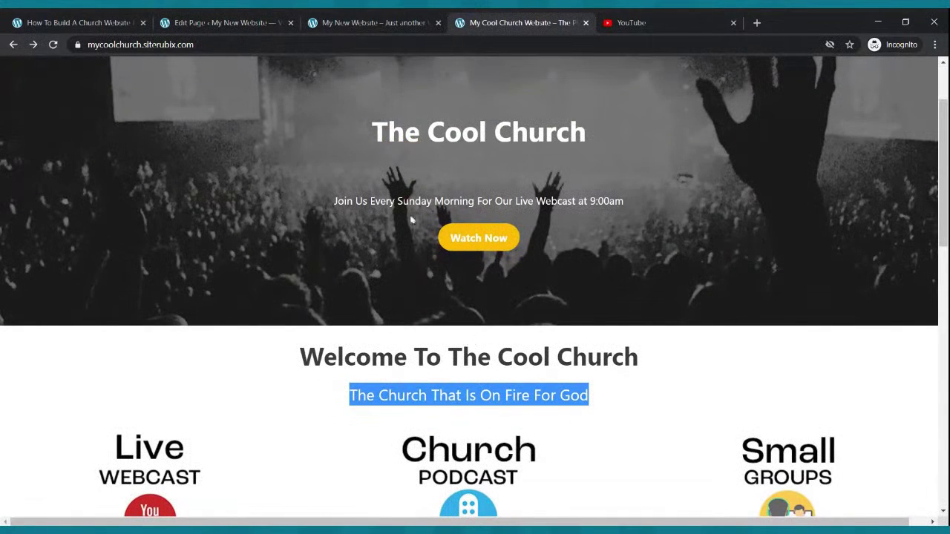
{"action": "left_click", "coordinate": [253, 21]}
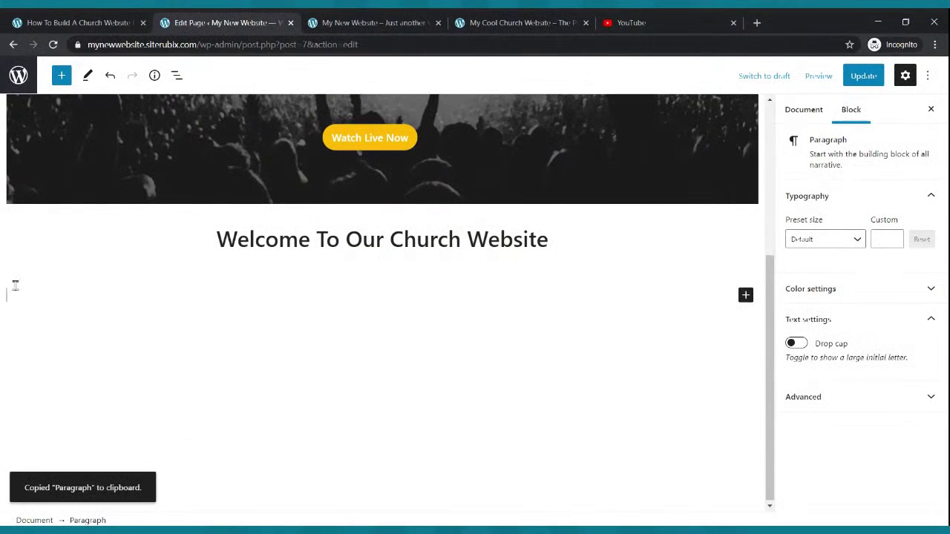
{"action": "key", "text": "ctrl+v"}
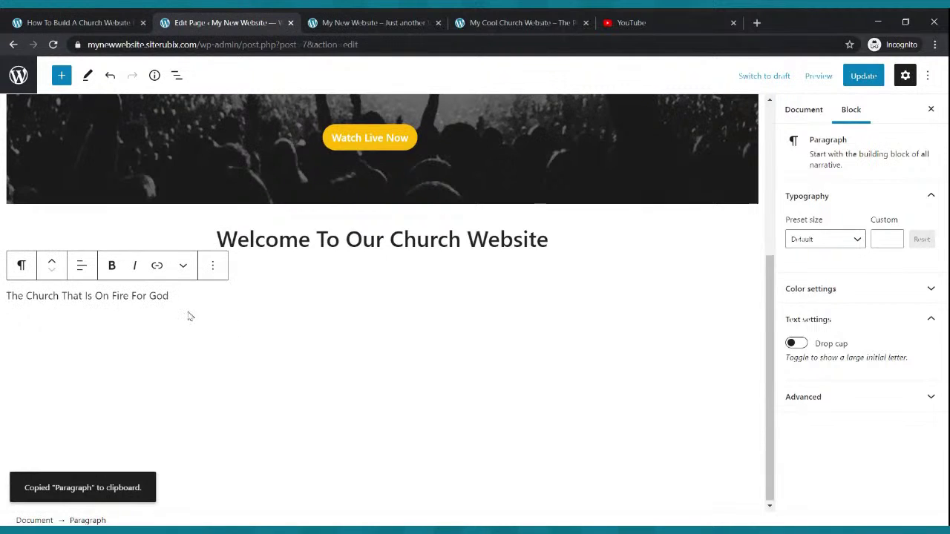
Centre the pasted tagline and give it the Large preset size.
{"action": "left_click_drag", "start_coordinate": [185, 296], "coordinate": [4, 301]}
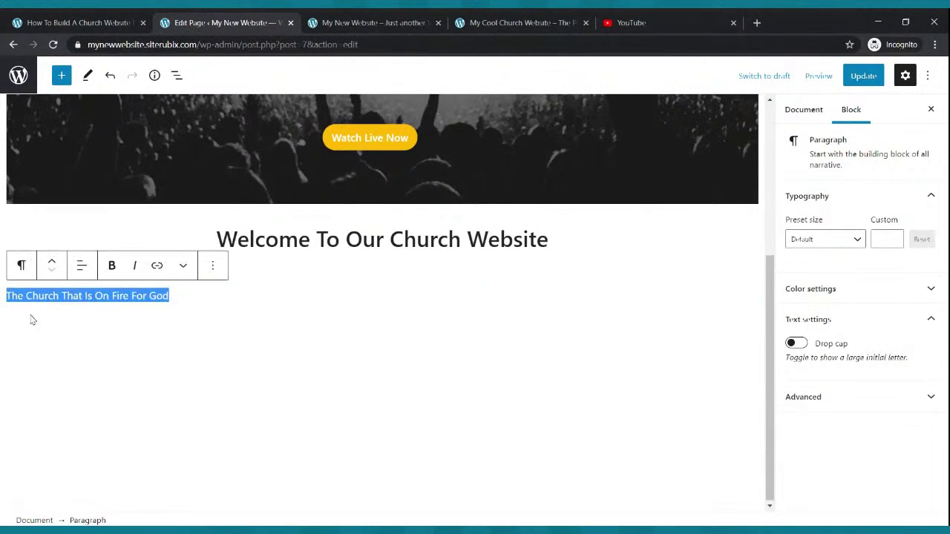
{"action": "left_click", "coordinate": [83, 267]}
{"action": "left_click", "coordinate": [86, 336]}
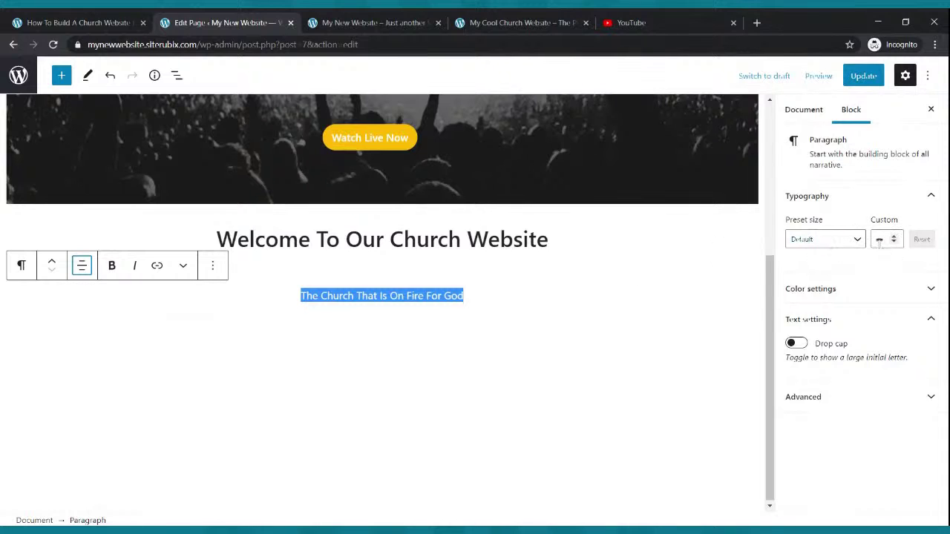
{"action": "left_click", "coordinate": [864, 246]}
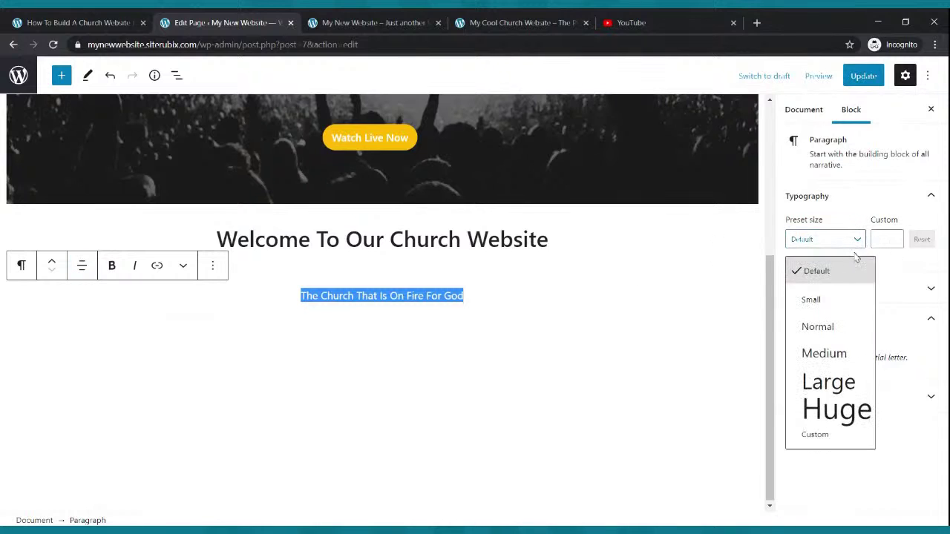
{"action": "left_click", "coordinate": [845, 350]}
{"action": "left_click", "coordinate": [861, 246]}
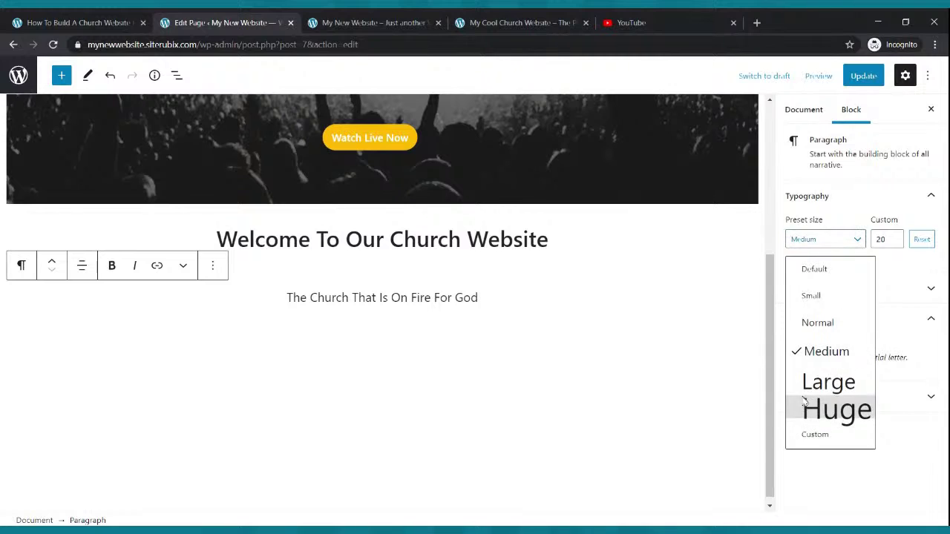
{"action": "left_click", "coordinate": [806, 384]}
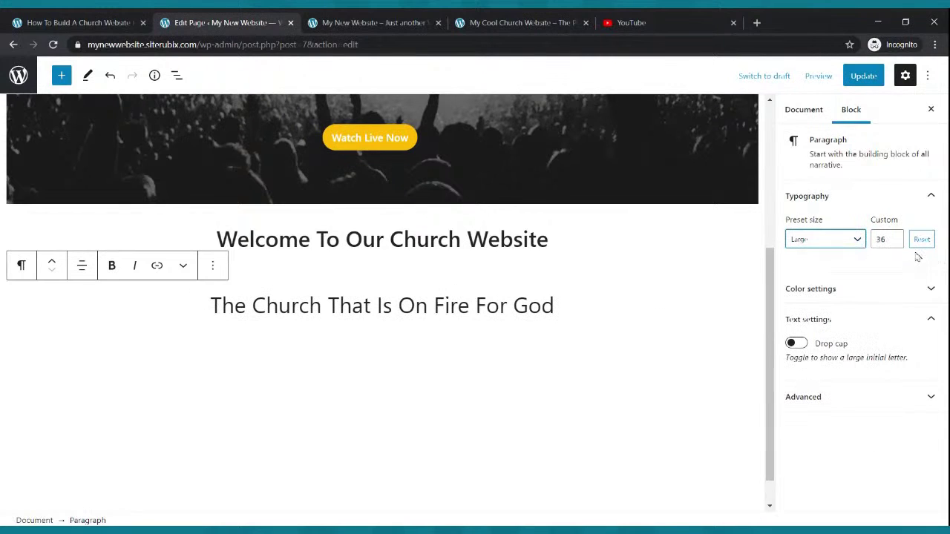
Reduce the tagline's font size to 28 and save the page.
{"action": "left_click", "coordinate": [894, 242]}
{"action": "left_click", "coordinate": [894, 242]}
{"action": "left_click", "coordinate": [894, 242]}
{"action": "left_click", "coordinate": [894, 242]}
{"action": "left_click", "coordinate": [895, 242]}
{"action": "left_click", "coordinate": [895, 242]}
{"action": "left_click", "coordinate": [894, 242]}
{"action": "left_click", "coordinate": [894, 242]}
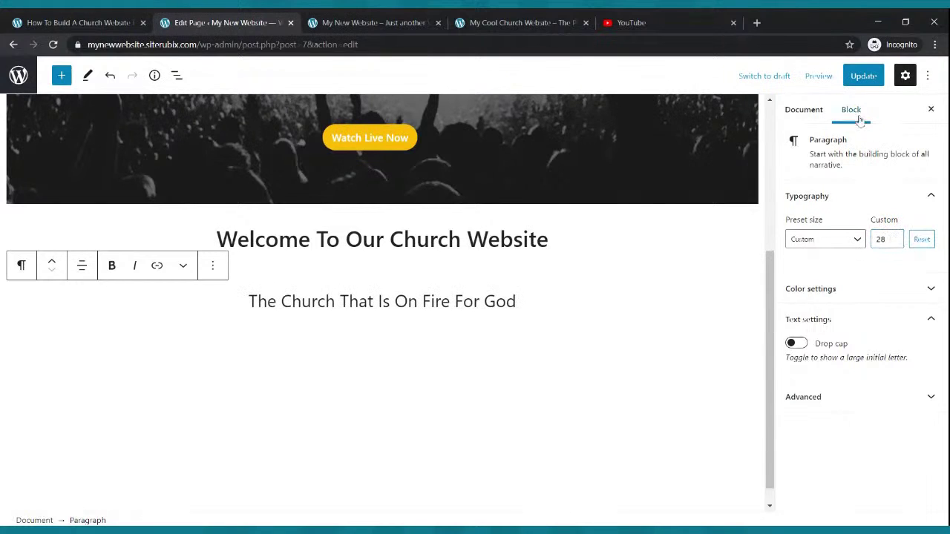
{"action": "left_click", "coordinate": [859, 81]}
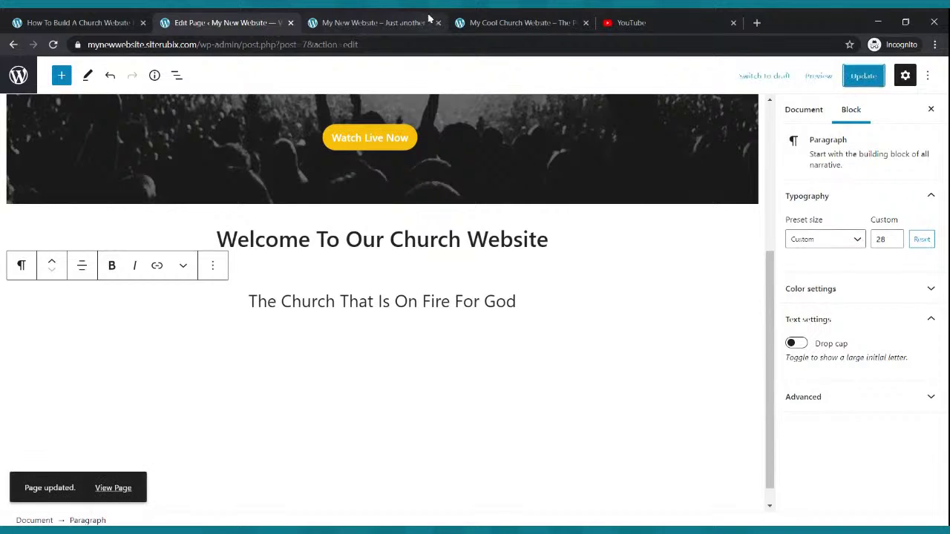
{"action": "left_click", "coordinate": [384, 18]}
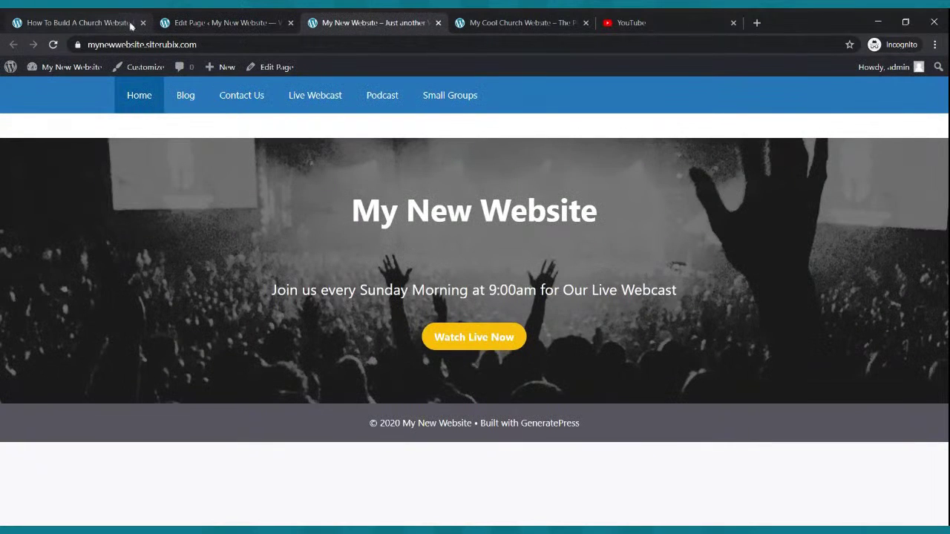
Reload the live homepage and compare it with the Cool Church reference site.
{"action": "left_click", "coordinate": [53, 44]}
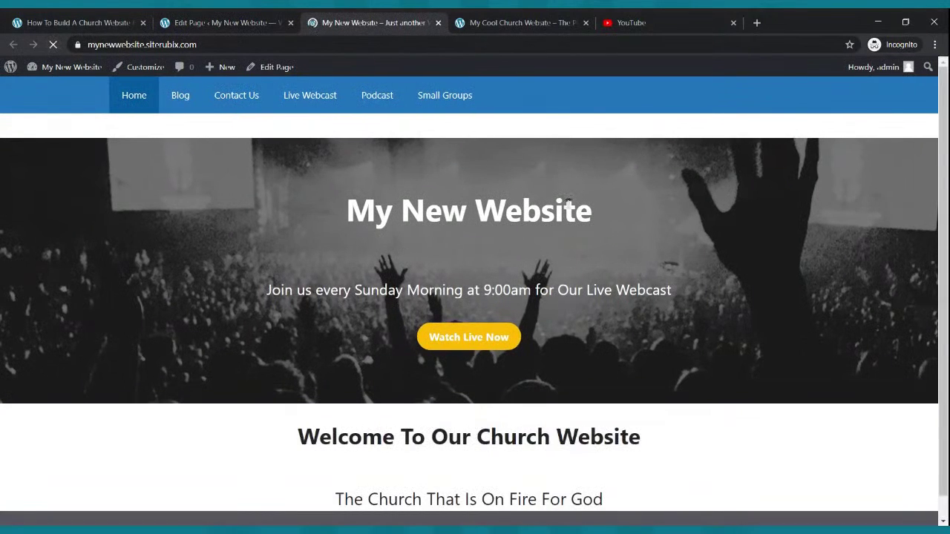
{"action": "scroll", "coordinate": [549, 154], "scroll_direction": "down", "scroll_amount": 1}
{"action": "scroll", "coordinate": [550, 154], "scroll_direction": "up", "scroll_amount": 1}
{"action": "scroll", "coordinate": [562, 198], "scroll_direction": "down", "scroll_amount": 1}
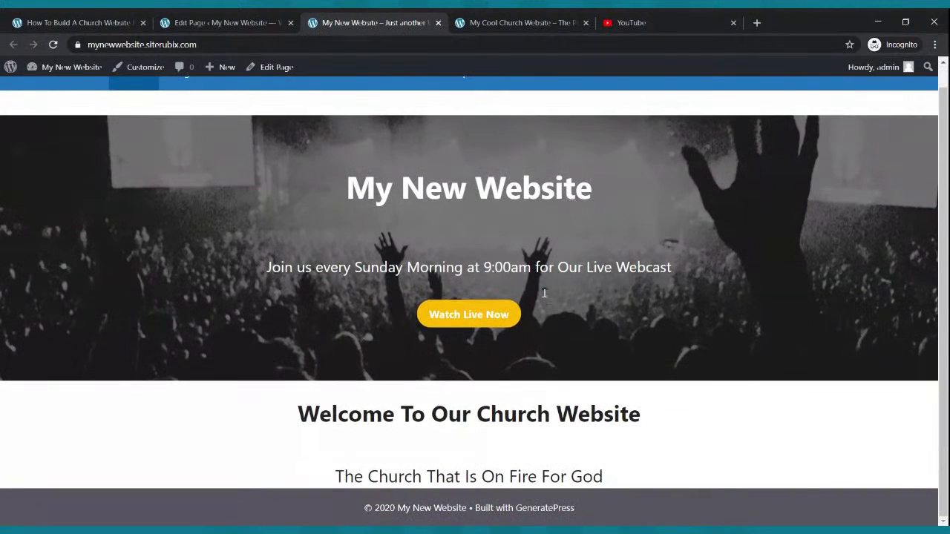
{"action": "scroll", "coordinate": [636, 444], "scroll_direction": "up", "scroll_amount": 1}
{"action": "scroll", "coordinate": [535, 416], "scroll_direction": "down", "scroll_amount": 1}
{"action": "left_click", "coordinate": [482, 18]}
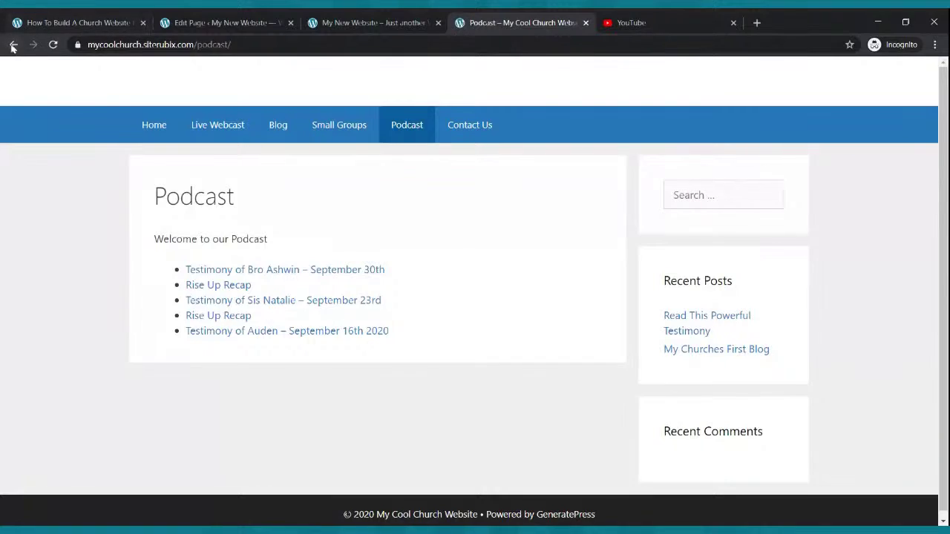
{"action": "left_click", "coordinate": [13, 45]}
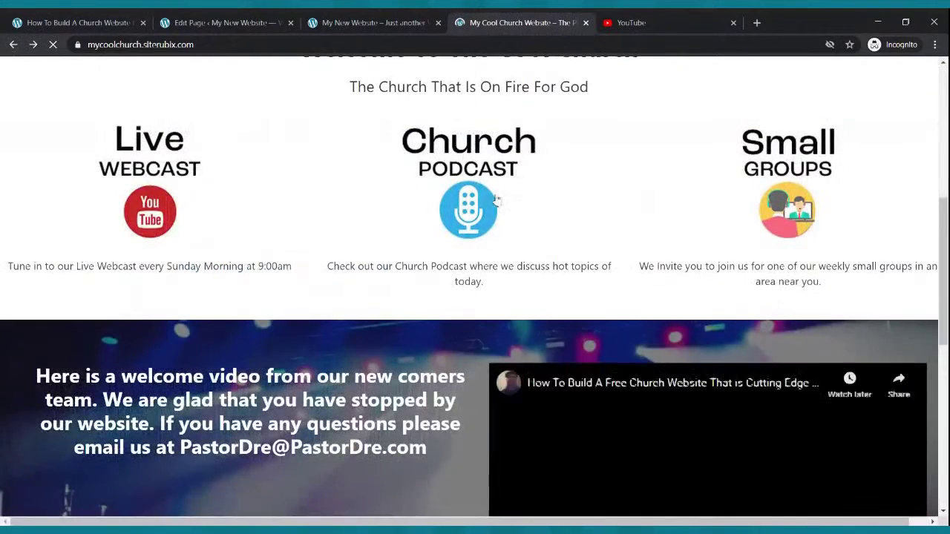
{"action": "scroll", "coordinate": [446, 238], "scroll_direction": "up", "scroll_amount": 4}
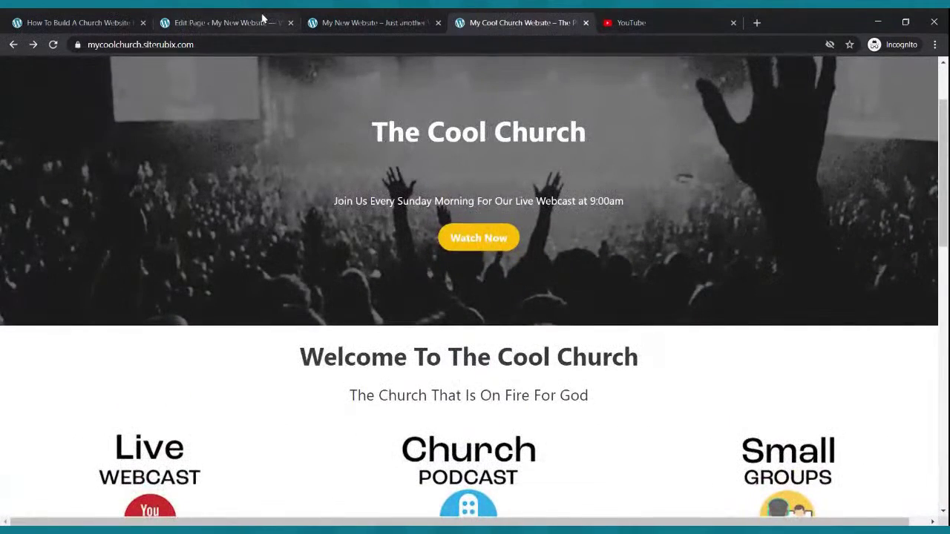
Return to the homepage editor with focus after the tagline and open the block library.
{"action": "left_click", "coordinate": [263, 21]}
{"action": "left_click", "coordinate": [589, 308]}
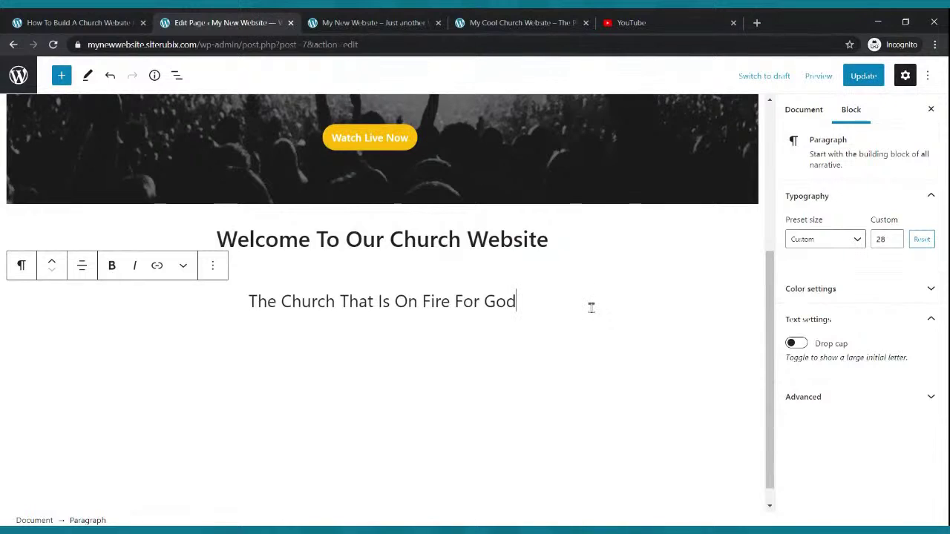
{"action": "left_click", "coordinate": [62, 75]}
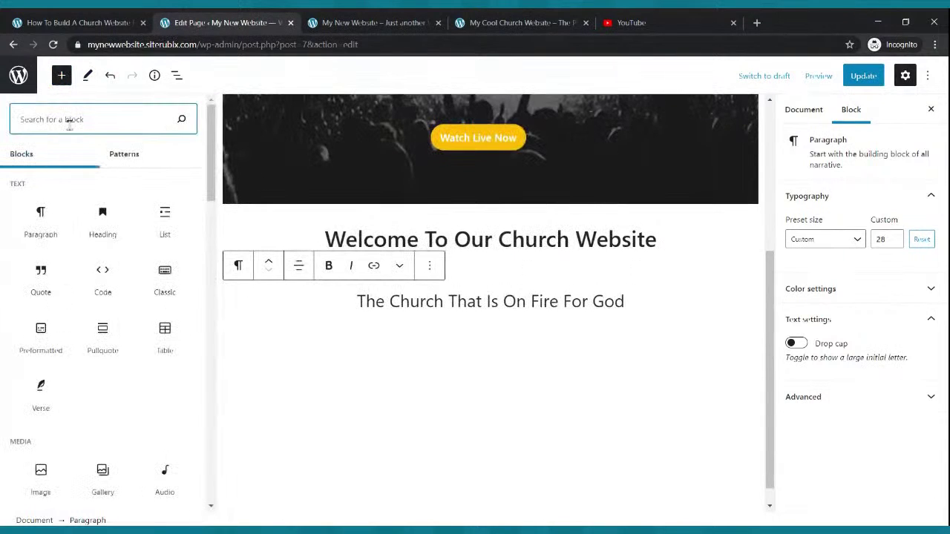
Insert a Columns block below the tagline with a 33/33/33 layout.
{"action": "type", "text": "image"}
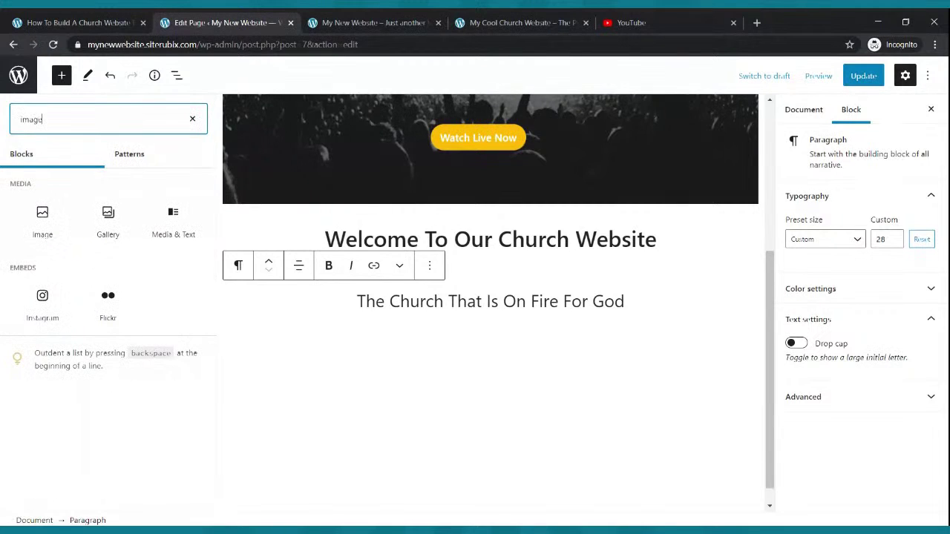
{"action": "key", "text": "BackSpace"}
{"action": "key", "text": "BackSpace"}
{"action": "key", "text": "BackSpace"}
{"action": "key", "text": "BackSpace"}
{"action": "key", "text": "BackSpace"}
{"action": "type", "text": "column"}
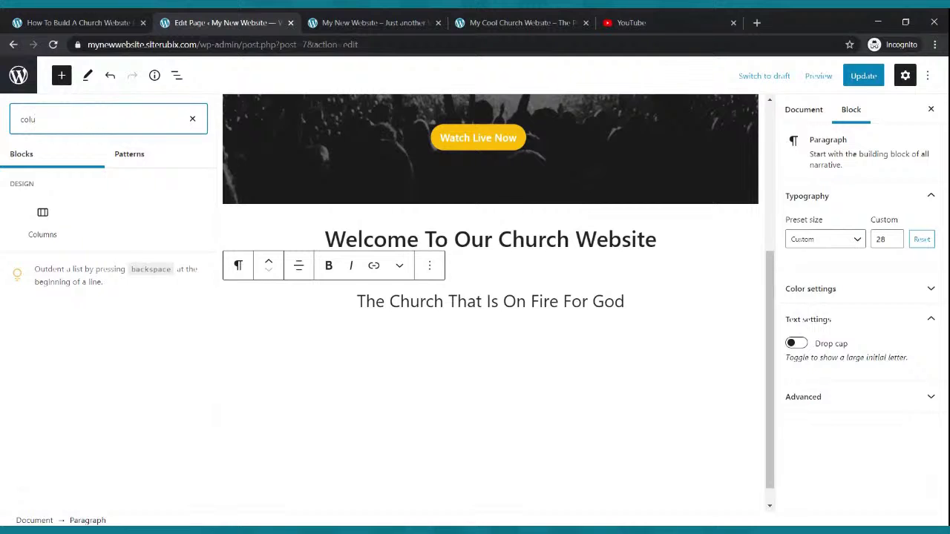
{"action": "left_click", "coordinate": [42, 216]}
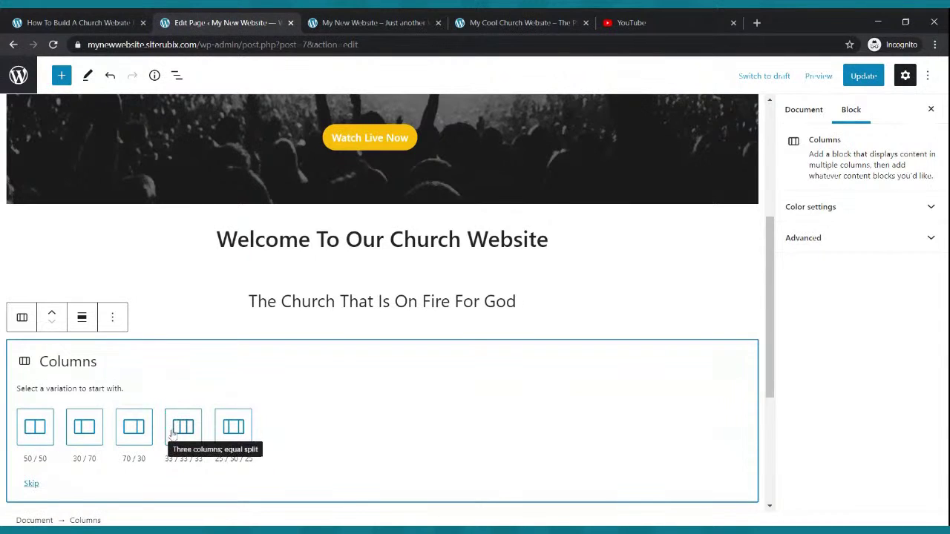
{"action": "left_click", "coordinate": [173, 430]}
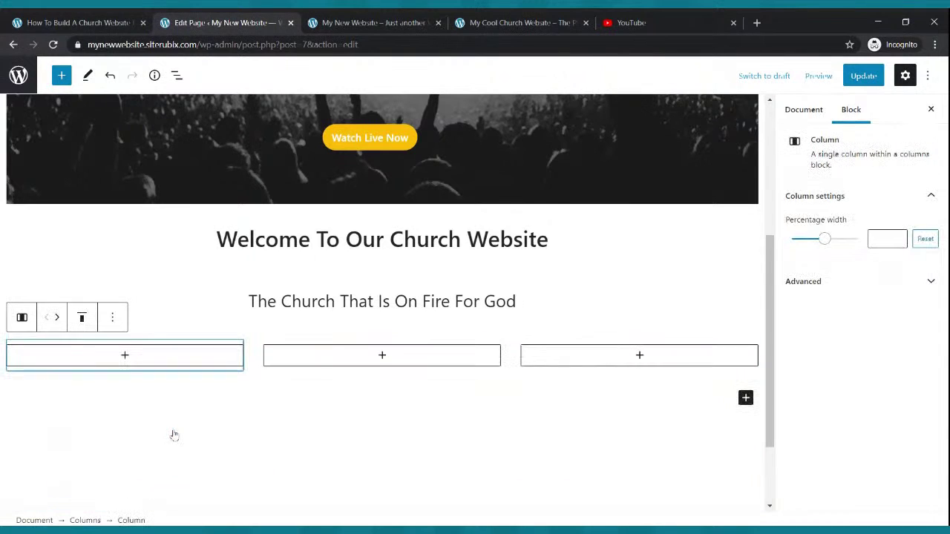
Add an Image block to each of the three columns.
{"action": "left_click", "coordinate": [124, 356]}
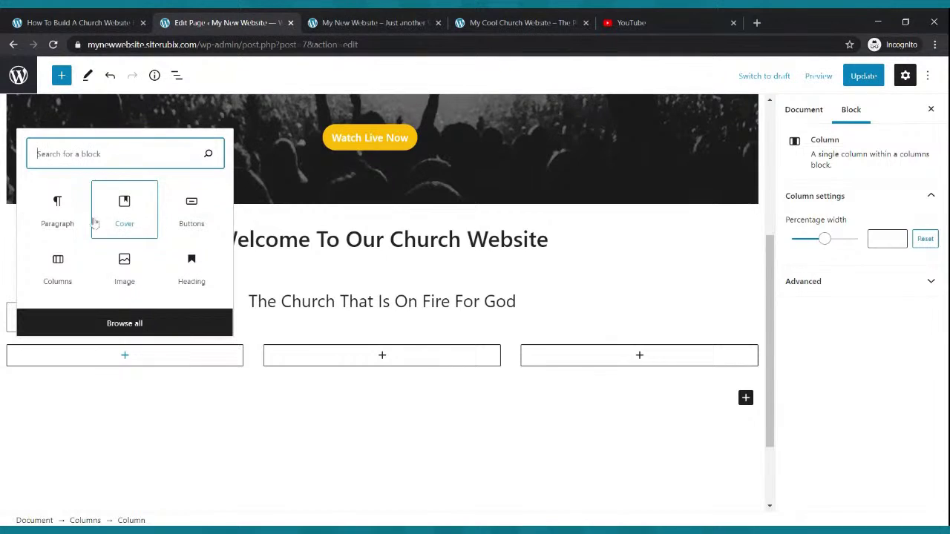
{"action": "type", "text": "image"}
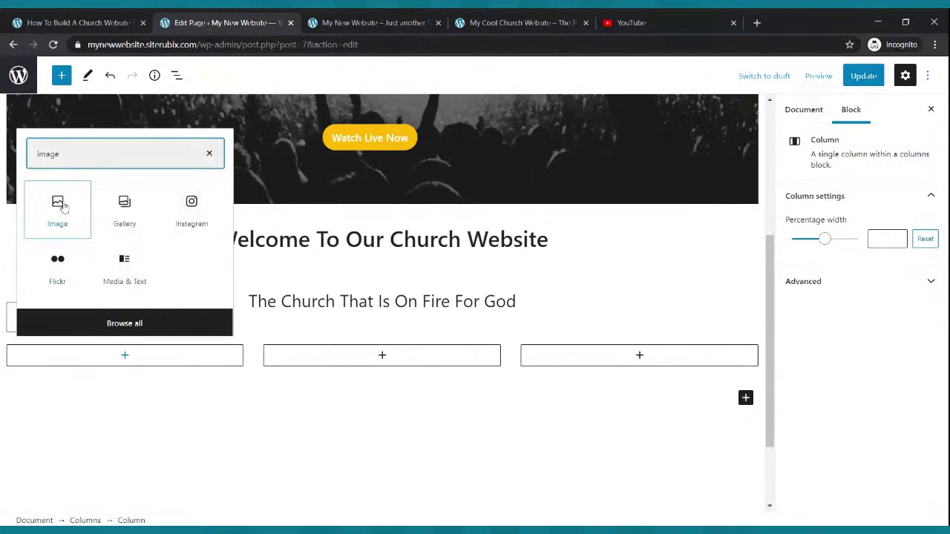
{"action": "left_click", "coordinate": [60, 210]}
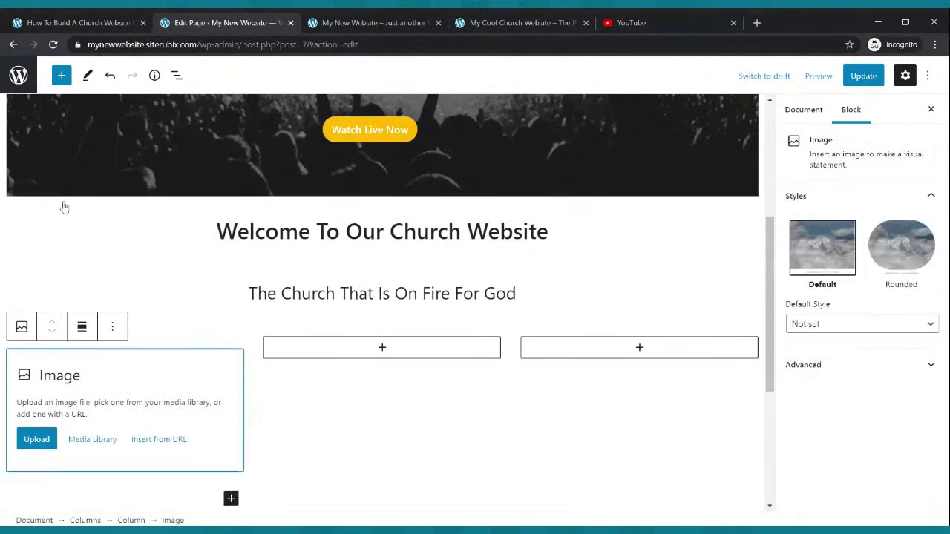
{"action": "left_click", "coordinate": [381, 349]}
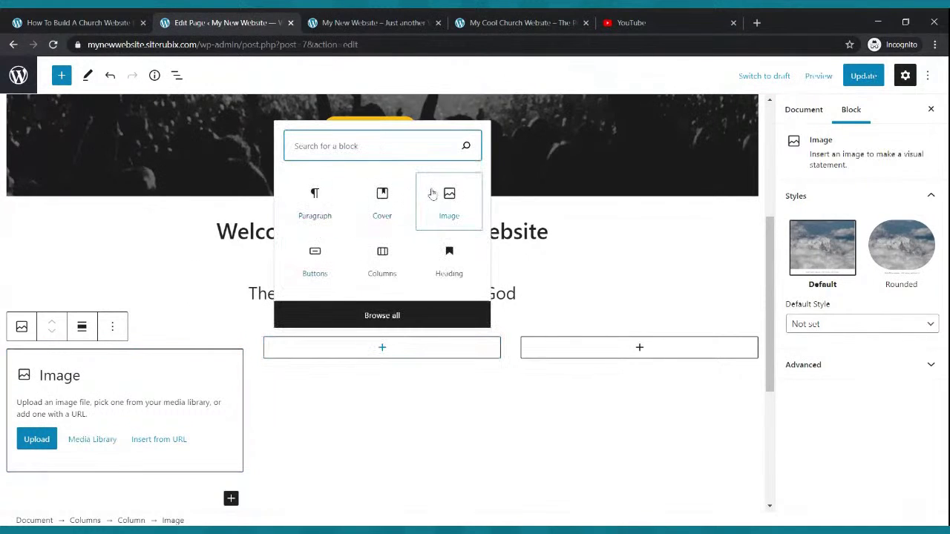
{"action": "left_click", "coordinate": [448, 202]}
{"action": "left_click", "coordinate": [650, 354]}
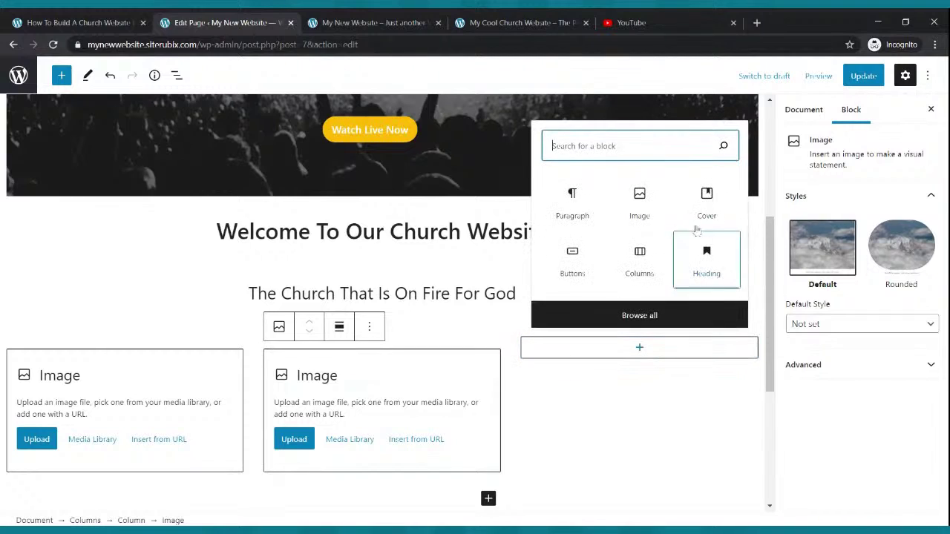
{"action": "left_click", "coordinate": [660, 206]}
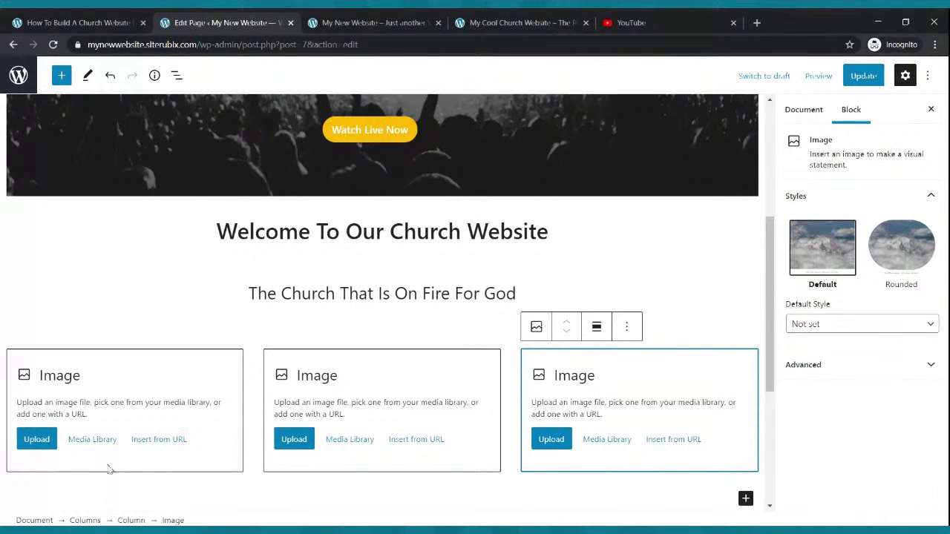
Upload the Live Webcast and Small Groups images into the first two columns.
{"action": "left_click", "coordinate": [37, 441]}
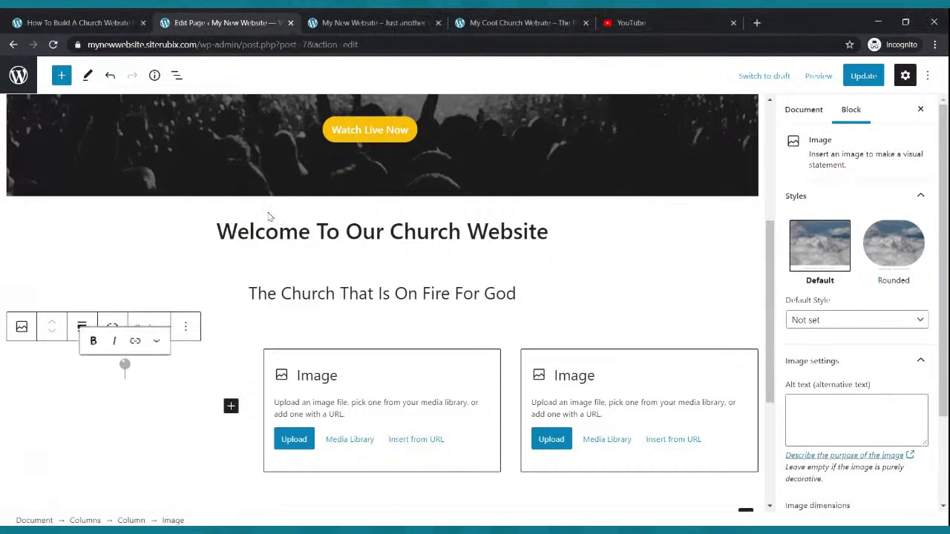
{"action": "scroll", "coordinate": [329, 367], "scroll_direction": "down", "scroll_amount": 2}
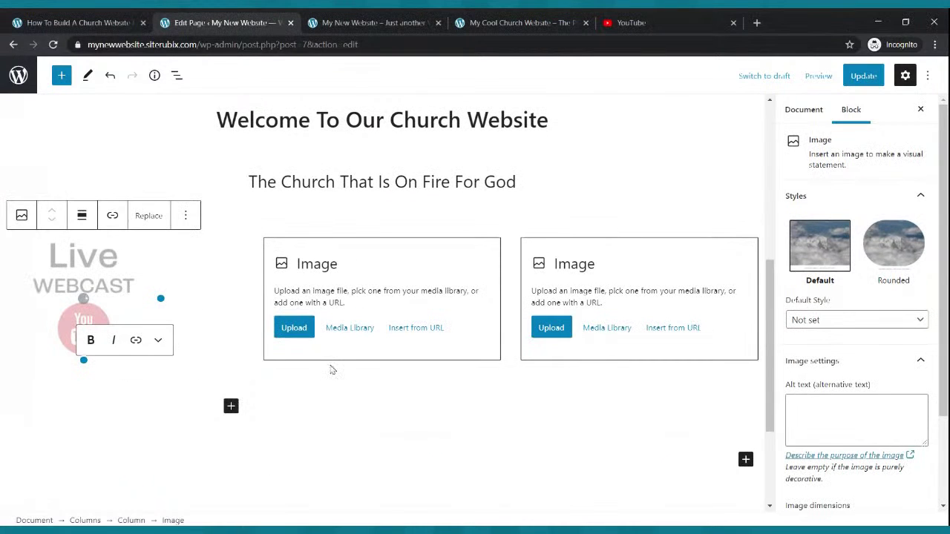
{"action": "left_click", "coordinate": [300, 330]}
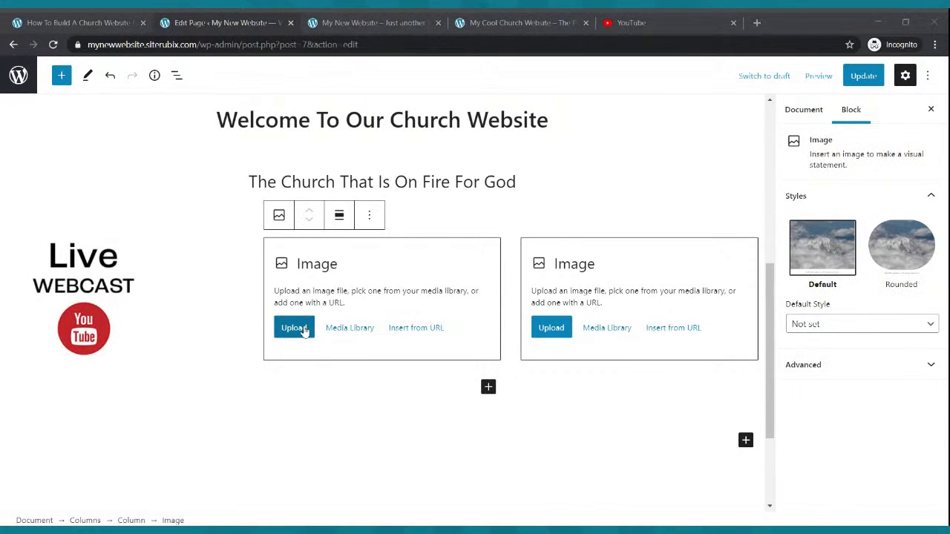
{"action": "scroll", "coordinate": [590, 329], "scroll_direction": "down", "scroll_amount": 2}
{"action": "left_click", "coordinate": [552, 215]}
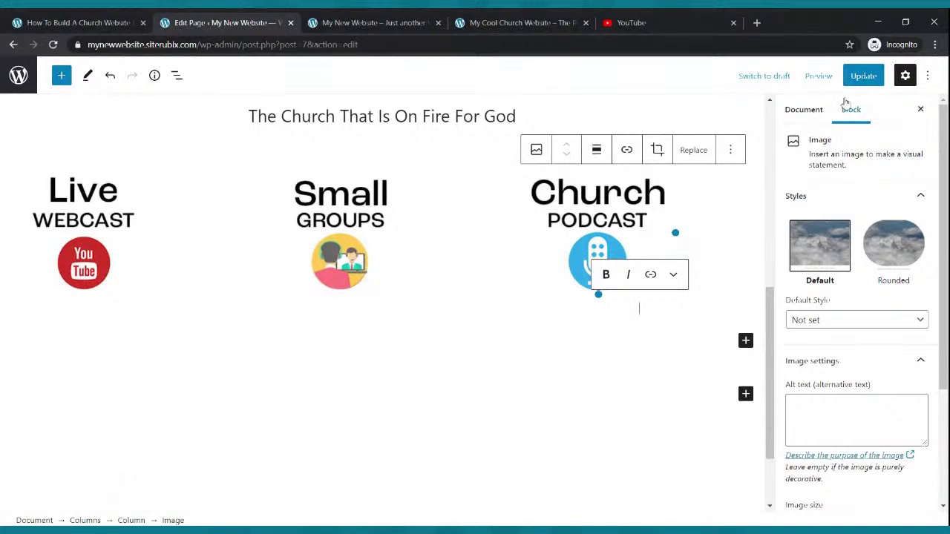
Update the page, check the three-image row on the reloaded live homepage, and return to editing.
{"action": "left_click", "coordinate": [861, 76]}
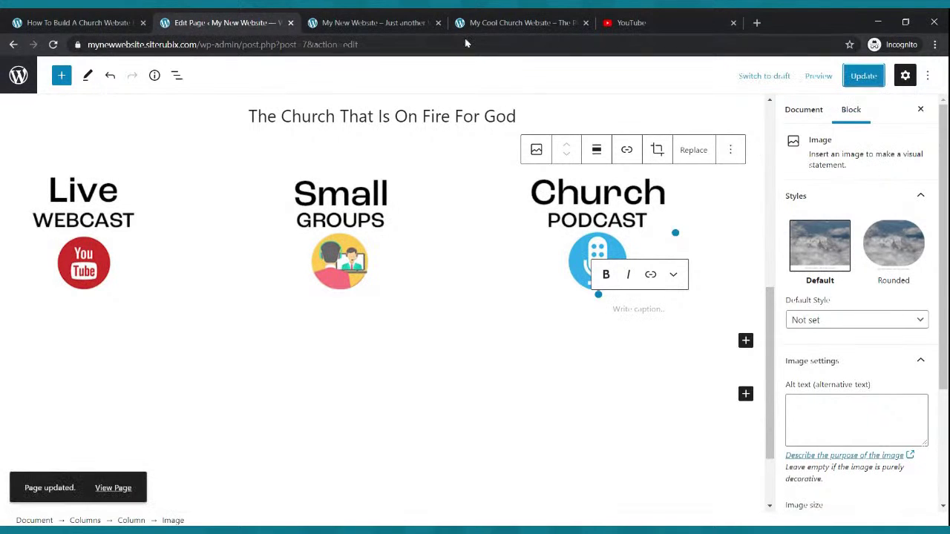
{"action": "left_click", "coordinate": [416, 23]}
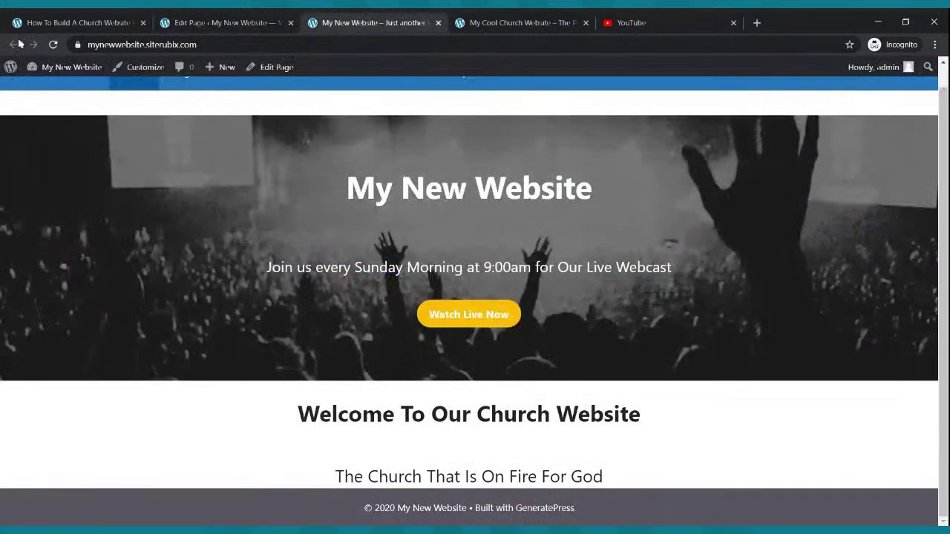
{"action": "left_click", "coordinate": [53, 44]}
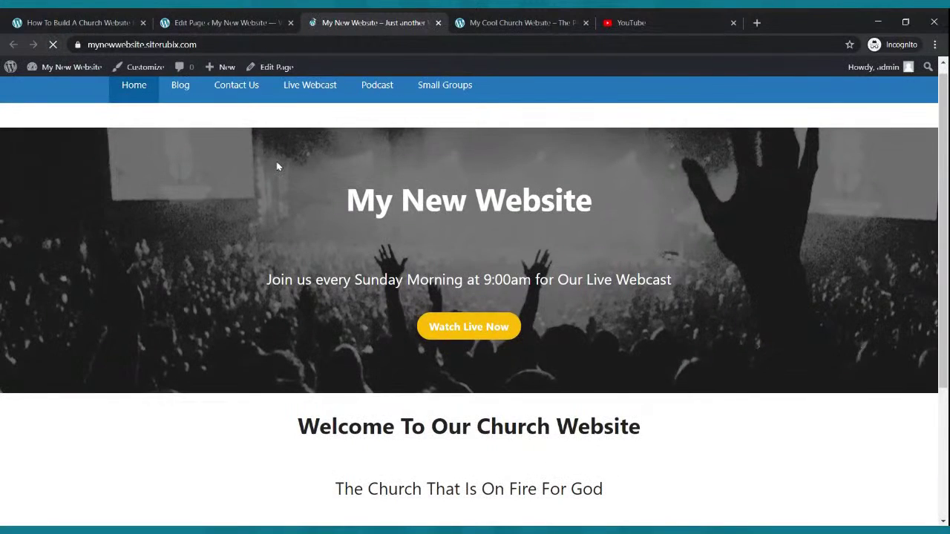
{"action": "scroll", "coordinate": [277, 166], "scroll_direction": "down", "scroll_amount": 3}
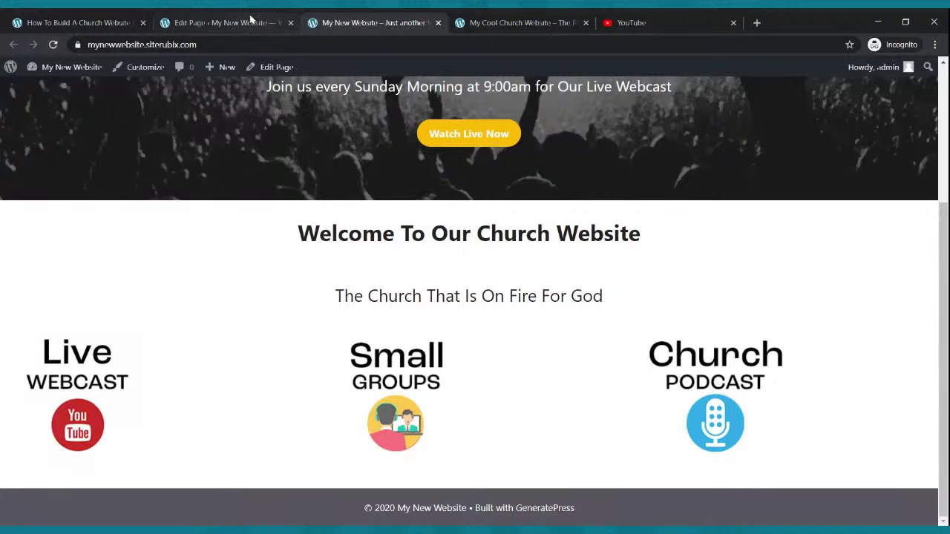
{"action": "left_click", "coordinate": [222, 22]}
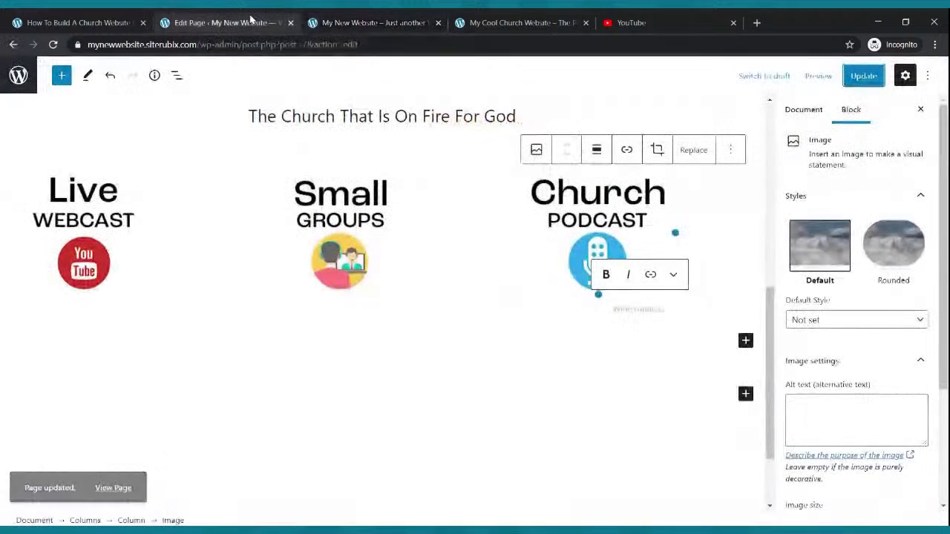
{"action": "left_click", "coordinate": [101, 229]}
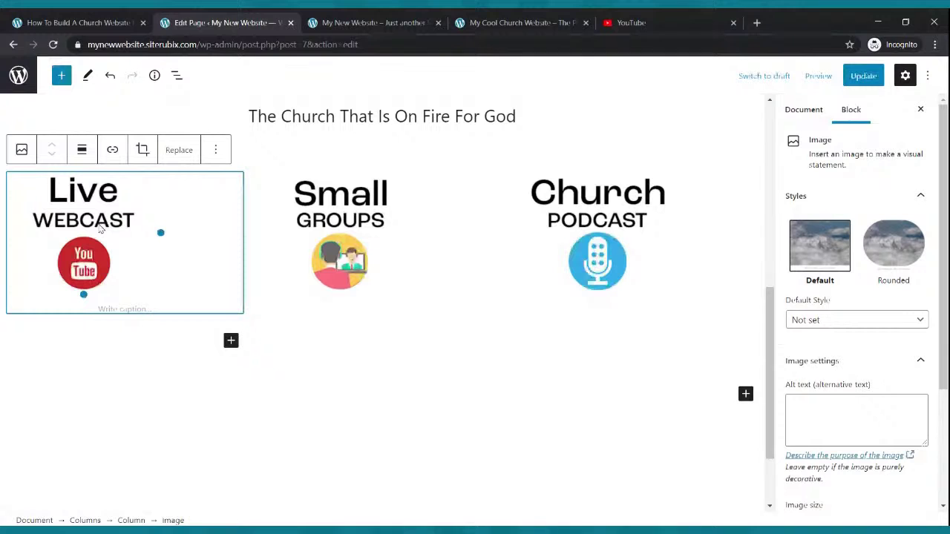
Centre the Live Webcast, Small Groups and Church Podcast images in their columns and save.
{"action": "left_click", "coordinate": [83, 151]}
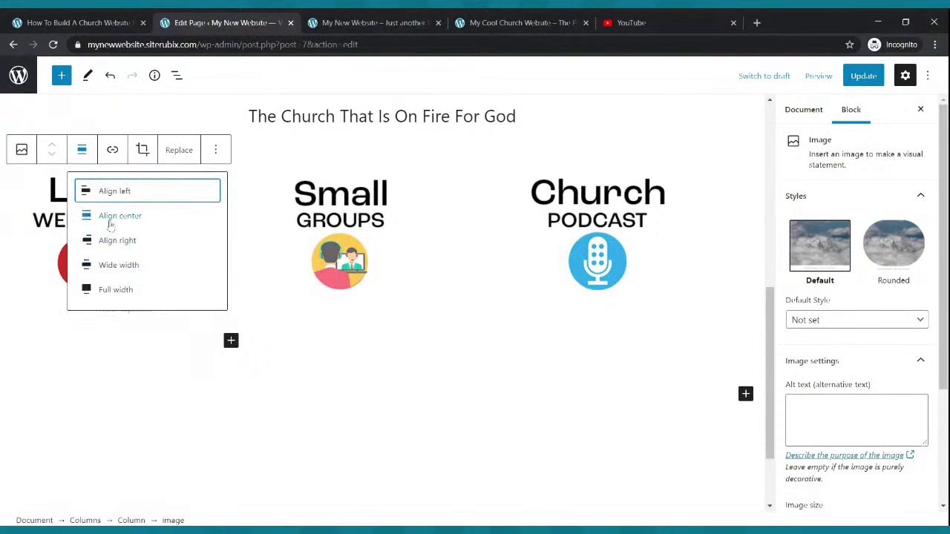
{"action": "left_click", "coordinate": [110, 223]}
{"action": "left_click", "coordinate": [349, 227]}
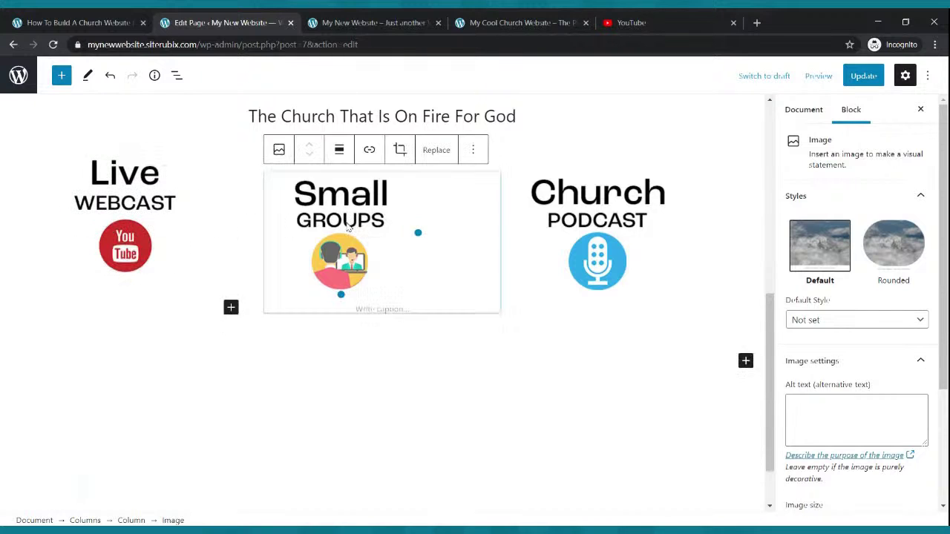
{"action": "left_click", "coordinate": [339, 149]}
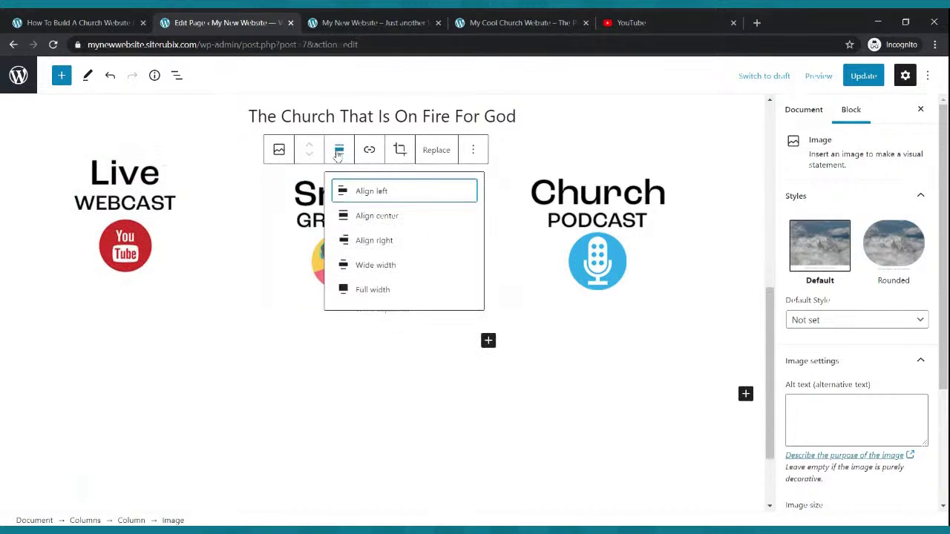
{"action": "left_click", "coordinate": [355, 217]}
{"action": "left_click", "coordinate": [626, 235]}
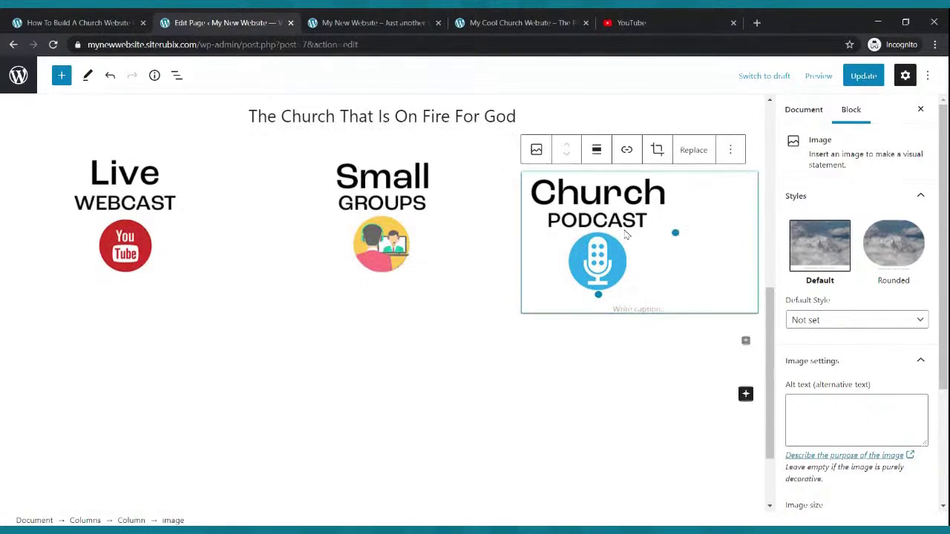
{"action": "left_click", "coordinate": [596, 150]}
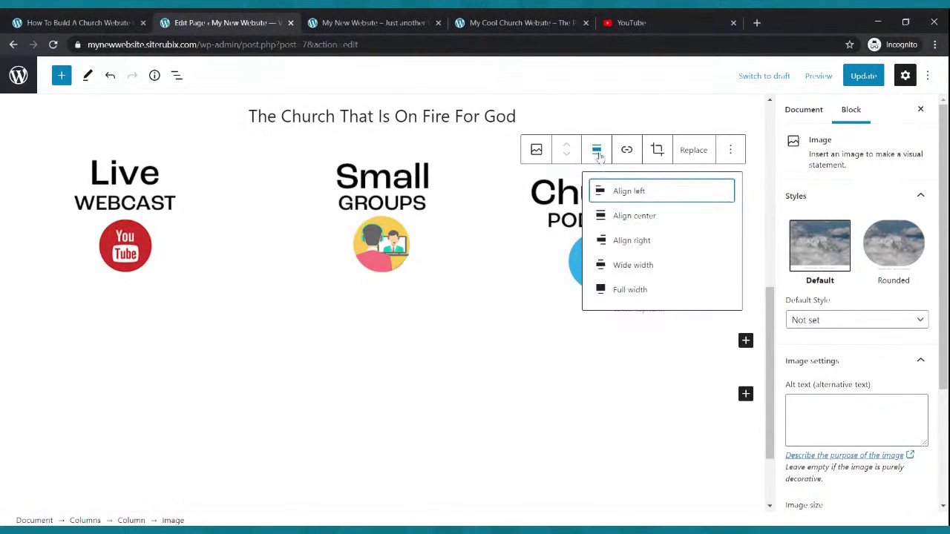
{"action": "left_click", "coordinate": [616, 216]}
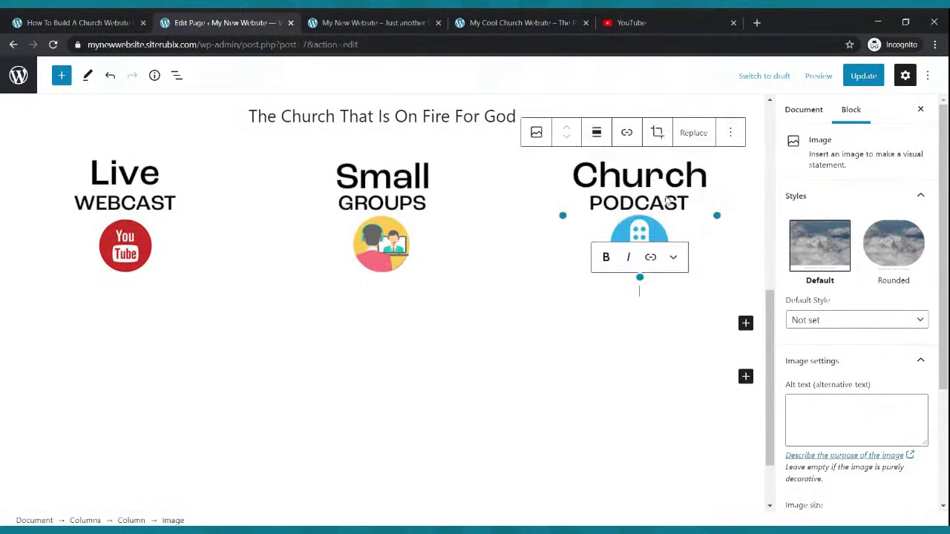
{"action": "left_click", "coordinate": [856, 78]}
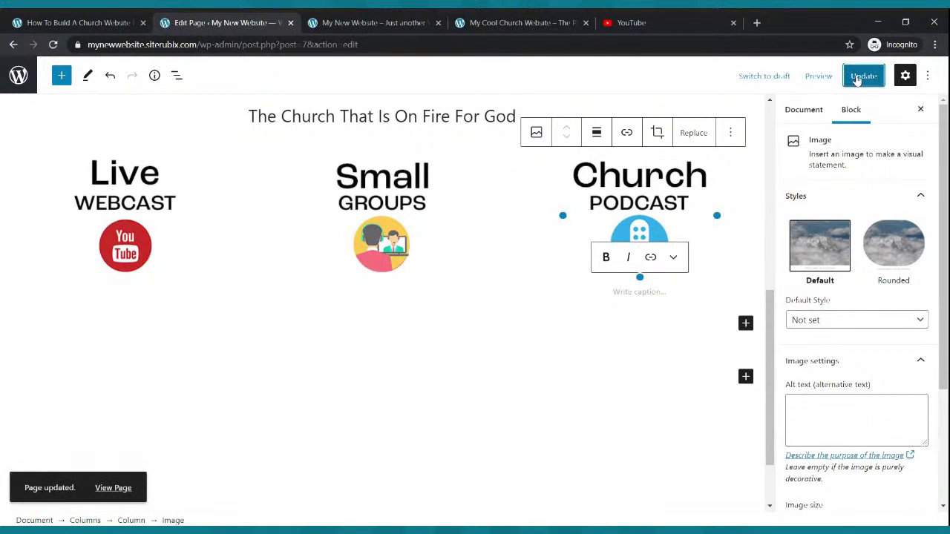
{"action": "left_click", "coordinate": [327, 22]}
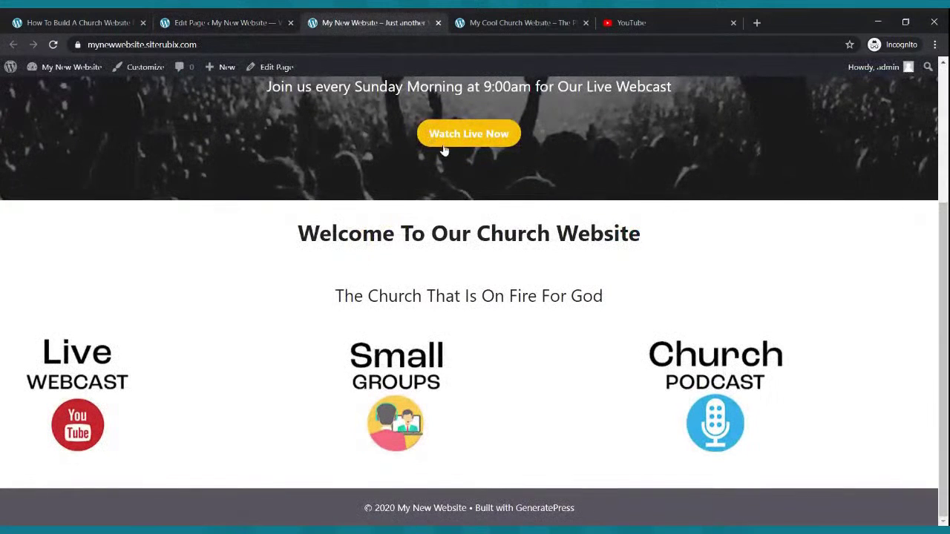
Reload the live homepage and review the Cool Church reference row's icon descriptions.
{"action": "left_click", "coordinate": [53, 44]}
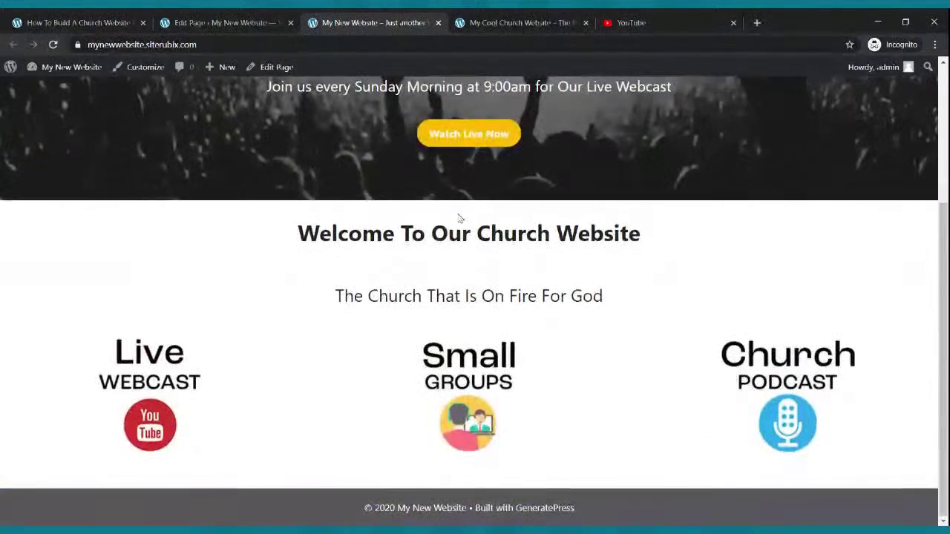
{"action": "scroll", "coordinate": [503, 289], "scroll_direction": "up", "scroll_amount": 3}
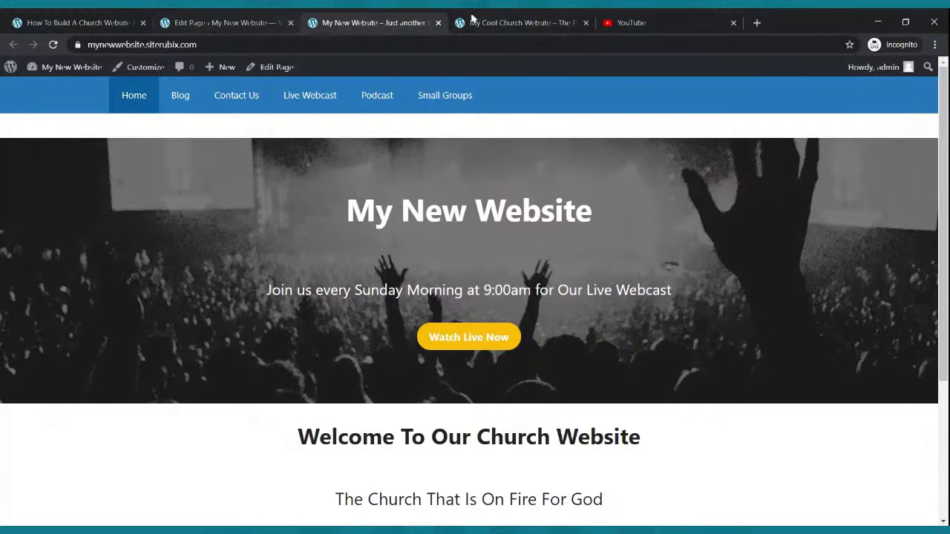
{"action": "left_click", "coordinate": [562, 20]}
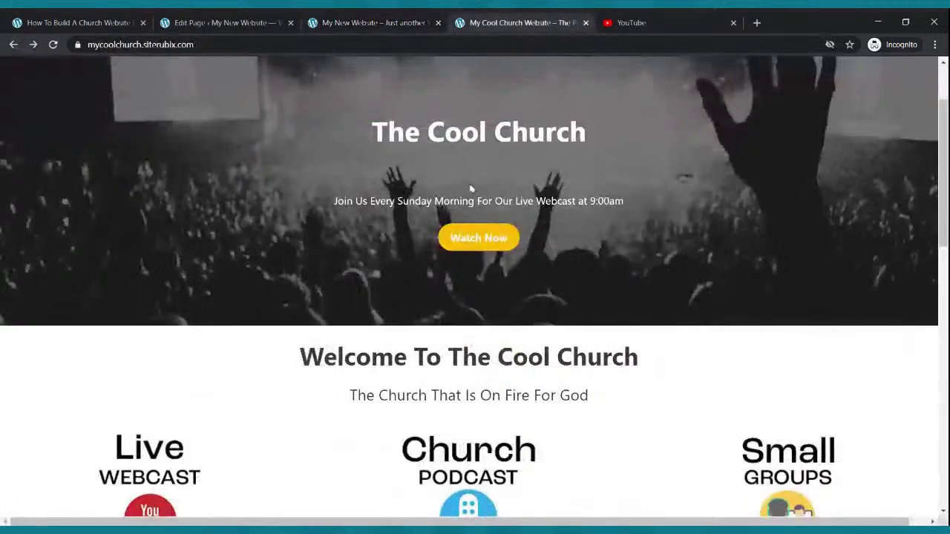
{"action": "scroll", "coordinate": [471, 188], "scroll_direction": "down", "scroll_amount": 4}
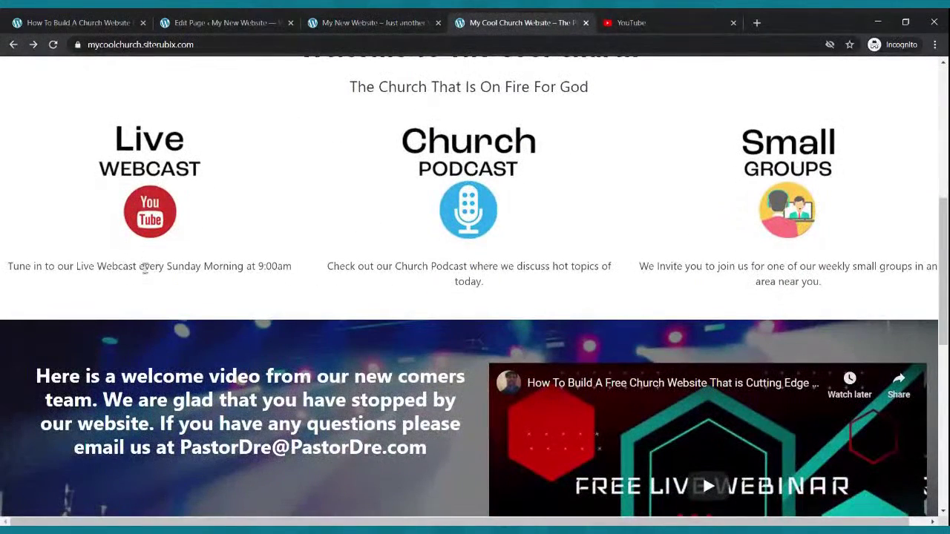
{"action": "left_click", "coordinate": [204, 22]}
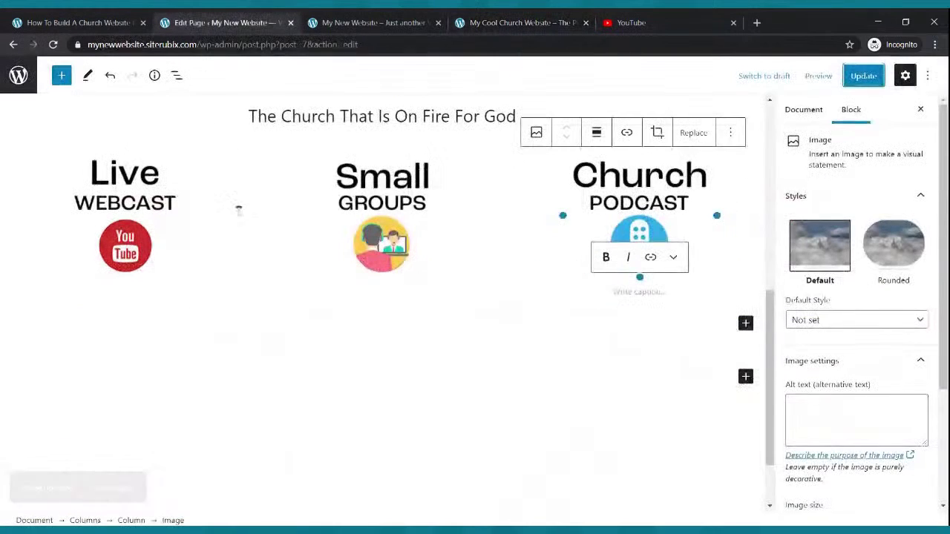
Insert a Paragraph under the Live Webcast image reading 'Join Us For Our Live Webcast Every Sunday Morning at 9:00am'.
{"action": "left_click", "coordinate": [137, 226]}
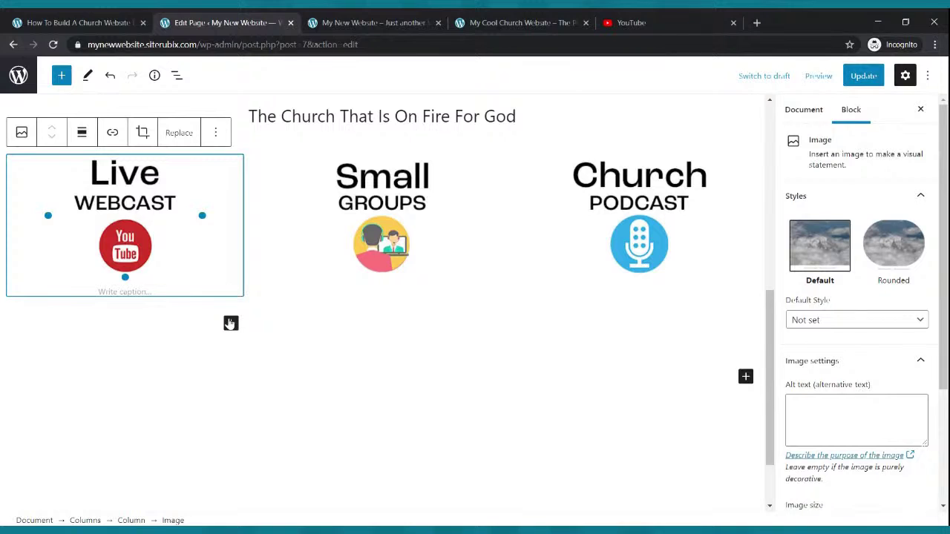
{"action": "left_click", "coordinate": [231, 323]}
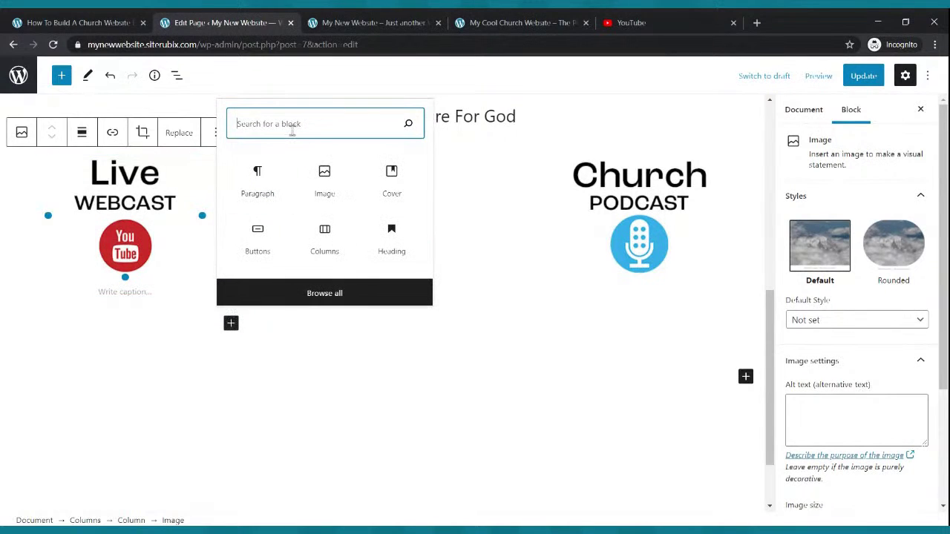
{"action": "type", "text": "pat"}
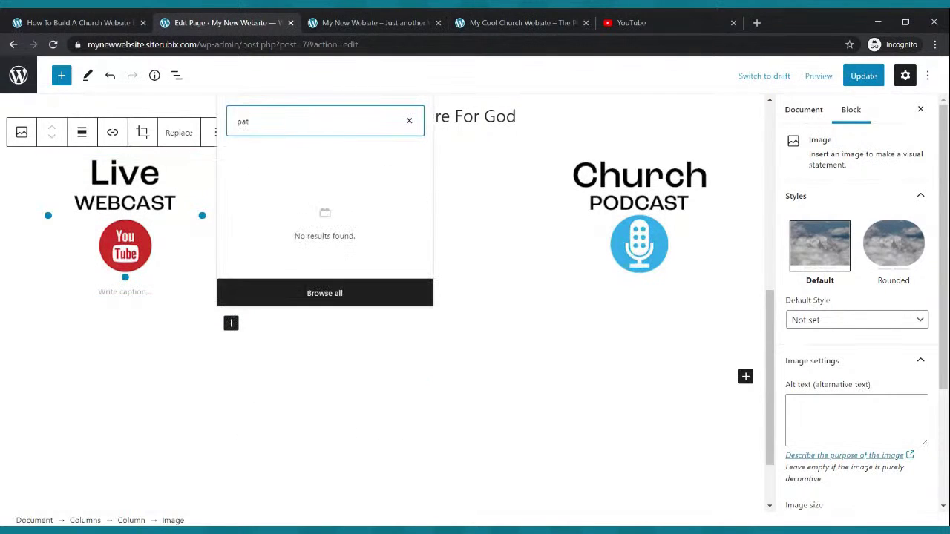
{"action": "key", "text": "BackSpace"}
{"action": "type", "text": "ragrp"}
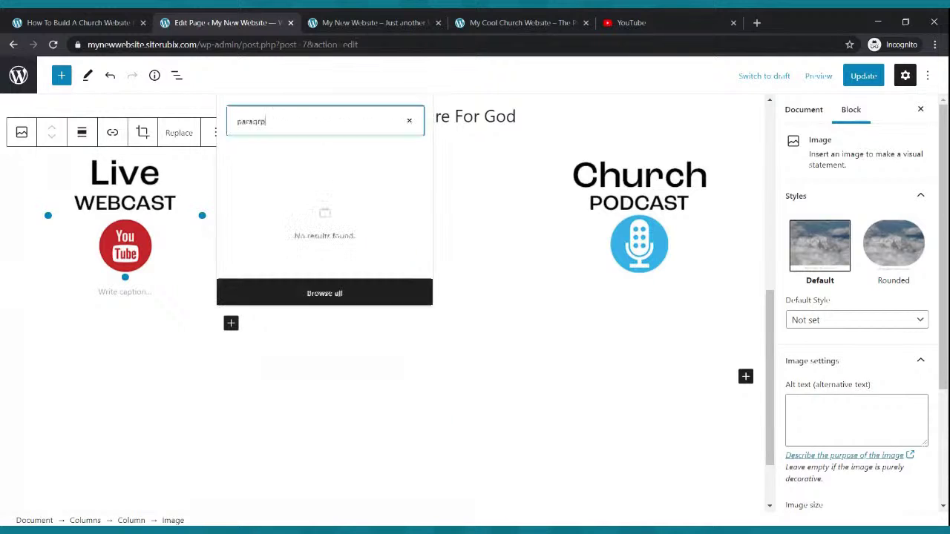
{"action": "key", "text": "BackSpace"}
{"action": "type", "text": "ap"}
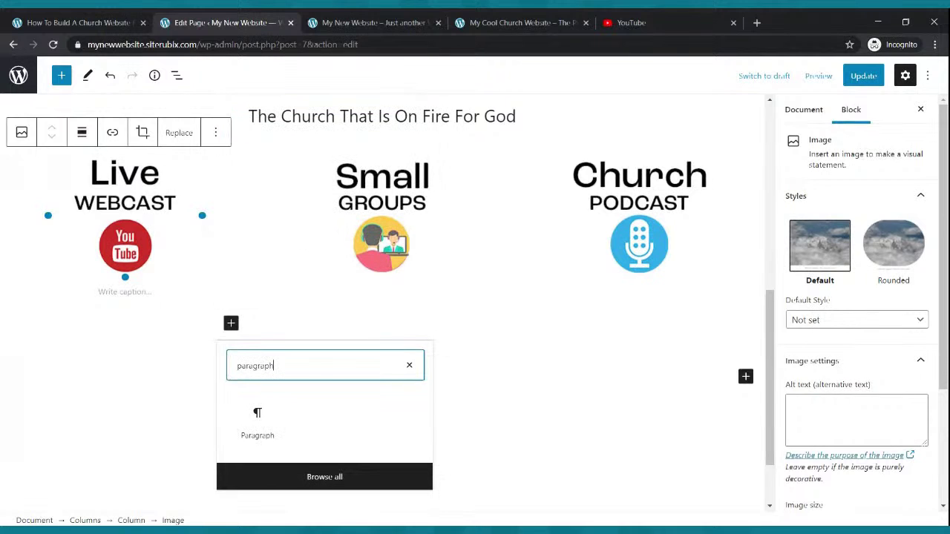
{"action": "type", "text": "h"}
{"action": "left_click", "coordinate": [258, 419]}
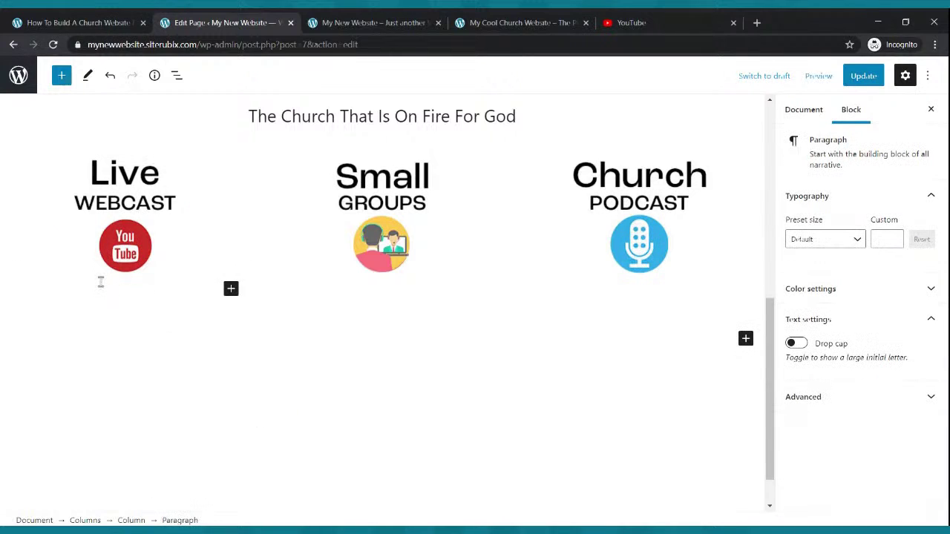
{"action": "type", "text": "Join U"}
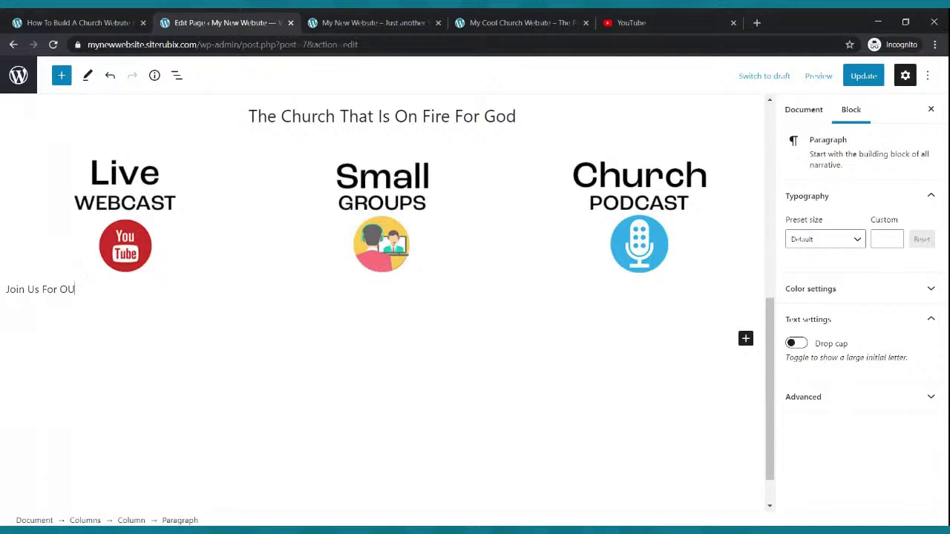
{"action": "type", "text": "s For Our Live Webcast Every Sunday"}
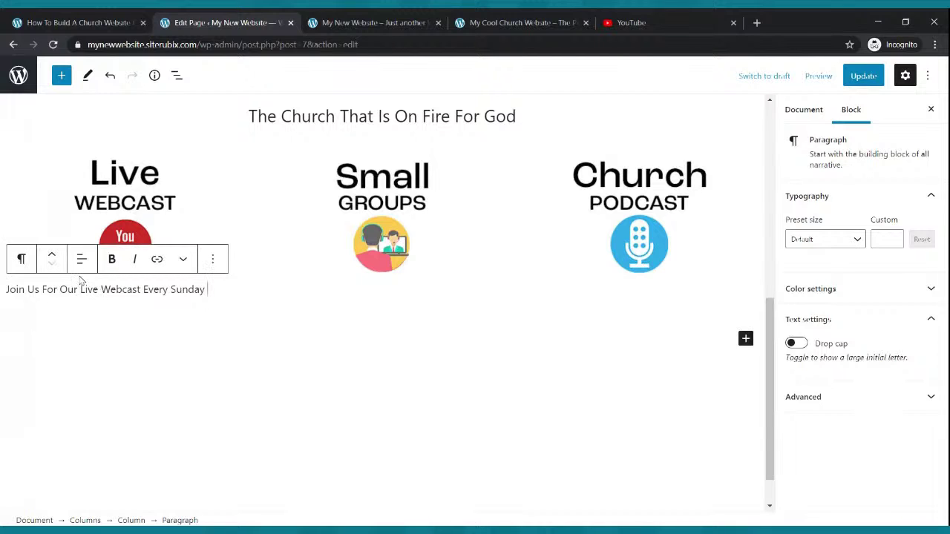
{"action": "type", "text": " Morning at"}
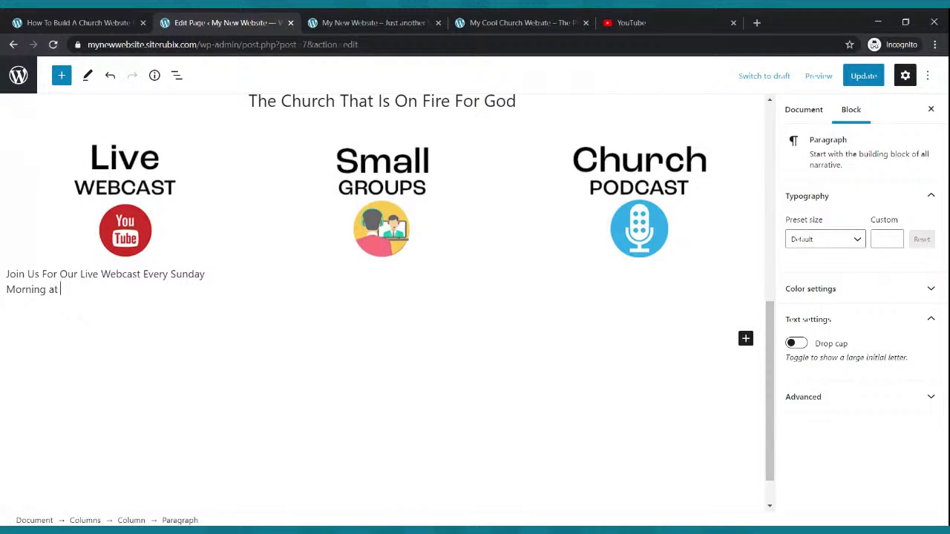
{"action": "type", "text": " 9:00am"}
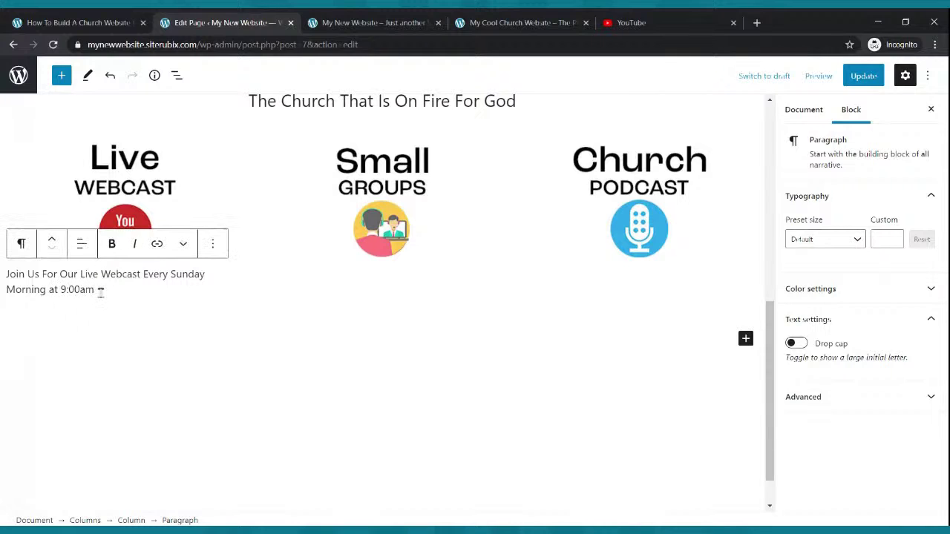
{"action": "left_click_drag", "start_coordinate": [96, 290], "coordinate": [7, 271]}
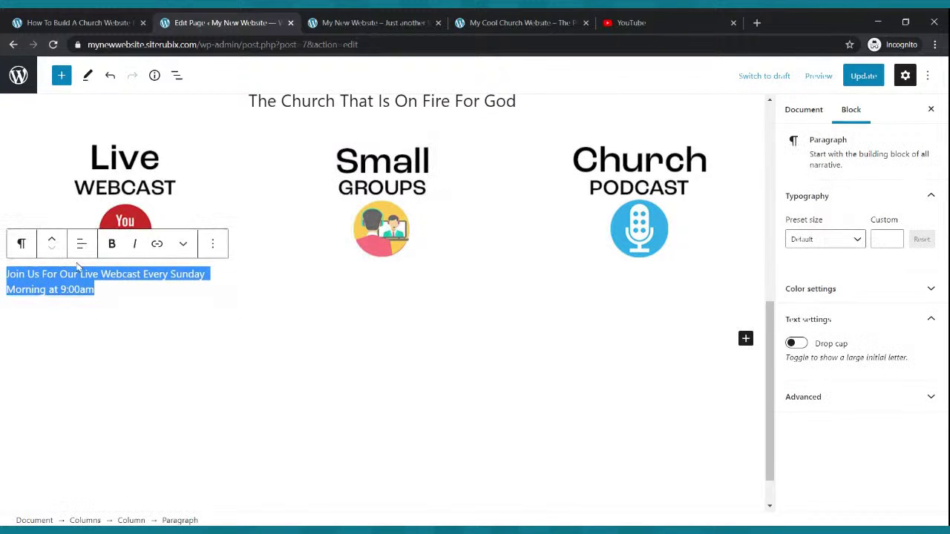
Centre and bold the Live Webcast caption and set its font size to 22.
{"action": "left_click", "coordinate": [81, 243]}
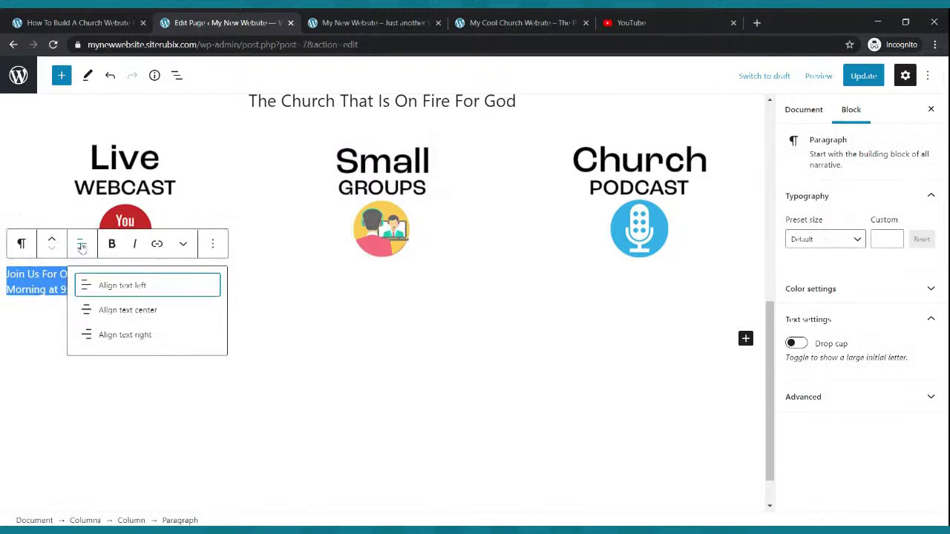
{"action": "left_click", "coordinate": [97, 310]}
{"action": "left_click", "coordinate": [112, 249]}
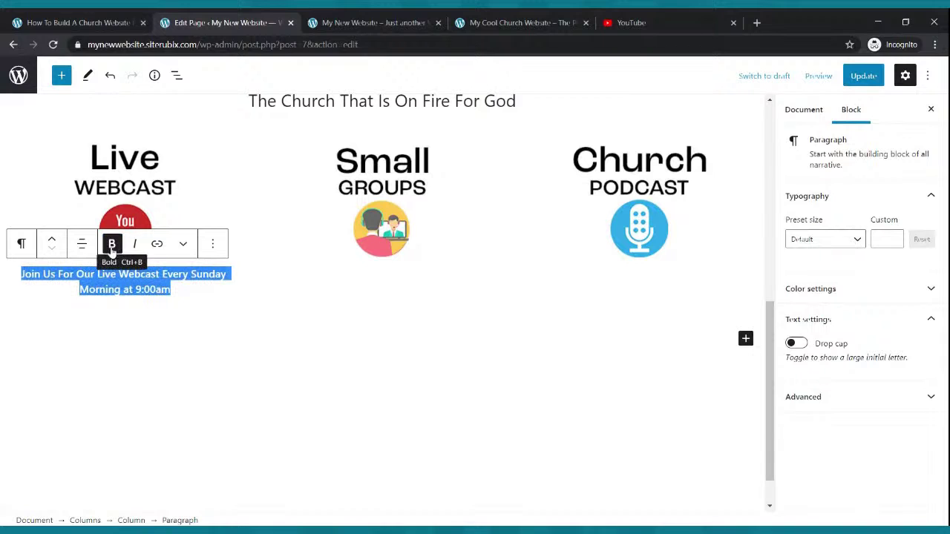
{"action": "left_click", "coordinate": [825, 245]}
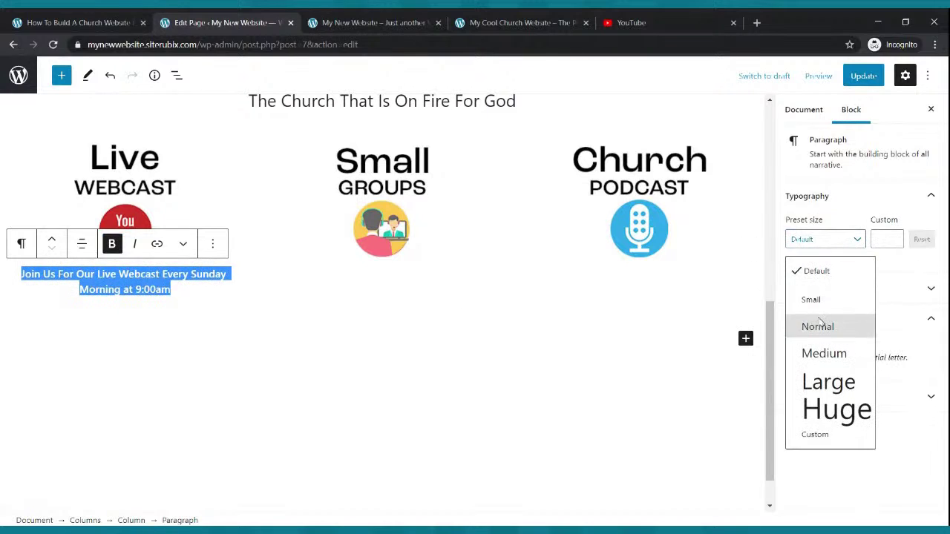
{"action": "left_click", "coordinate": [821, 325]}
{"action": "left_click", "coordinate": [859, 240]}
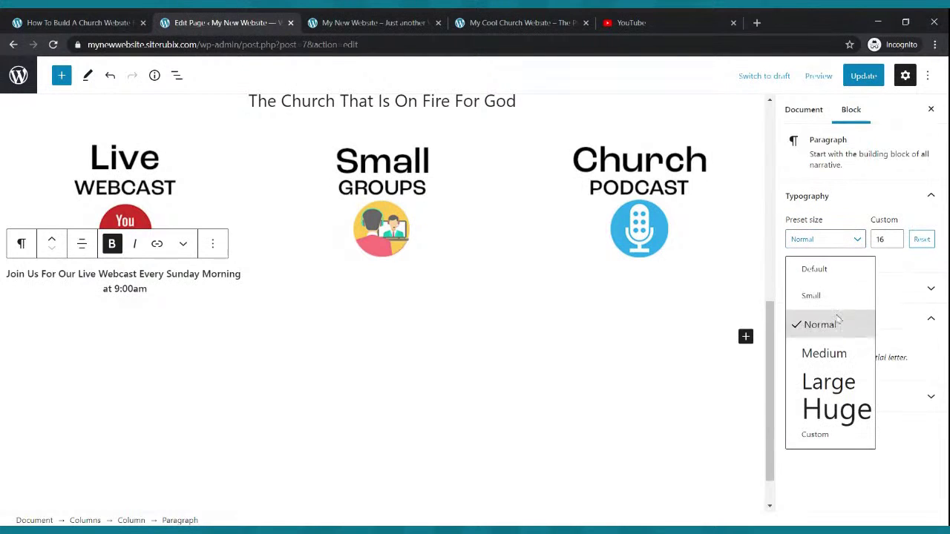
{"action": "left_click", "coordinate": [835, 350]}
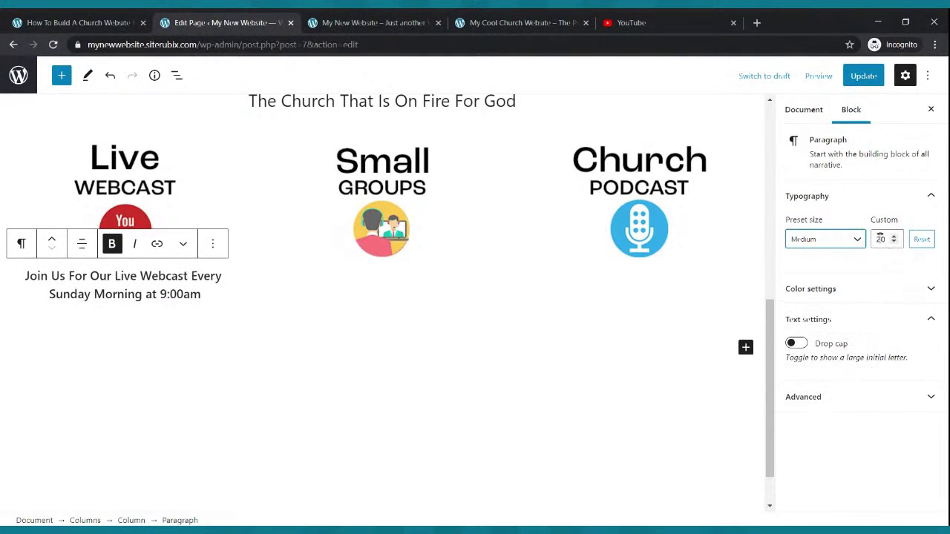
{"action": "left_click", "coordinate": [895, 236]}
{"action": "left_click", "coordinate": [895, 236]}
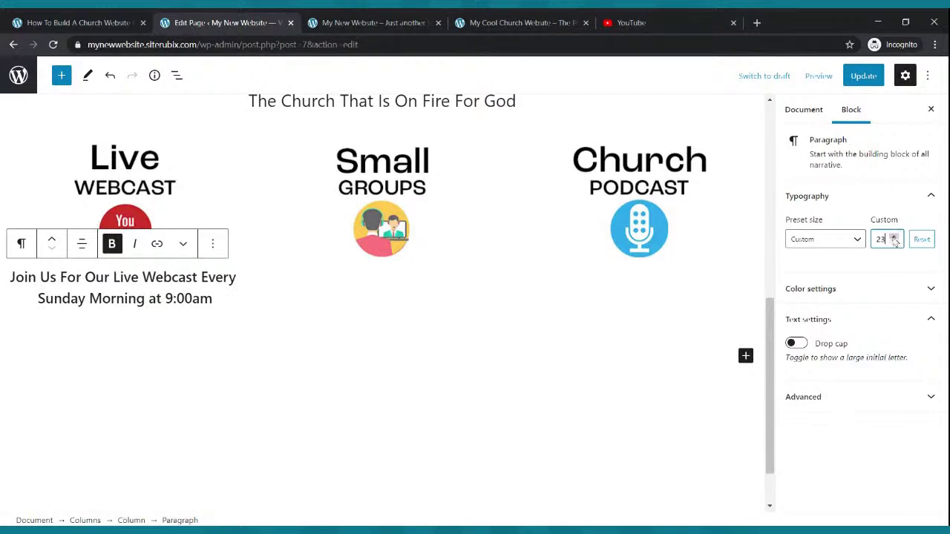
Reselect the whole Live Webcast caption text.
{"action": "left_click", "coordinate": [633, 285]}
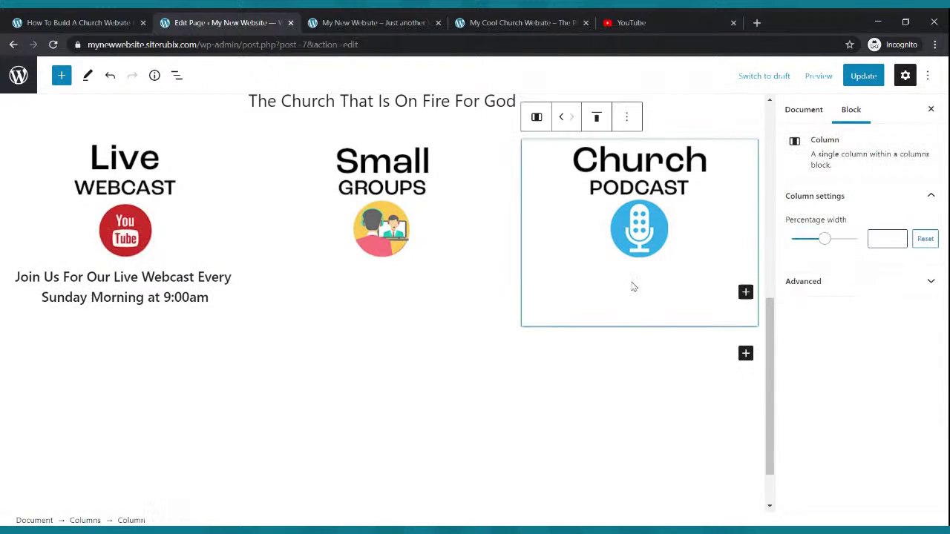
{"action": "left_click", "coordinate": [340, 318]}
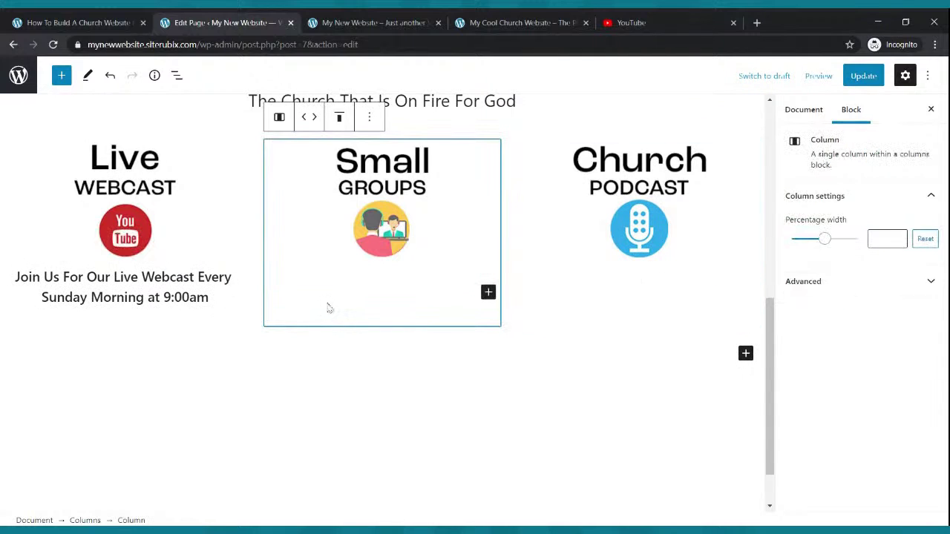
{"action": "left_click_drag", "start_coordinate": [211, 299], "coordinate": [5, 280]}
{"action": "key", "text": "ctrl+c"}
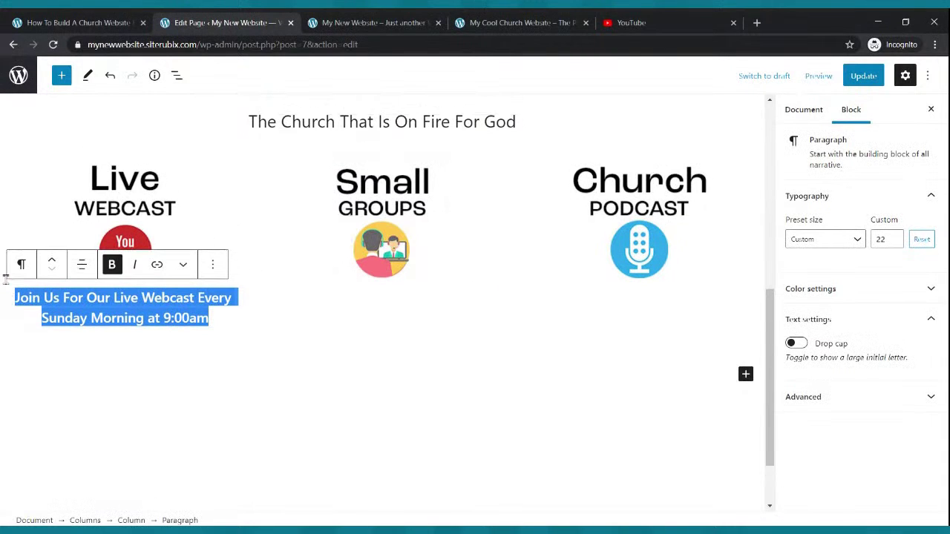
Add a Paragraph block in the Small Groups column and paste the webcast sentence into it.
{"action": "left_click", "coordinate": [363, 306]}
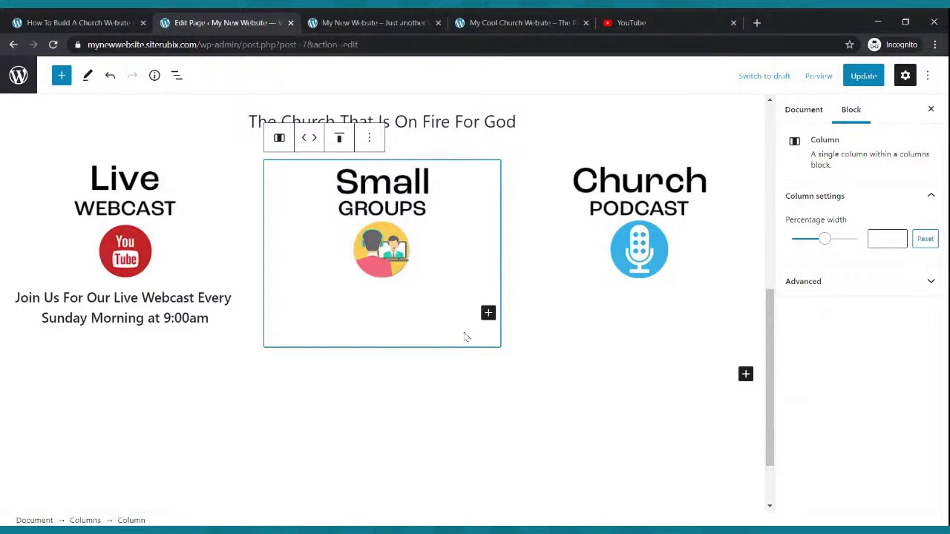
{"action": "left_click", "coordinate": [488, 315]}
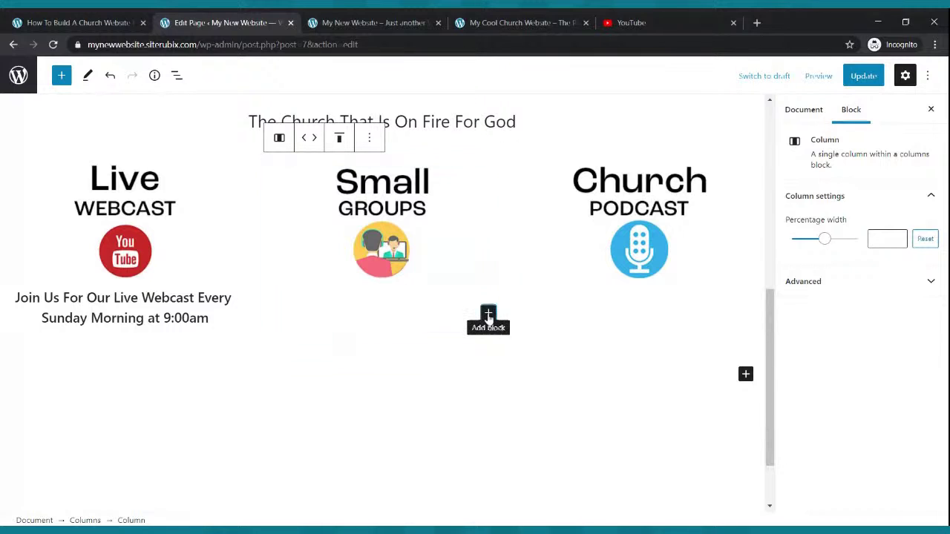
{"action": "left_click", "coordinate": [532, 169]}
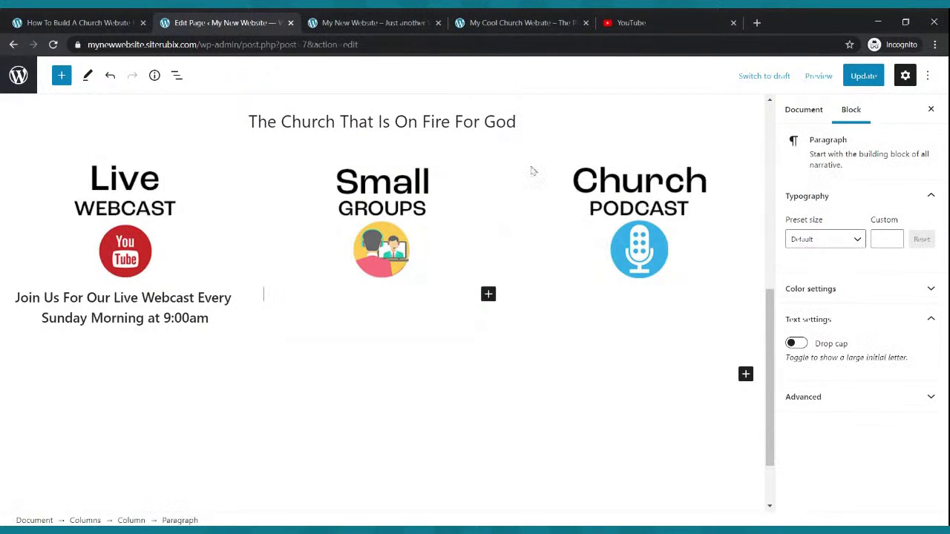
{"action": "left_click", "coordinate": [357, 310]}
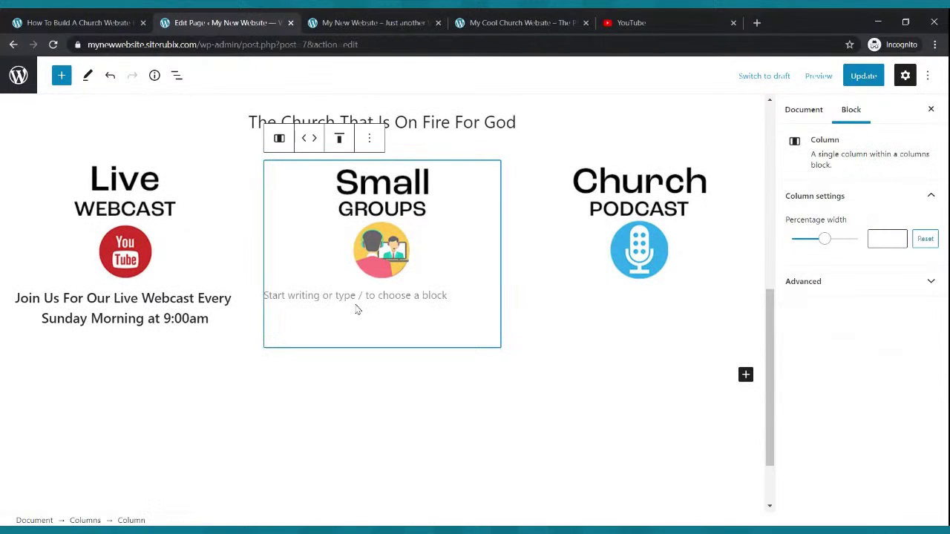
{"action": "left_click", "coordinate": [349, 295]}
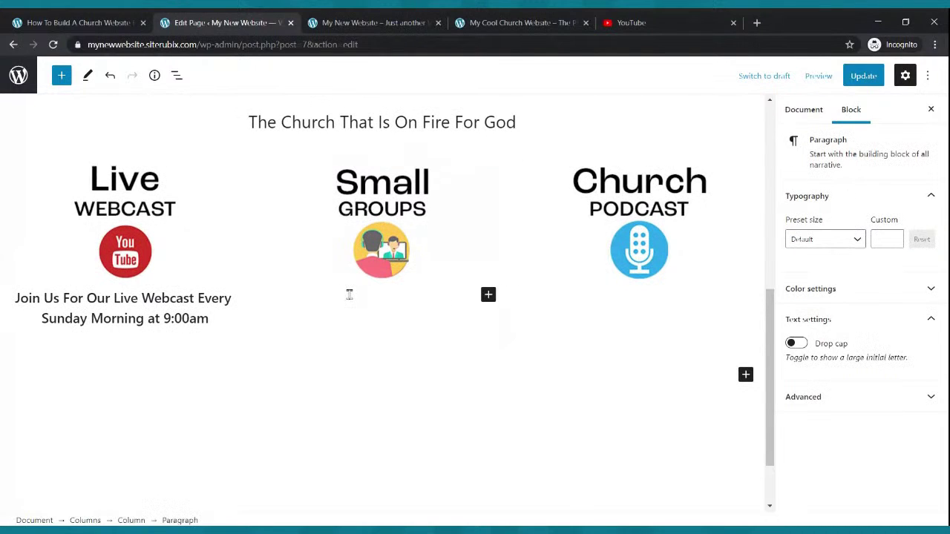
{"action": "key", "text": "ctrl+v"}
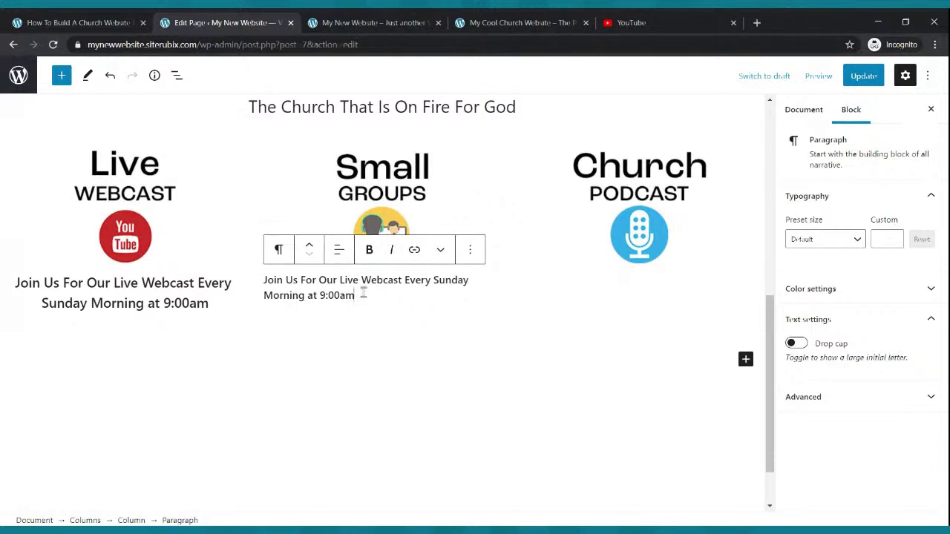
Replace it with 'Join Us For One Of Our Small Groups That Meet Throughout The Week'.
{"action": "left_click_drag", "start_coordinate": [355, 296], "coordinate": [265, 279]}
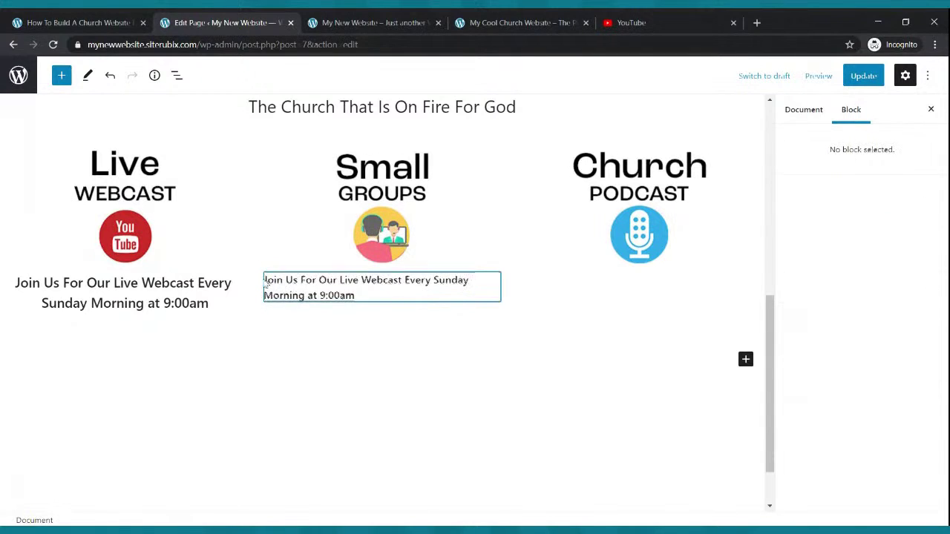
{"action": "key", "text": "BackSpace"}
{"action": "type", "text": "Join Us"}
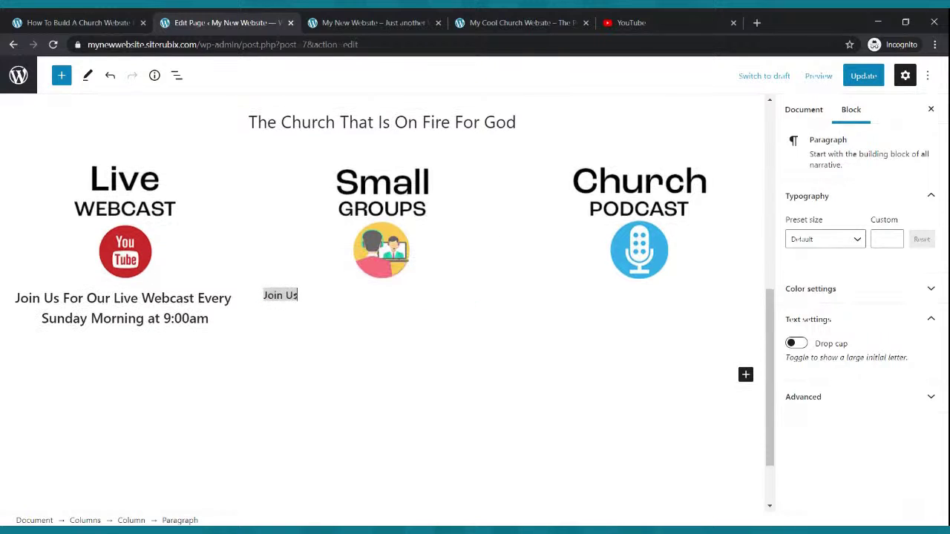
{"action": "type", "text": " For O"}
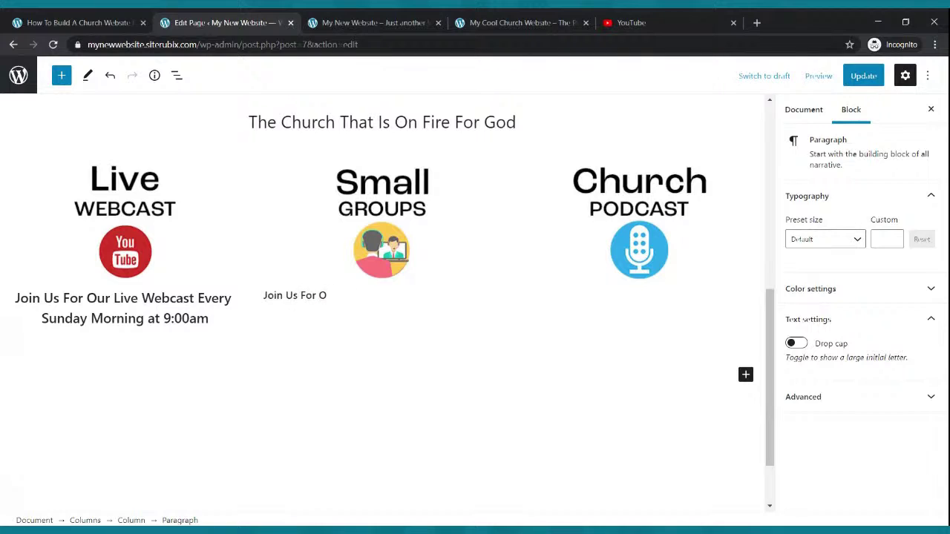
{"action": "type", "text": "ne Of Our Sma"}
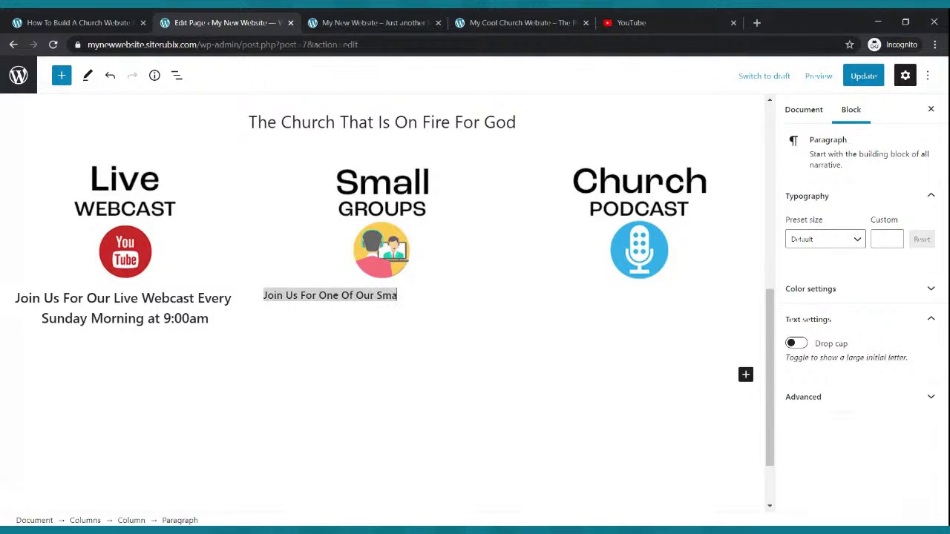
{"action": "type", "text": "ll Group"}
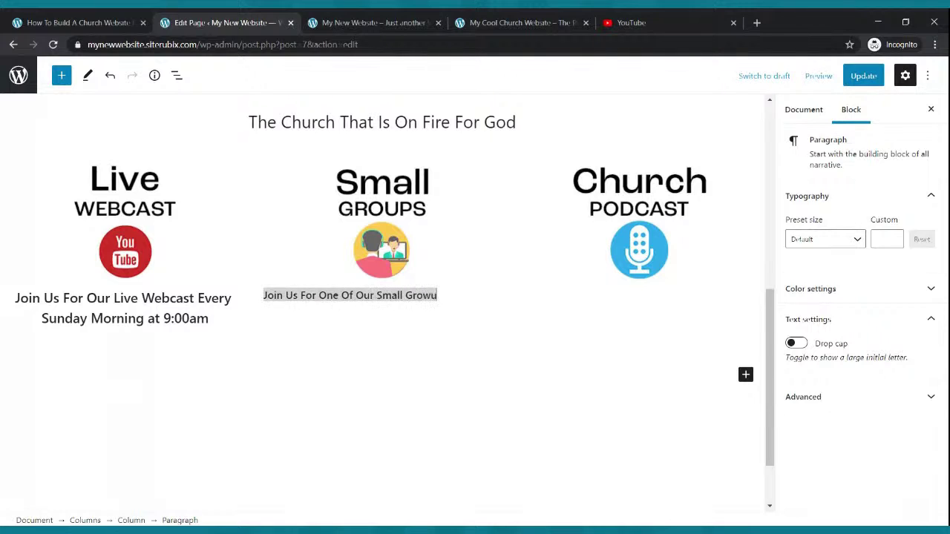
{"action": "type", "text": "s "}
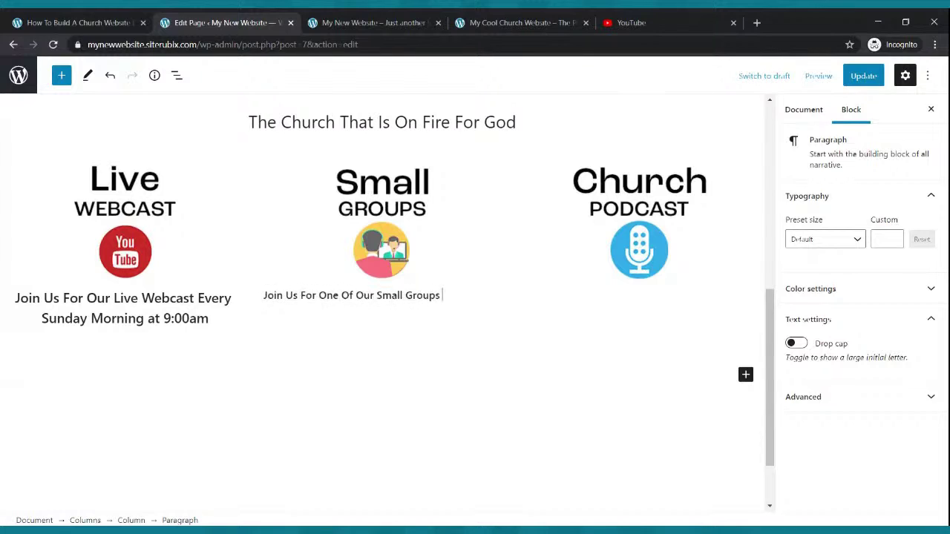
{"action": "type", "text": "Taht M"}
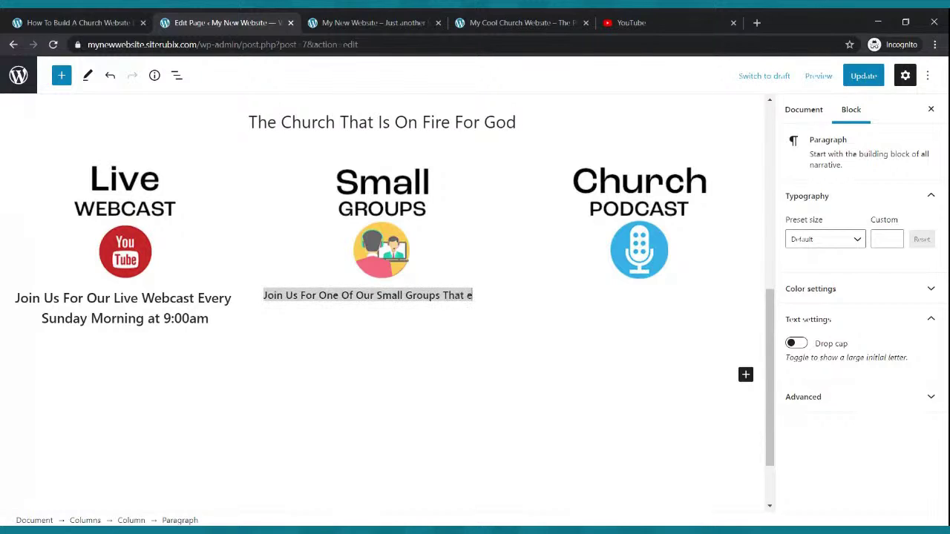
{"action": "type", "text": "eet Tr"}
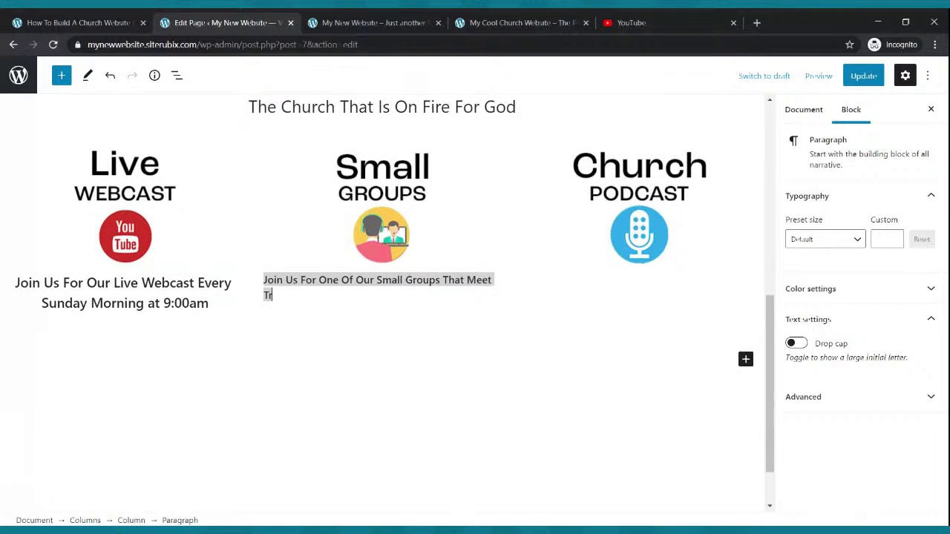
{"action": "type", "text": "roughtou"}
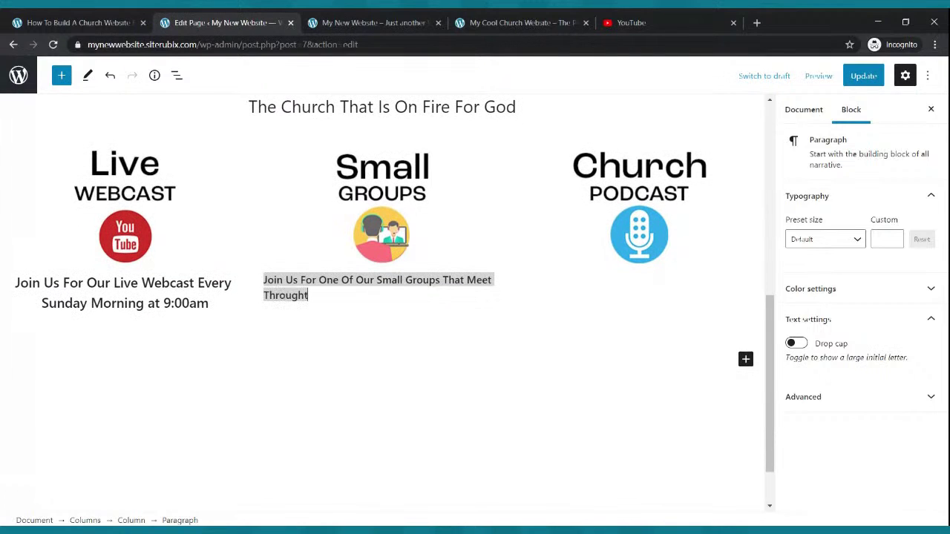
{"action": "key", "text": "BackSpace"}
{"action": "key", "text": "BackSpace"}
{"action": "type", "text": "hout The Week"}
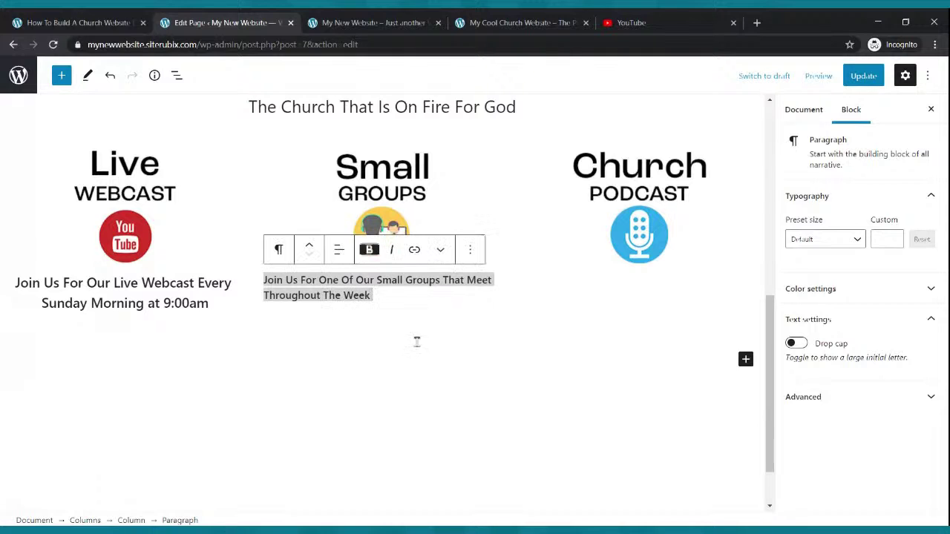
Make the Small Groups caption bold and centred with font size 17.
{"action": "left_click", "coordinate": [417, 344]}
{"action": "left_click_drag", "start_coordinate": [386, 295], "coordinate": [265, 279]}
{"action": "left_click", "coordinate": [373, 295]}
{"action": "key", "text": "ctrl+b"}
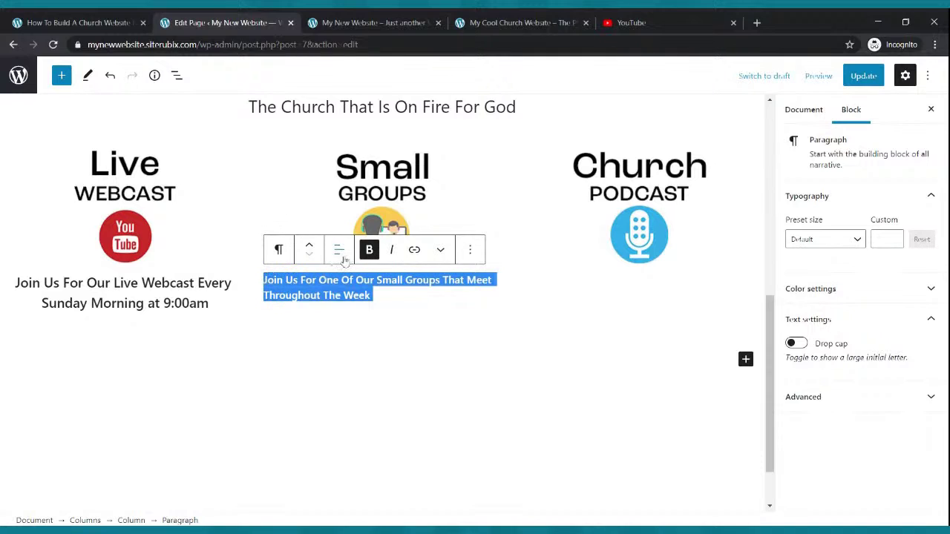
{"action": "left_click", "coordinate": [339, 249]}
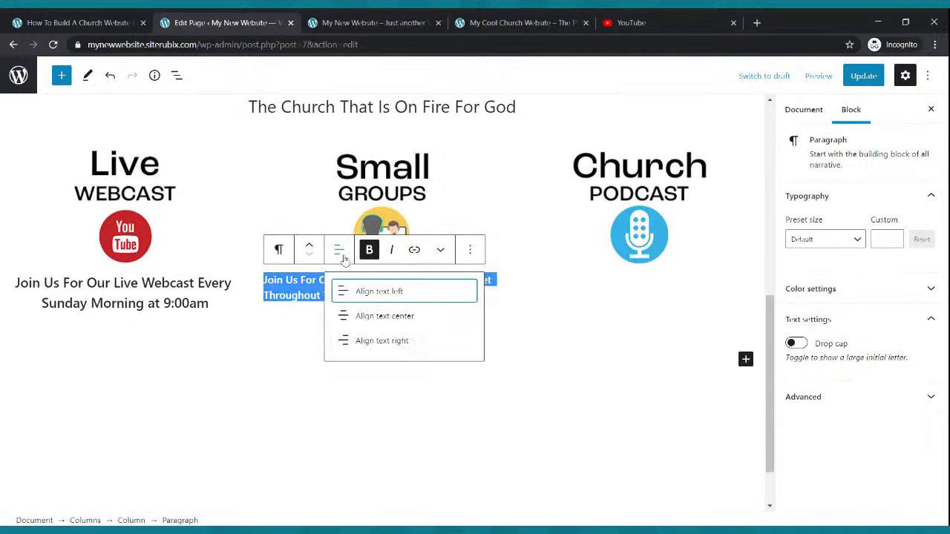
{"action": "left_click", "coordinate": [366, 318]}
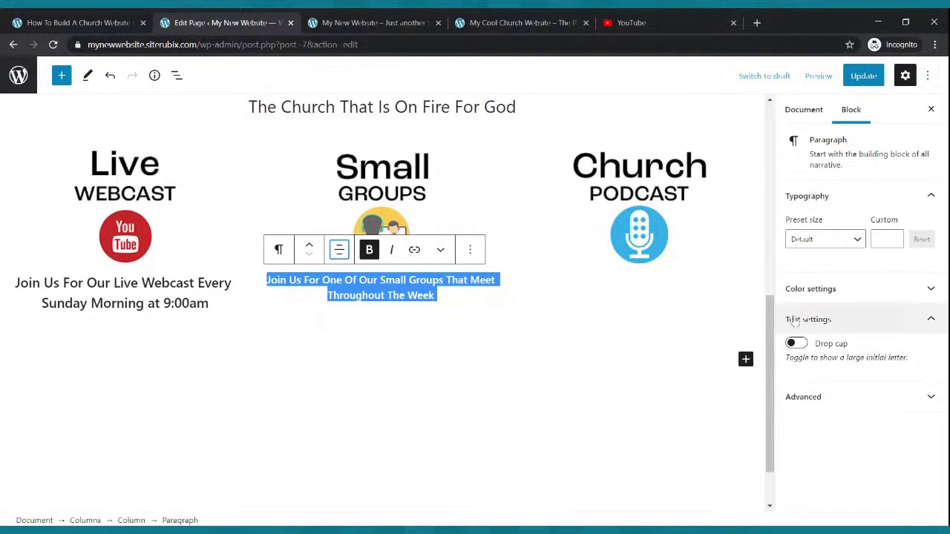
{"action": "left_click", "coordinate": [894, 239]}
{"action": "left_click_drag", "start_coordinate": [895, 239], "coordinate": [894, 239]}
Save the page with the new Small Groups caption.
{"action": "left_click", "coordinate": [650, 351]}
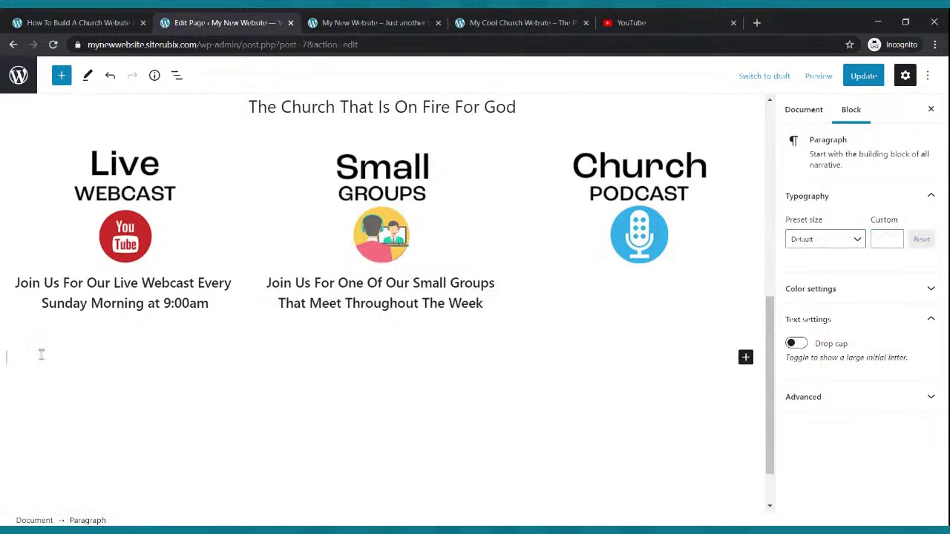
{"action": "left_click", "coordinate": [878, 76]}
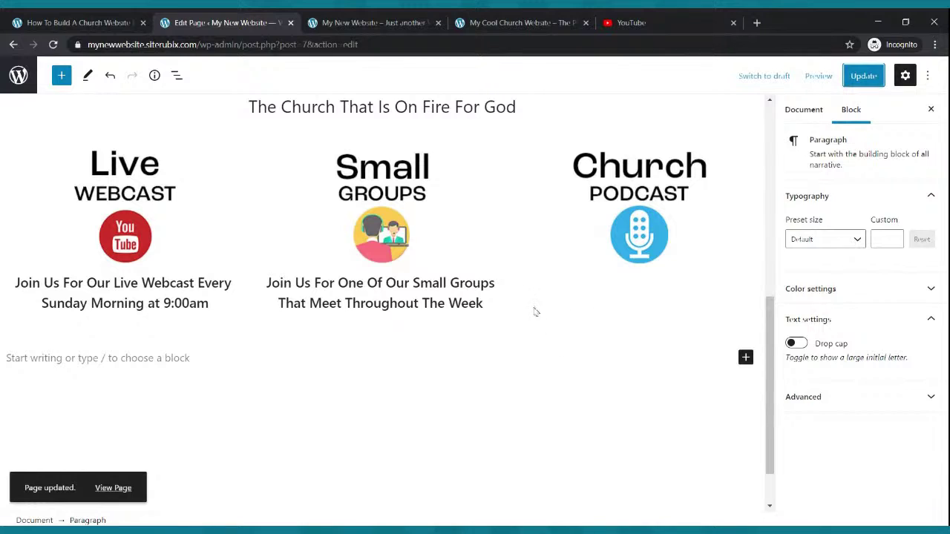
{"action": "left_click", "coordinate": [685, 280]}
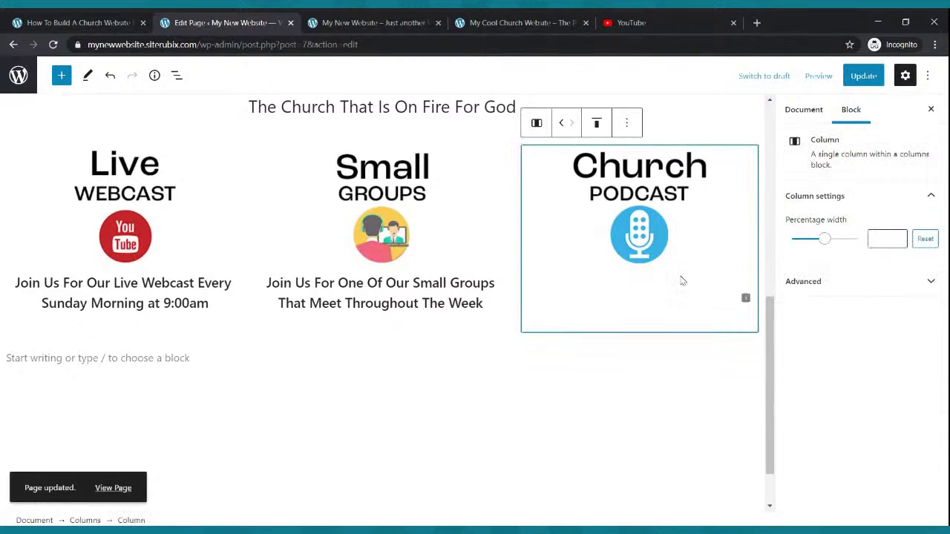
Add a paragraph under the podcast image reading 'Listen To Our Weekly Podcast Where We Discuss Hot'.
{"action": "left_click", "coordinate": [747, 300]}
{"action": "left_click", "coordinate": [577, 387]}
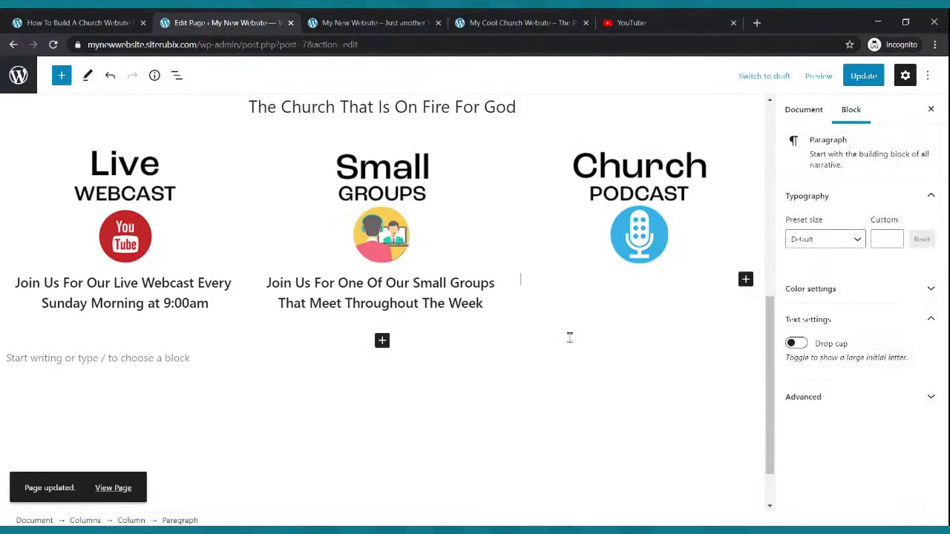
{"action": "scroll", "coordinate": [569, 338], "scroll_direction": "up", "scroll_amount": 1}
{"action": "type", "text": "Listen"}
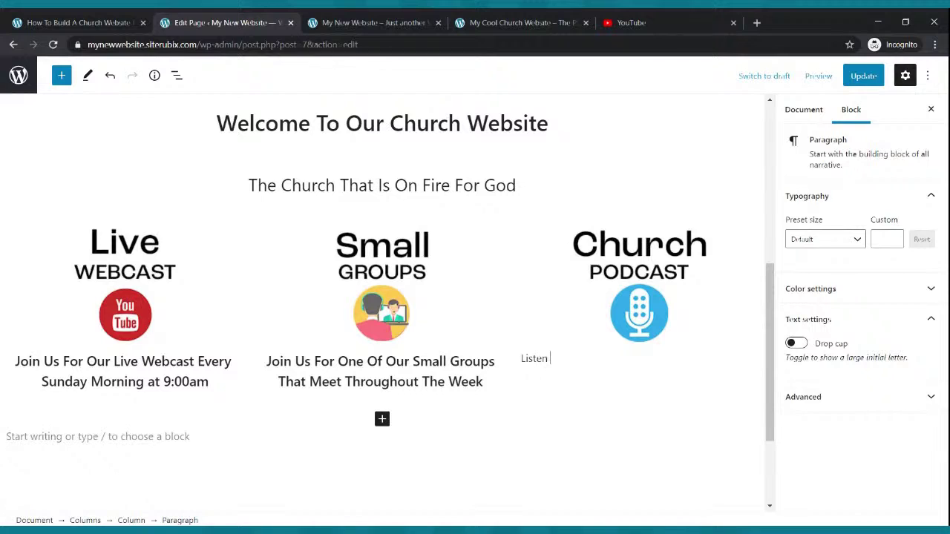
{"action": "type", "text": " To Our Weekly Podcast Where"}
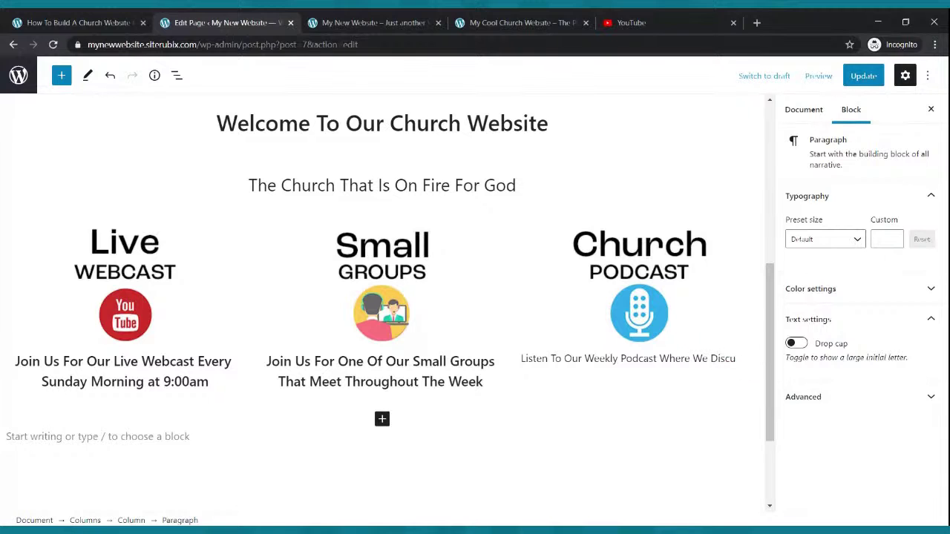
{"action": "type", "text": "We Discuss Hp"}
{"action": "key", "text": "BackSpace"}
{"action": "type", "text": "ot Topics and More..."}
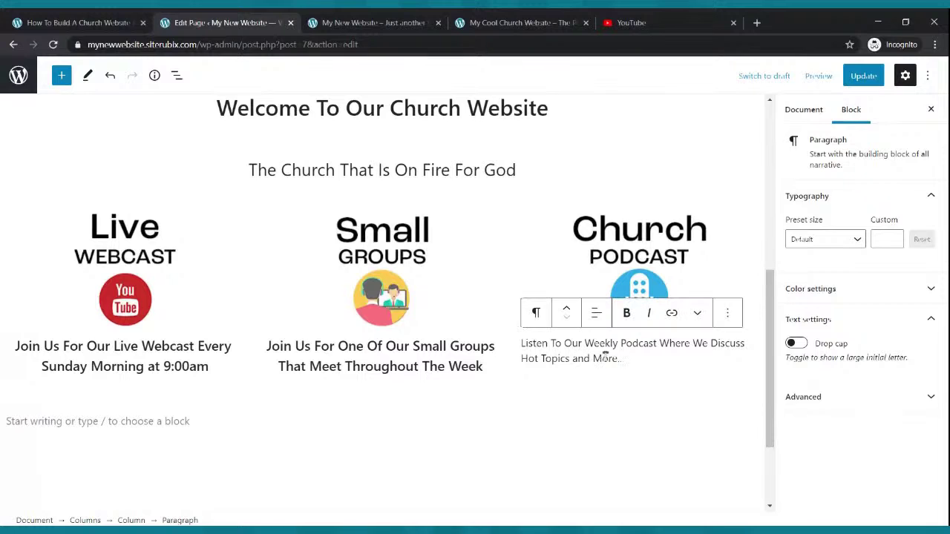
Make the podcast caption bold and centre-aligned.
{"action": "left_click_drag", "start_coordinate": [624, 360], "coordinate": [523, 343]}
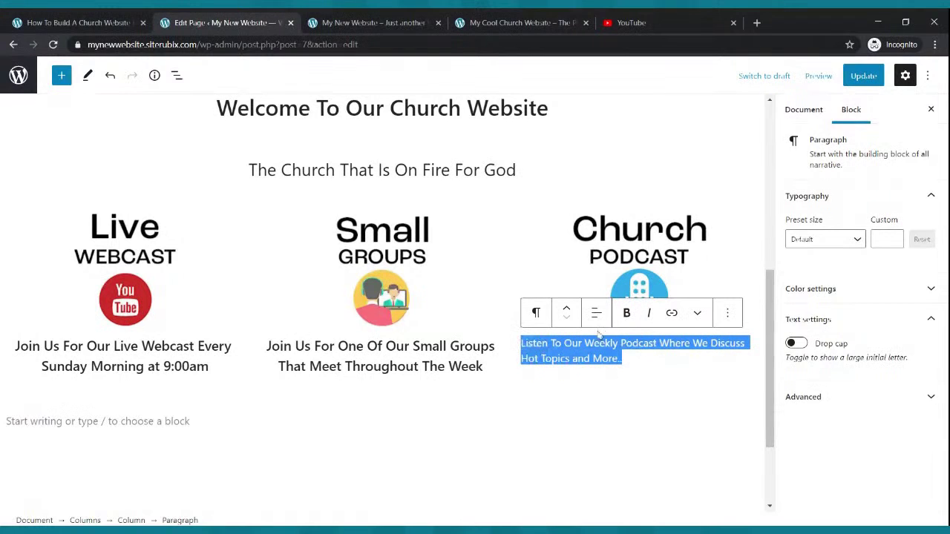
{"action": "left_click", "coordinate": [627, 313]}
{"action": "left_click", "coordinate": [597, 314]}
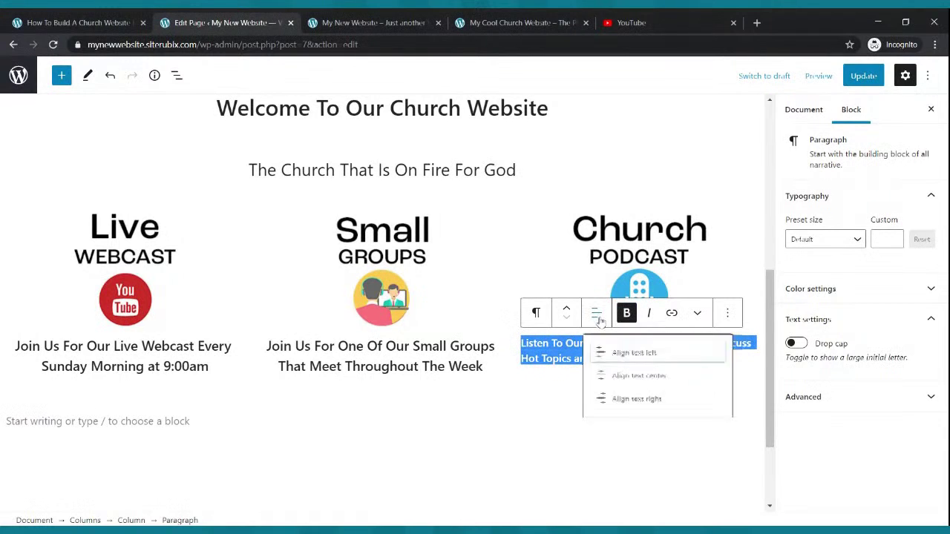
{"action": "left_click", "coordinate": [617, 376]}
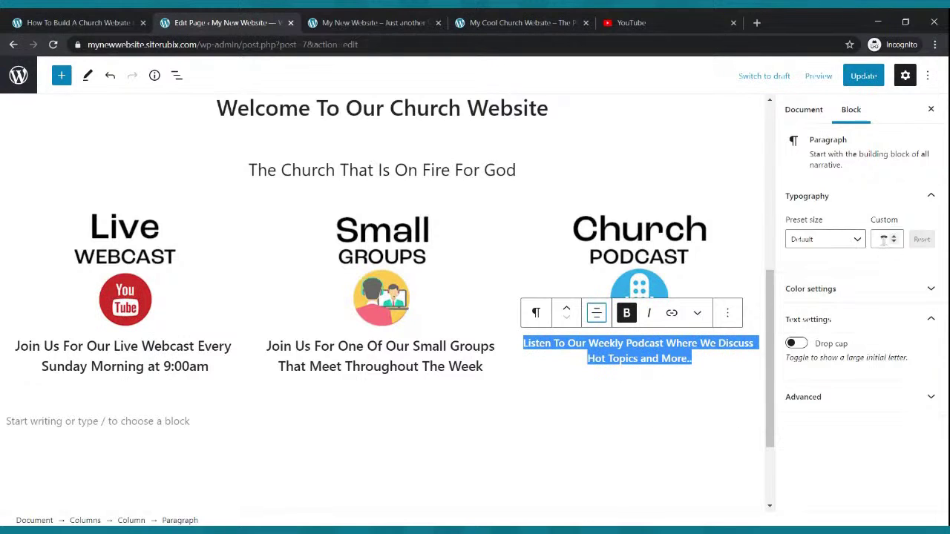
Set the podcast caption's custom font size to 22 and update the page.
{"action": "left_click", "coordinate": [895, 236]}
{"action": "left_click", "coordinate": [895, 238]}
{"action": "left_click", "coordinate": [895, 240]}
{"action": "left_click", "coordinate": [895, 239]}
{"action": "left_click", "coordinate": [895, 240]}
{"action": "left_click", "coordinate": [896, 239]}
{"action": "left_click", "coordinate": [895, 239]}
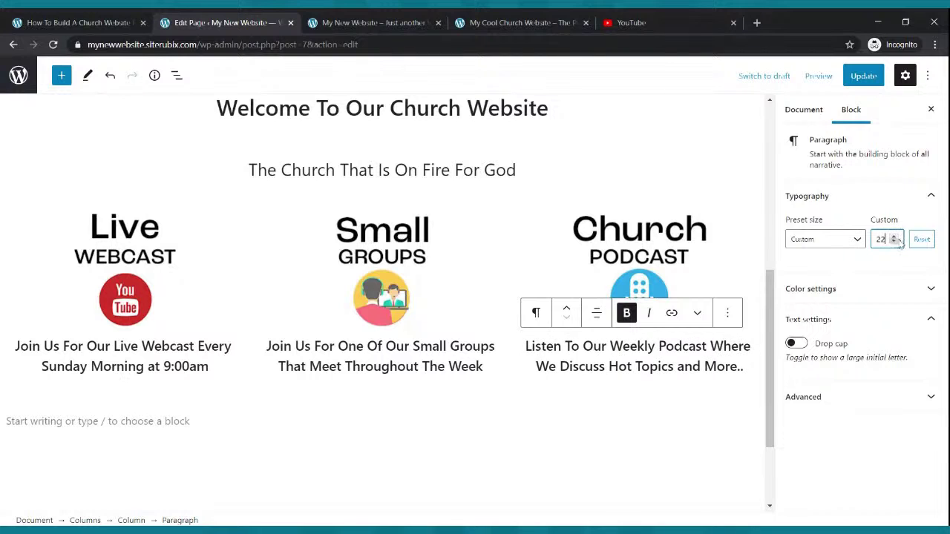
{"action": "left_click", "coordinate": [857, 83]}
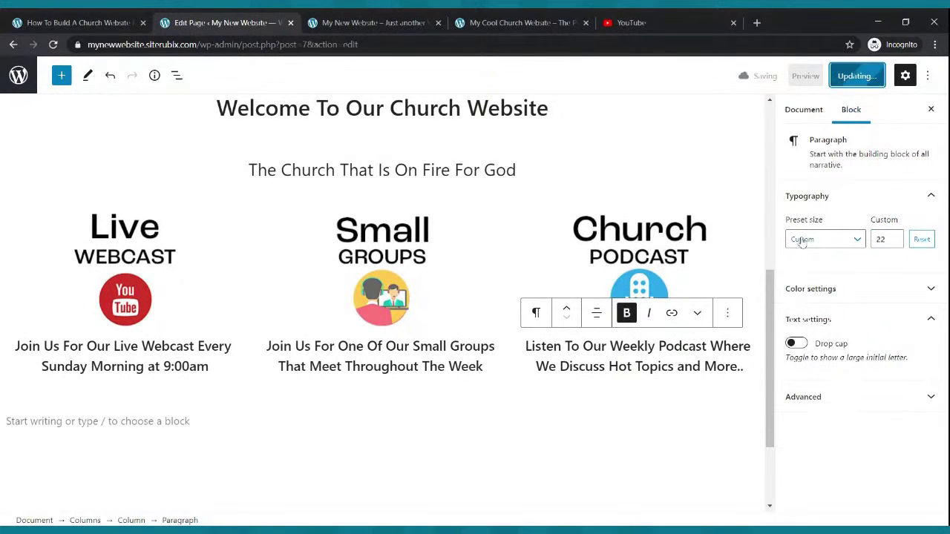
{"action": "left_click", "coordinate": [379, 23]}
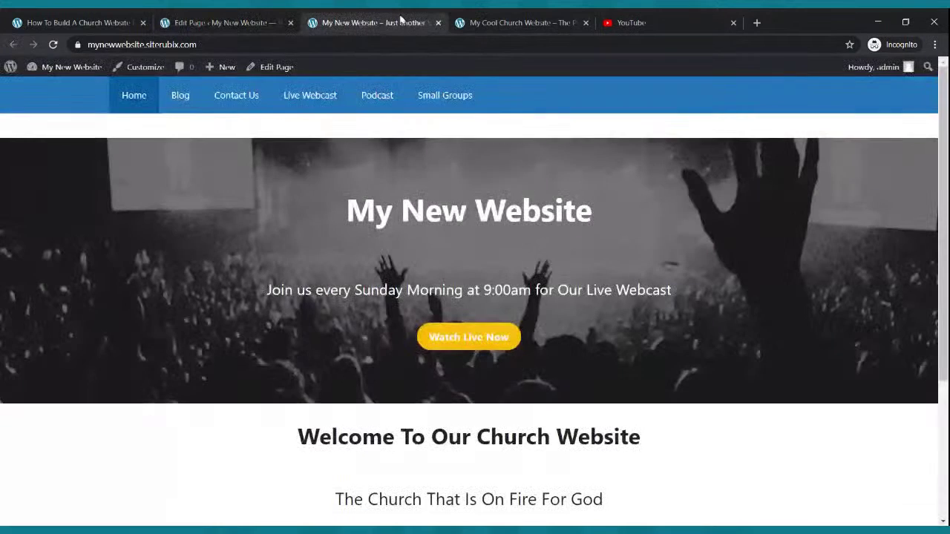
Refresh the live homepage, scroll to the Live, Small and Church captions, then return to the editor.
{"action": "left_click", "coordinate": [53, 44]}
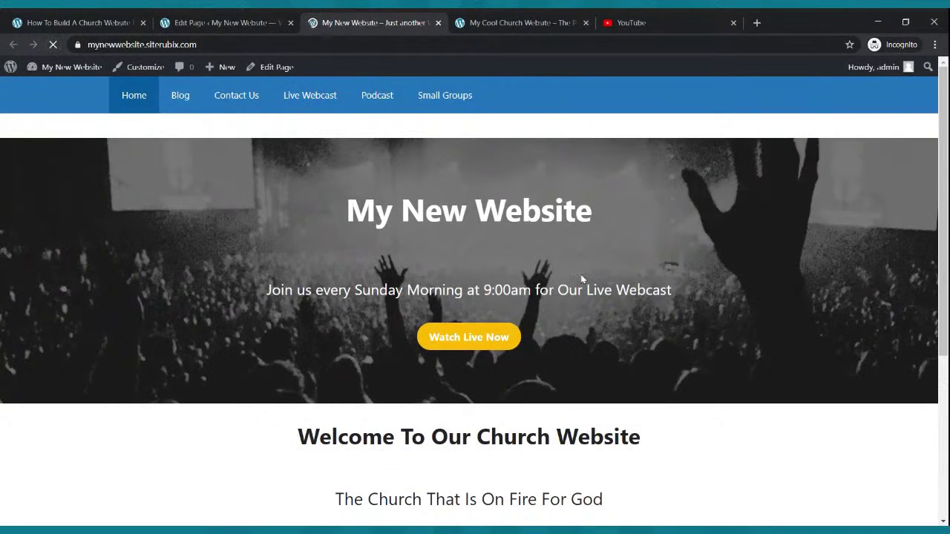
{"action": "scroll", "coordinate": [587, 277], "scroll_direction": "down", "scroll_amount": 2}
{"action": "scroll", "coordinate": [587, 277], "scroll_direction": "down", "scroll_amount": 3}
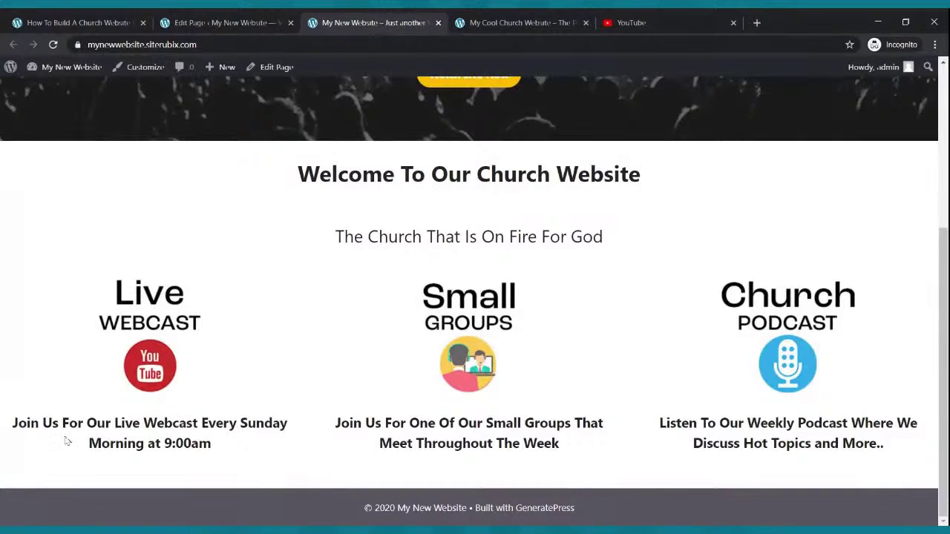
{"action": "left_click", "coordinate": [195, 19]}
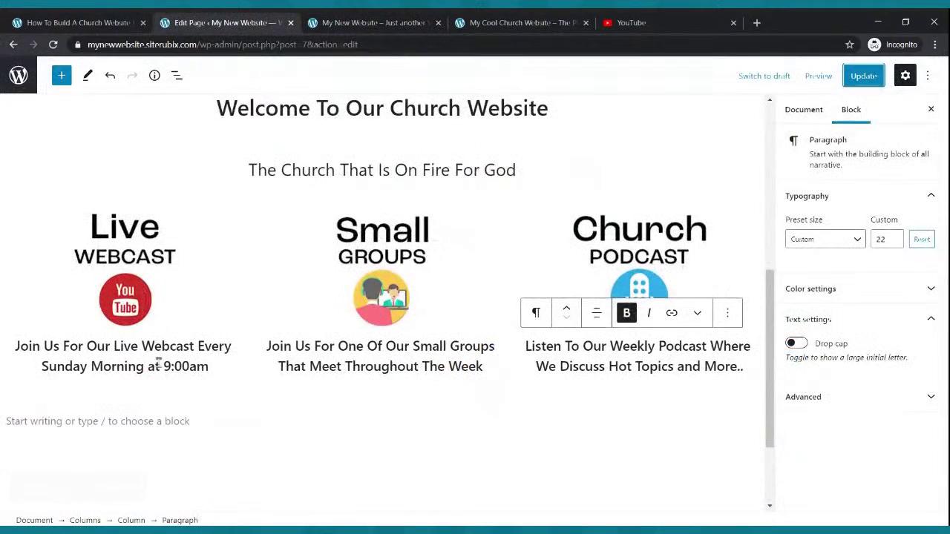
Remove bold from the Live Webcast, Small Groups and podcast captions.
{"action": "left_click_drag", "start_coordinate": [219, 367], "coordinate": [15, 345]}
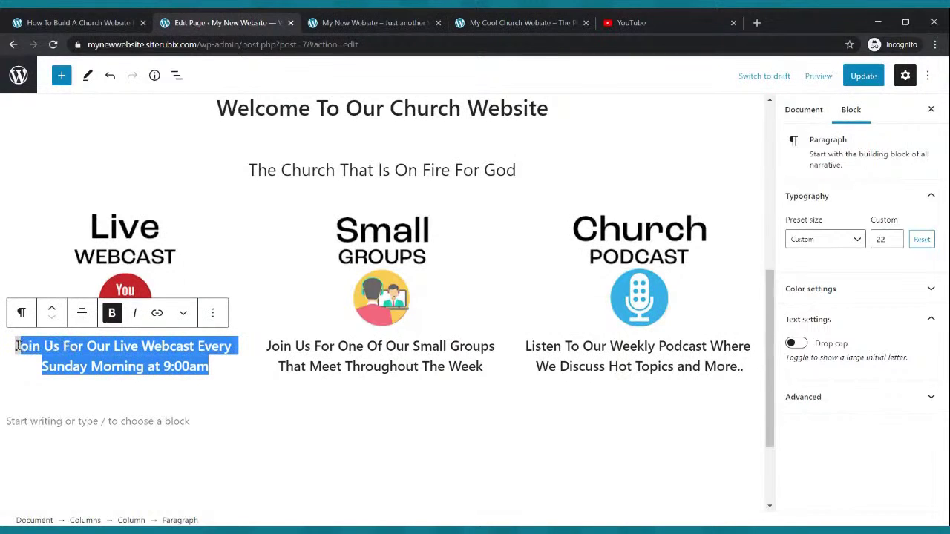
{"action": "left_click", "coordinate": [111, 312]}
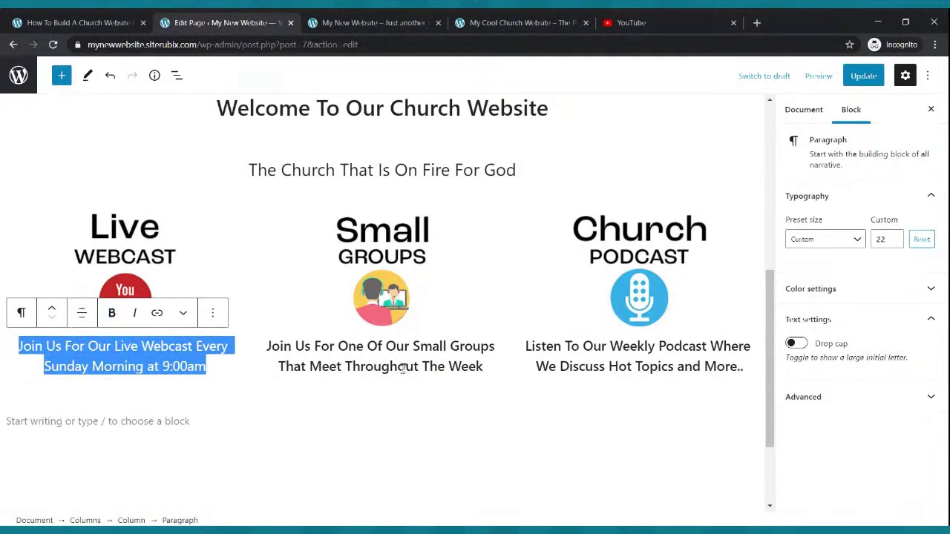
{"action": "mouse_move", "coordinate": [483, 367]}
{"action": "left_mouse_down"}
{"action": "mouse_move", "coordinate": [269, 350]}
{"action": "mouse_move", "coordinate": [483, 369]}
{"action": "left_mouse_up"}
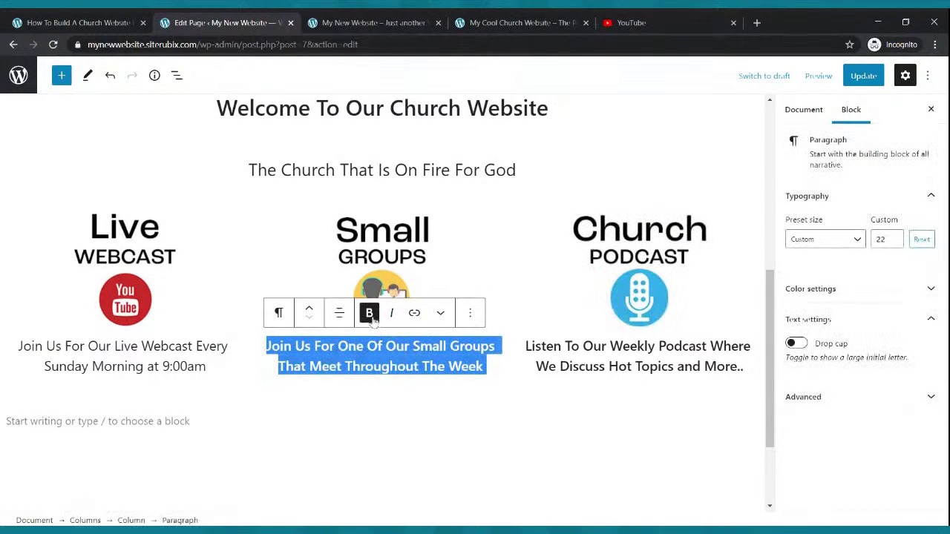
{"action": "left_click", "coordinate": [369, 312]}
{"action": "left_click_drag", "start_coordinate": [533, 389], "coordinate": [574, 360]}
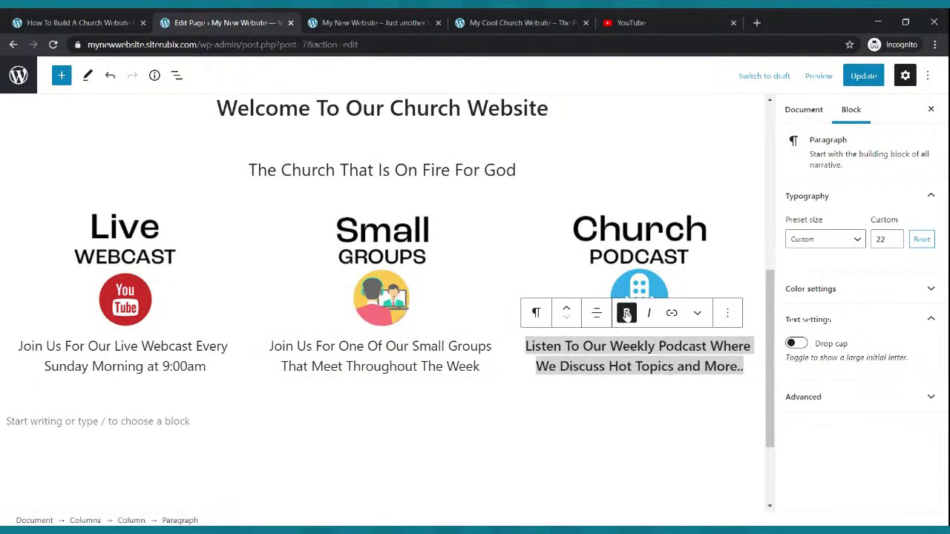
{"action": "left_click", "coordinate": [627, 312]}
Deselect the caption text and save the page with Update.
{"action": "left_click", "coordinate": [352, 362]}
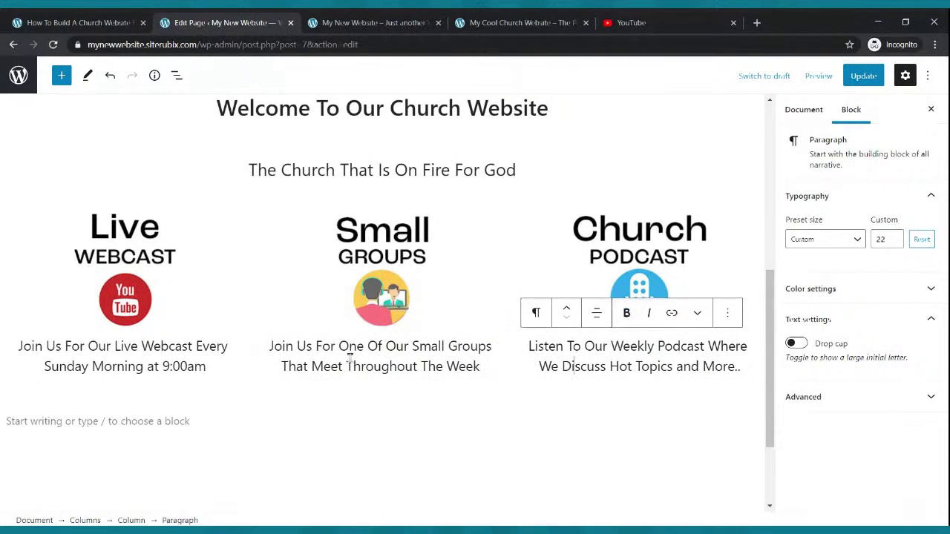
{"action": "left_click", "coordinate": [646, 358]}
{"action": "left_click", "coordinate": [863, 75]}
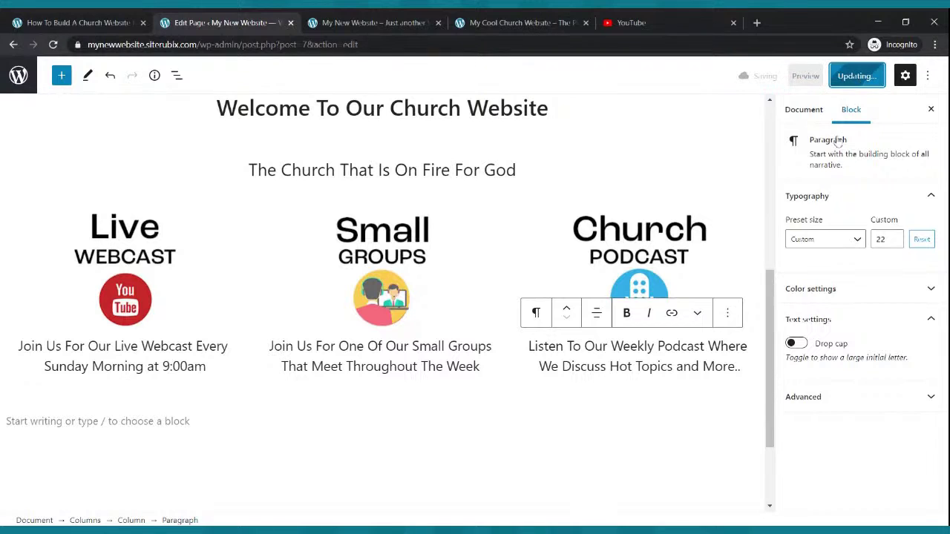
{"action": "left_click", "coordinate": [368, 22]}
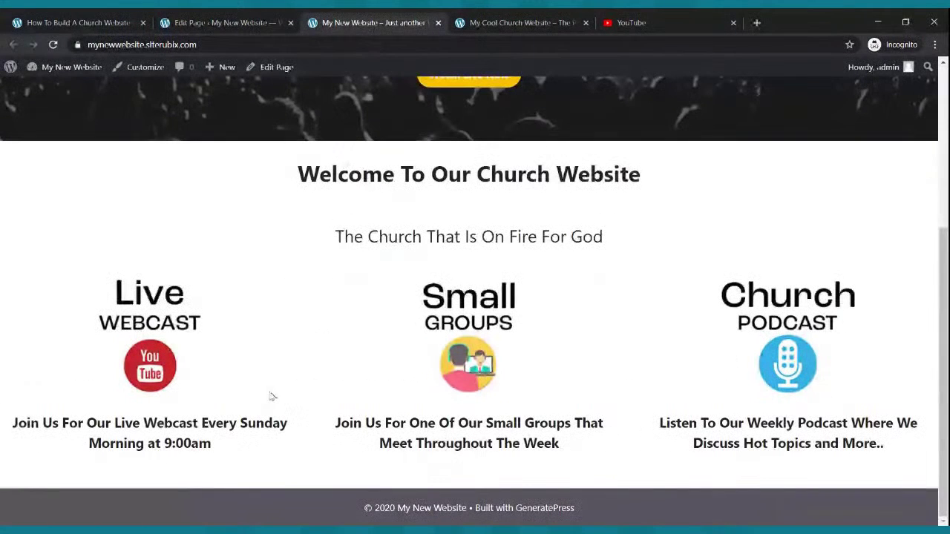
Reload the live homepage and scroll to check the regular-weight captions.
{"action": "left_click", "coordinate": [54, 45]}
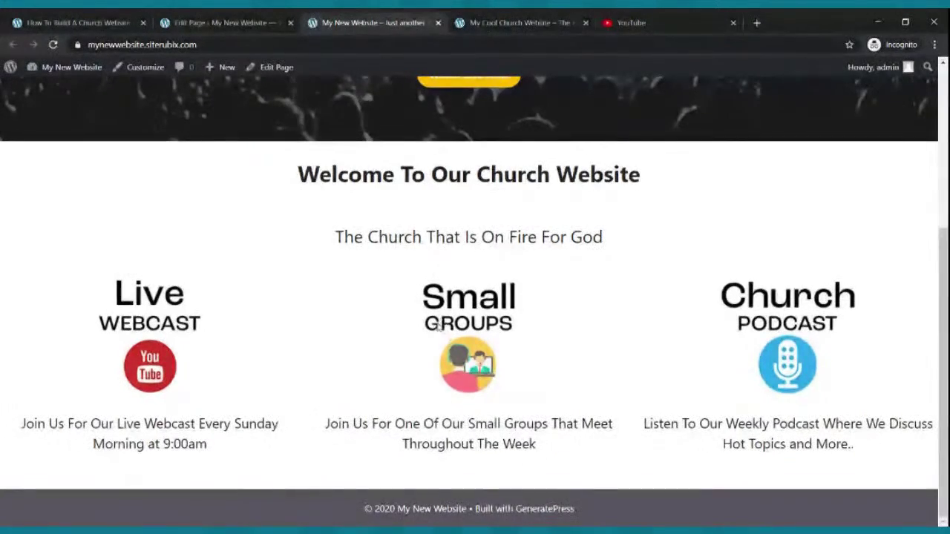
{"action": "scroll", "coordinate": [261, 390], "scroll_direction": "up", "scroll_amount": 3}
{"action": "scroll", "coordinate": [280, 364], "scroll_direction": "down", "scroll_amount": 3}
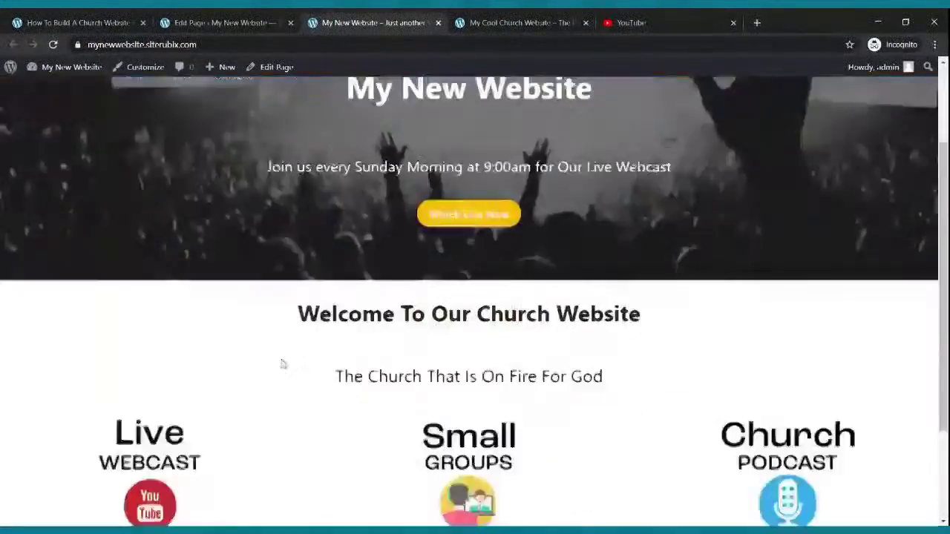
{"action": "scroll", "coordinate": [286, 365], "scroll_direction": "up", "scroll_amount": 3}
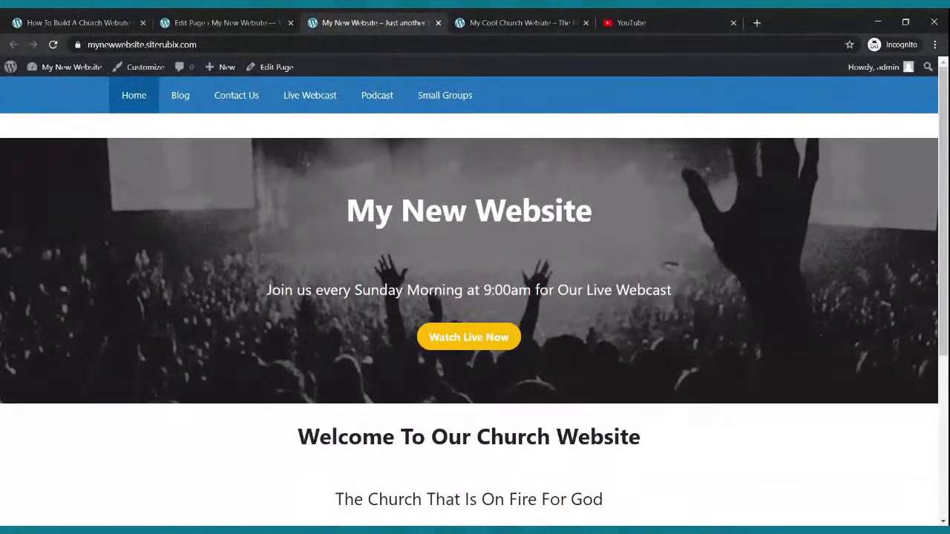
{"action": "scroll", "coordinate": [235, 184], "scroll_direction": "down", "scroll_amount": 3}
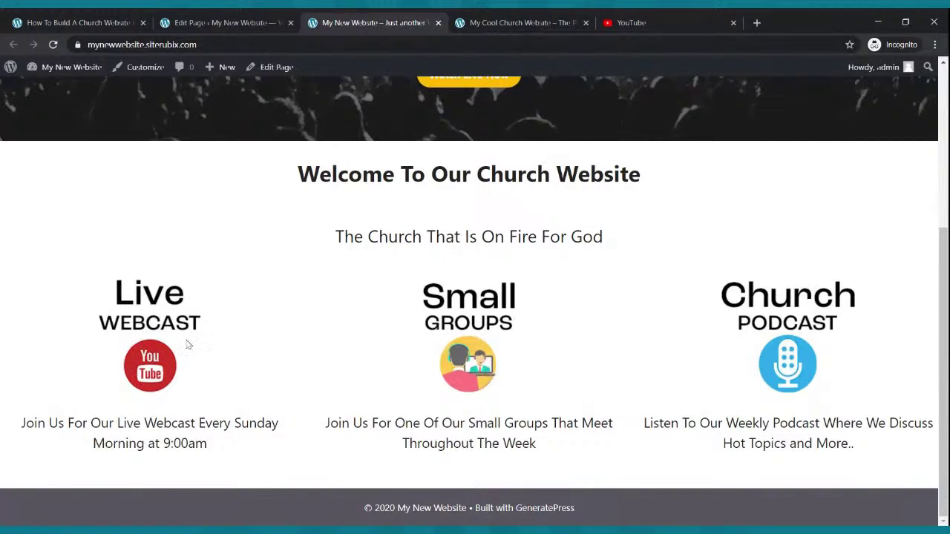
Open the site's Live Webcast page from the menu and select its web address.
{"action": "left_click", "coordinate": [227, 22]}
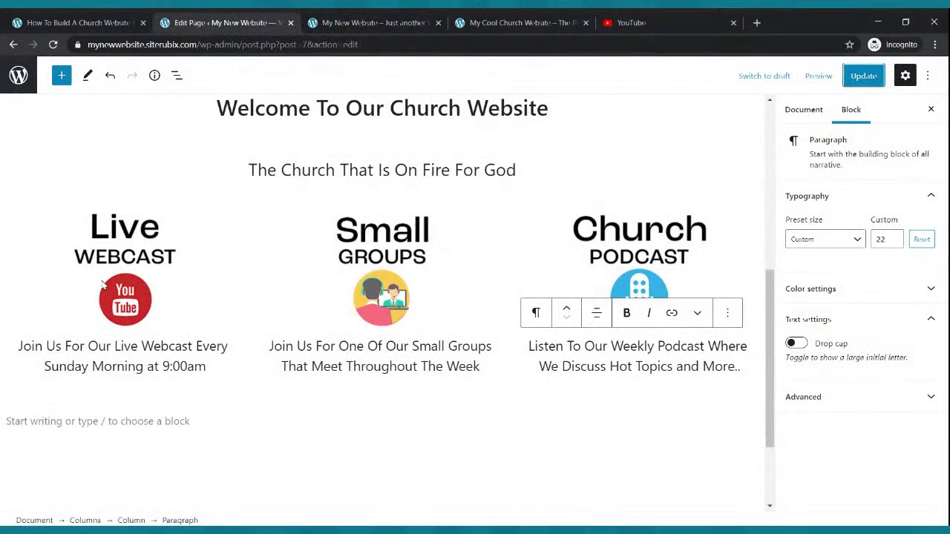
{"action": "left_click", "coordinate": [124, 275]}
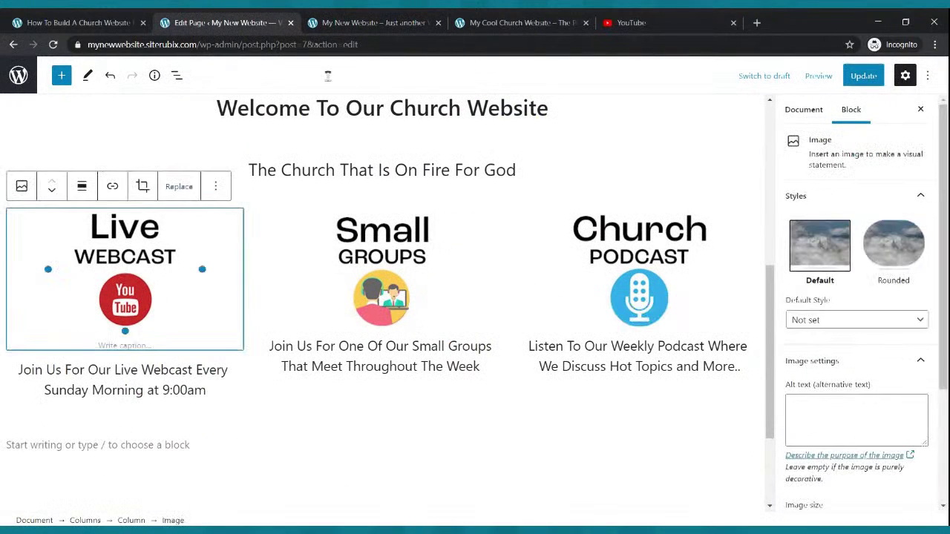
{"action": "left_click", "coordinate": [361, 30]}
{"action": "scroll", "coordinate": [375, 223], "scroll_direction": "up", "scroll_amount": 4}
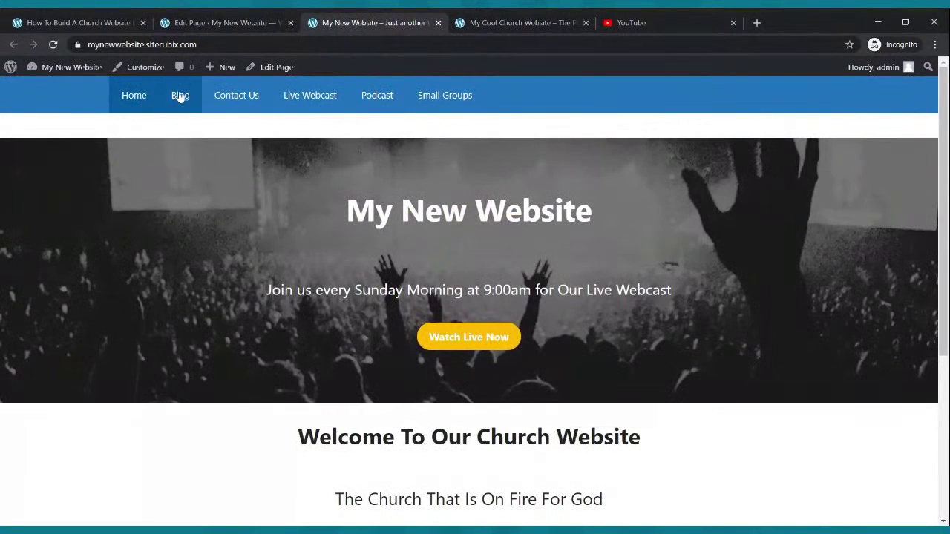
{"action": "left_click", "coordinate": [373, 107]}
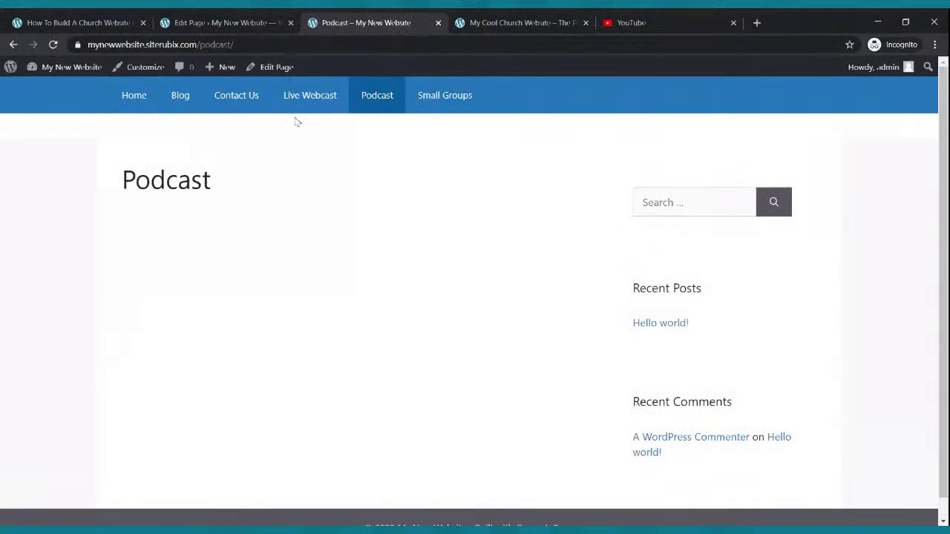
{"action": "left_click", "coordinate": [140, 102]}
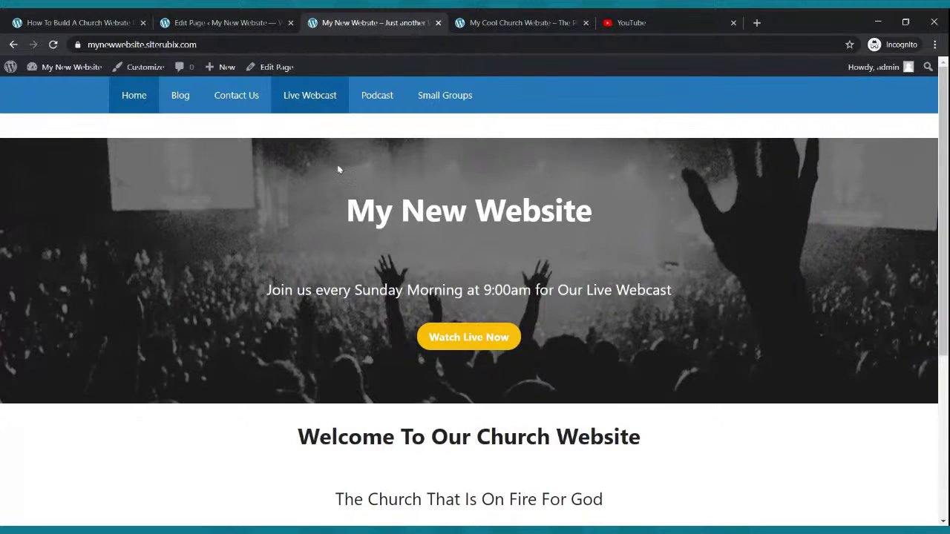
{"action": "left_click", "coordinate": [331, 97]}
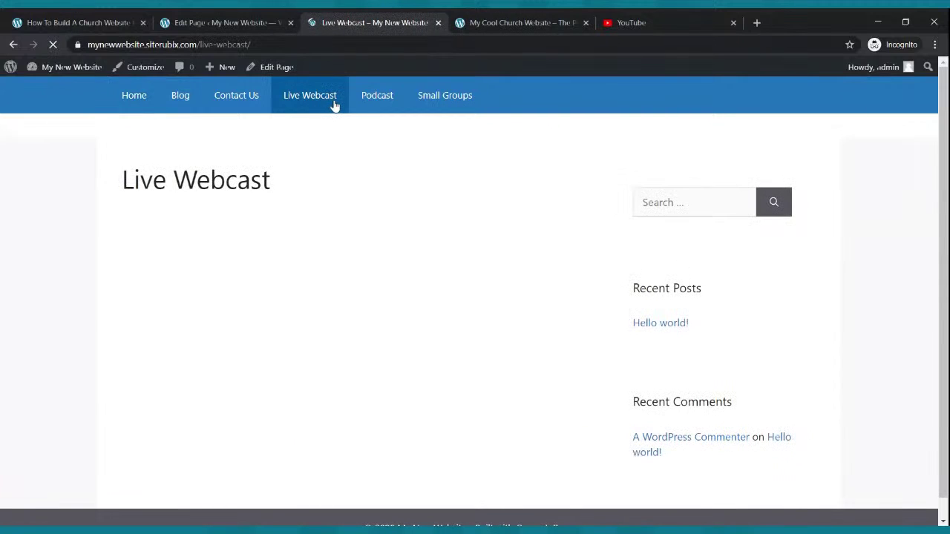
{"action": "left_click", "coordinate": [250, 45]}
{"action": "key", "text": "ctrl+c"}
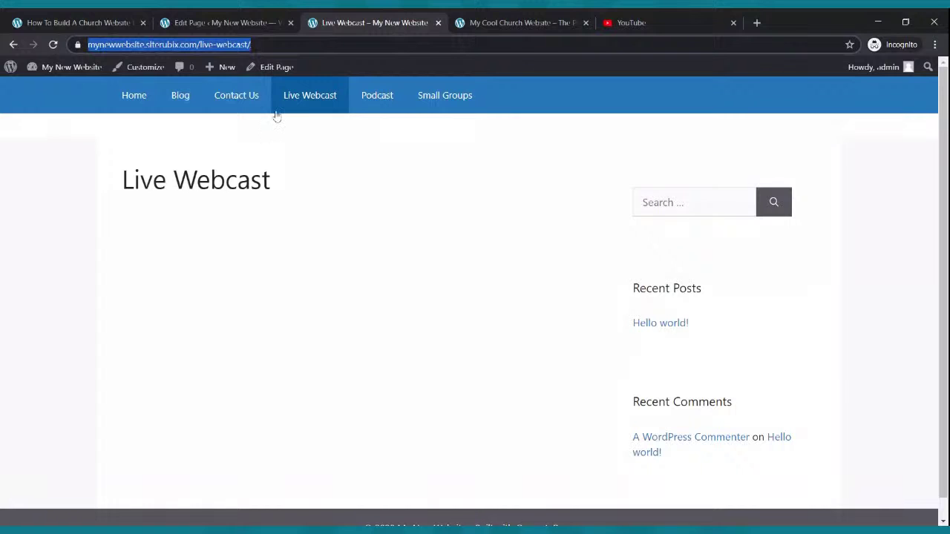
Link the Live Webcast image to the copied Live Webcast page address.
{"action": "left_click", "coordinate": [227, 23]}
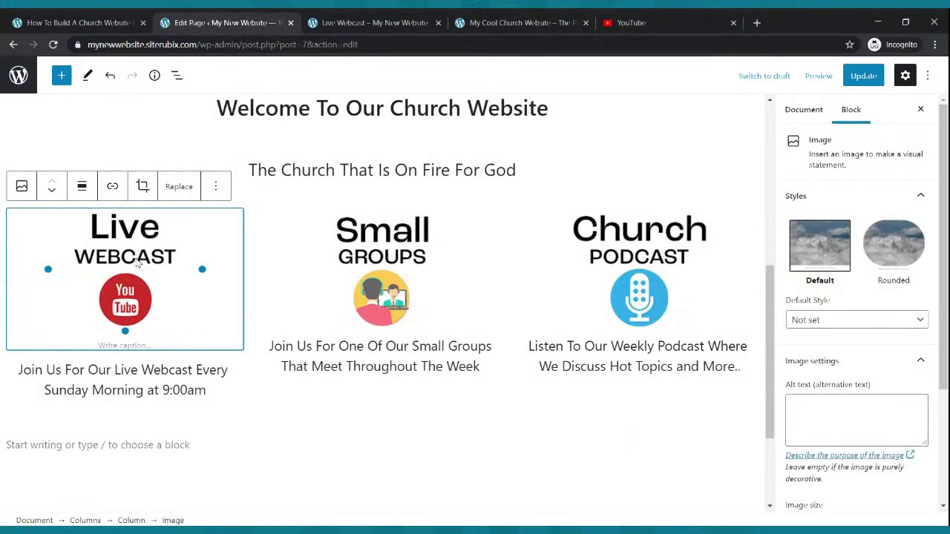
{"action": "left_click", "coordinate": [114, 190]}
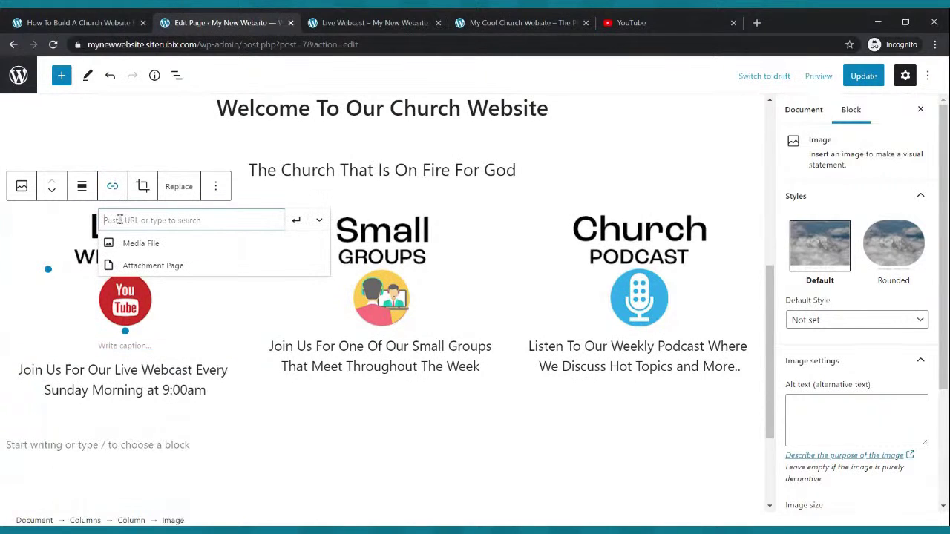
{"action": "key", "text": "ctrl+v"}
{"action": "left_click", "coordinate": [296, 219]}
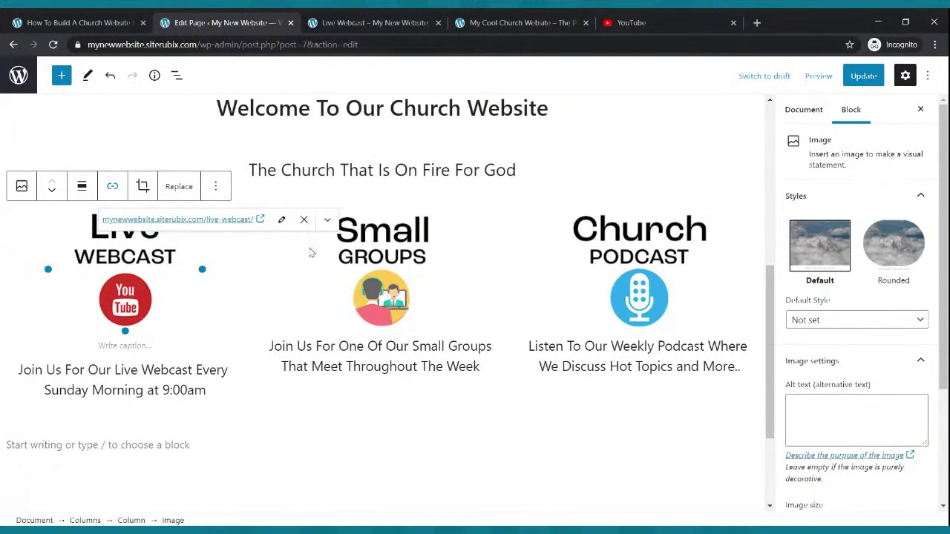
Copy the Small Groups page address and link the Small Groups image to it.
{"action": "left_click", "coordinate": [360, 244]}
{"action": "left_click", "coordinate": [366, 22]}
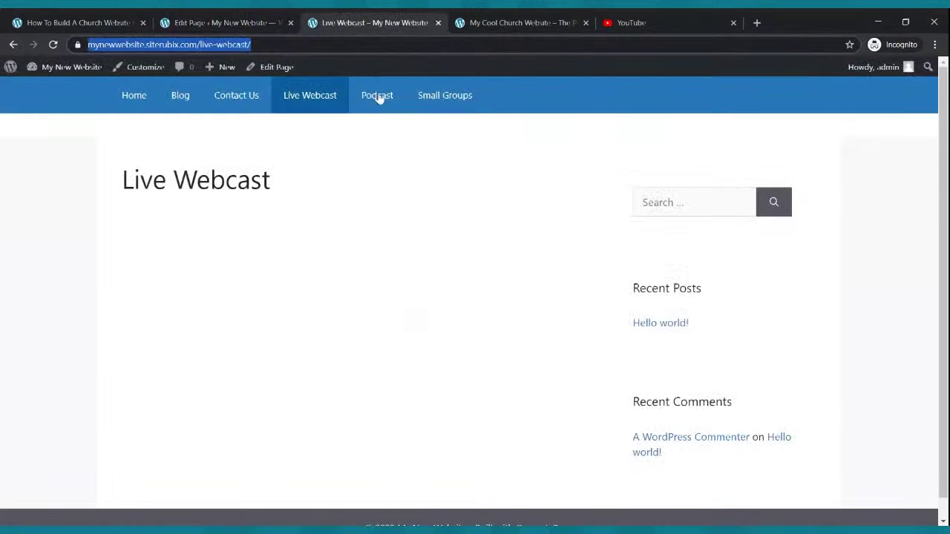
{"action": "left_click", "coordinate": [435, 98]}
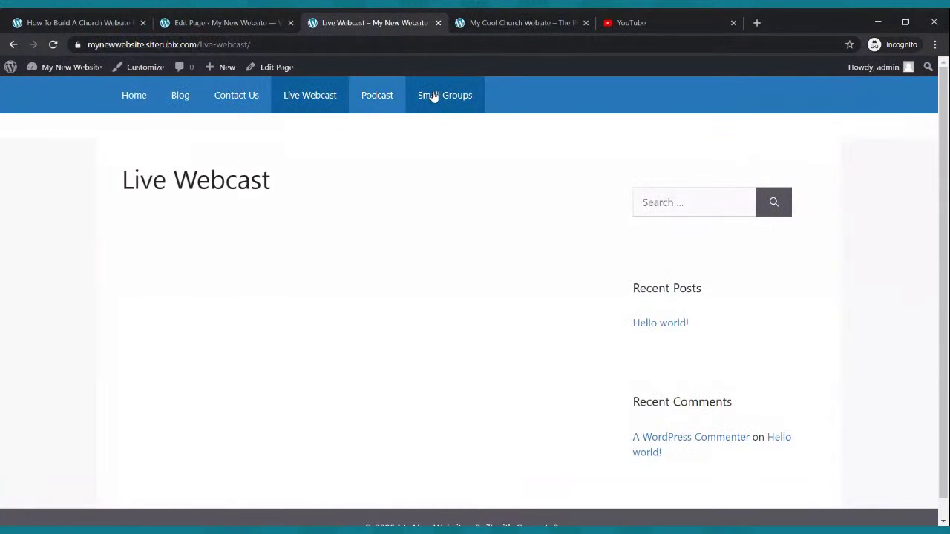
{"action": "left_click", "coordinate": [281, 21]}
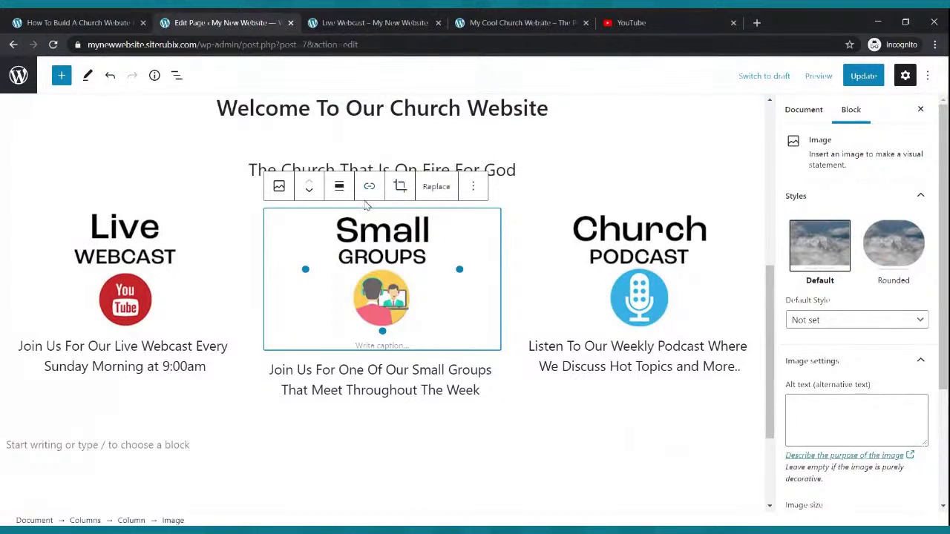
{"action": "left_click", "coordinate": [370, 189]}
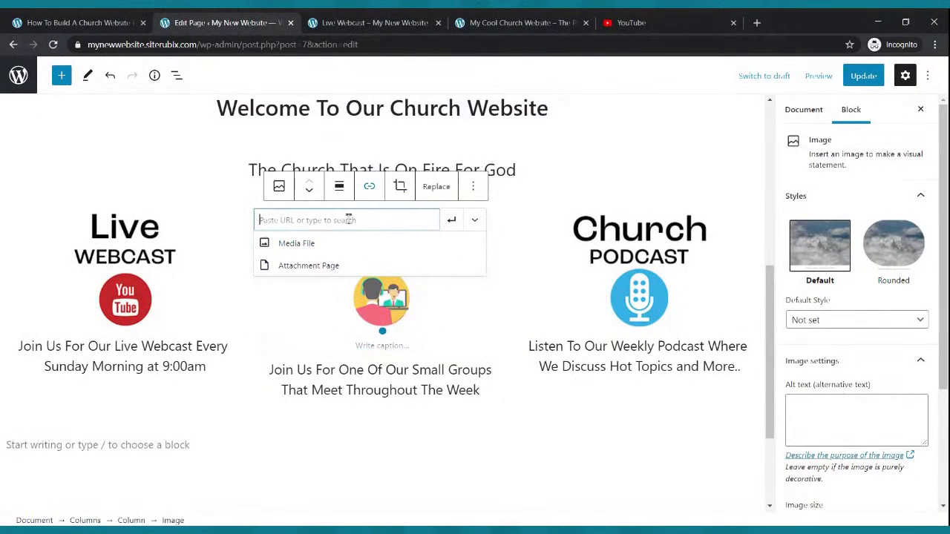
{"action": "type", "text": "https://mynewwebsite.siterubix.com/small-groups/"}
{"action": "left_click", "coordinate": [452, 220]}
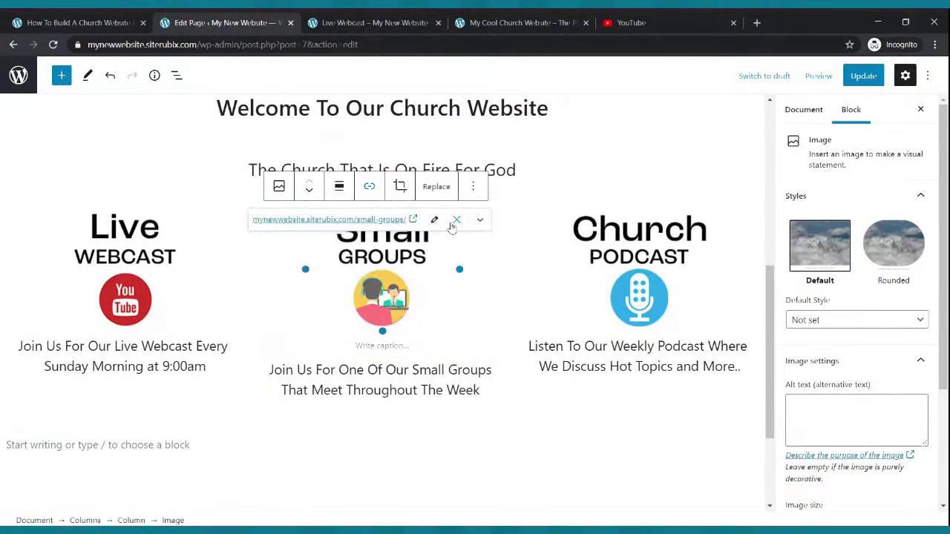
Link the Church Podcast image to the Podcast page address and update the homepage.
{"action": "left_click", "coordinate": [614, 241]}
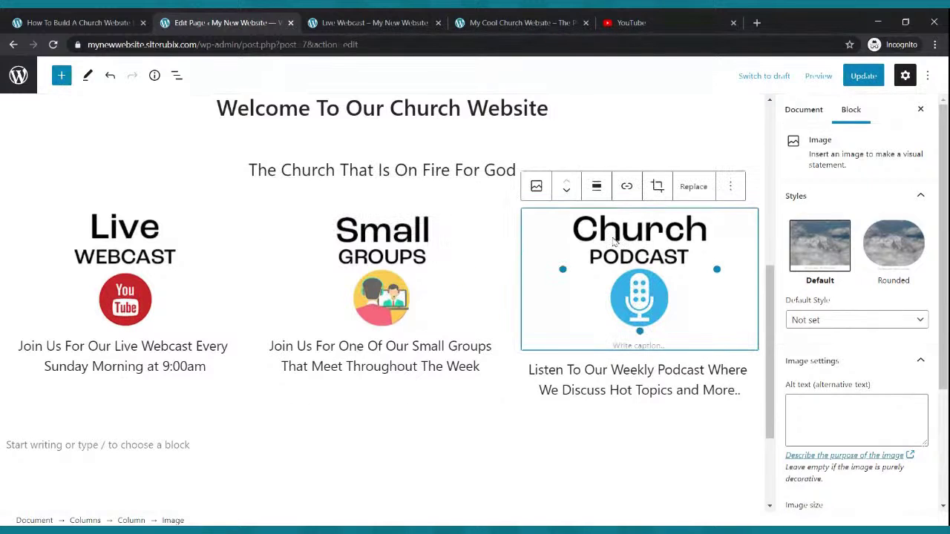
{"action": "left_click", "coordinate": [332, 17]}
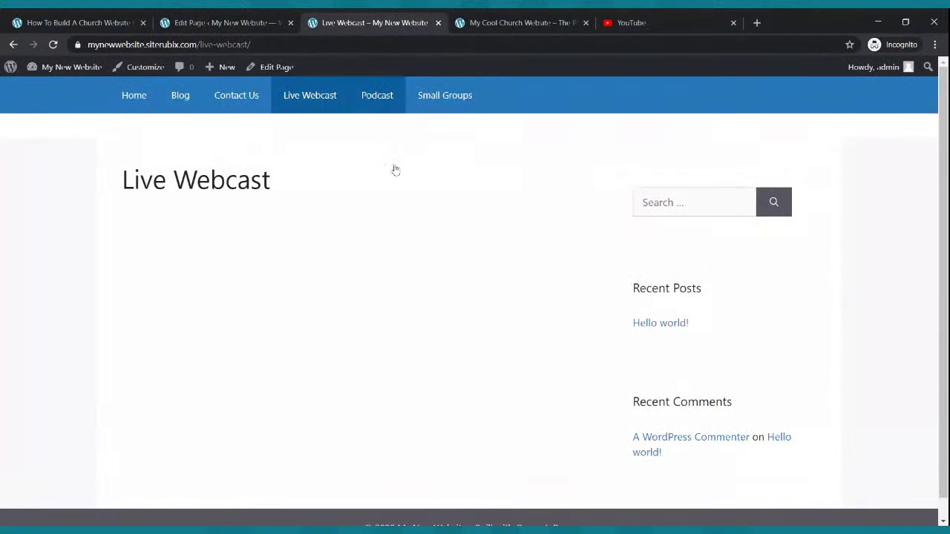
{"action": "left_click", "coordinate": [271, 21]}
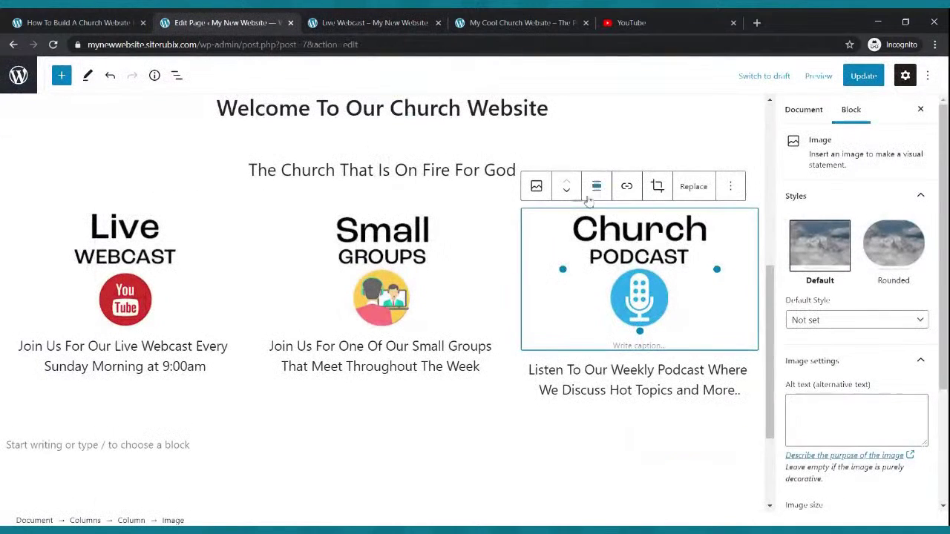
{"action": "left_click", "coordinate": [626, 186]}
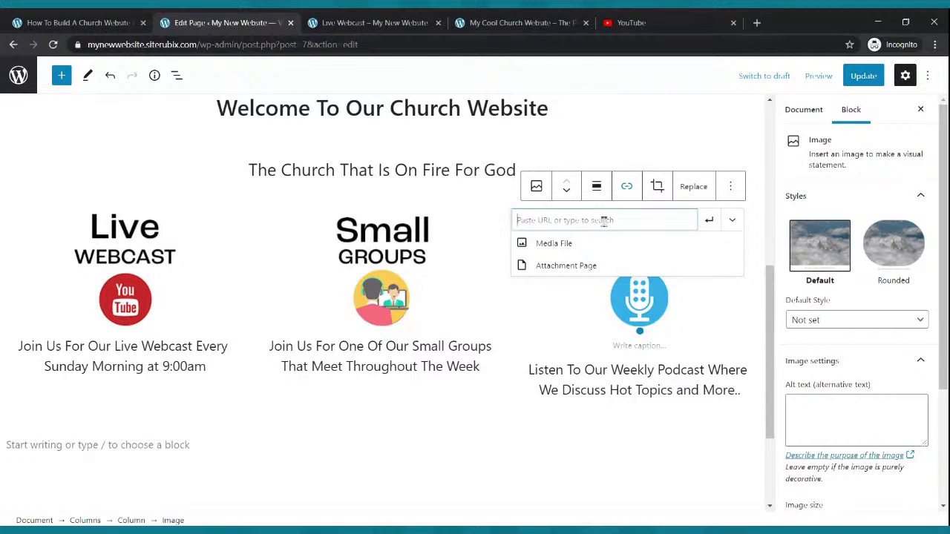
{"action": "type", "text": "https://mynewwebsite.siterubix.com/podcast/"}
{"action": "left_click", "coordinate": [707, 221]}
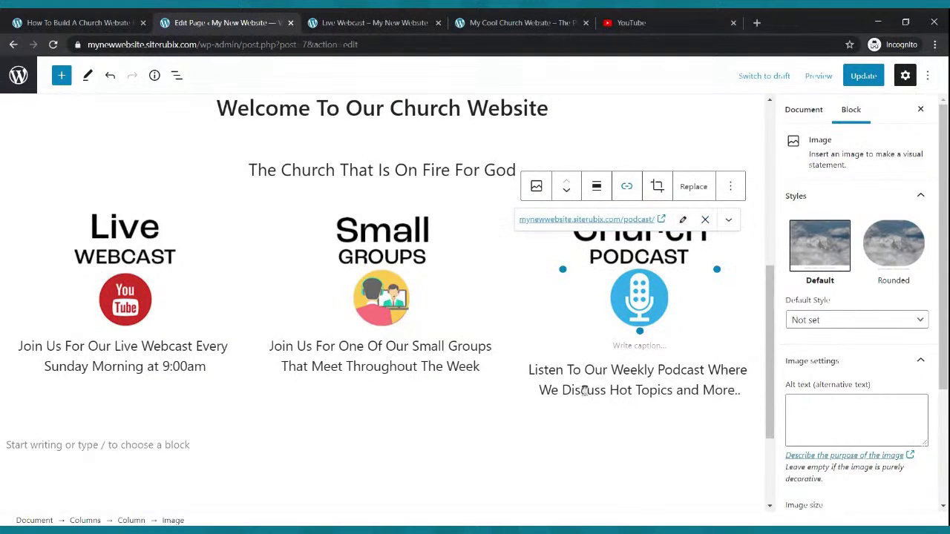
{"action": "left_click", "coordinate": [539, 432]}
{"action": "left_click", "coordinate": [861, 78]}
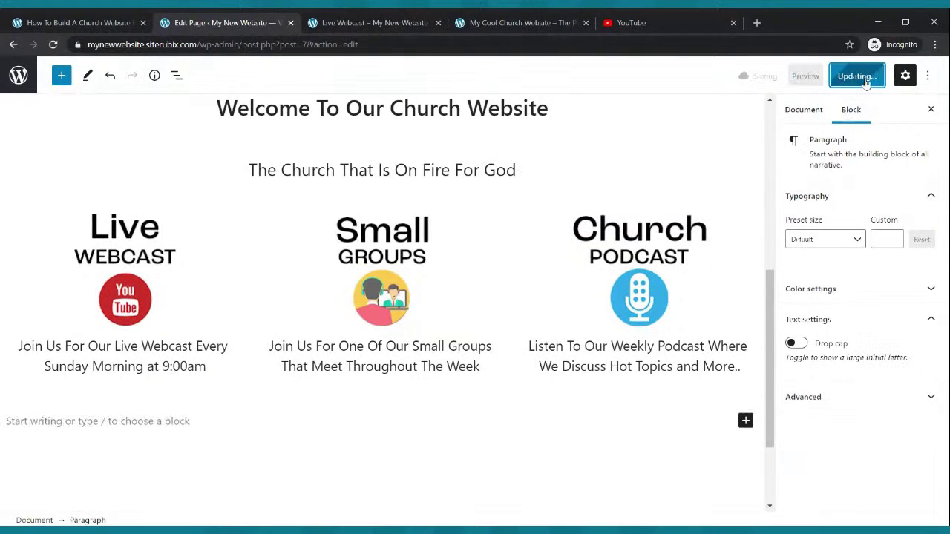
{"action": "left_click", "coordinate": [409, 23]}
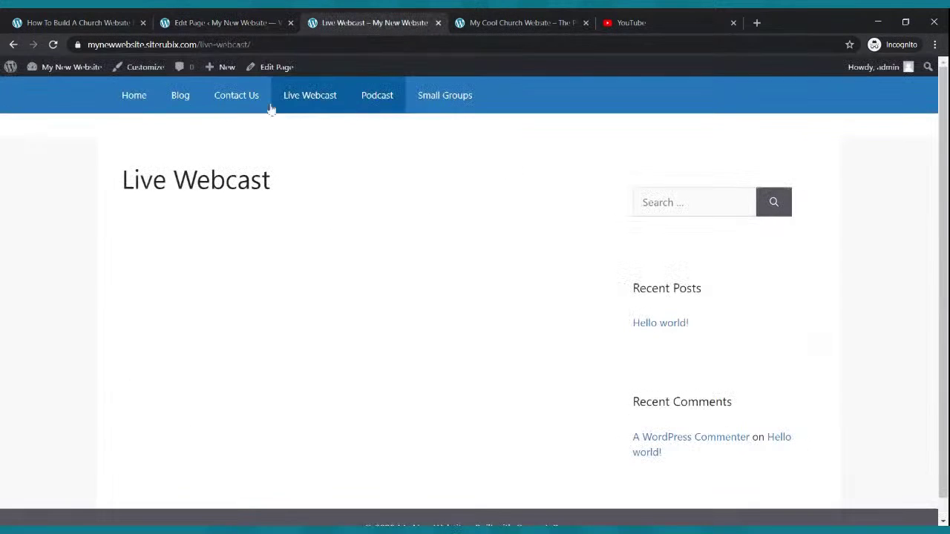
On the live homepage, test that the Live Webcast and Small Groups images open their pages.
{"action": "left_click", "coordinate": [53, 45]}
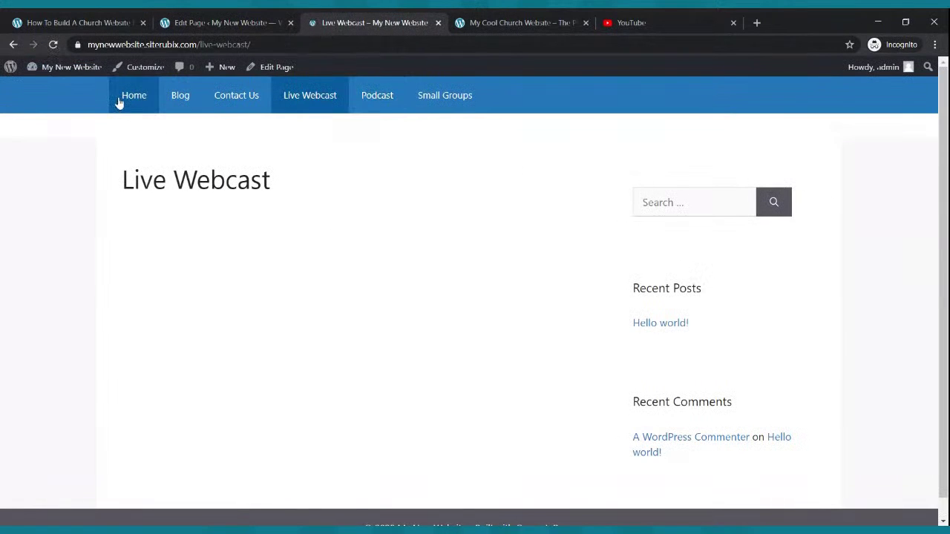
{"action": "left_click", "coordinate": [134, 100]}
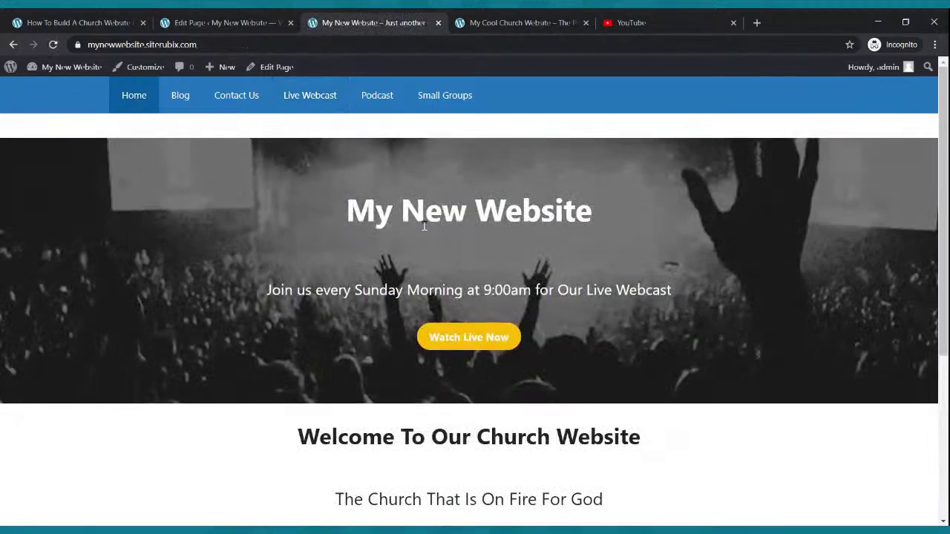
{"action": "scroll", "coordinate": [403, 221], "scroll_direction": "down", "scroll_amount": 4}
{"action": "left_click", "coordinate": [133, 338]}
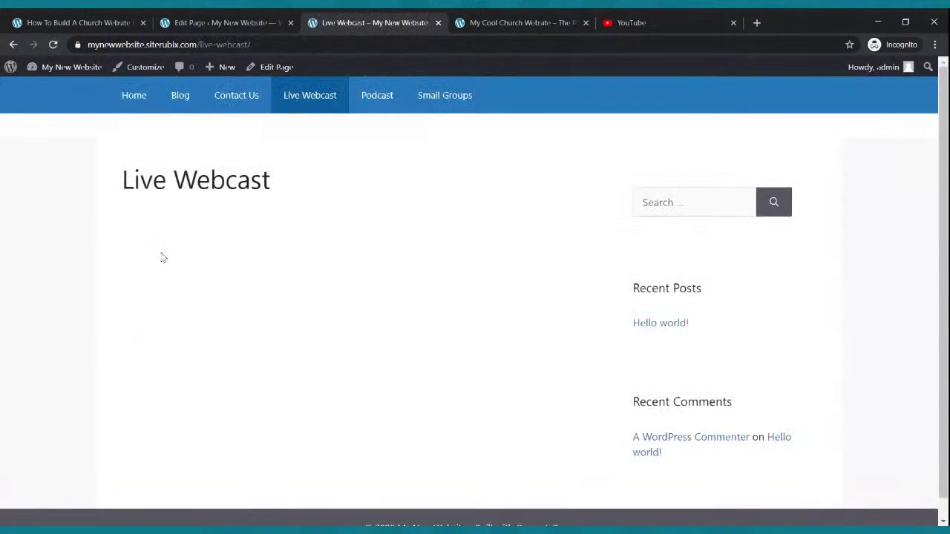
{"action": "left_click", "coordinate": [132, 99]}
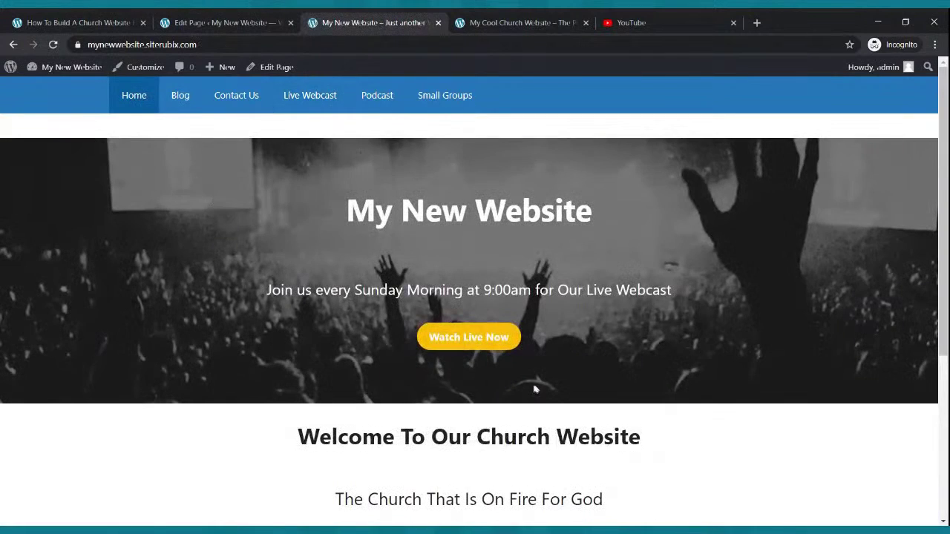
{"action": "scroll", "coordinate": [534, 389], "scroll_direction": "down", "scroll_amount": 4}
{"action": "left_click", "coordinate": [491, 350]}
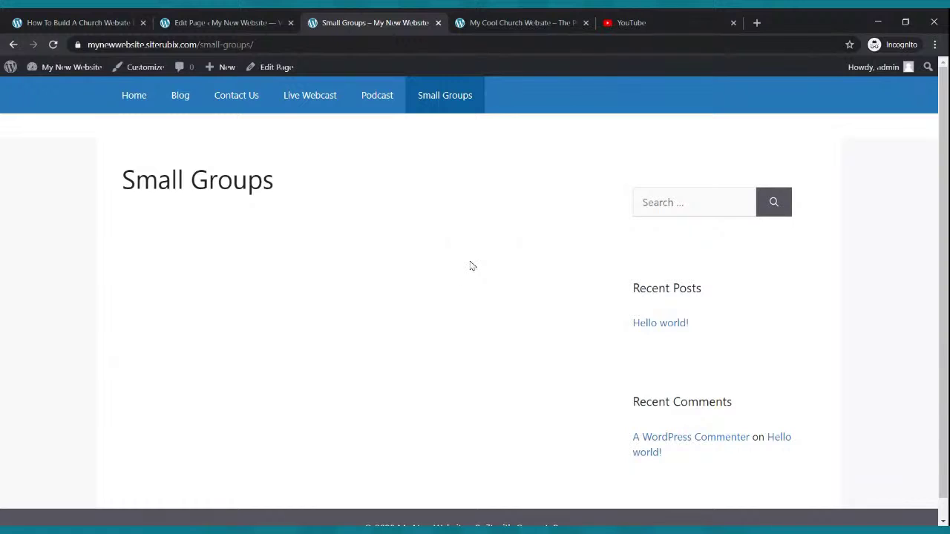
Compare with the Cool Church example site, then return to the admin Pages list.
{"action": "mouse_move", "coordinate": [95, 79]}
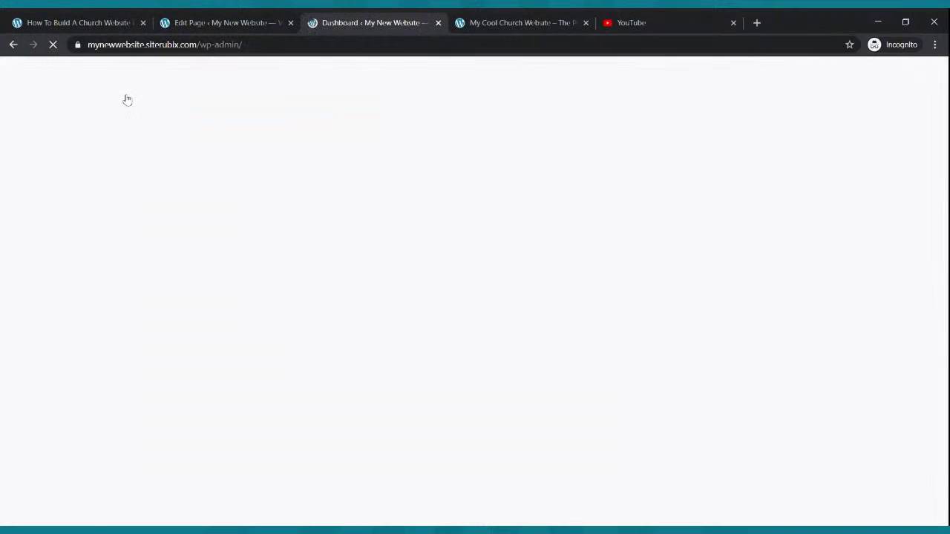
{"action": "mouse_move", "coordinate": [63, 88]}
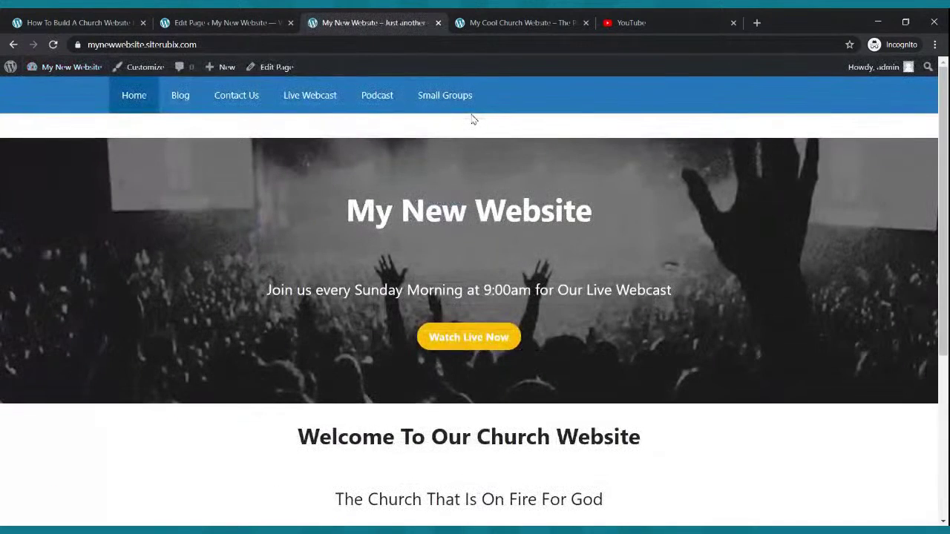
{"action": "scroll", "coordinate": [654, 295], "scroll_direction": "down", "scroll_amount": 3}
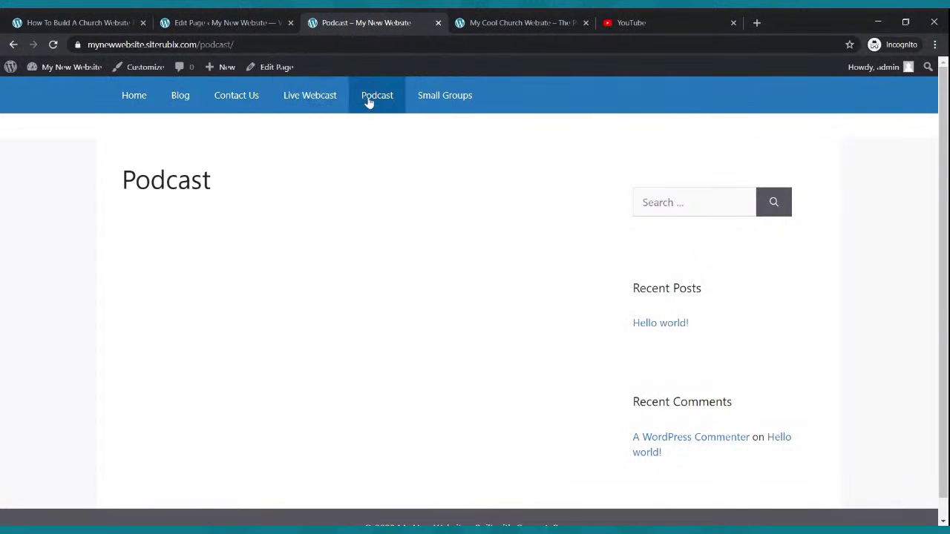
{"action": "left_click", "coordinate": [498, 23]}
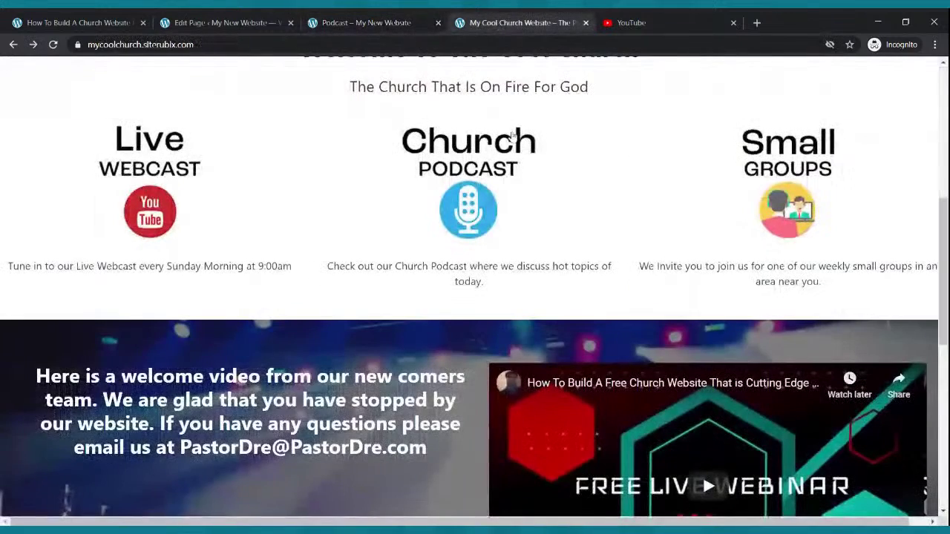
{"action": "scroll", "coordinate": [460, 134], "scroll_direction": "up", "scroll_amount": 5}
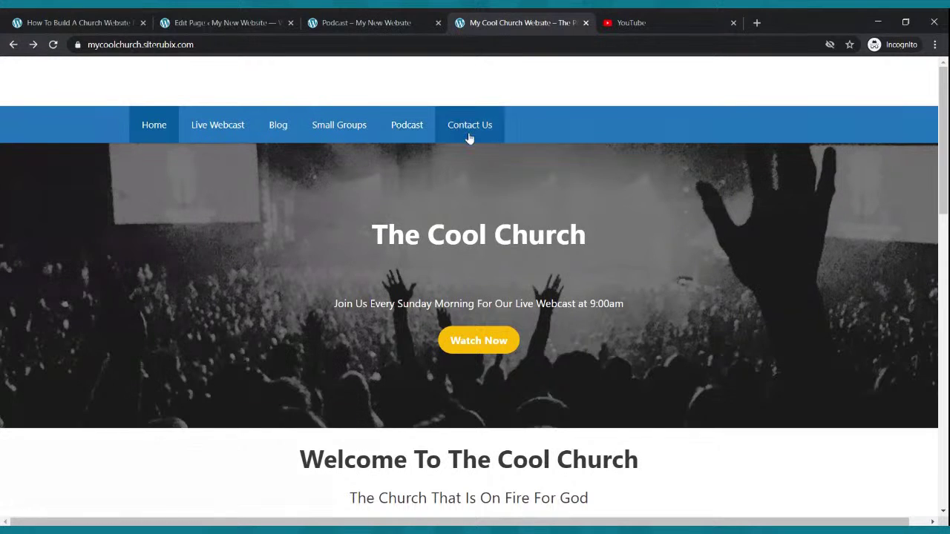
{"action": "left_click", "coordinate": [227, 23]}
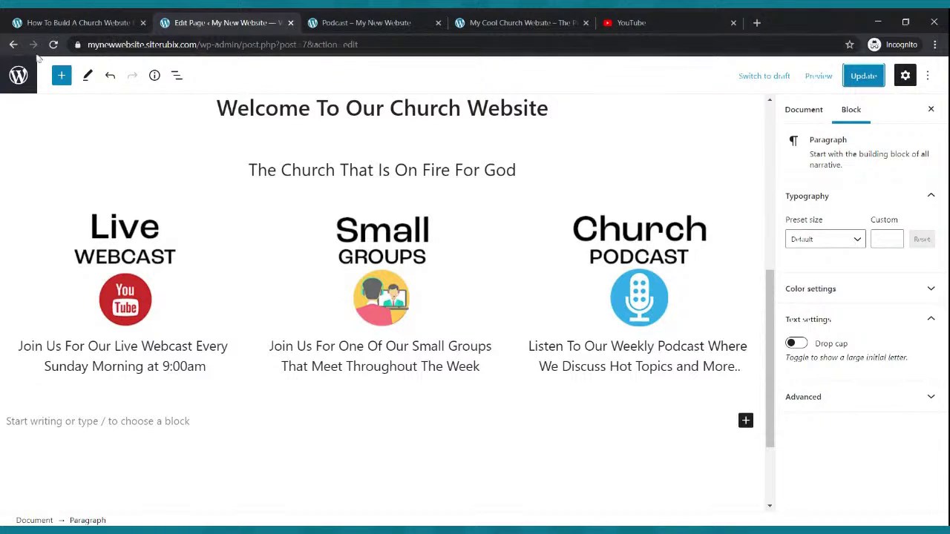
{"action": "left_click", "coordinate": [11, 46]}
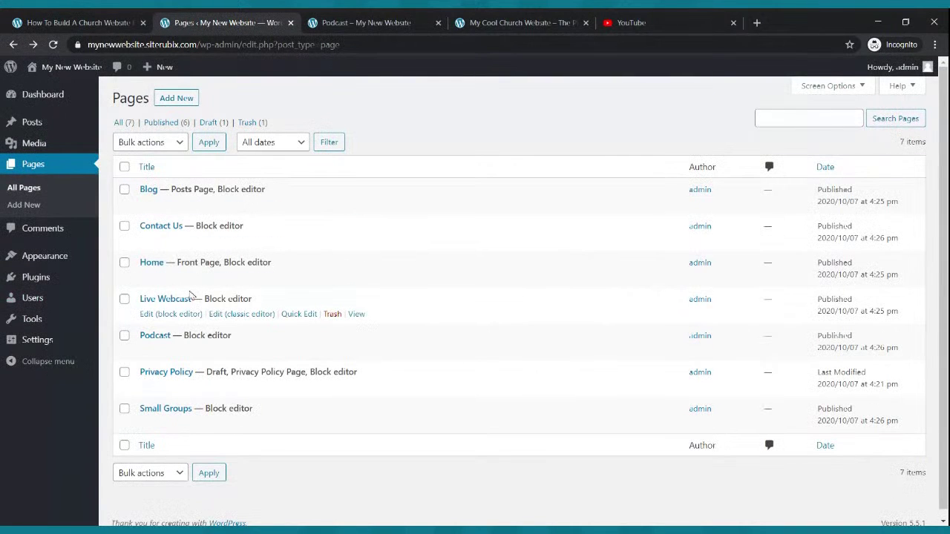
In Appearance > Menus, move Small Groups to third place below Blog.
{"action": "left_click", "coordinate": [64, 257]}
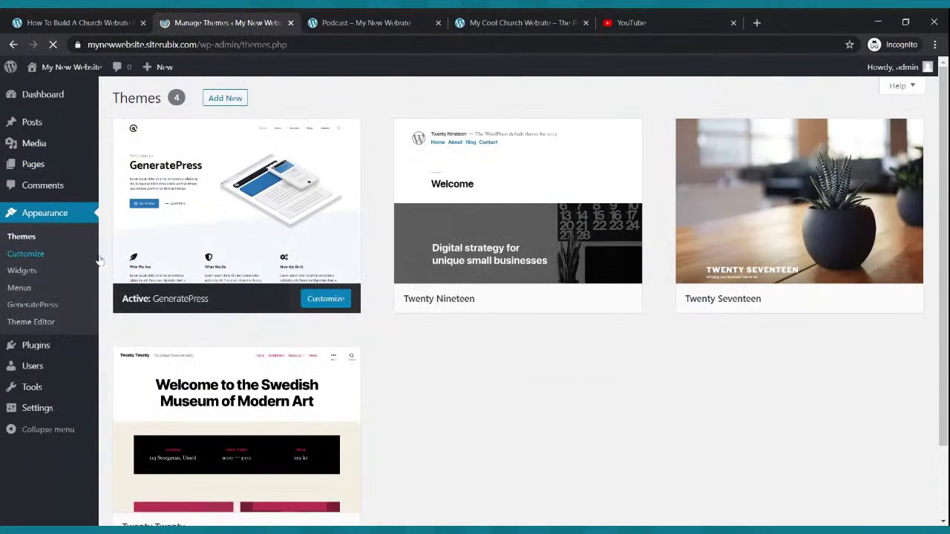
{"action": "left_click", "coordinate": [20, 289]}
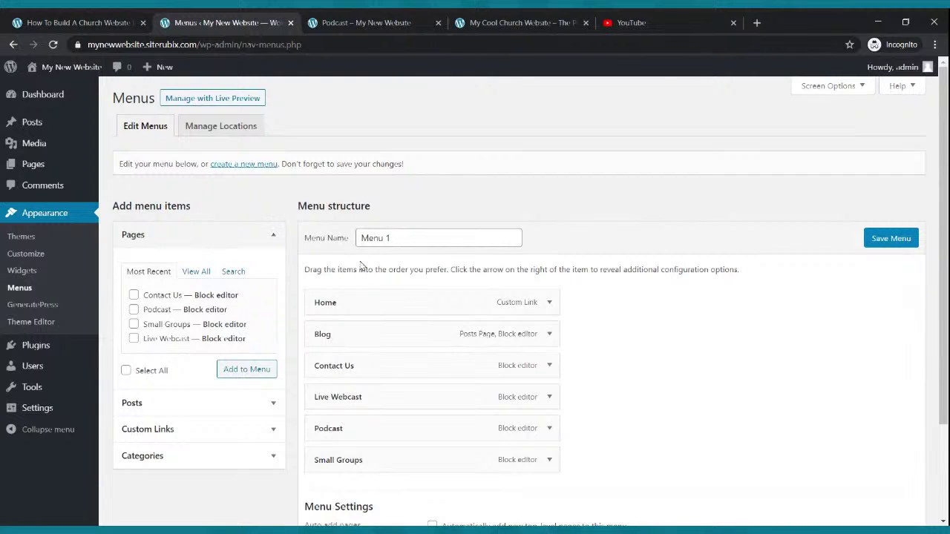
{"action": "scroll", "coordinate": [361, 266], "scroll_direction": "down", "scroll_amount": 2}
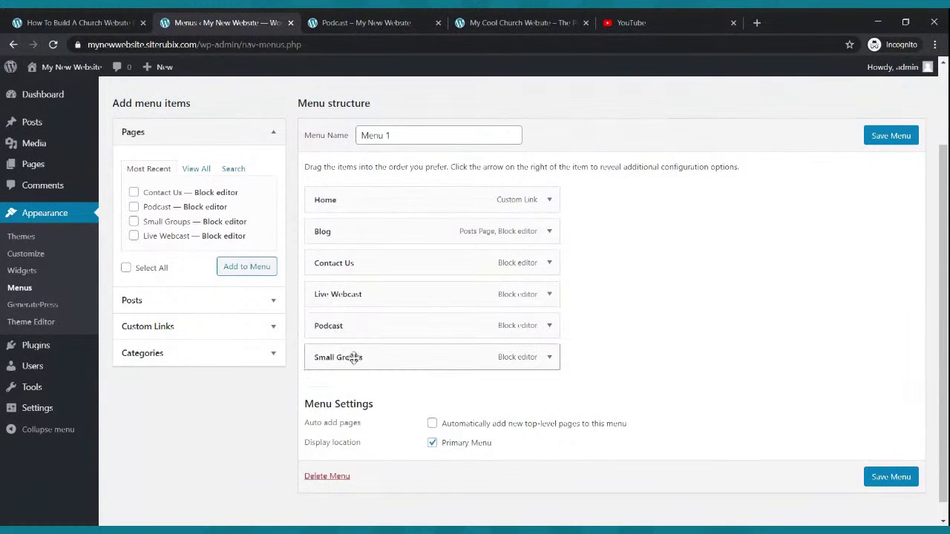
{"action": "left_click_drag", "start_coordinate": [390, 357], "coordinate": [374, 274]}
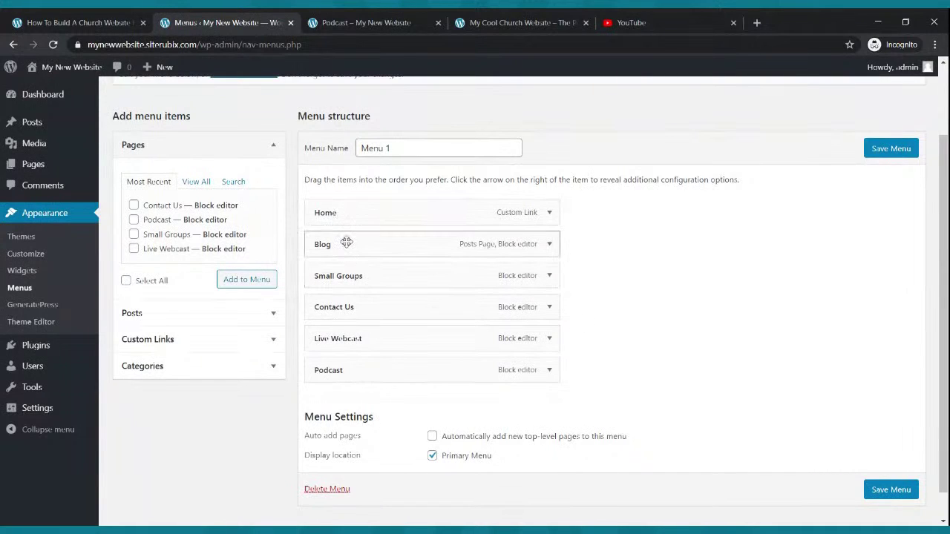
{"action": "left_click", "coordinate": [490, 22]}
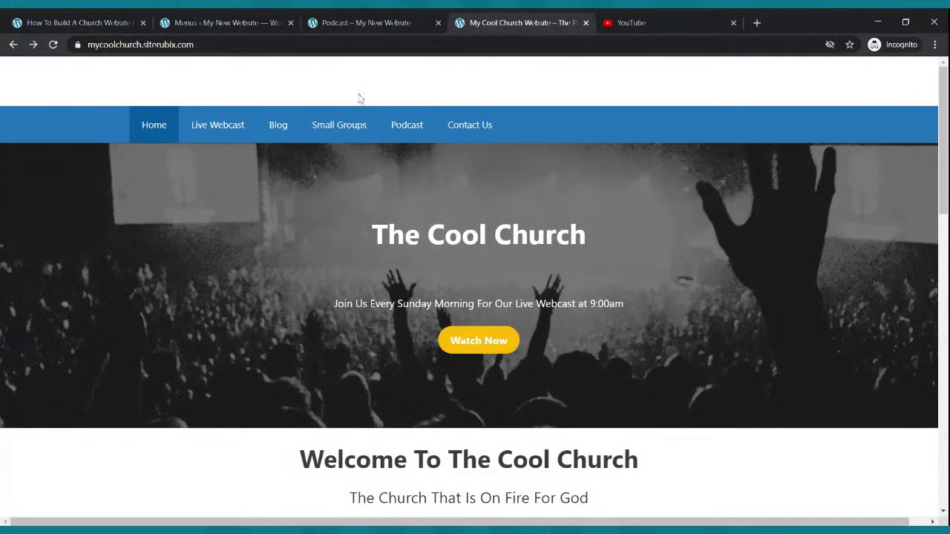
{"action": "left_click", "coordinate": [234, 24]}
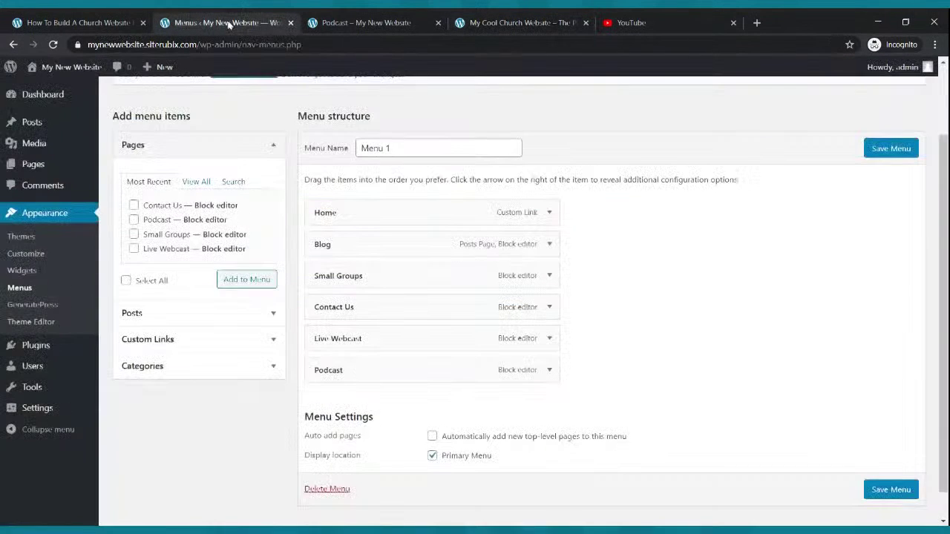
Move Live Webcast between Home and Blog and Podcast above Contact Us, then save Menu 1.
{"action": "left_click_drag", "start_coordinate": [334, 335], "coordinate": [394, 245]}
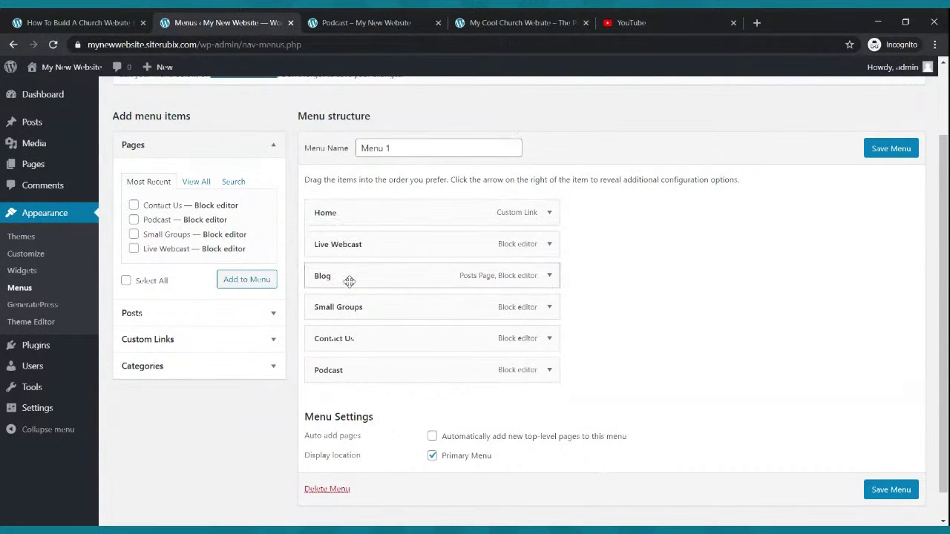
{"action": "left_click", "coordinate": [491, 22]}
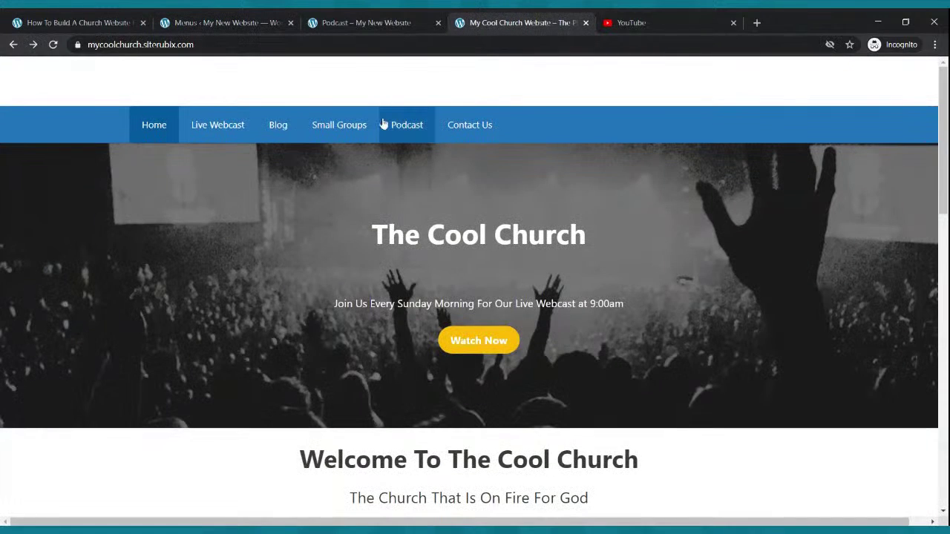
{"action": "left_click", "coordinate": [238, 23]}
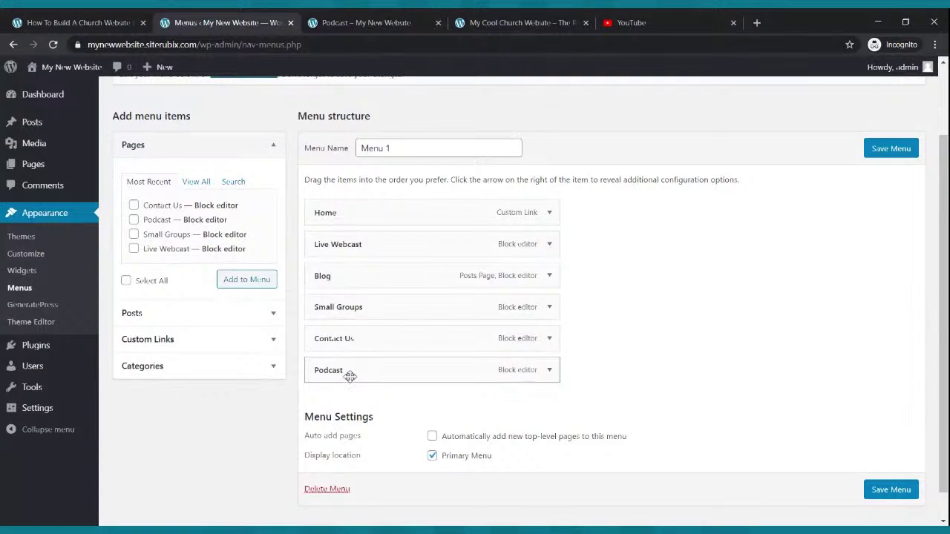
{"action": "left_click_drag", "start_coordinate": [350, 375], "coordinate": [329, 343]}
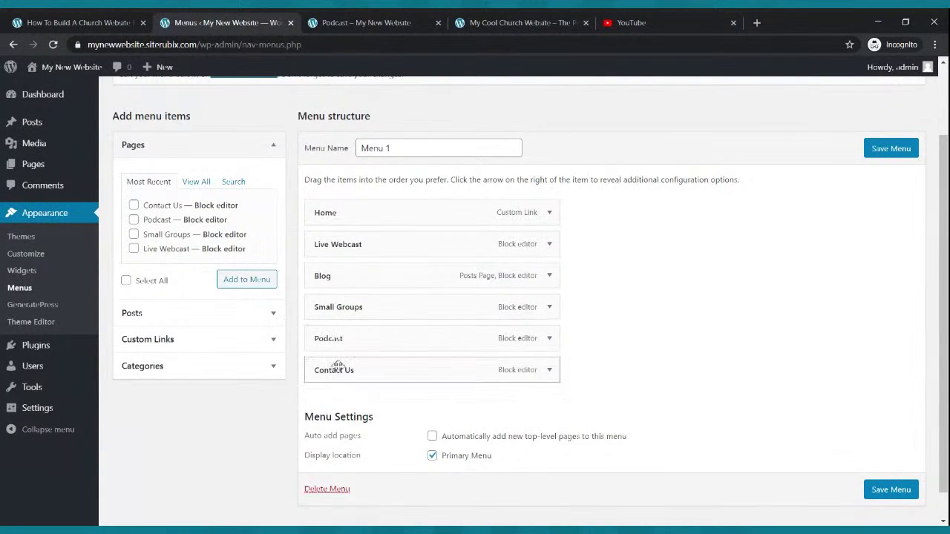
{"action": "left_click", "coordinate": [914, 149]}
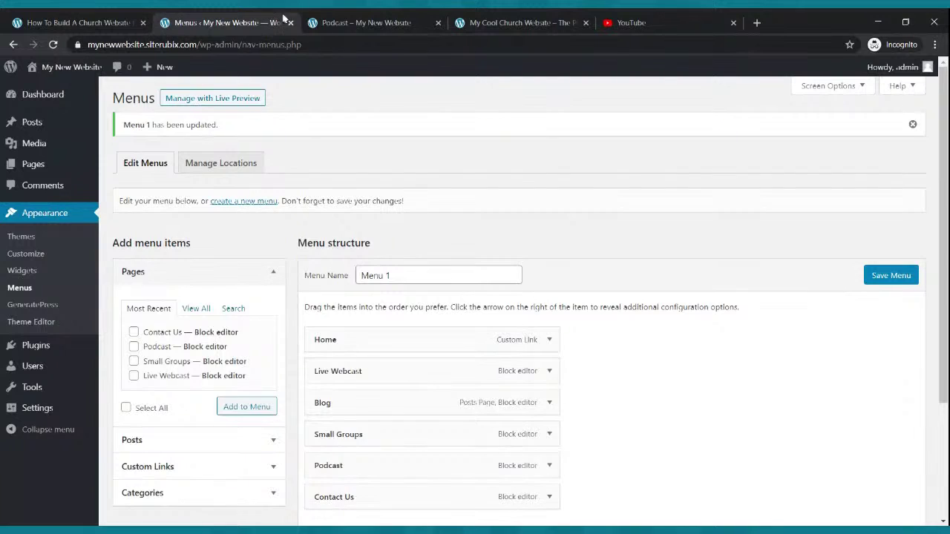
{"action": "left_click", "coordinate": [357, 22]}
Reload the live site, open Contact Us from the new menu, then go Home and scroll through it.
{"action": "left_click", "coordinate": [54, 44]}
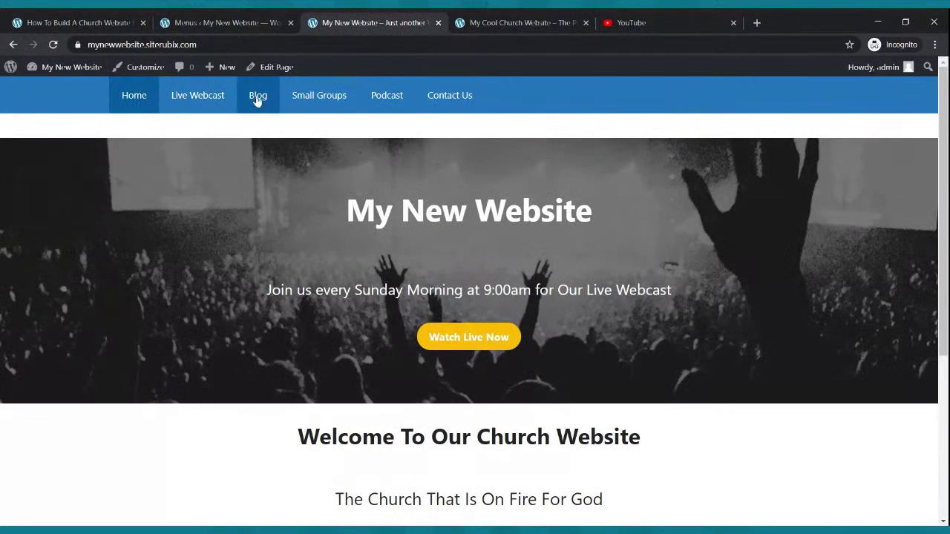
{"action": "left_click", "coordinate": [459, 97]}
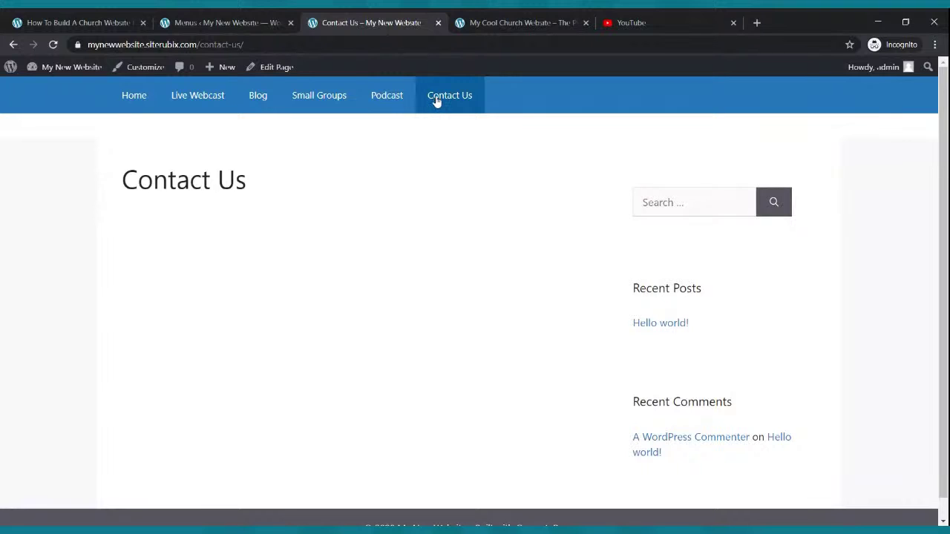
{"action": "left_click", "coordinate": [116, 106]}
{"action": "scroll", "coordinate": [409, 130], "scroll_direction": "down", "scroll_amount": 4}
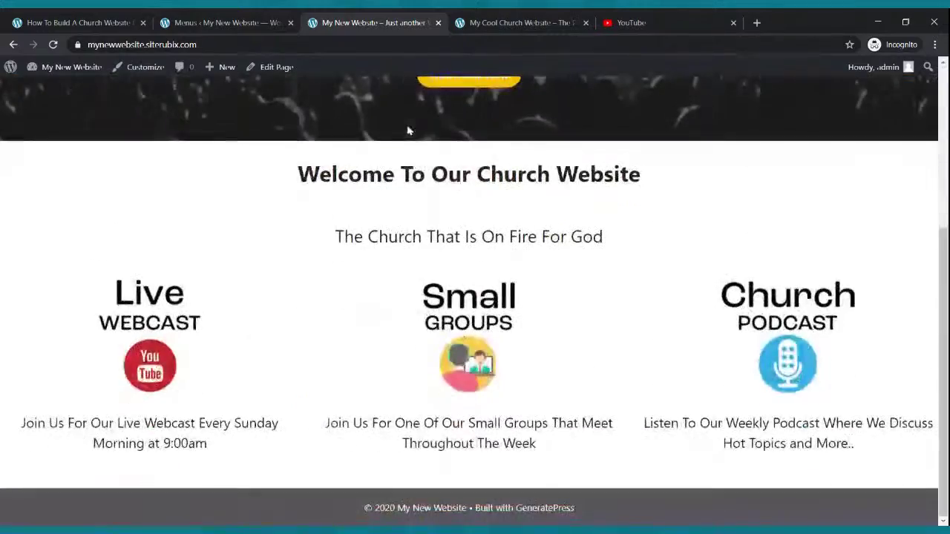
{"action": "scroll", "coordinate": [409, 130], "scroll_direction": "up", "scroll_amount": 3}
{"action": "left_click", "coordinate": [470, 18]}
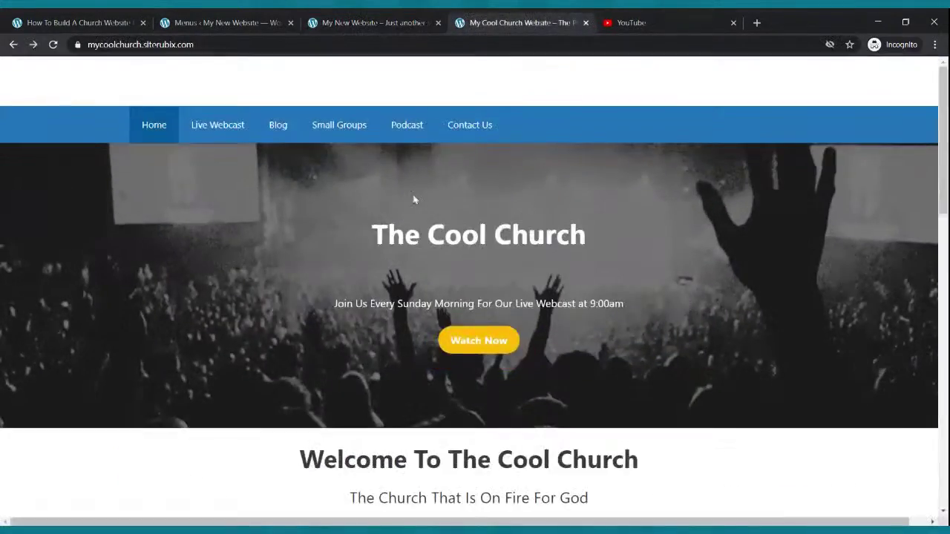
Play and pause the Cool Church example's welcome video, then return to the Menus admin.
{"action": "scroll", "coordinate": [293, 295], "scroll_direction": "down", "scroll_amount": 8}
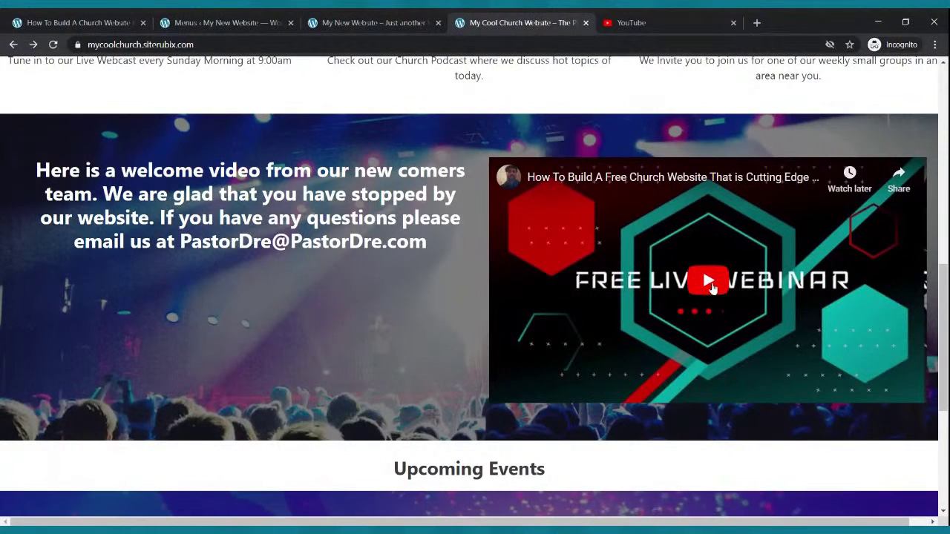
{"action": "left_click", "coordinate": [713, 288]}
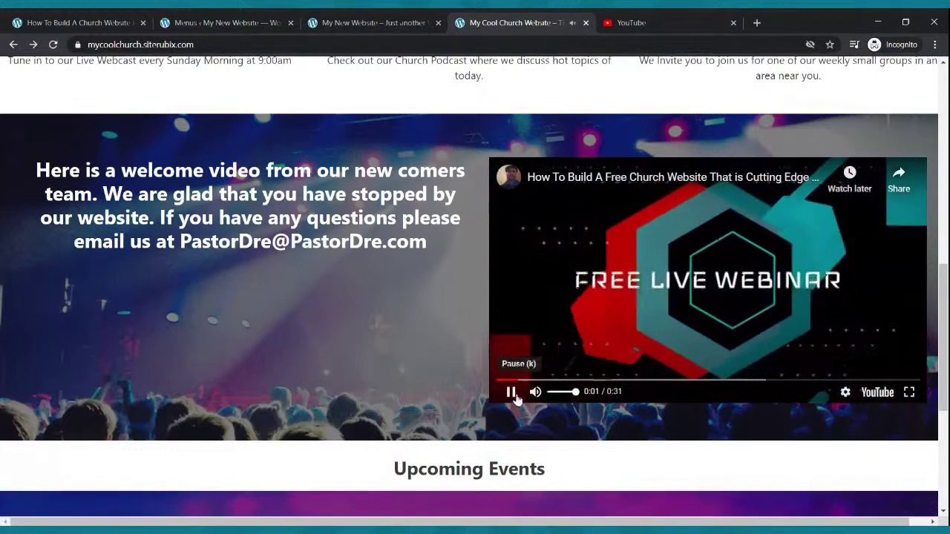
{"action": "left_click", "coordinate": [510, 391]}
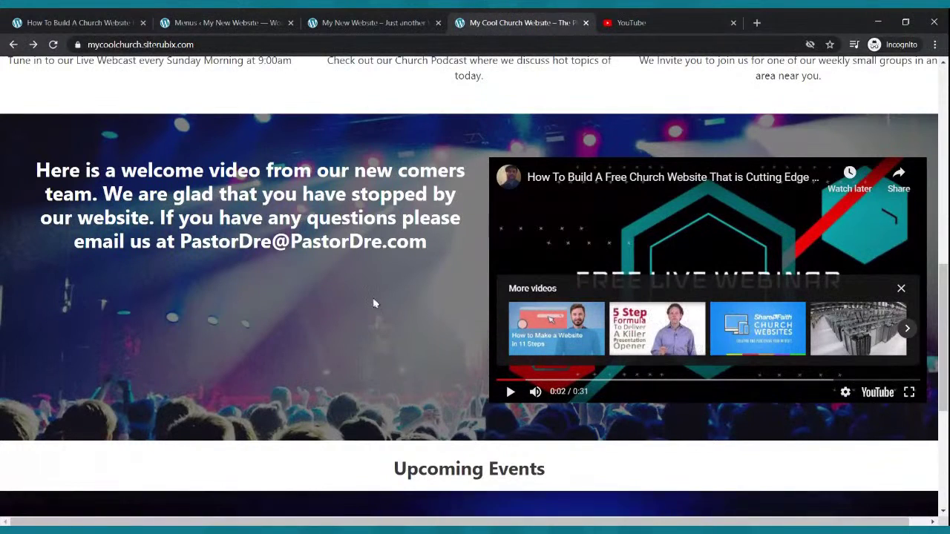
{"action": "scroll", "coordinate": [512, 412], "scroll_direction": "up", "scroll_amount": 1}
{"action": "scroll", "coordinate": [512, 412], "scroll_direction": "up", "scroll_amount": 8}
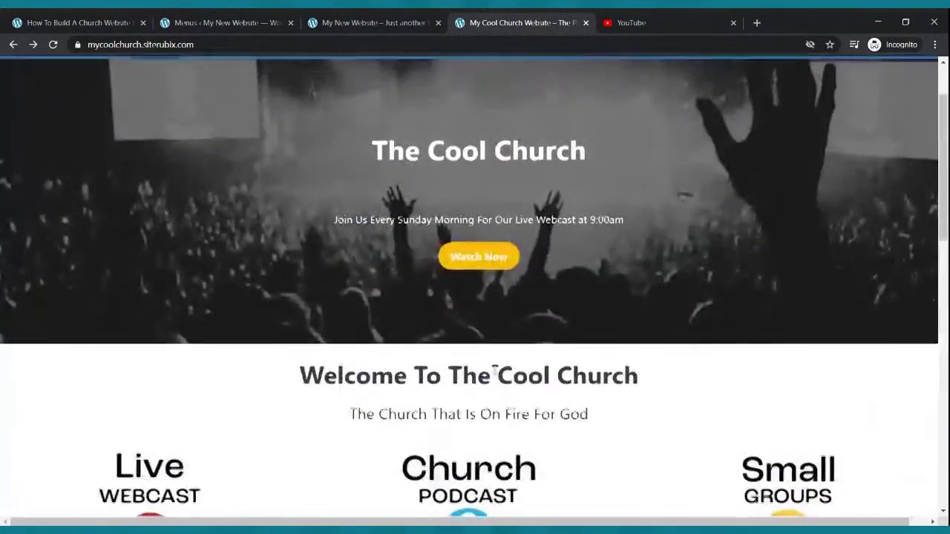
{"action": "left_click", "coordinate": [194, 18]}
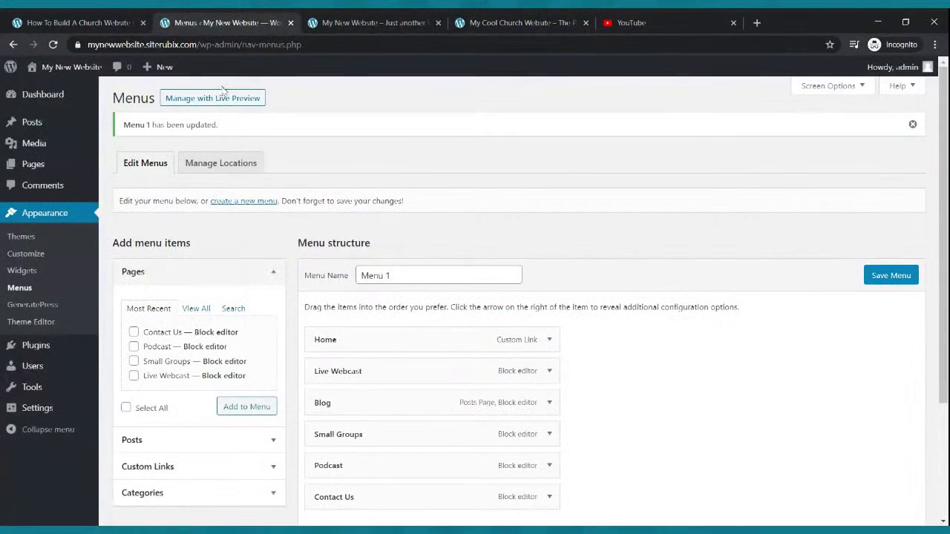
Edit the Home page and insert a Cover block, found by searching 'cover', below the three columns.
{"action": "mouse_move", "coordinate": [32, 170]}
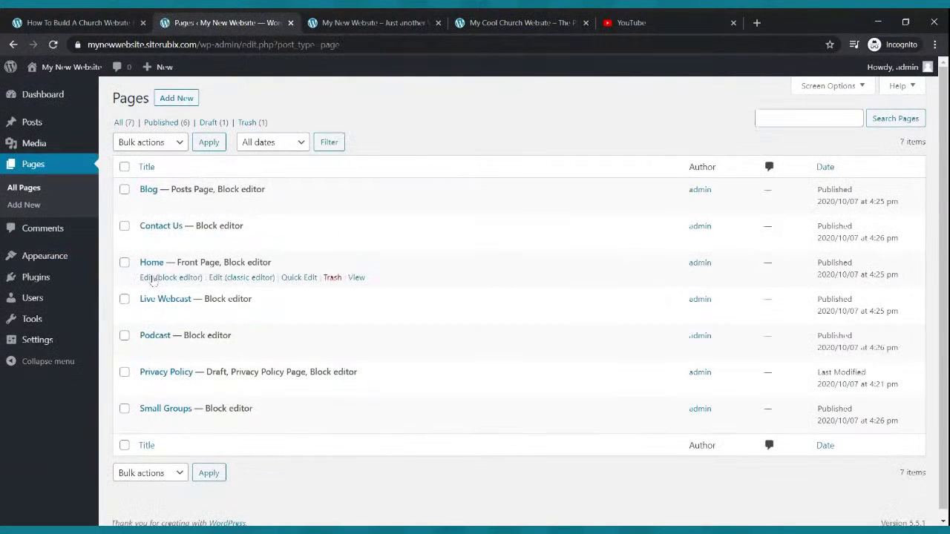
{"action": "left_click", "coordinate": [152, 280]}
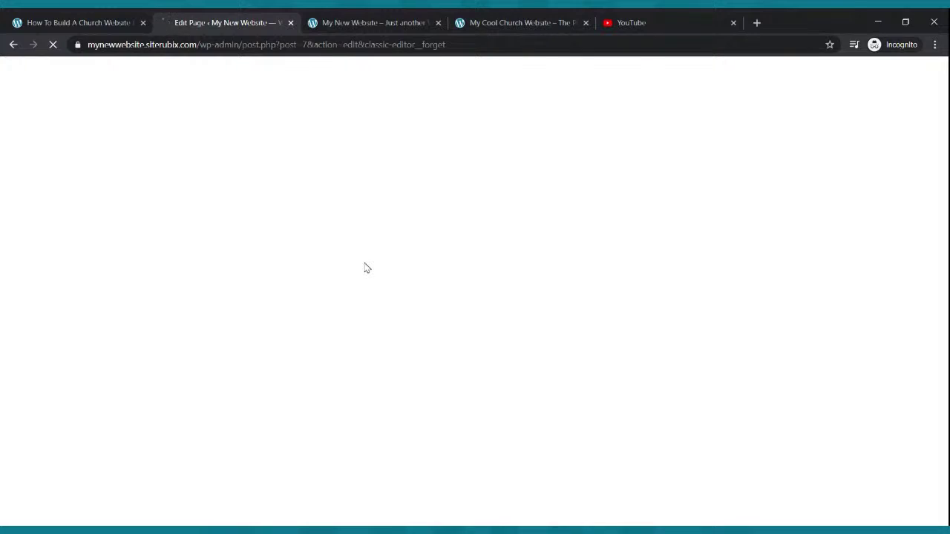
{"action": "scroll", "coordinate": [456, 239], "scroll_direction": "down", "scroll_amount": 7}
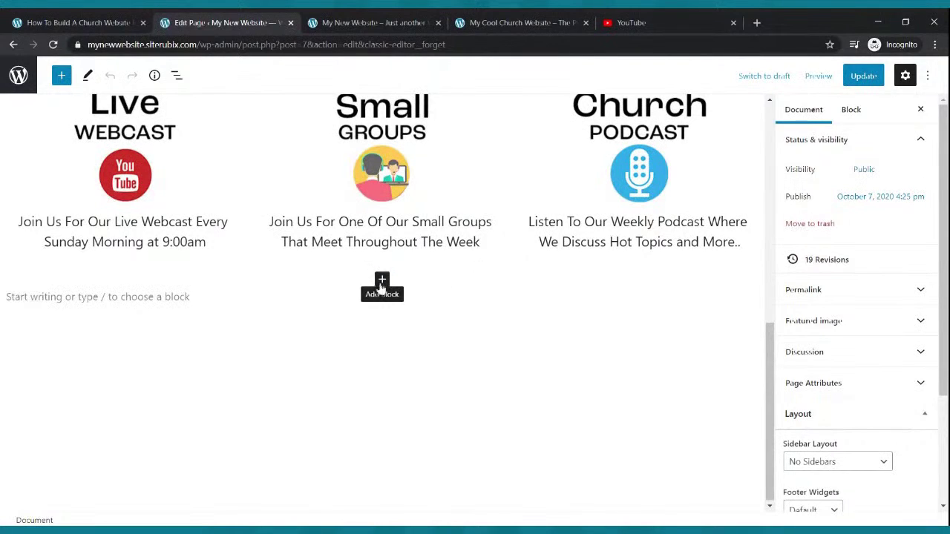
{"action": "left_click", "coordinate": [381, 279]}
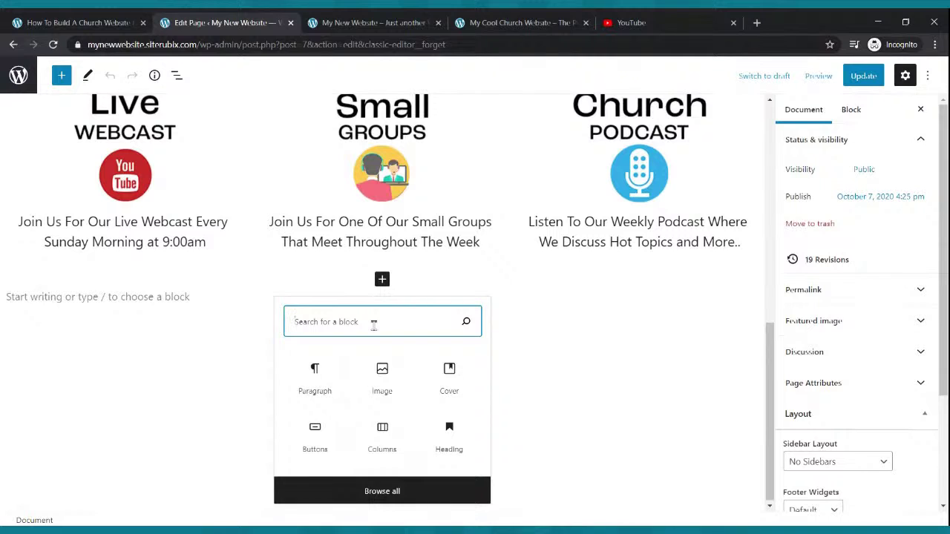
{"action": "type", "text": "cont"}
{"action": "key", "text": "BackSpace"}
{"action": "key", "text": "BackSpace"}
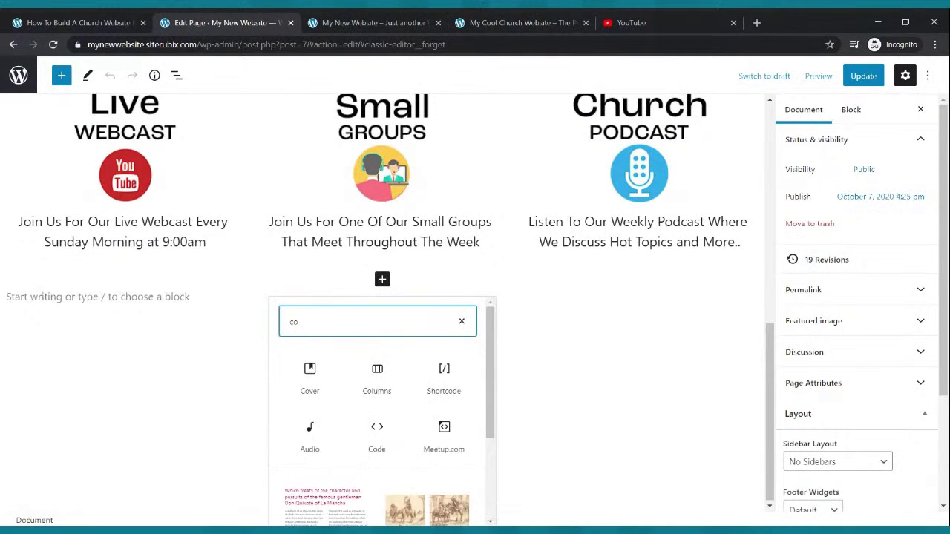
{"action": "type", "text": "ver"}
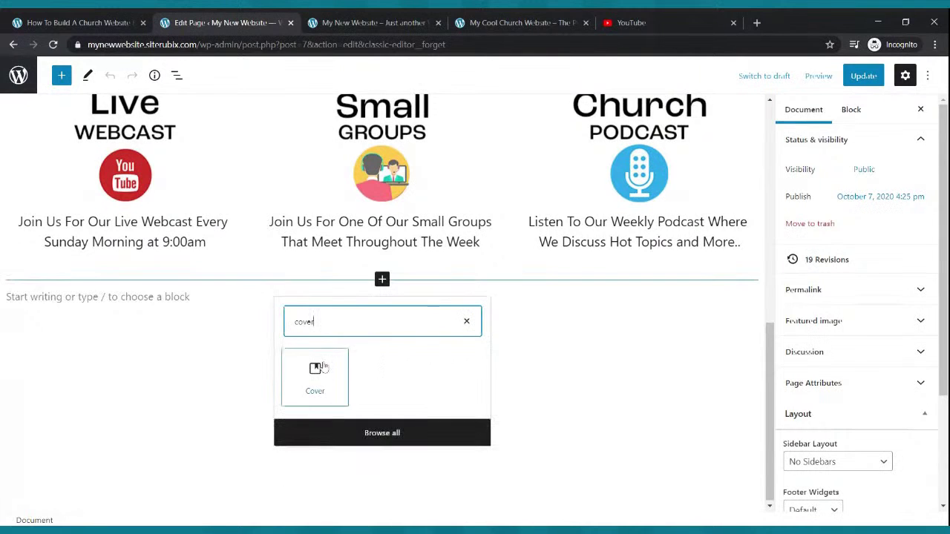
{"action": "left_click", "coordinate": [321, 369]}
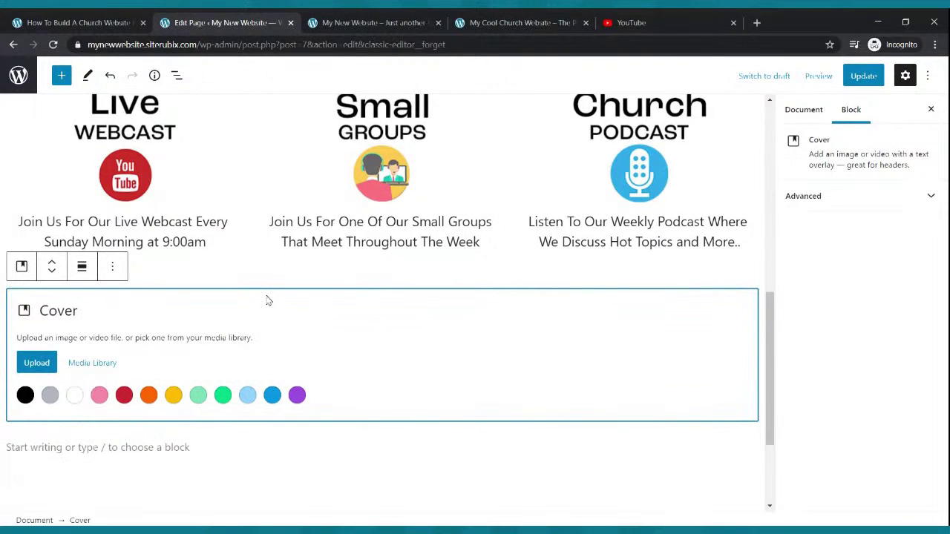
Save the homepage with its empty Cover block, then reload the live site to show it.
{"action": "left_click", "coordinate": [30, 366]}
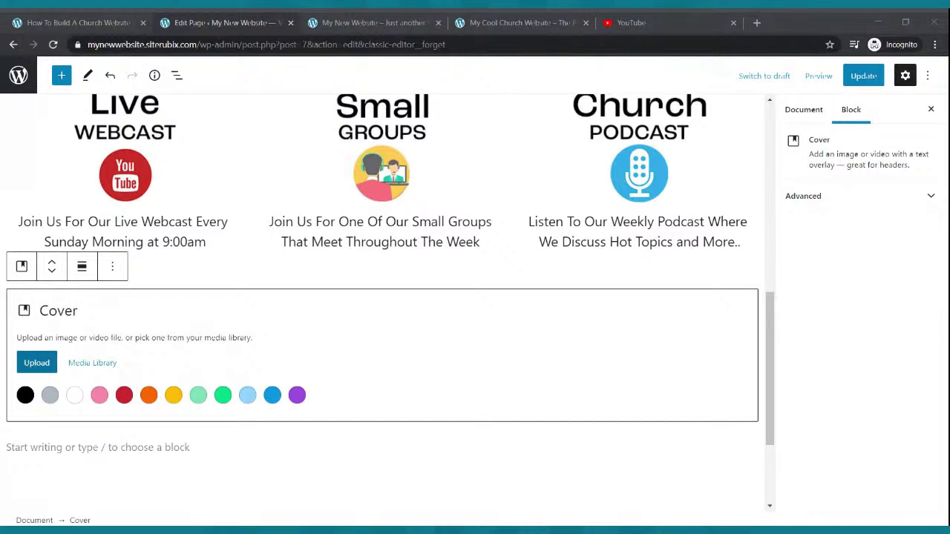
{"action": "key", "text": "Escape"}
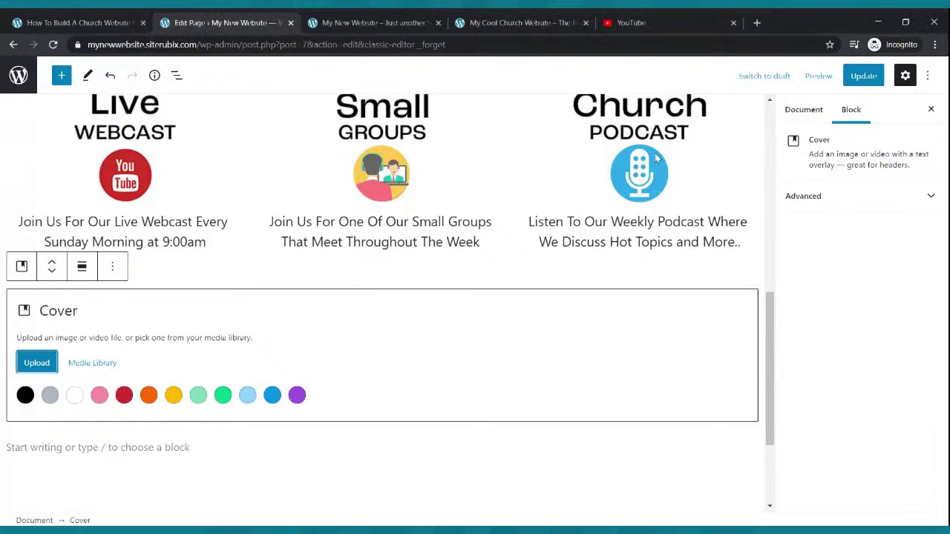
{"action": "left_click", "coordinate": [856, 84]}
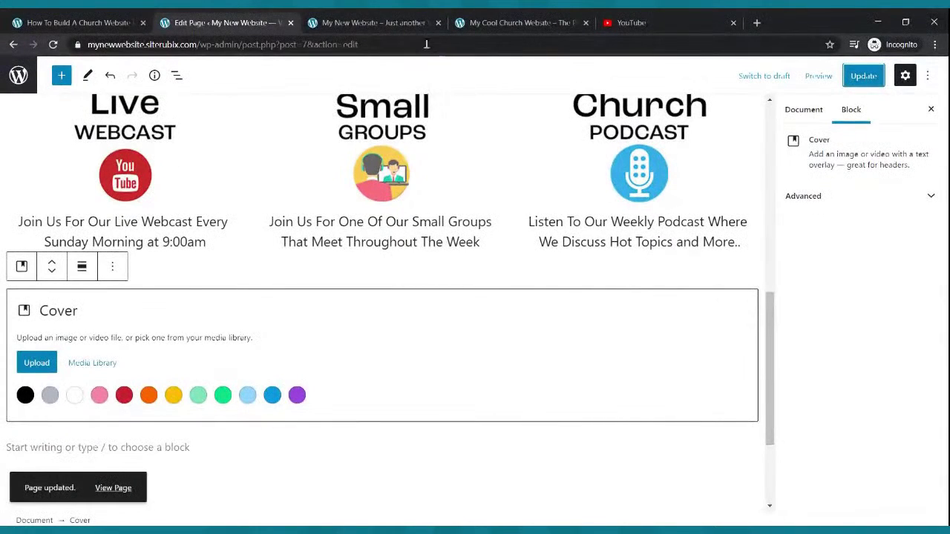
{"action": "left_click", "coordinate": [378, 22]}
{"action": "left_click", "coordinate": [54, 45]}
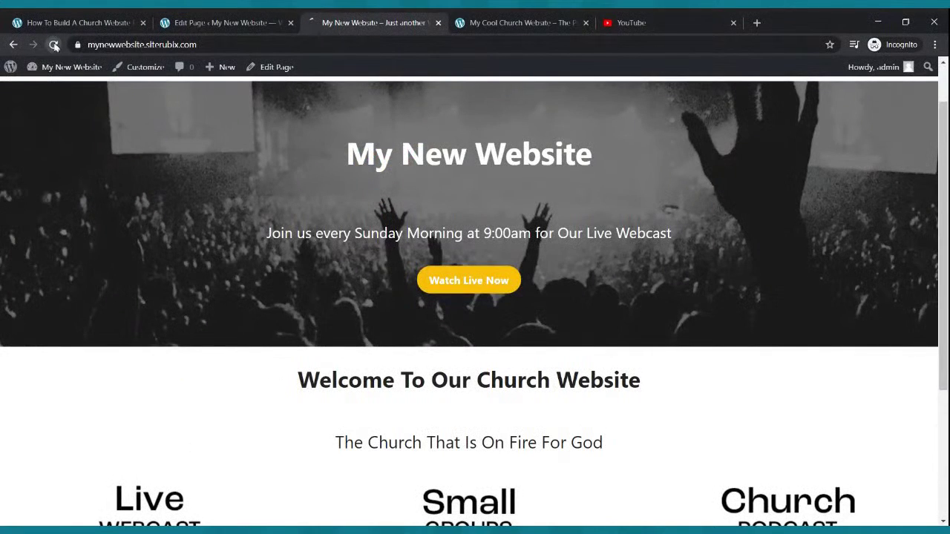
View the new black cover band on the live homepage and return to the editor.
{"action": "scroll", "coordinate": [627, 164], "scroll_direction": "down", "scroll_amount": 6}
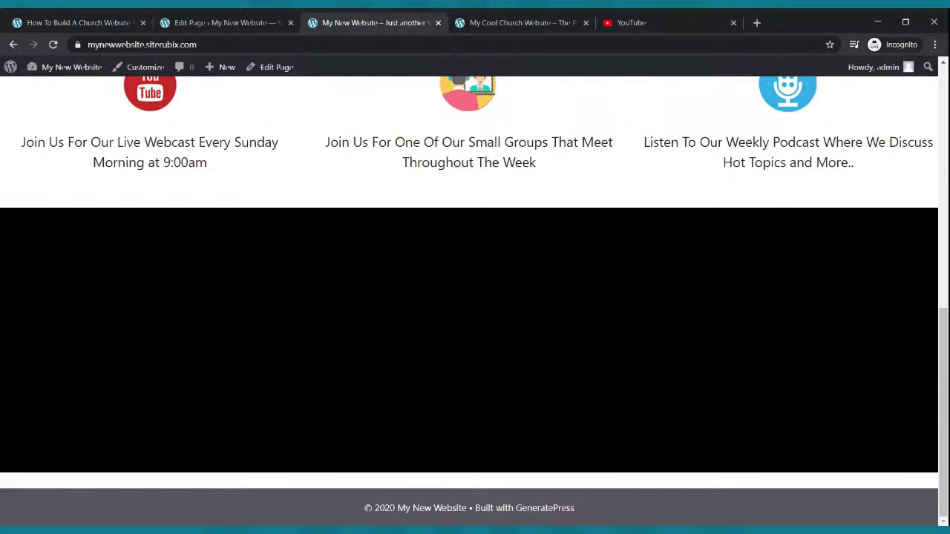
{"action": "left_click", "coordinate": [282, 18]}
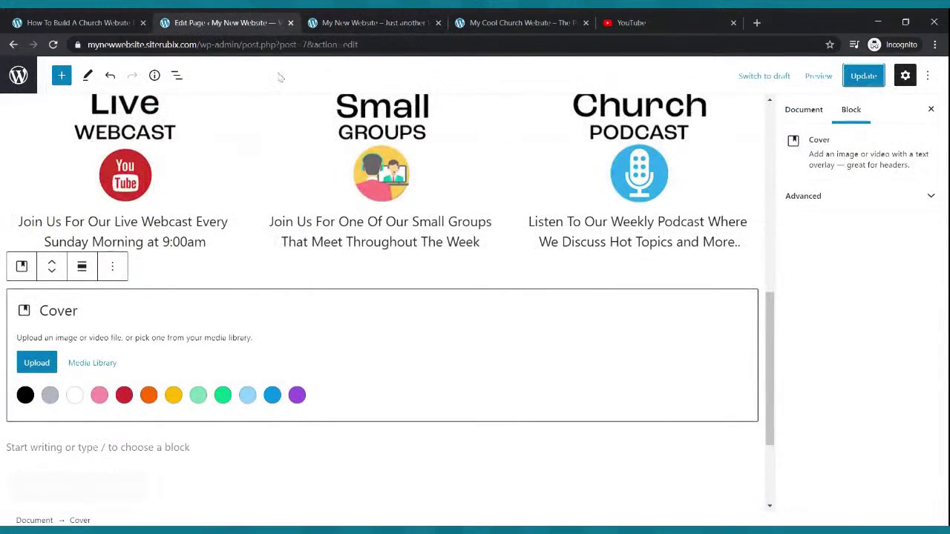
{"action": "scroll", "coordinate": [289, 156], "scroll_direction": "down", "scroll_amount": 2}
{"action": "scroll", "coordinate": [307, 200], "scroll_direction": "up", "scroll_amount": 6}
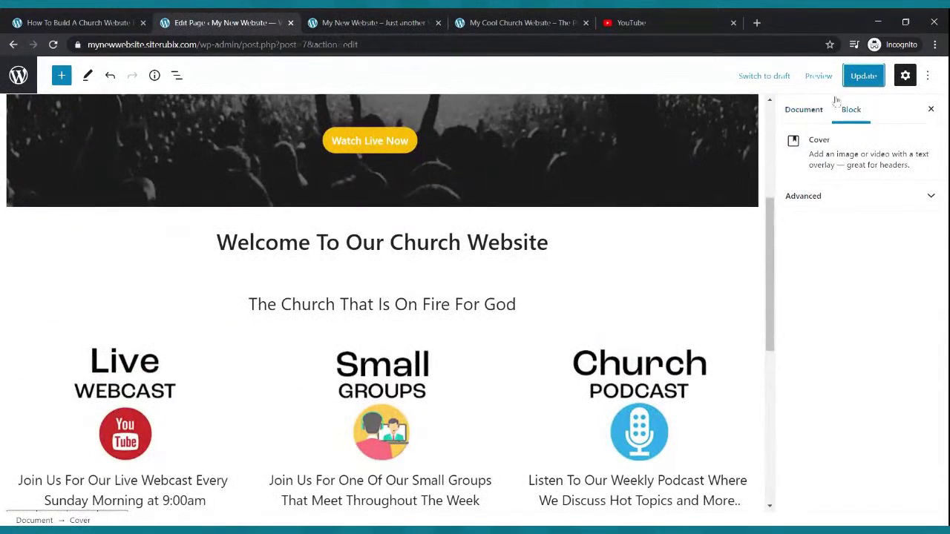
Update the home page again and bring up the Cool Church example site.
{"action": "left_click", "coordinate": [863, 76]}
{"action": "scroll", "coordinate": [498, 174], "scroll_direction": "down", "scroll_amount": 5}
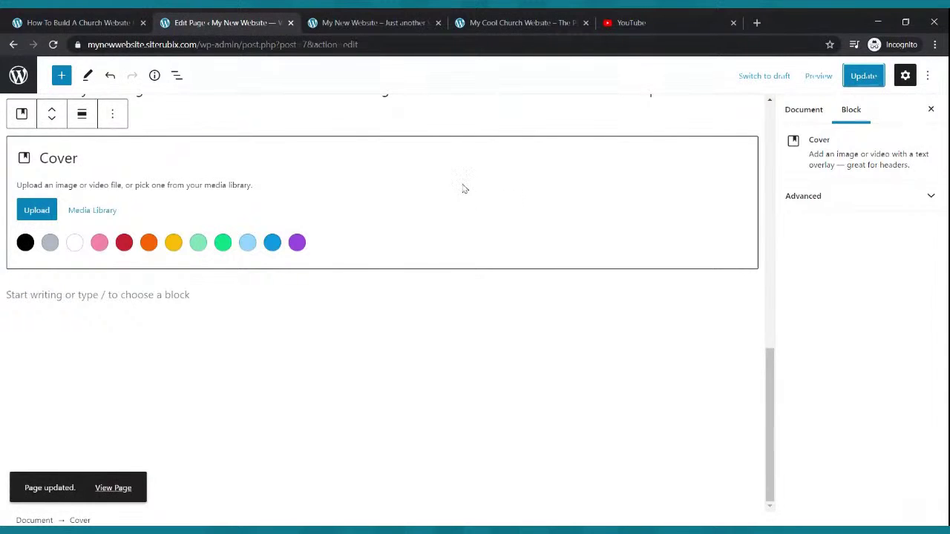
{"action": "left_click", "coordinate": [529, 19]}
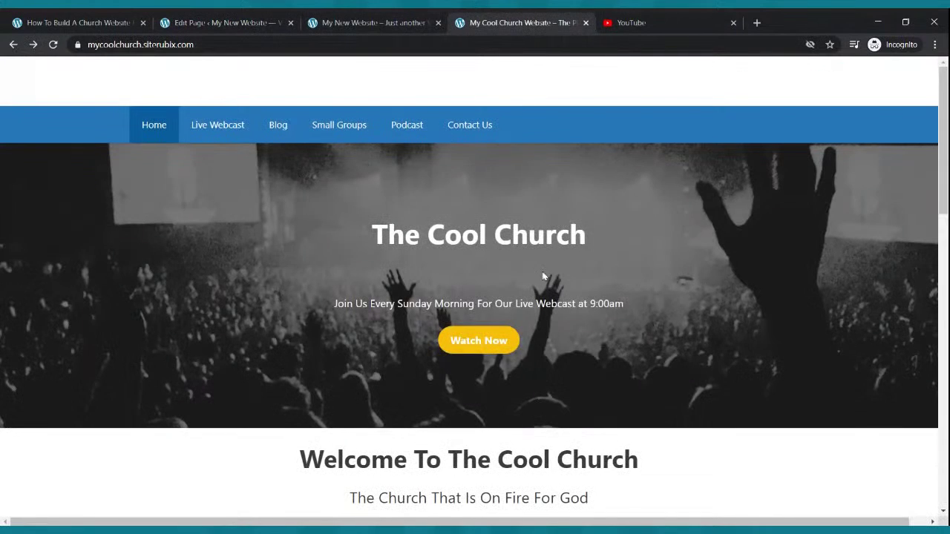
Check the Cool Church welcome-video section, then return to the Cover block in the editor.
{"action": "scroll", "coordinate": [542, 273], "scroll_direction": "down", "scroll_amount": 10}
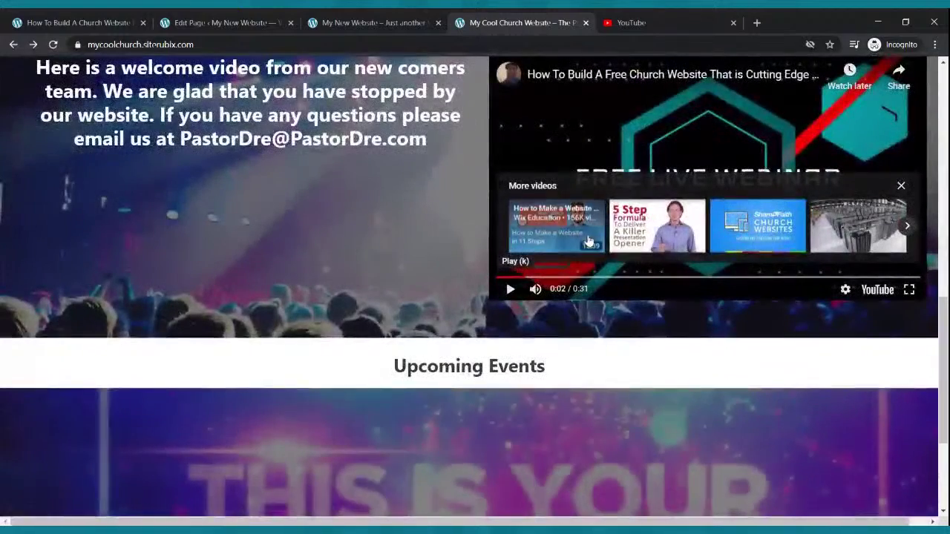
{"action": "left_click", "coordinate": [238, 19]}
{"action": "scroll", "coordinate": [307, 228], "scroll_direction": "up", "scroll_amount": 3}
{"action": "scroll", "coordinate": [309, 230], "scroll_direction": "down", "scroll_amount": 3}
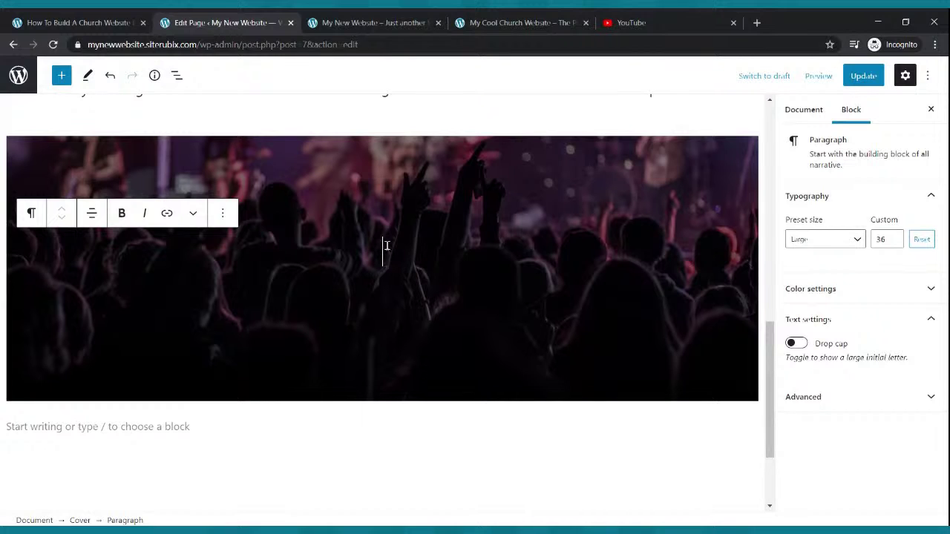
Insert a one-third/two-thirds Columns block inside the cover.
{"action": "left_click", "coordinate": [62, 77]}
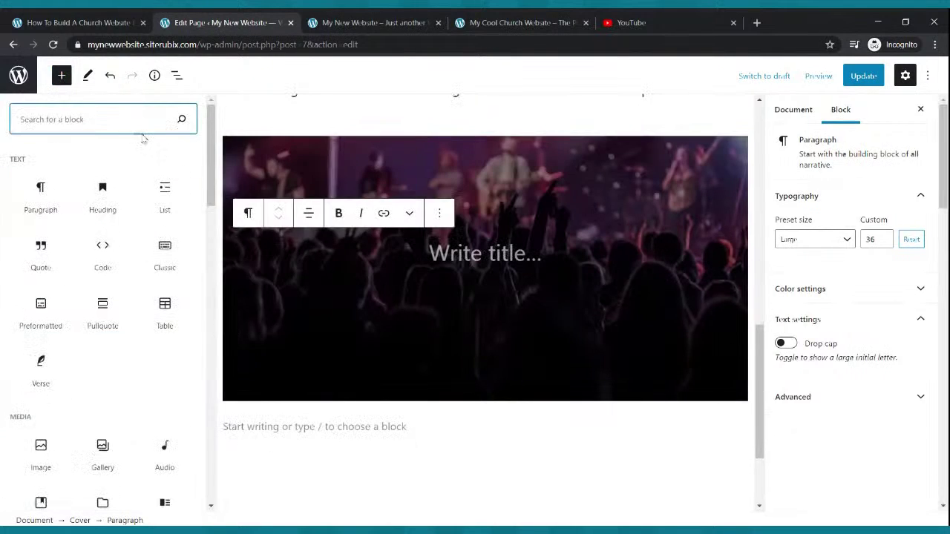
{"action": "type", "text": "colum"}
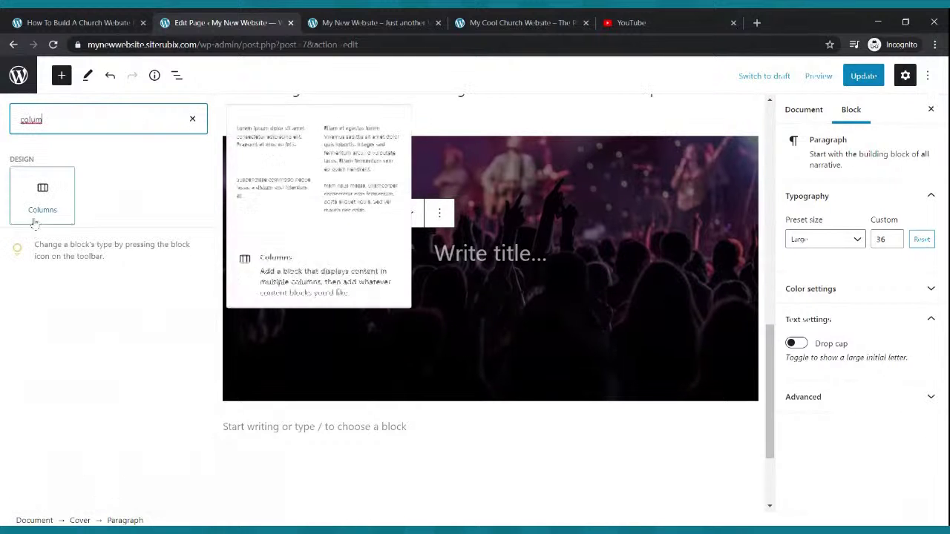
{"action": "left_click", "coordinate": [43, 195]}
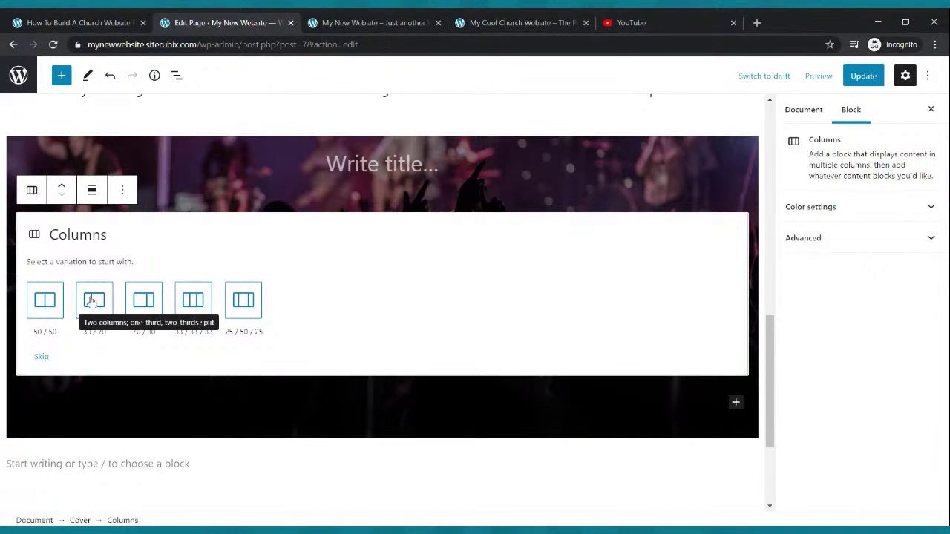
{"action": "left_click", "coordinate": [92, 300]}
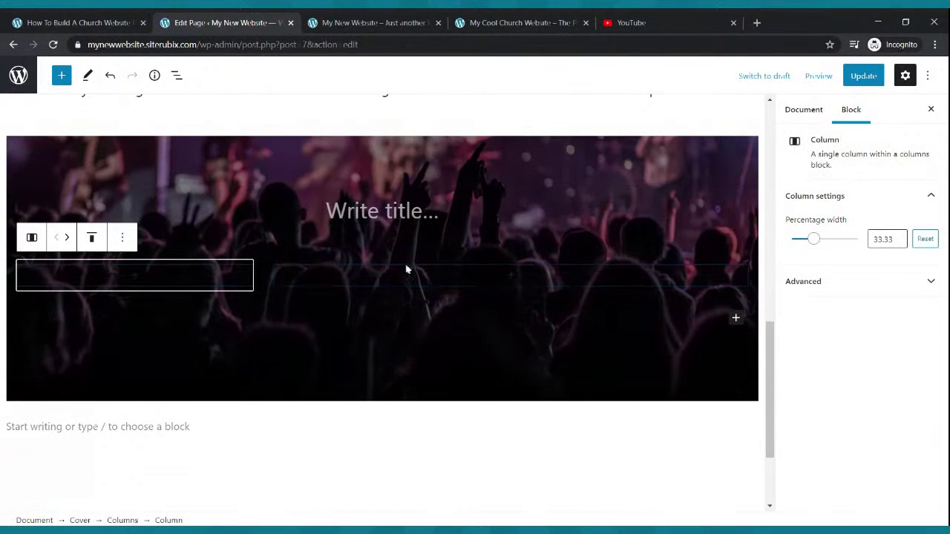
Add an empty YouTube embed block to the wider second column.
{"action": "left_click", "coordinate": [511, 279]}
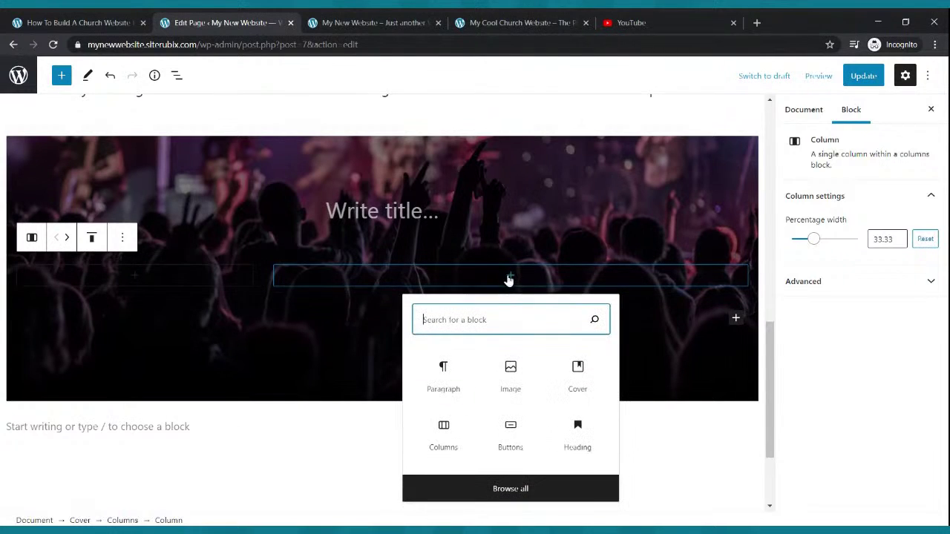
{"action": "type", "text": "video"}
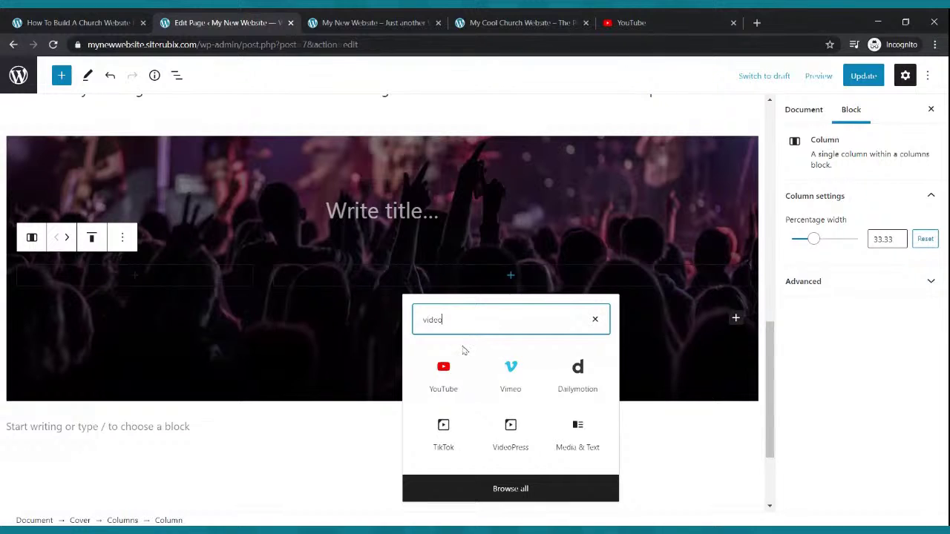
{"action": "left_click", "coordinate": [443, 375]}
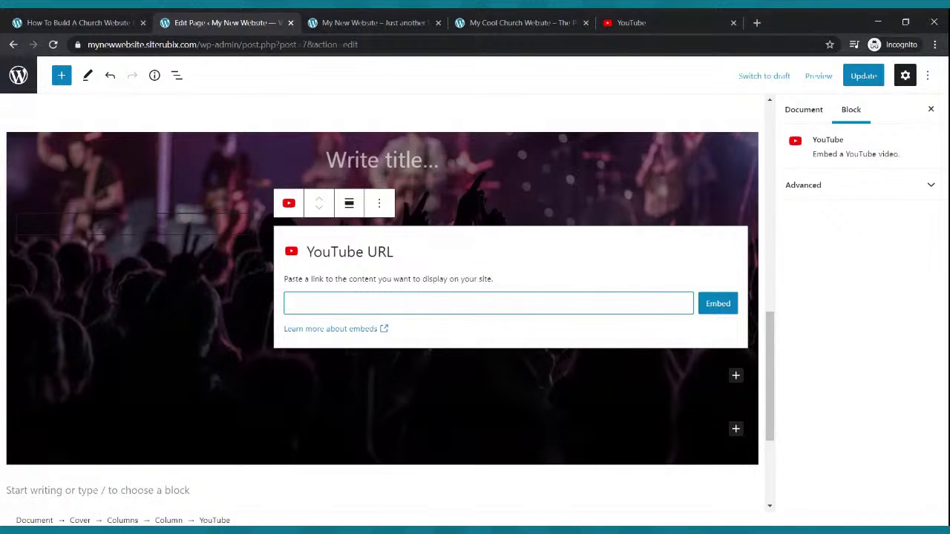
{"action": "left_click", "coordinate": [628, 22]}
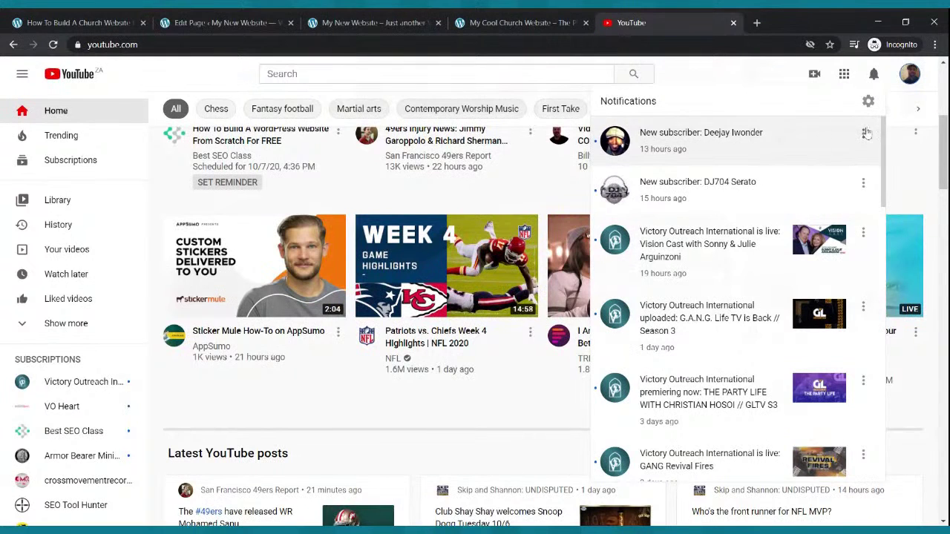
Open the Free Church Website live webinar video from your channel's Videos list.
{"action": "left_click", "coordinate": [910, 75]}
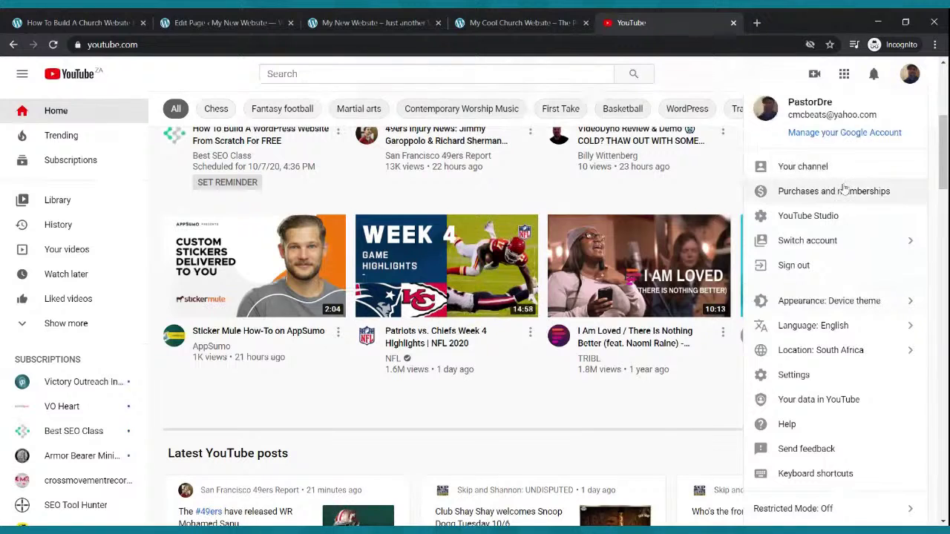
{"action": "left_click", "coordinate": [835, 171]}
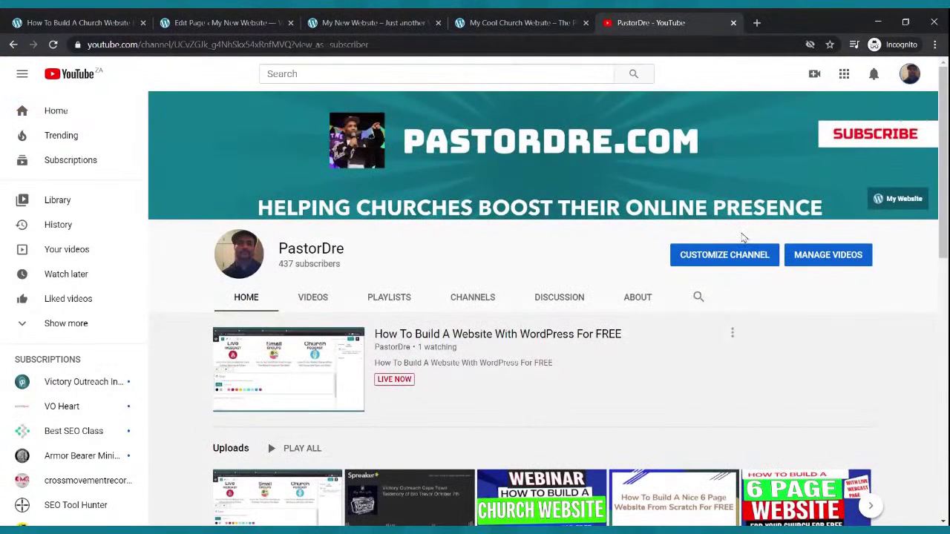
{"action": "scroll", "coordinate": [317, 303], "scroll_direction": "down", "scroll_amount": 3}
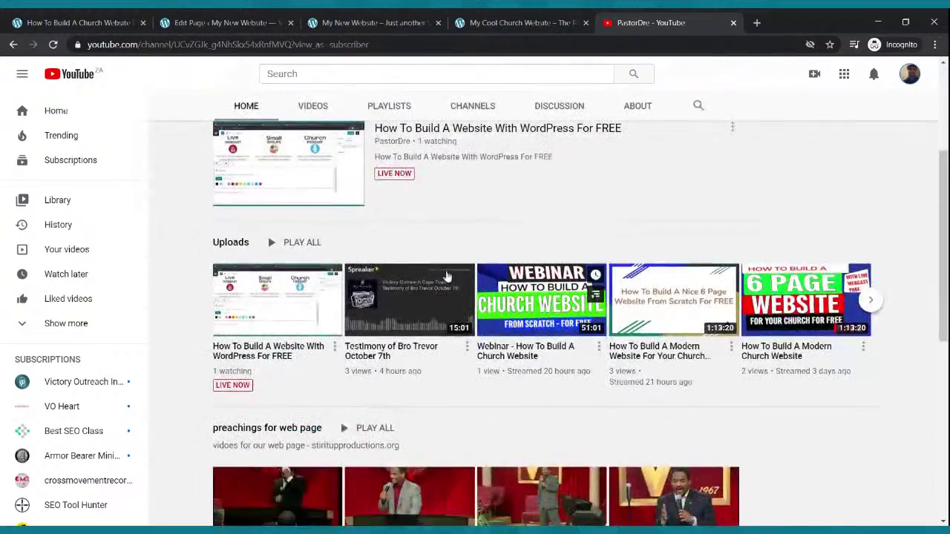
{"action": "scroll", "coordinate": [316, 303], "scroll_direction": "down", "scroll_amount": 1}
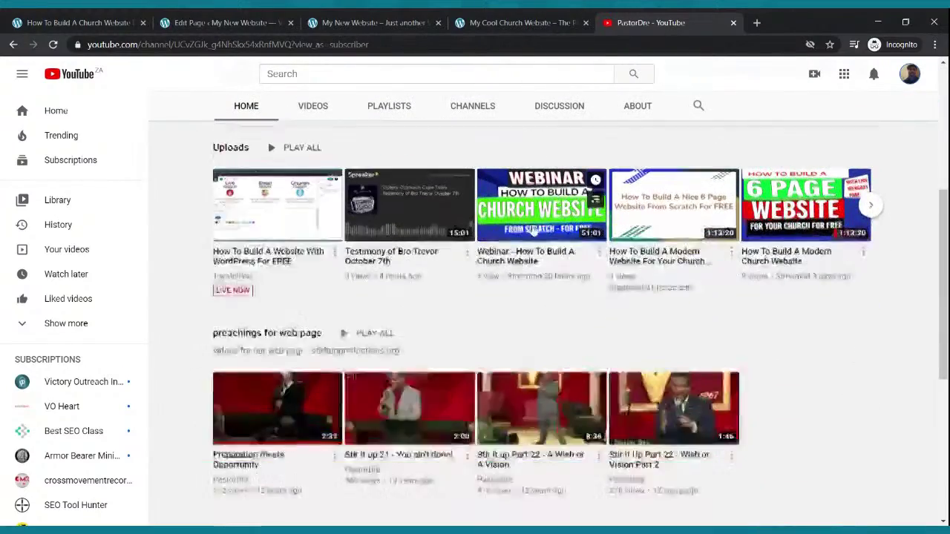
{"action": "scroll", "coordinate": [351, 247], "scroll_direction": "up", "scroll_amount": 2}
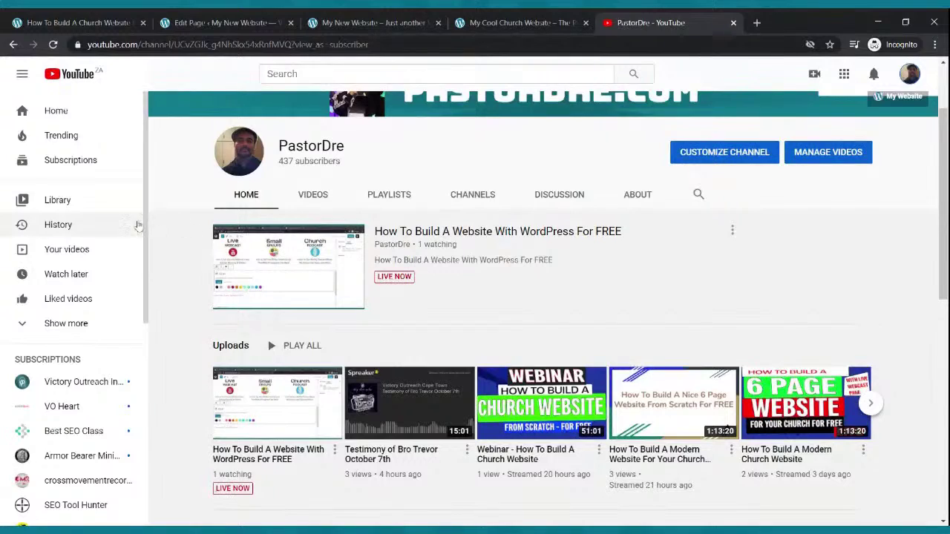
{"action": "left_click", "coordinate": [312, 198]}
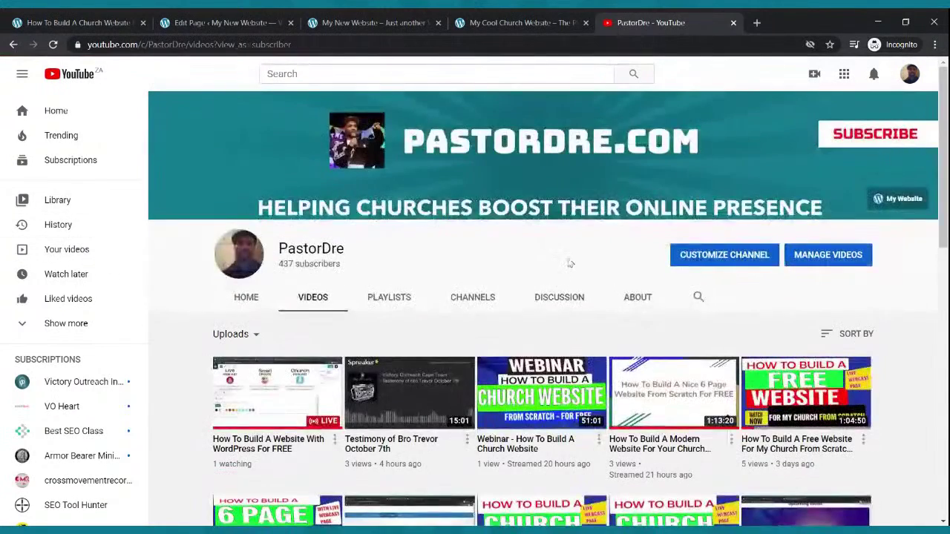
{"action": "scroll", "coordinate": [569, 263], "scroll_direction": "down", "scroll_amount": 4}
{"action": "scroll", "coordinate": [573, 262], "scroll_direction": "up", "scroll_amount": 4}
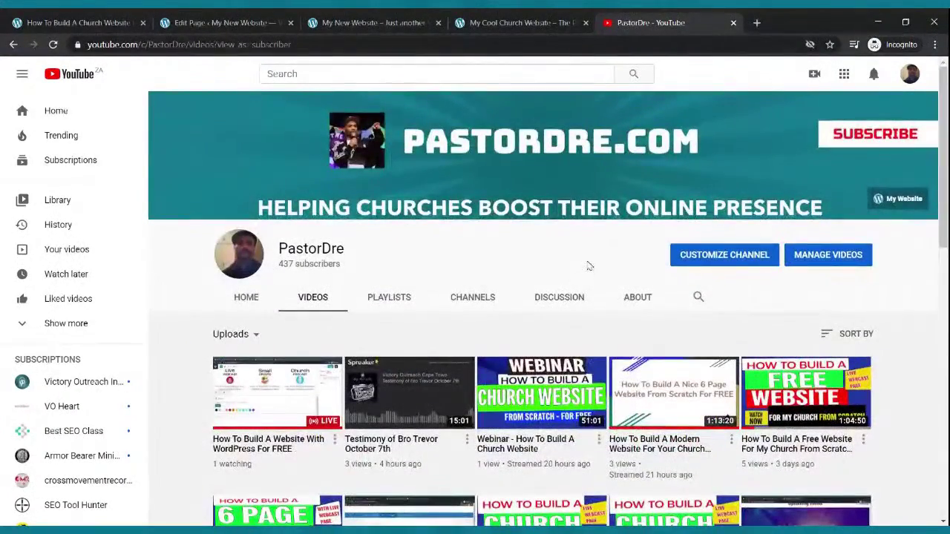
{"action": "scroll", "coordinate": [597, 265], "scroll_direction": "down", "scroll_amount": 4}
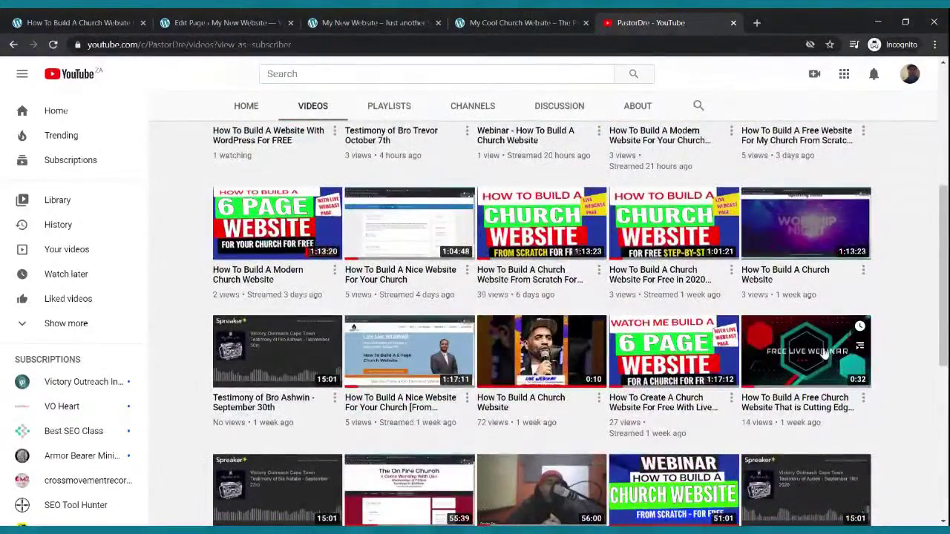
{"action": "left_click", "coordinate": [826, 355]}
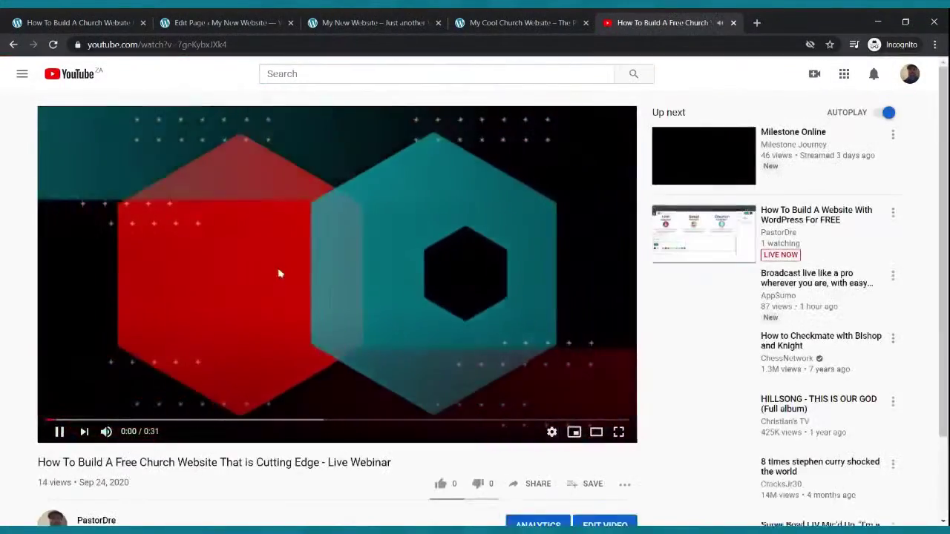
Pause and like the webinar video, then copy its share link.
{"action": "left_click", "coordinate": [59, 431]}
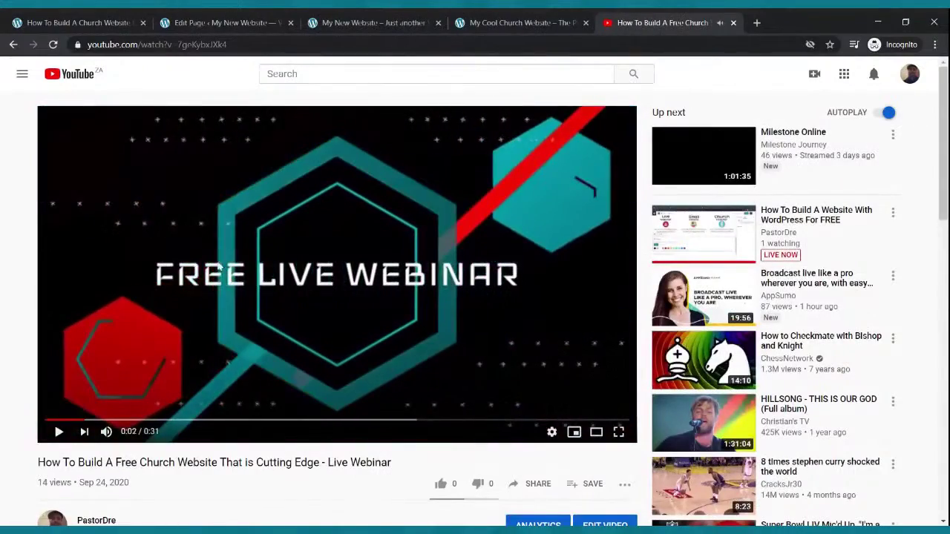
{"action": "scroll", "coordinate": [497, 446], "scroll_direction": "down", "scroll_amount": 2}
{"action": "left_click", "coordinate": [441, 381]}
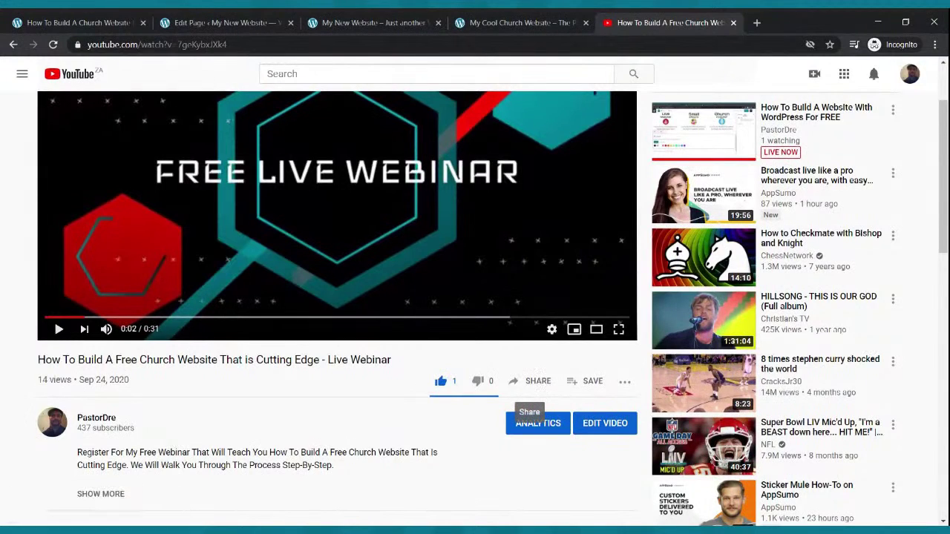
{"action": "left_click", "coordinate": [535, 381]}
{"action": "left_click", "coordinate": [584, 317]}
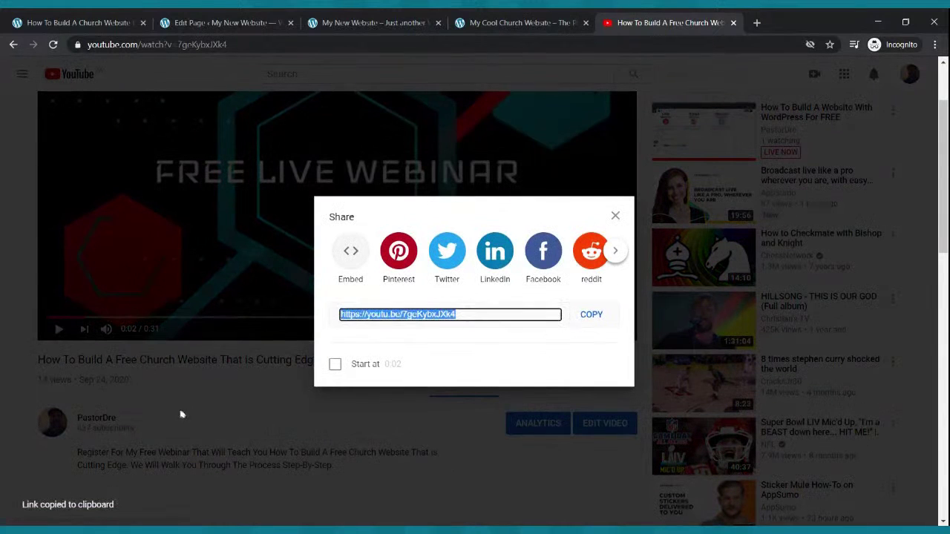
{"action": "left_click", "coordinate": [223, 22]}
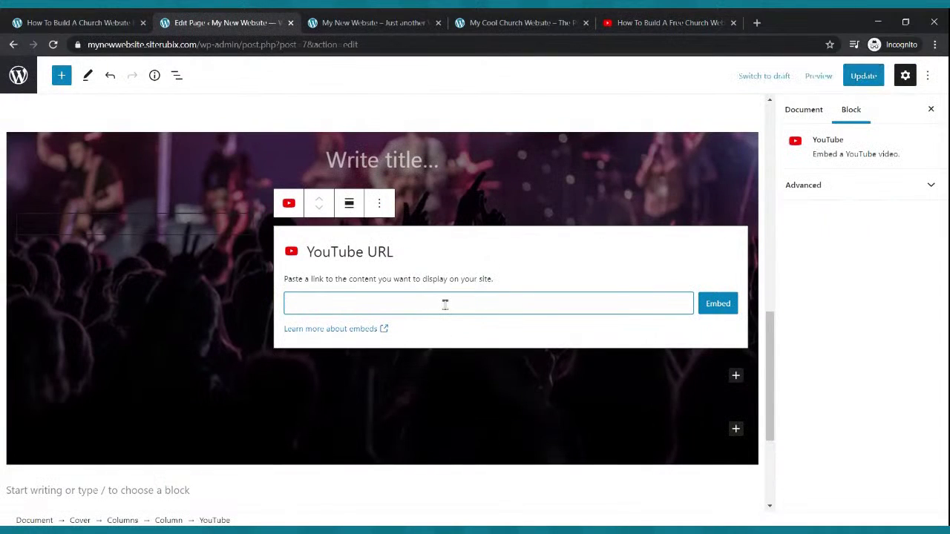
Paste the webinar's share link into the YouTube block and embed the video.
{"action": "type", "text": "https://youtu.be/7geKybxJXk4"}
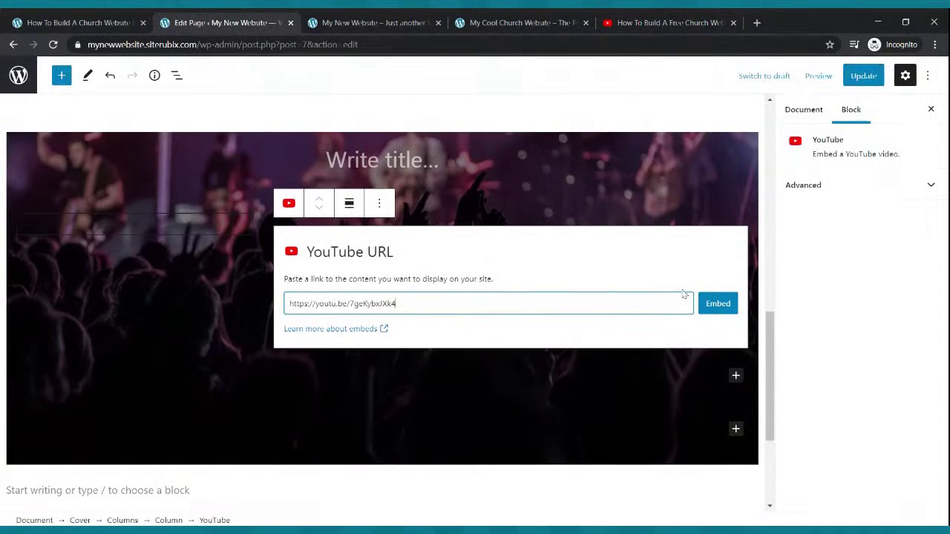
{"action": "left_click", "coordinate": [718, 303]}
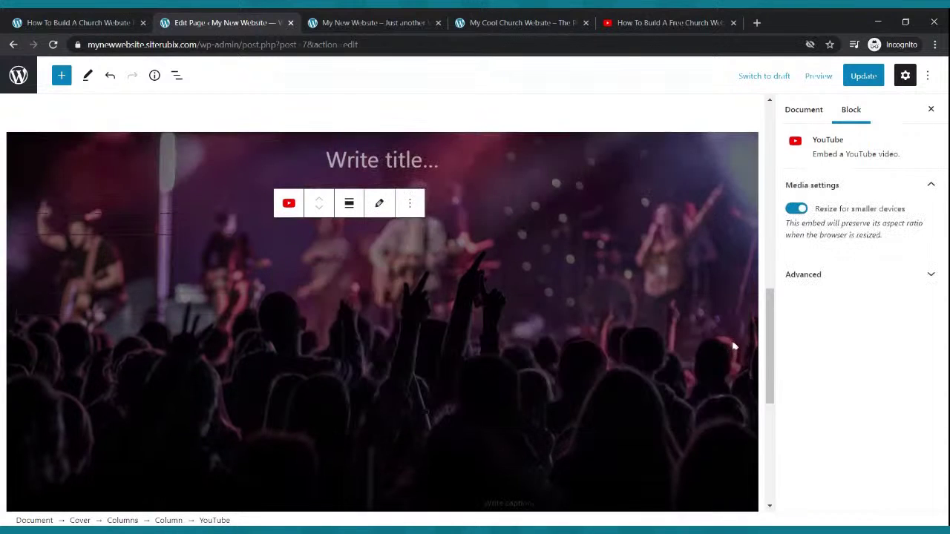
{"action": "scroll", "coordinate": [729, 336], "scroll_direction": "down", "scroll_amount": 1}
{"action": "scroll", "coordinate": [712, 331], "scroll_direction": "up", "scroll_amount": 1}
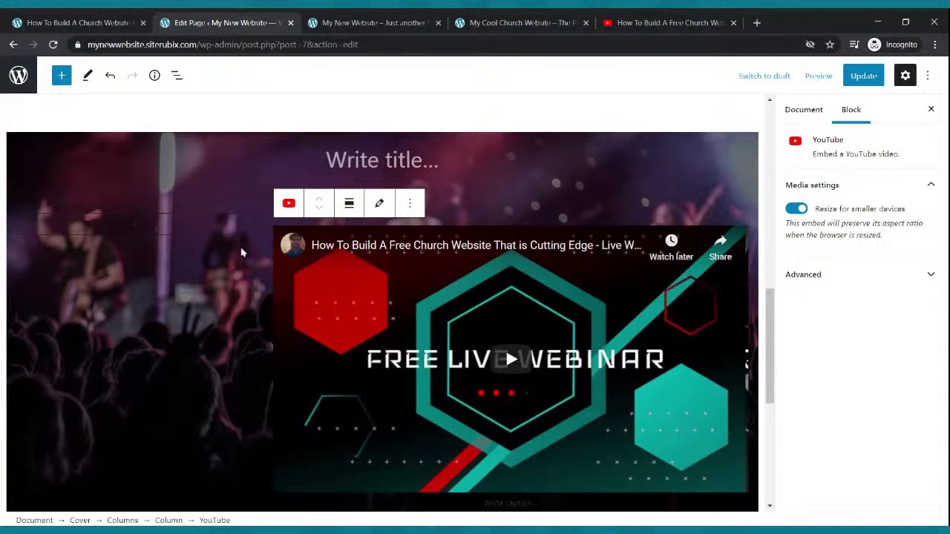
Insert an empty Paragraph block into the Cover's left column by searching the block inserter.
{"action": "left_click", "coordinate": [134, 226]}
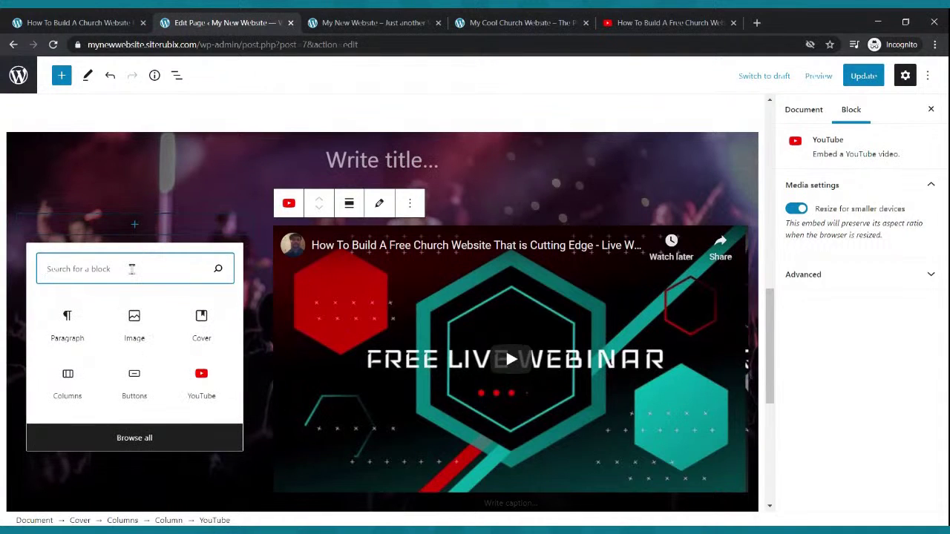
{"action": "type", "text": "par"}
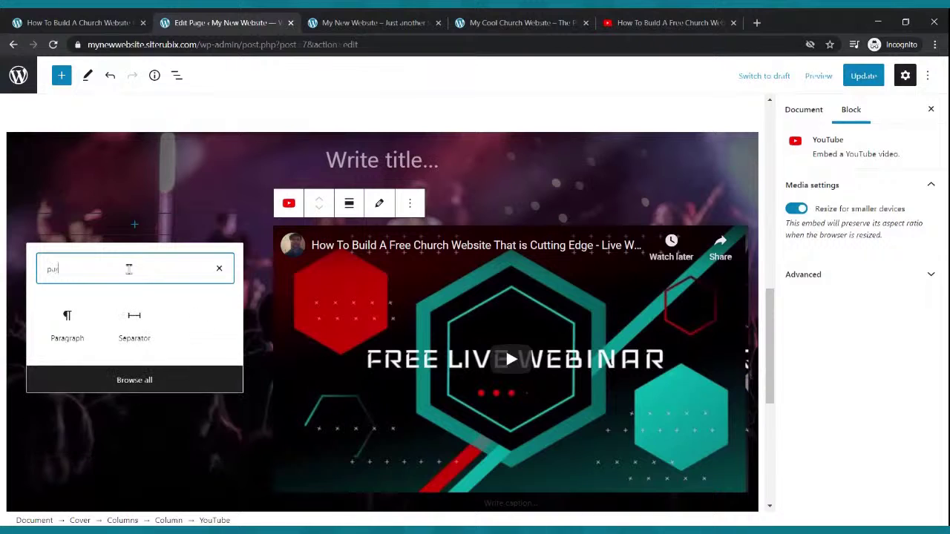
{"action": "type", "text": "agrpah"}
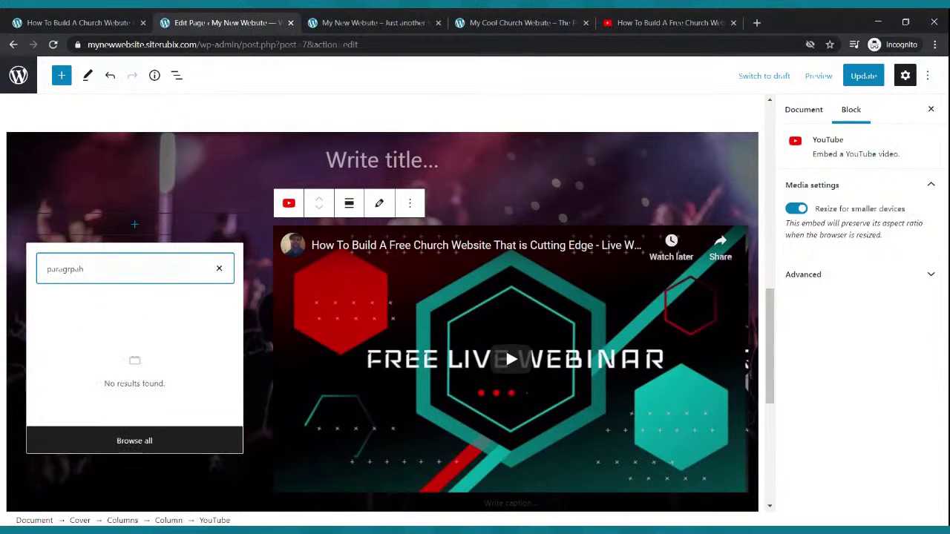
{"action": "key", "text": "BackSpace"}
{"action": "key", "text": "BackSpace"}
{"action": "key", "text": "BackSpace"}
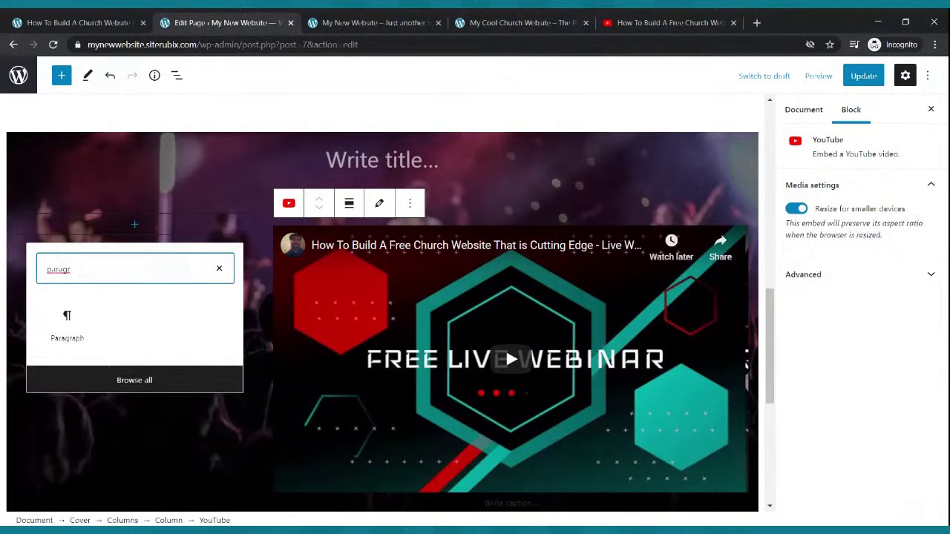
{"action": "type", "text": "aph"}
{"action": "left_click", "coordinate": [87, 322]}
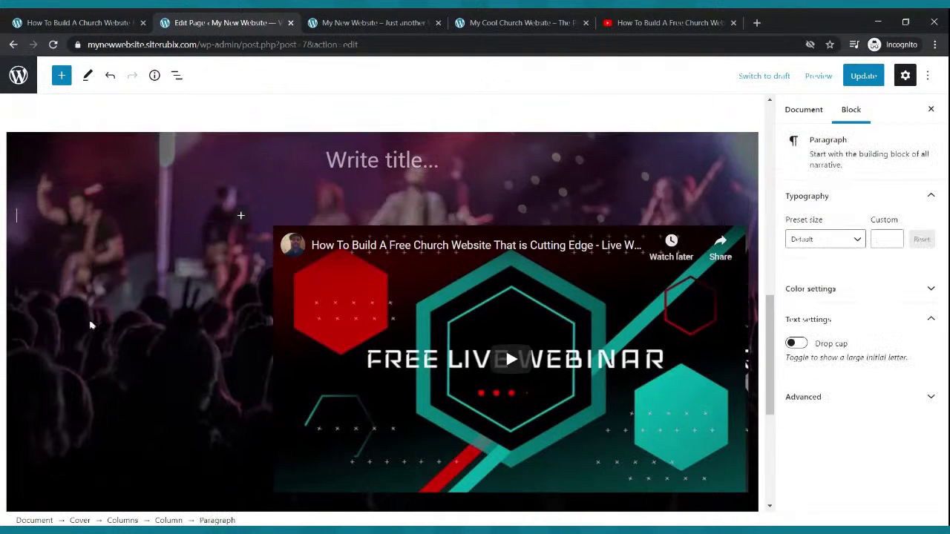
Copy the newcomers team's welcome message from My Cool Church Website into the left-column paragraph.
{"action": "left_click", "coordinate": [469, 25]}
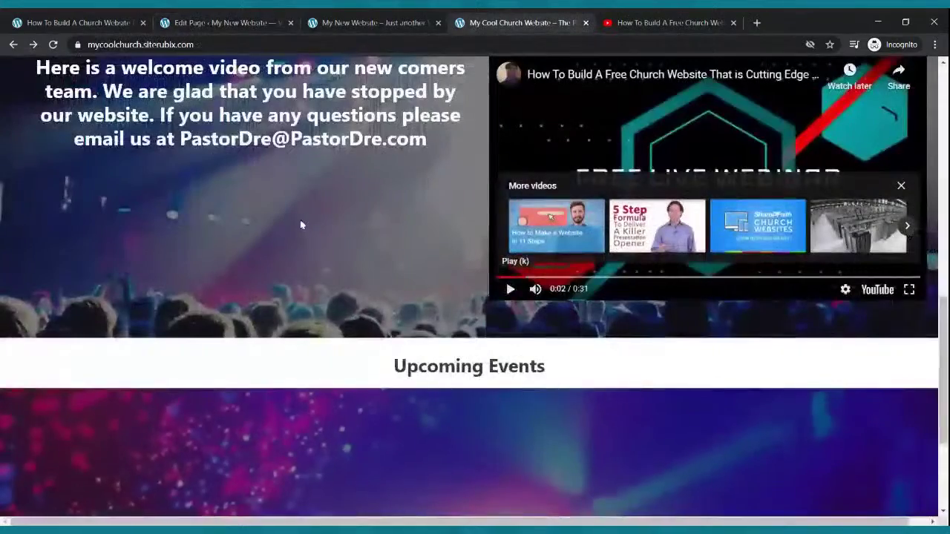
{"action": "scroll", "coordinate": [303, 207], "scroll_direction": "up", "scroll_amount": 2}
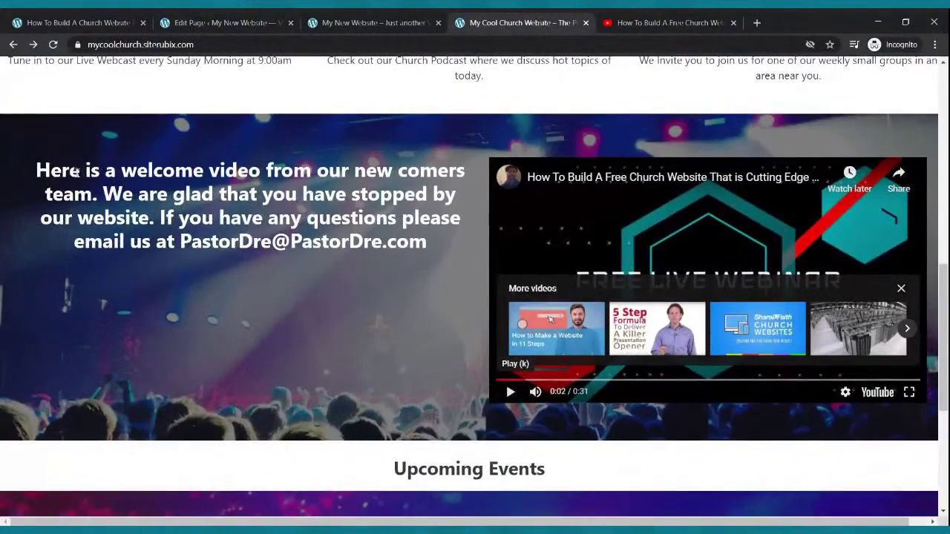
{"action": "left_click_drag", "start_coordinate": [38, 169], "coordinate": [427, 239]}
{"action": "key", "text": "ctrl+c"}
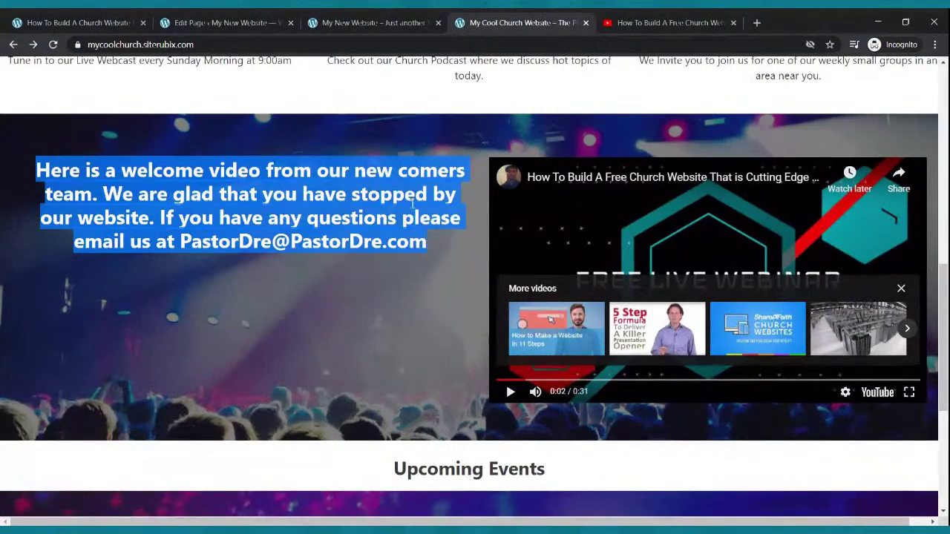
{"action": "left_click", "coordinate": [250, 23]}
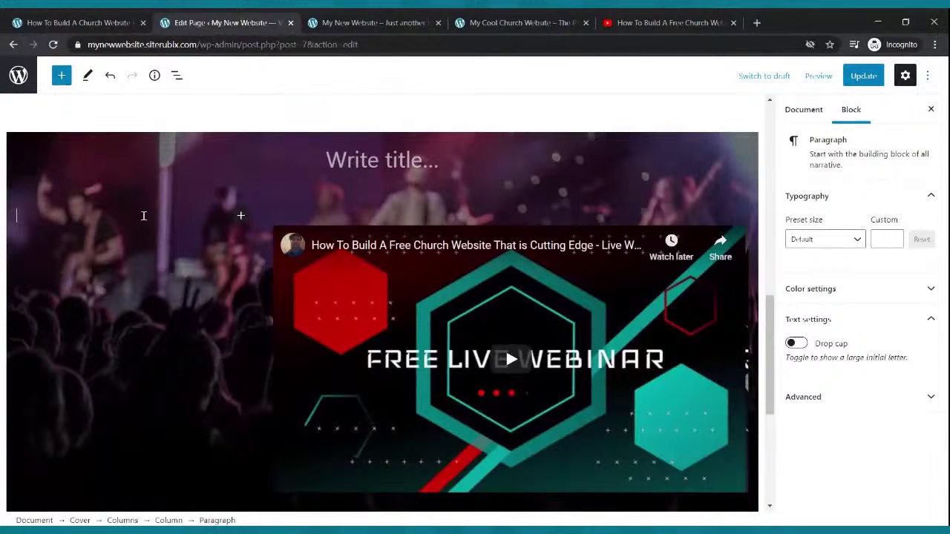
{"action": "key", "text": "ctrl+v"}
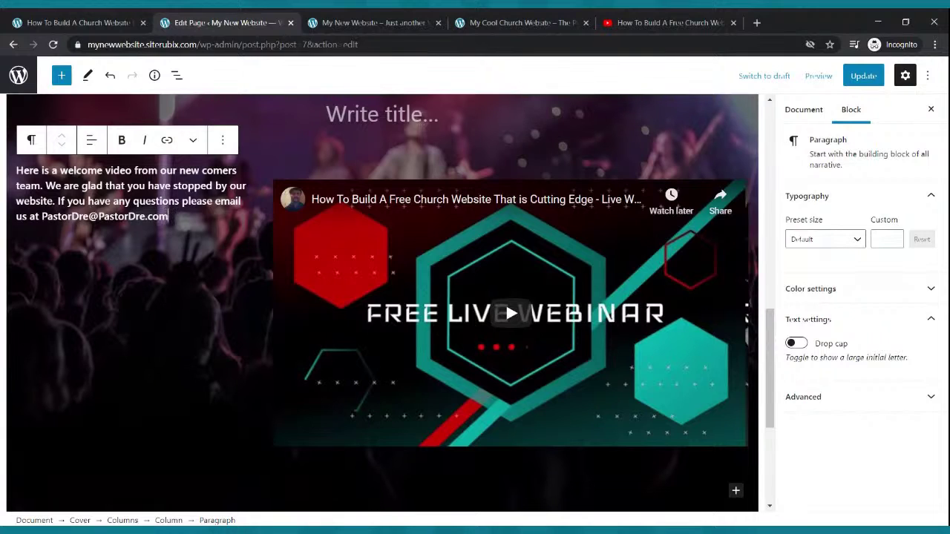
{"action": "left_click_drag", "start_coordinate": [170, 216], "coordinate": [187, 237]}
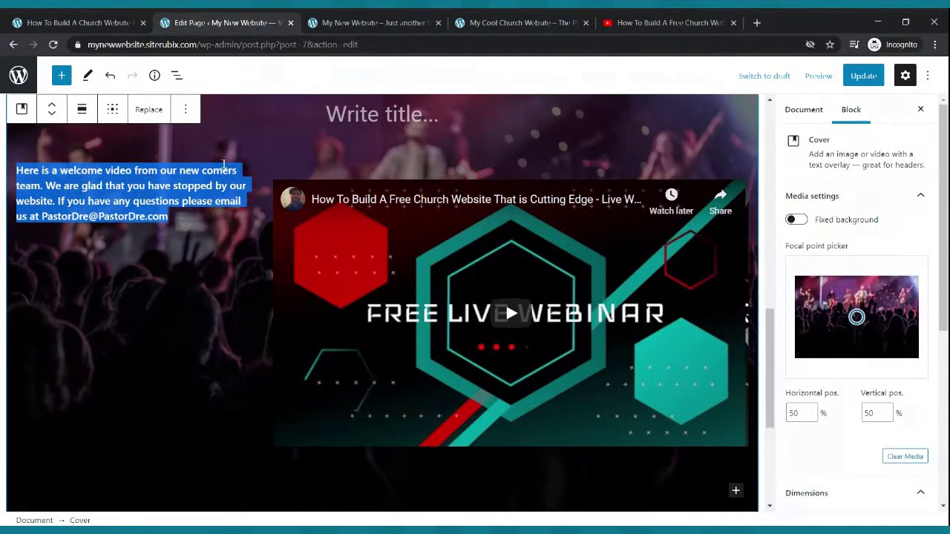
{"action": "scroll", "coordinate": [881, 253], "scroll_direction": "down", "scroll_amount": 3}
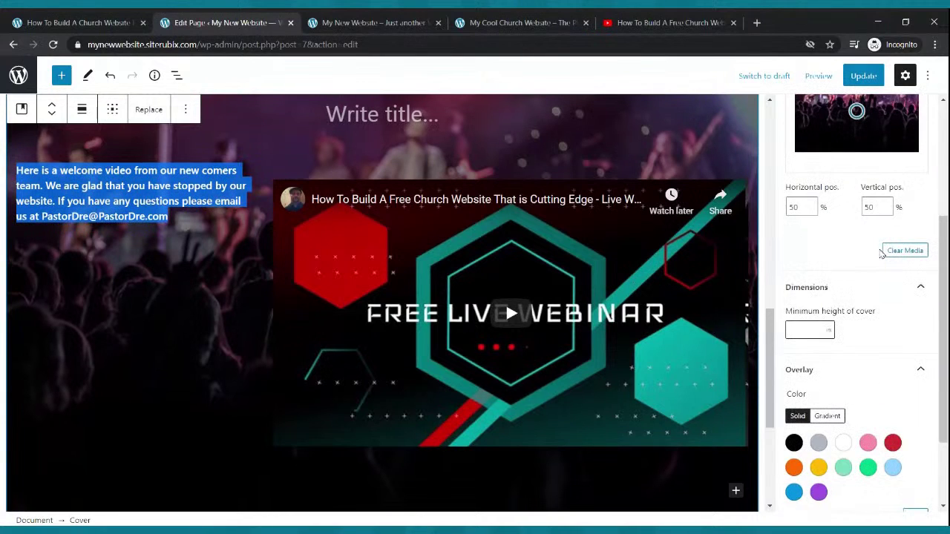
{"action": "scroll", "coordinate": [882, 254], "scroll_direction": "down", "scroll_amount": 2}
{"action": "scroll", "coordinate": [881, 254], "scroll_direction": "up", "scroll_amount": 5}
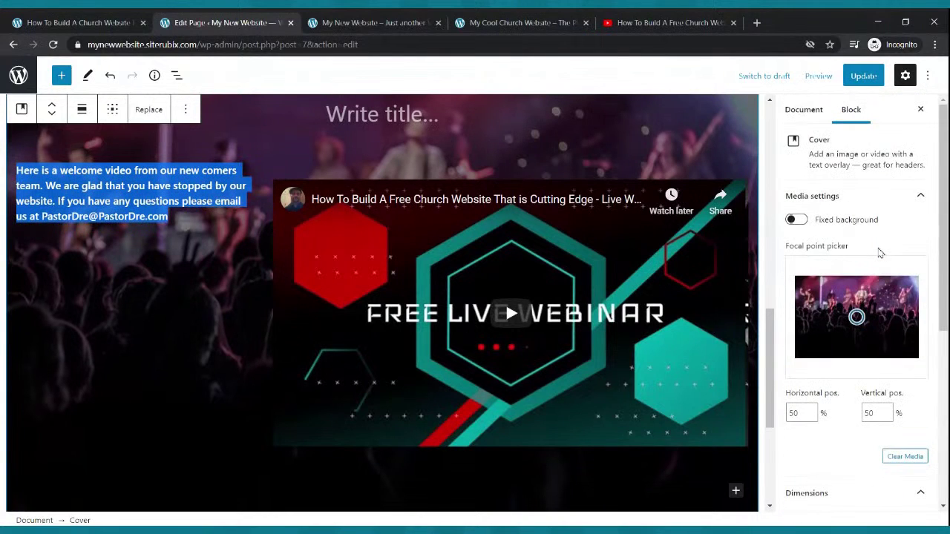
{"action": "left_click", "coordinate": [216, 187]}
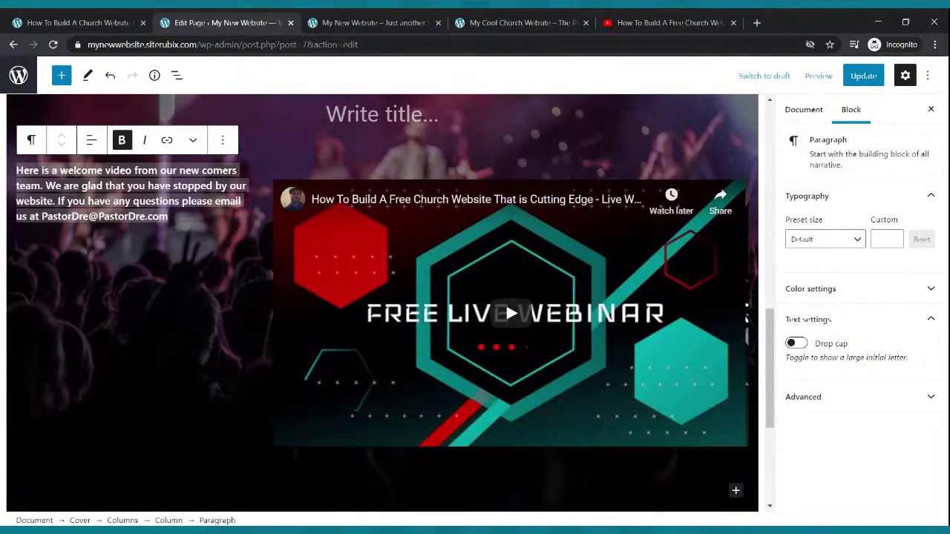
Give the welcome paragraph a custom font size of 28, starting from Medium, and update the page.
{"action": "triple_click", "coordinate": [169, 200]}
{"action": "left_click", "coordinate": [859, 243]}
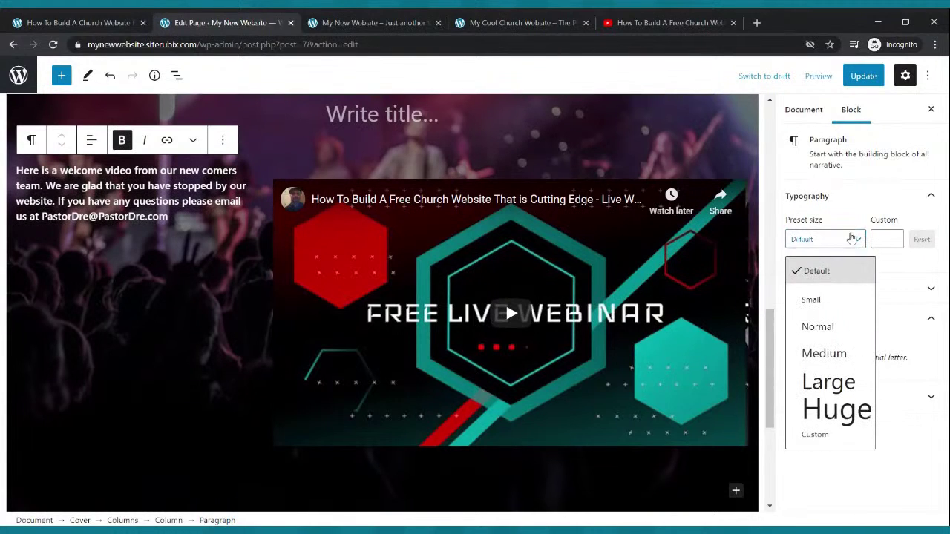
{"action": "left_click", "coordinate": [830, 349]}
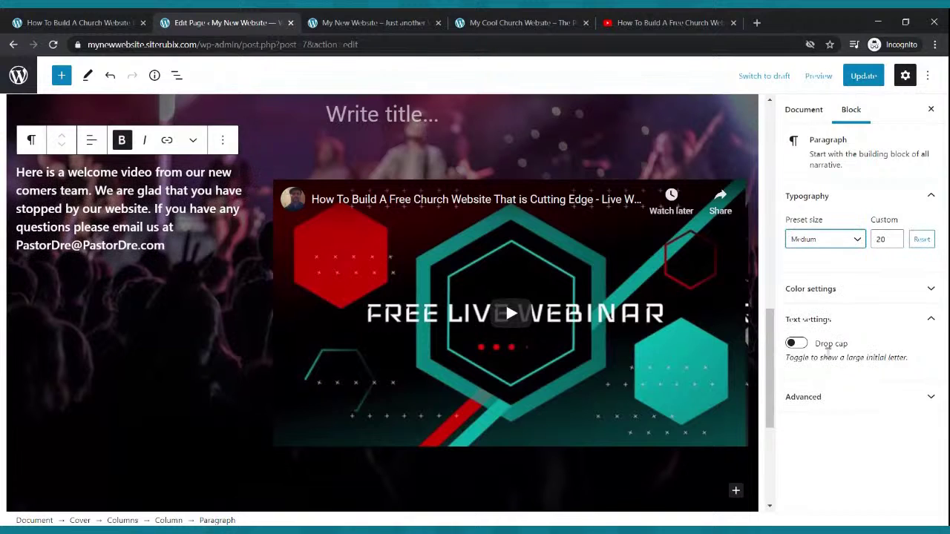
{"action": "left_click", "coordinate": [895, 236]}
{"action": "left_click", "coordinate": [895, 236]}
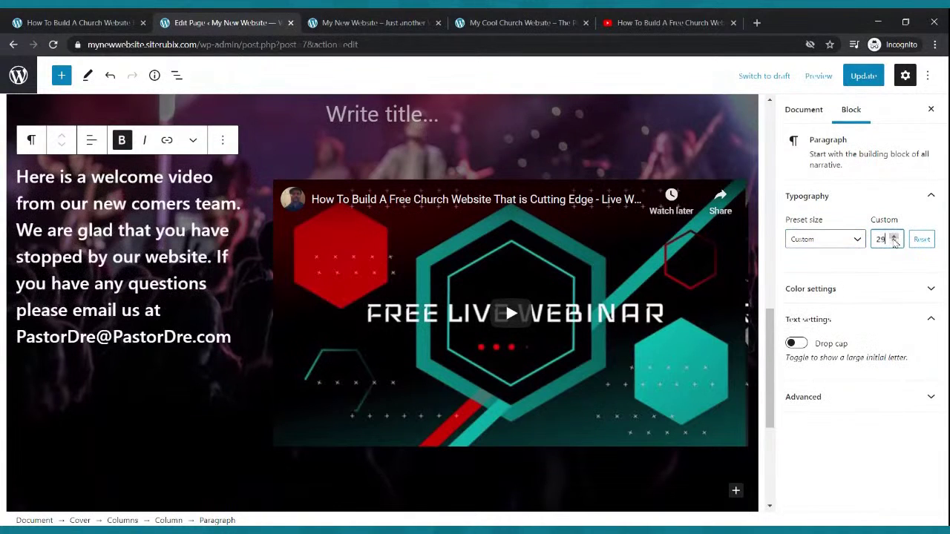
{"action": "left_click", "coordinate": [895, 236]}
{"action": "left_click", "coordinate": [895, 238]}
{"action": "left_click", "coordinate": [895, 238]}
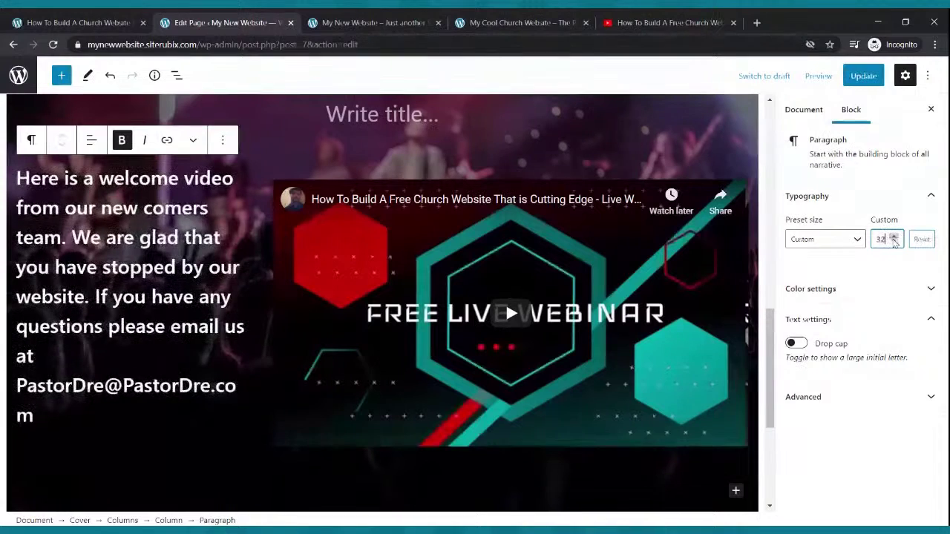
{"action": "left_click", "coordinate": [895, 238]}
{"action": "left_click", "coordinate": [894, 242]}
{"action": "left_click", "coordinate": [894, 242]}
{"action": "left_click", "coordinate": [894, 242]}
{"action": "left_click", "coordinate": [894, 242]}
{"action": "left_click", "coordinate": [894, 242]}
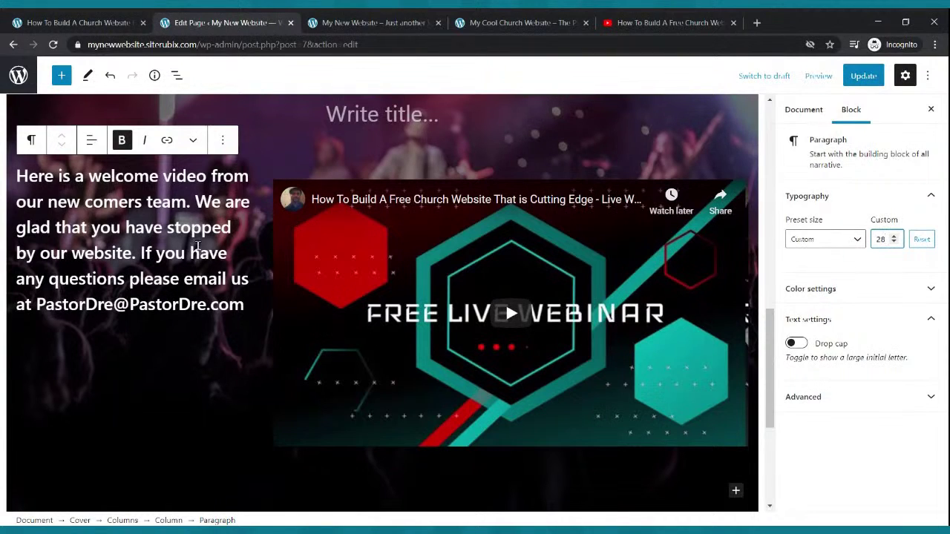
{"action": "left_click", "coordinate": [864, 75]}
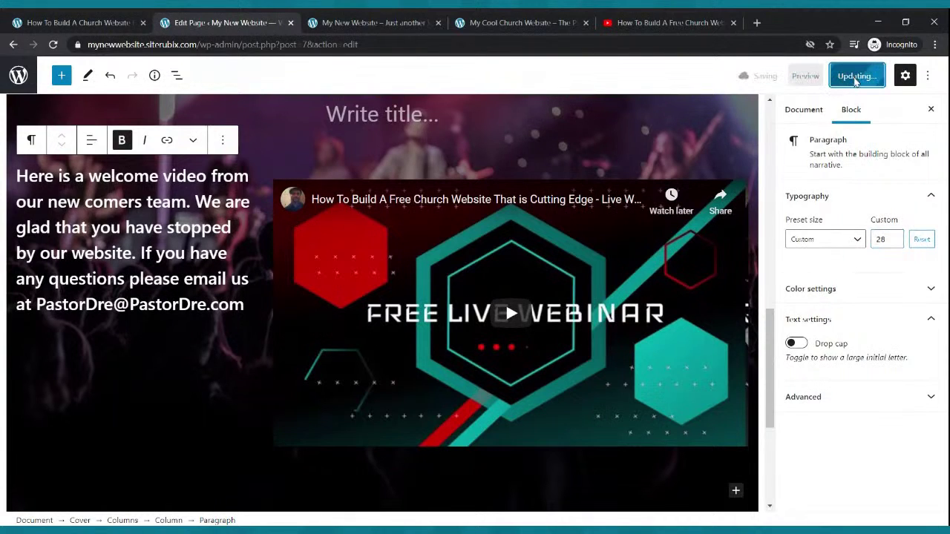
{"action": "left_click", "coordinate": [348, 27]}
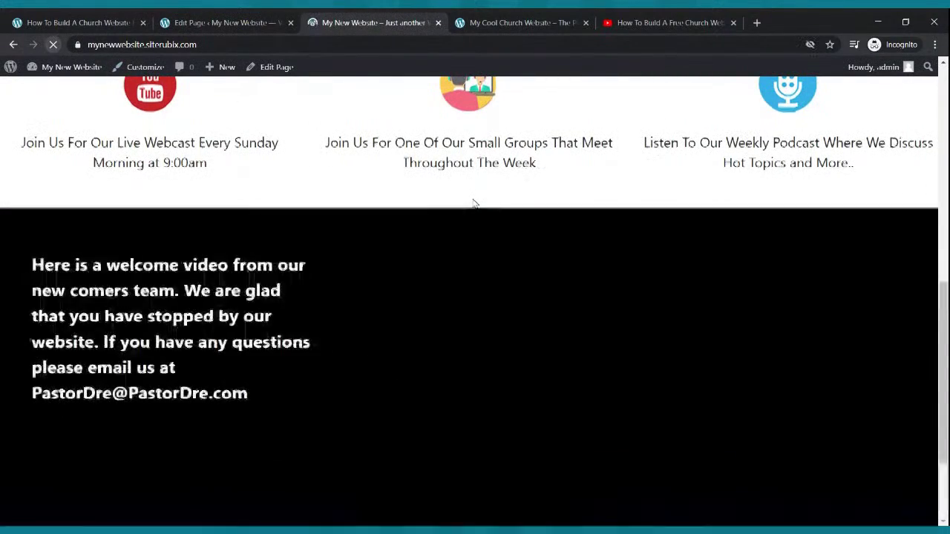
{"action": "scroll", "coordinate": [477, 224], "scroll_direction": "down", "scroll_amount": 3}
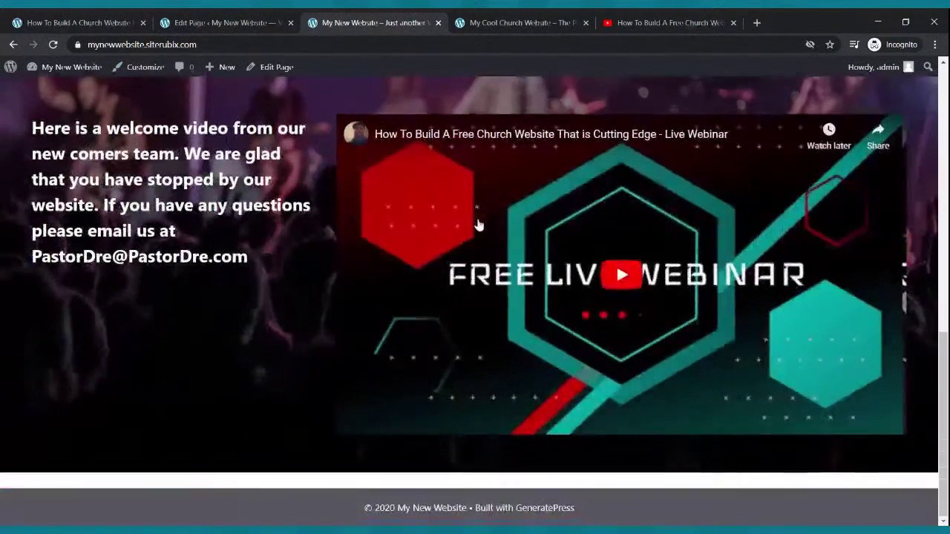
{"action": "scroll", "coordinate": [478, 223], "scroll_direction": "up", "scroll_amount": 2}
{"action": "scroll", "coordinate": [98, 340], "scroll_direction": "down", "scroll_amount": 2}
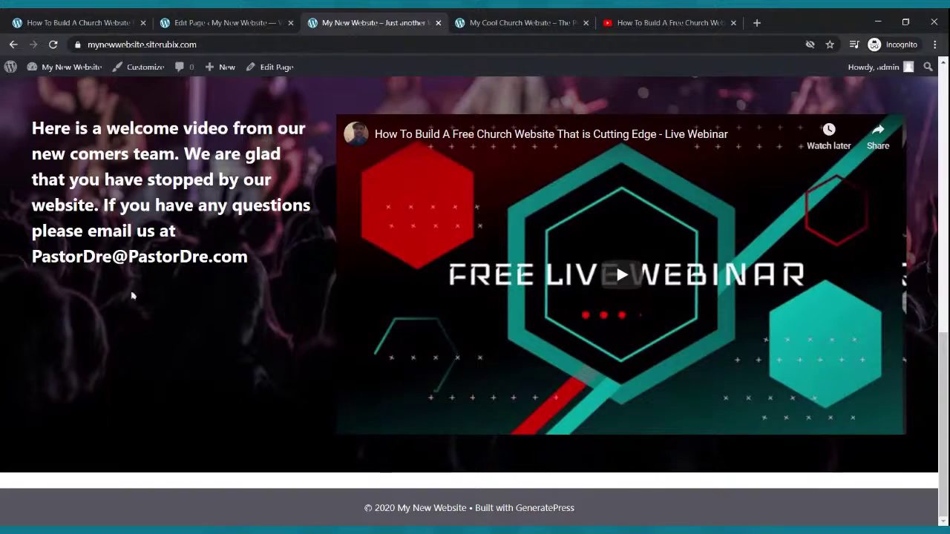
{"action": "scroll", "coordinate": [490, 193], "scroll_direction": "up", "scroll_amount": 4}
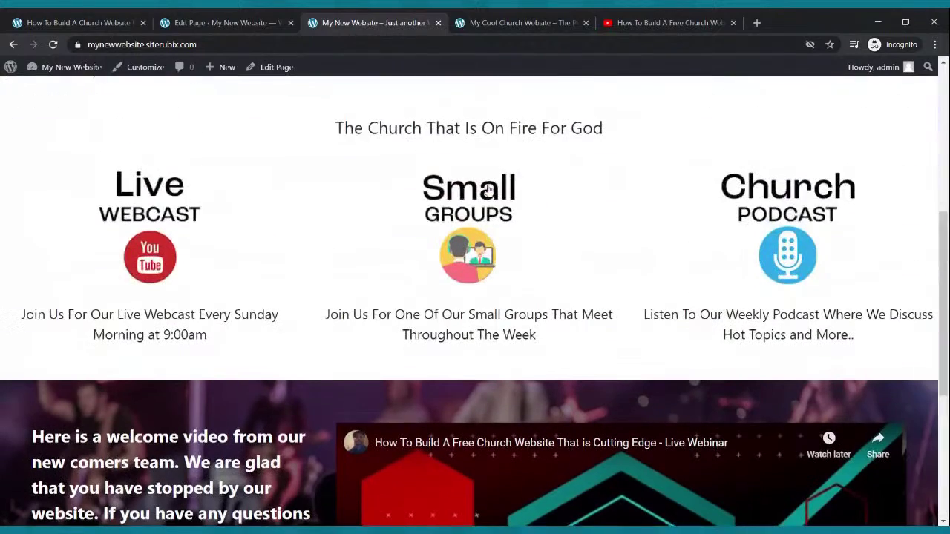
{"action": "scroll", "coordinate": [495, 196], "scroll_direction": "down", "scroll_amount": 3}
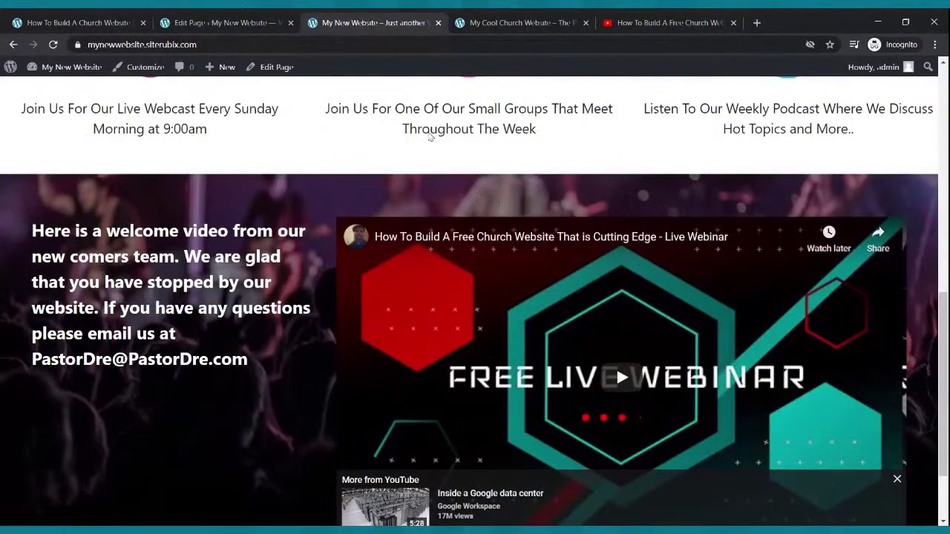
{"action": "left_click", "coordinate": [223, 22]}
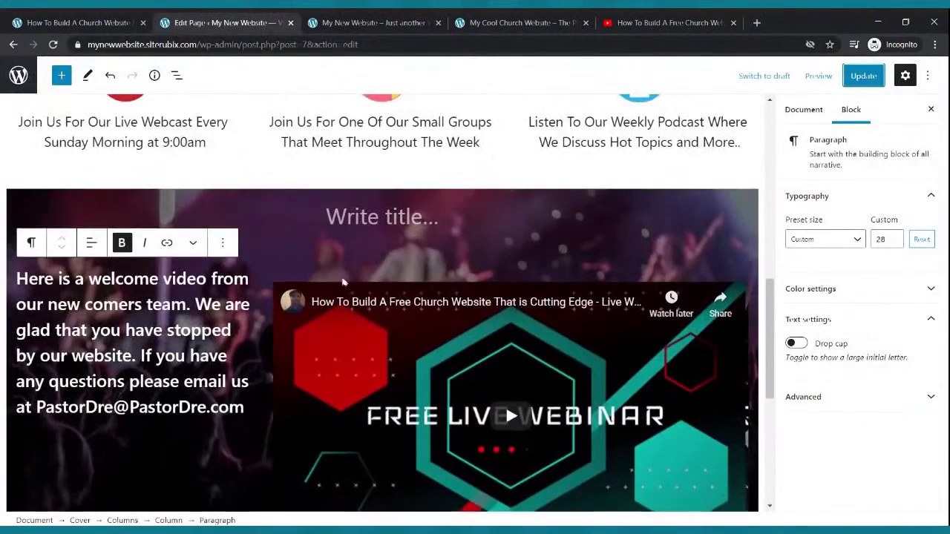
Delete the empty title placeholder paragraph.
{"action": "left_click", "coordinate": [365, 227]}
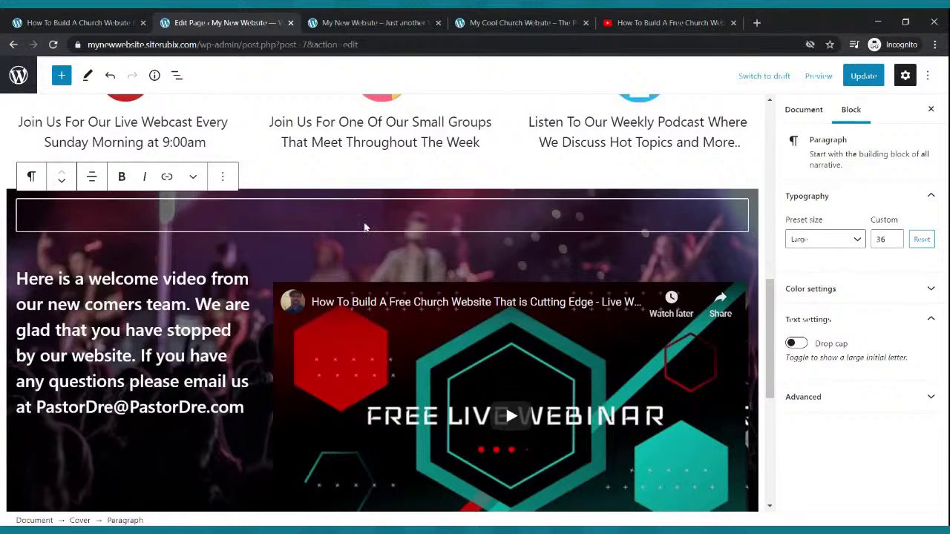
{"action": "left_click", "coordinate": [222, 176]}
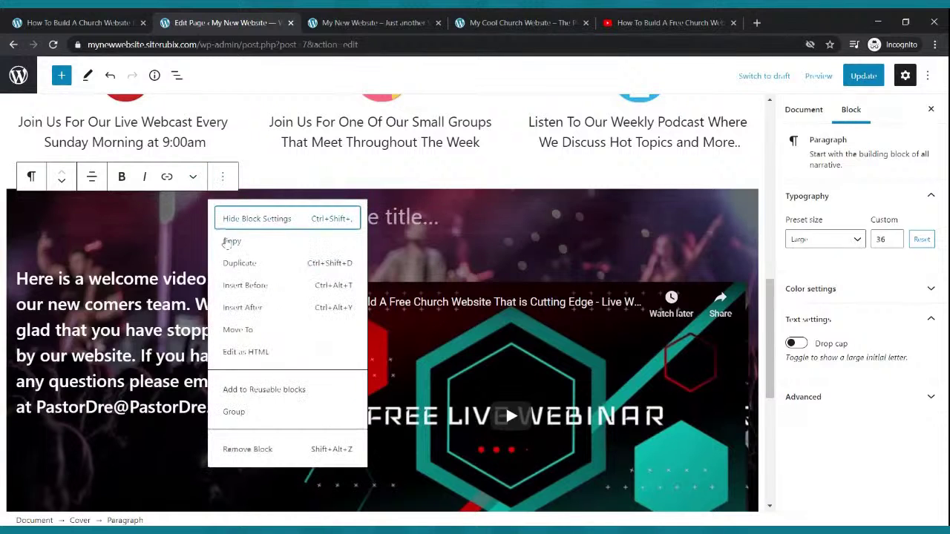
{"action": "left_click", "coordinate": [247, 450]}
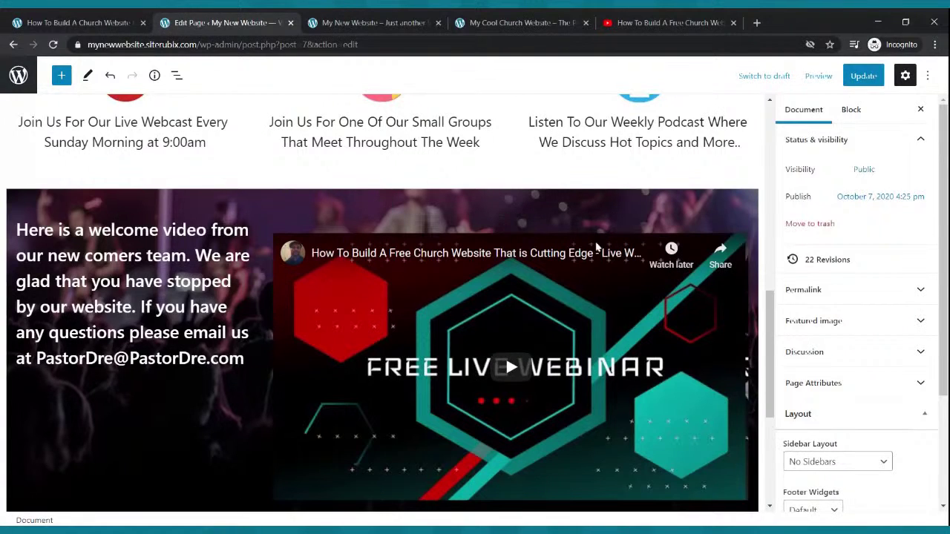
Remove the YouTube video embed and the welcome paragraph from the columns.
{"action": "left_click", "coordinate": [562, 250]}
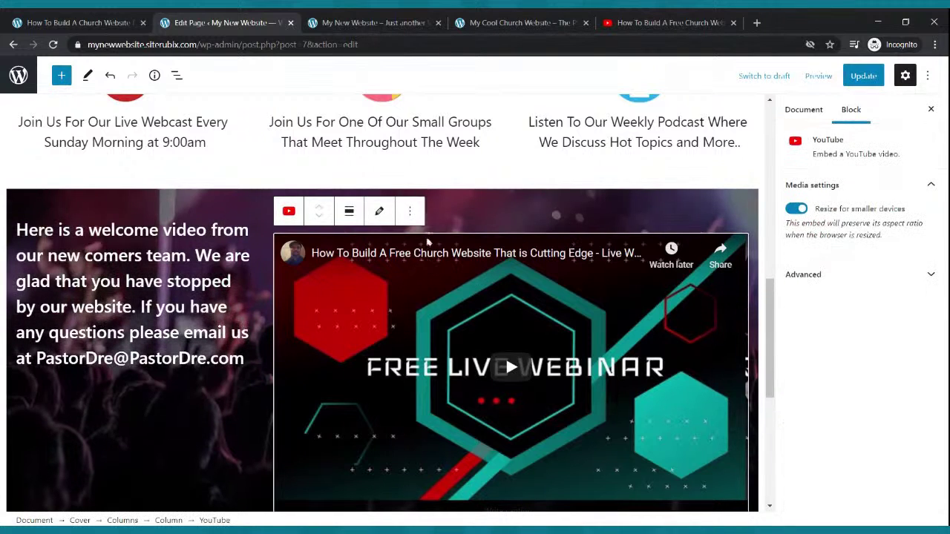
{"action": "left_click", "coordinate": [410, 211]}
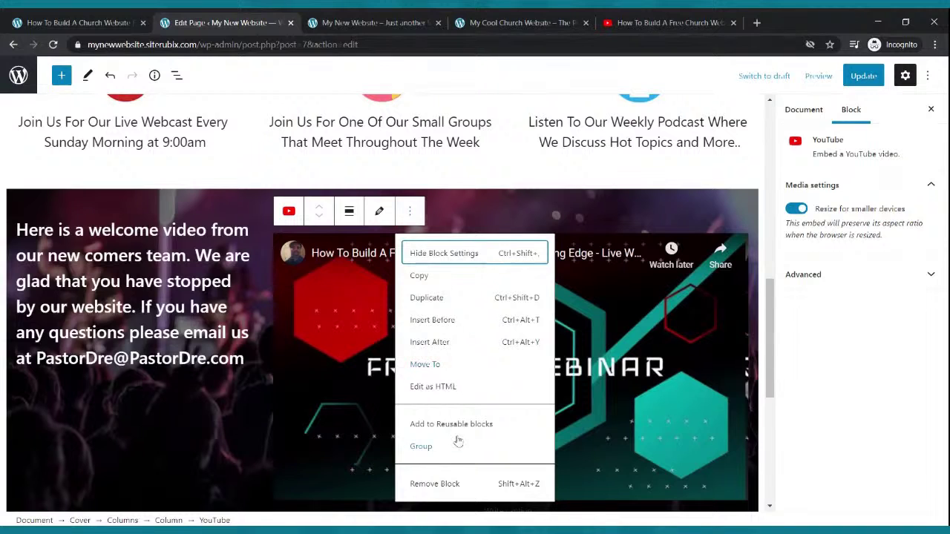
{"action": "left_click", "coordinate": [451, 483]}
{"action": "triple_click", "coordinate": [253, 260]}
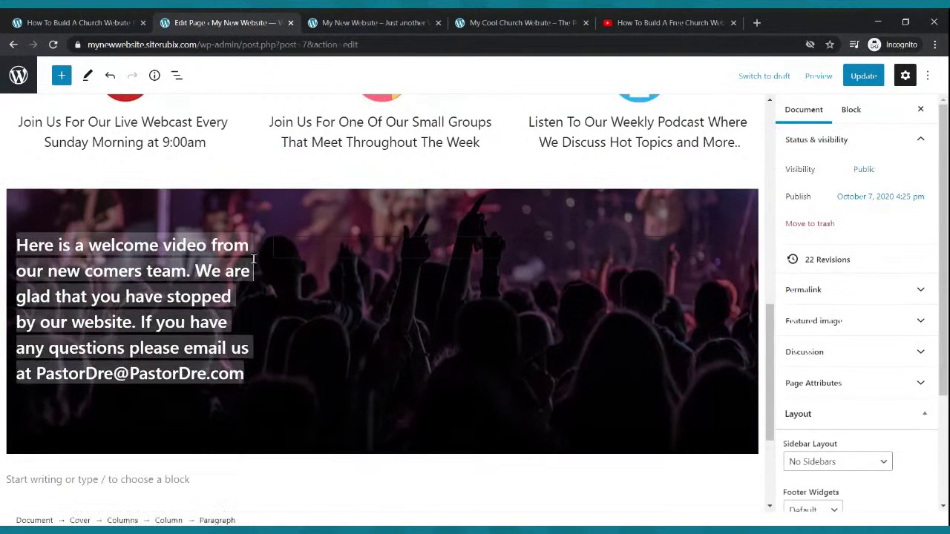
{"action": "left_click", "coordinate": [222, 209]}
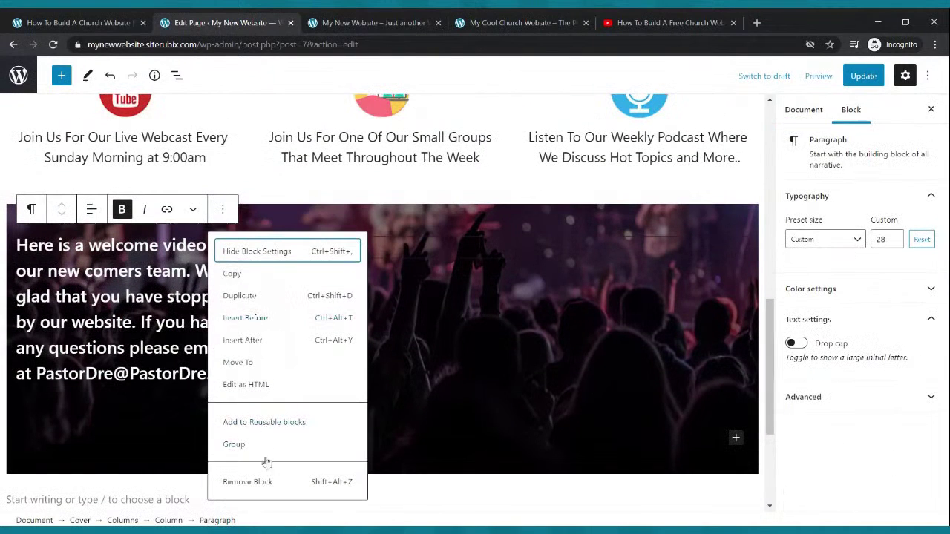
{"action": "left_click", "coordinate": [266, 483]}
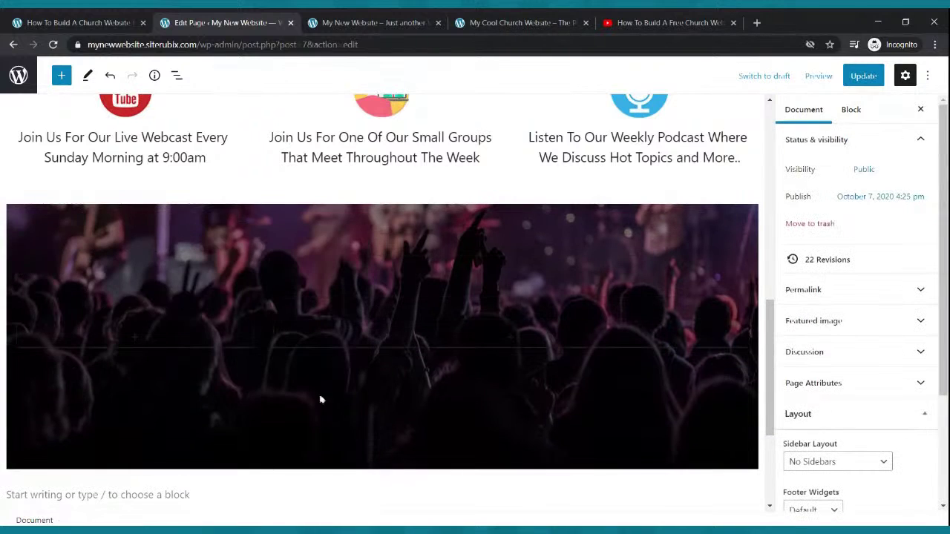
Remove the now-empty Columns block, leaving the concert-crowd cover empty.
{"action": "left_click", "coordinate": [383, 312]}
{"action": "left_click", "coordinate": [392, 352]}
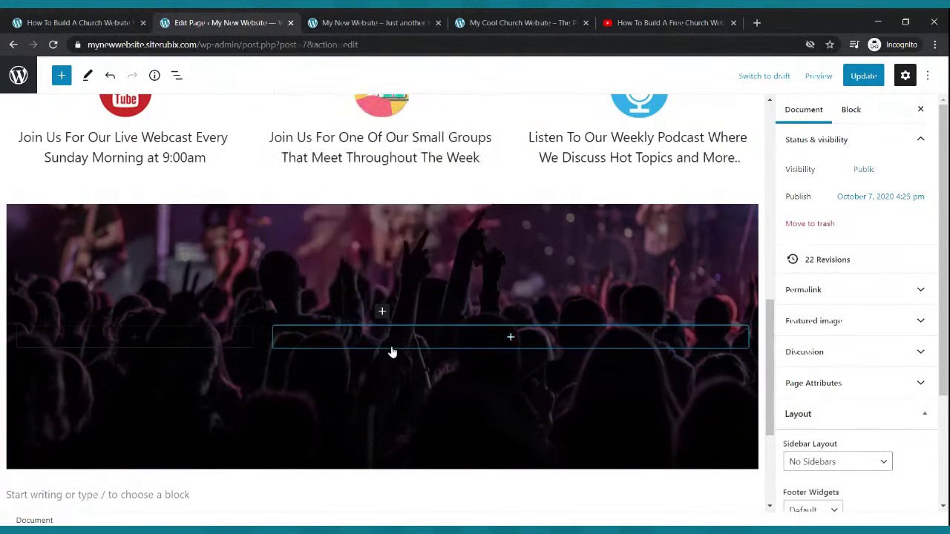
{"action": "left_click", "coordinate": [399, 354]}
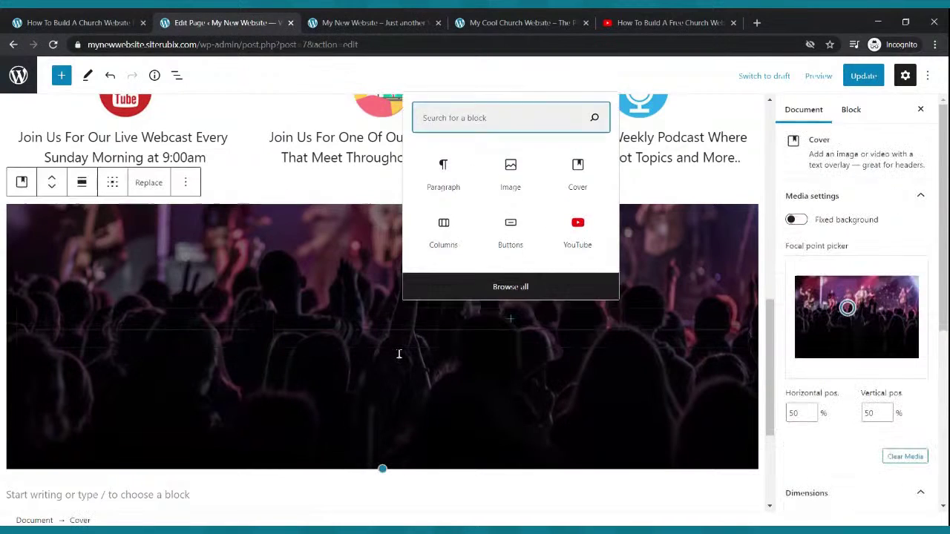
{"action": "left_click", "coordinate": [268, 308]}
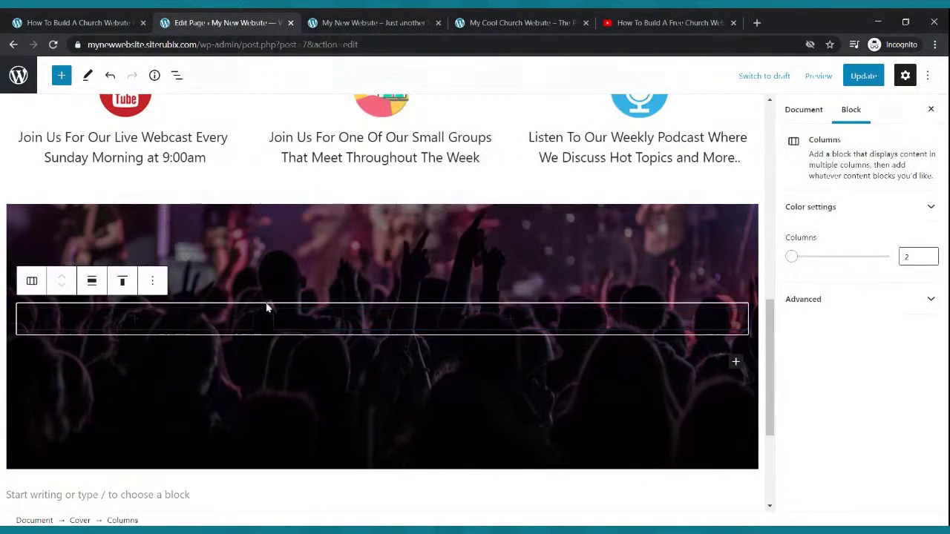
{"action": "left_click", "coordinate": [152, 280]}
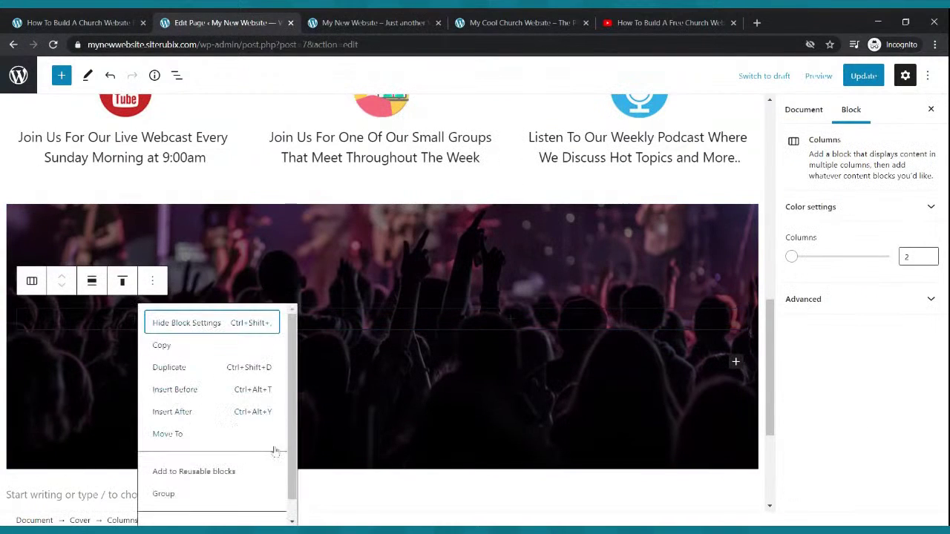
{"action": "scroll", "coordinate": [241, 430], "scroll_direction": "down", "scroll_amount": 1}
{"action": "left_click", "coordinate": [262, 435]}
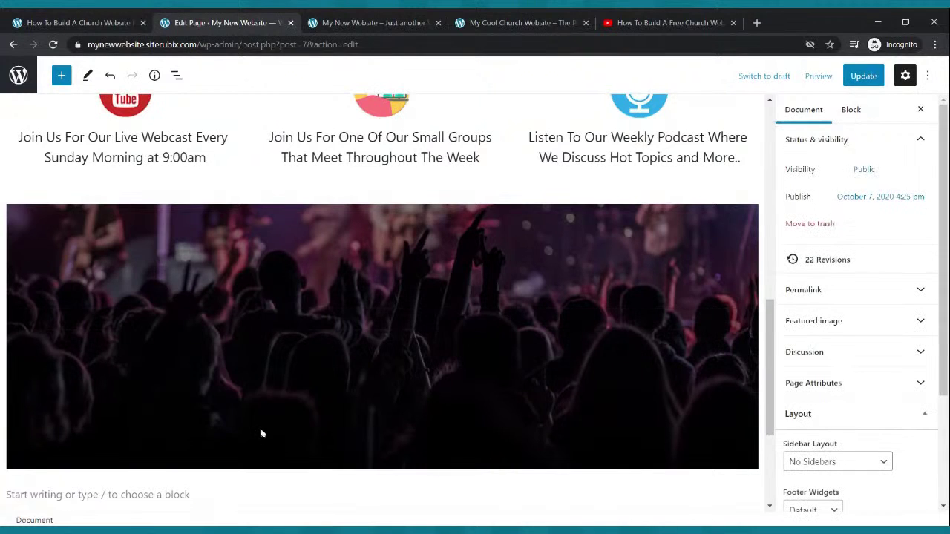
{"action": "left_click", "coordinate": [383, 334]}
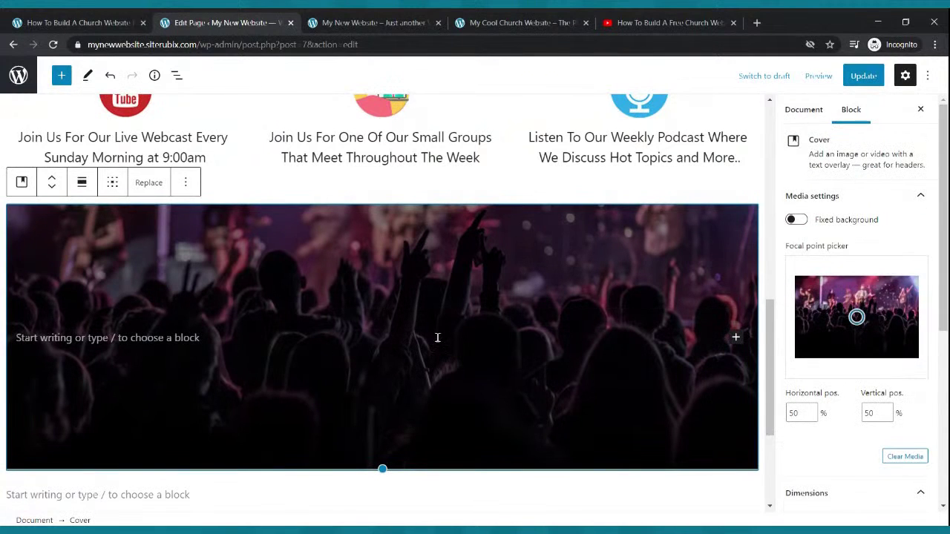
Insert a Columns block from the top-toolbar inserter using the search 'col'.
{"action": "left_click", "coordinate": [62, 76]}
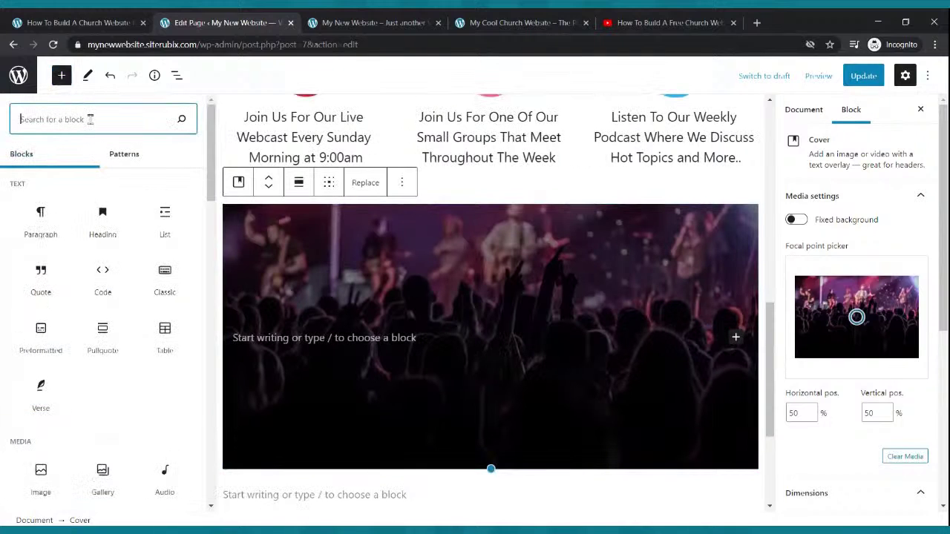
{"action": "type", "text": "co"}
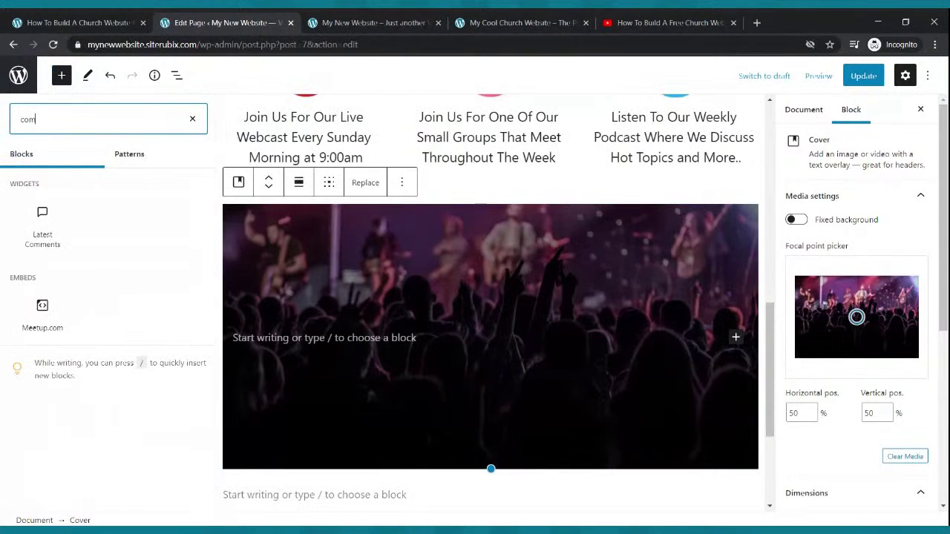
{"action": "type", "text": "lmns"}
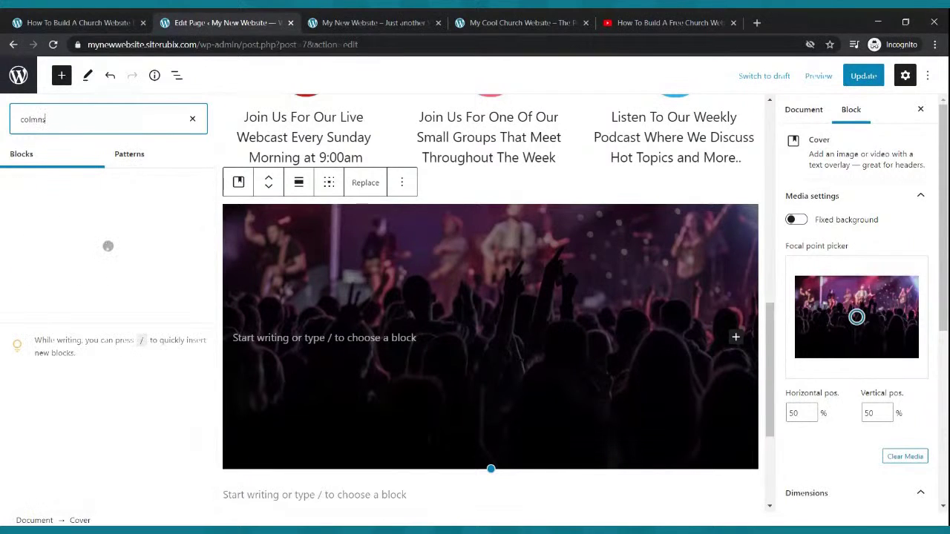
{"action": "key", "text": "BackSpace"}
{"action": "key", "text": "BackSpace"}
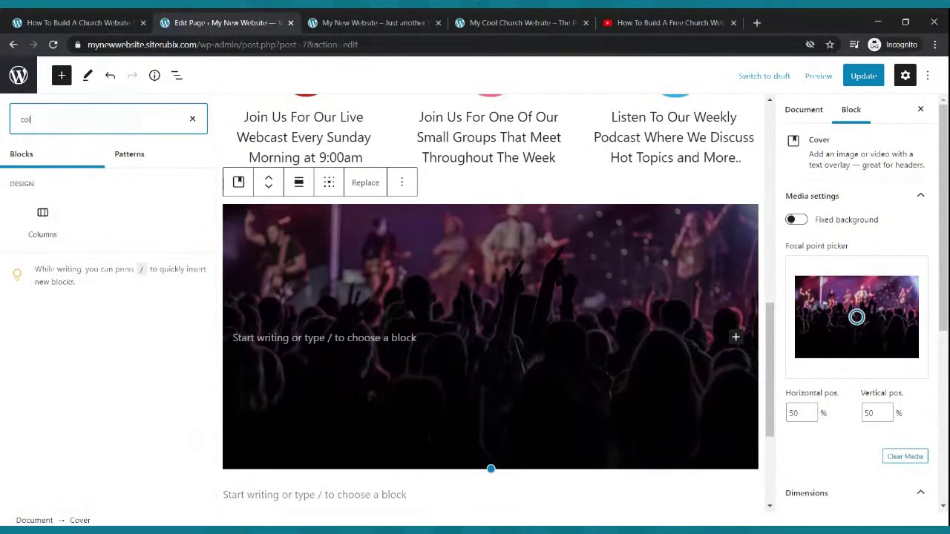
{"action": "left_click", "coordinate": [42, 221]}
{"action": "scroll", "coordinate": [320, 341], "scroll_direction": "up", "scroll_amount": 3}
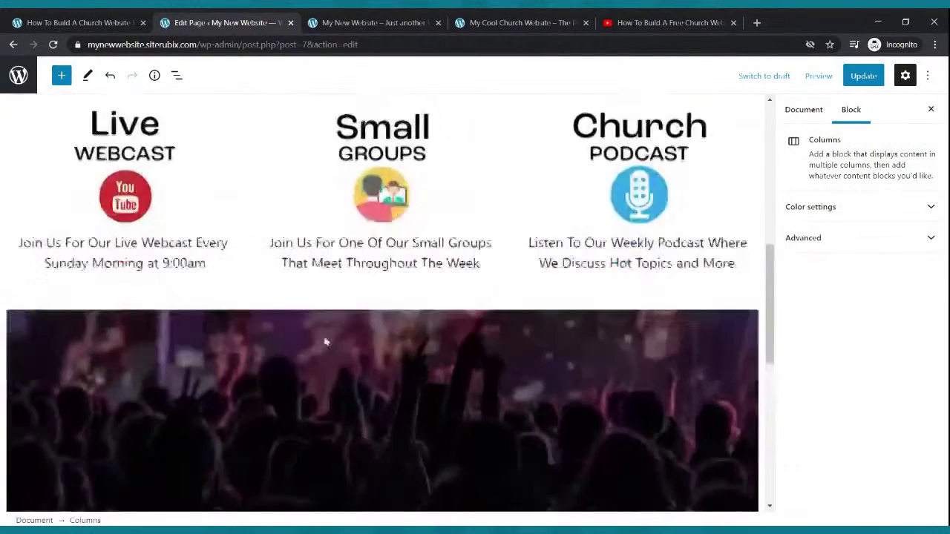
{"action": "scroll", "coordinate": [326, 339], "scroll_direction": "down", "scroll_amount": 2}
Delete the stray Columns block and add a 33/33/33 three-column layout inside the cover.
{"action": "left_click", "coordinate": [112, 437]}
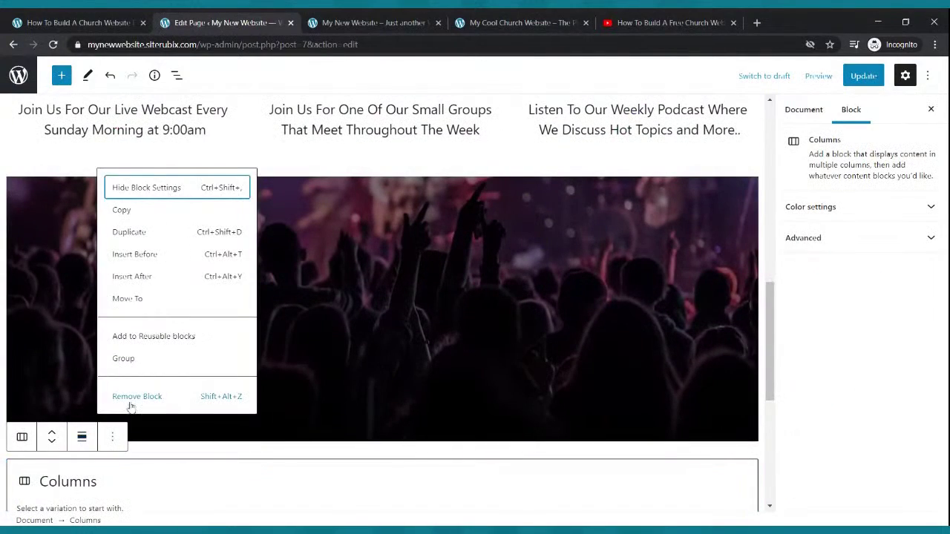
{"action": "left_click", "coordinate": [127, 397]}
{"action": "left_click", "coordinate": [400, 308]}
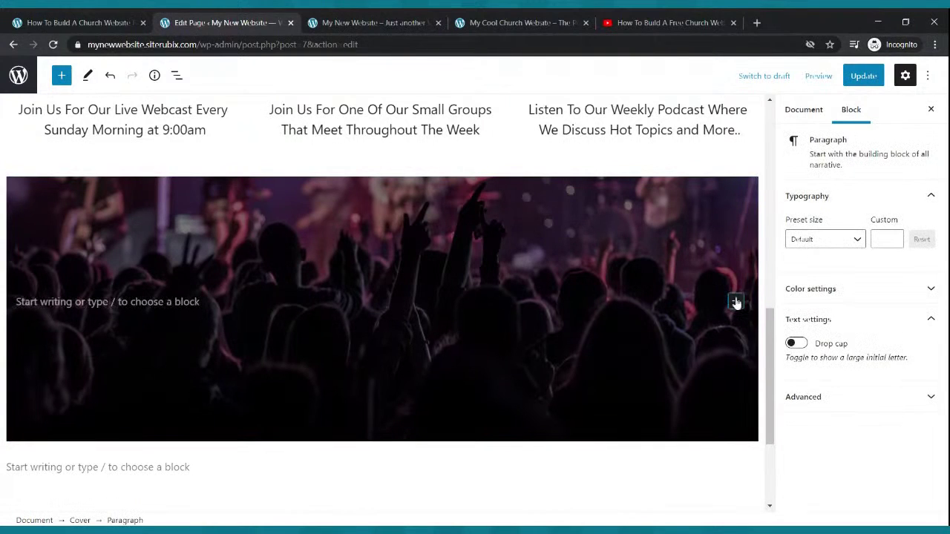
{"action": "left_click", "coordinate": [733, 300]}
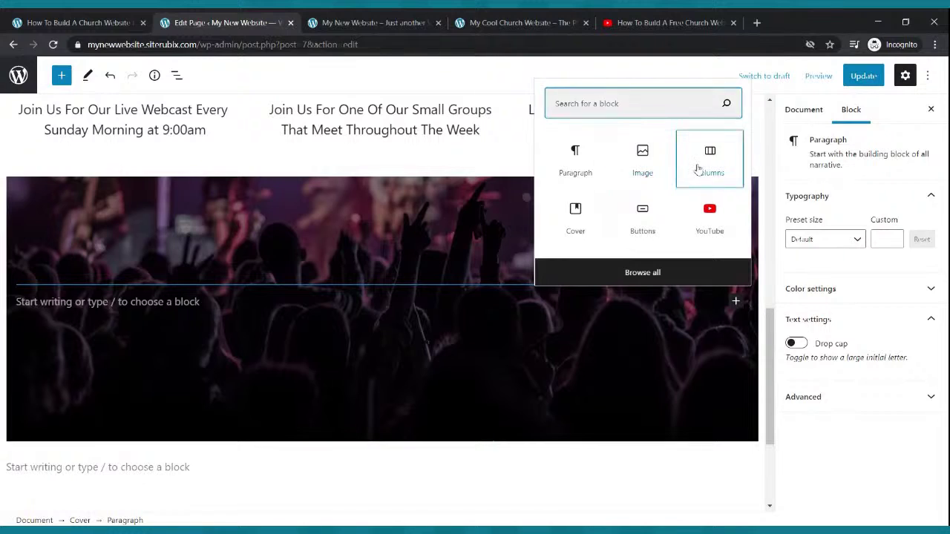
{"action": "left_click", "coordinate": [699, 168]}
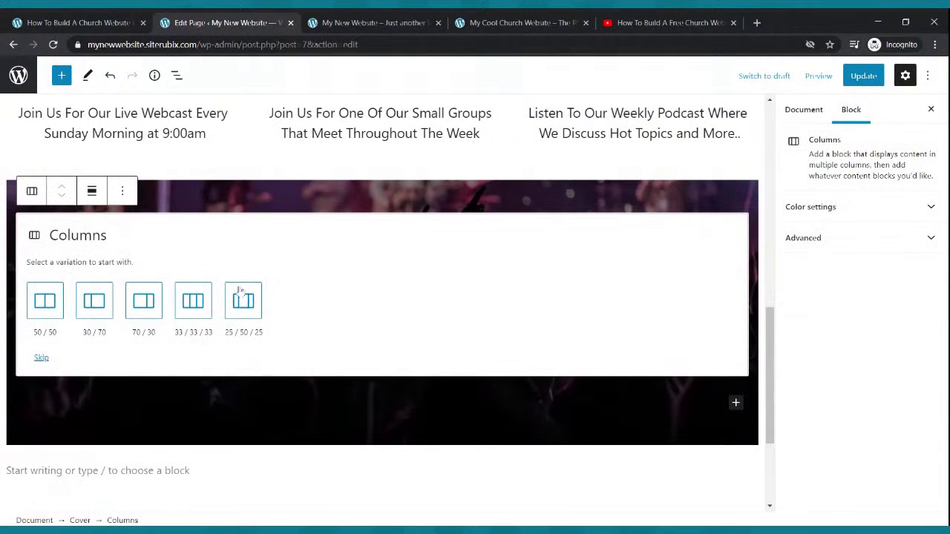
{"action": "left_click", "coordinate": [194, 301]}
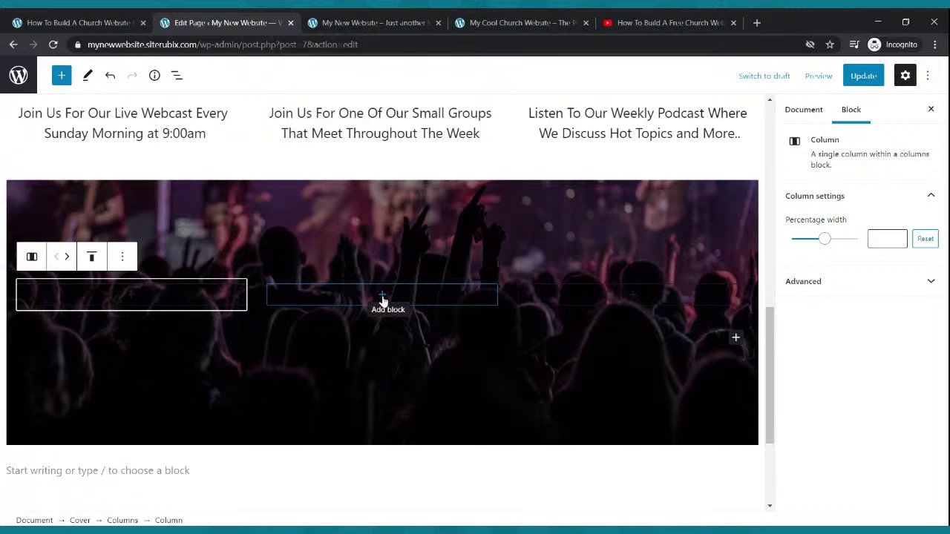
{"action": "left_click", "coordinate": [382, 300]}
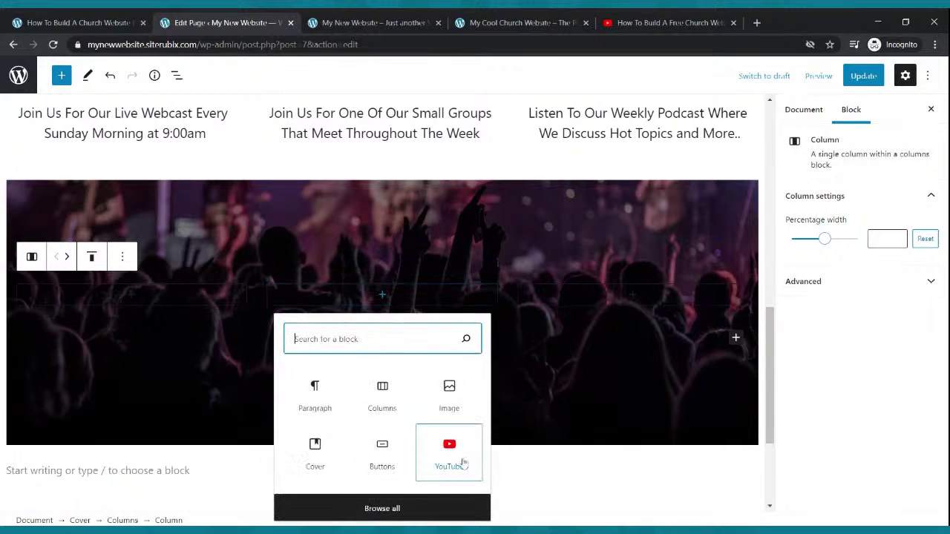
Add a YouTube embed block in the middle column and clear the wrongly pasted address.
{"action": "left_click", "coordinate": [461, 461]}
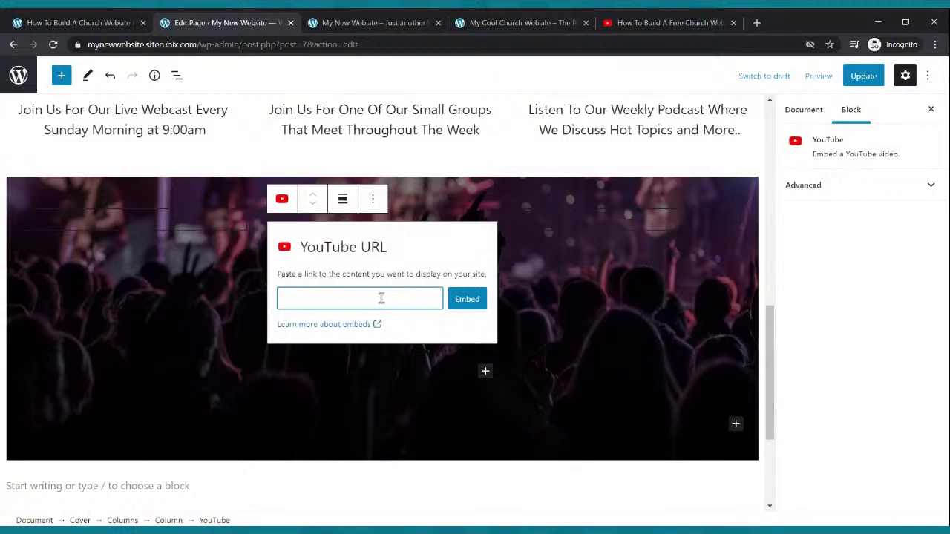
{"action": "left_click", "coordinate": [646, 22]}
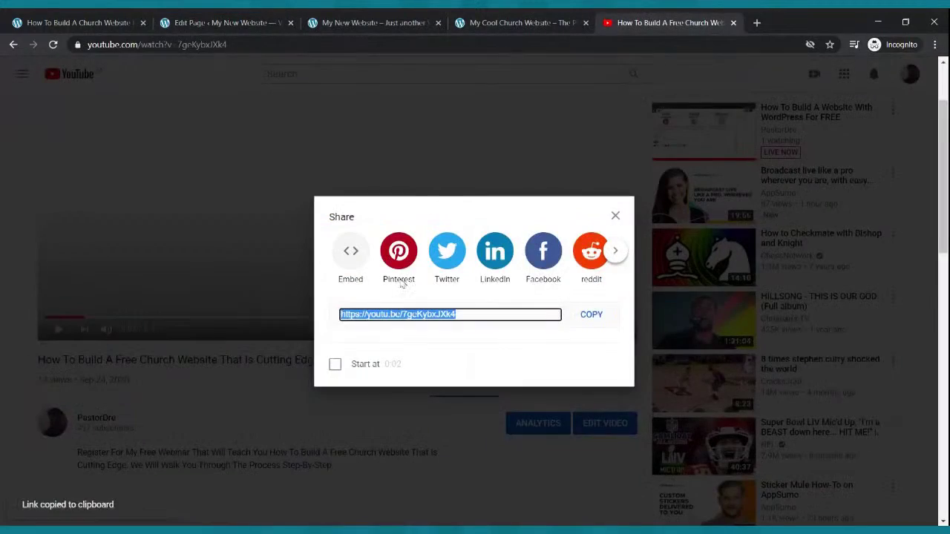
{"action": "key", "text": "Escape"}
{"action": "left_click", "coordinate": [252, 20]}
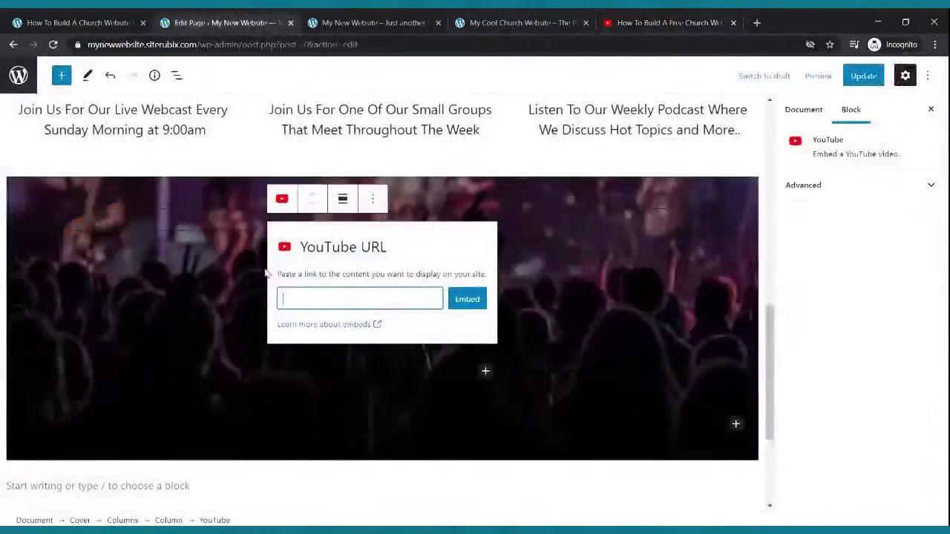
{"action": "key", "text": "ctrl+v"}
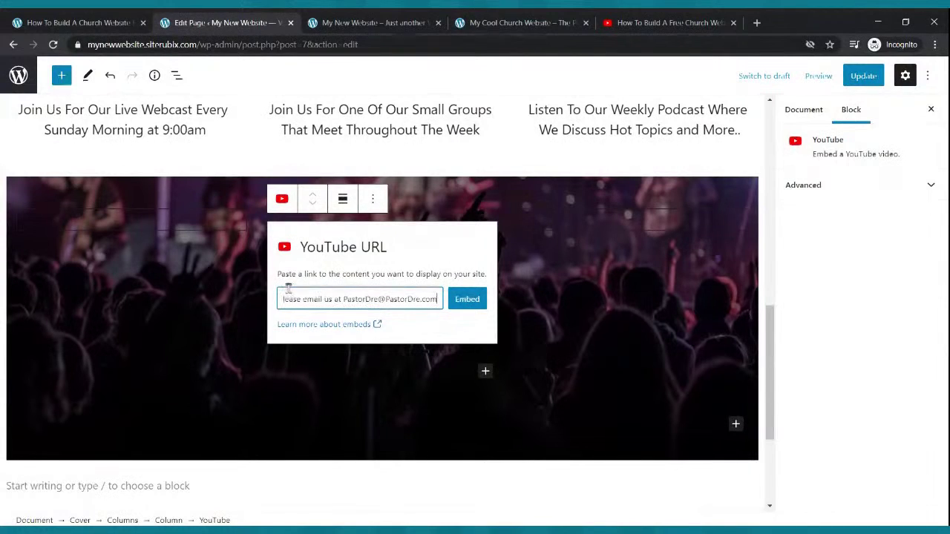
{"action": "left_click", "coordinate": [466, 299]}
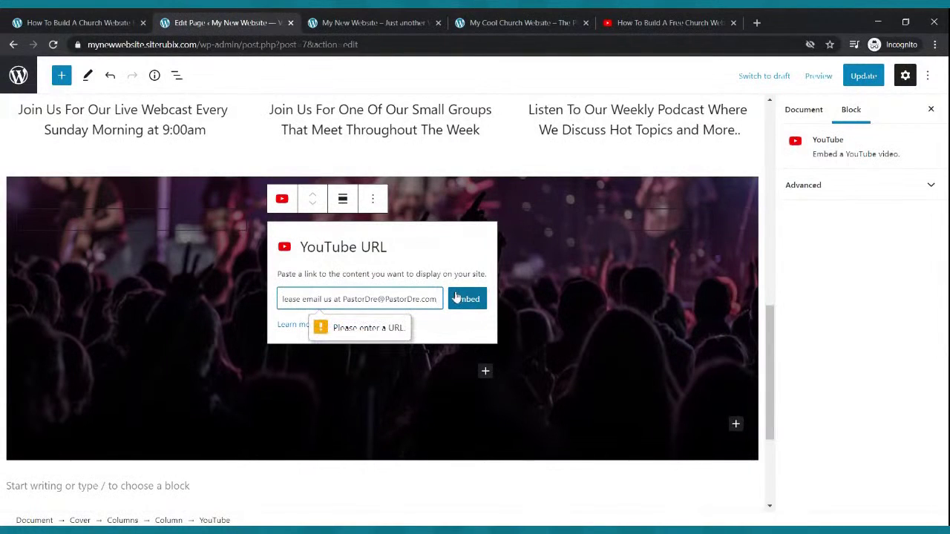
{"action": "left_click_drag", "start_coordinate": [434, 299], "coordinate": [186, 304]}
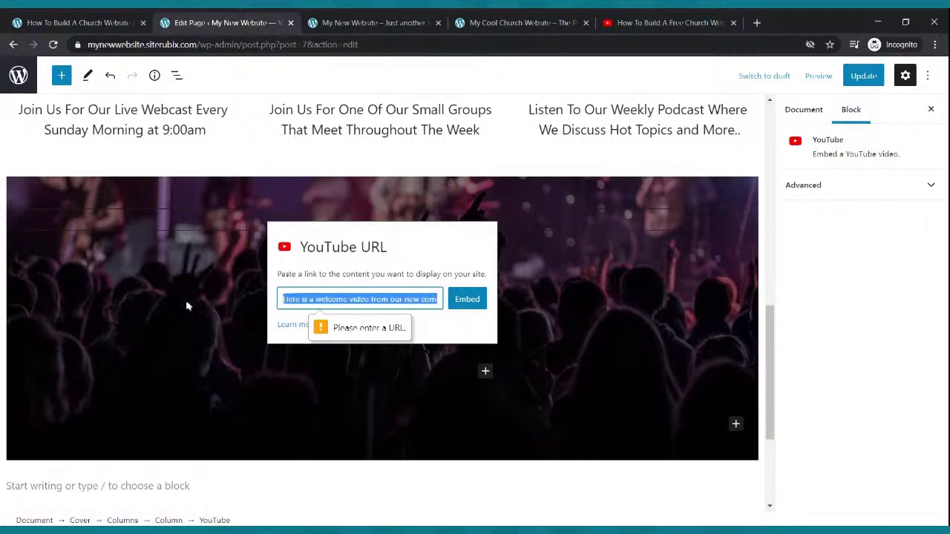
{"action": "key", "text": "BackSpace"}
Paste the video's short share link and embed the YouTube webinar video.
{"action": "left_click", "coordinate": [625, 17]}
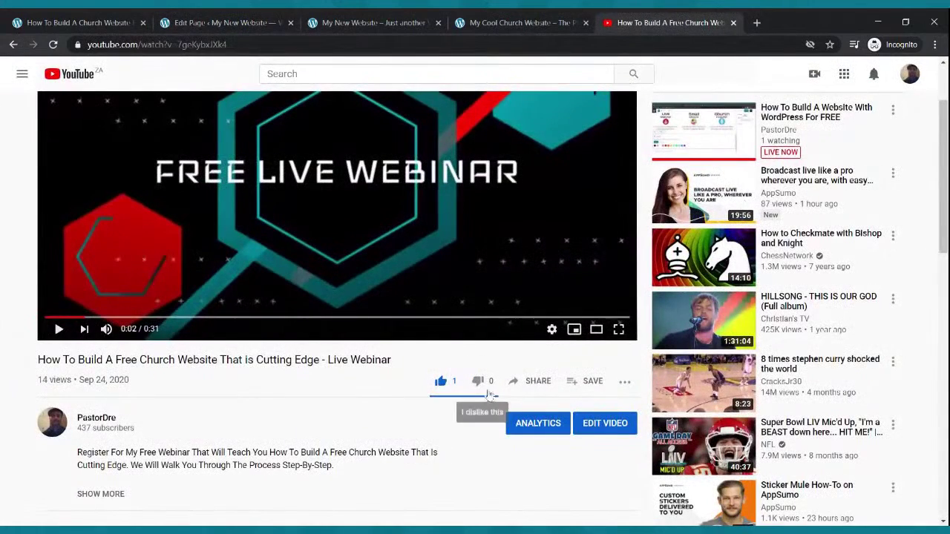
{"action": "left_click", "coordinate": [535, 381]}
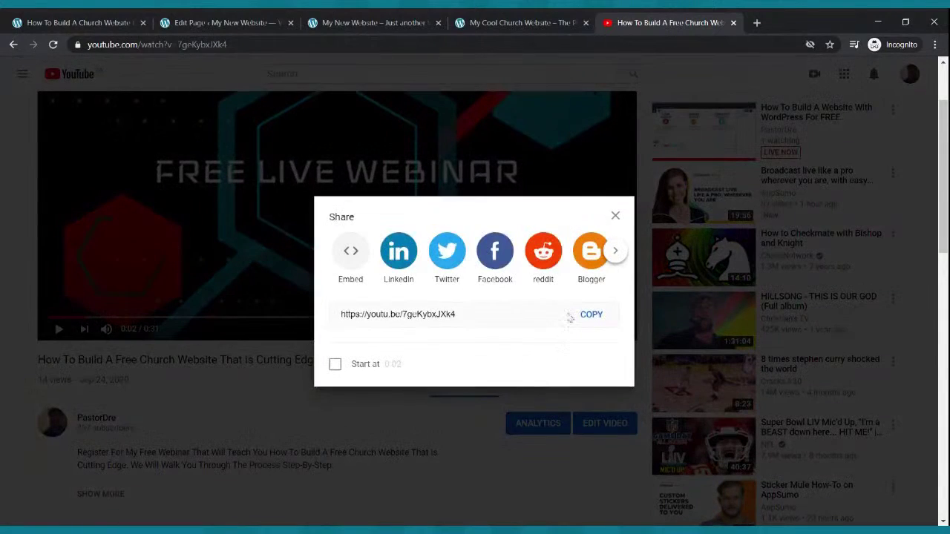
{"action": "left_click", "coordinate": [586, 315]}
{"action": "left_click", "coordinate": [202, 22]}
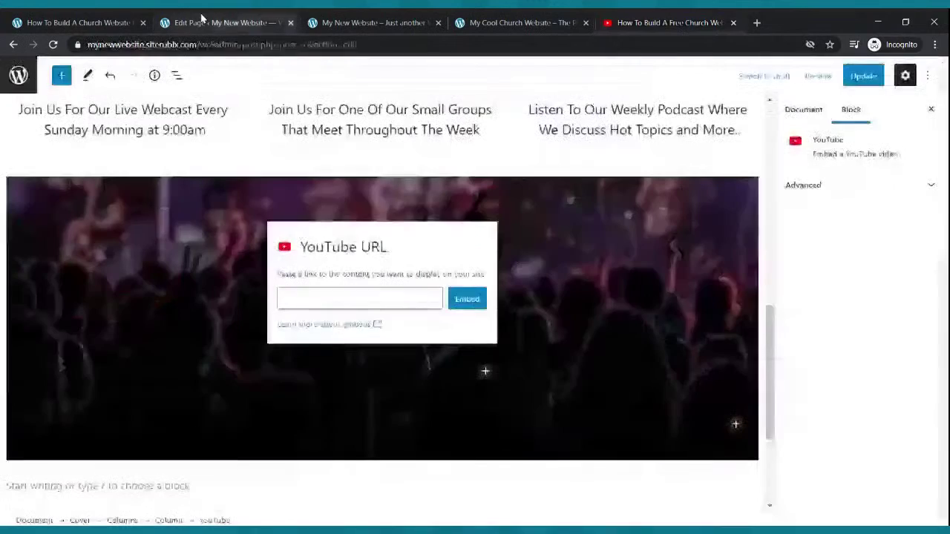
{"action": "key", "text": "ctrl+v"}
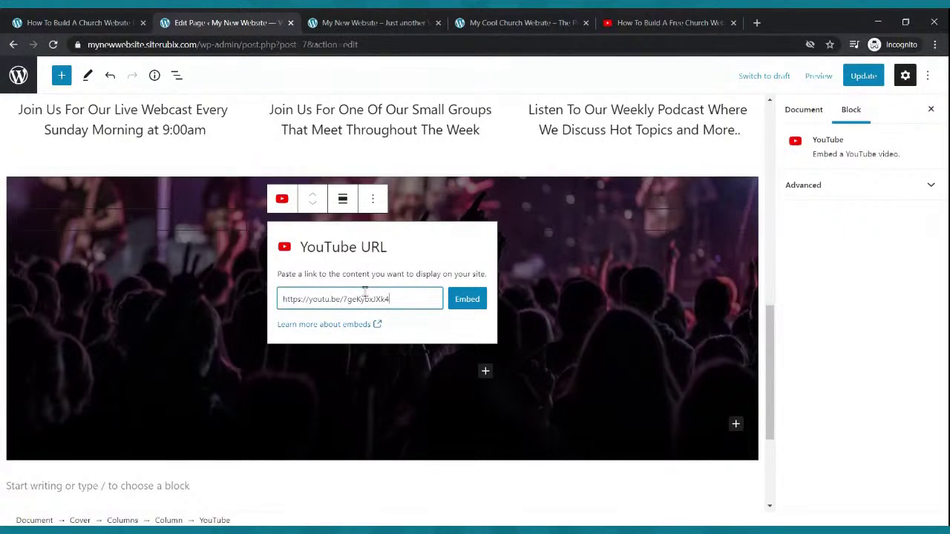
{"action": "left_click", "coordinate": [456, 304]}
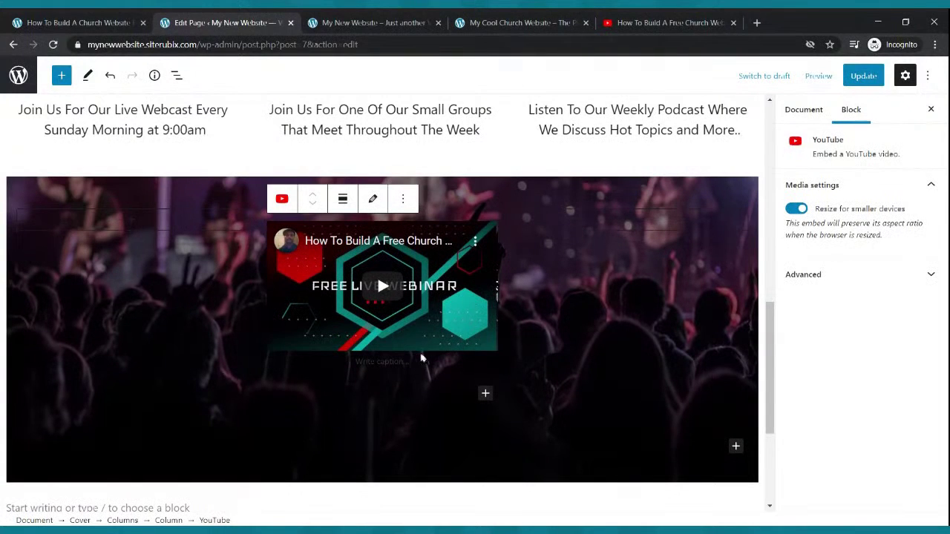
{"action": "left_click", "coordinate": [235, 297]}
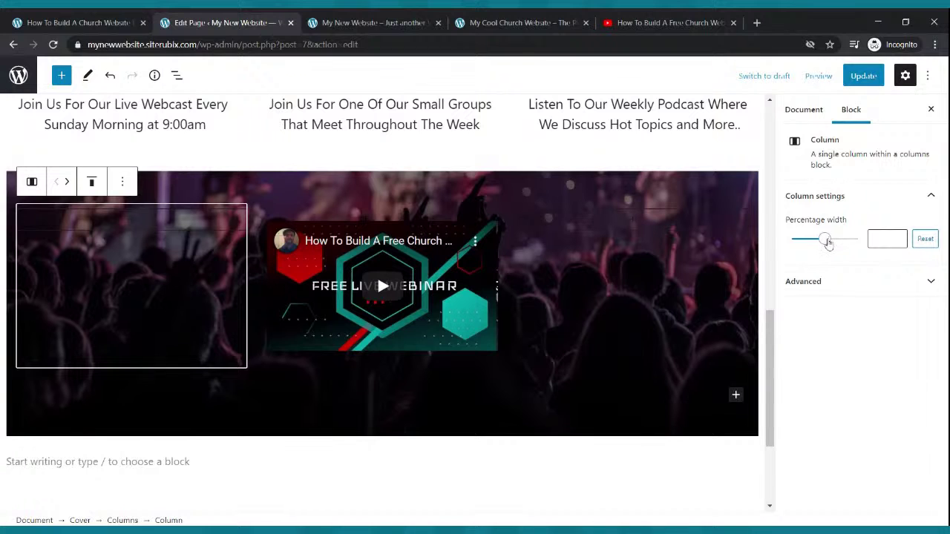
Narrow the empty side columns, adjusting the right column's percentage width.
{"action": "left_click_drag", "start_coordinate": [829, 245], "coordinate": [806, 247]}
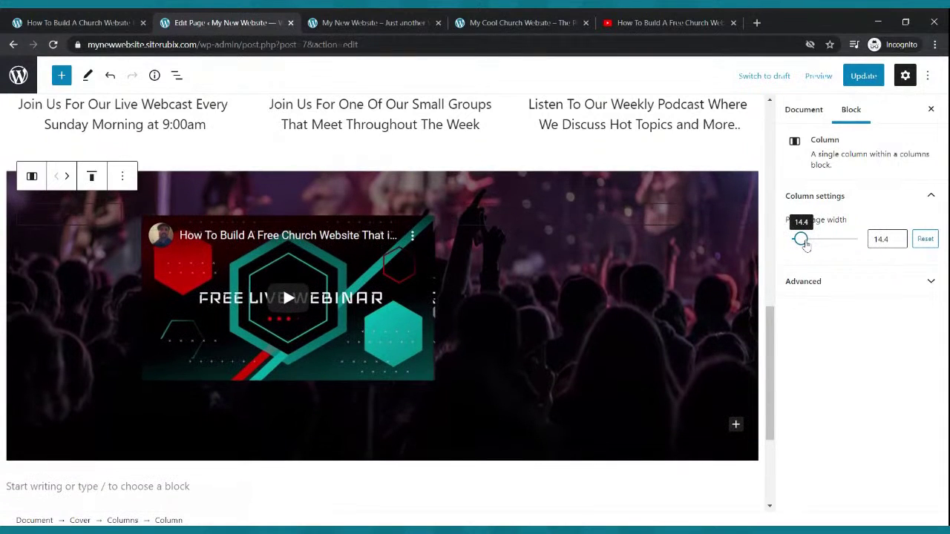
{"action": "left_click", "coordinate": [665, 231]}
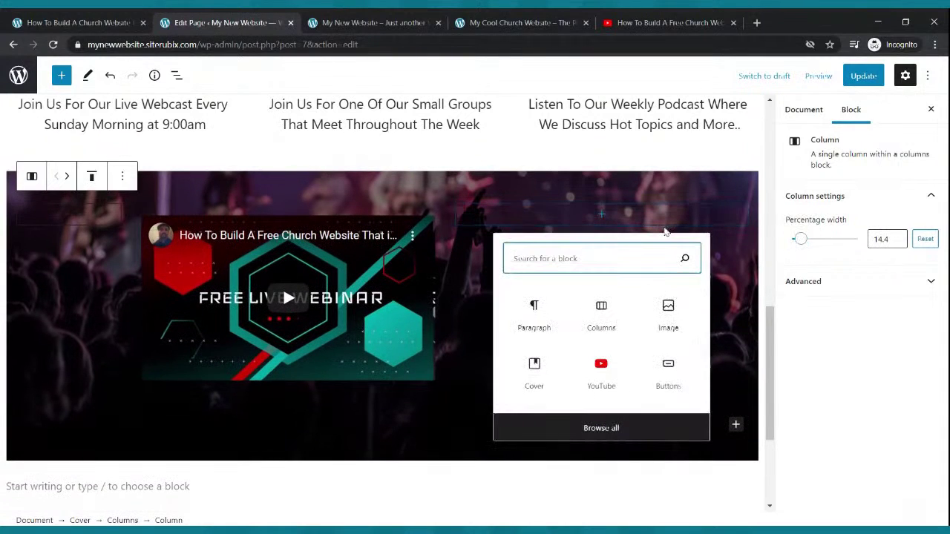
{"action": "left_click", "coordinate": [717, 241]}
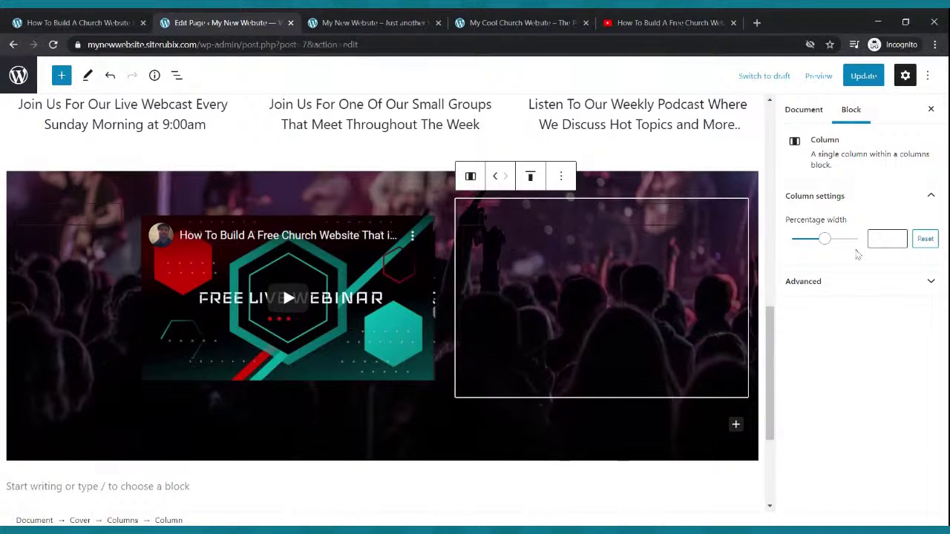
{"action": "left_click_drag", "start_coordinate": [824, 245], "coordinate": [807, 255]}
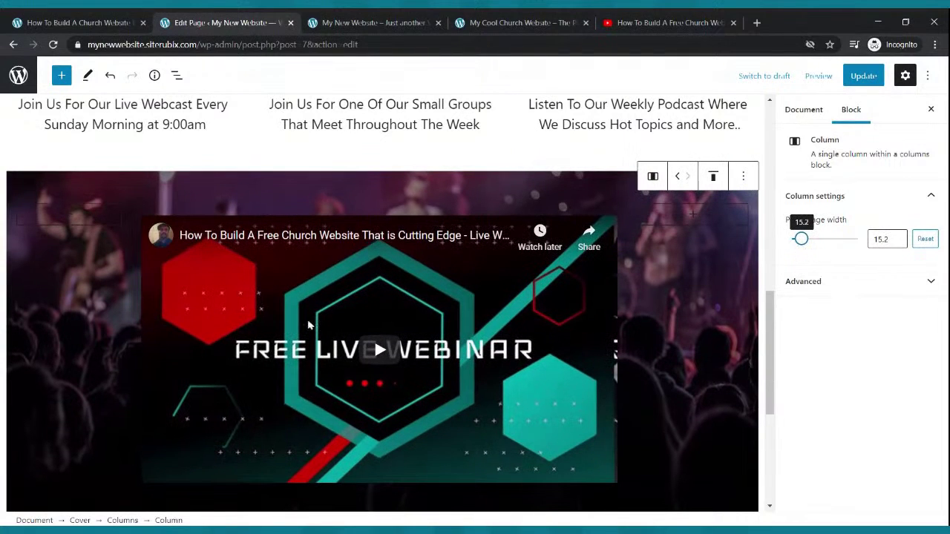
{"action": "left_click_drag", "start_coordinate": [808, 248], "coordinate": [812, 248]}
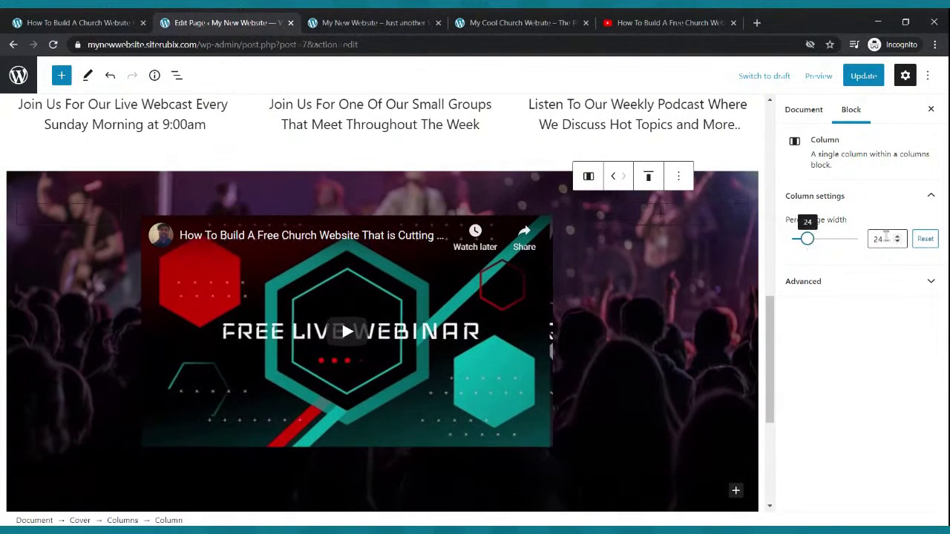
{"action": "left_click", "coordinate": [897, 236]}
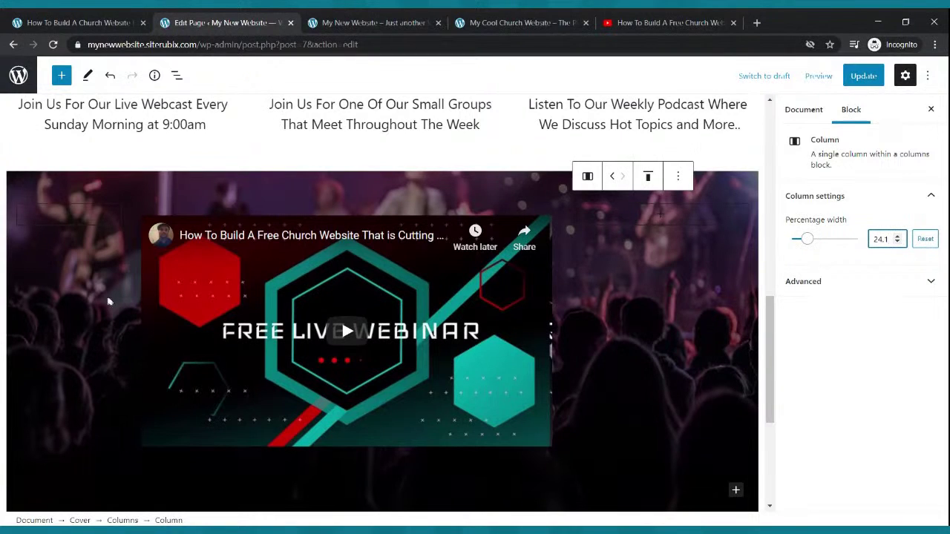
Set the left column's width to 25% and update the page.
{"action": "left_click", "coordinate": [103, 250]}
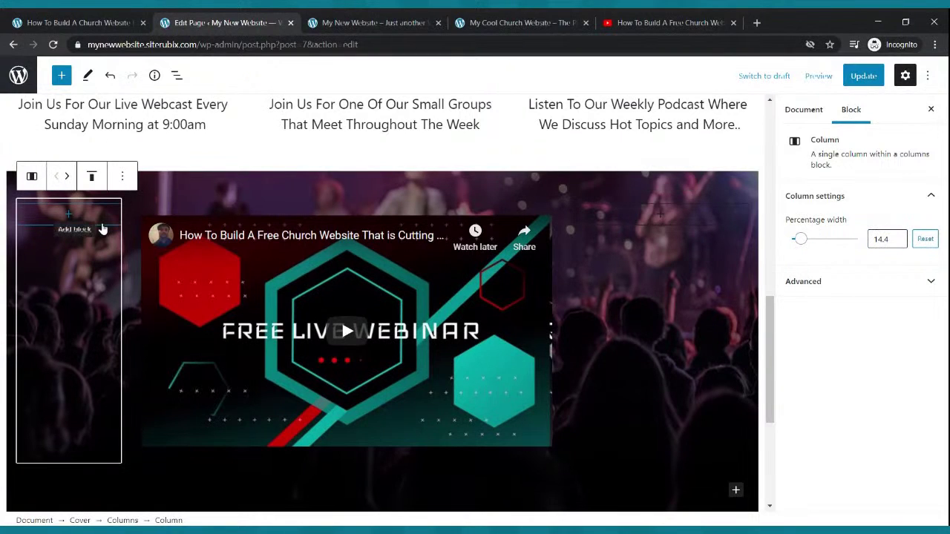
{"action": "mouse_move", "coordinate": [806, 246]}
{"action": "left_mouse_down"}
{"action": "mouse_move", "coordinate": [798, 242]}
{"action": "mouse_move", "coordinate": [807, 240]}
{"action": "left_mouse_up"}
{"action": "left_click", "coordinate": [898, 236]}
{"action": "left_click", "coordinate": [899, 236]}
{"action": "left_click", "coordinate": [898, 236]}
{"action": "left_click", "coordinate": [899, 236]}
{"action": "left_click", "coordinate": [898, 236]}
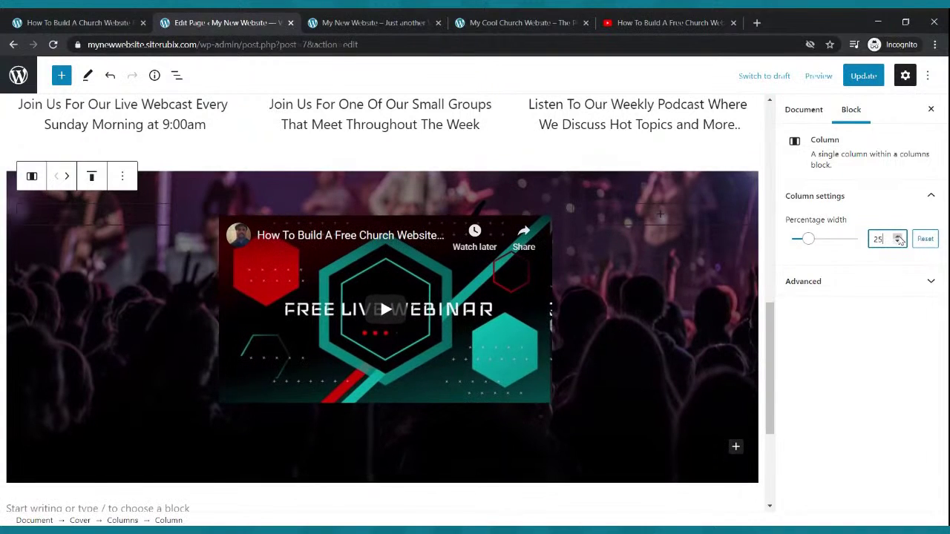
{"action": "left_click", "coordinate": [863, 75]}
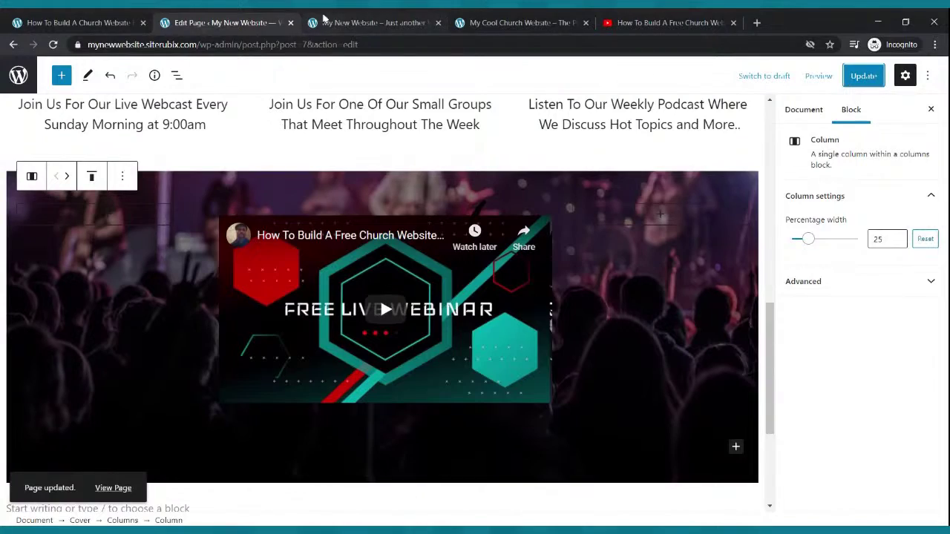
{"action": "left_click", "coordinate": [522, 20]}
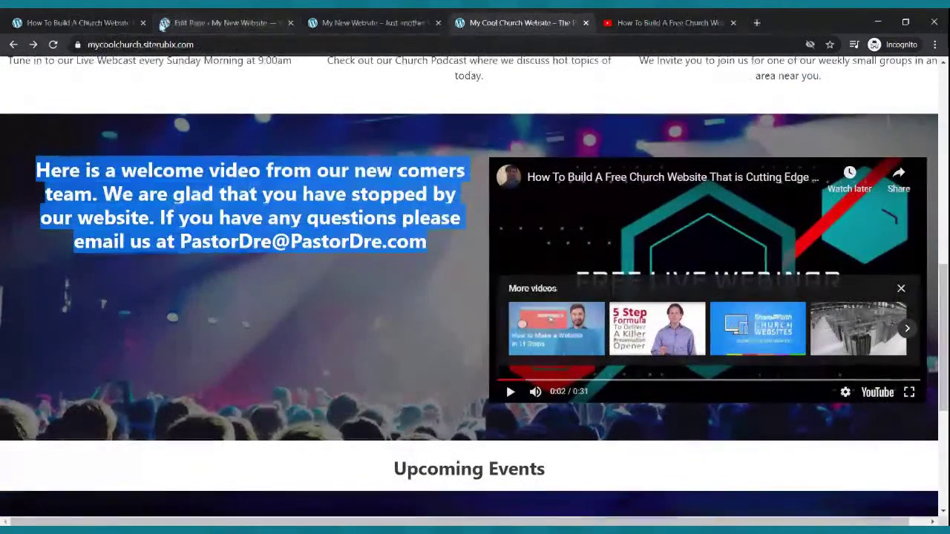
{"action": "left_click", "coordinate": [53, 44]}
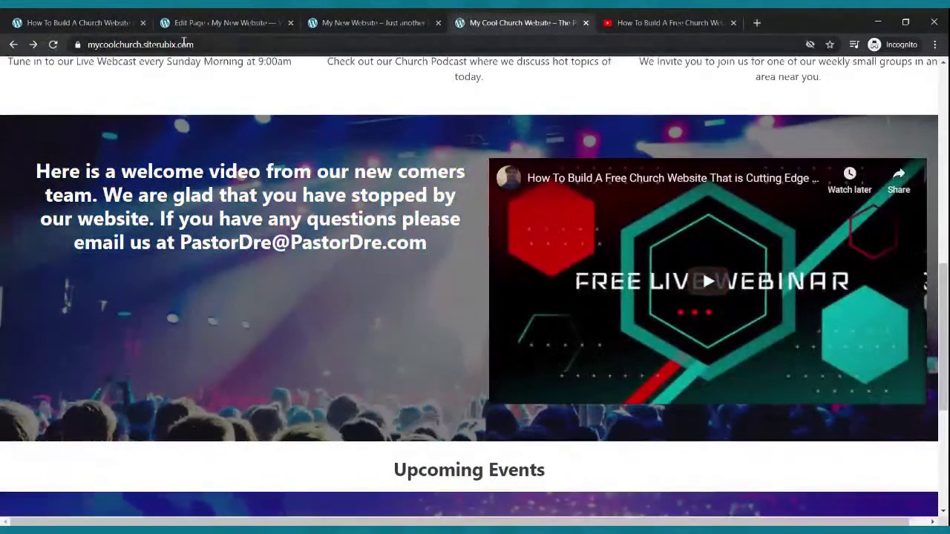
{"action": "left_click", "coordinate": [275, 22]}
{"action": "left_click", "coordinate": [857, 76]}
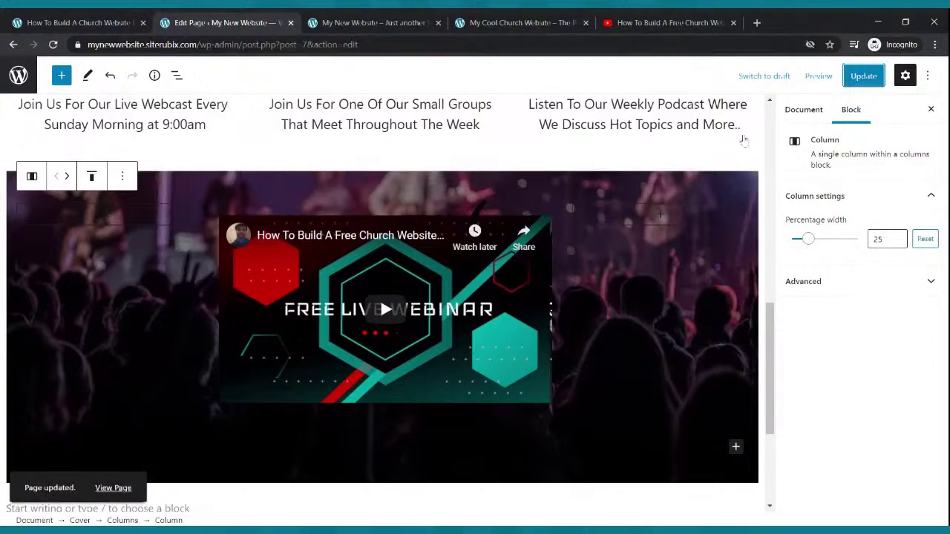
{"action": "left_click", "coordinate": [357, 24]}
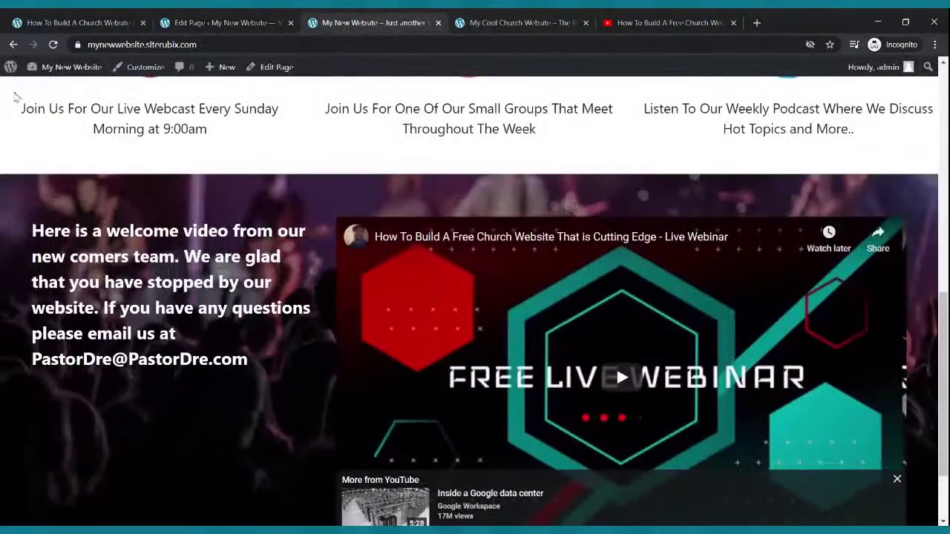
{"action": "left_click", "coordinate": [52, 46]}
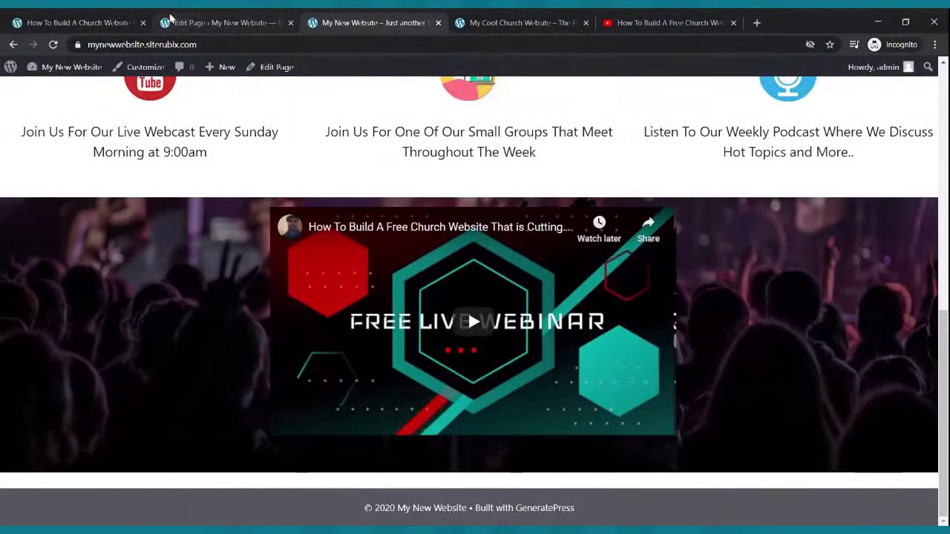
{"action": "left_click", "coordinate": [176, 23]}
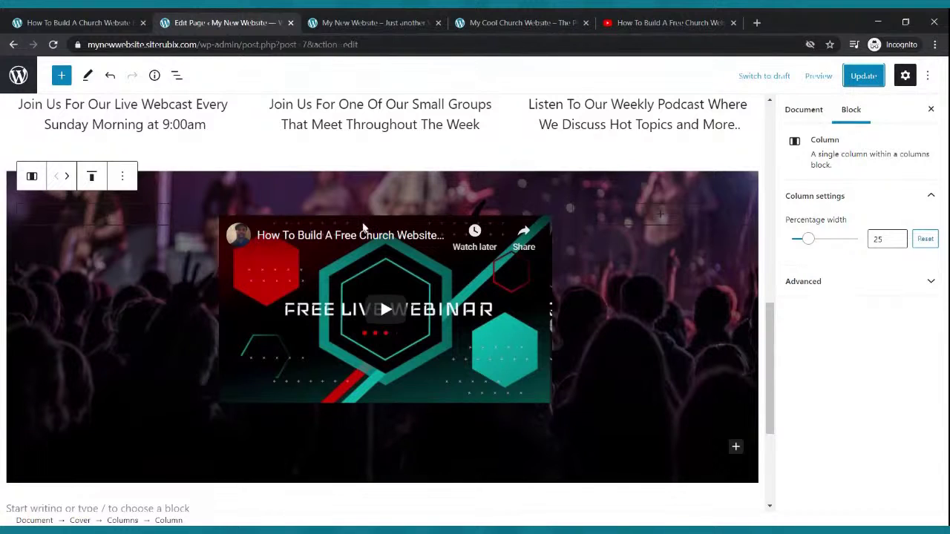
Add a Paragraph block beneath the embedded YouTube video.
{"action": "left_click", "coordinate": [342, 240]}
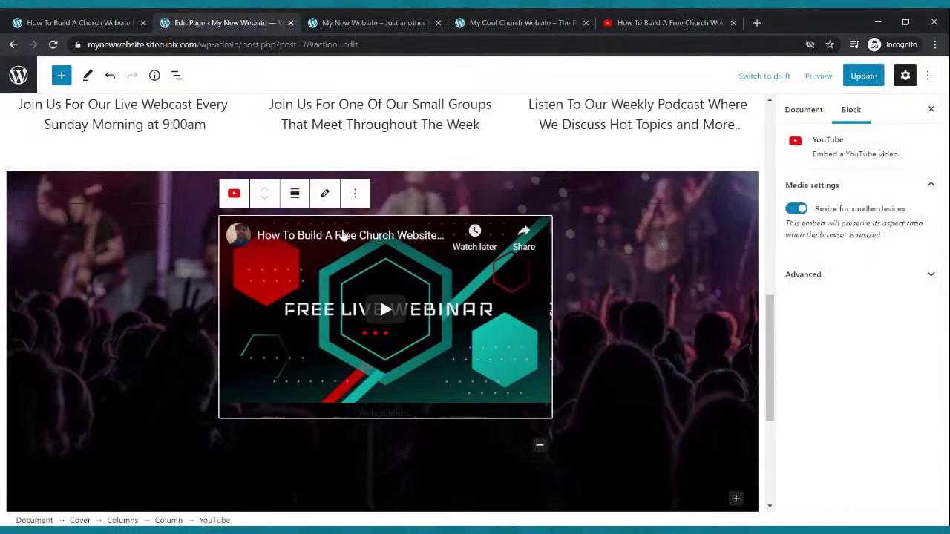
{"action": "left_click", "coordinate": [61, 75]}
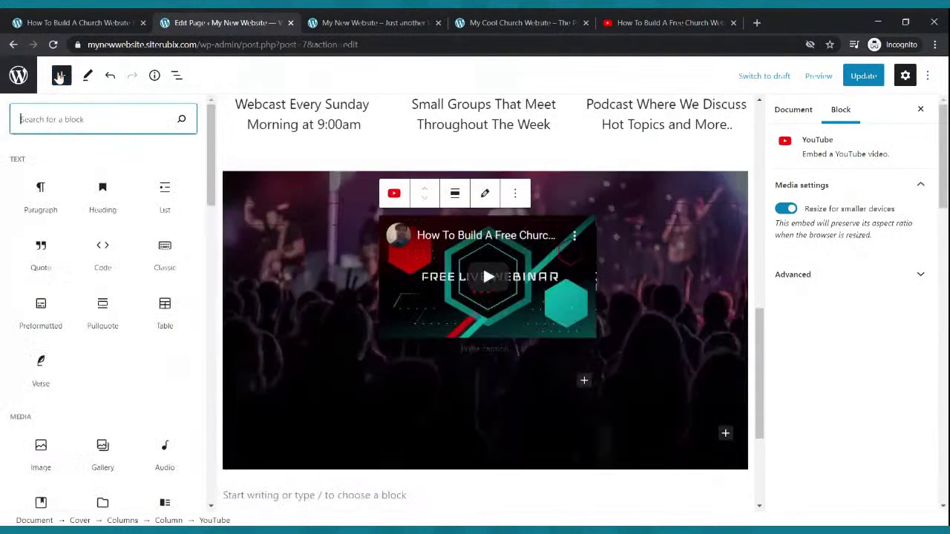
{"action": "left_click", "coordinate": [55, 196]}
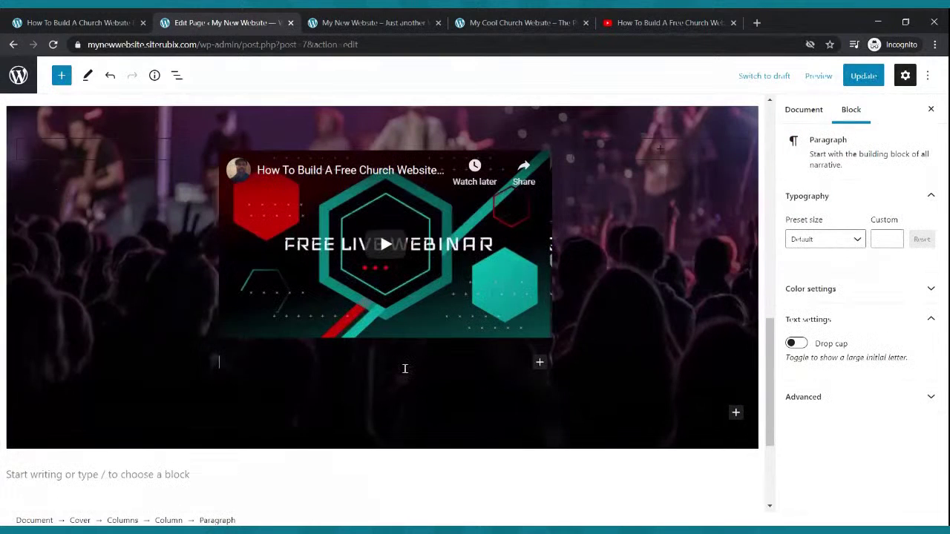
Copy the welcome text from the reference church site and paste it into the new paragraph.
{"action": "left_click", "coordinate": [519, 22]}
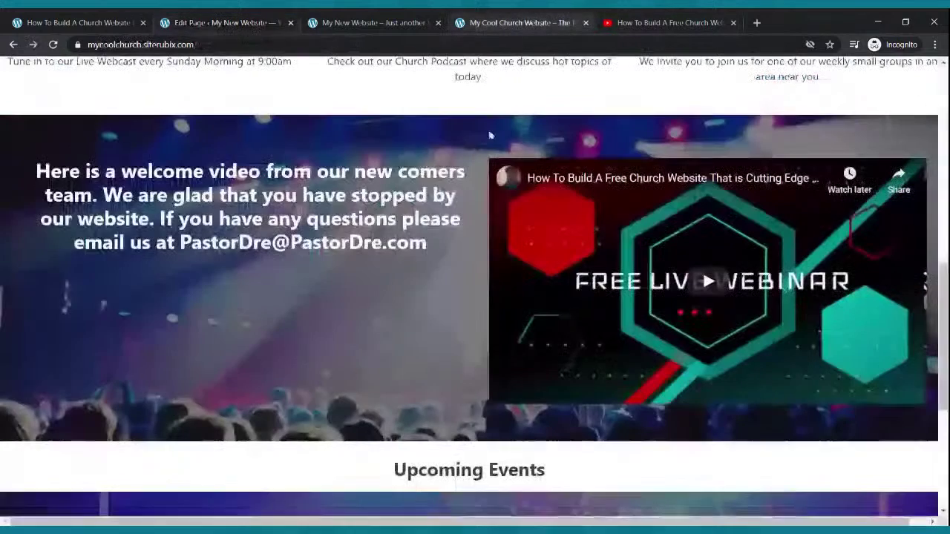
{"action": "left_click_drag", "start_coordinate": [442, 239], "coordinate": [52, 173]}
{"action": "key", "text": "ctrl+c"}
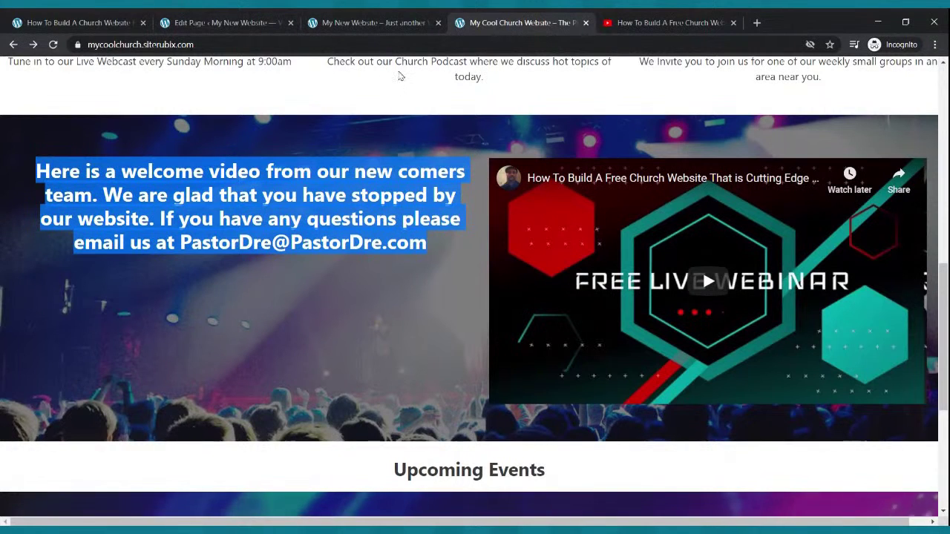
{"action": "left_click", "coordinate": [261, 22]}
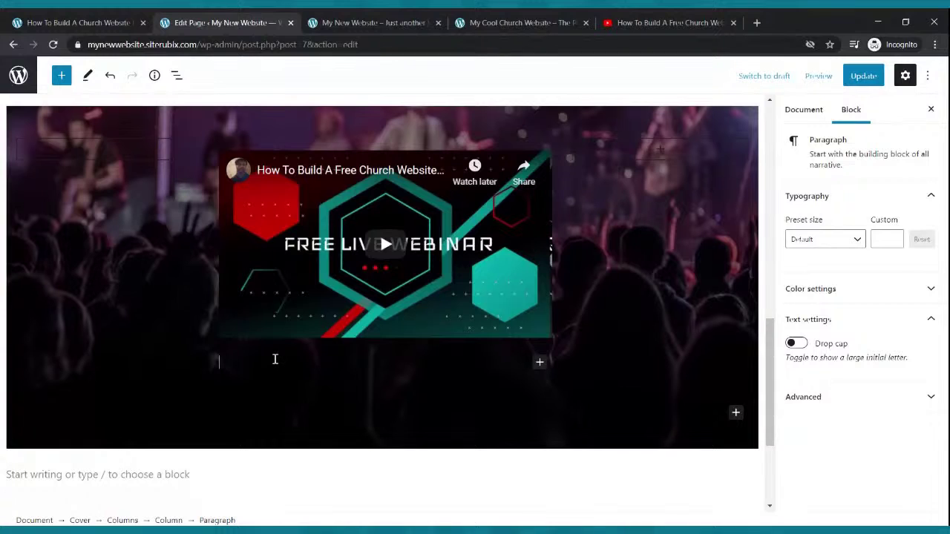
{"action": "key", "text": "ctrl+v"}
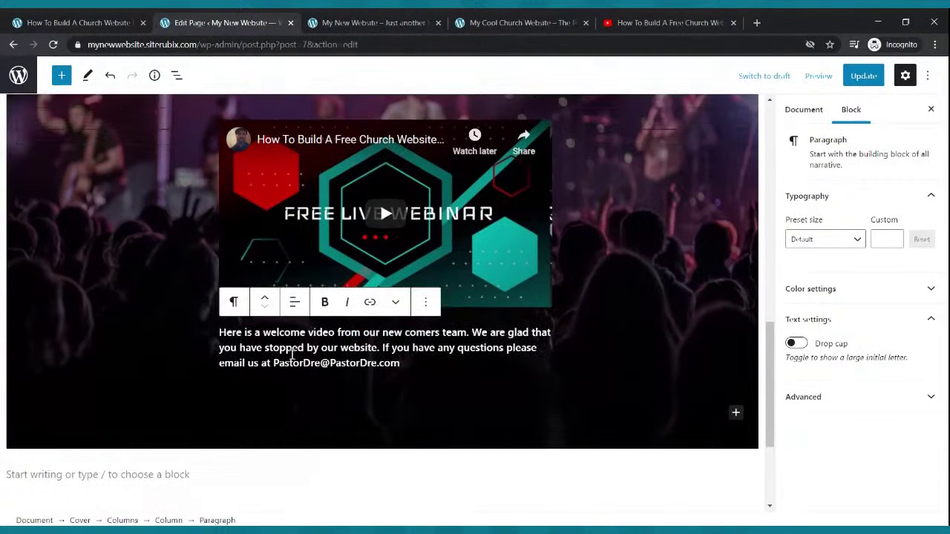
Set the pasted welcome paragraph to the Medium preset text size.
{"action": "key", "text": "ctrl+a"}
{"action": "key", "text": "ctrl+b"}
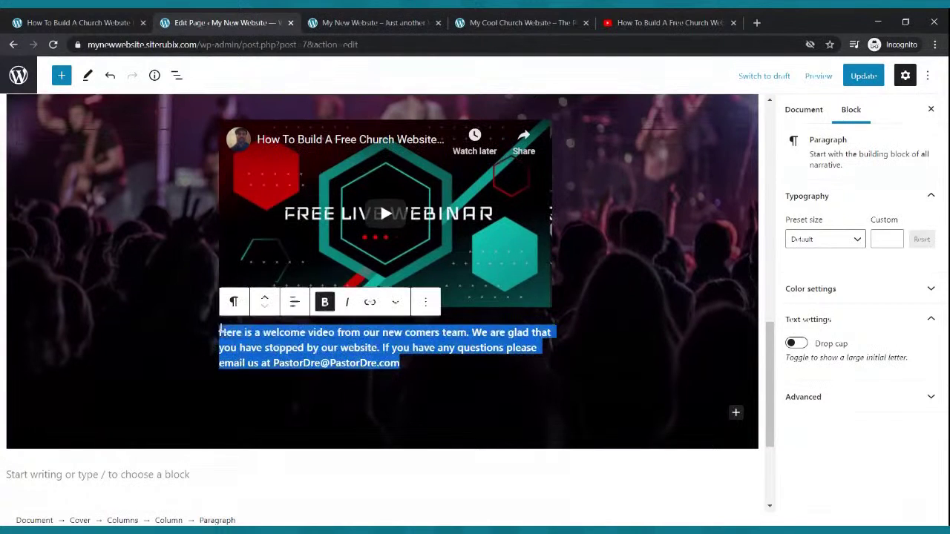
{"action": "key", "text": "ctrl+a"}
{"action": "triple_click", "coordinate": [376, 351]}
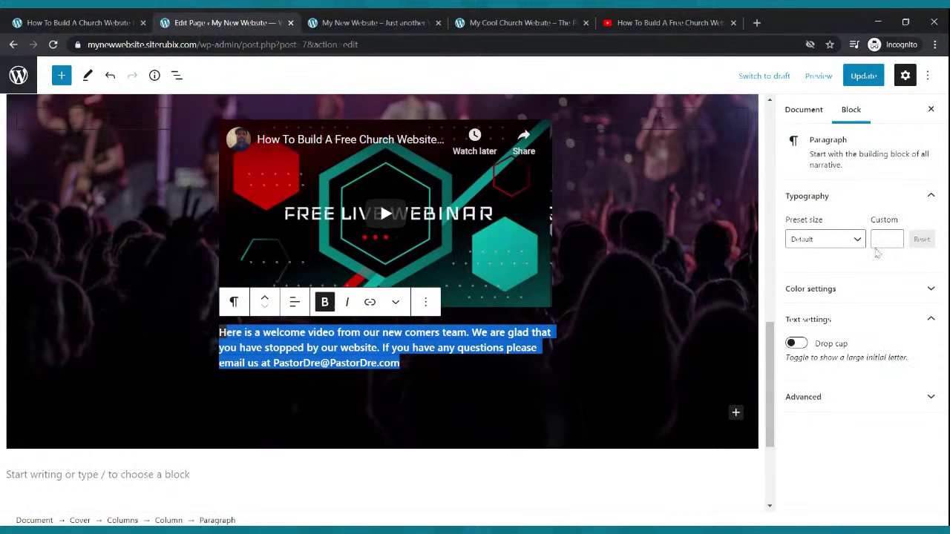
{"action": "left_click", "coordinate": [857, 239]}
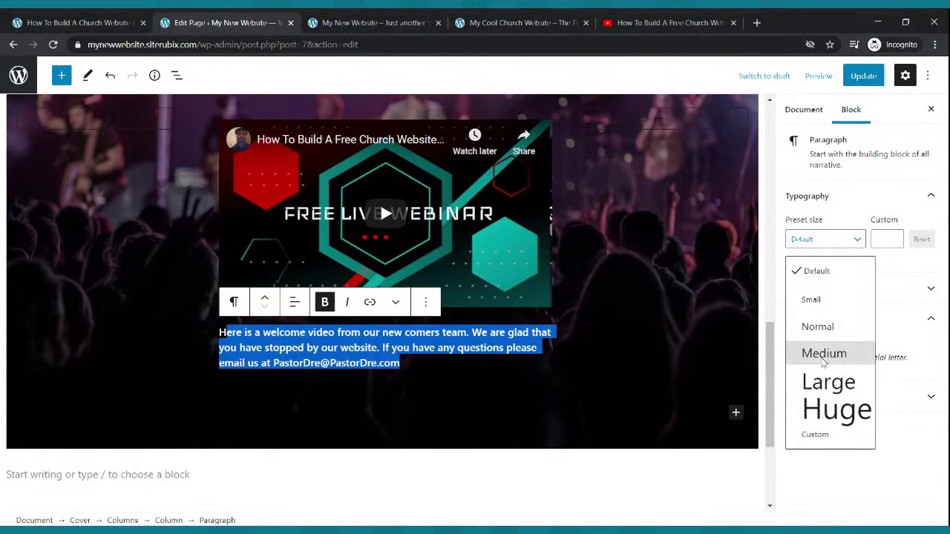
{"action": "left_click", "coordinate": [820, 356]}
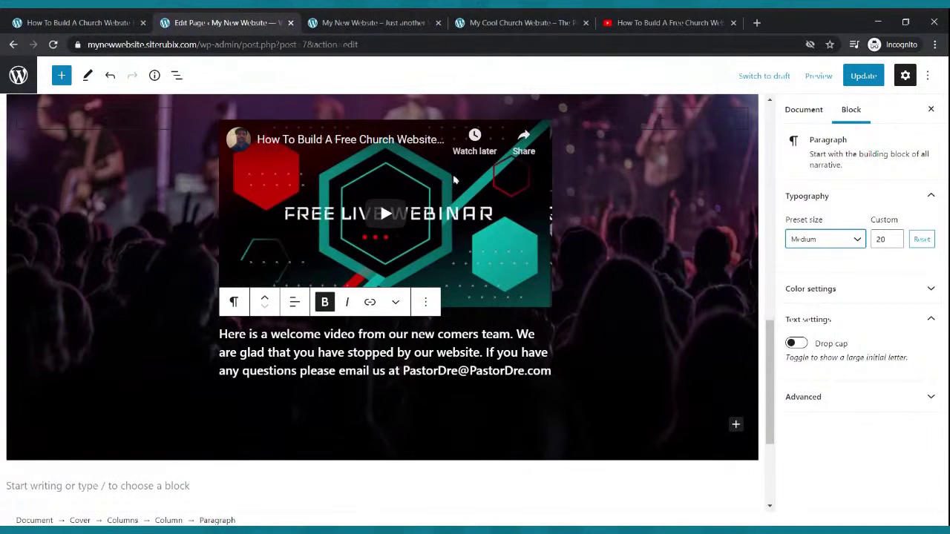
Update the page and reload the live site to check the video and welcome paragraph.
{"action": "left_click", "coordinate": [857, 78]}
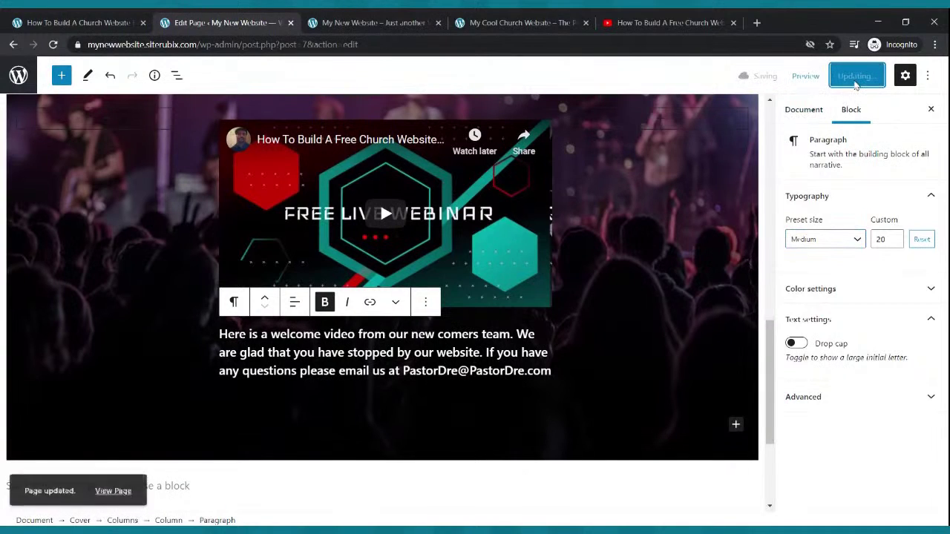
{"action": "left_click", "coordinate": [869, 80]}
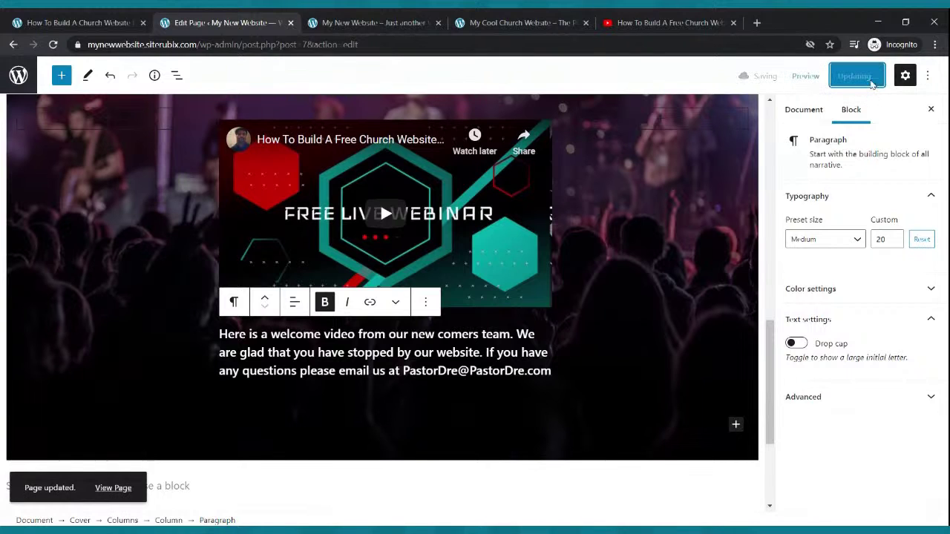
{"action": "left_click", "coordinate": [369, 22]}
{"action": "key", "text": "F5"}
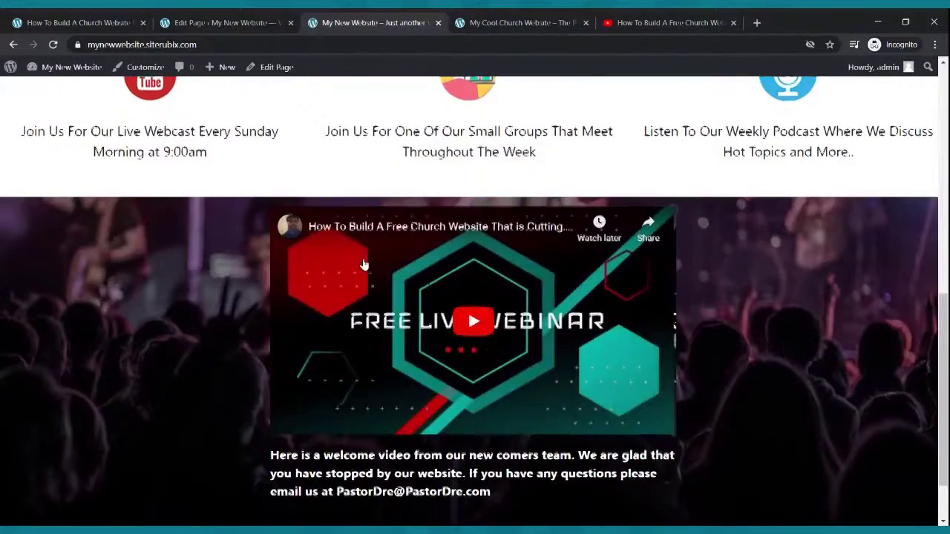
{"action": "scroll", "coordinate": [369, 275], "scroll_direction": "down", "scroll_amount": 2}
Move the newcomers' welcome paragraph from below to above the embedded YouTube video.
{"action": "scroll", "coordinate": [417, 398], "scroll_direction": "up", "scroll_amount": 3}
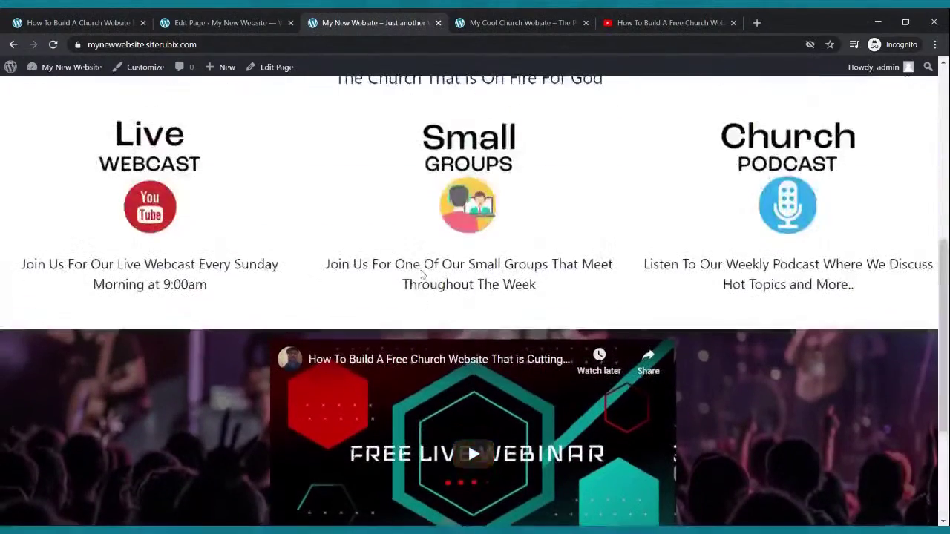
{"action": "left_click", "coordinate": [216, 22]}
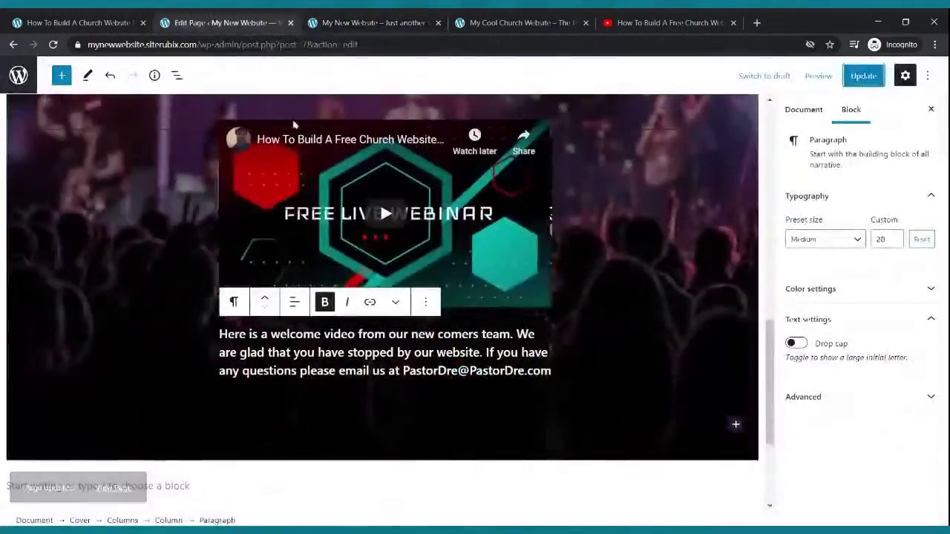
{"action": "scroll", "coordinate": [276, 312], "scroll_direction": "up", "scroll_amount": 3}
{"action": "scroll", "coordinate": [272, 295], "scroll_direction": "up", "scroll_amount": 4}
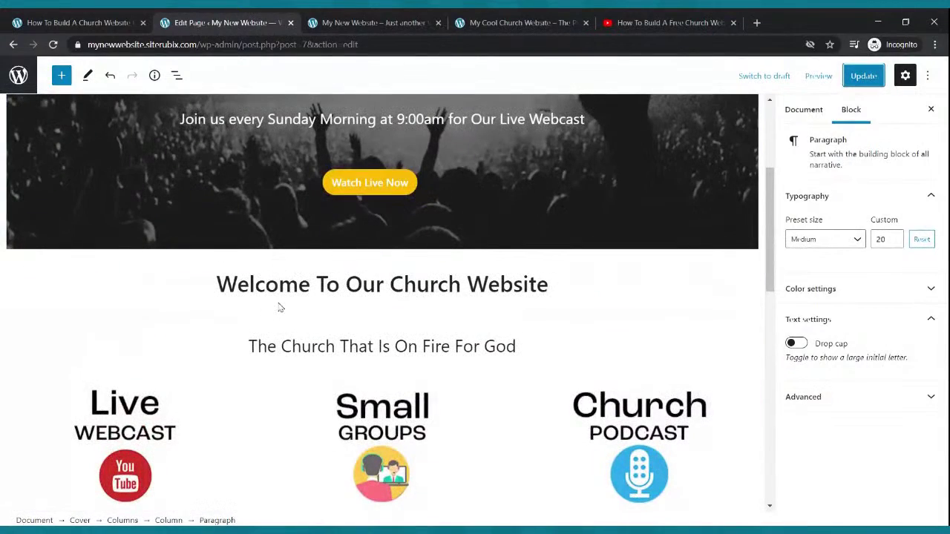
{"action": "triple_click", "coordinate": [284, 290]}
{"action": "scroll", "coordinate": [335, 269], "scroll_direction": "down", "scroll_amount": 3}
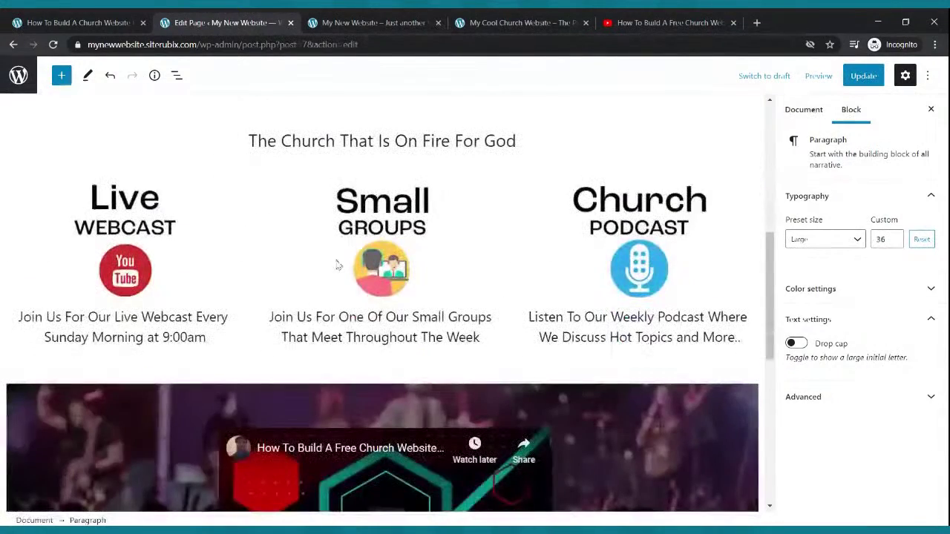
{"action": "left_click", "coordinate": [332, 365]}
{"action": "scroll", "coordinate": [333, 365], "scroll_direction": "down", "scroll_amount": 3}
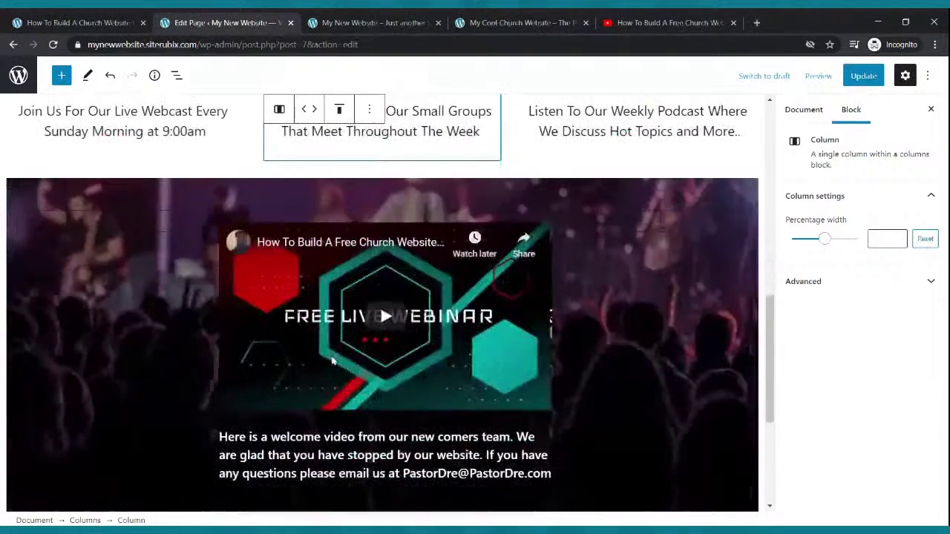
{"action": "left_click", "coordinate": [332, 366]}
{"action": "triple_click", "coordinate": [334, 453]}
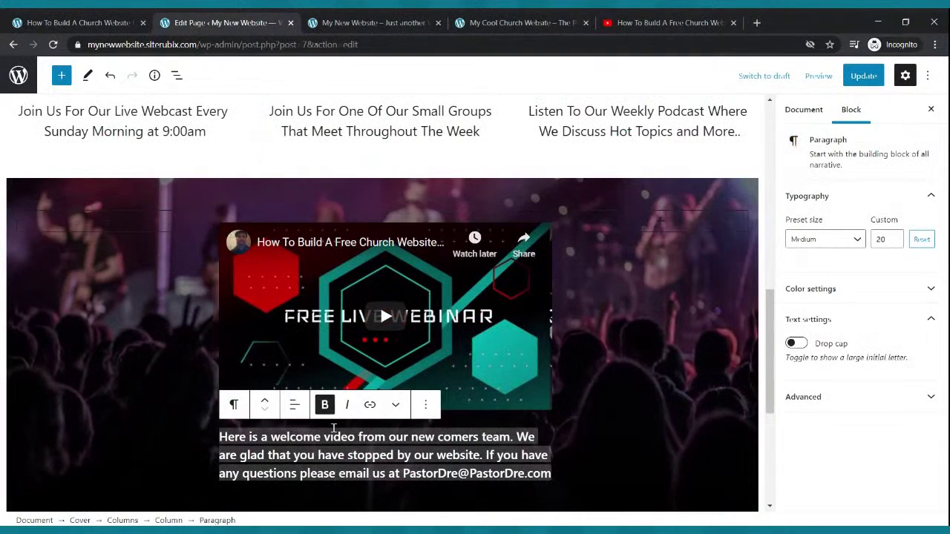
{"action": "left_click", "coordinate": [265, 406]}
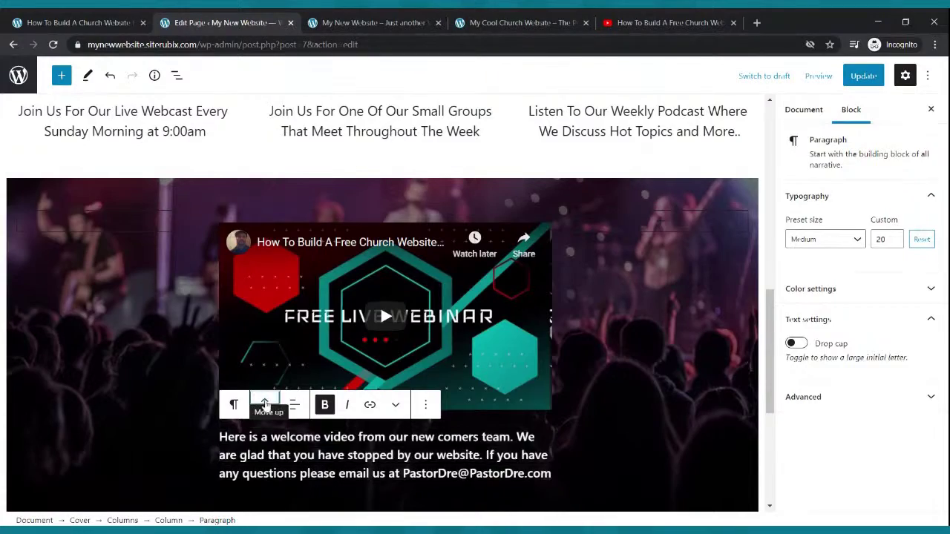
{"action": "scroll", "coordinate": [394, 342], "scroll_direction": "down", "scroll_amount": 2}
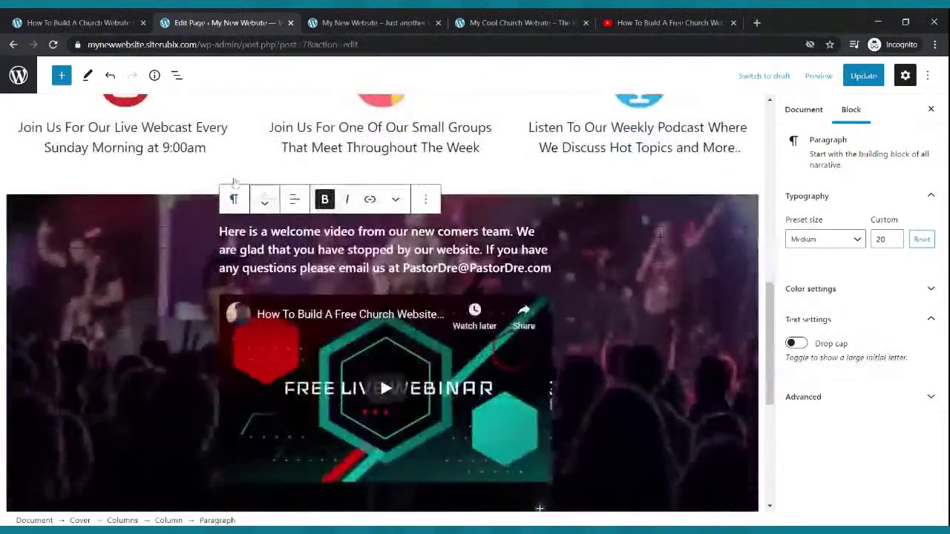
{"action": "left_click", "coordinate": [264, 206]}
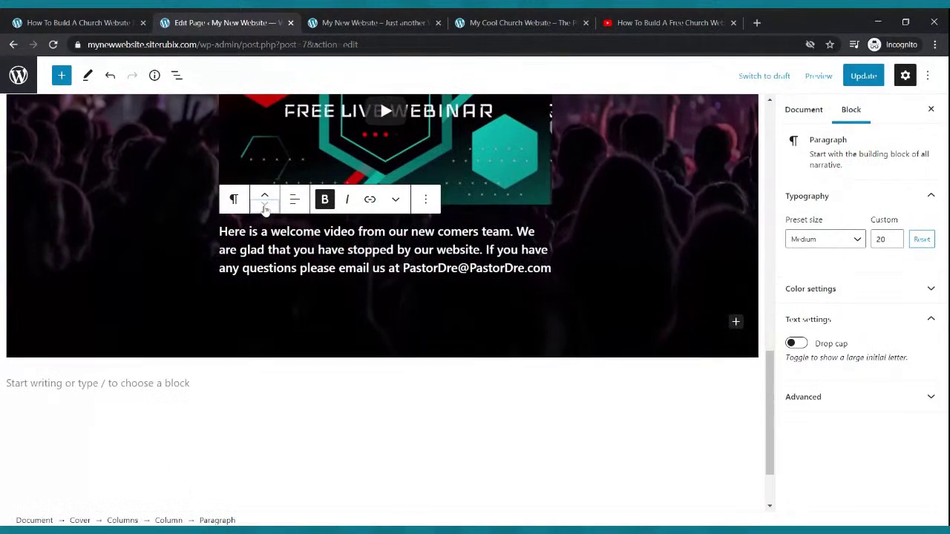
{"action": "left_click", "coordinate": [265, 202]}
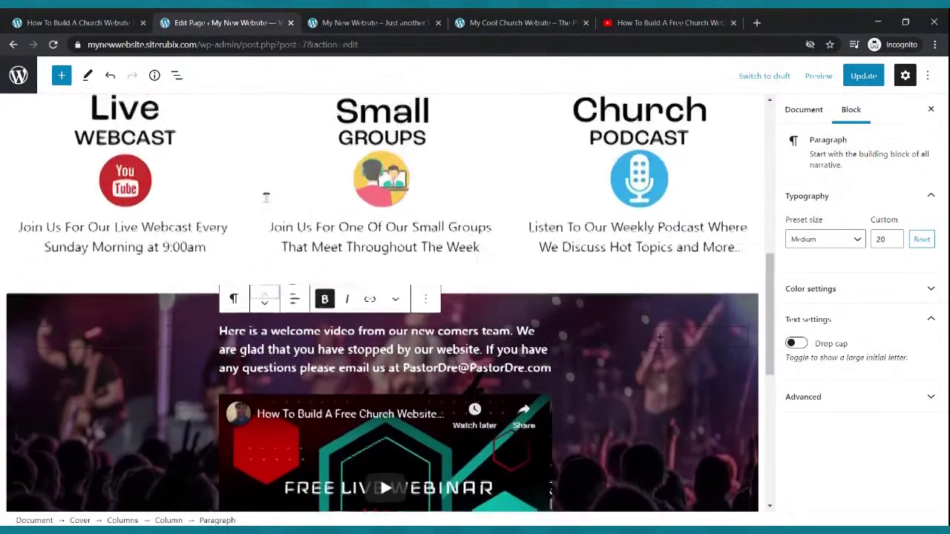
{"action": "scroll", "coordinate": [250, 189], "scroll_direction": "up", "scroll_amount": 3}
Try moving the Welcome To Our Church Website heading below the tagline, then restore it above.
{"action": "triple_click", "coordinate": [254, 196]}
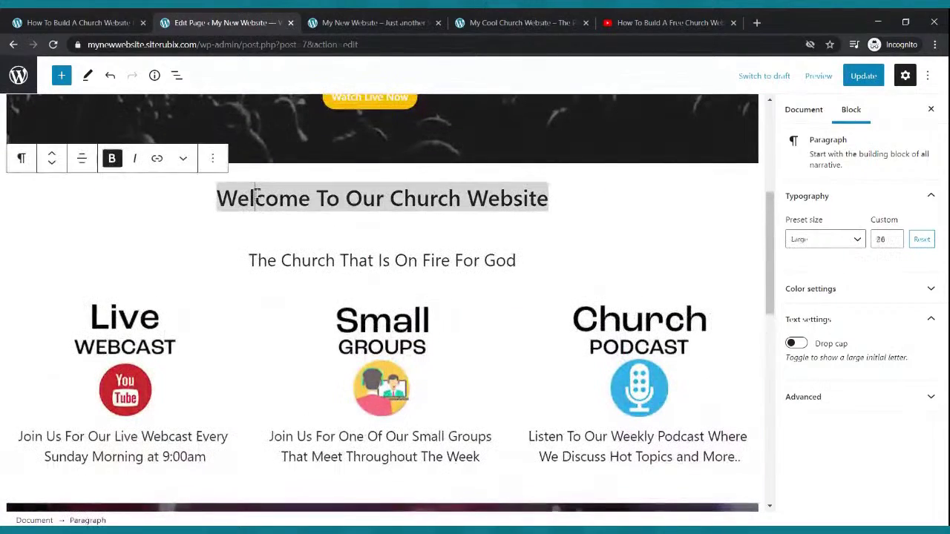
{"action": "left_click", "coordinate": [52, 163]}
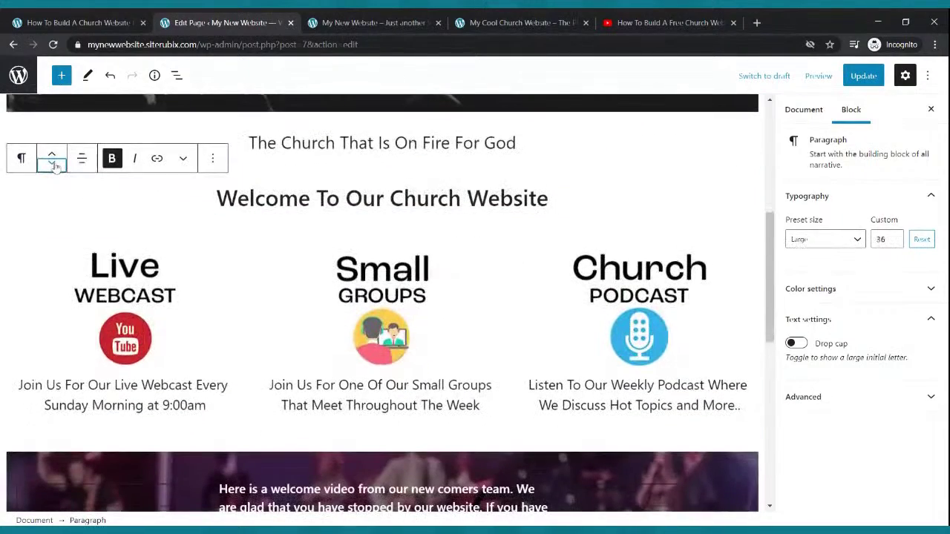
{"action": "left_click", "coordinate": [52, 158]}
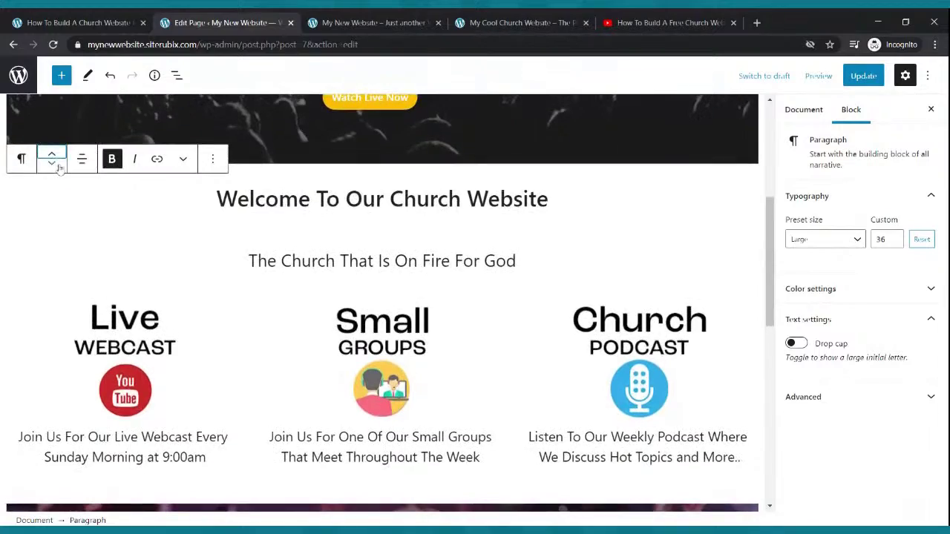
{"action": "scroll", "coordinate": [237, 193], "scroll_direction": "down", "scroll_amount": 3}
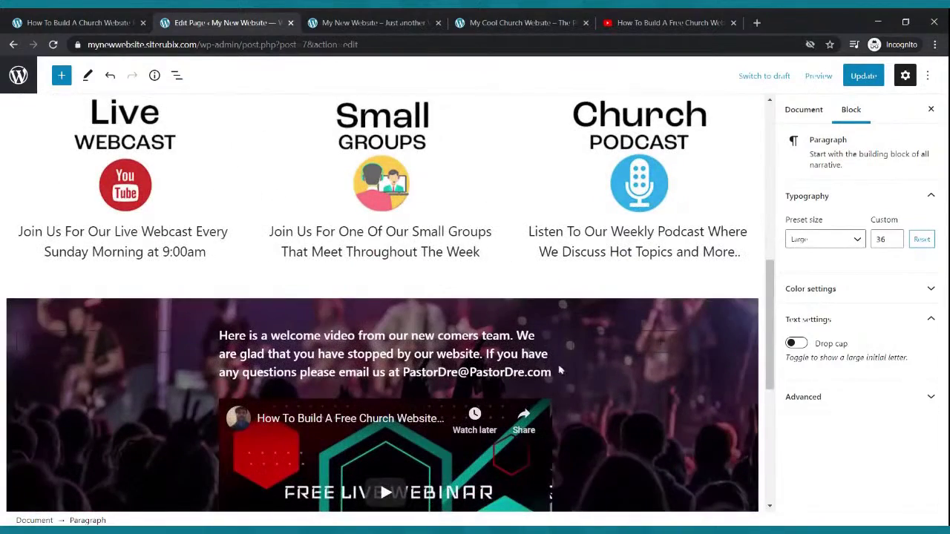
{"action": "scroll", "coordinate": [349, 223], "scroll_direction": "down", "scroll_amount": 2}
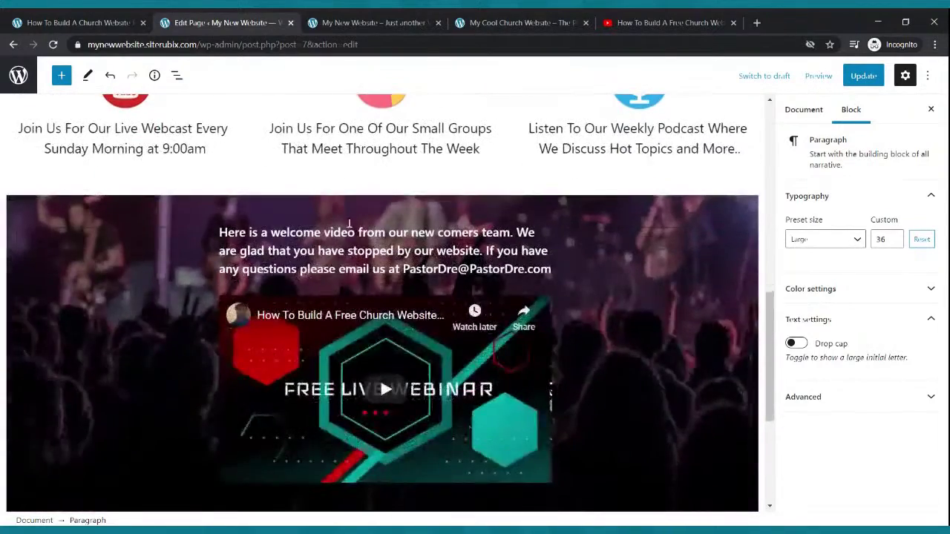
Update the page and reload the live site.
{"action": "left_click", "coordinate": [863, 76]}
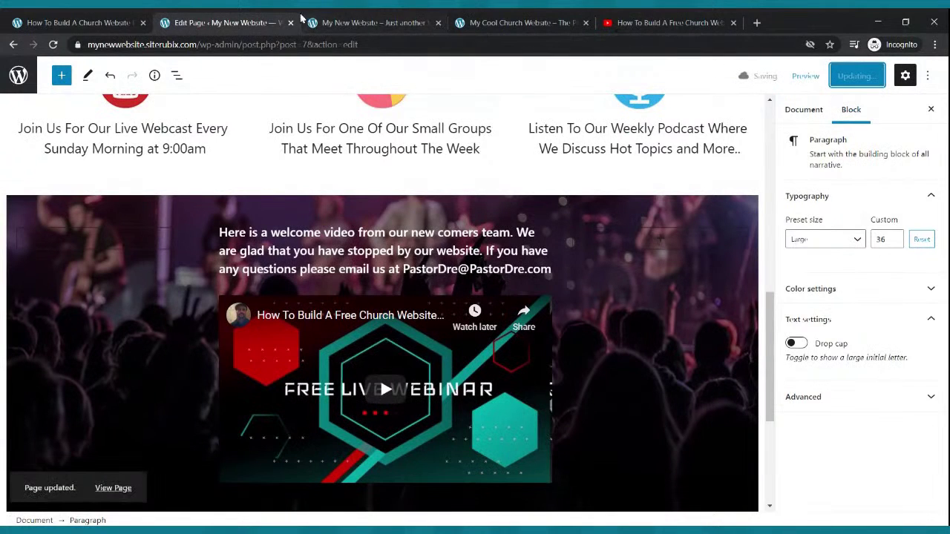
{"action": "left_click", "coordinate": [334, 22]}
{"action": "left_click", "coordinate": [53, 44]}
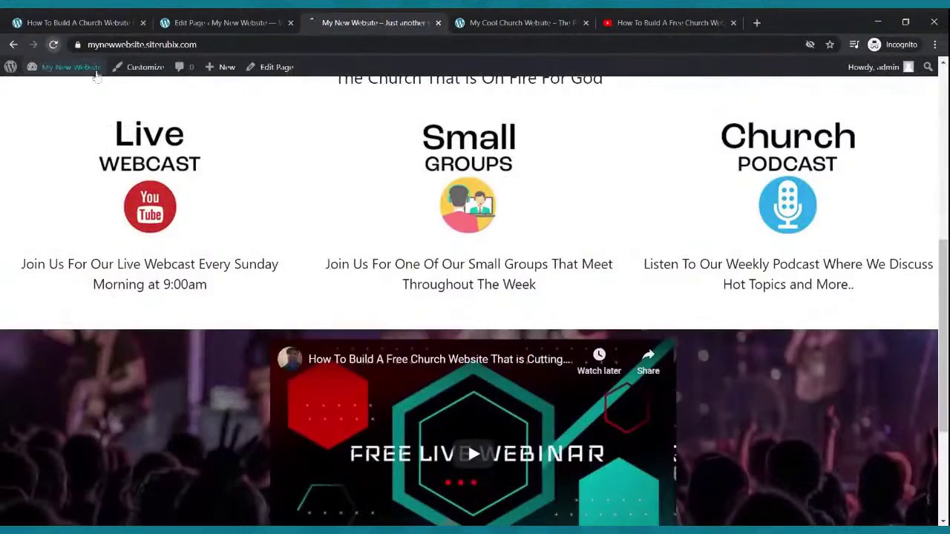
Confirm on the live home page that the welcome text sits above the video.
{"action": "scroll", "coordinate": [361, 212], "scroll_direction": "down", "scroll_amount": 3}
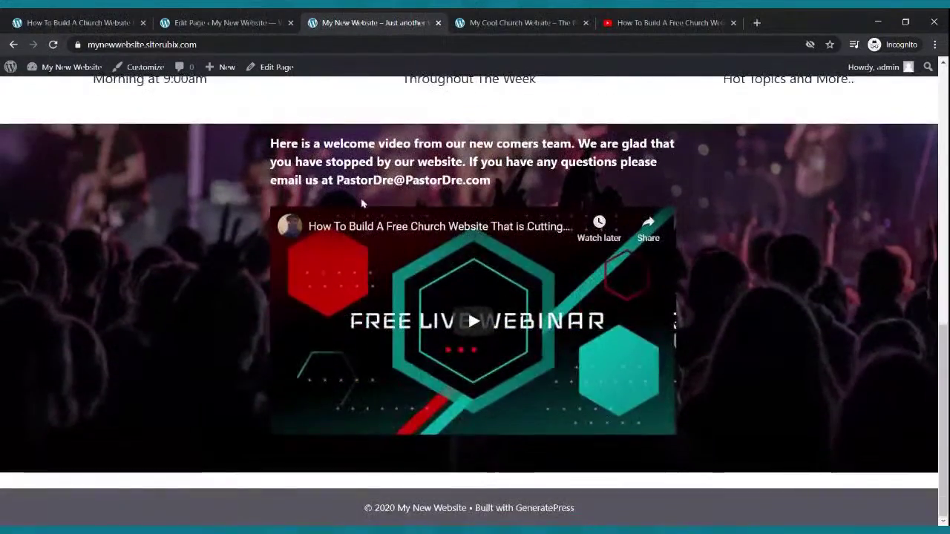
{"action": "scroll", "coordinate": [387, 242], "scroll_direction": "up", "scroll_amount": 5}
{"action": "scroll", "coordinate": [386, 238], "scroll_direction": "up", "scroll_amount": 4}
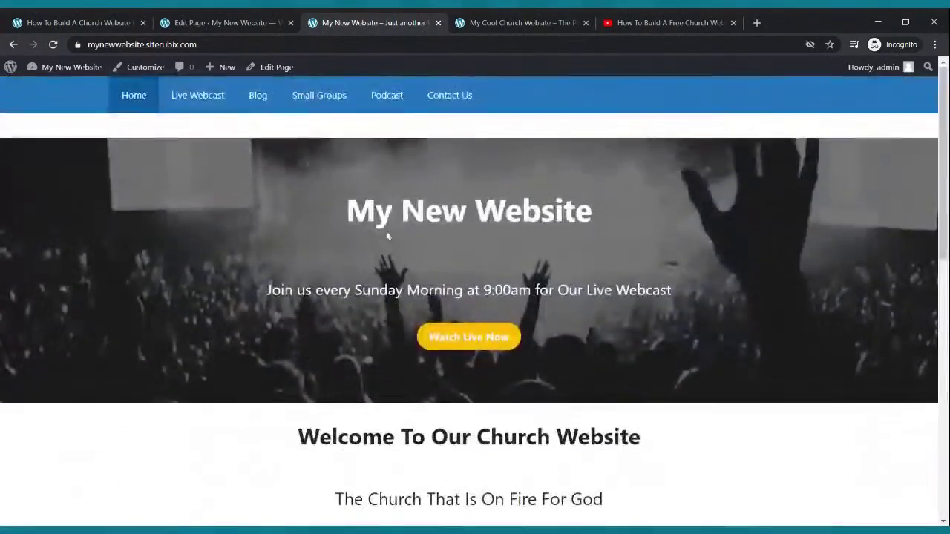
{"action": "scroll", "coordinate": [392, 267], "scroll_direction": "down", "scroll_amount": 8}
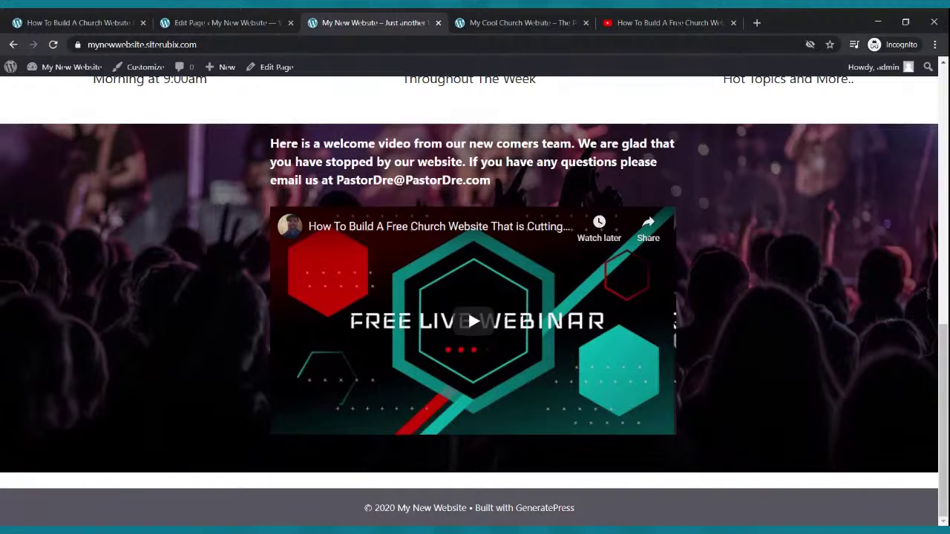
{"action": "scroll", "coordinate": [356, 157], "scroll_direction": "up", "scroll_amount": 10}
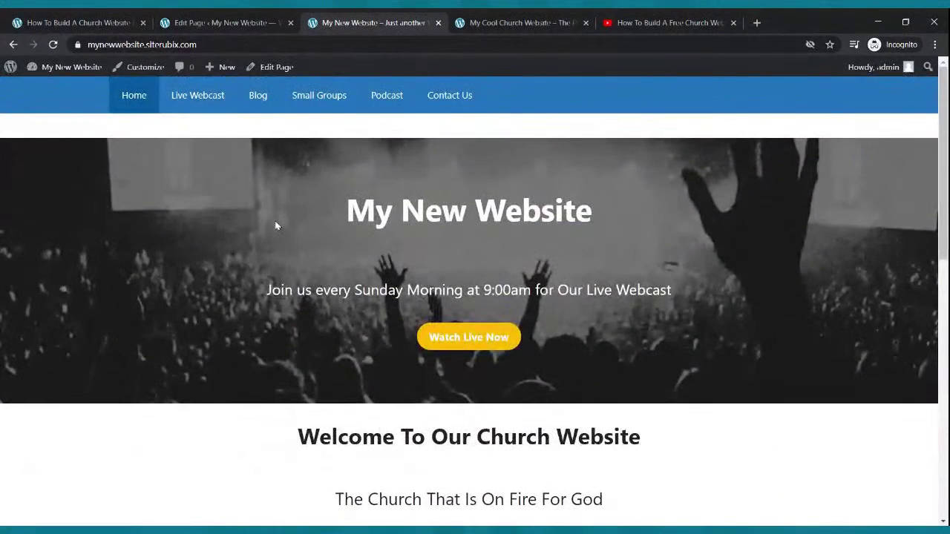
{"action": "scroll", "coordinate": [279, 219], "scroll_direction": "down", "scroll_amount": 6}
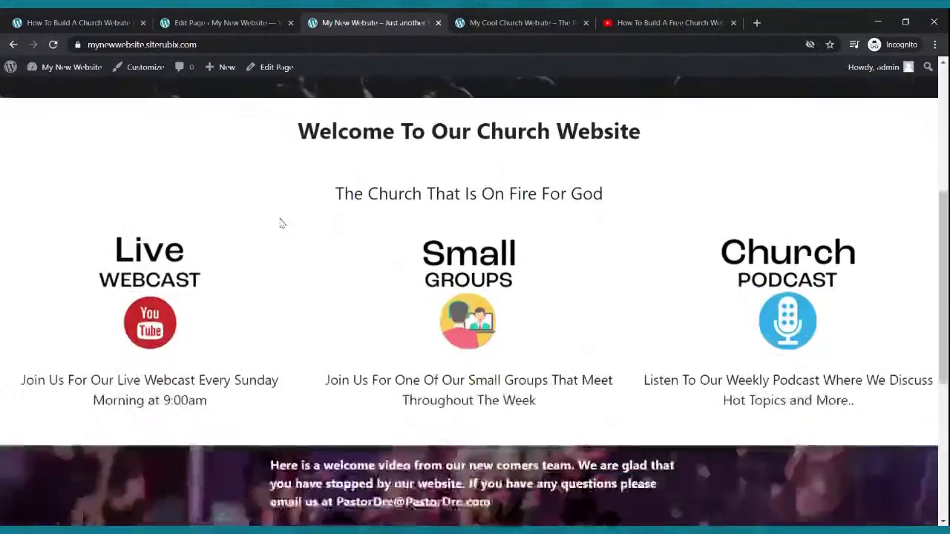
{"action": "scroll", "coordinate": [283, 223], "scroll_direction": "down", "scroll_amount": 3}
{"action": "scroll", "coordinate": [299, 221], "scroll_direction": "up", "scroll_amount": 10}
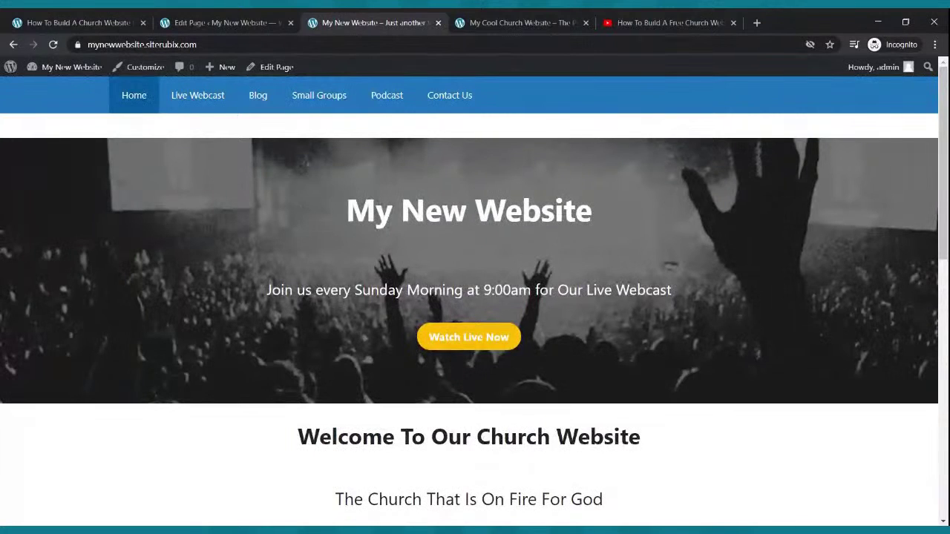
{"action": "left_click", "coordinate": [215, 24]}
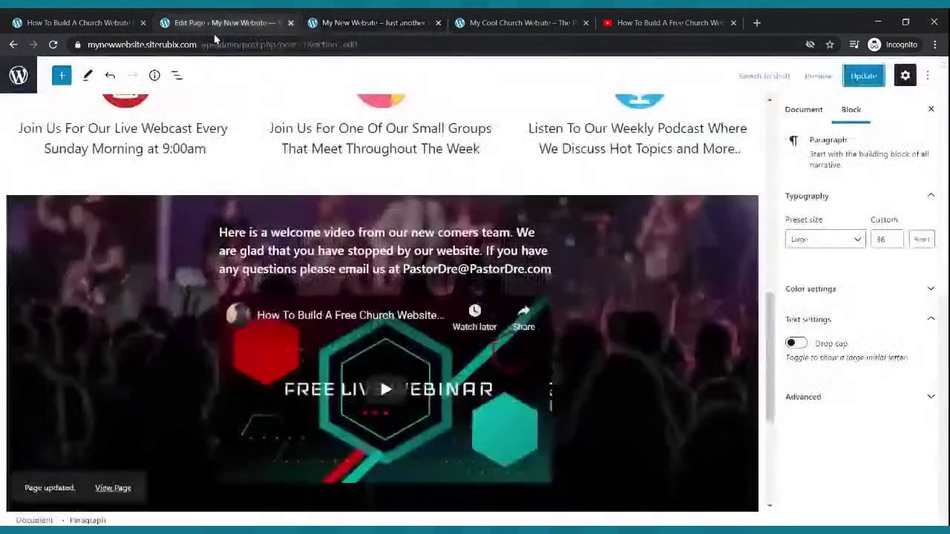
Open the empty Live Webcast page from All Pages, then show the YouTube webinar without its Share dialog.
{"action": "left_click", "coordinate": [16, 45]}
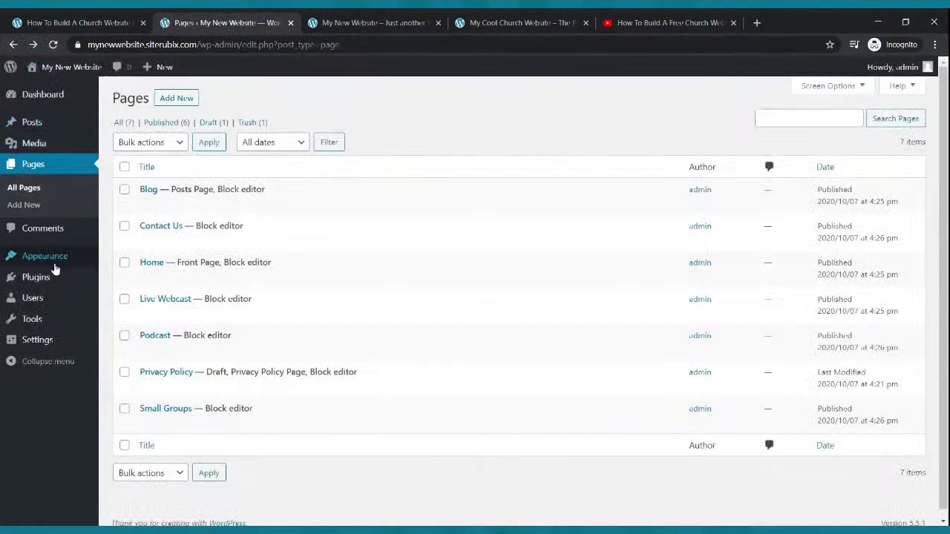
{"action": "mouse_move", "coordinate": [60, 291]}
{"action": "left_click", "coordinate": [45, 165]}
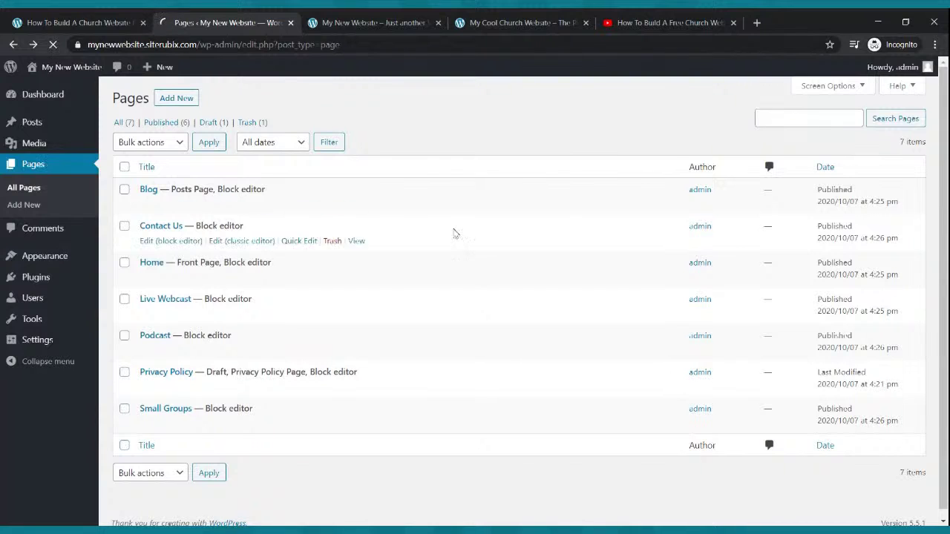
{"action": "left_click", "coordinate": [174, 316]}
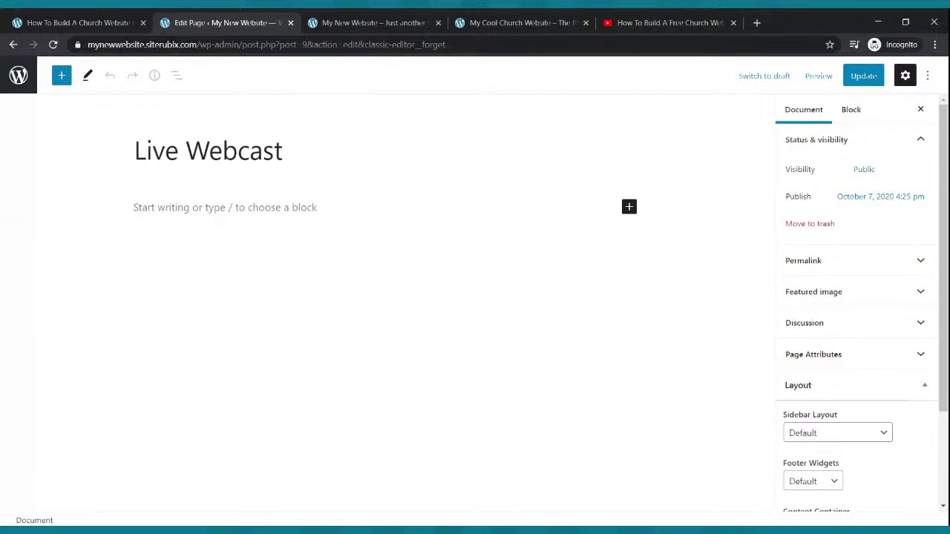
{"action": "left_click", "coordinate": [646, 22]}
{"action": "left_click", "coordinate": [528, 396]}
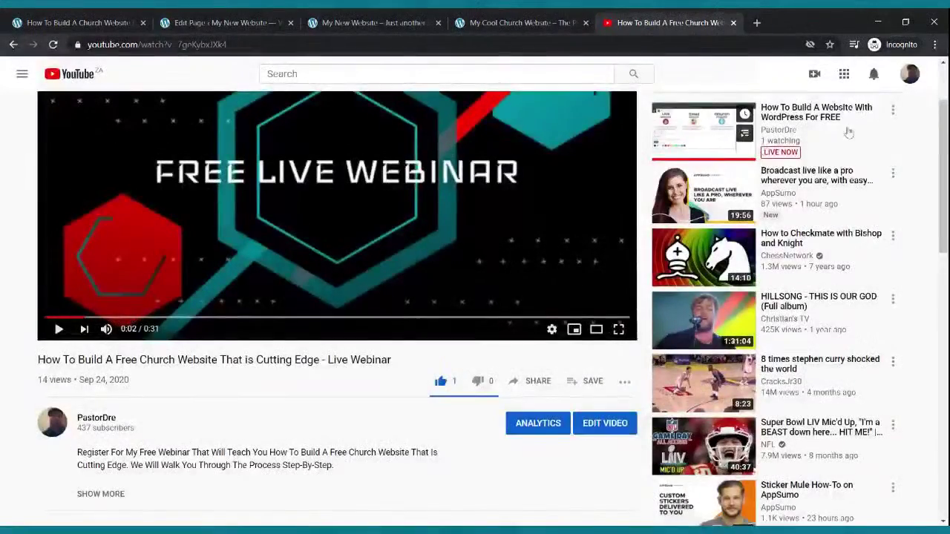
Copy the current live stream's share link from YouTube Studio's live streaming control room.
{"action": "left_click", "coordinate": [814, 77]}
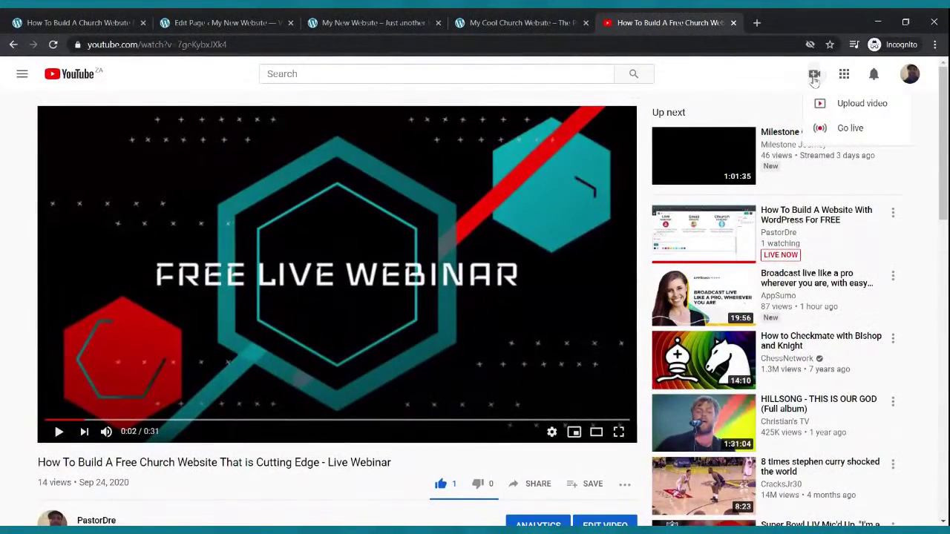
{"action": "left_click", "coordinate": [850, 130]}
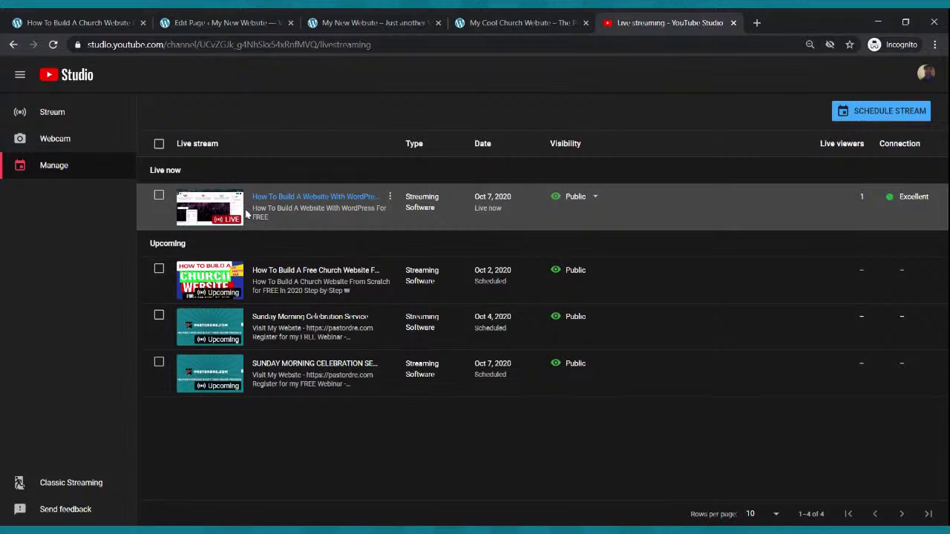
{"action": "left_click", "coordinate": [218, 215]}
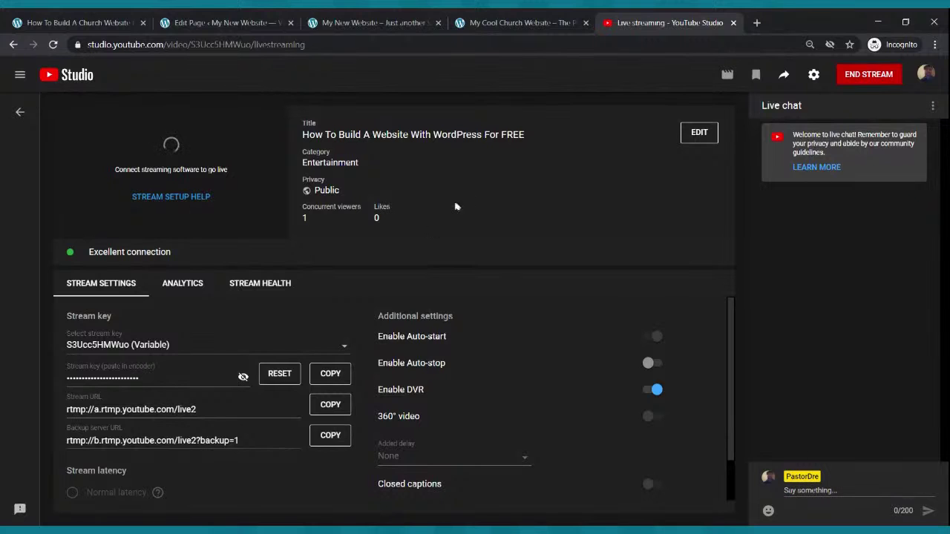
{"action": "left_click", "coordinate": [785, 77]}
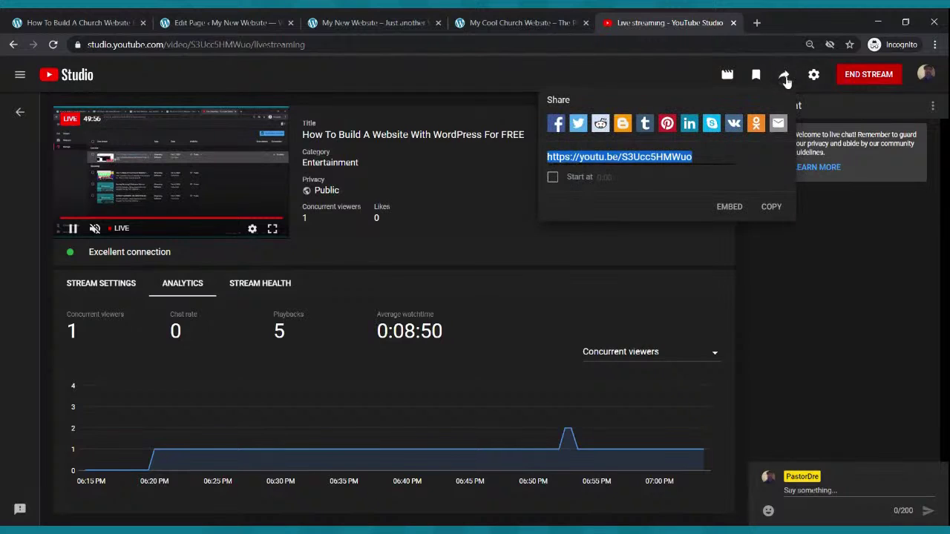
{"action": "left_click", "coordinate": [772, 207]}
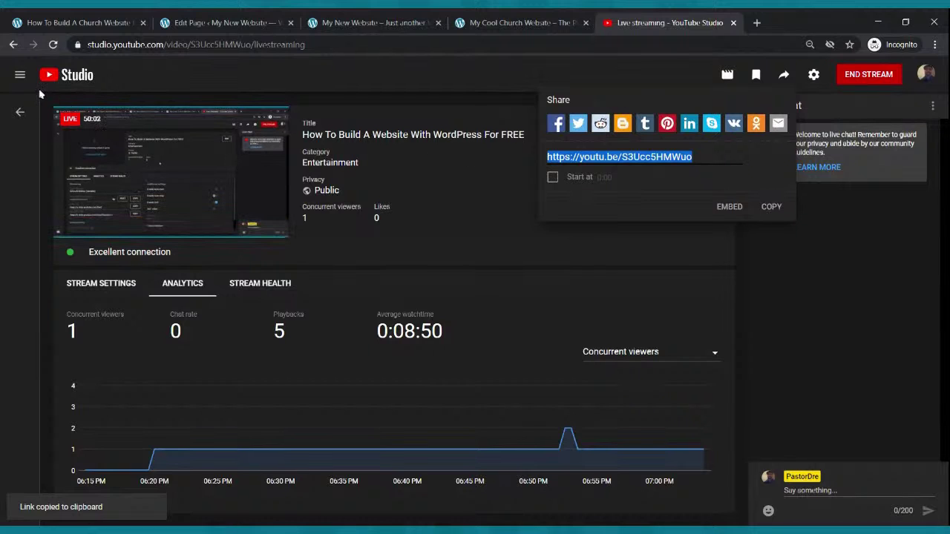
{"action": "left_click", "coordinate": [13, 45]}
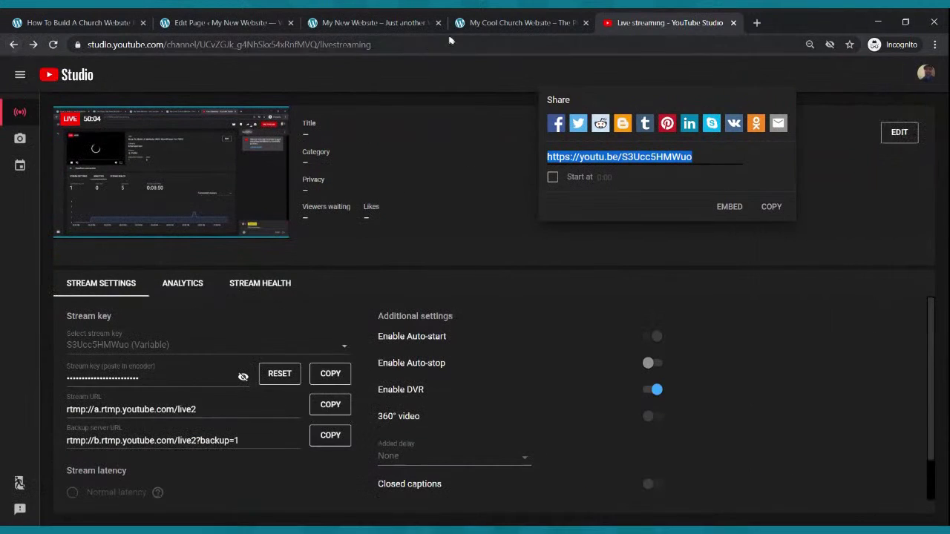
{"action": "left_click", "coordinate": [482, 22]}
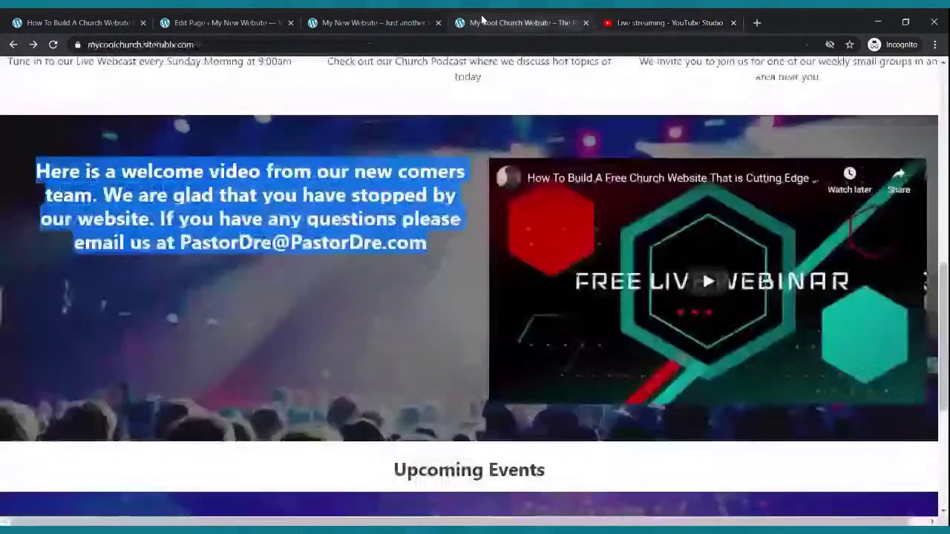
Return to YouTube Studio and start scheduling a new stream.
{"action": "left_click", "coordinate": [634, 23]}
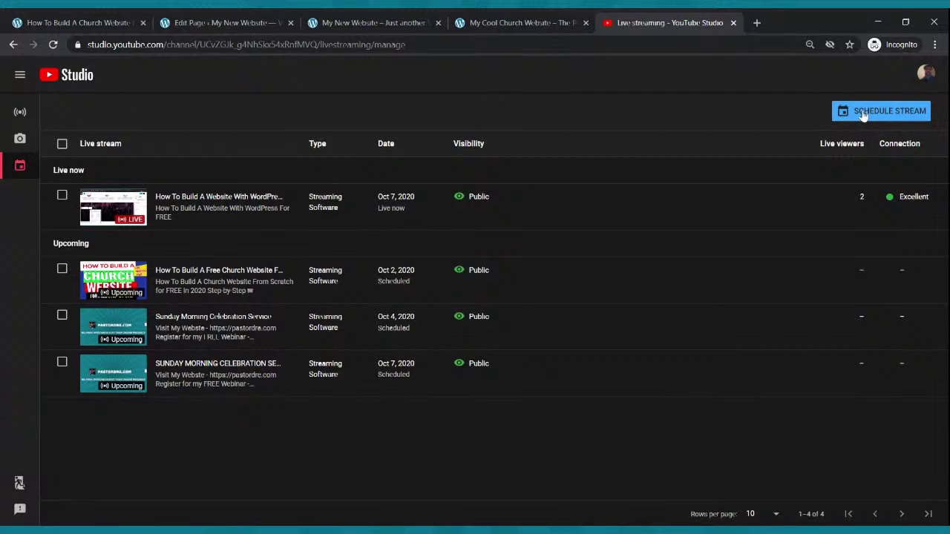
{"action": "left_click", "coordinate": [863, 112]}
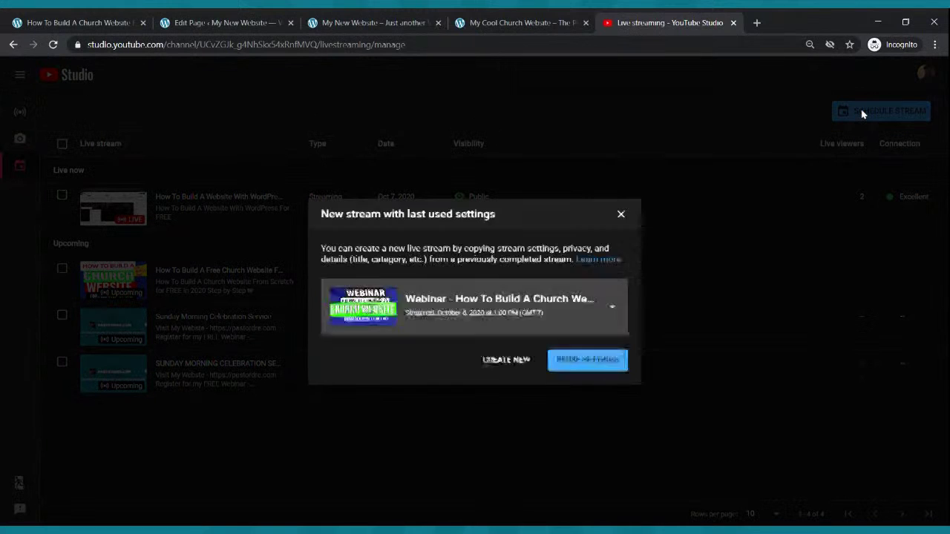
Create a fresh stream and retitle it Sunday Morning Celebration Service.
{"action": "left_click", "coordinate": [505, 365]}
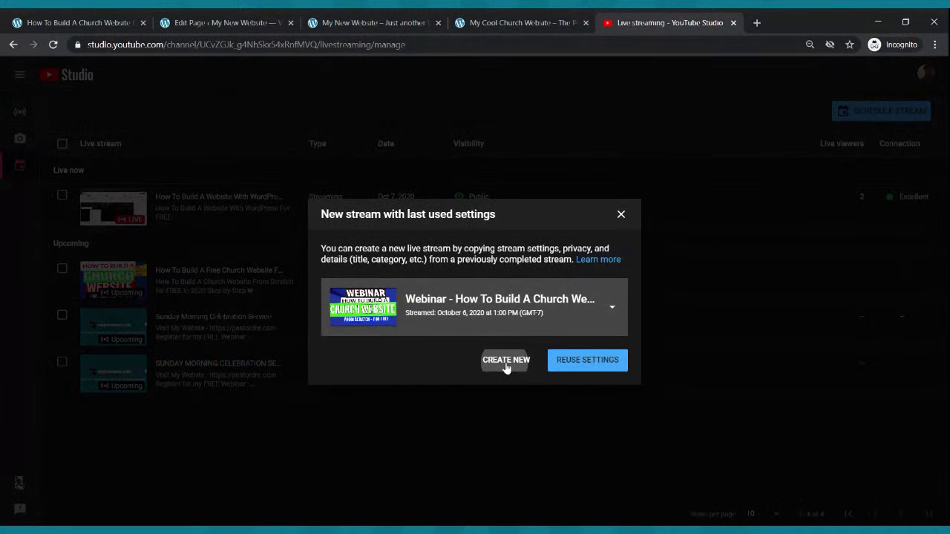
{"action": "left_click_drag", "start_coordinate": [456, 106], "coordinate": [285, 116]}
{"action": "type", "text": "Su"}
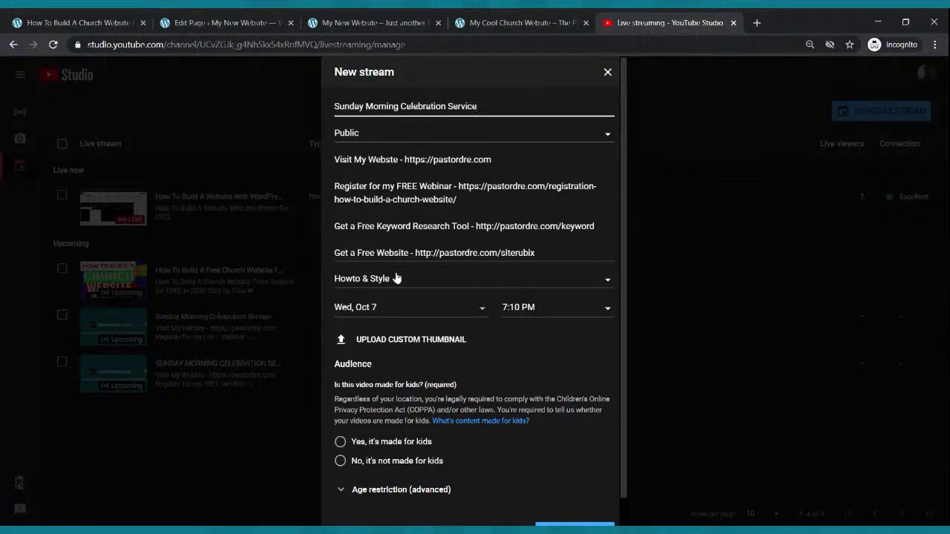
Schedule the stream for Sun, Oct 11 at 9:00 AM.
{"action": "left_click", "coordinate": [401, 316]}
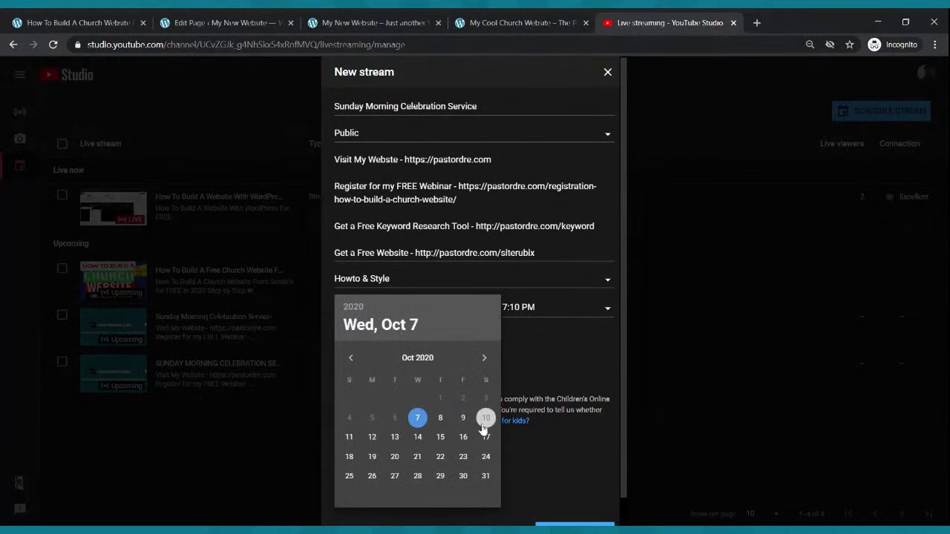
{"action": "left_click", "coordinate": [349, 437]}
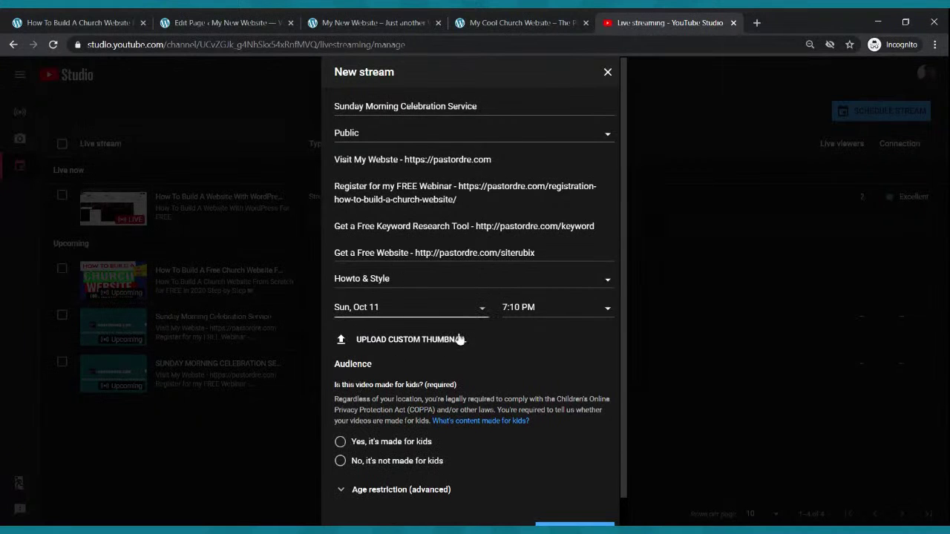
{"action": "left_click", "coordinate": [548, 310]}
{"action": "scroll", "coordinate": [548, 380], "scroll_direction": "up", "scroll_amount": 10}
{"action": "scroll", "coordinate": [547, 380], "scroll_direction": "up", "scroll_amount": 15}
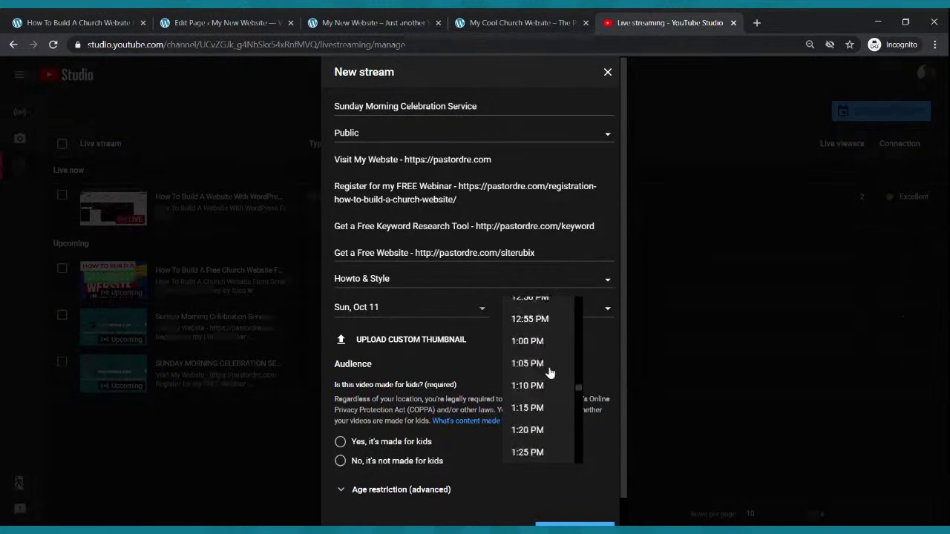
{"action": "scroll", "coordinate": [549, 373], "scroll_direction": "up", "scroll_amount": 10}
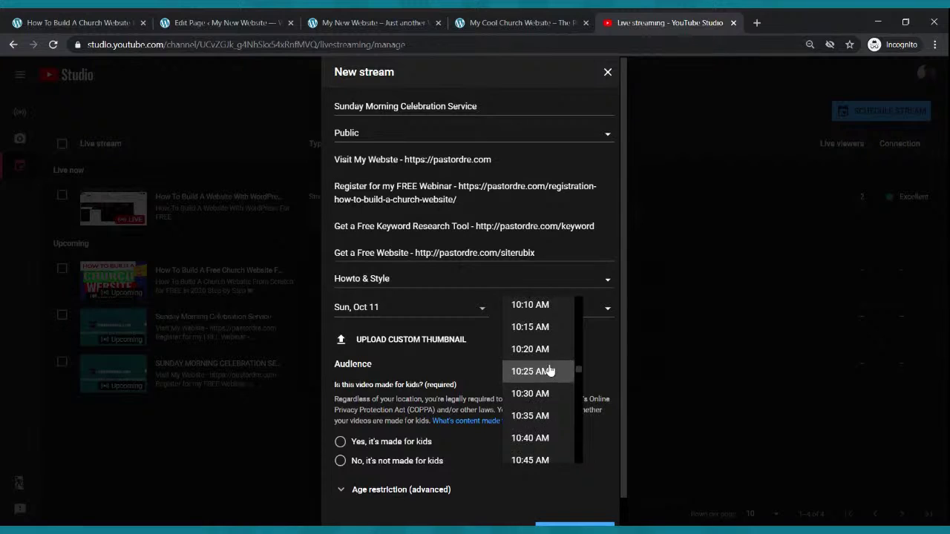
{"action": "scroll", "coordinate": [550, 371], "scroll_direction": "up", "scroll_amount": 2}
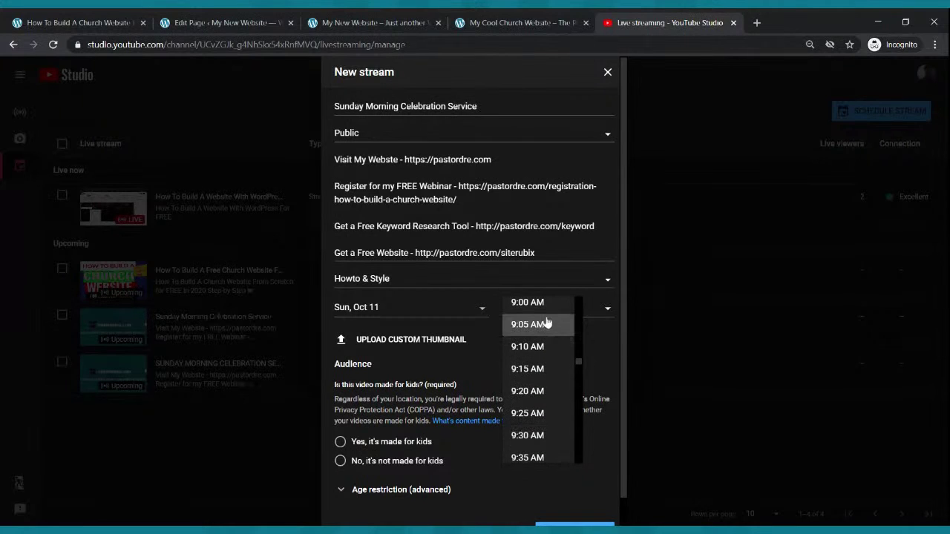
{"action": "left_click", "coordinate": [544, 304]}
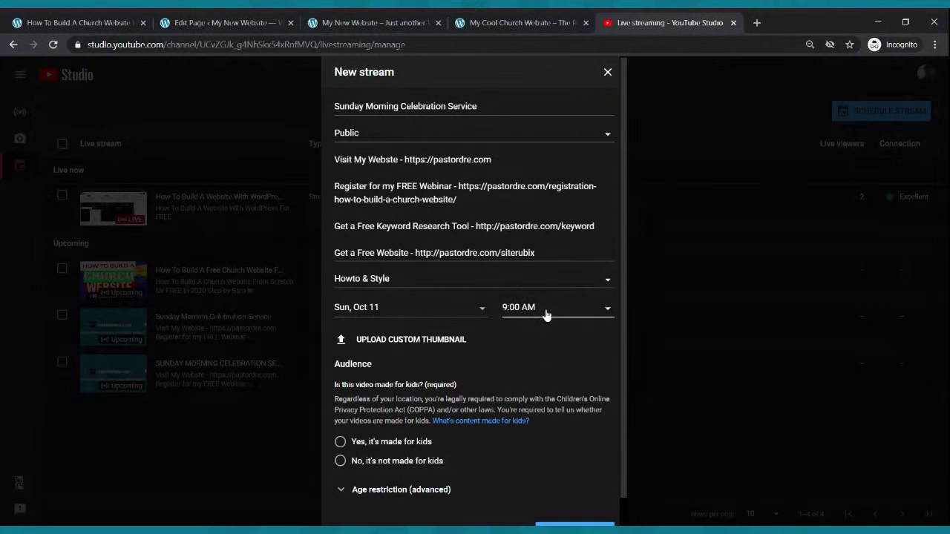
Mark the stream as not made for kids and create it.
{"action": "scroll", "coordinate": [587, 319], "scroll_direction": "down", "scroll_amount": 1}
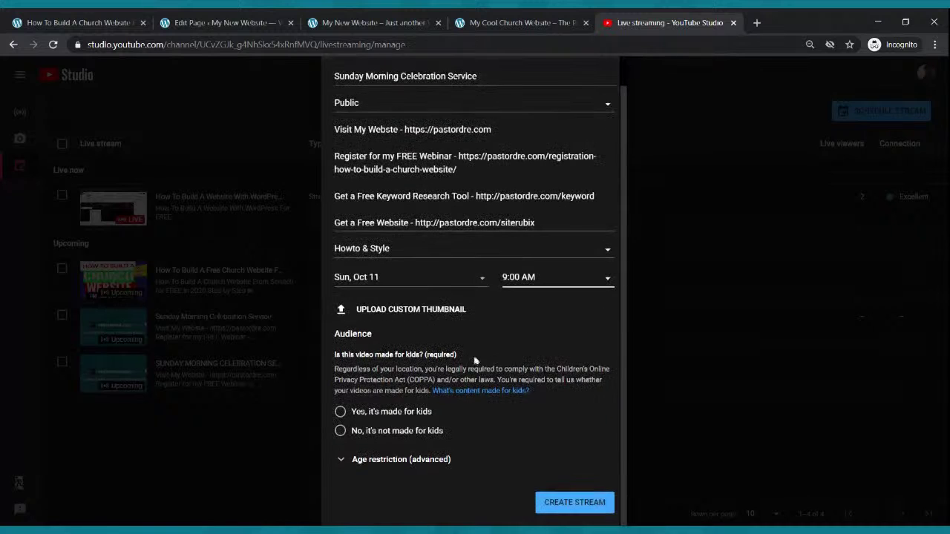
{"action": "left_click", "coordinate": [355, 434]}
{"action": "scroll", "coordinate": [537, 452], "scroll_direction": "up", "scroll_amount": 1}
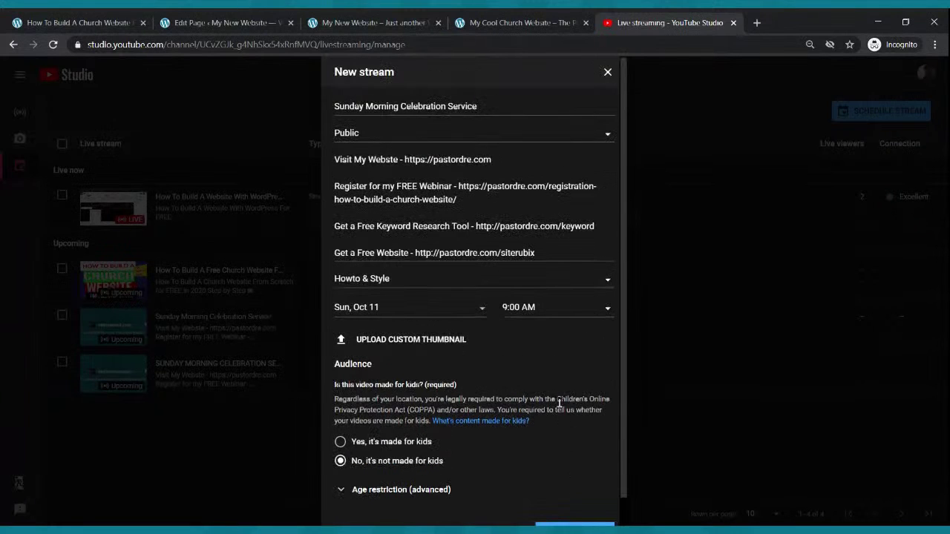
{"action": "scroll", "coordinate": [564, 475], "scroll_direction": "down", "scroll_amount": 1}
{"action": "left_click", "coordinate": [568, 502]}
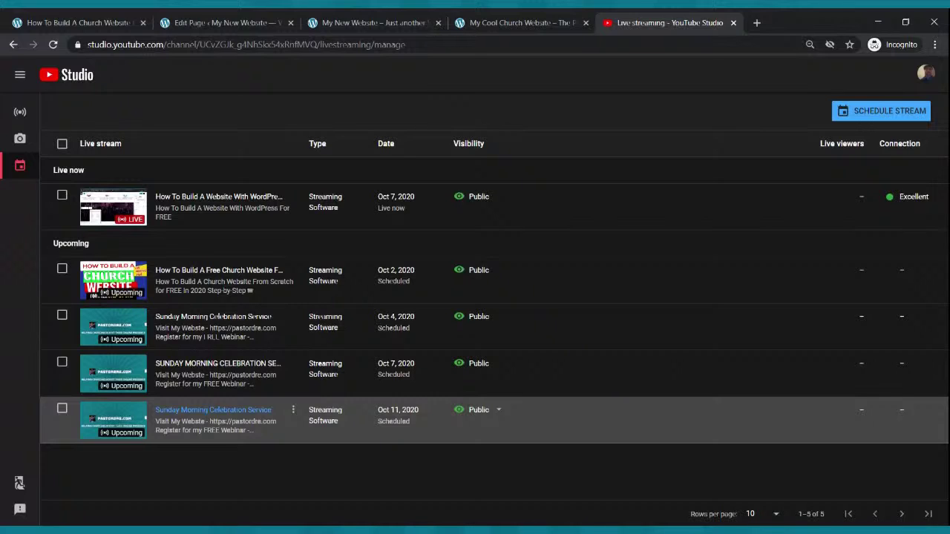
Copy the Oct 11 Sunday Morning Celebration Service stream's share link.
{"action": "left_click", "coordinate": [119, 420]}
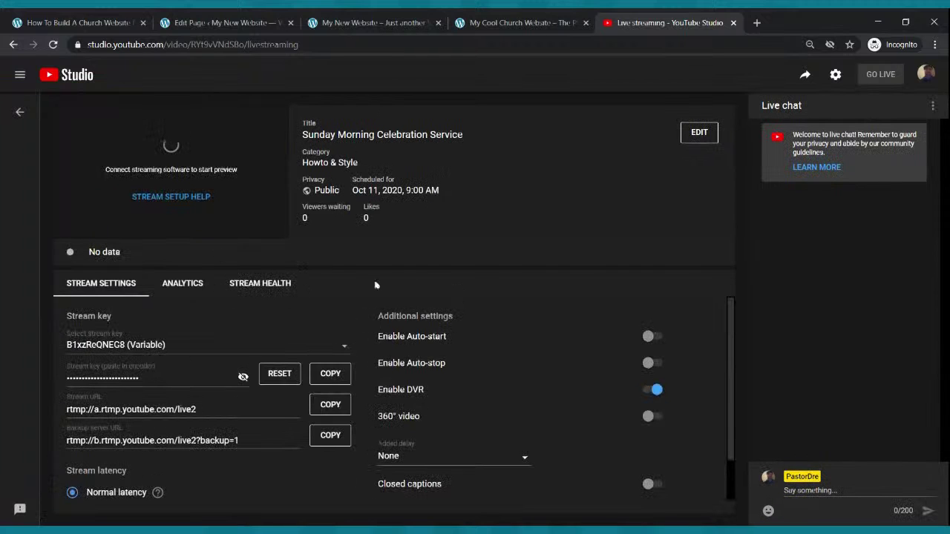
{"action": "left_click", "coordinate": [805, 75]}
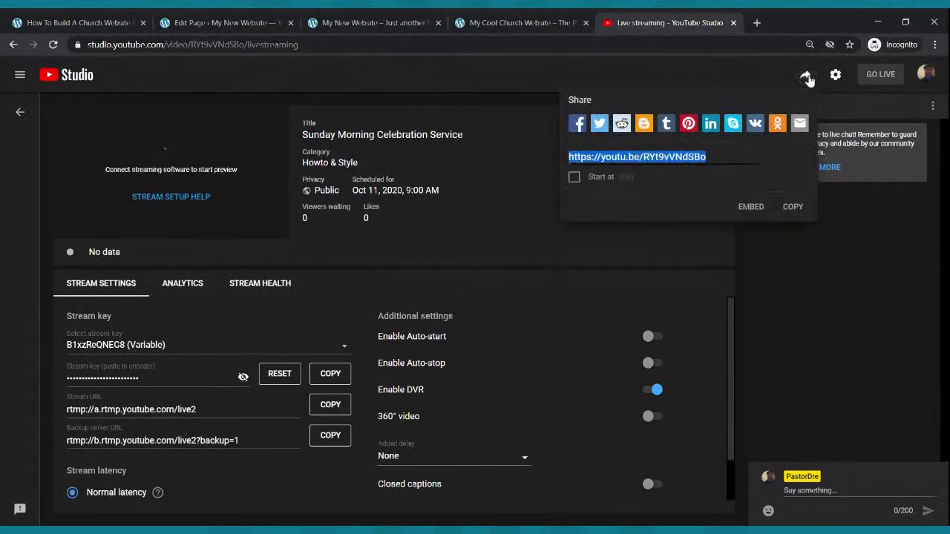
{"action": "left_click", "coordinate": [792, 210]}
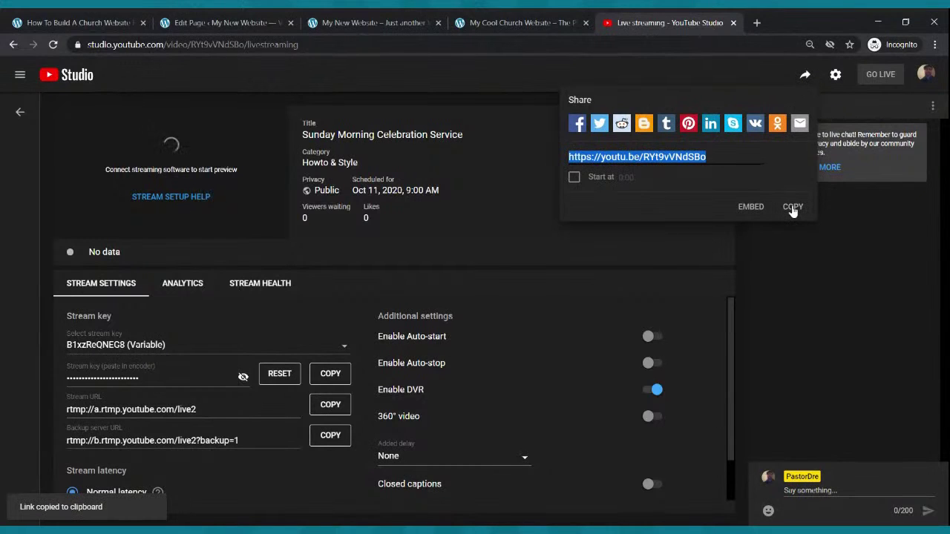
{"action": "left_click", "coordinate": [223, 22]}
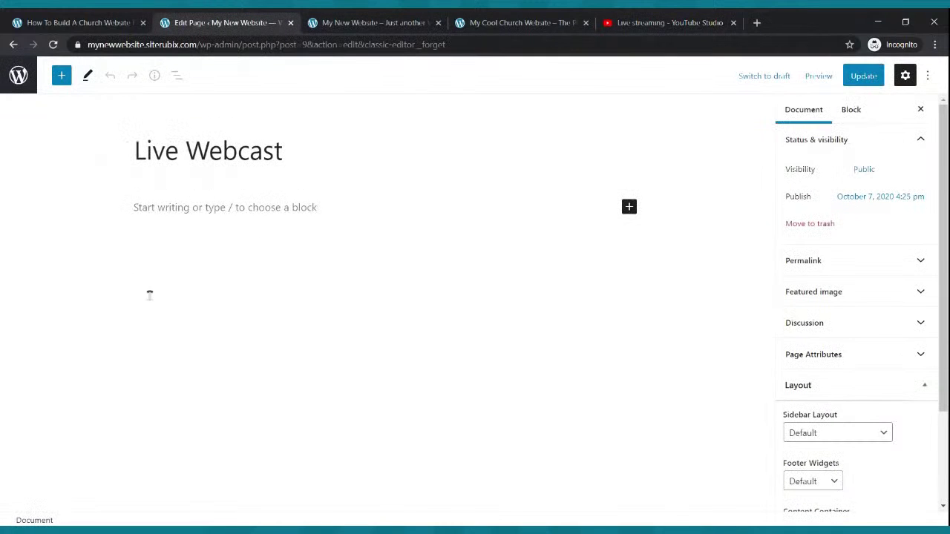
Add a YouTube embed block with the copied Sunday service stream link.
{"action": "left_click", "coordinate": [635, 213]}
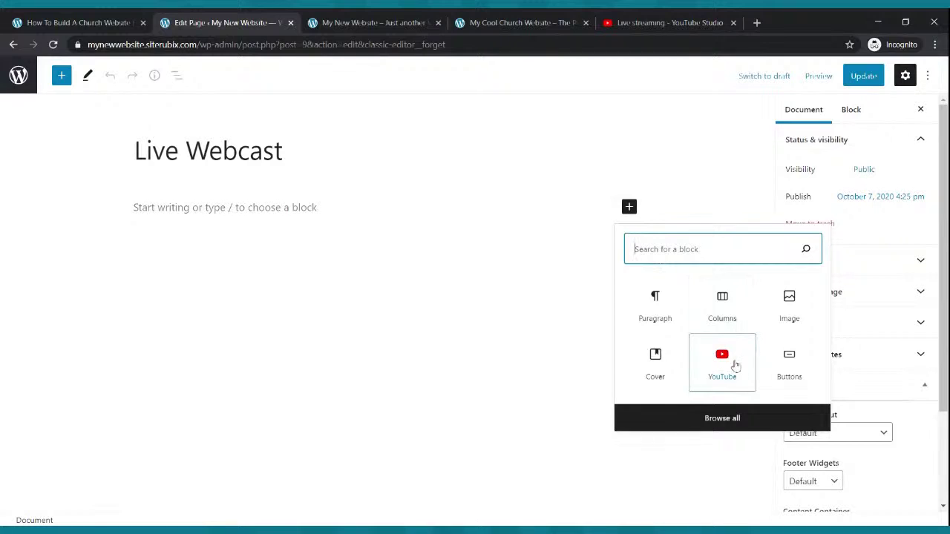
{"action": "left_click", "coordinate": [730, 363]}
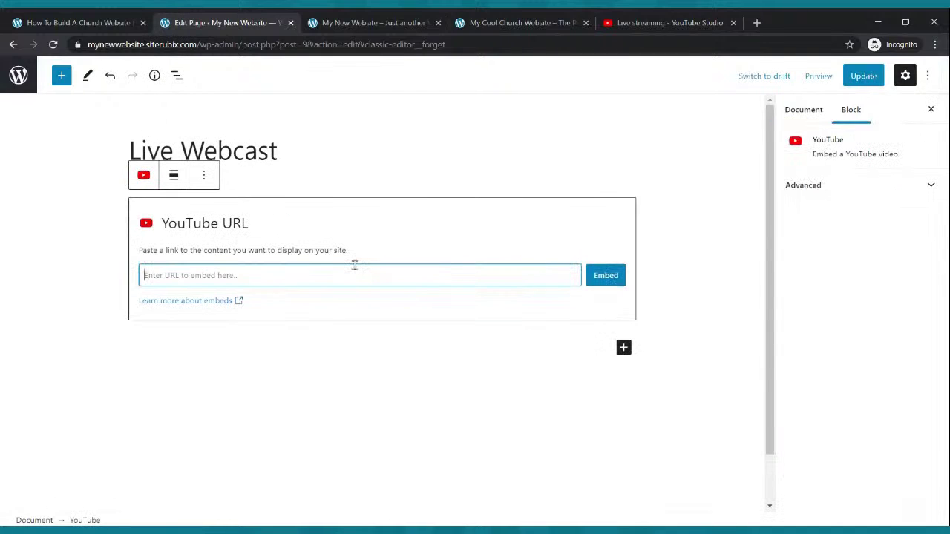
{"action": "key", "text": "ctrl+v"}
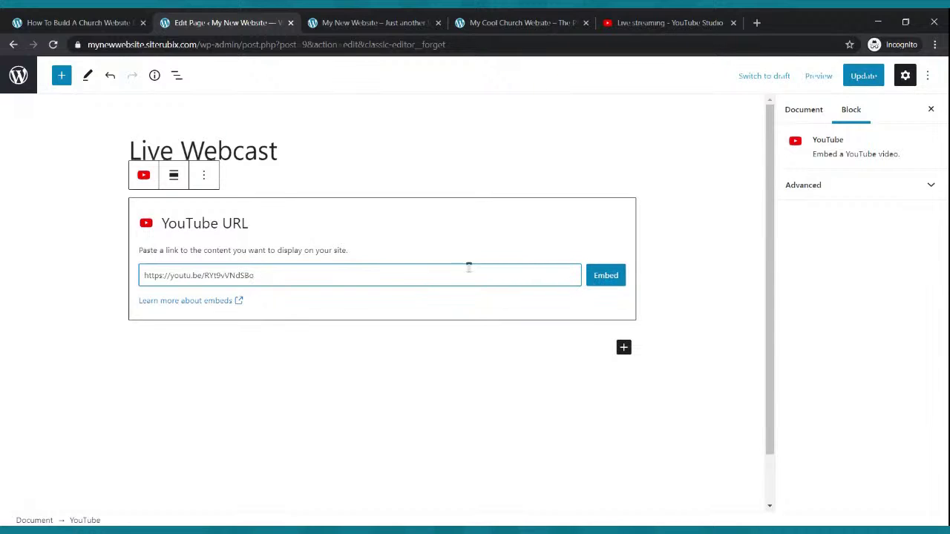
{"action": "left_click", "coordinate": [606, 275]}
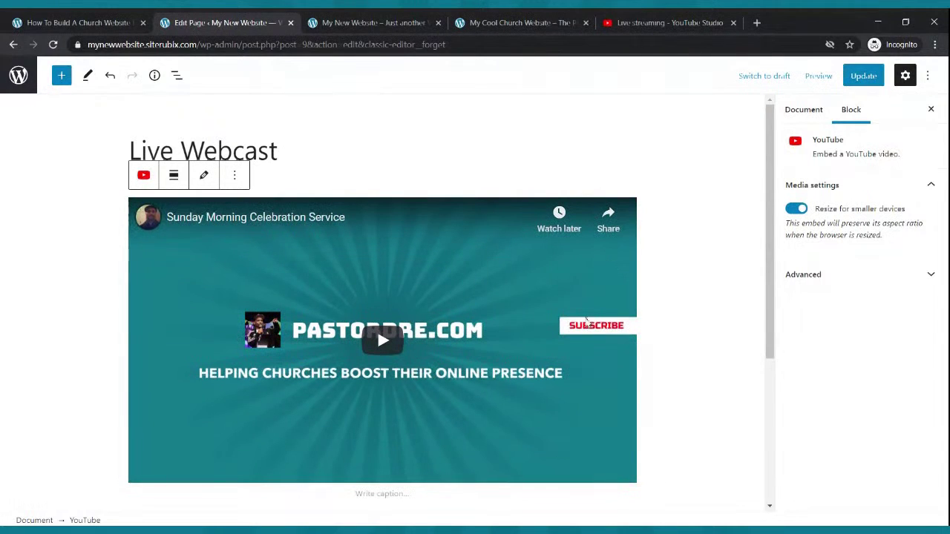
Update the page and view Live Webcast on the live site, checking its scheduled-start notice.
{"action": "left_click", "coordinate": [867, 76]}
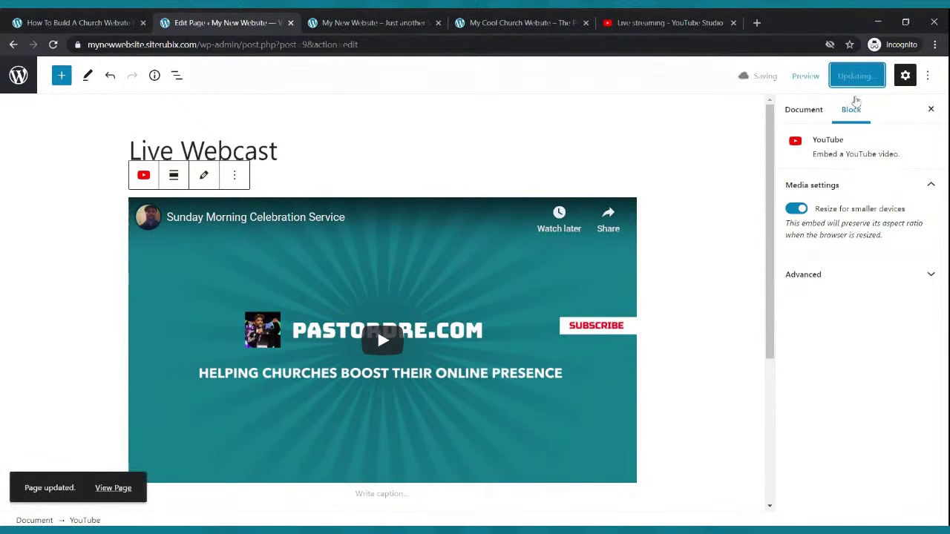
{"action": "left_click", "coordinate": [403, 24]}
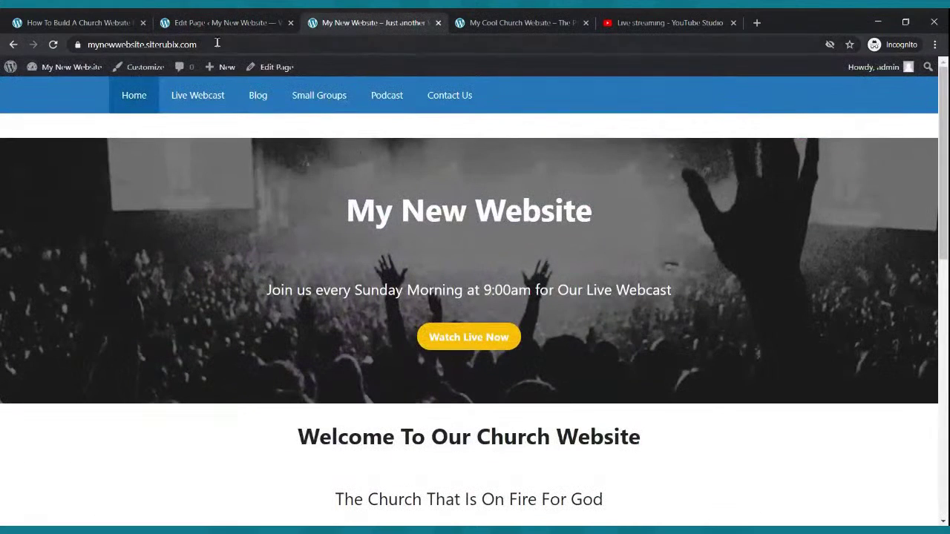
{"action": "left_click", "coordinate": [53, 45]}
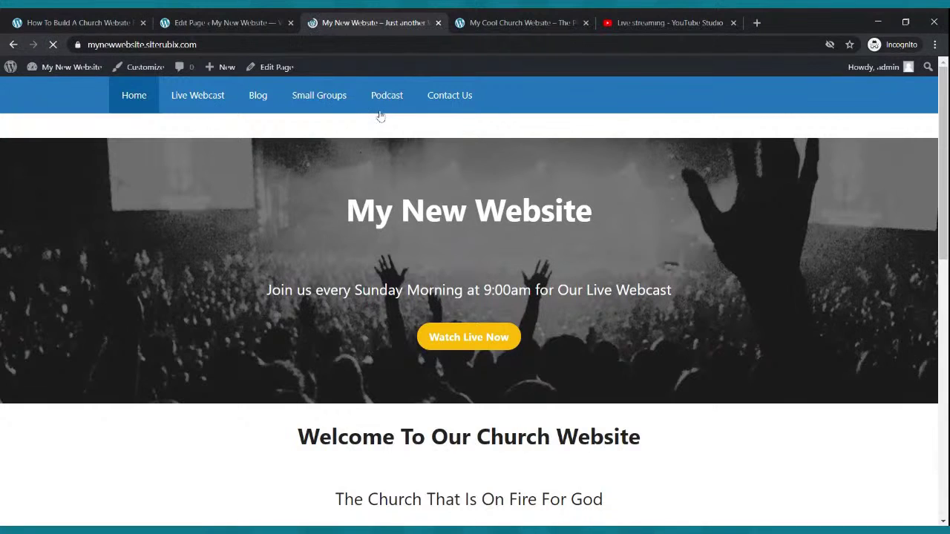
{"action": "left_click", "coordinate": [211, 95]}
{"action": "scroll", "coordinate": [577, 153], "scroll_direction": "down", "scroll_amount": 1}
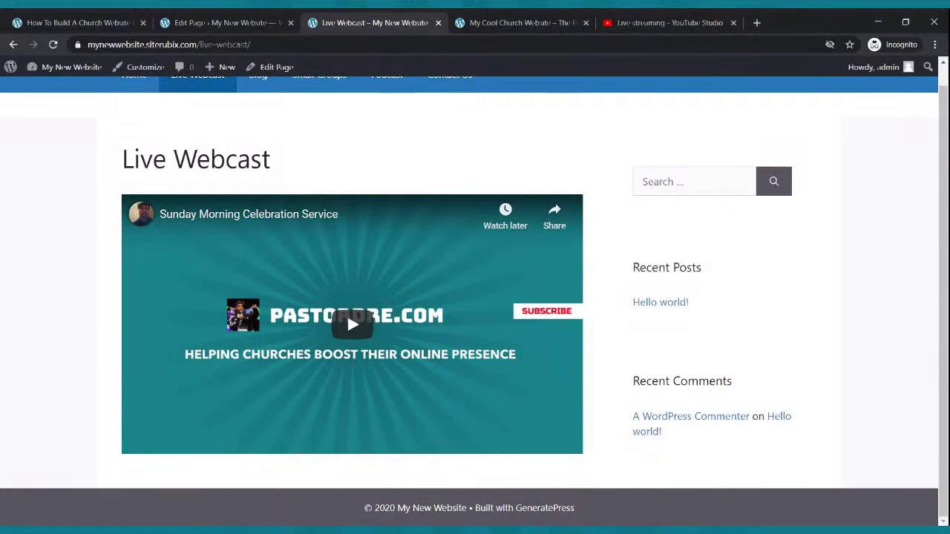
{"action": "left_click", "coordinate": [337, 338]}
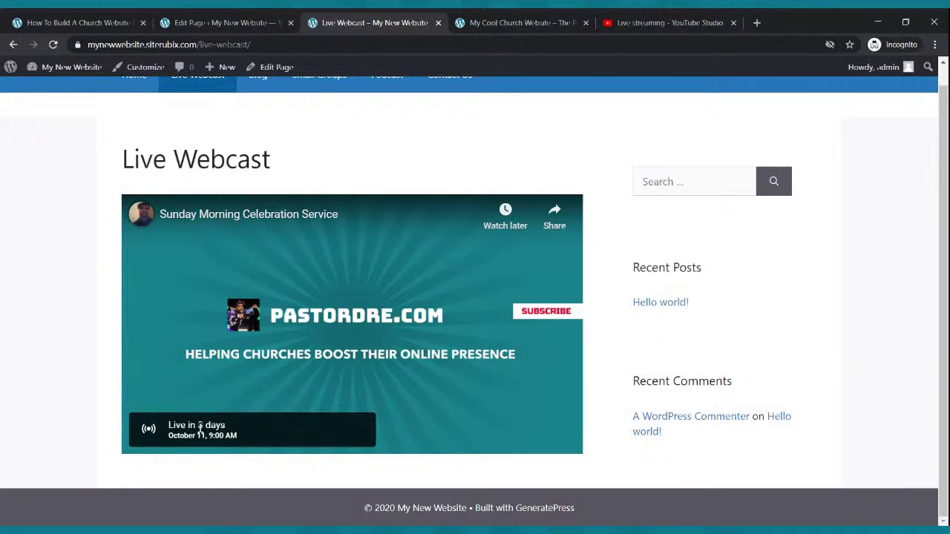
From Manage, copy the live How To Build A Website With WordPress For FREE stream's link.
{"action": "left_click", "coordinate": [649, 22]}
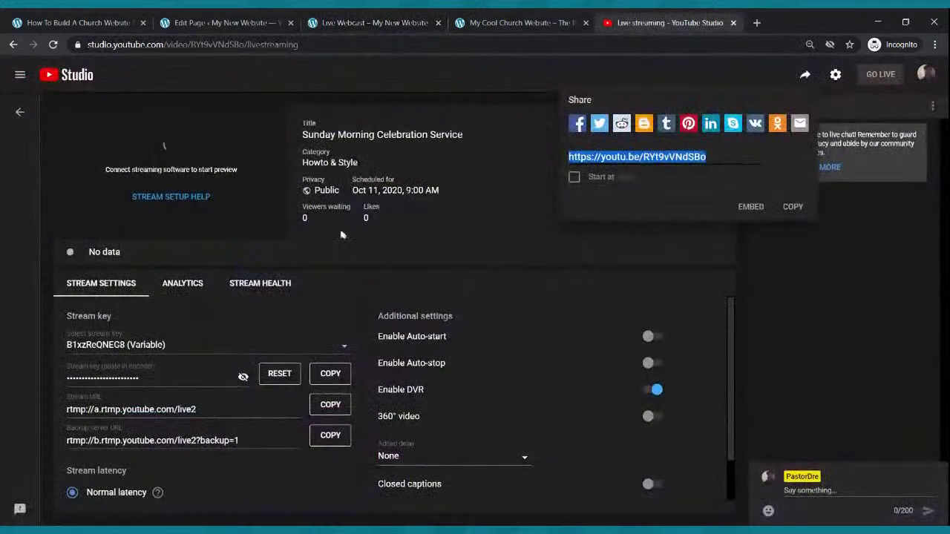
{"action": "left_click", "coordinate": [14, 46]}
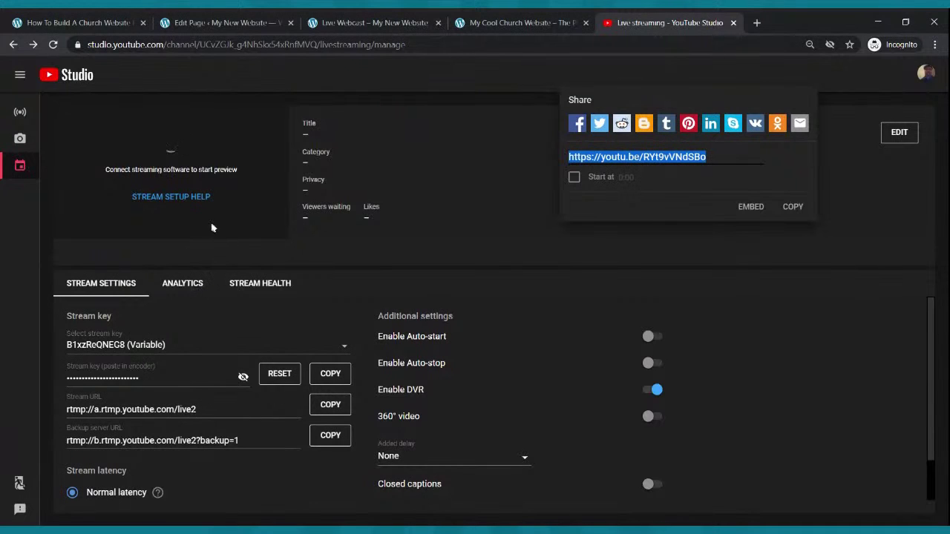
{"action": "left_click", "coordinate": [20, 112]}
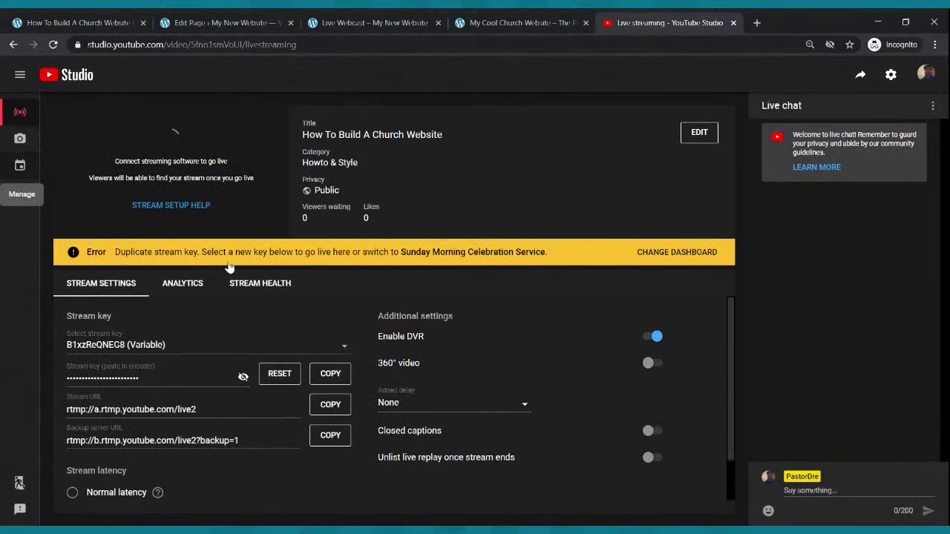
{"action": "left_click", "coordinate": [20, 166]}
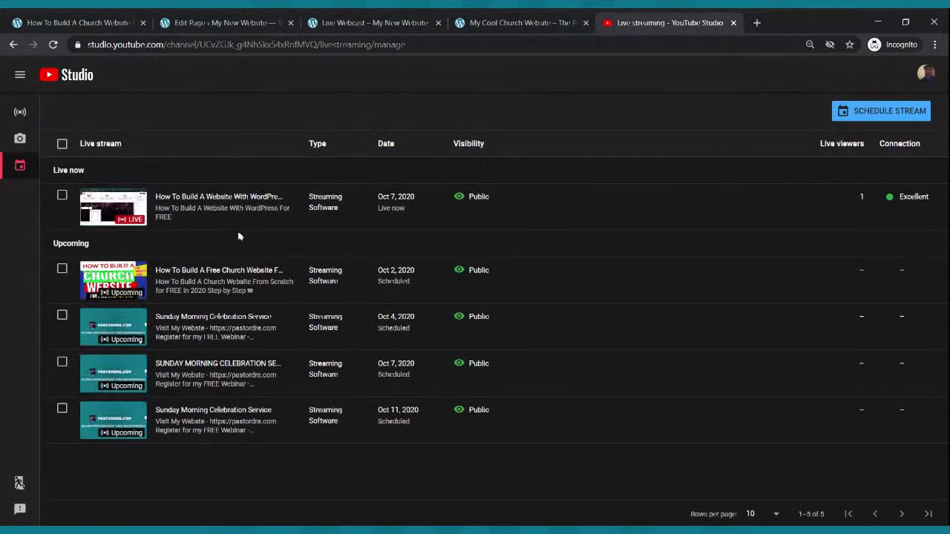
{"action": "left_click", "coordinate": [127, 203]}
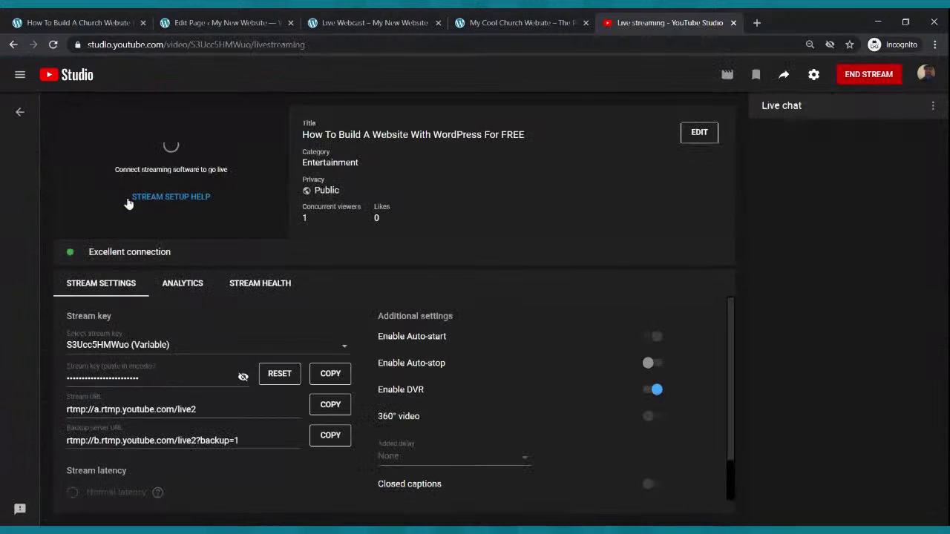
{"action": "left_click", "coordinate": [784, 74]}
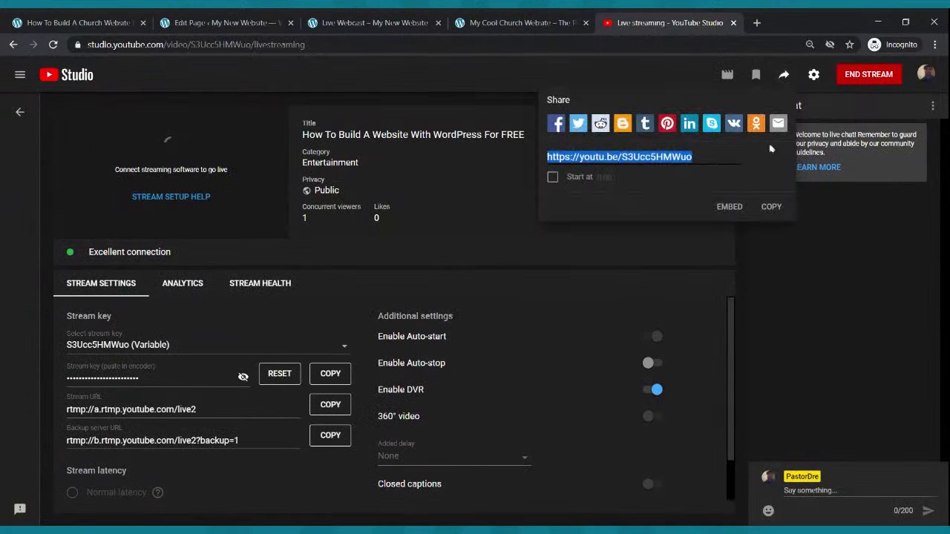
{"action": "left_click", "coordinate": [772, 206]}
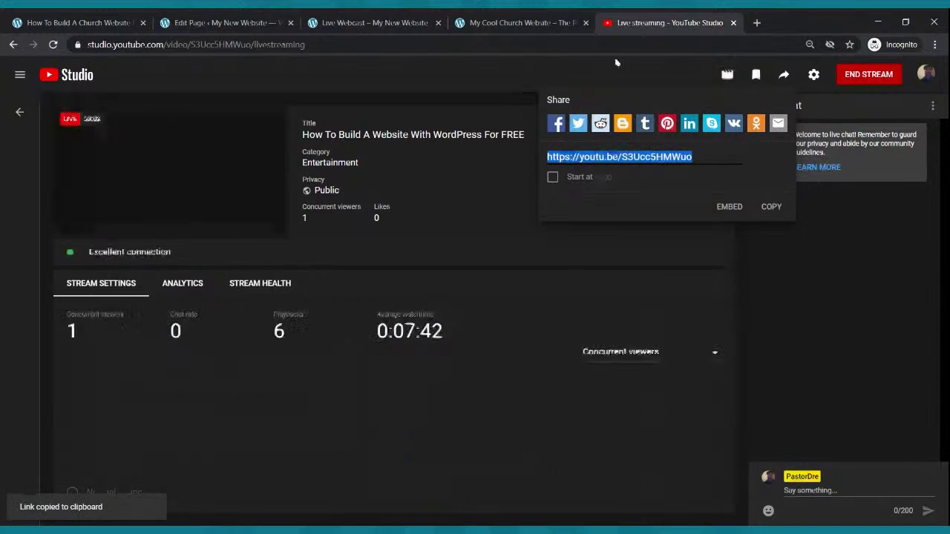
{"action": "left_click", "coordinate": [223, 22]}
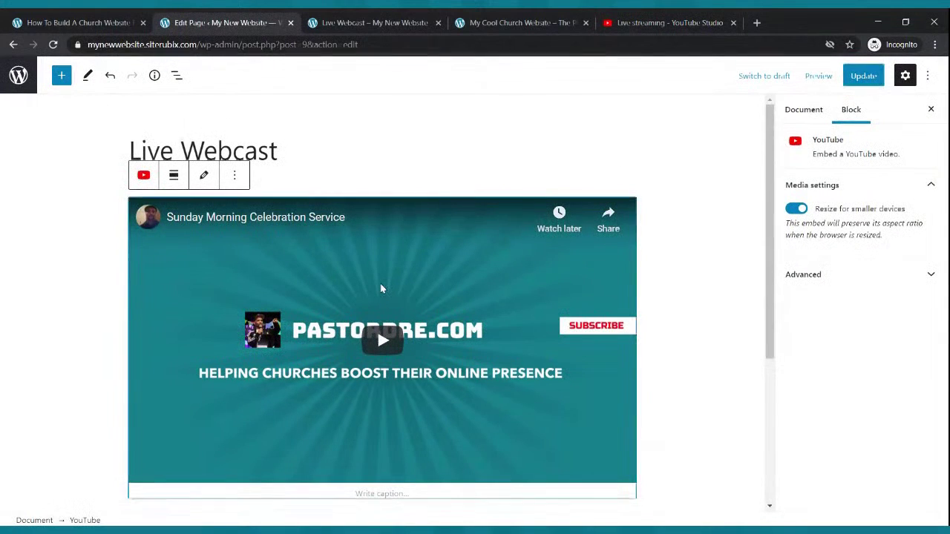
Replace the embed's URL with the copied live stream link and update the page.
{"action": "left_click", "coordinate": [214, 177]}
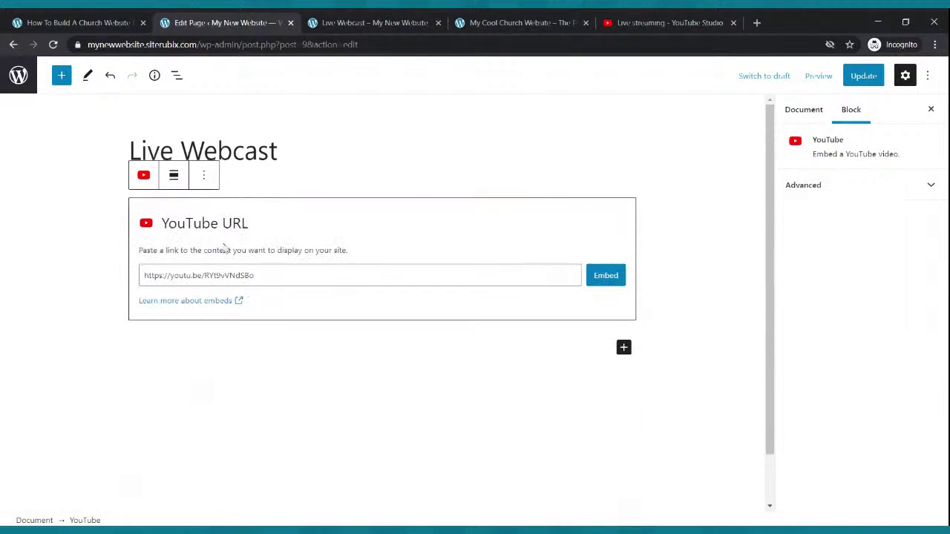
{"action": "triple_click", "coordinate": [244, 272]}
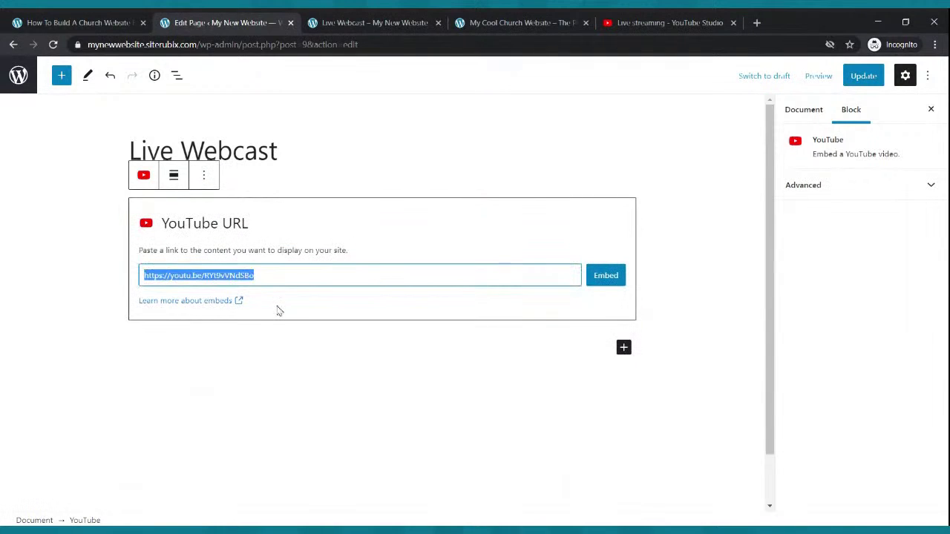
{"action": "key", "text": "ctrl+v"}
{"action": "left_click", "coordinate": [603, 282]}
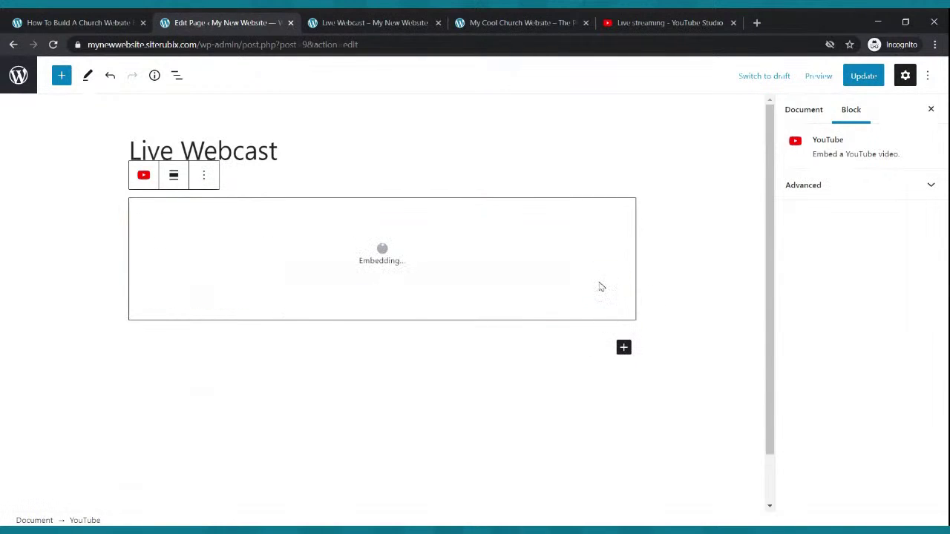
{"action": "left_click", "coordinate": [870, 77]}
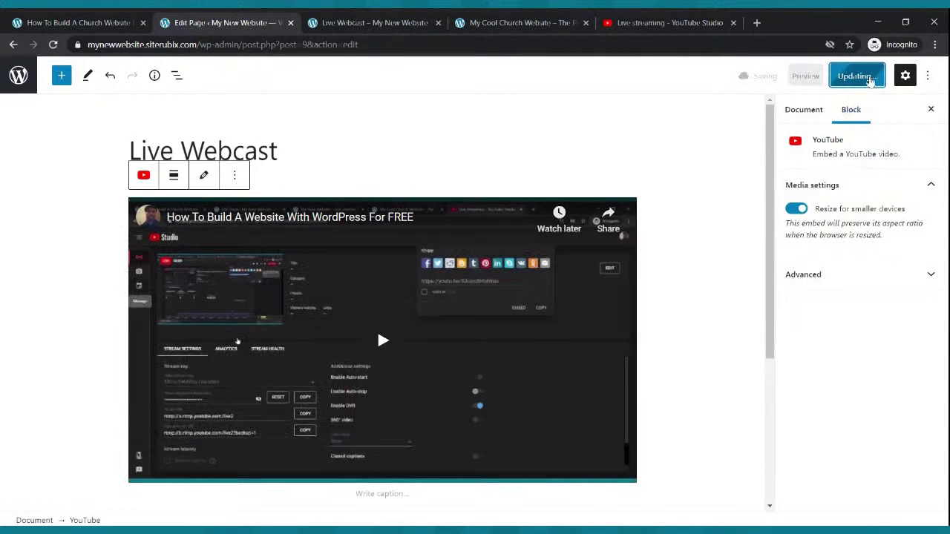
Reload the published Live Webcast page and play, then pause, the embedded live stream.
{"action": "left_click", "coordinate": [423, 23]}
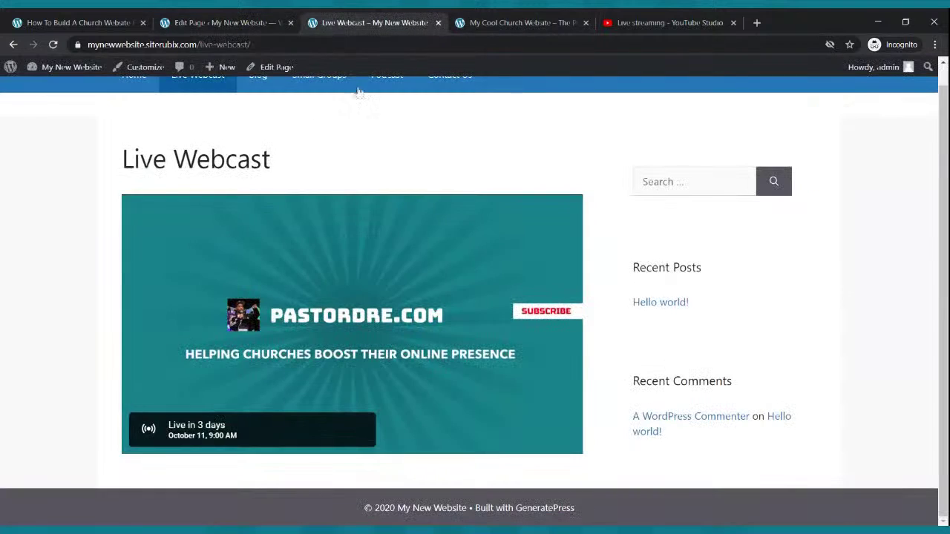
{"action": "left_click", "coordinate": [53, 45]}
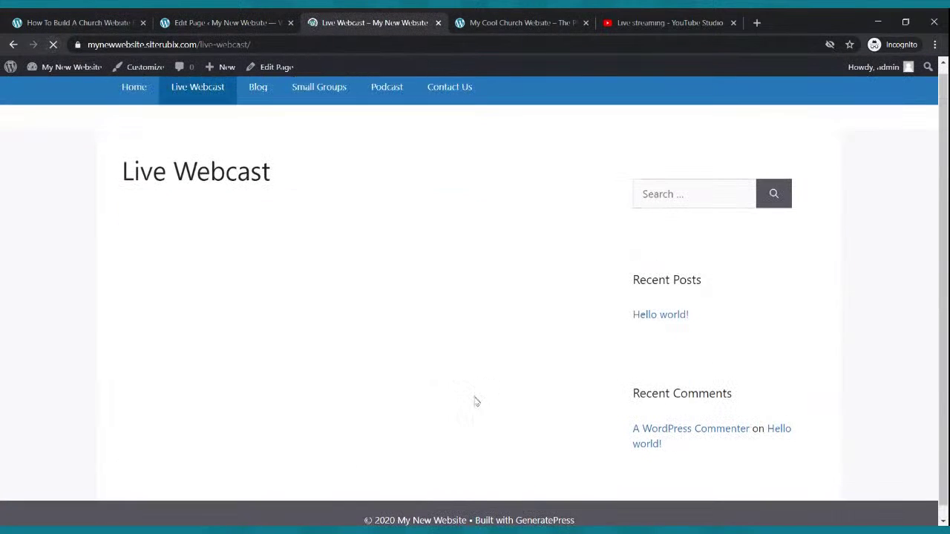
{"action": "left_click", "coordinate": [369, 345]}
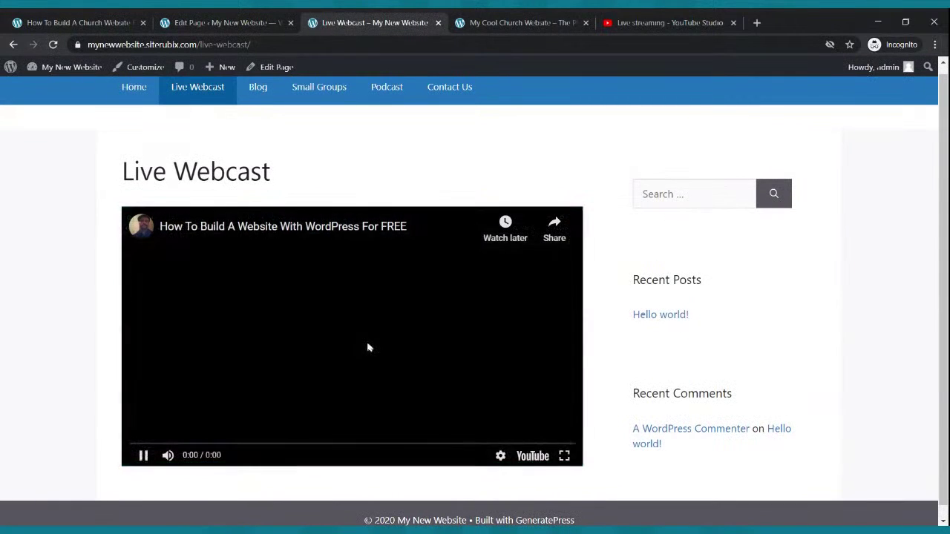
{"action": "left_click", "coordinate": [143, 455]}
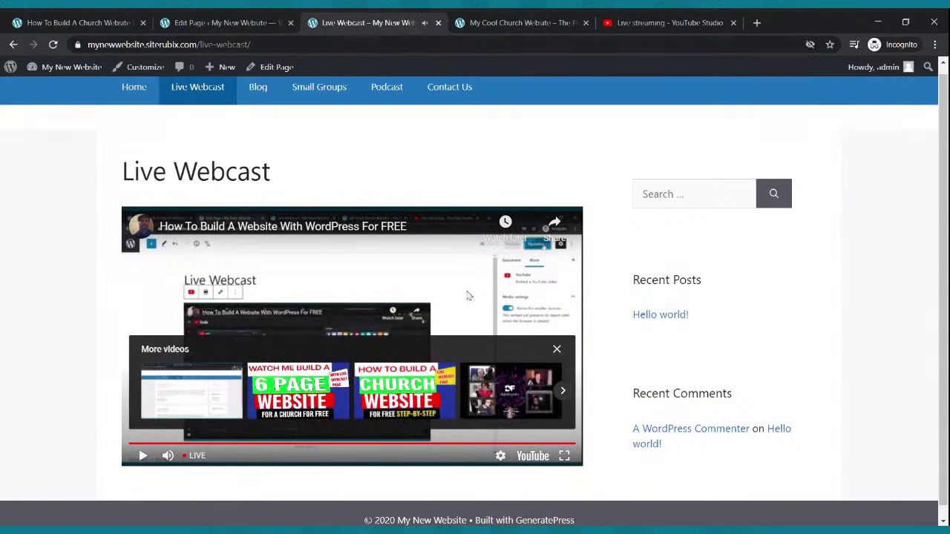
{"action": "scroll", "coordinate": [253, 67], "scroll_direction": "up", "scroll_amount": 1}
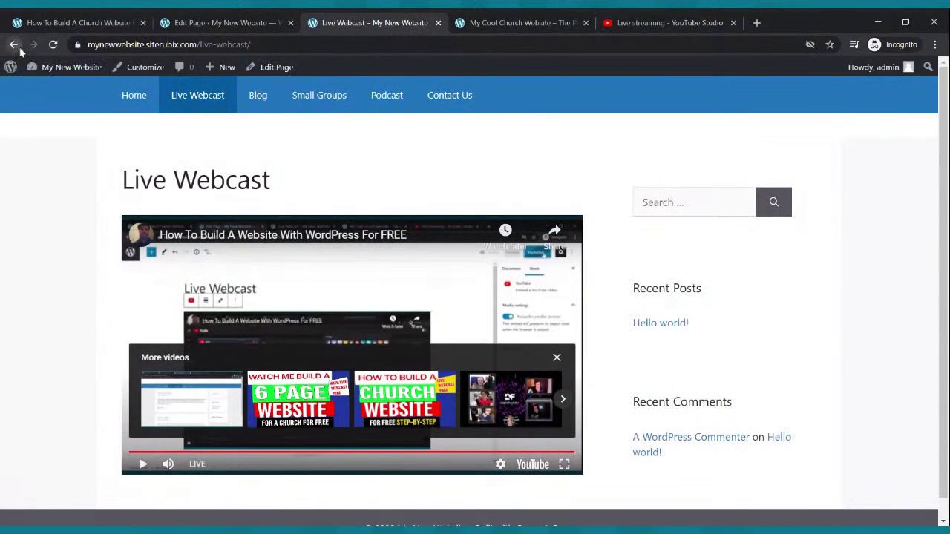
{"action": "left_click", "coordinate": [14, 45]}
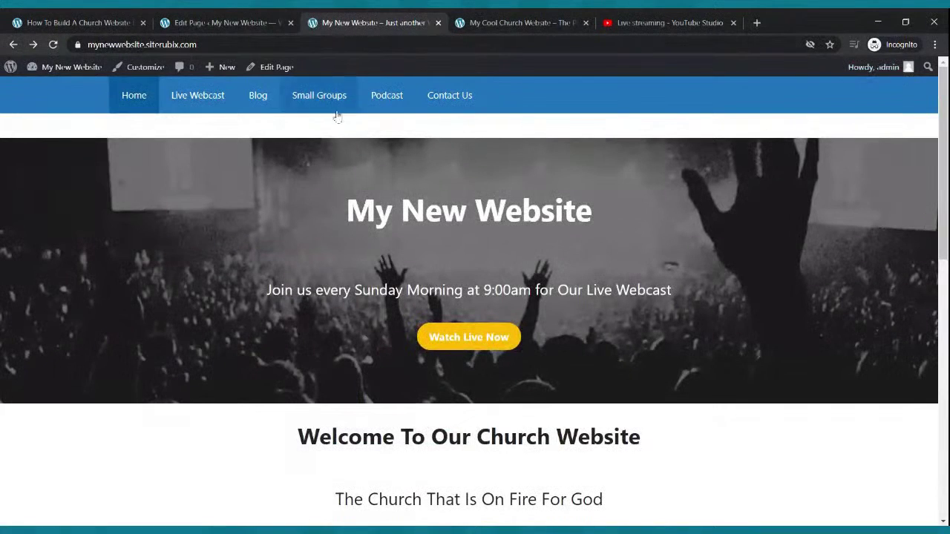
Copy the Oct 11 Sunday Morning Celebration Service share link in YouTube Studio for the WordPress embed.
{"action": "left_click", "coordinate": [698, 23]}
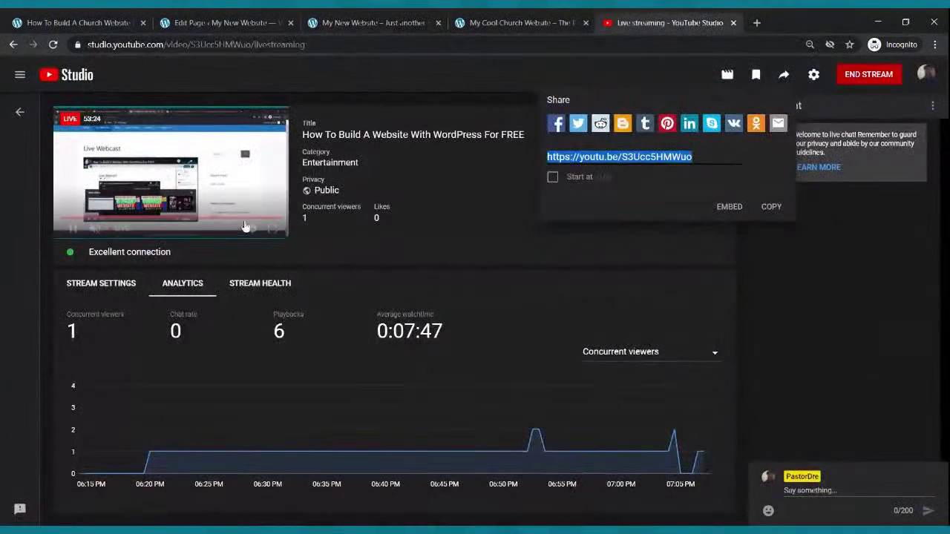
{"action": "left_click", "coordinate": [13, 44]}
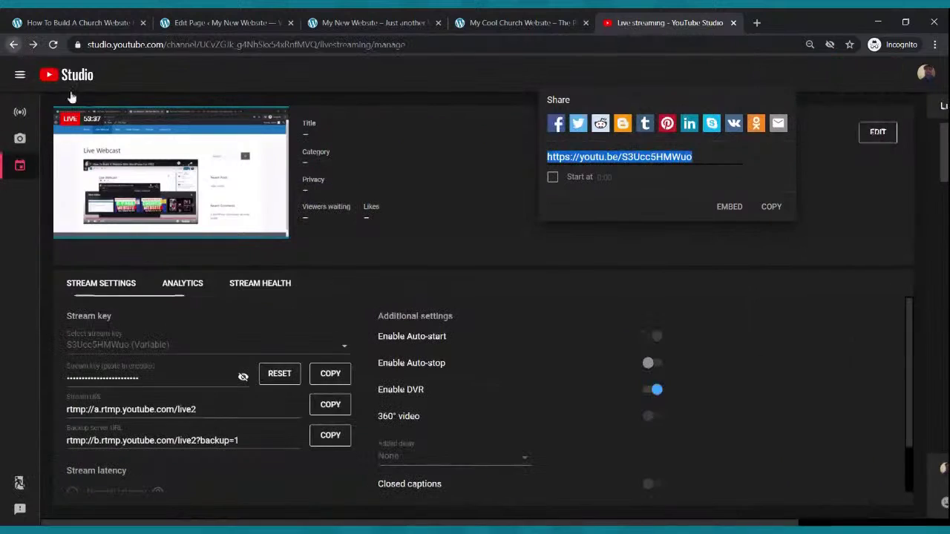
{"action": "left_click", "coordinate": [24, 163]}
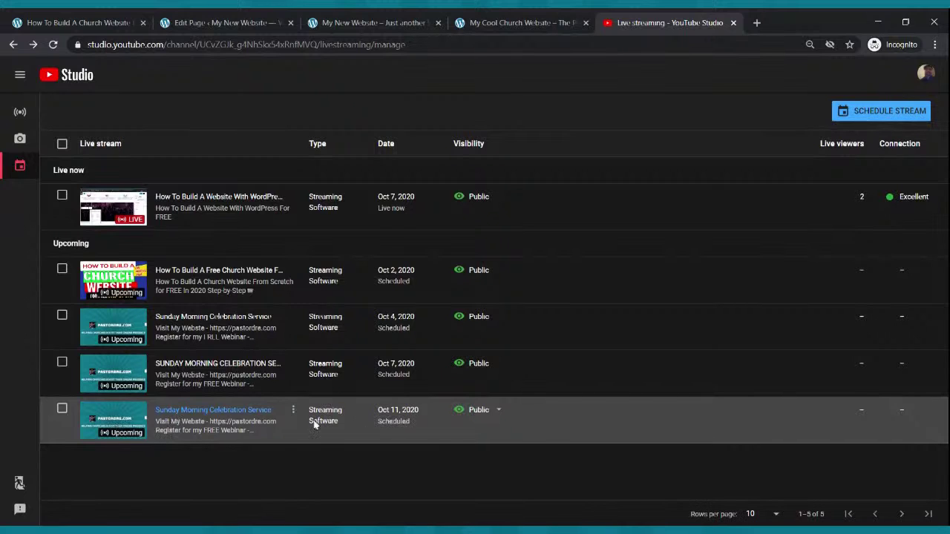
{"action": "left_click", "coordinate": [127, 414]}
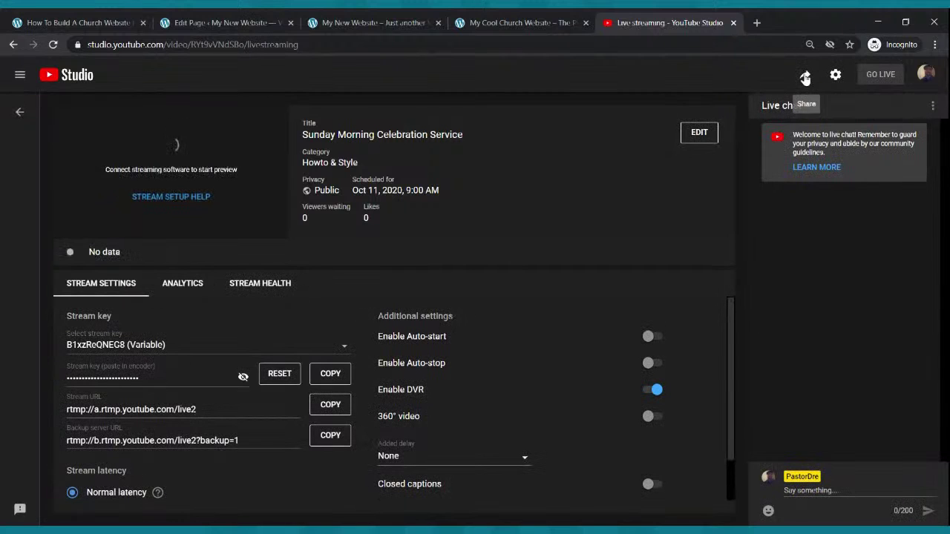
{"action": "left_click", "coordinate": [805, 78]}
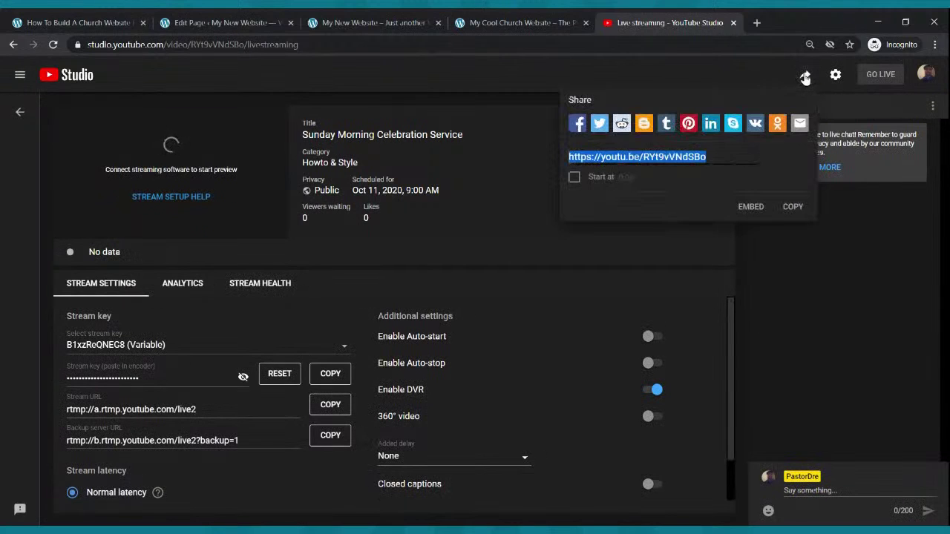
{"action": "left_click", "coordinate": [791, 209]}
{"action": "left_click", "coordinate": [273, 18]}
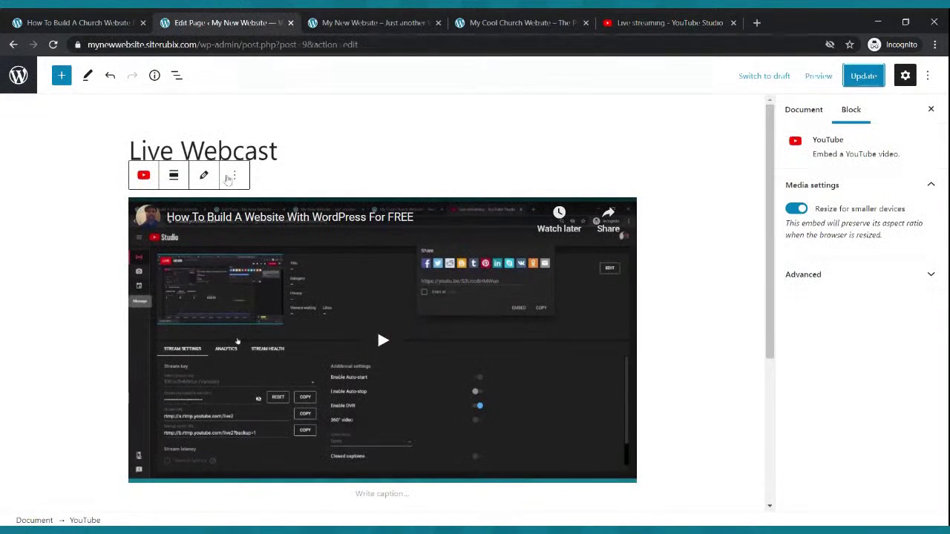
{"action": "left_click", "coordinate": [204, 176]}
Replace the embed URL with the Sunday Morning link, embed it, and update the page.
{"action": "left_click_drag", "start_coordinate": [299, 273], "coordinate": [135, 264]}
{"action": "key", "text": "ctrl+v"}
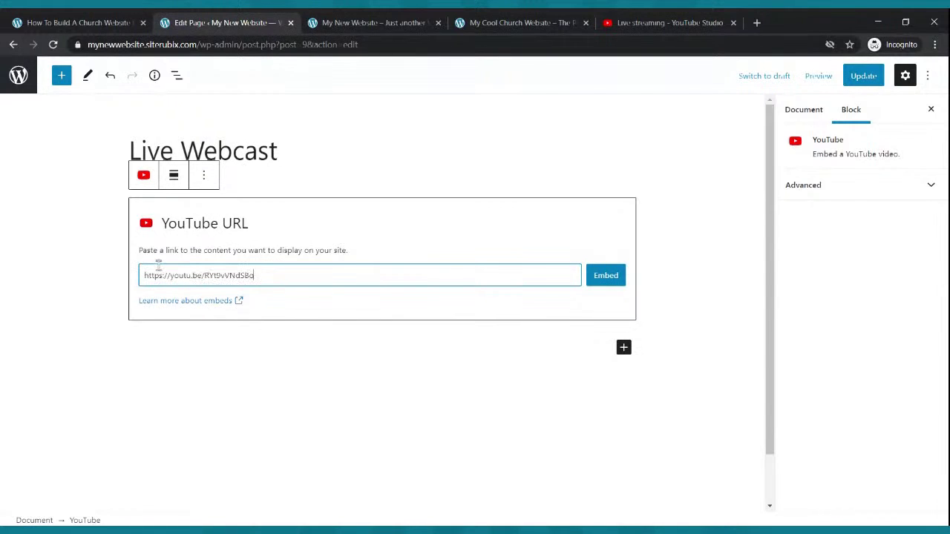
{"action": "left_click", "coordinate": [606, 280]}
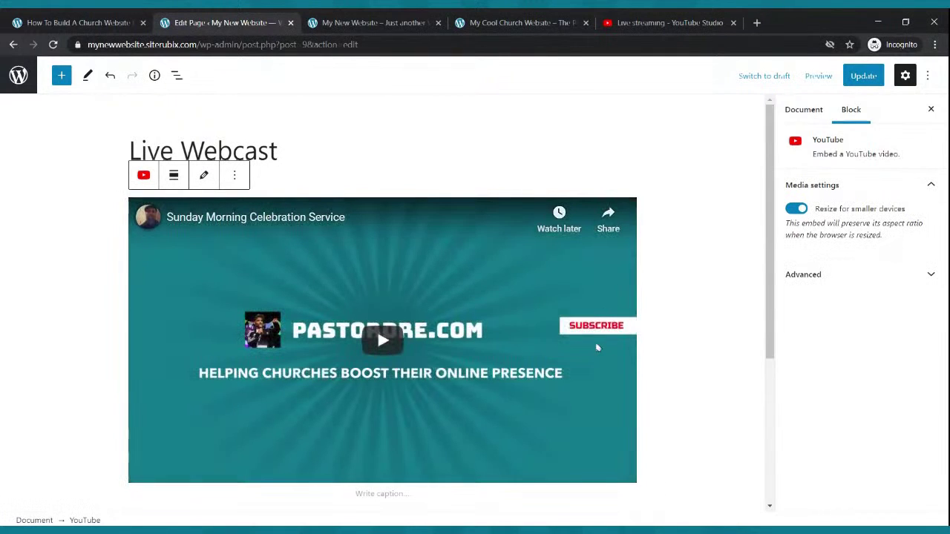
{"action": "left_click", "coordinate": [864, 76]}
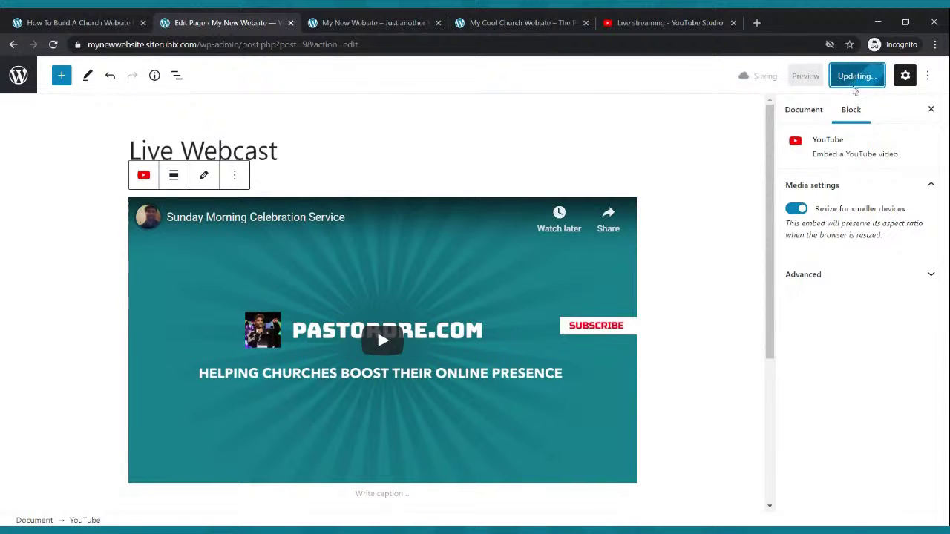
Reload the live Live Webcast page to check the video, then return to the editor.
{"action": "left_click", "coordinate": [375, 22]}
{"action": "key", "text": "F5"}
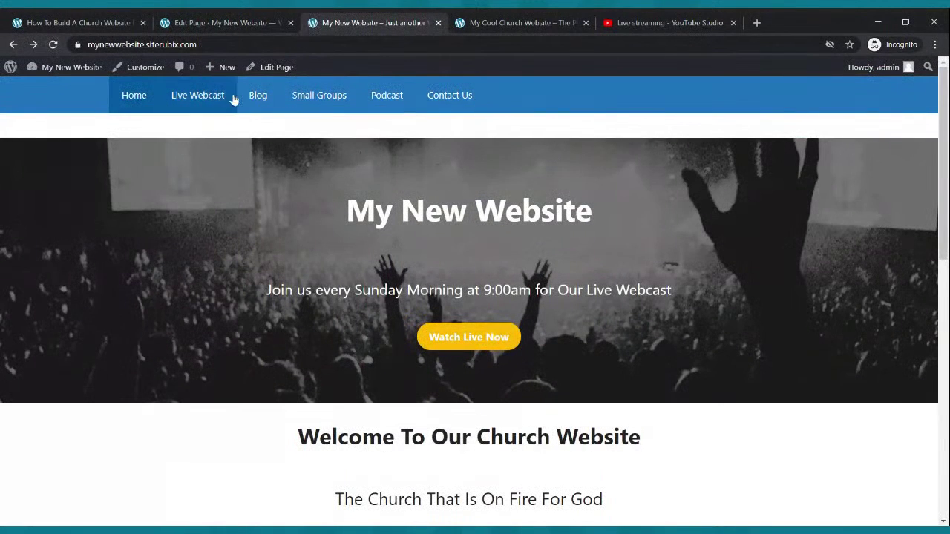
{"action": "scroll", "coordinate": [394, 181], "scroll_direction": "down", "scroll_amount": 1}
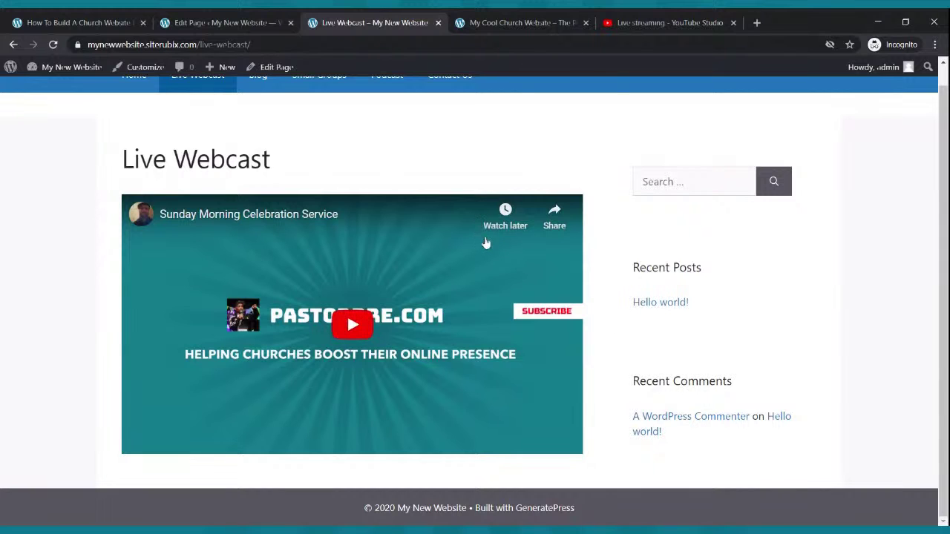
{"action": "left_click", "coordinate": [219, 23]}
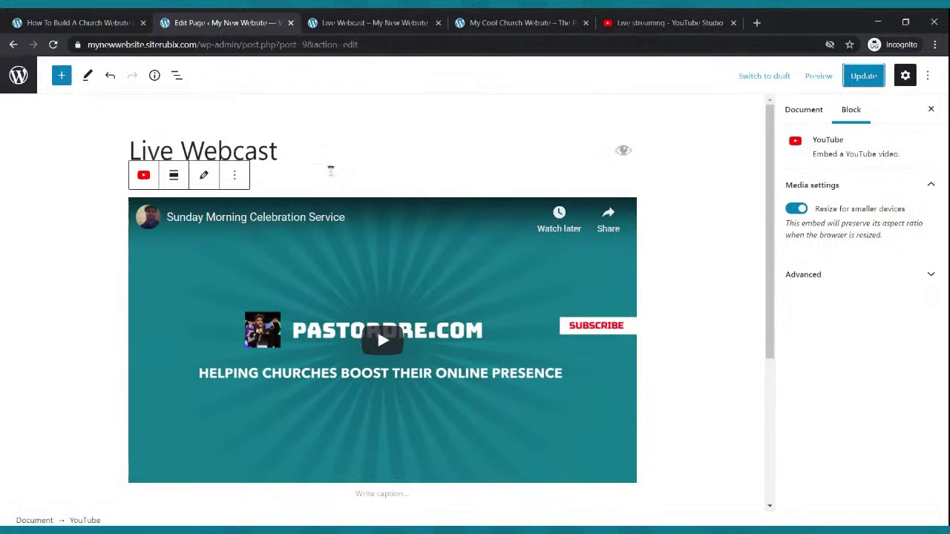
Show the page's document settings and expand the Sidebar Layout dropdown.
{"action": "left_click", "coordinate": [455, 160]}
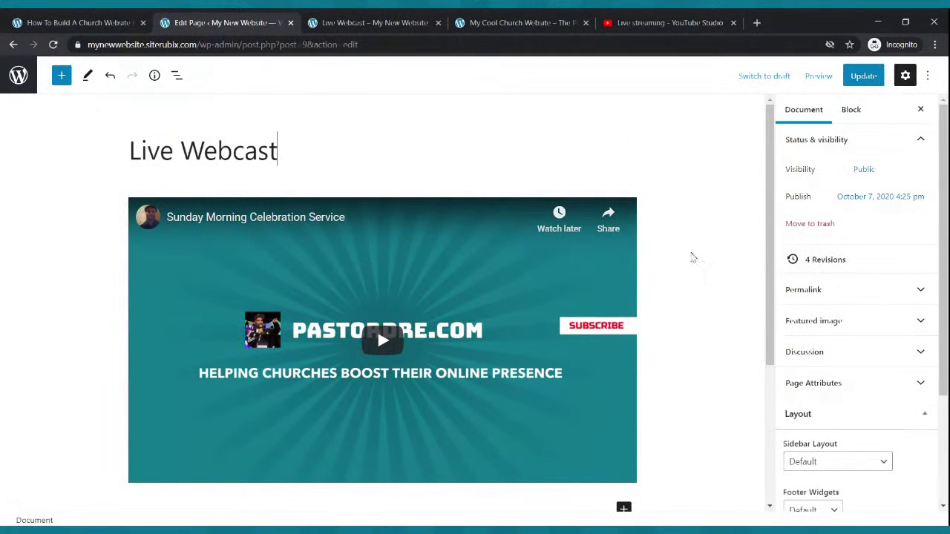
{"action": "scroll", "coordinate": [841, 335], "scroll_direction": "down", "scroll_amount": 2}
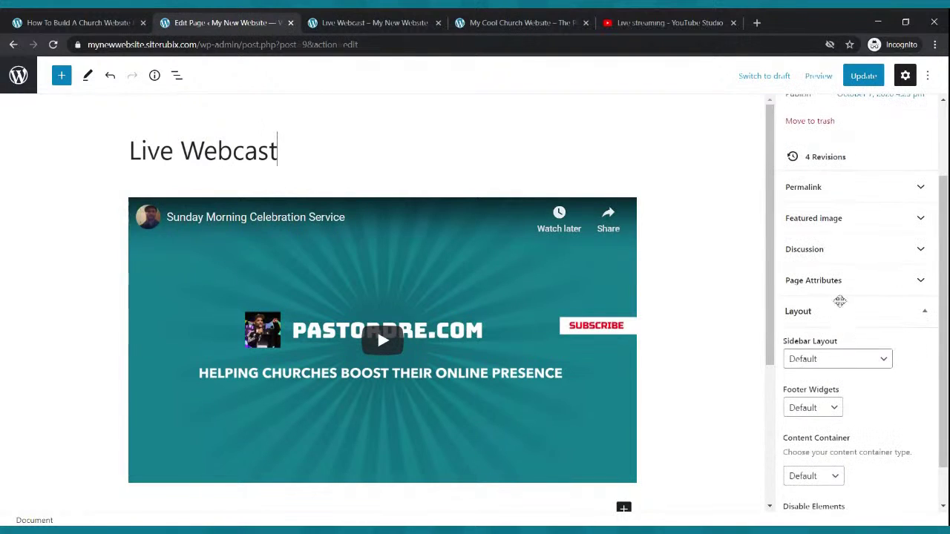
{"action": "left_click", "coordinate": [848, 361]}
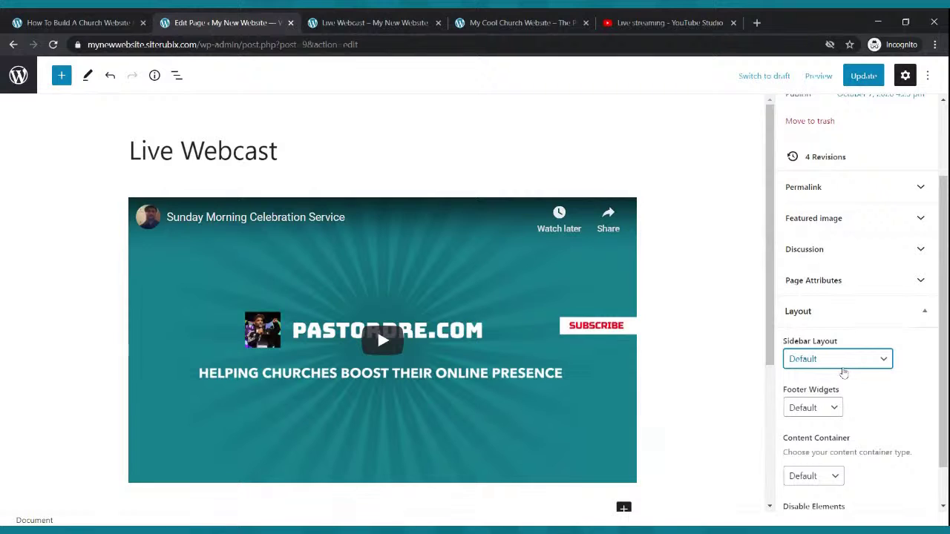
Set Sidebar Layout to No Sidebars, update, and verify the full-width video on the live page.
{"action": "left_click", "coordinate": [832, 382]}
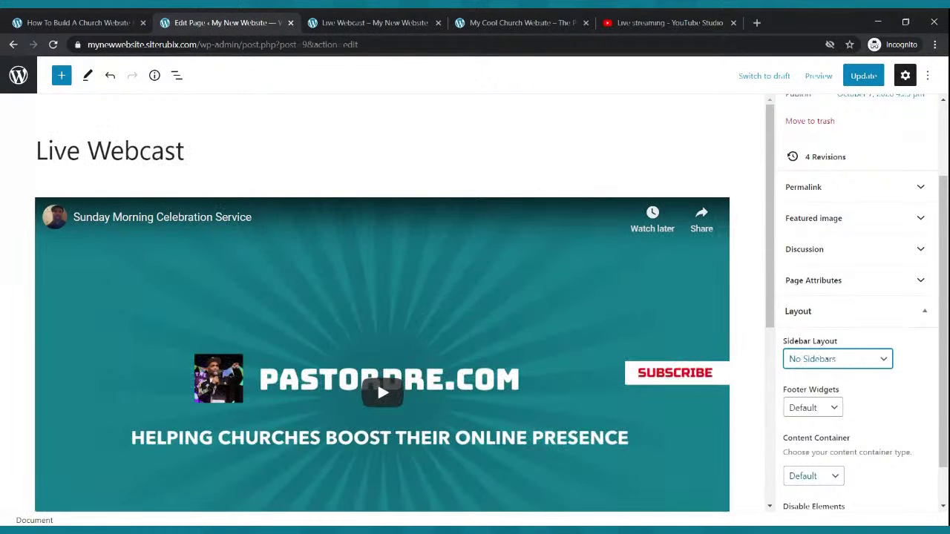
{"action": "left_click", "coordinate": [865, 77]}
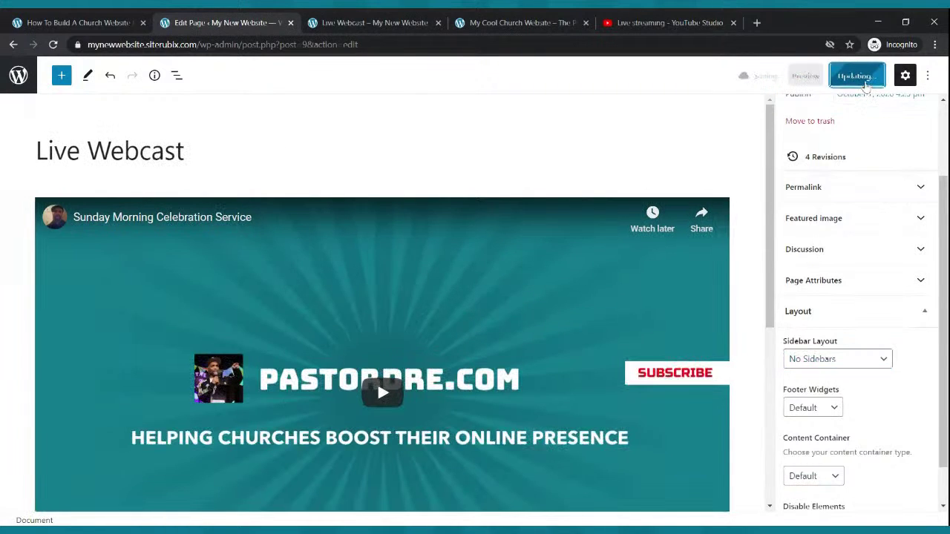
{"action": "left_click", "coordinate": [375, 22]}
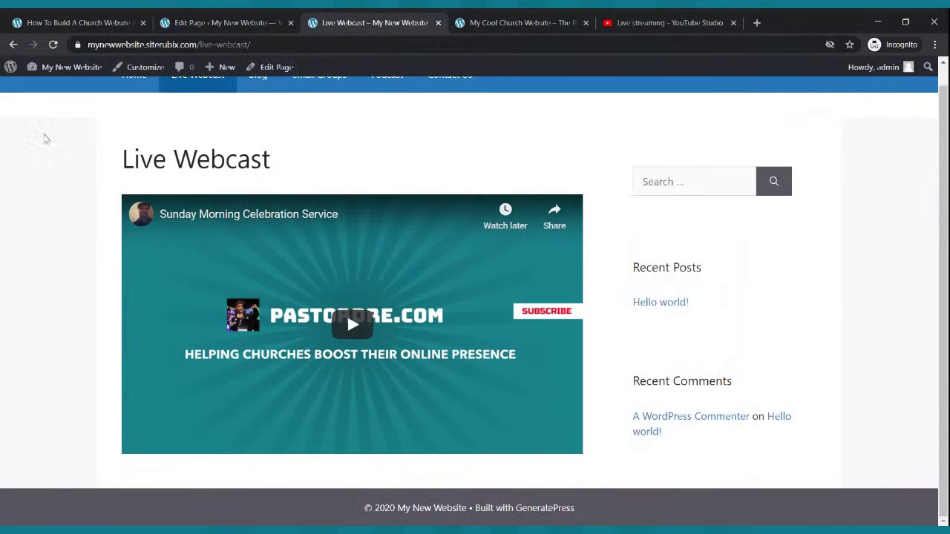
{"action": "left_click", "coordinate": [53, 45]}
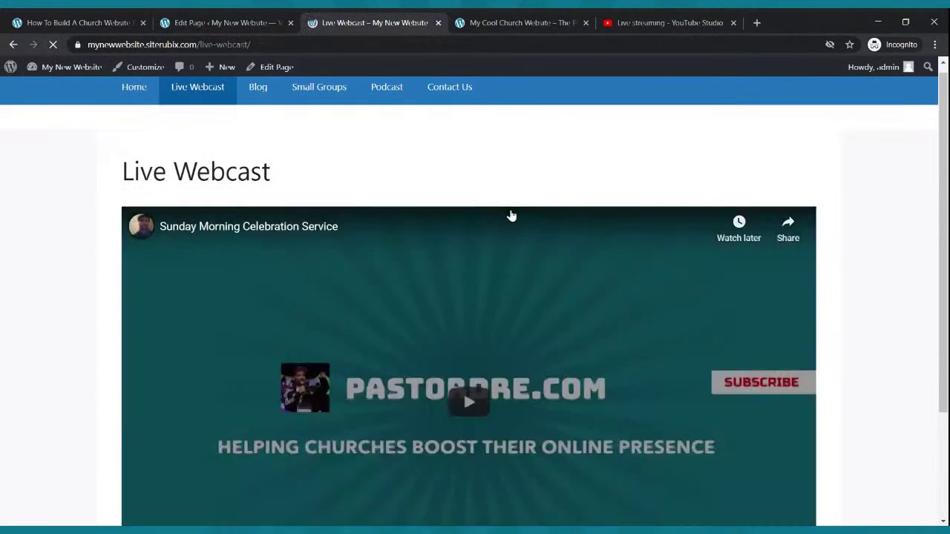
{"action": "scroll", "coordinate": [507, 147], "scroll_direction": "down", "scroll_amount": 2}
{"action": "scroll", "coordinate": [507, 144], "scroll_direction": "up", "scroll_amount": 2}
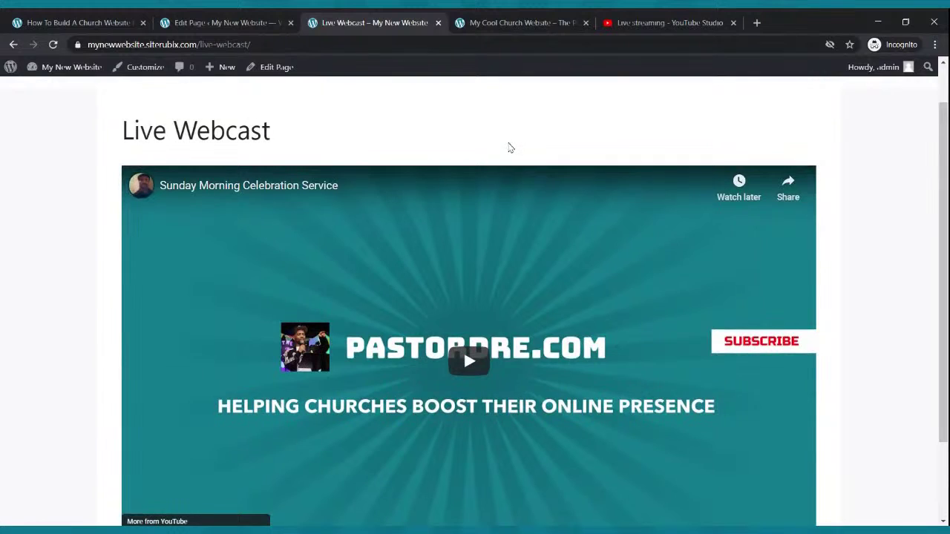
{"action": "scroll", "coordinate": [513, 152], "scroll_direction": "down", "scroll_amount": 2}
{"action": "scroll", "coordinate": [541, 198], "scroll_direction": "up", "scroll_amount": 2}
{"action": "scroll", "coordinate": [758, 221], "scroll_direction": "down", "scroll_amount": 2}
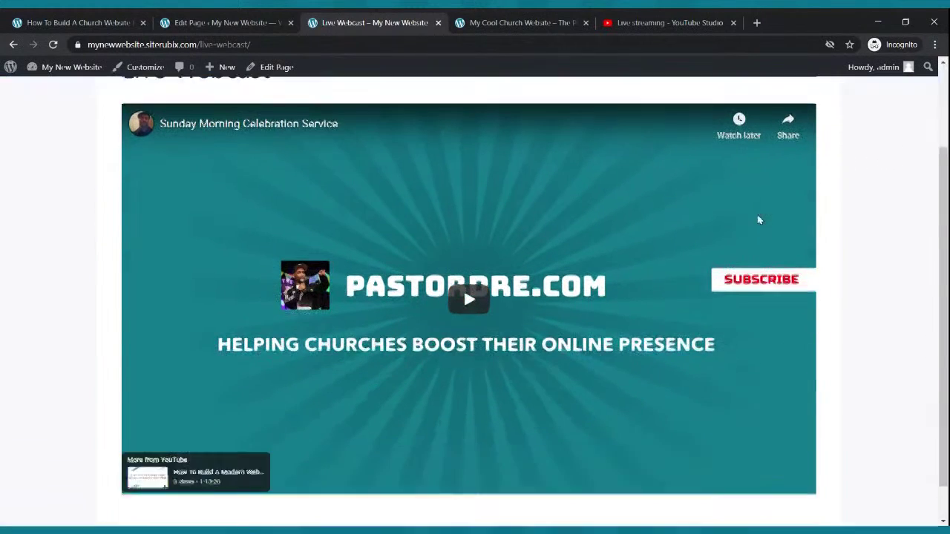
{"action": "scroll", "coordinate": [700, 259], "scroll_direction": "up", "scroll_amount": 2}
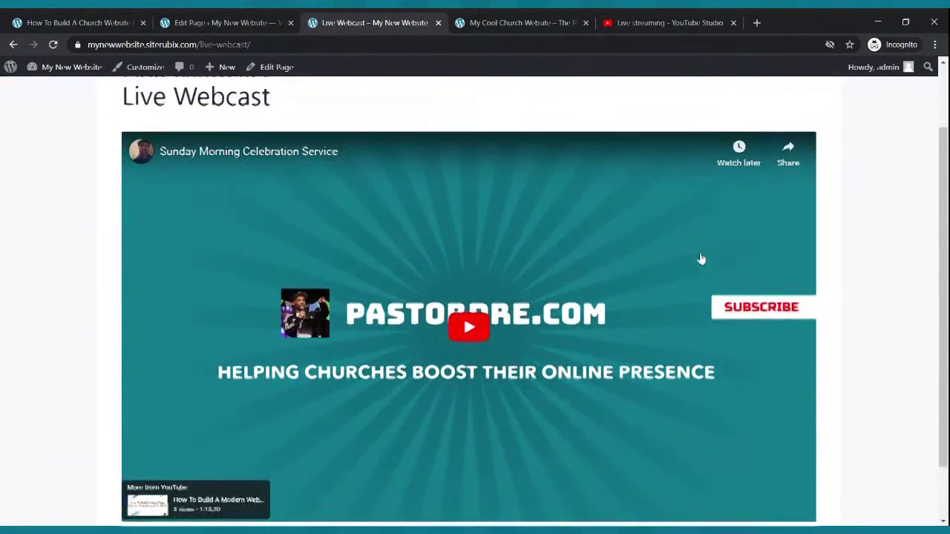
{"action": "left_click", "coordinate": [244, 19]}
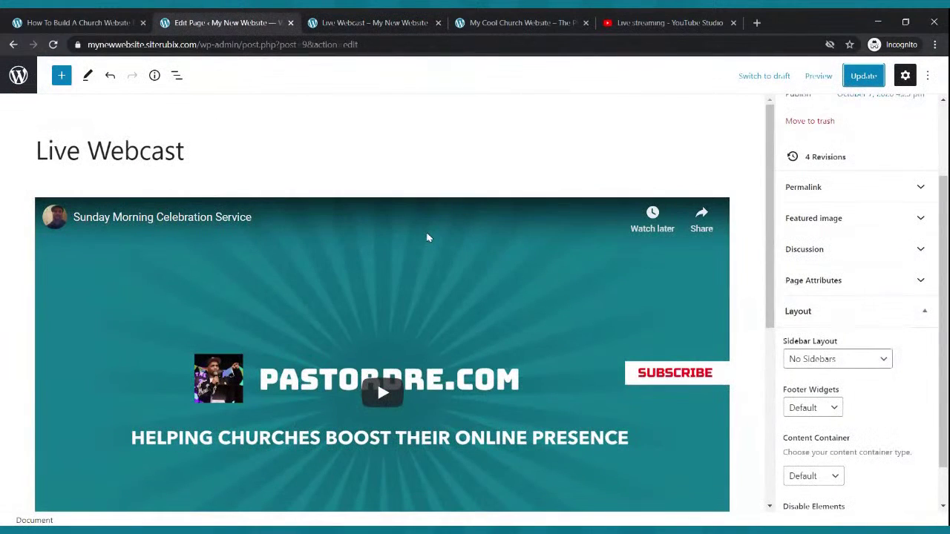
Insert a Columns block below the video with a 33/33/33 layout.
{"action": "left_click", "coordinate": [63, 77]}
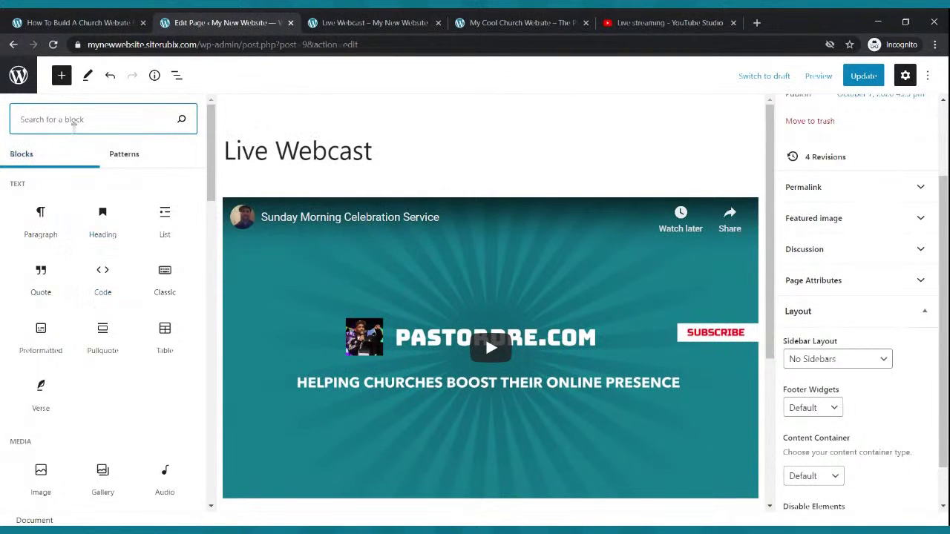
{"action": "type", "text": "col"}
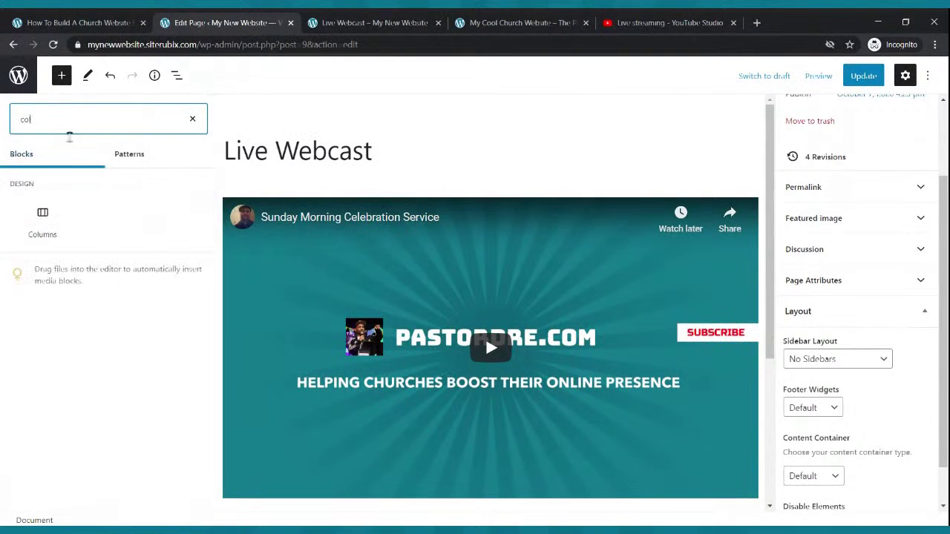
{"action": "left_click", "coordinate": [58, 217]}
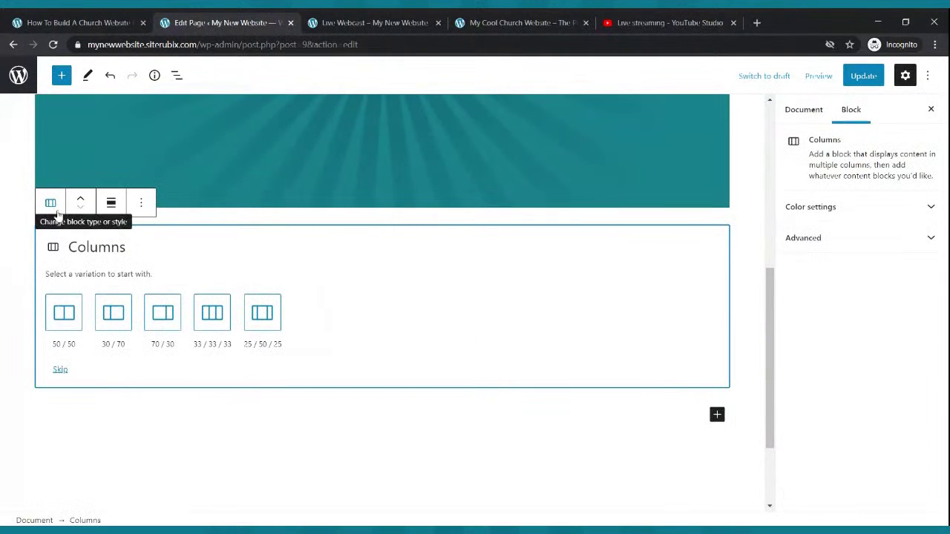
{"action": "left_click", "coordinate": [210, 311]}
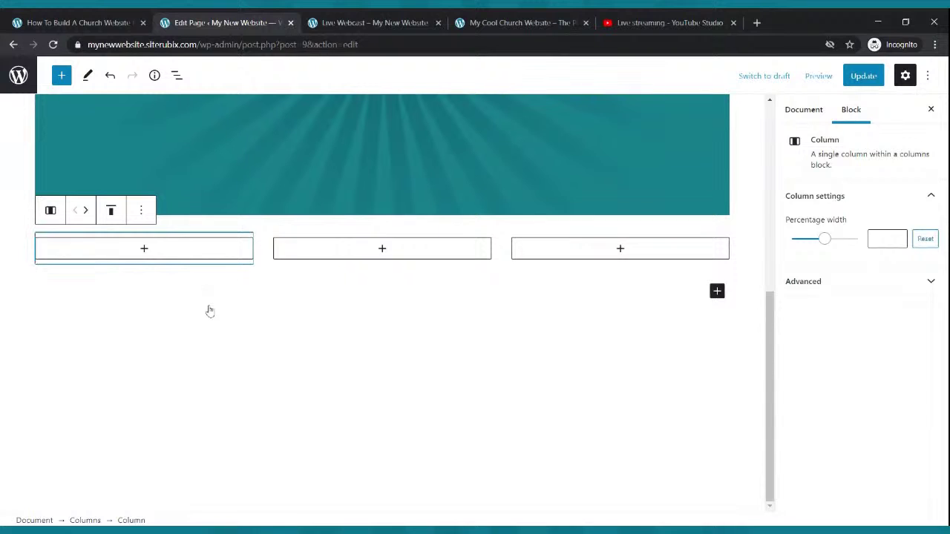
Embed the Sunday Morning Celebration Service YouTube video in the middle column.
{"action": "left_click", "coordinate": [381, 249]}
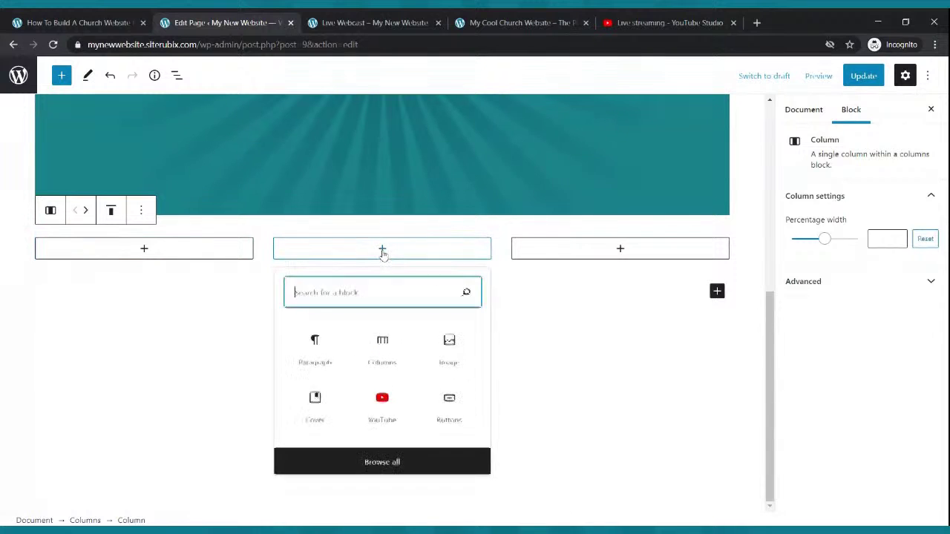
{"action": "left_click", "coordinate": [399, 397]}
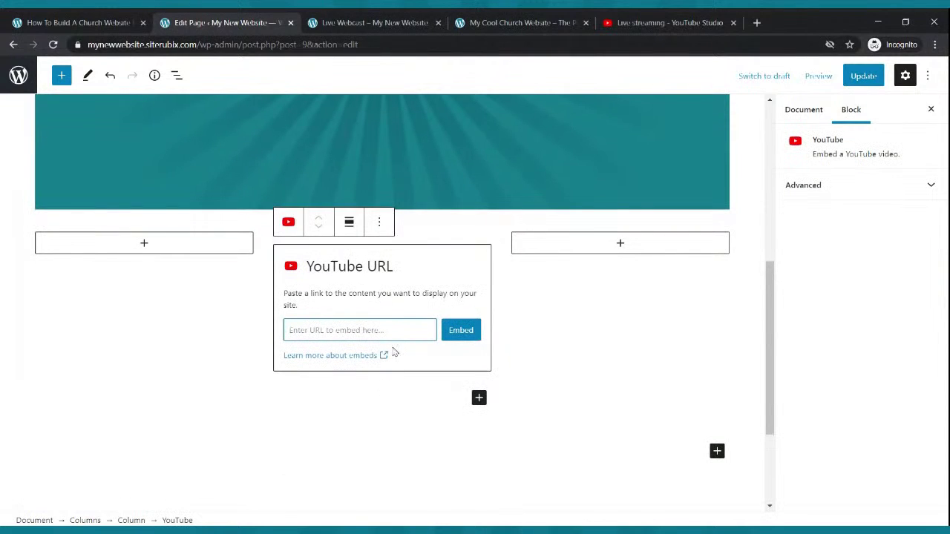
{"action": "type", "text": "https://youtu.be/RYt9vVNd5Bo"}
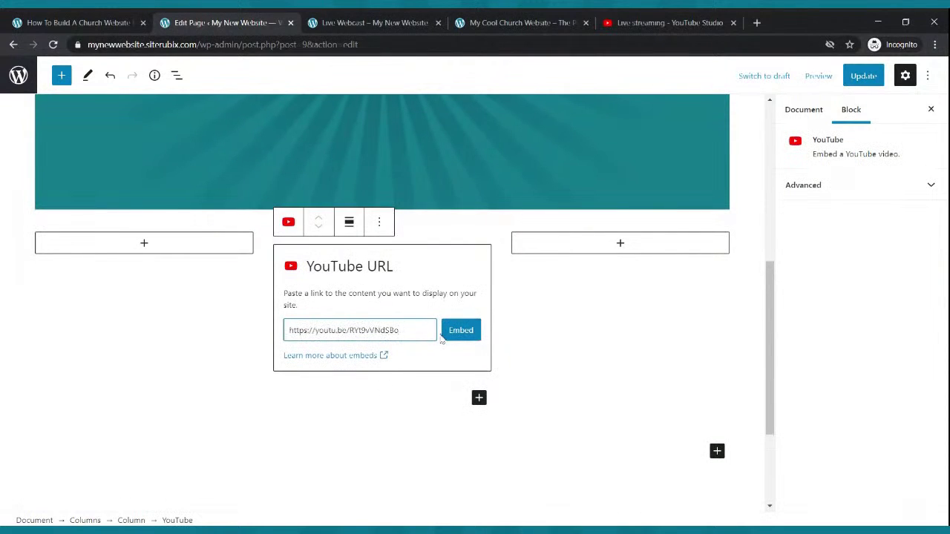
{"action": "left_click", "coordinate": [450, 334]}
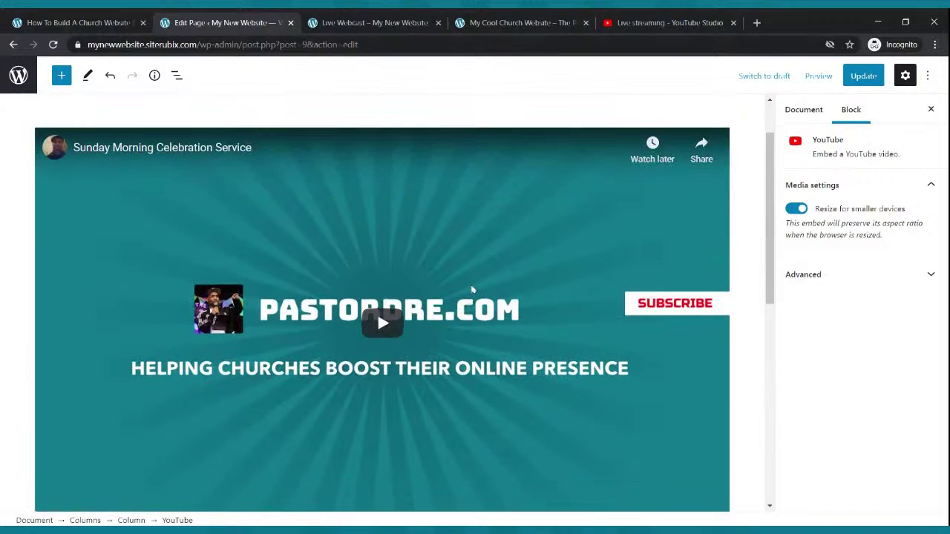
{"action": "left_click", "coordinate": [171, 109]}
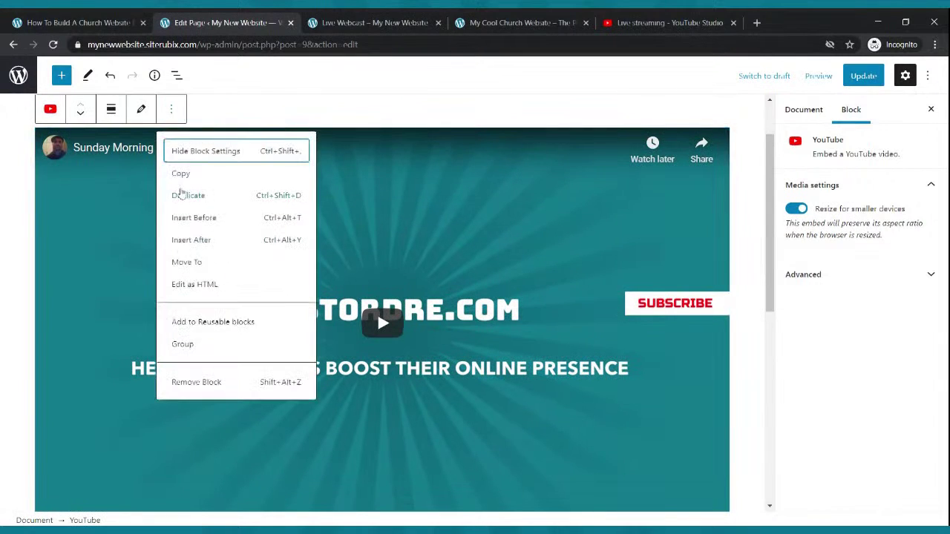
Remove the original full-width video block and narrow the left column to about 24%.
{"action": "left_click", "coordinate": [198, 382]}
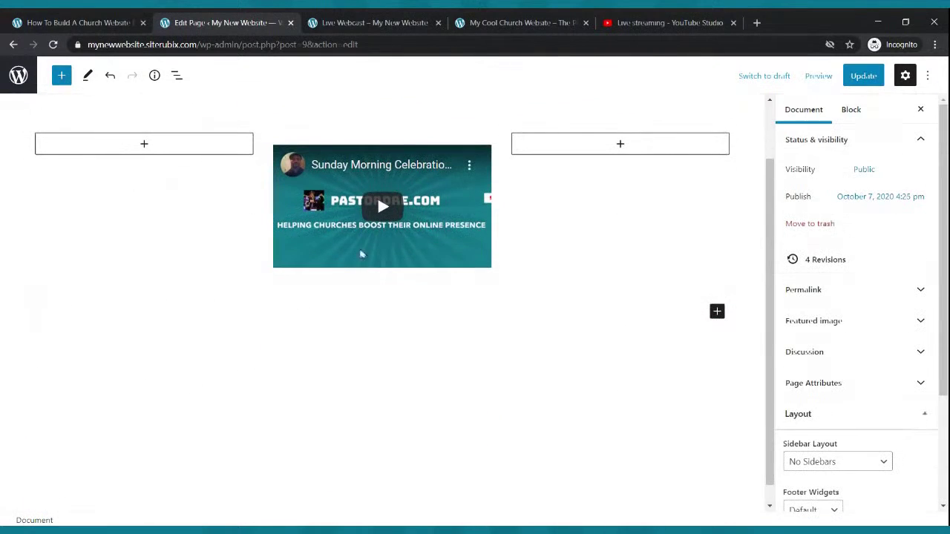
{"action": "left_click", "coordinate": [216, 148]}
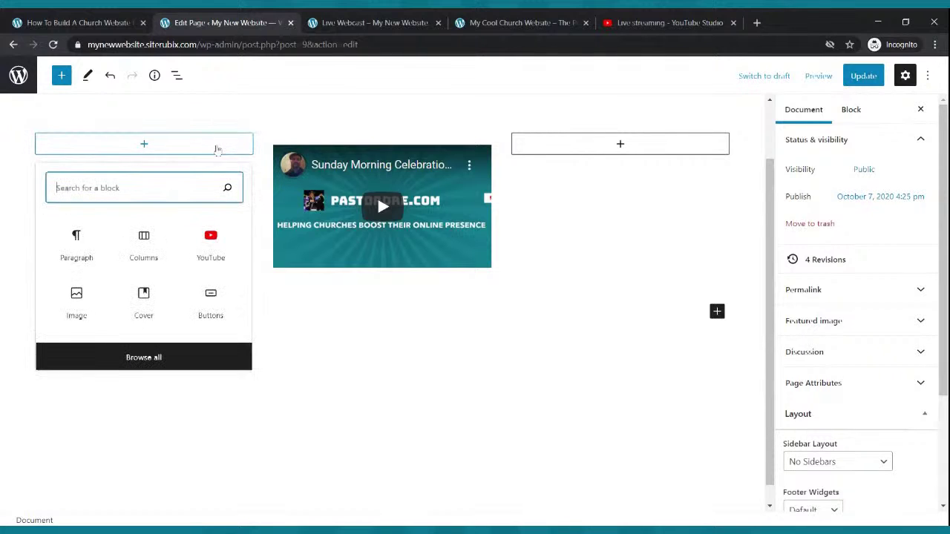
{"action": "left_click", "coordinate": [254, 205]}
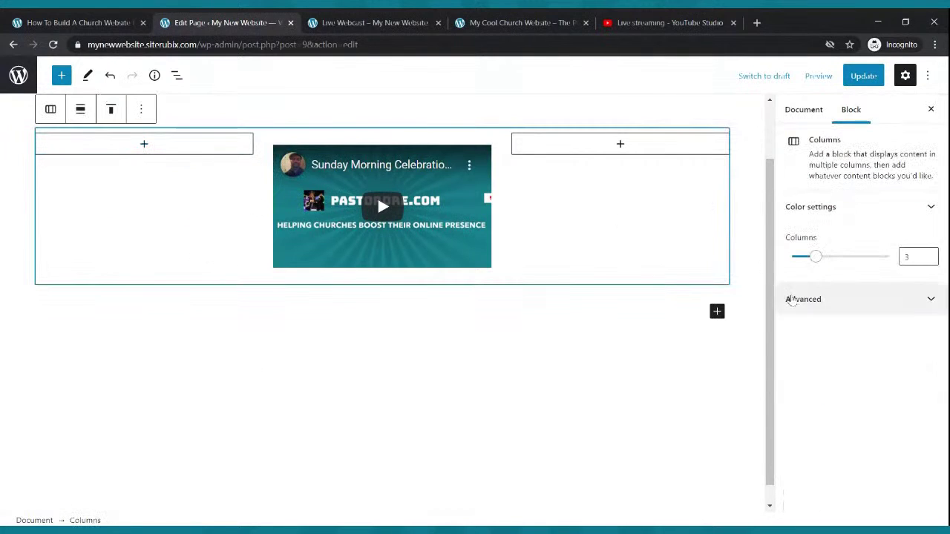
{"action": "left_click", "coordinate": [185, 219]}
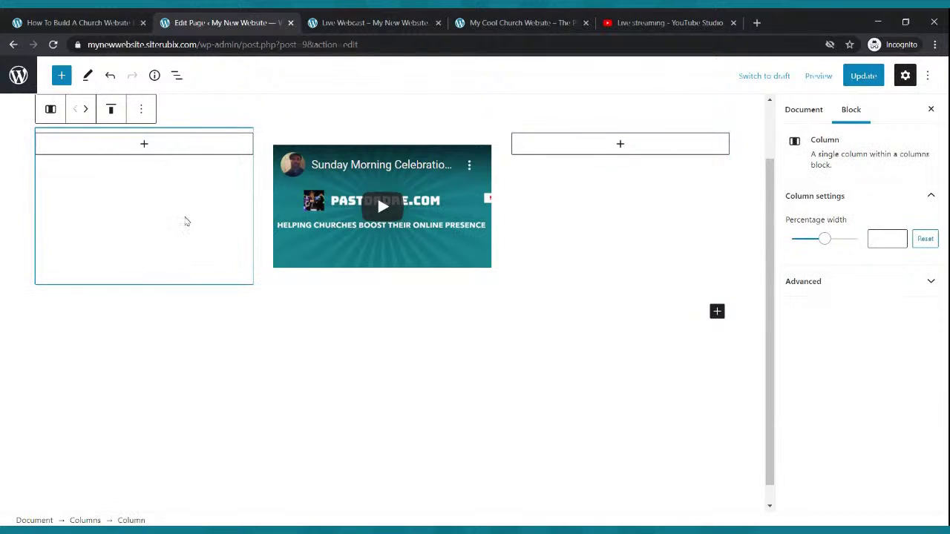
{"action": "left_click_drag", "start_coordinate": [825, 241], "coordinate": [811, 242]}
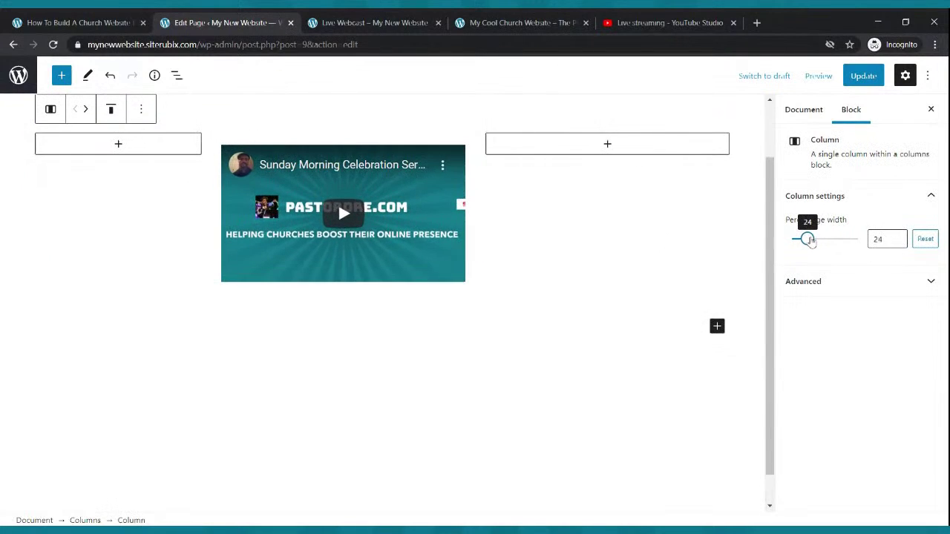
Narrow the right column, reduce the left column to about 16%, and update the page.
{"action": "left_click", "coordinate": [657, 158]}
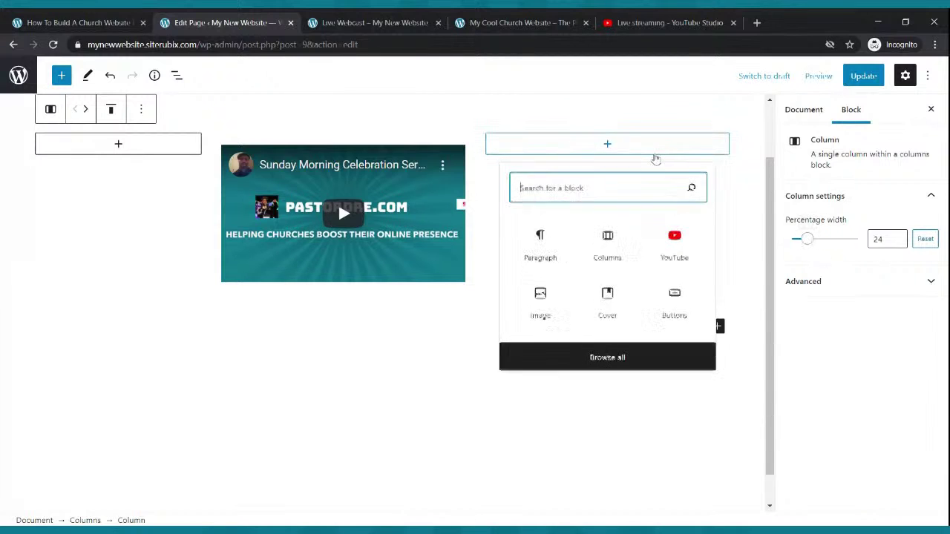
{"action": "left_click", "coordinate": [739, 195]}
{"action": "left_click", "coordinate": [720, 191]}
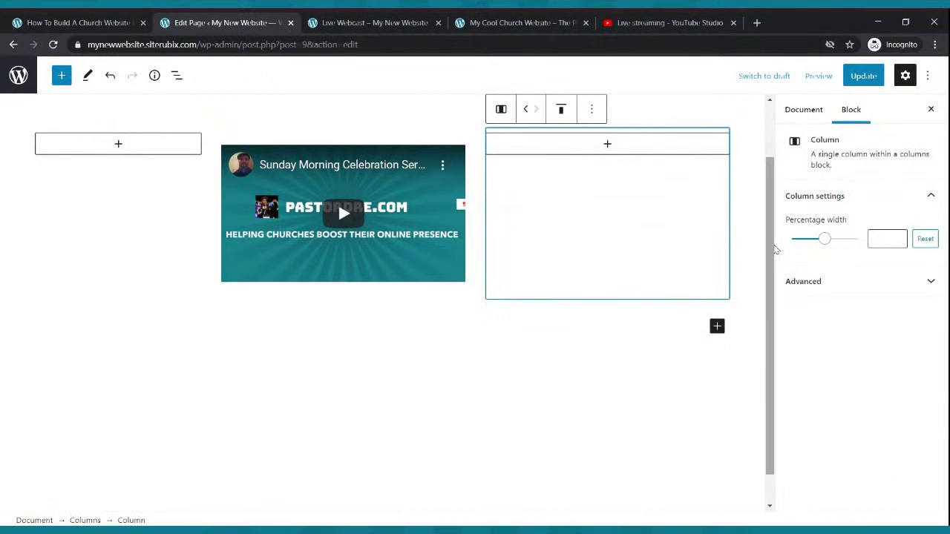
{"action": "left_click_drag", "start_coordinate": [824, 245], "coordinate": [801, 246]}
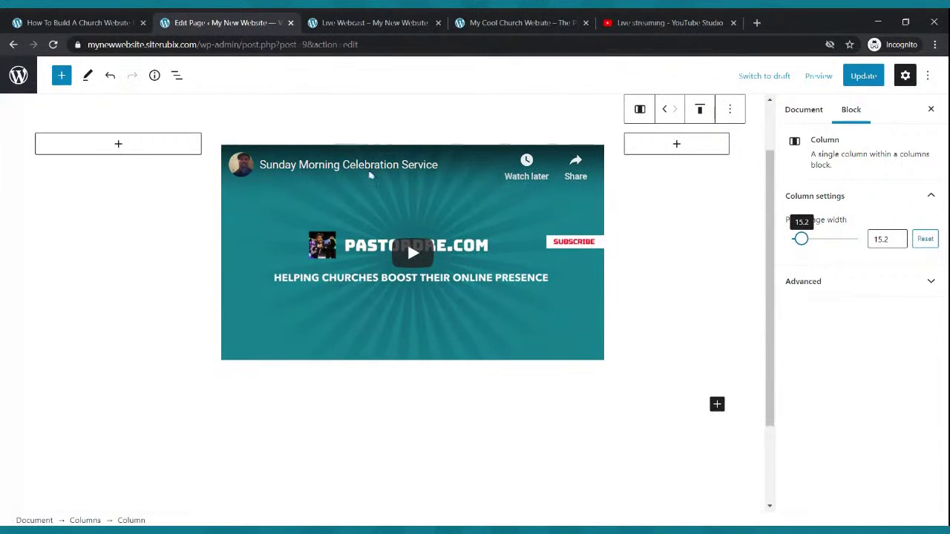
{"action": "left_click", "coordinate": [184, 191]}
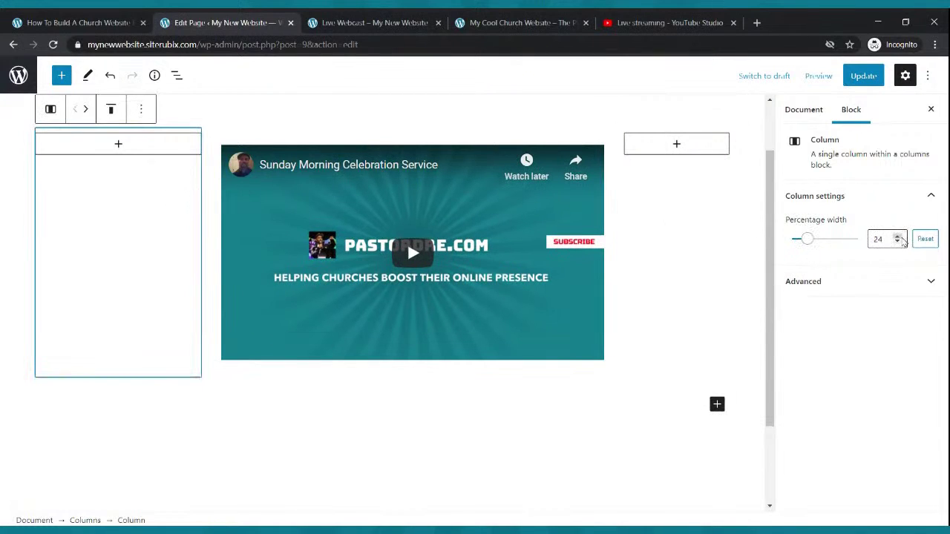
{"action": "left_click_drag", "start_coordinate": [806, 243], "coordinate": [807, 245]}
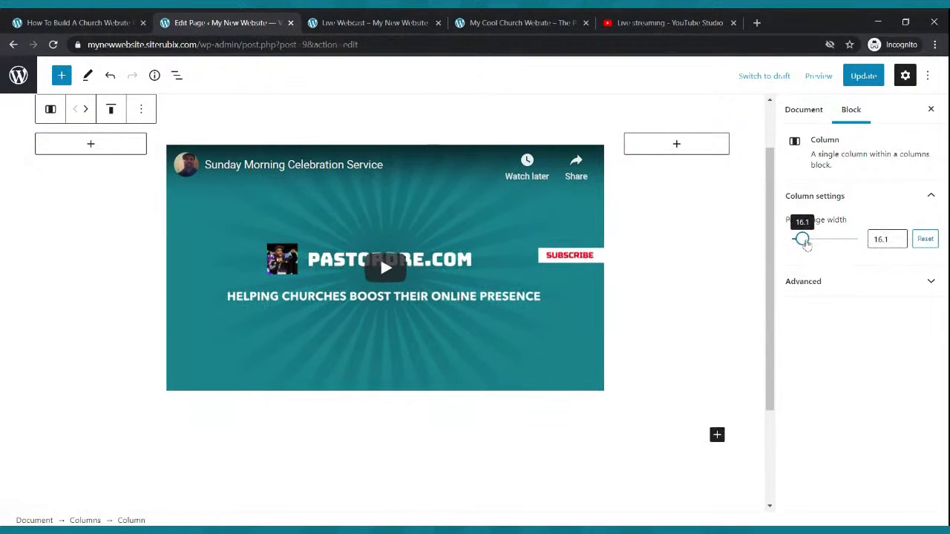
{"action": "left_click", "coordinate": [865, 75]}
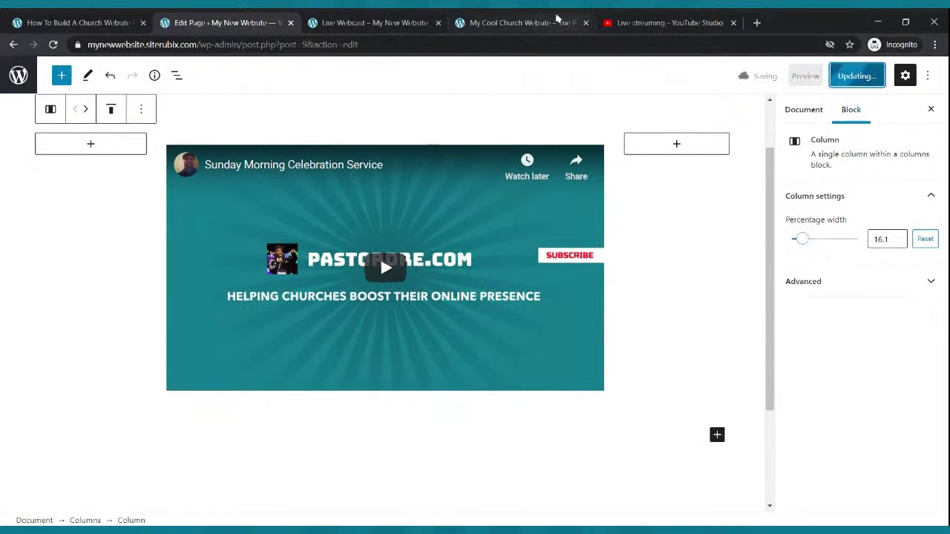
Reload the live Live Webcast page to check the new column layout, then return to editing.
{"action": "left_click", "coordinate": [408, 22]}
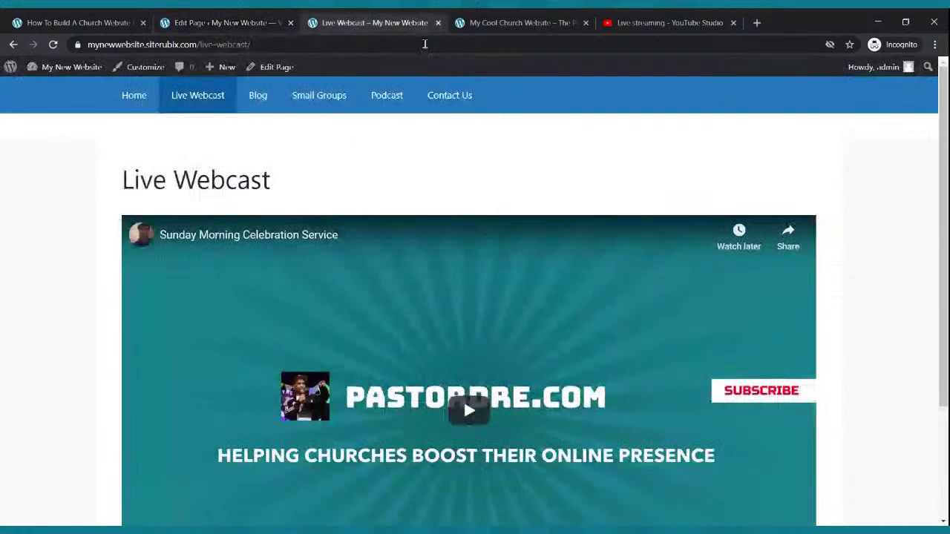
{"action": "left_click", "coordinate": [54, 44]}
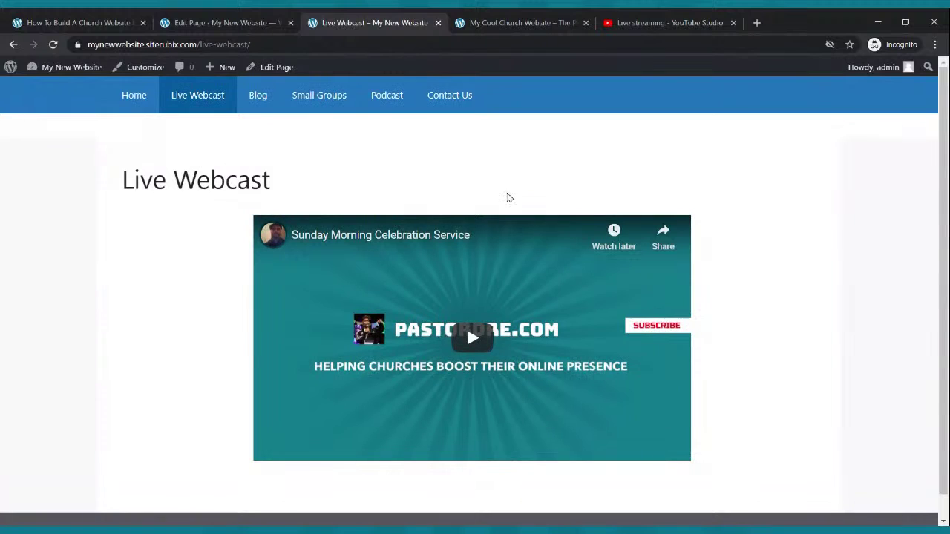
{"action": "left_click", "coordinate": [215, 22]}
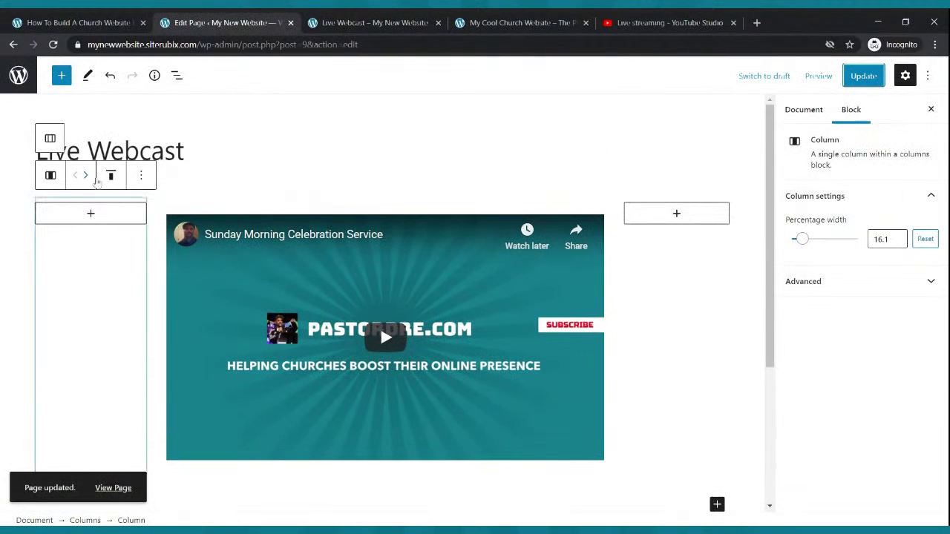
{"action": "left_click", "coordinate": [62, 75]}
{"action": "type", "text": "para"}
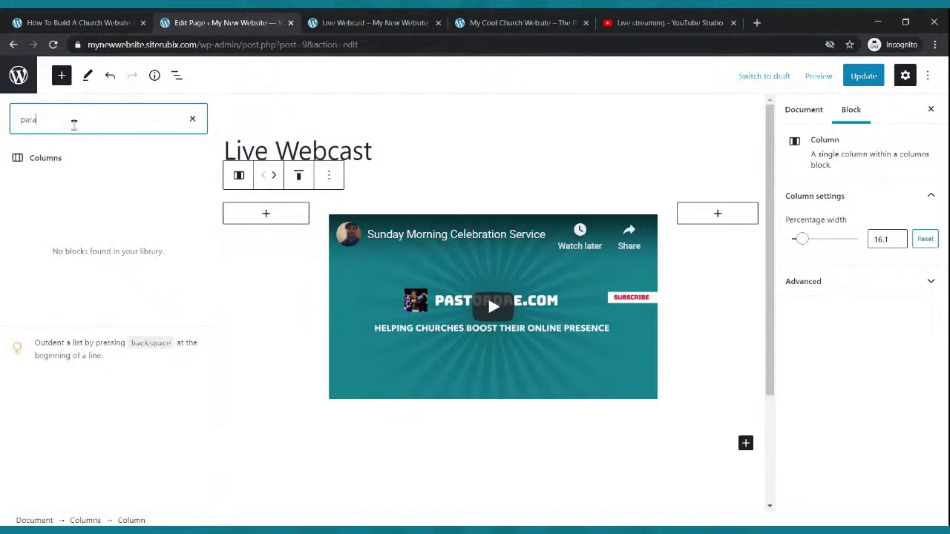
{"action": "type", "text": "graph"}
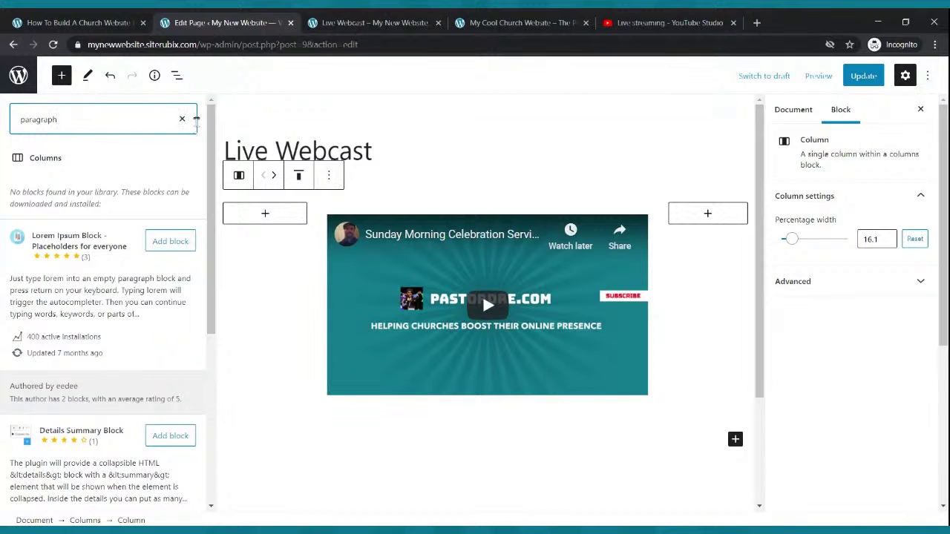
{"action": "left_click", "coordinate": [182, 119]}
{"action": "left_click", "coordinate": [63, 78]}
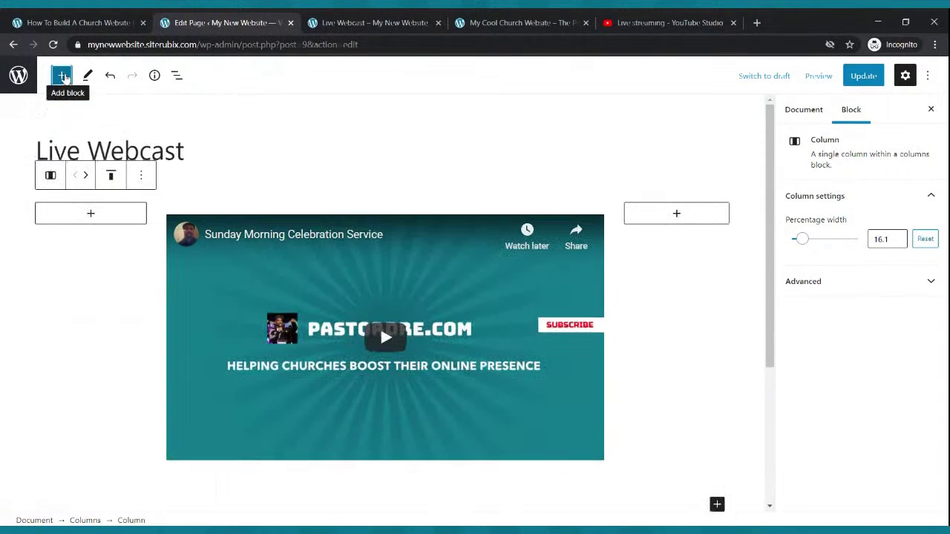
{"action": "left_click", "coordinate": [61, 75]}
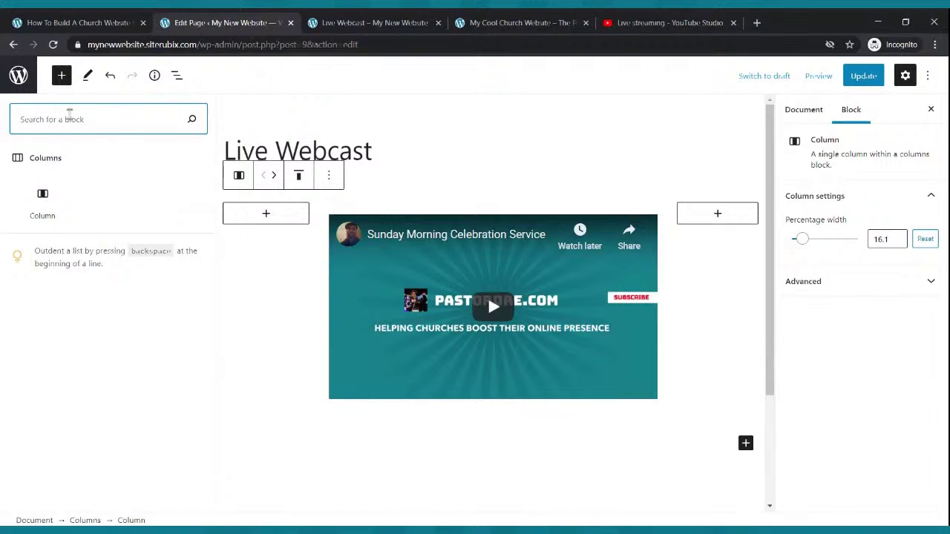
{"action": "type", "text": "parapgraph"}
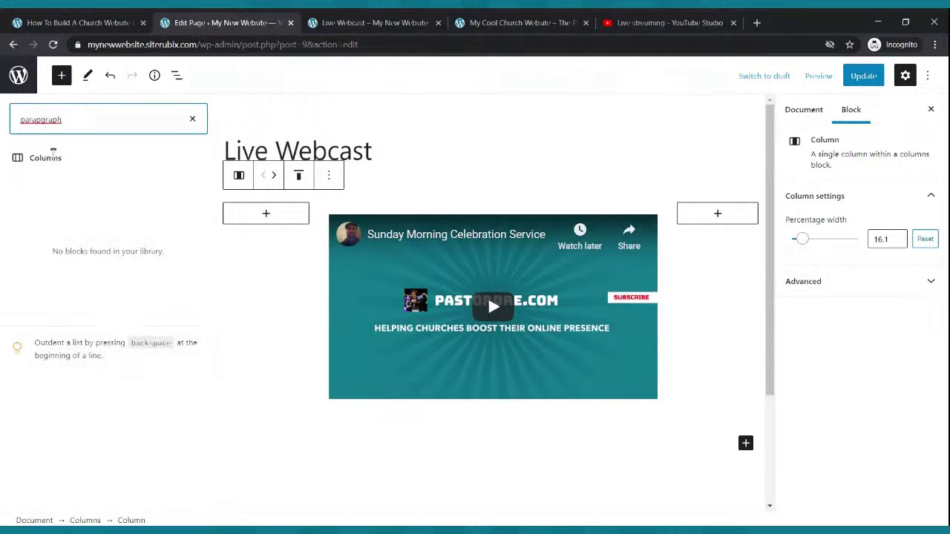
{"action": "key", "text": "BackSpace"}
{"action": "key", "text": "BackSpace"}
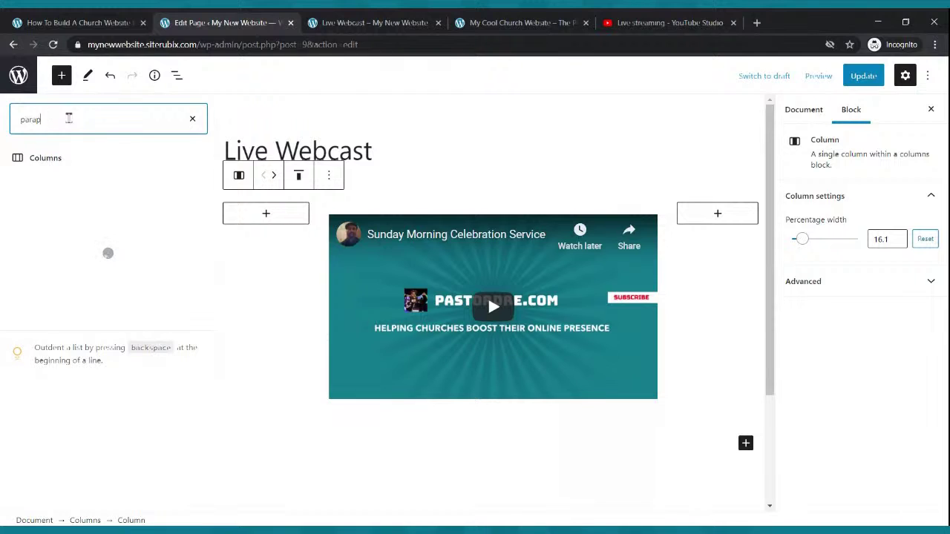
{"action": "type", "text": "graph"}
{"action": "left_click", "coordinate": [236, 266]}
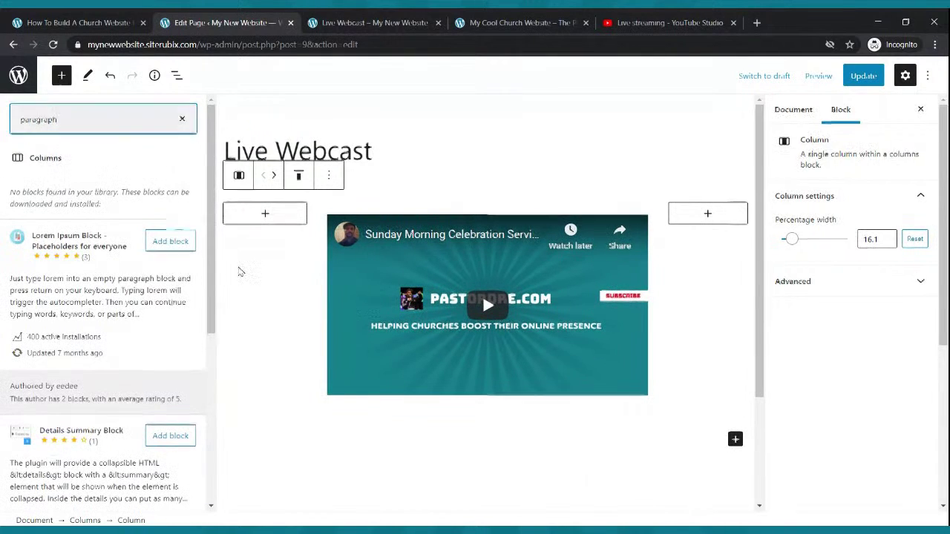
{"action": "left_click", "coordinate": [616, 111]}
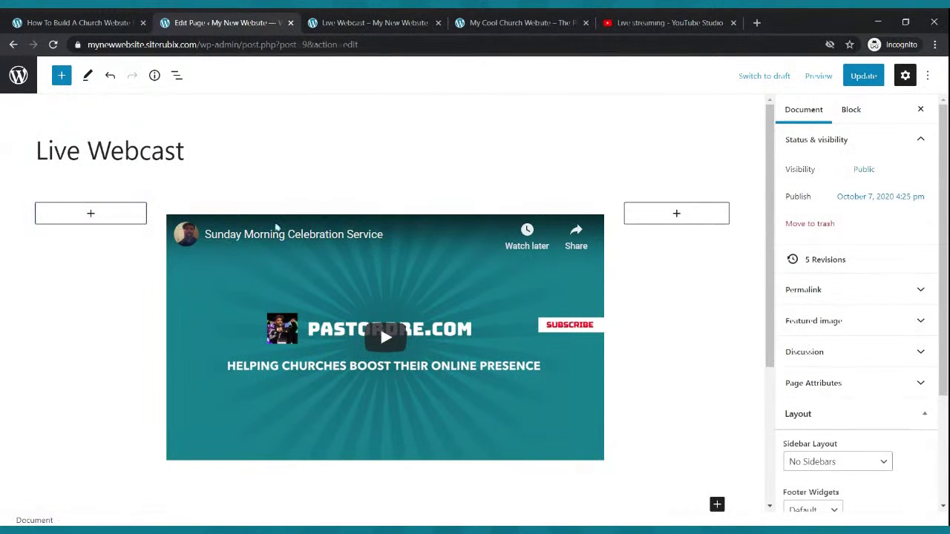
{"action": "left_click", "coordinate": [862, 77]}
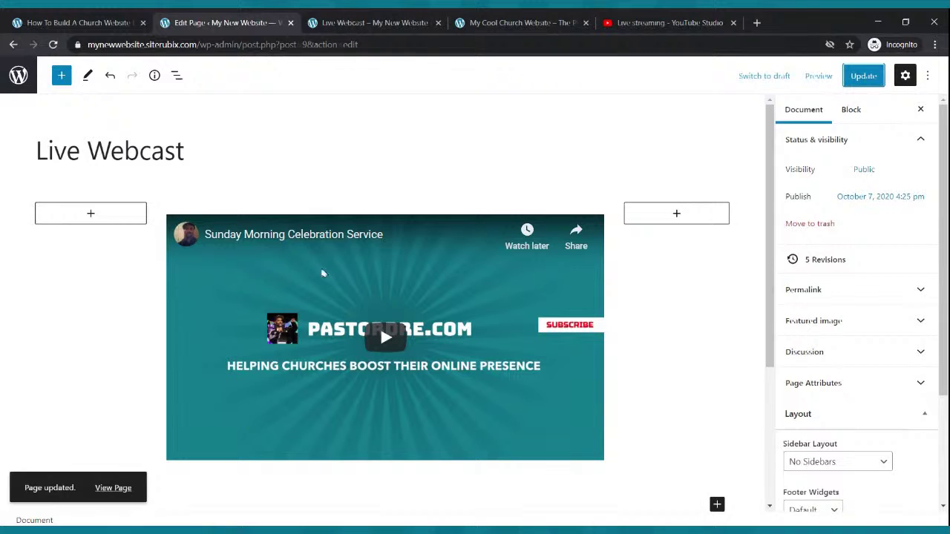
Add a Paragraph block below the video and type the welcome text.
{"action": "scroll", "coordinate": [573, 401], "scroll_direction": "down", "scroll_amount": 2}
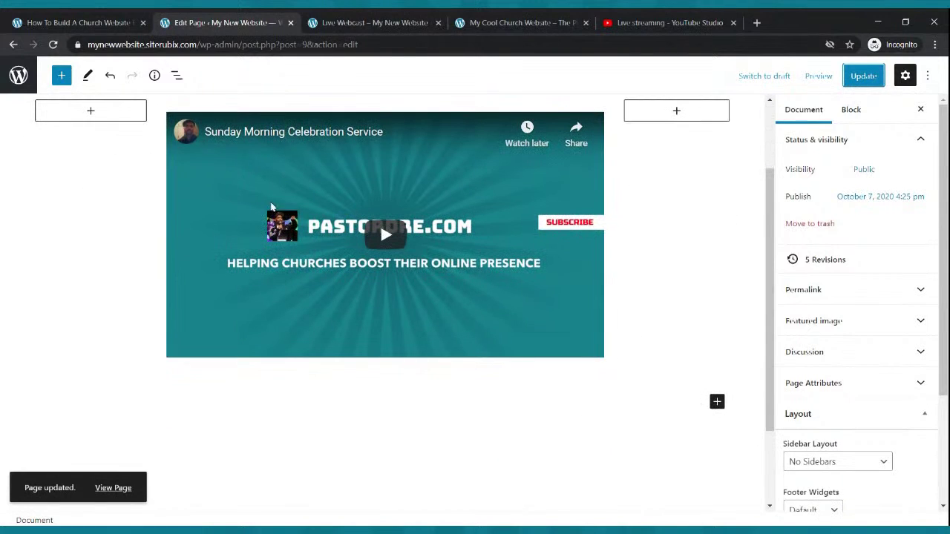
{"action": "left_click", "coordinate": [717, 402]}
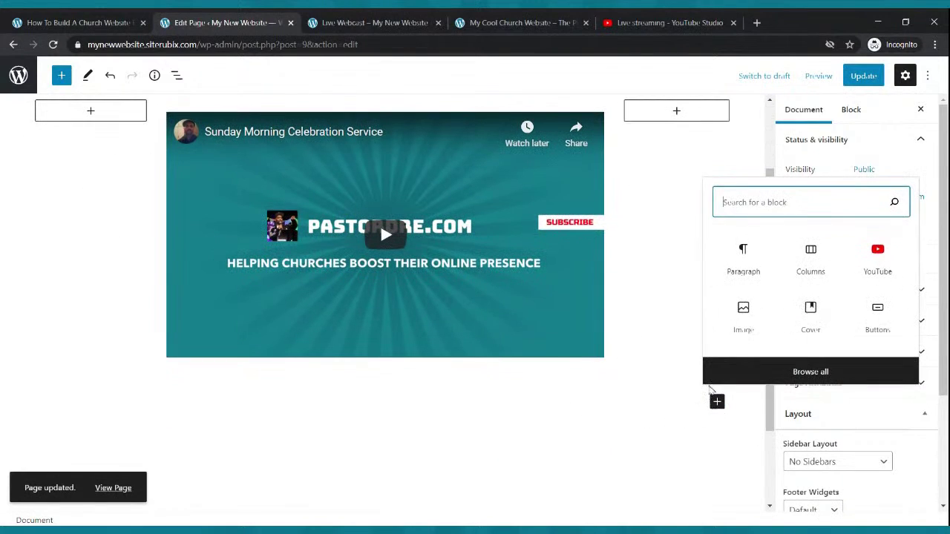
{"action": "left_click", "coordinate": [740, 256]}
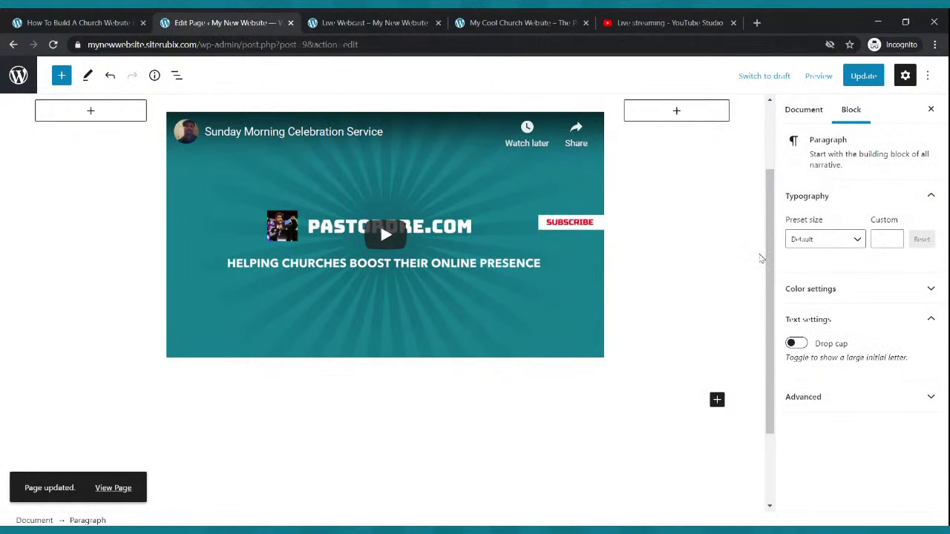
{"action": "type", "text": "Welo"}
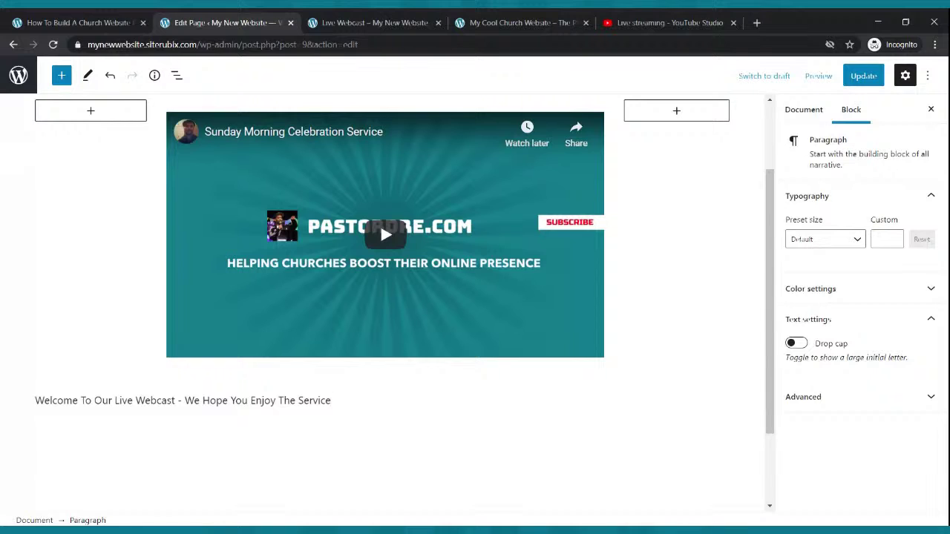
Make the welcome text bold, centre-aligned, and Large size.
{"action": "left_click_drag", "start_coordinate": [337, 402], "coordinate": [33, 401]}
{"action": "left_click", "coordinate": [140, 371]}
{"action": "left_click", "coordinate": [110, 371]}
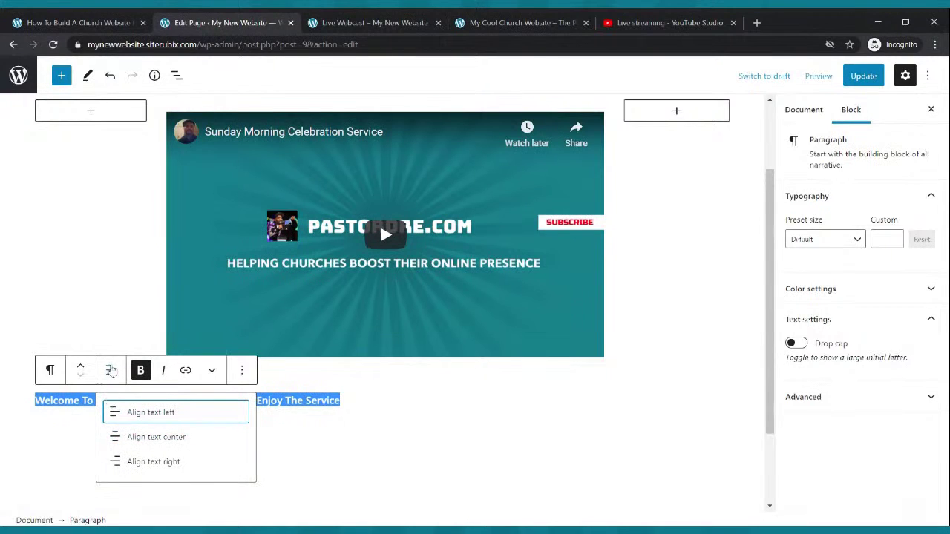
{"action": "left_click", "coordinate": [135, 437]}
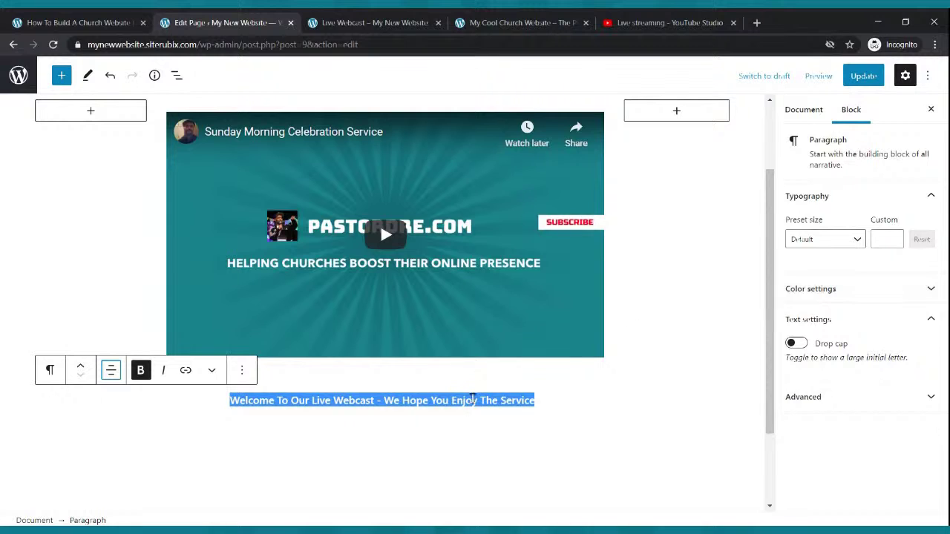
{"action": "left_click", "coordinate": [859, 248]}
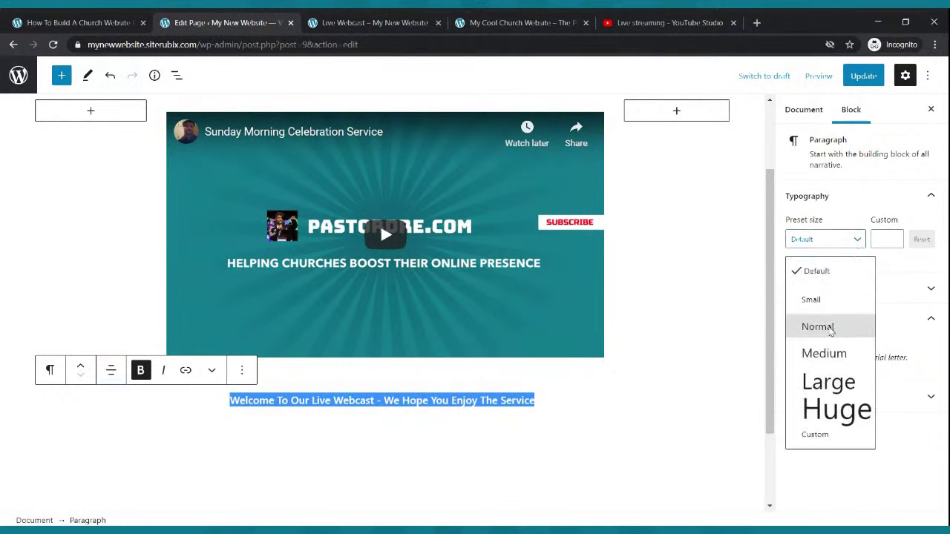
{"action": "left_click", "coordinate": [825, 355]}
{"action": "left_click", "coordinate": [860, 245]}
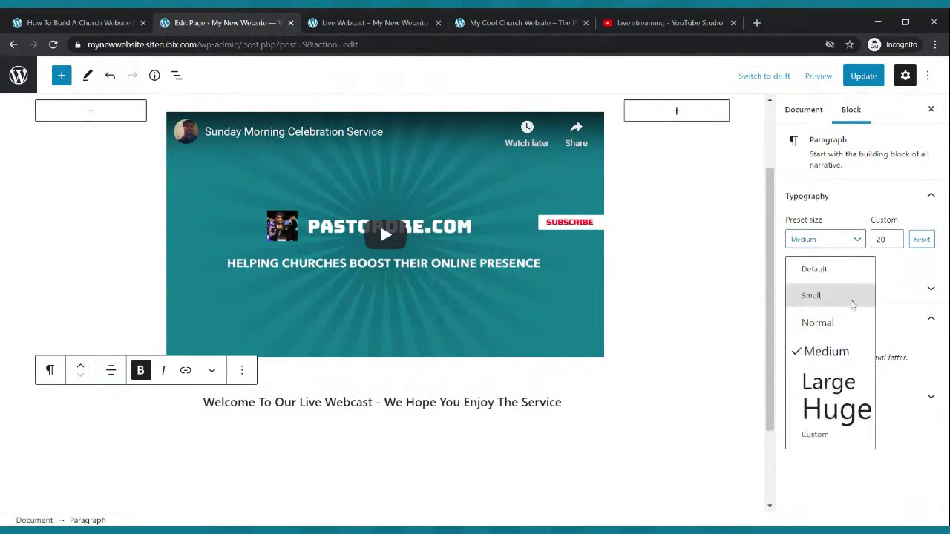
{"action": "left_click", "coordinate": [838, 383]}
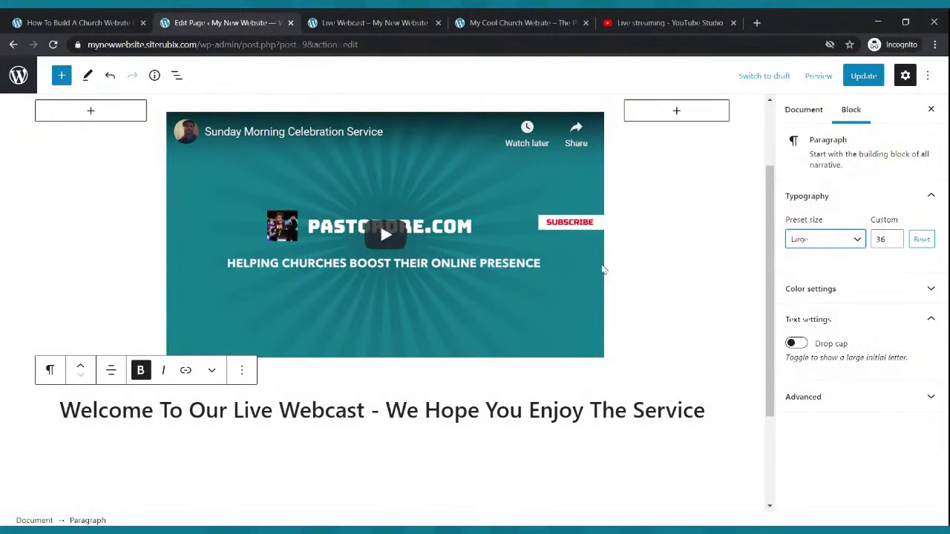
Move the welcome paragraph above the video and update the page.
{"action": "triple_click", "coordinate": [212, 418]}
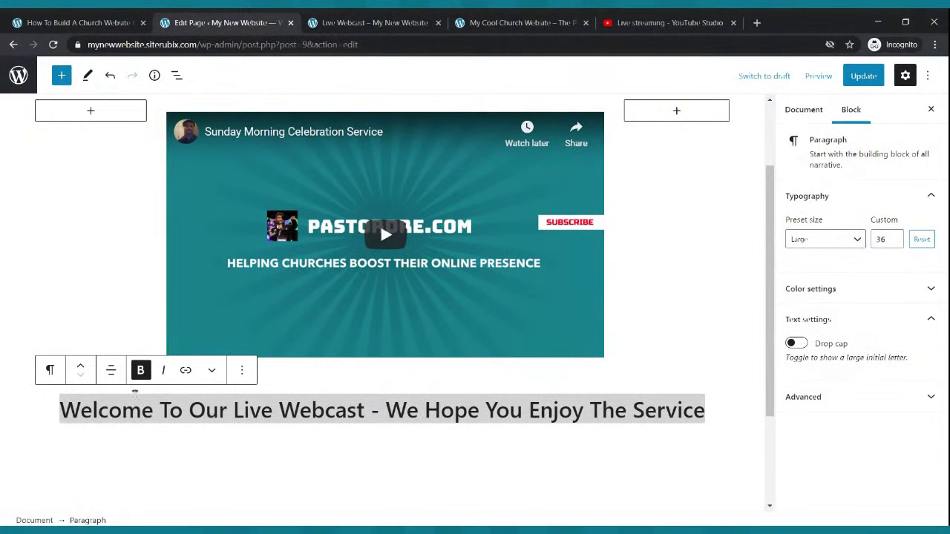
{"action": "left_click", "coordinate": [80, 366]}
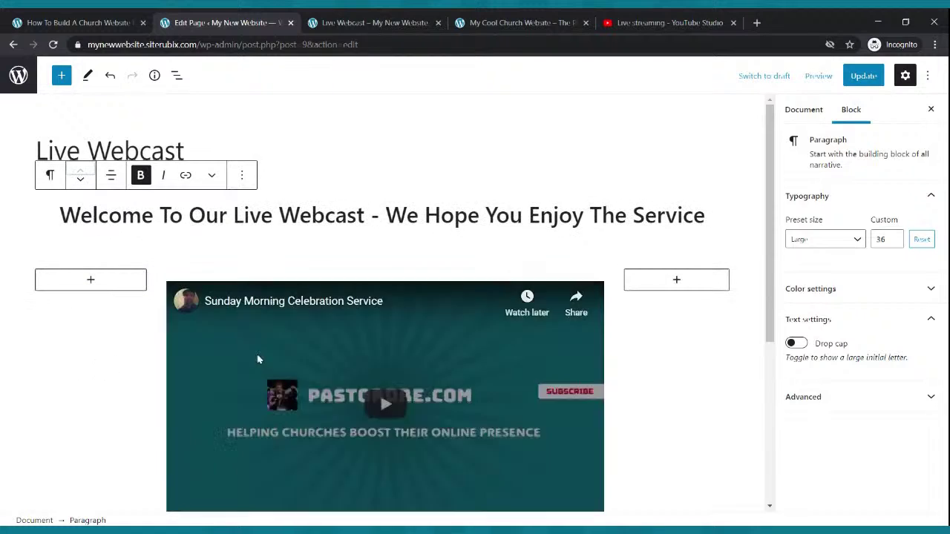
{"action": "scroll", "coordinate": [323, 326], "scroll_direction": "down", "scroll_amount": 2}
{"action": "scroll", "coordinate": [323, 325], "scroll_direction": "up", "scroll_amount": 1}
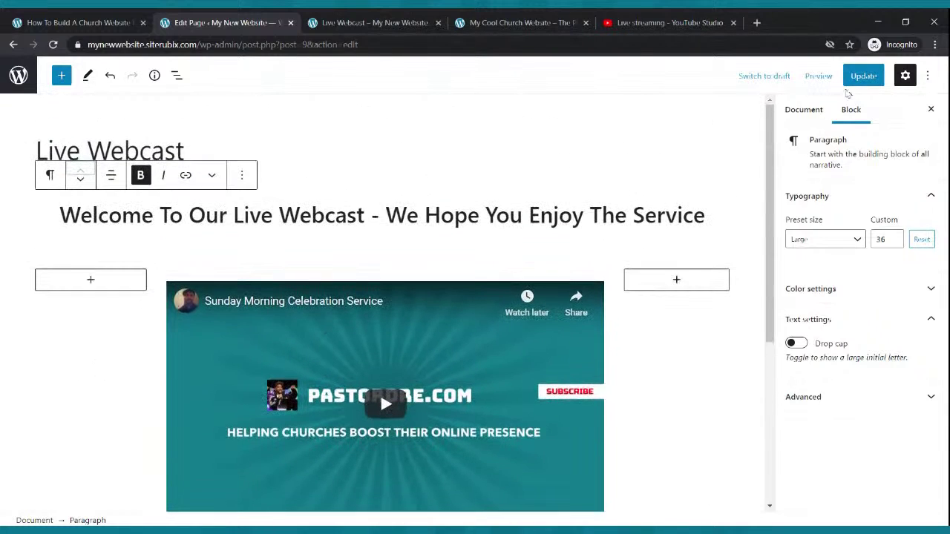
{"action": "left_click", "coordinate": [863, 76]}
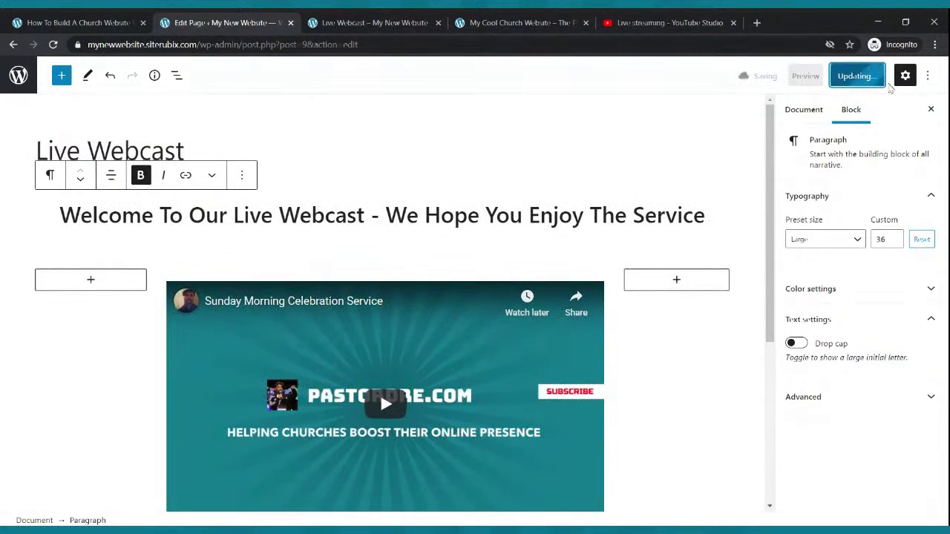
{"action": "left_click", "coordinate": [367, 22]}
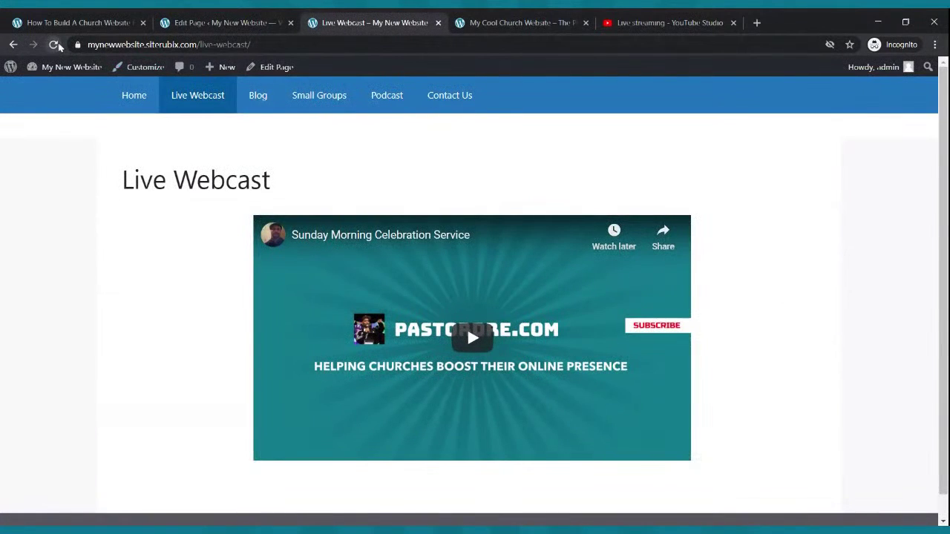
Reload the live page to confirm the welcome line sits above the video, then return to editing.
{"action": "left_click", "coordinate": [53, 45]}
{"action": "scroll", "coordinate": [258, 173], "scroll_direction": "down", "scroll_amount": 2}
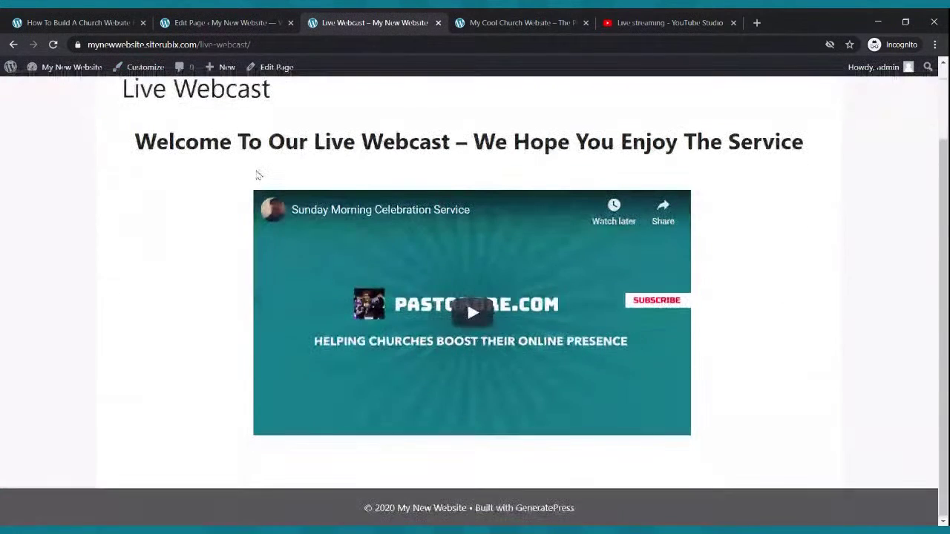
{"action": "scroll", "coordinate": [260, 178], "scroll_direction": "up", "scroll_amount": 2}
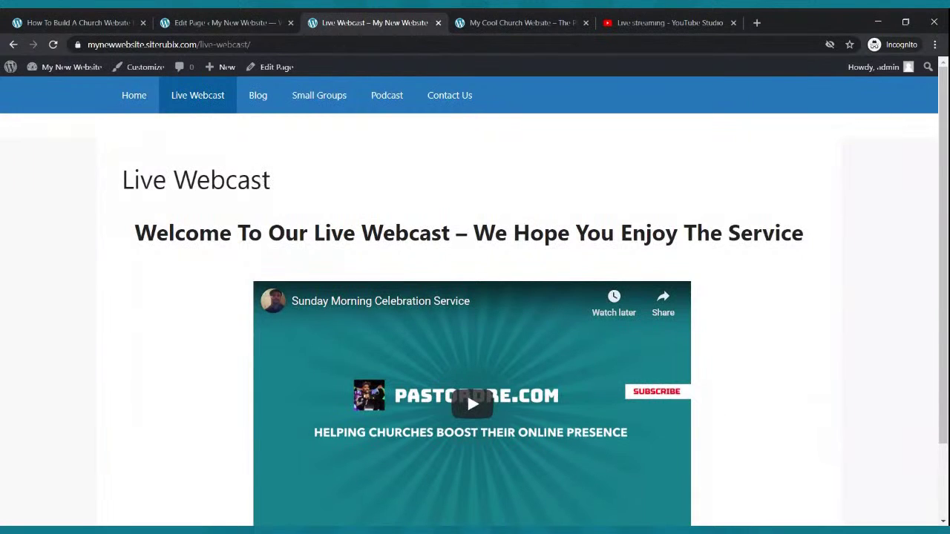
{"action": "scroll", "coordinate": [475, 297], "scroll_direction": "down", "scroll_amount": 2}
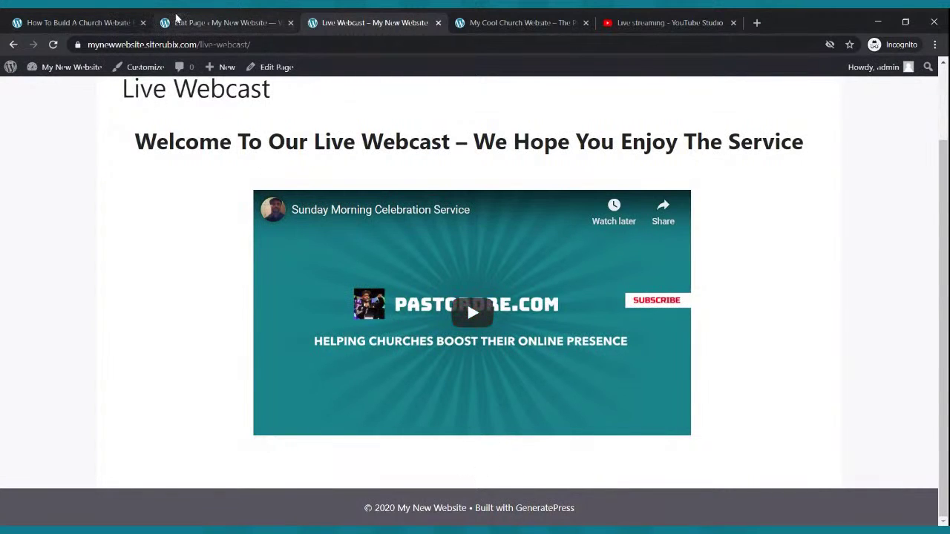
{"action": "left_click", "coordinate": [178, 19]}
{"action": "scroll", "coordinate": [403, 155], "scroll_direction": "down", "scroll_amount": 2}
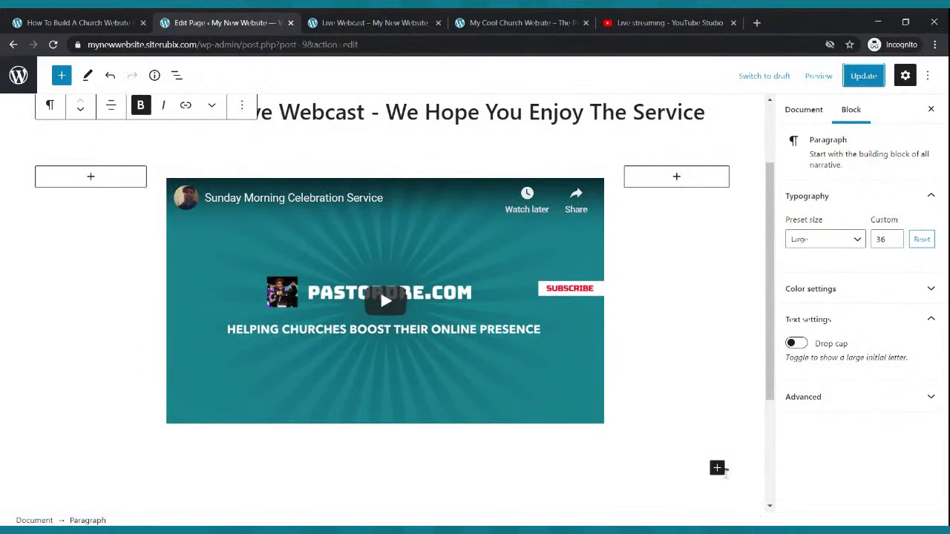
Insert a Buttons block below the video labelled 'Contact Us'.
{"action": "left_click", "coordinate": [717, 468]}
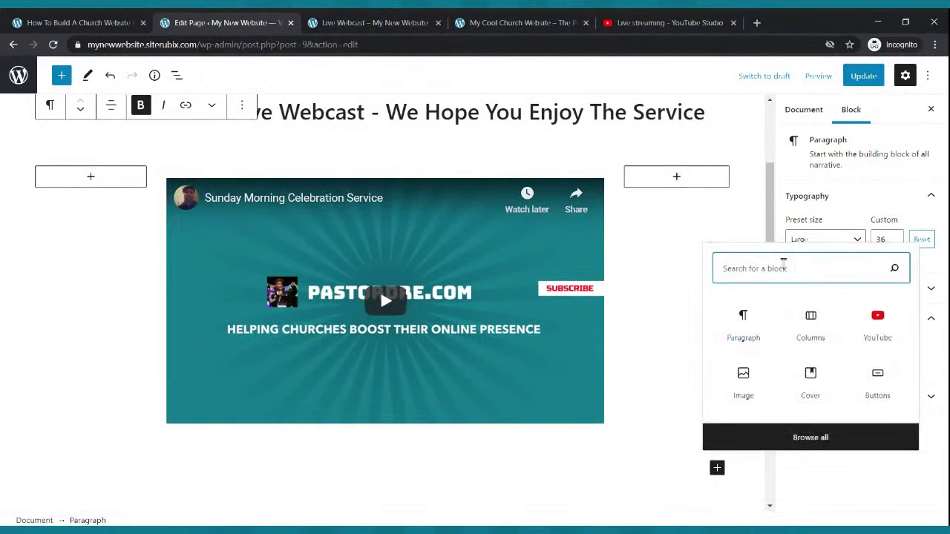
{"action": "type", "text": "button"}
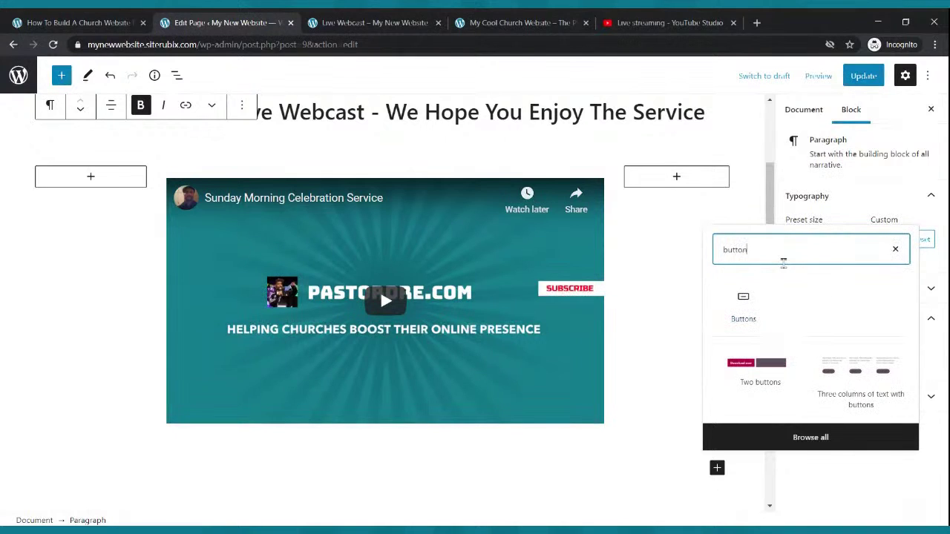
{"action": "left_click", "coordinate": [743, 308]}
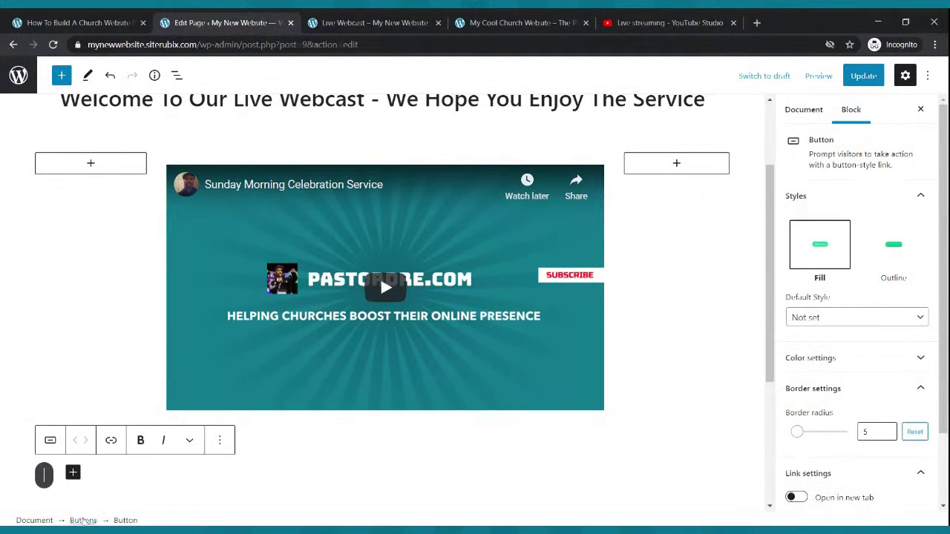
{"action": "type", "text": "Contact Us"}
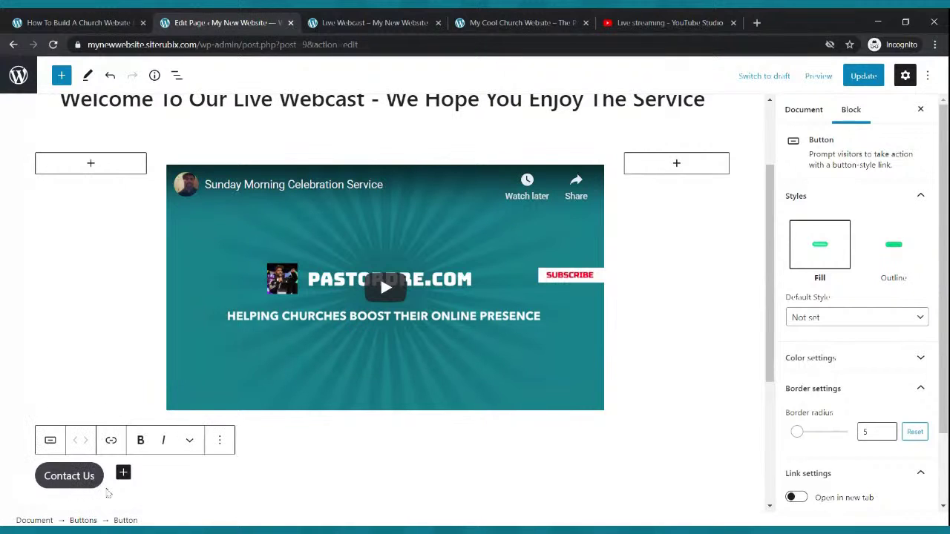
Centre-align the Contact Us button on the page.
{"action": "left_click", "coordinate": [106, 490]}
{"action": "left_click", "coordinate": [110, 423]}
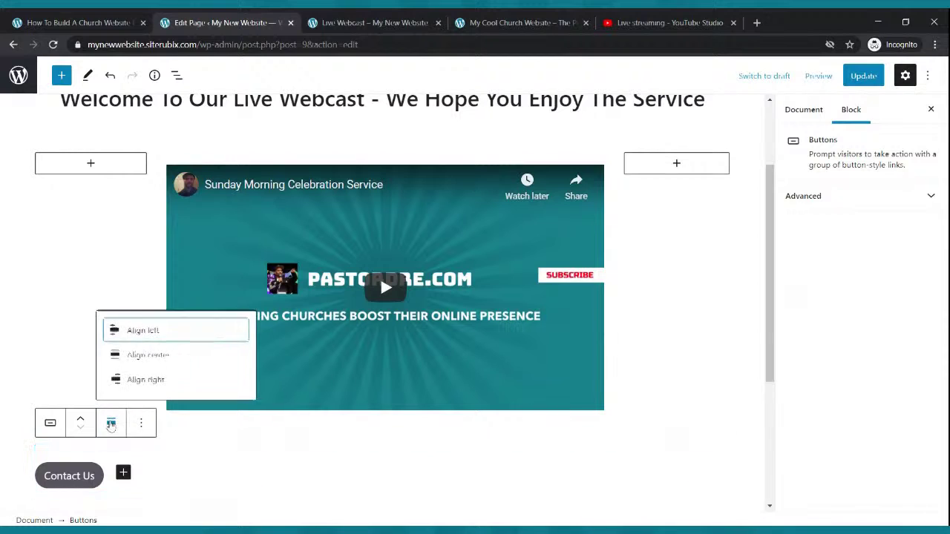
{"action": "left_click", "coordinate": [134, 361]}
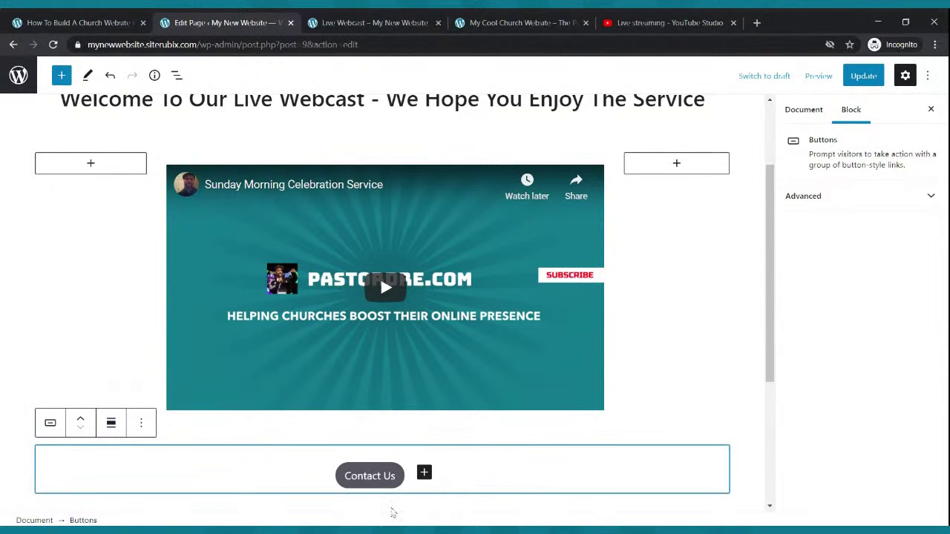
Give the button white text on a green background and update the page.
{"action": "left_click", "coordinate": [395, 480]}
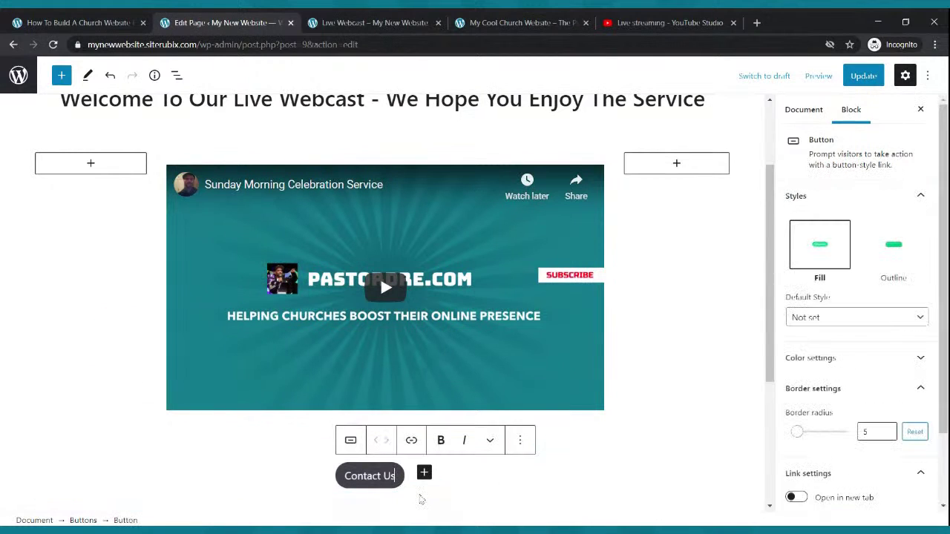
{"action": "left_click", "coordinate": [841, 359]}
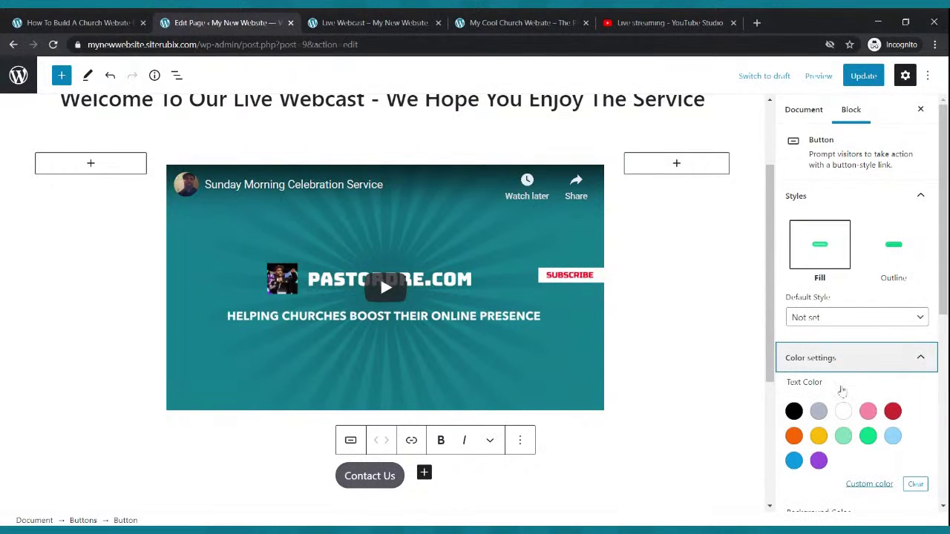
{"action": "left_click", "coordinate": [844, 411]}
{"action": "scroll", "coordinate": [843, 386], "scroll_direction": "down", "scroll_amount": 3}
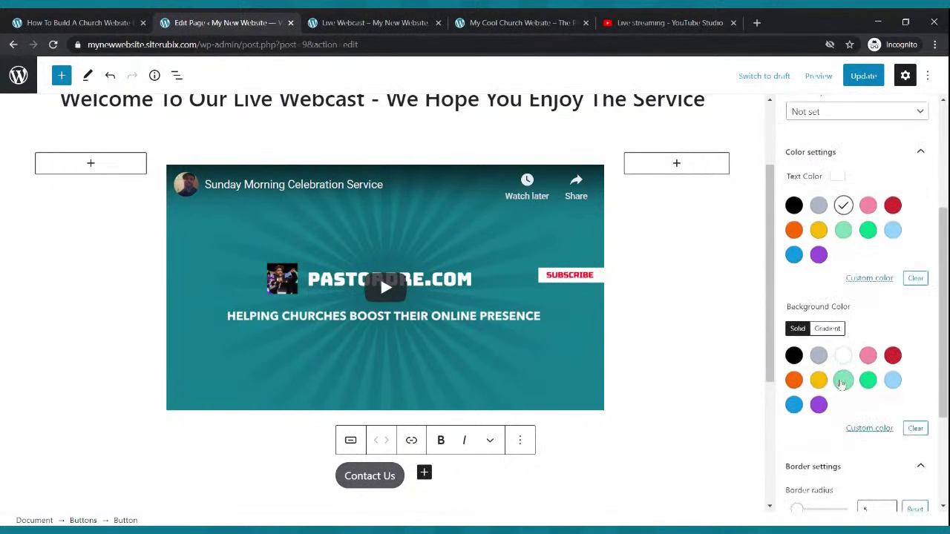
{"action": "left_click", "coordinate": [868, 381]}
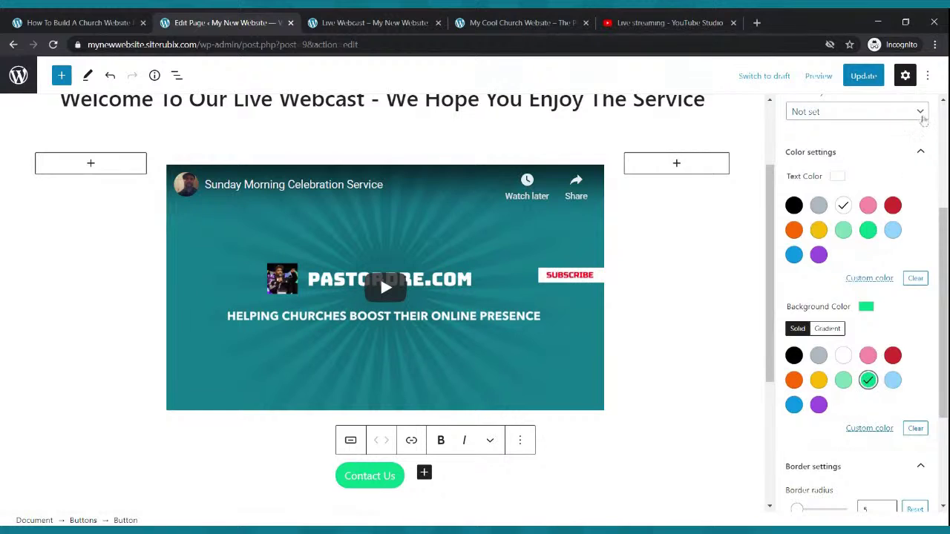
{"action": "left_click", "coordinate": [865, 77]}
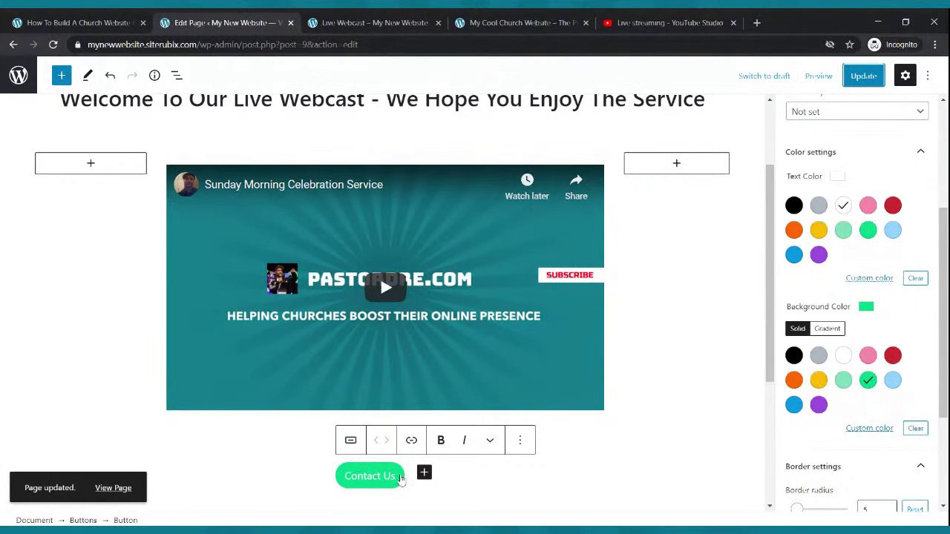
{"action": "left_click", "coordinate": [349, 23]}
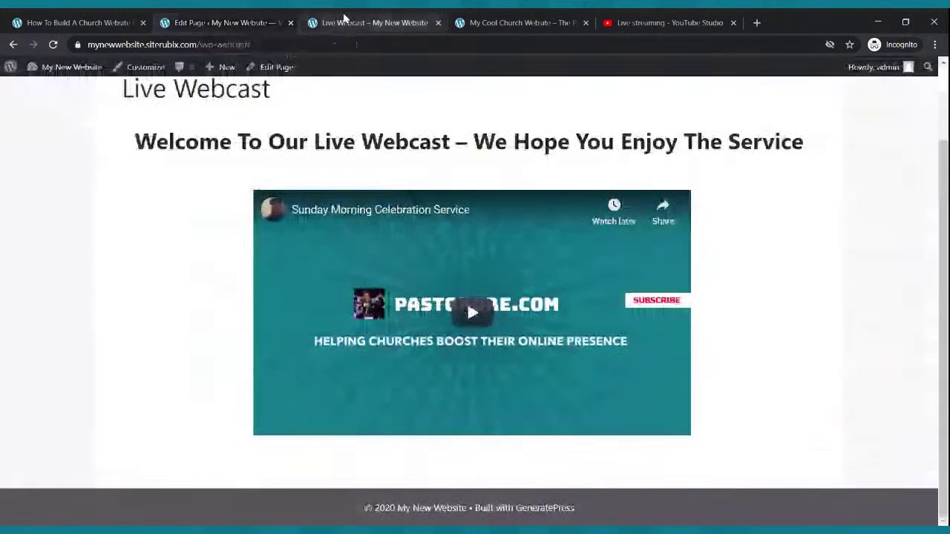
Link the Contact Us button to the pasted contact-us page URL and update the page.
{"action": "scroll", "coordinate": [251, 111], "scroll_direction": "up", "scroll_amount": 3}
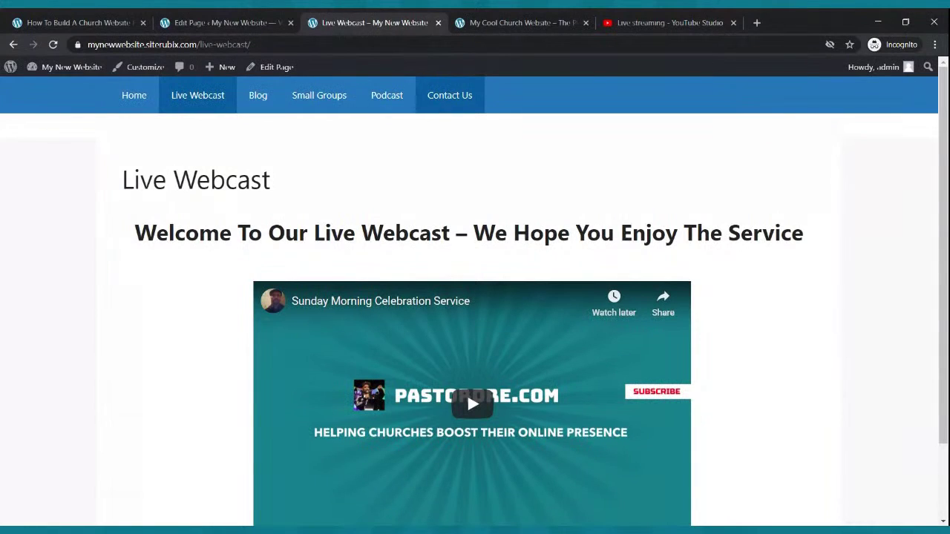
{"action": "left_click", "coordinate": [267, 23]}
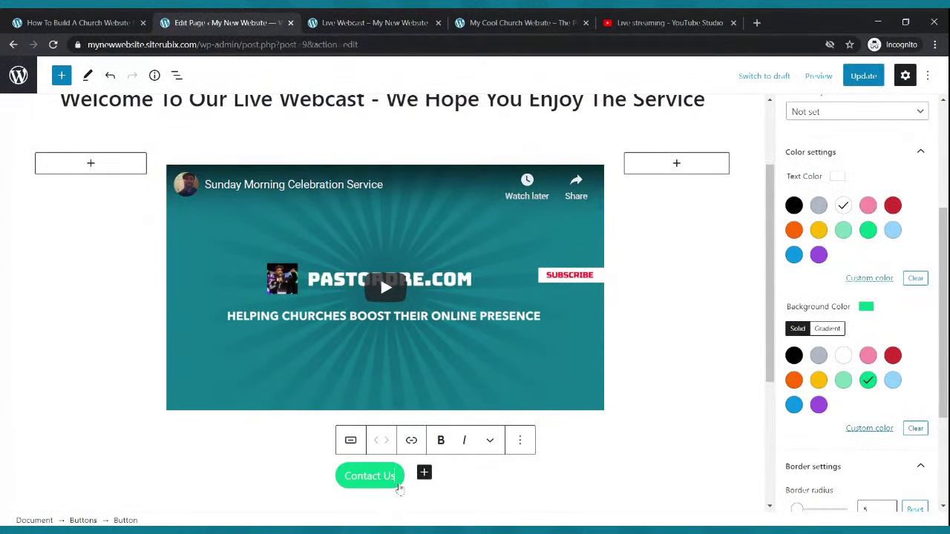
{"action": "left_click", "coordinate": [411, 441]}
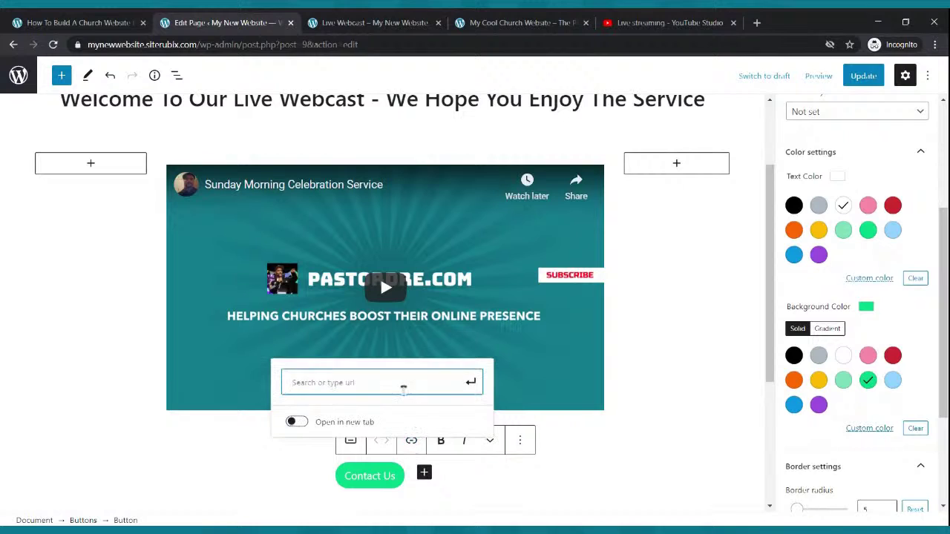
{"action": "type", "text": "https://mynewwebsite.siterubix.com/contact-us/"}
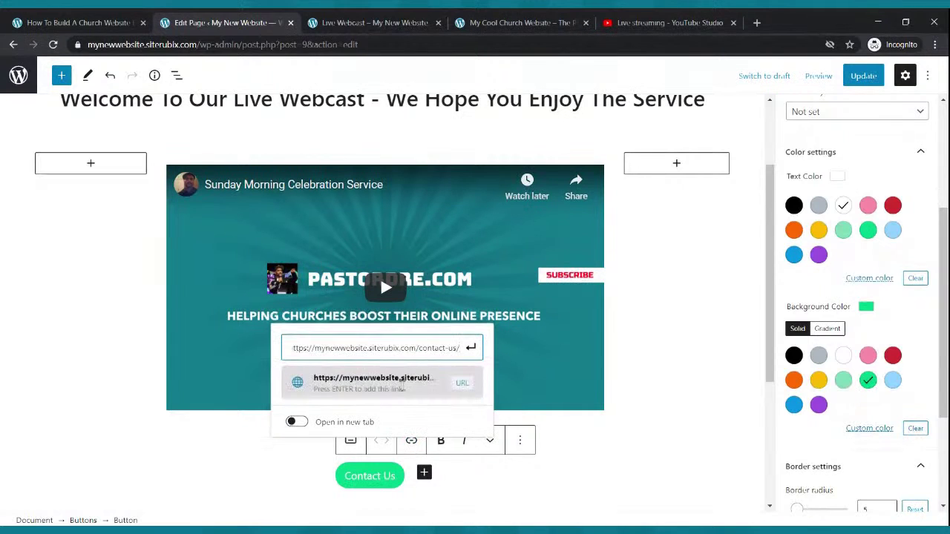
{"action": "left_click", "coordinate": [470, 348]}
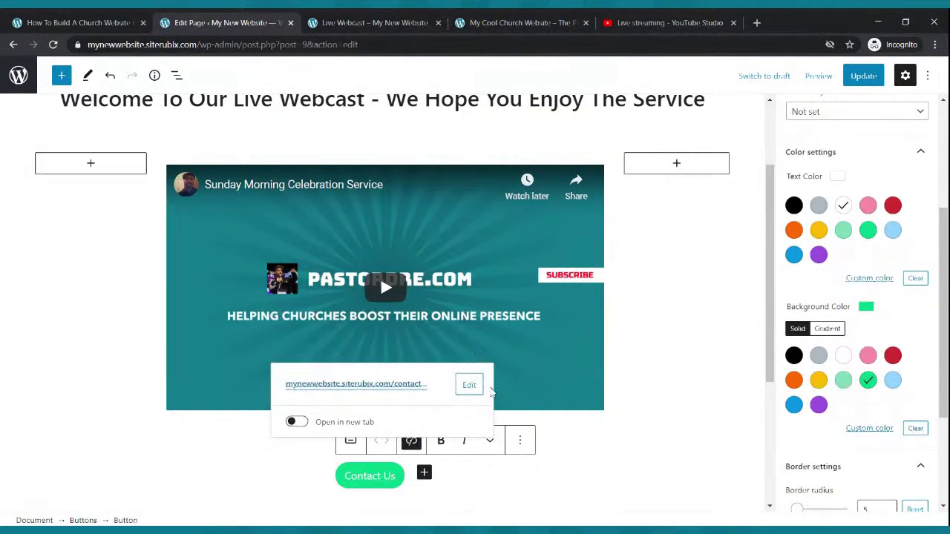
{"action": "left_click", "coordinate": [859, 77]}
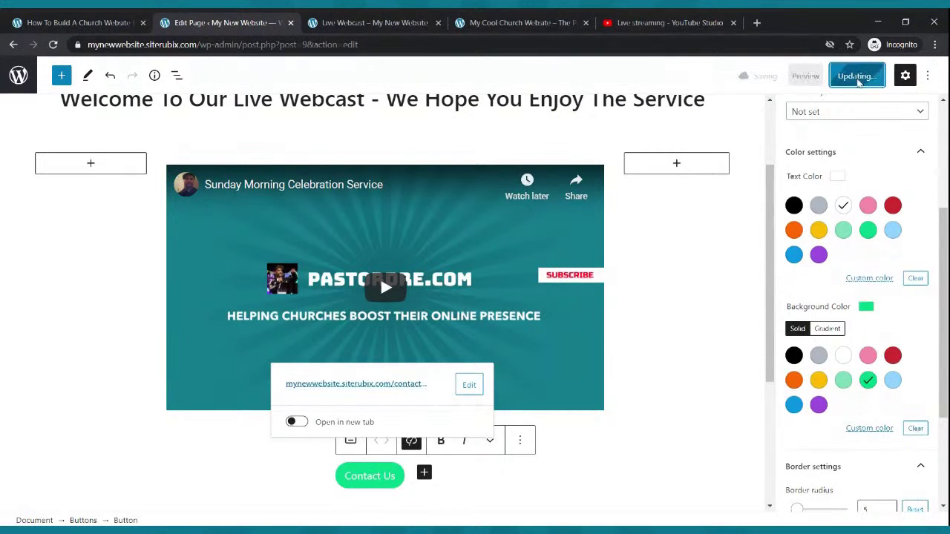
Reload the live Live Webcast page to view the green button.
{"action": "left_click", "coordinate": [375, 23]}
{"action": "left_click", "coordinate": [55, 46]}
{"action": "scroll", "coordinate": [448, 307], "scroll_direction": "down", "scroll_amount": 2}
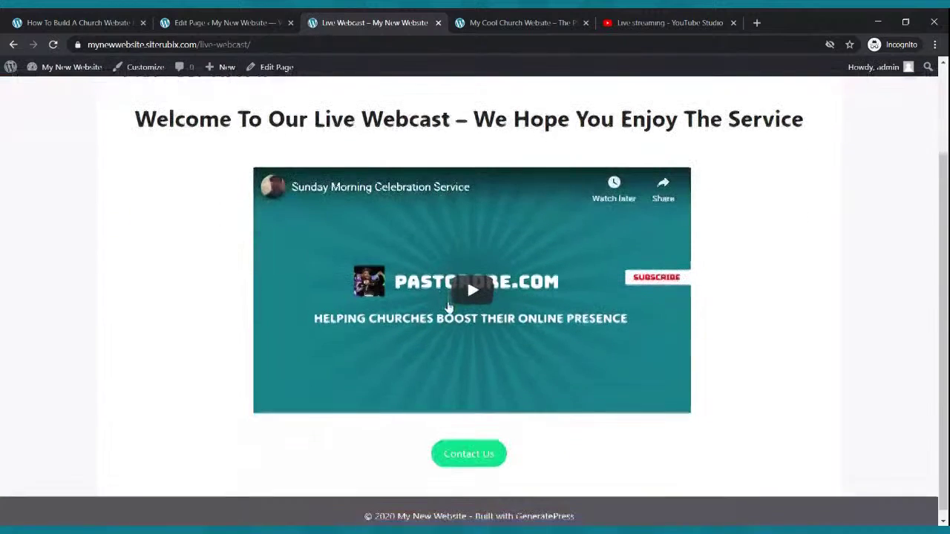
Test the Contact Us button, return to Live Webcast, then open the Blog page.
{"action": "left_click", "coordinate": [450, 454]}
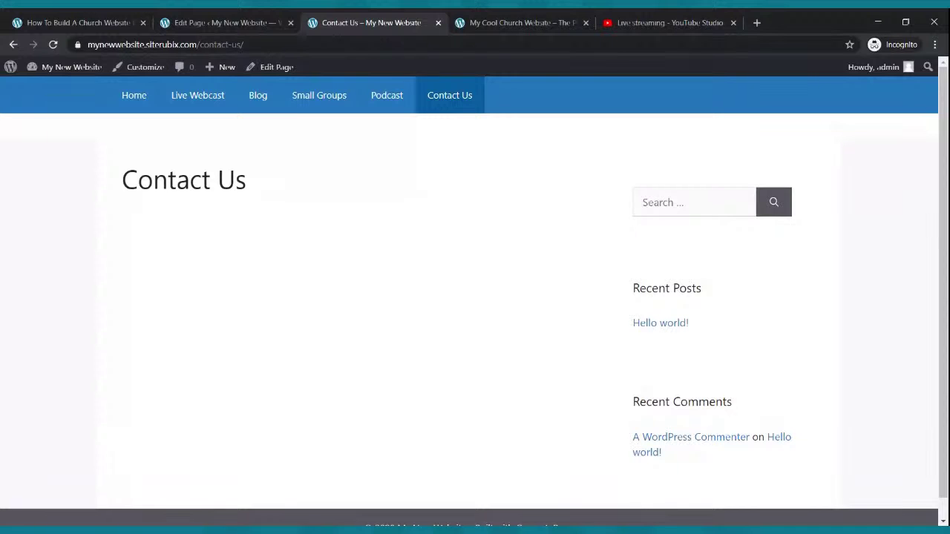
{"action": "left_click", "coordinate": [180, 102]}
{"action": "scroll", "coordinate": [475, 282], "scroll_direction": "down", "scroll_amount": 3}
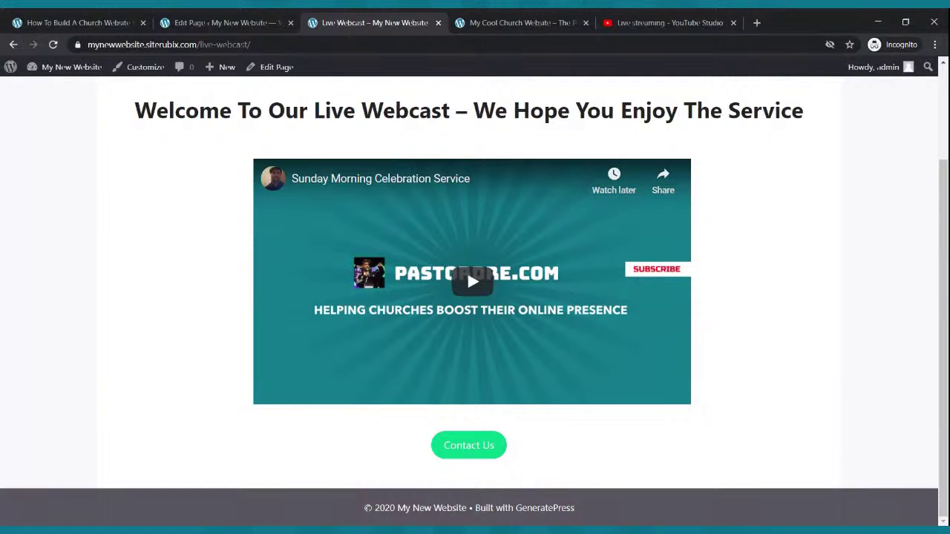
{"action": "scroll", "coordinate": [505, 449], "scroll_direction": "up", "scroll_amount": 3}
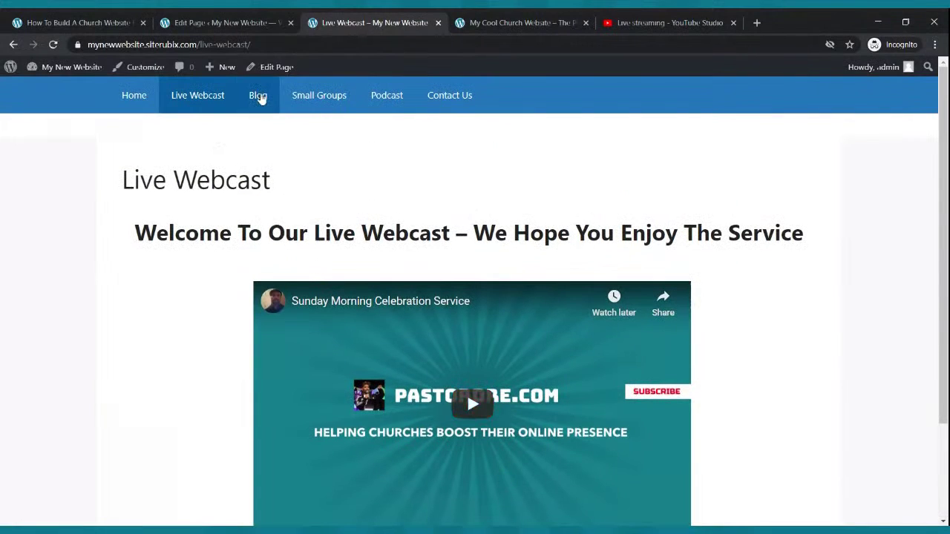
{"action": "left_click", "coordinate": [260, 95]}
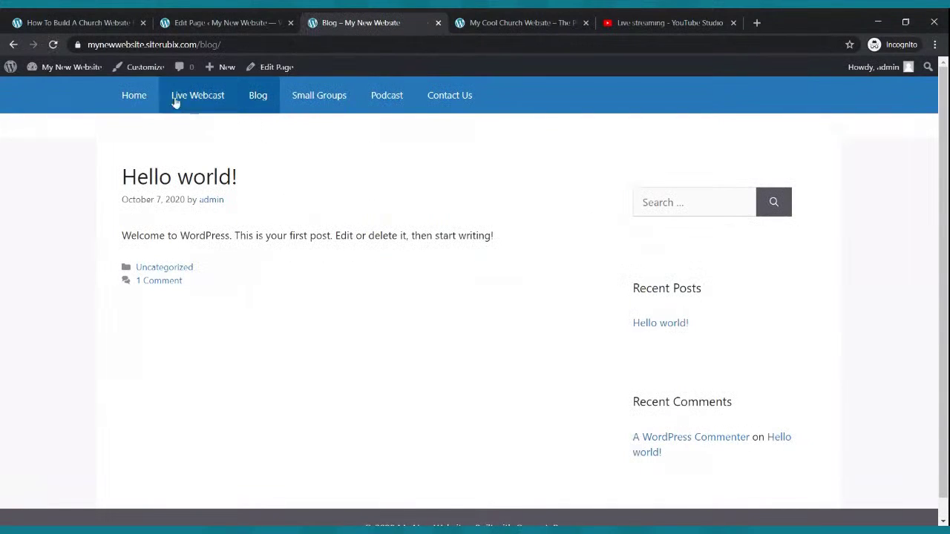
{"action": "left_click", "coordinate": [178, 24]}
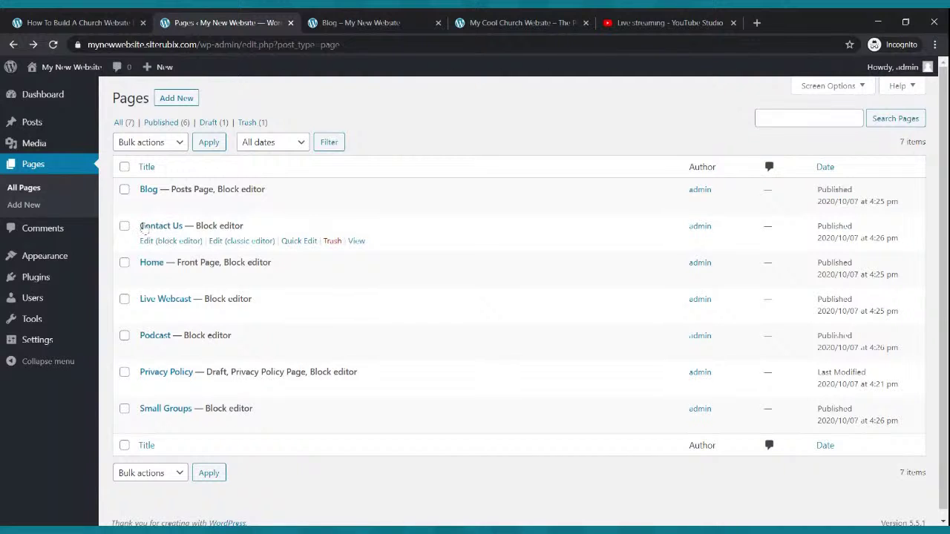
Browse the installed Themes list and the General and Reading settings.
{"action": "left_click", "coordinate": [43, 260]}
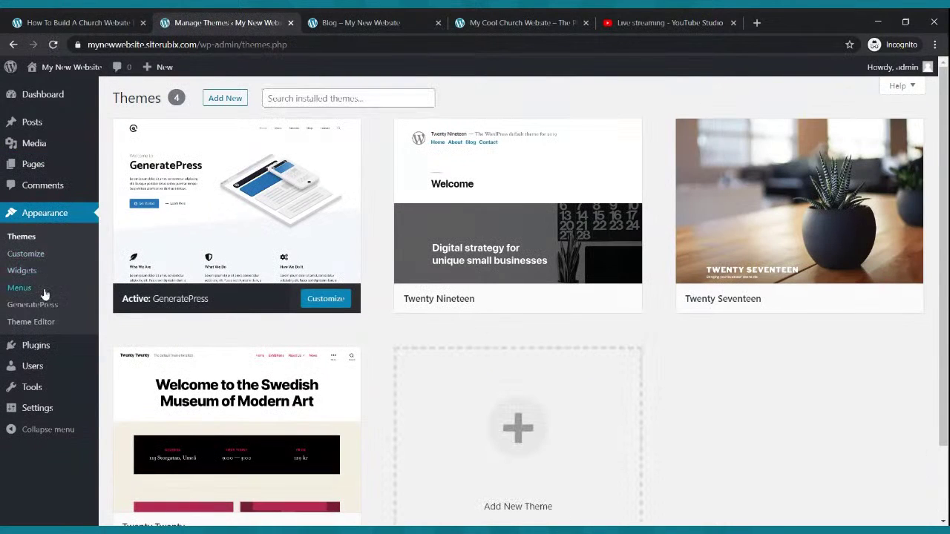
{"action": "left_click", "coordinate": [45, 408]}
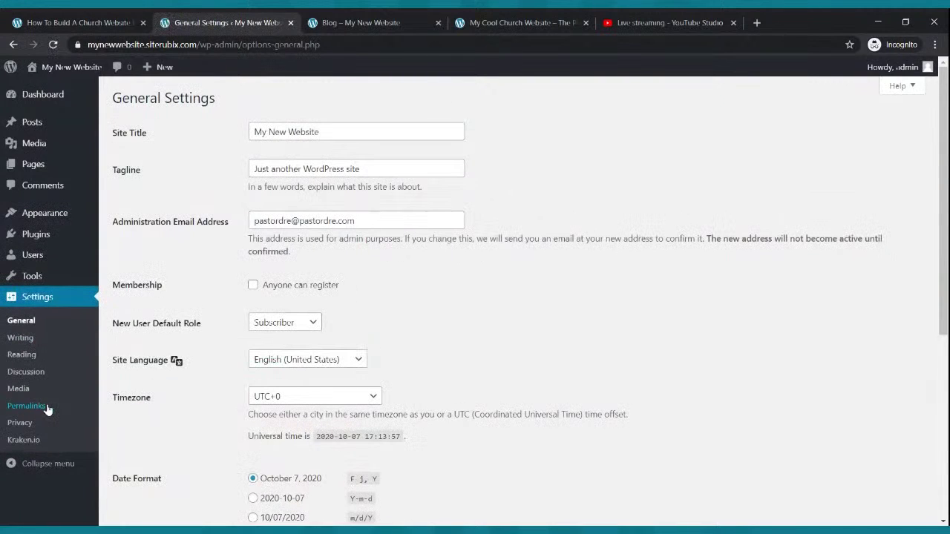
{"action": "left_click", "coordinate": [33, 355]}
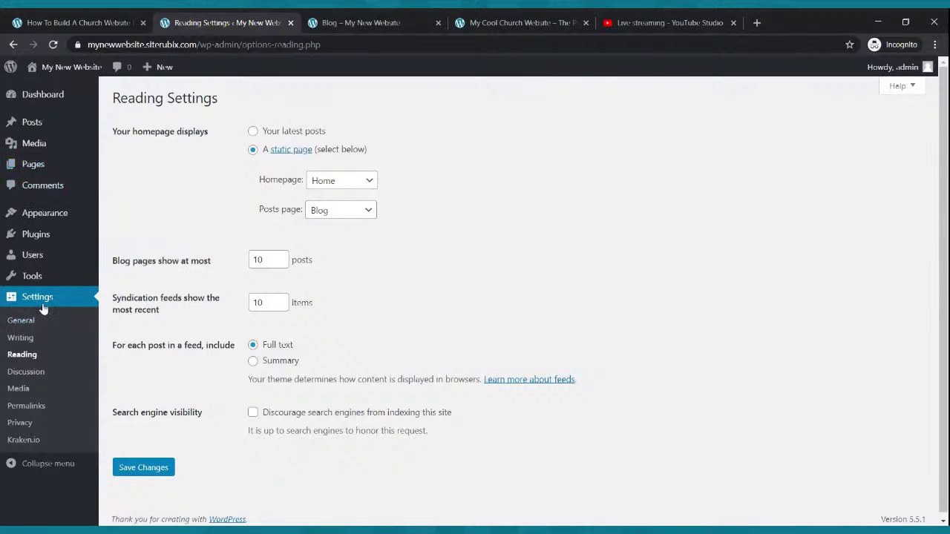
Trash the Hello world! post and begin a new post at its title field.
{"action": "left_click", "coordinate": [34, 124]}
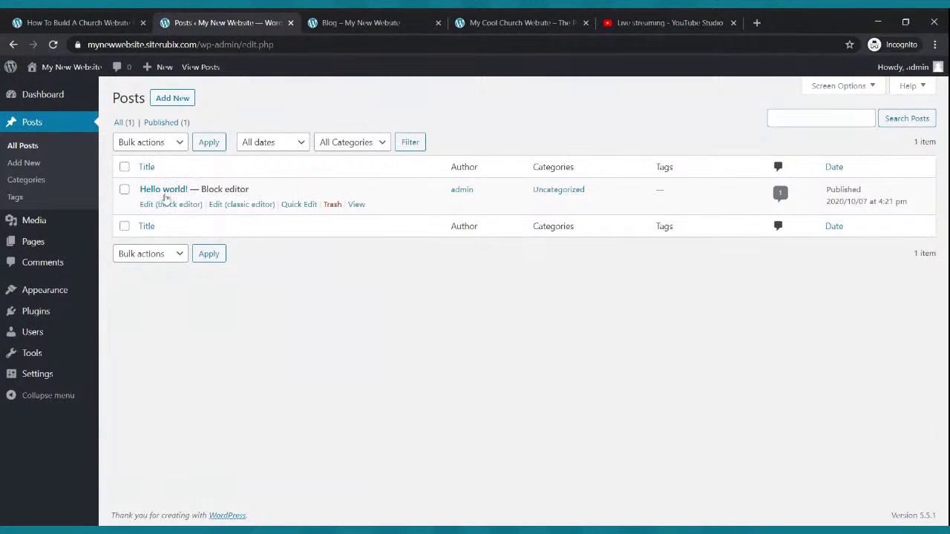
{"action": "left_click", "coordinate": [332, 204]}
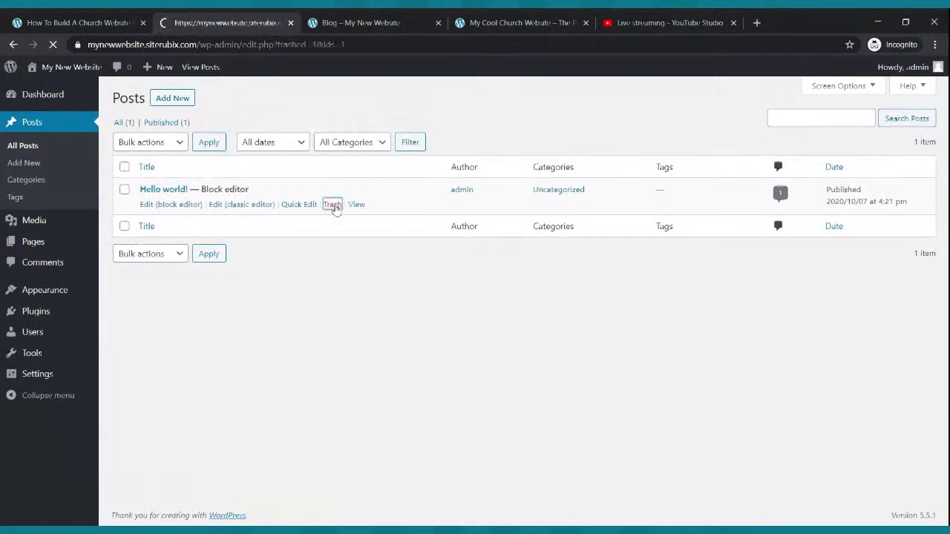
{"action": "left_click", "coordinate": [162, 101]}
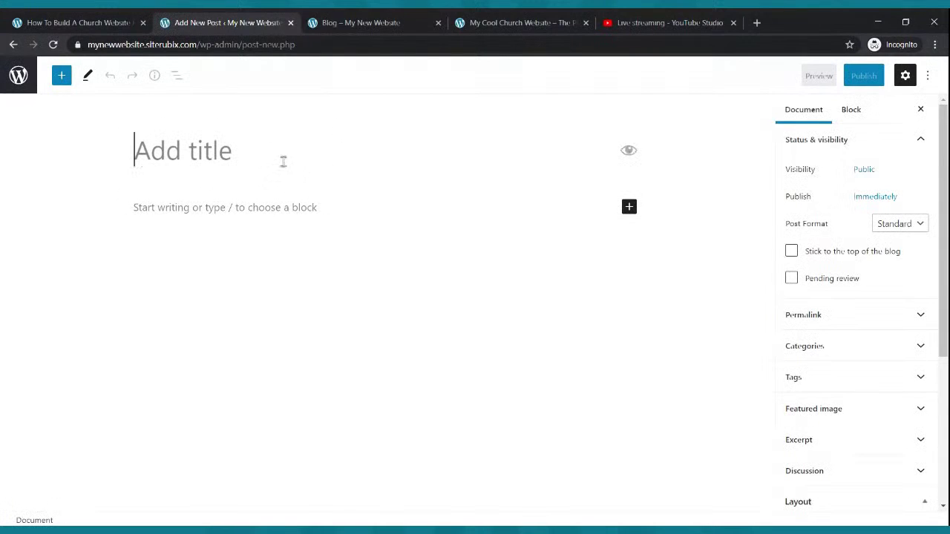
{"action": "left_click", "coordinate": [283, 162]}
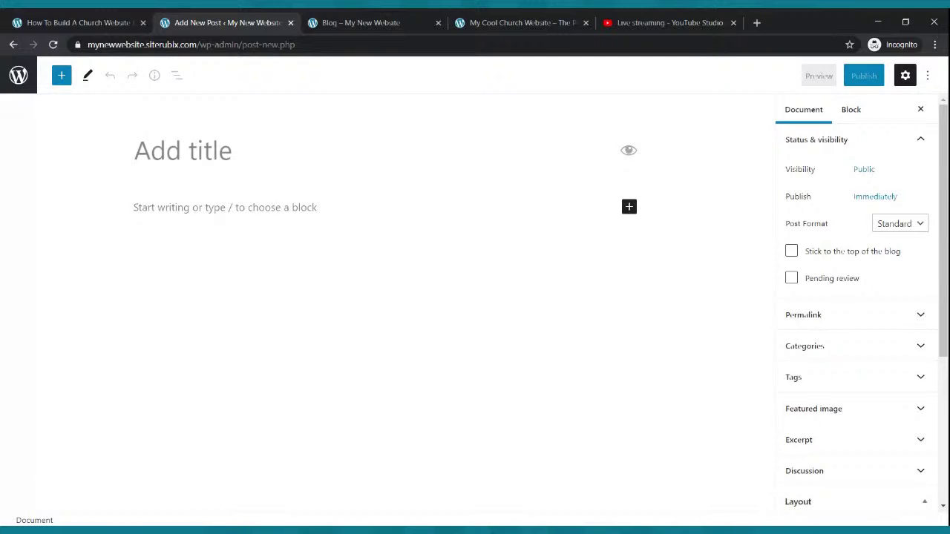
Title the post 'My First Blog' and write an intro about a young man changed by the Power of God.
{"action": "type", "text": "My Fi"}
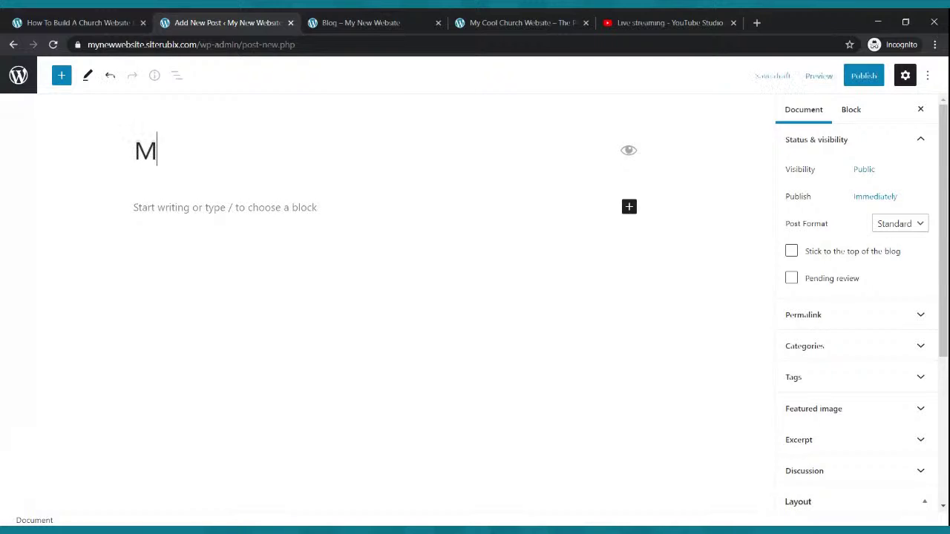
{"action": "type", "text": "Blog"}
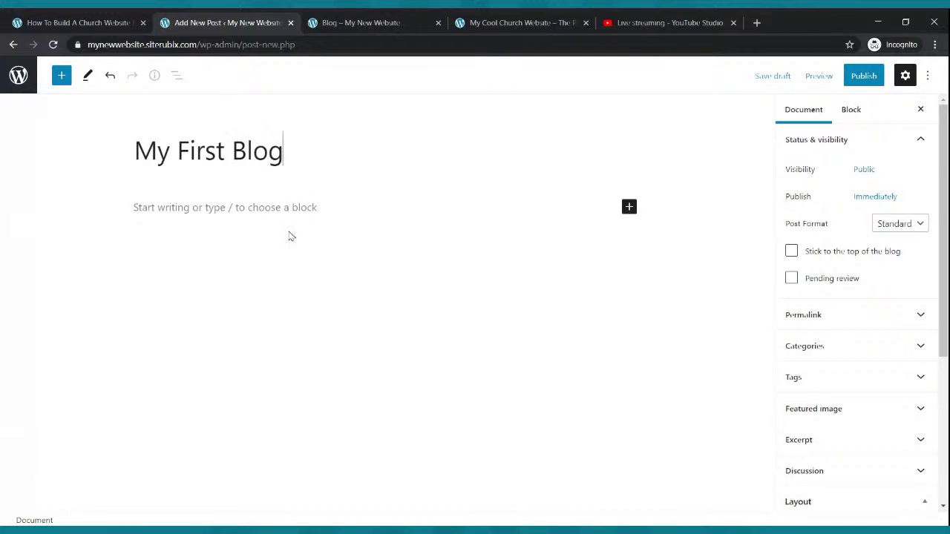
{"action": "left_click", "coordinate": [295, 207]}
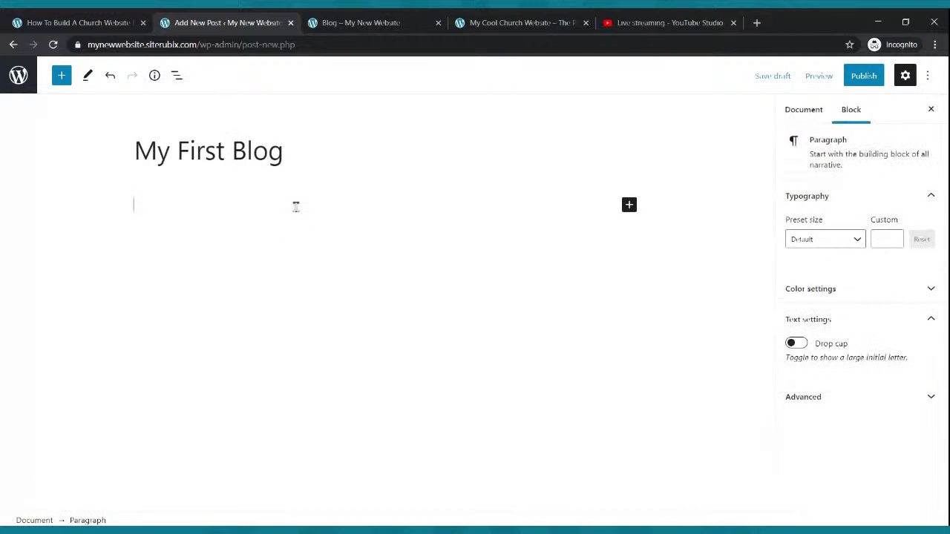
{"action": "type", "text": "Hello and thanks for taking the time to read our bl"}
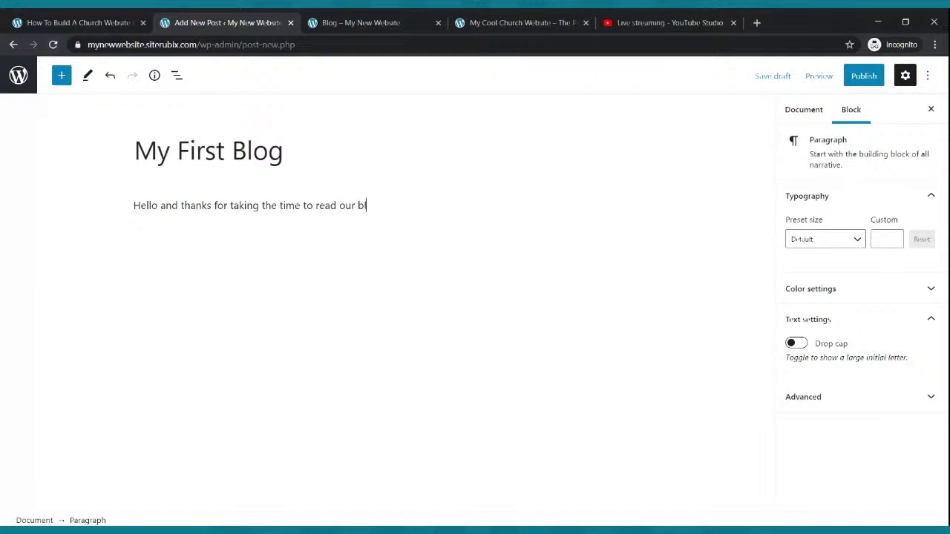
{"action": "type", "text": "are featuring a testi"}
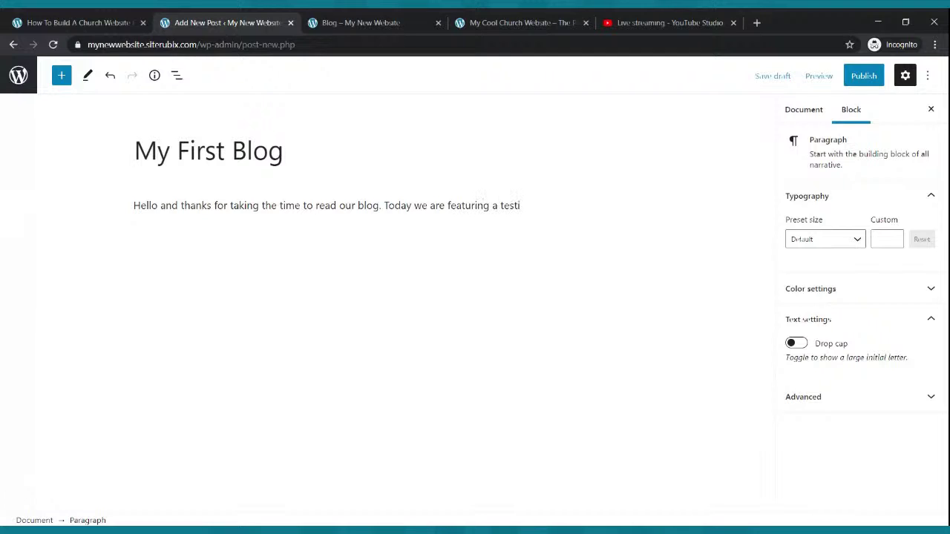
{"action": "type", "text": "ng m"}
{"action": "key", "text": "BackSpace"}
{"action": "key", "text": "BackSpace"}
{"action": "key", "text": "BackSpace"}
{"action": "type", "text": "n that "}
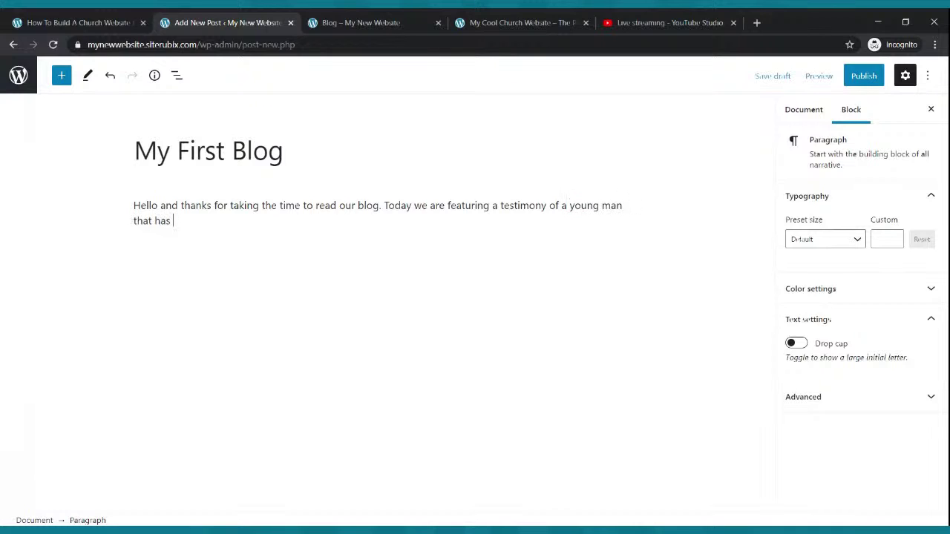
{"action": "type", "text": "has been changed byt eh "}
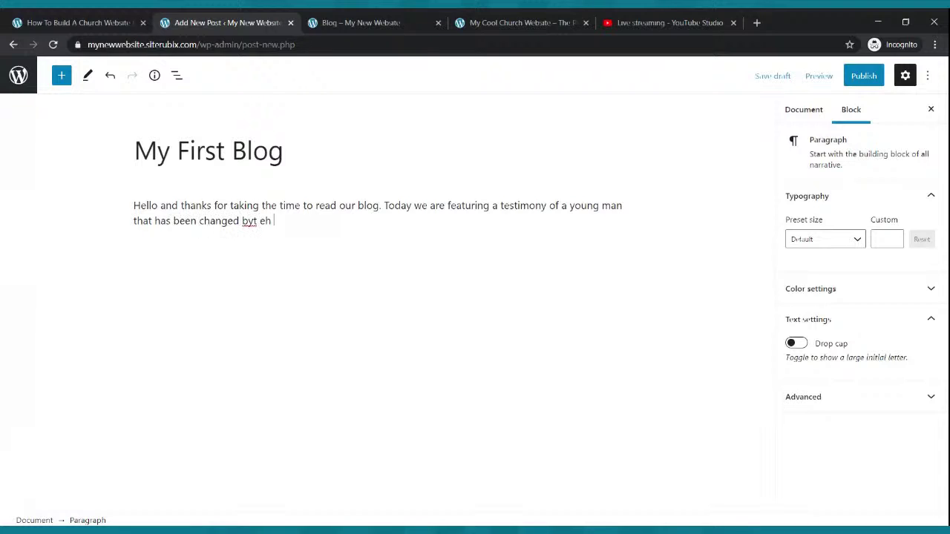
{"action": "key", "text": "BackSpace"}
{"action": "key", "text": "BackSpace"}
{"action": "key", "text": "BackSpace"}
{"action": "key", "text": "BackSpace"}
{"action": "key", "text": "BackSpace"}
{"action": "type", "text": " the Power of God."}
{"action": "key", "text": "Return"}
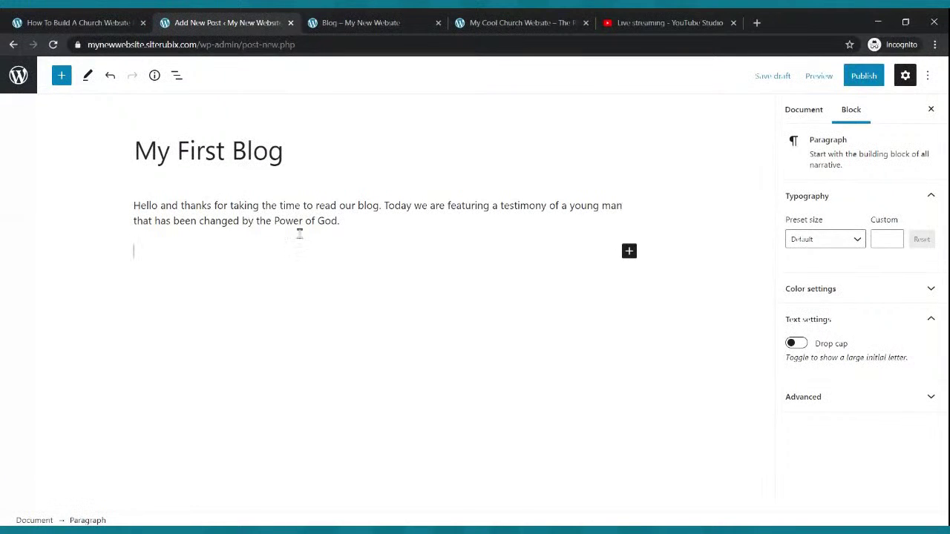
Remove the Contact Us embed that was accidentally pasted below the opening paragraph.
{"action": "left_click_drag", "start_coordinate": [346, 221], "coordinate": [130, 210]}
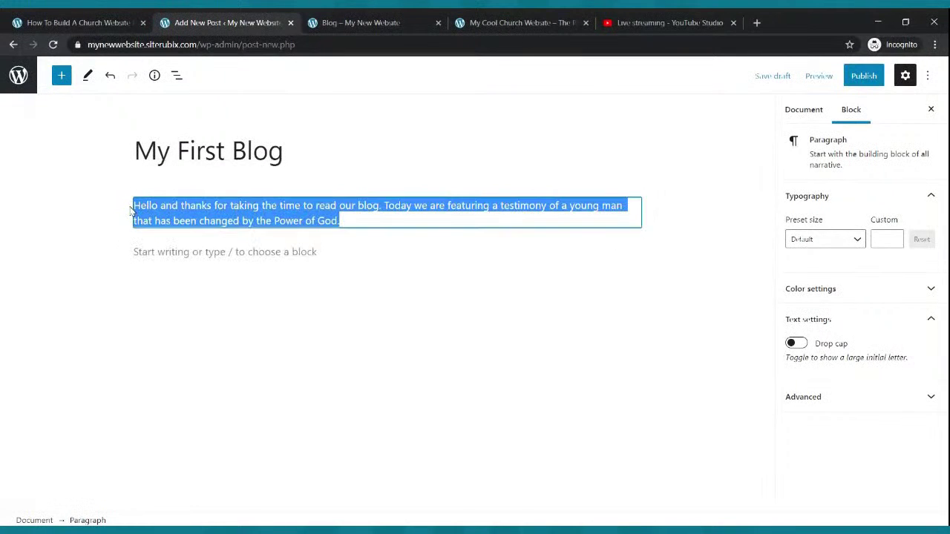
{"action": "left_click", "coordinate": [130, 210]}
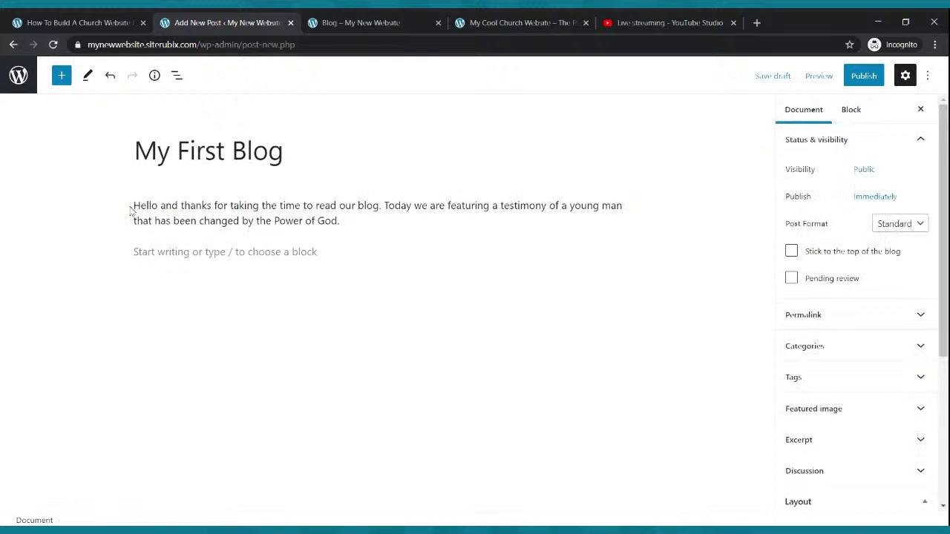
{"action": "left_click", "coordinate": [175, 247]}
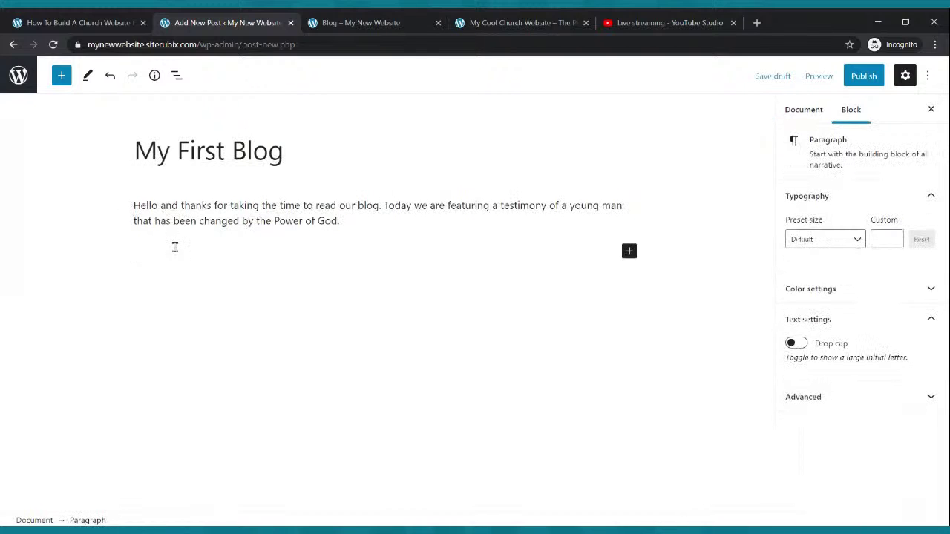
{"action": "key", "text": "ctrl+v"}
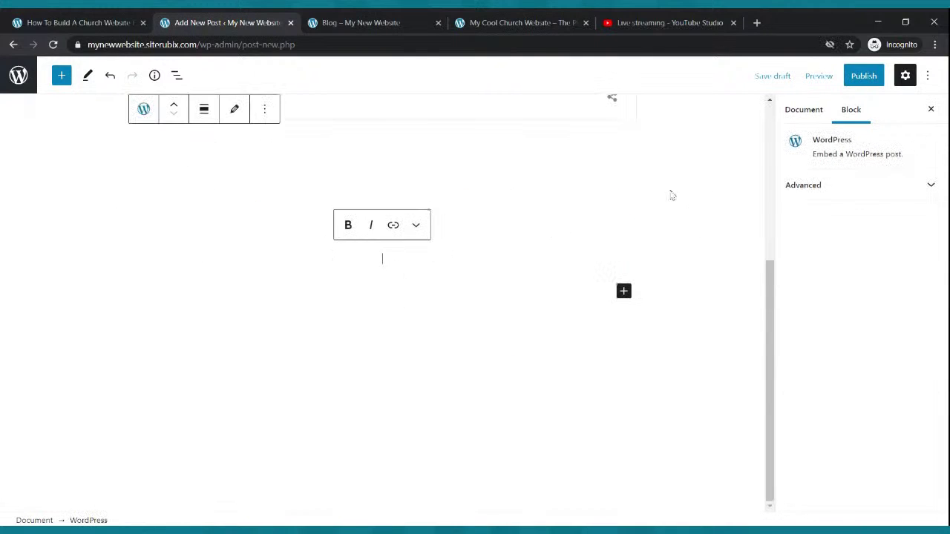
{"action": "left_click", "coordinate": [672, 195]}
{"action": "scroll", "coordinate": [510, 197], "scroll_direction": "up", "scroll_amount": 4}
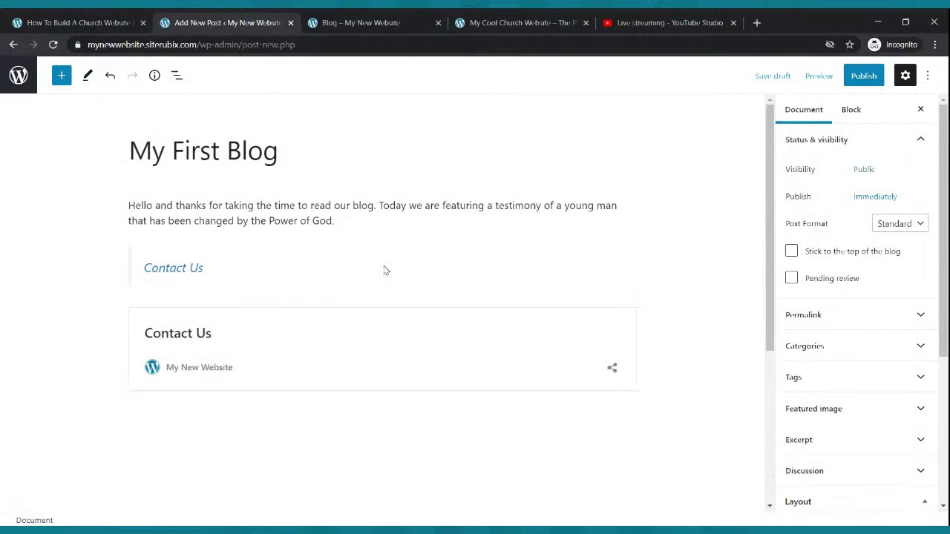
{"action": "scroll", "coordinate": [383, 271], "scroll_direction": "down", "scroll_amount": 3}
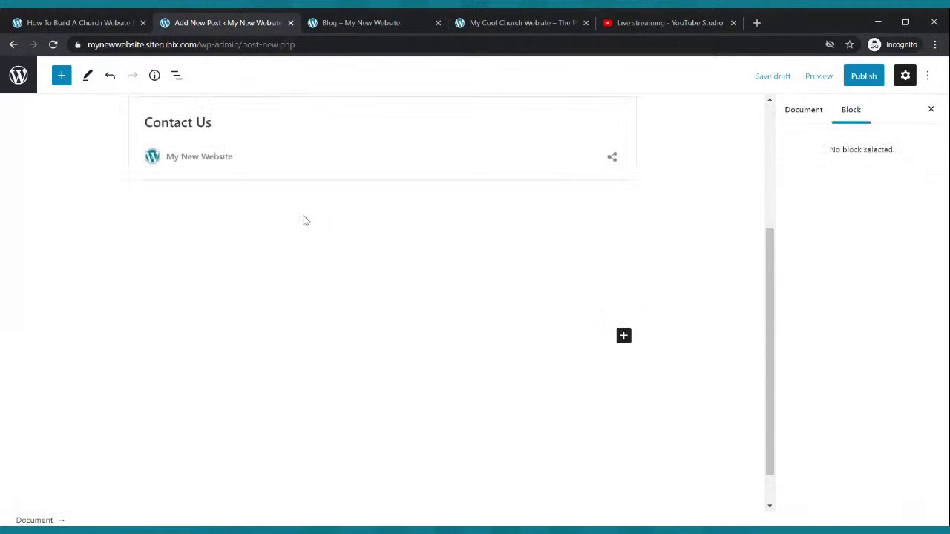
{"action": "left_click", "coordinate": [312, 220]}
{"action": "scroll", "coordinate": [319, 274], "scroll_direction": "up", "scroll_amount": 3}
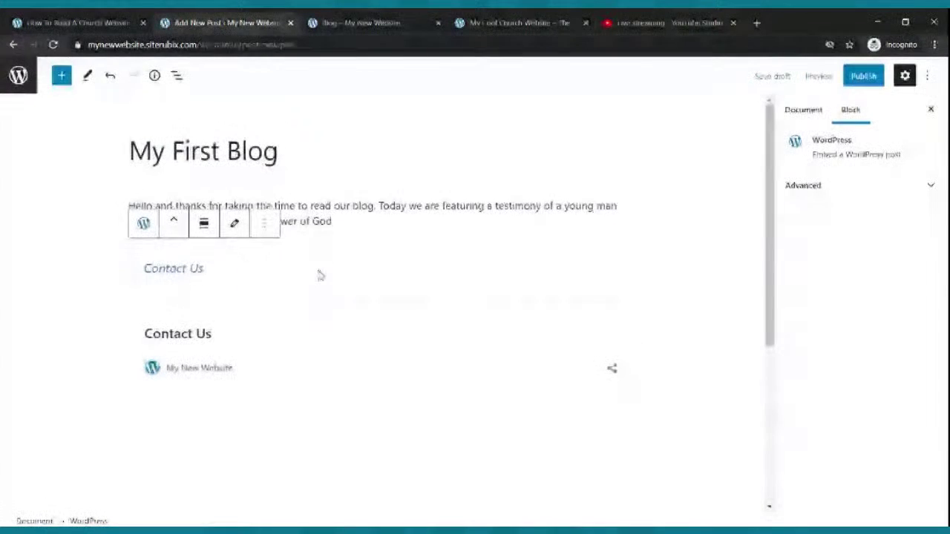
{"action": "left_click", "coordinate": [263, 225]}
{"action": "left_click_drag", "start_coordinate": [261, 421], "coordinate": [300, 505]}
{"action": "left_click", "coordinate": [301, 505]}
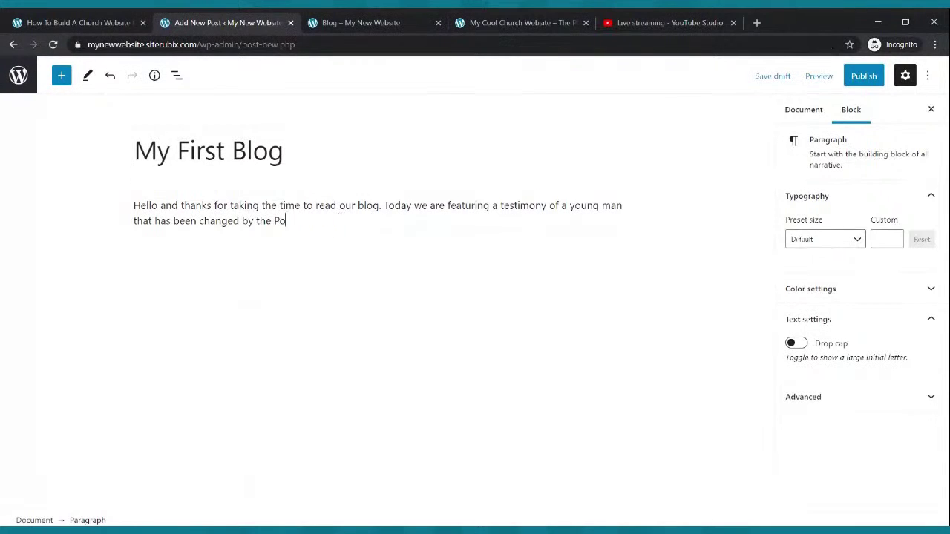
Copy the opening paragraph and paste it into three new paragraphs below.
{"action": "left_click_drag", "start_coordinate": [340, 221], "coordinate": [130, 209]}
{"action": "key", "text": "ctrl+c"}
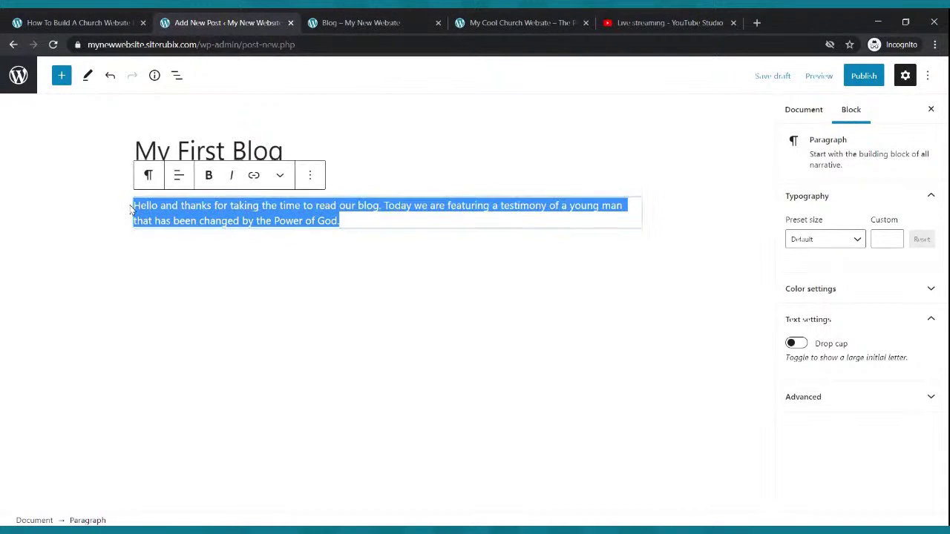
{"action": "left_click", "coordinate": [244, 249]}
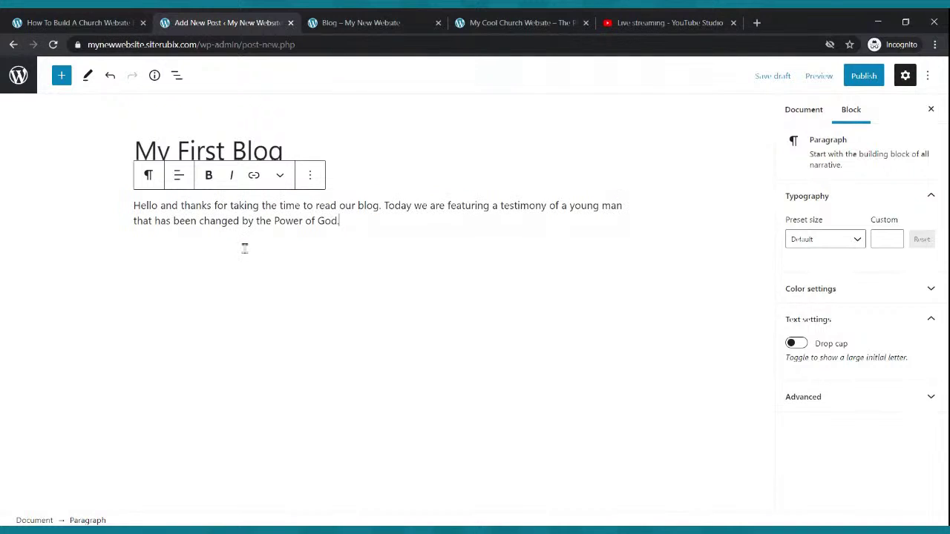
{"action": "key", "text": "Return"}
{"action": "key", "text": "ctrl+v"}
{"action": "key", "text": "ctrl+v"}
{"action": "key", "text": "ctrl+v"}
{"action": "key", "text": "ctrl+v"}
{"action": "key", "text": "ctrl+v"}
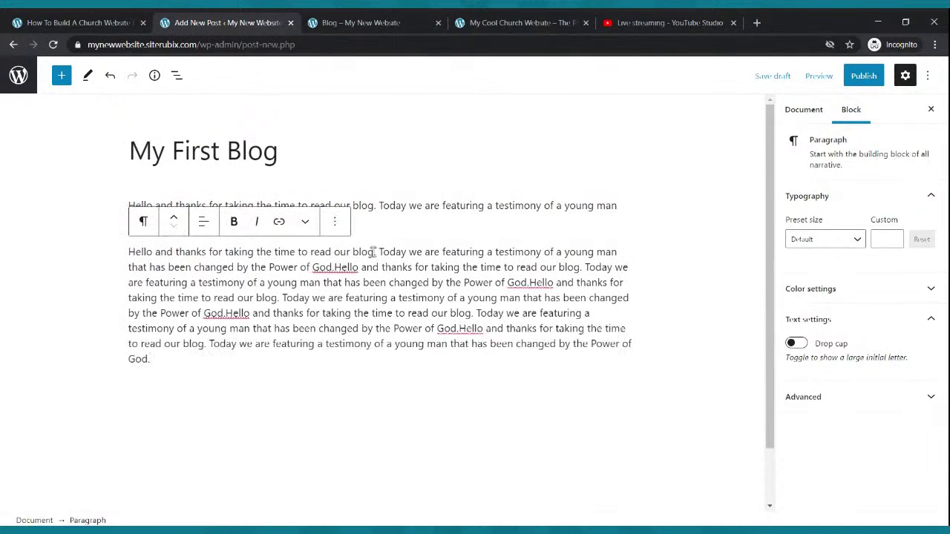
{"action": "key", "text": "Return"}
{"action": "key", "text": "ctrl+v"}
{"action": "key", "text": "ctrl+v"}
{"action": "key", "text": "ctrl+v"}
{"action": "key", "text": "ctrl+v"}
{"action": "key", "text": "ctrl+v"}
{"action": "key", "text": "ctrl+v"}
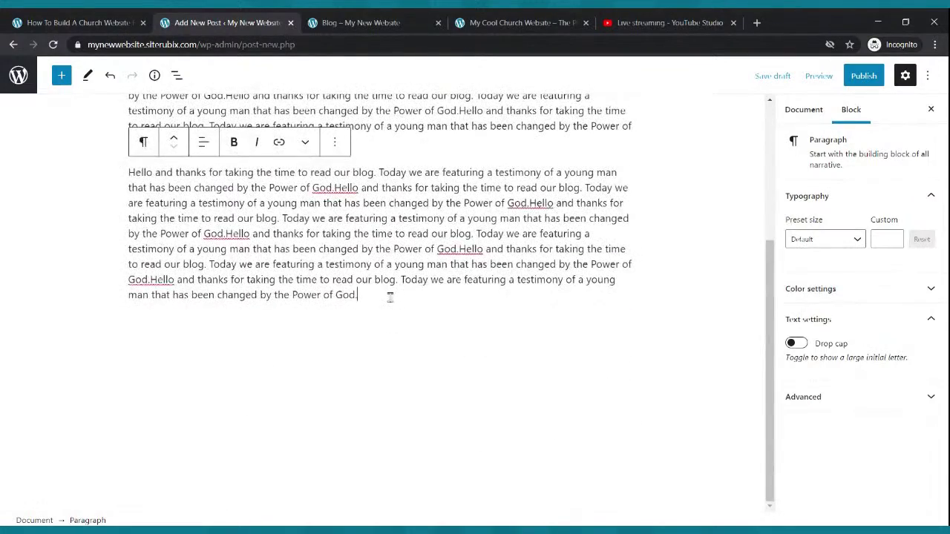
{"action": "key", "text": "Return"}
{"action": "key", "text": "ctrl+v"}
{"action": "key", "text": "ctrl+v"}
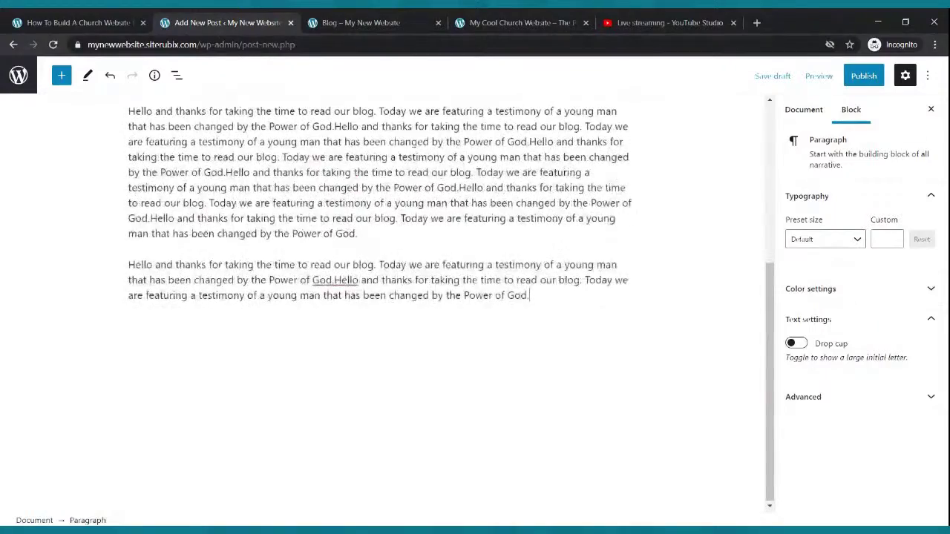
{"action": "scroll", "coordinate": [382, 299], "scroll_direction": "up", "scroll_amount": 3}
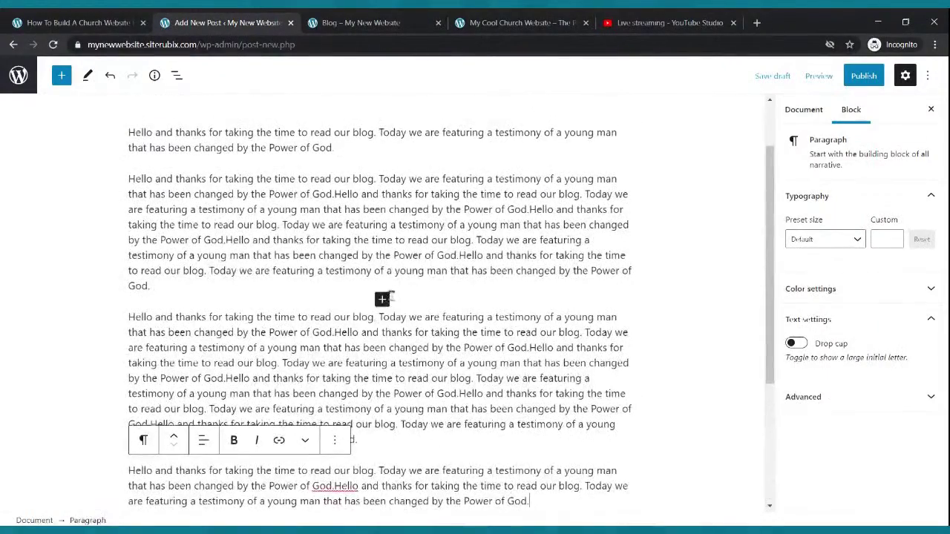
{"action": "left_click", "coordinate": [382, 299]}
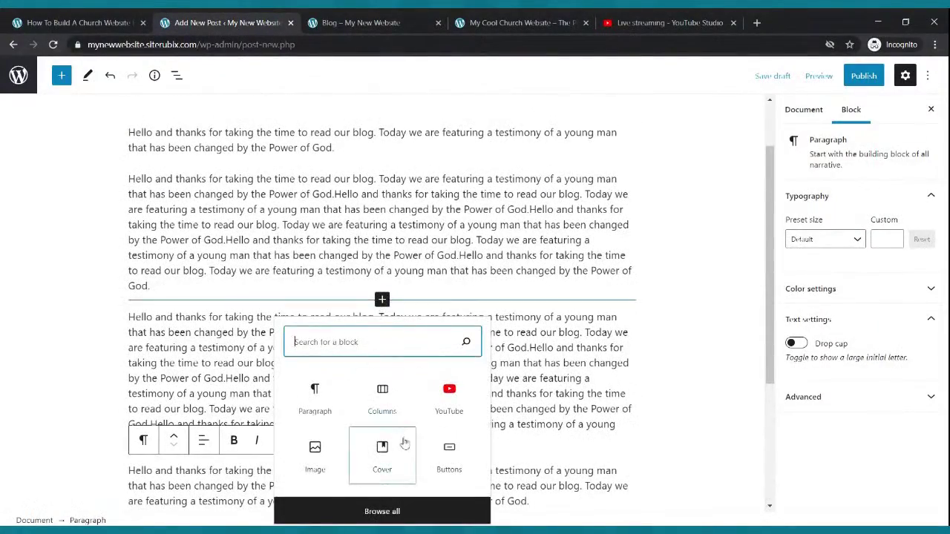
Upload a photo of a man speaking, float it left with text wrapping, and bring up the pre-publish check.
{"action": "left_click", "coordinate": [315, 452]}
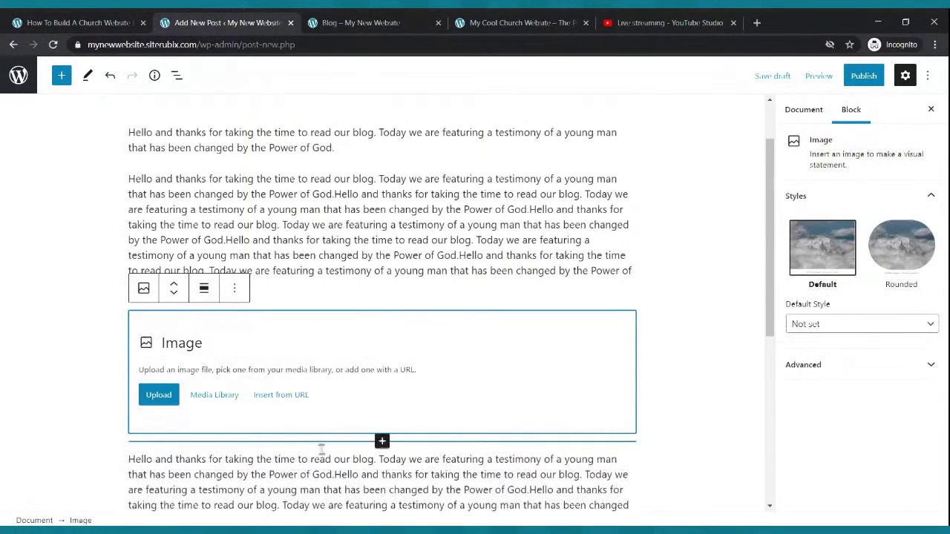
{"action": "left_click", "coordinate": [155, 404]}
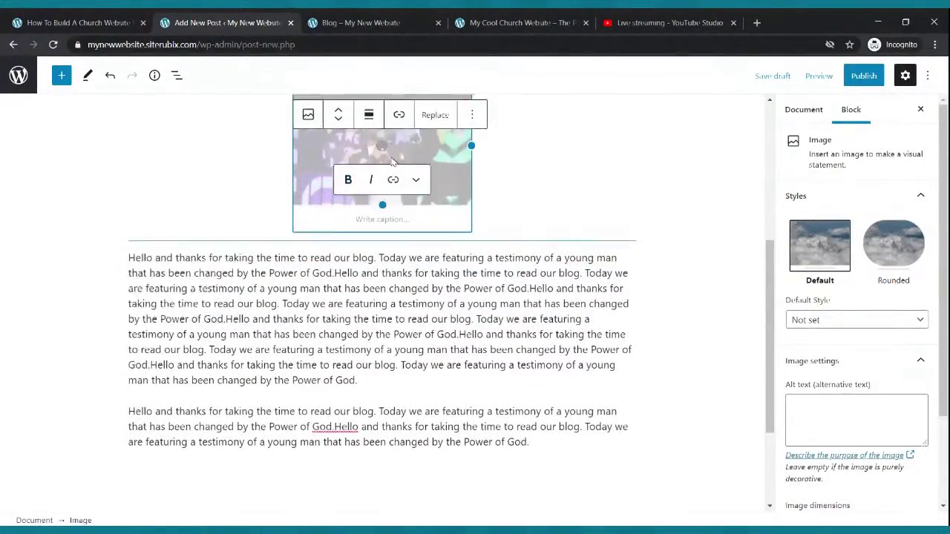
{"action": "scroll", "coordinate": [364, 165], "scroll_direction": "up", "scroll_amount": 2}
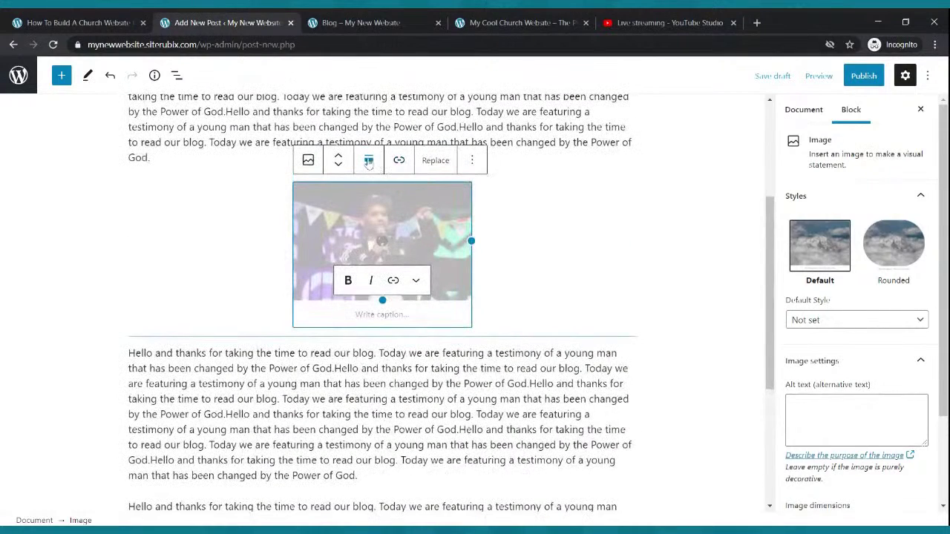
{"action": "left_click", "coordinate": [369, 162]}
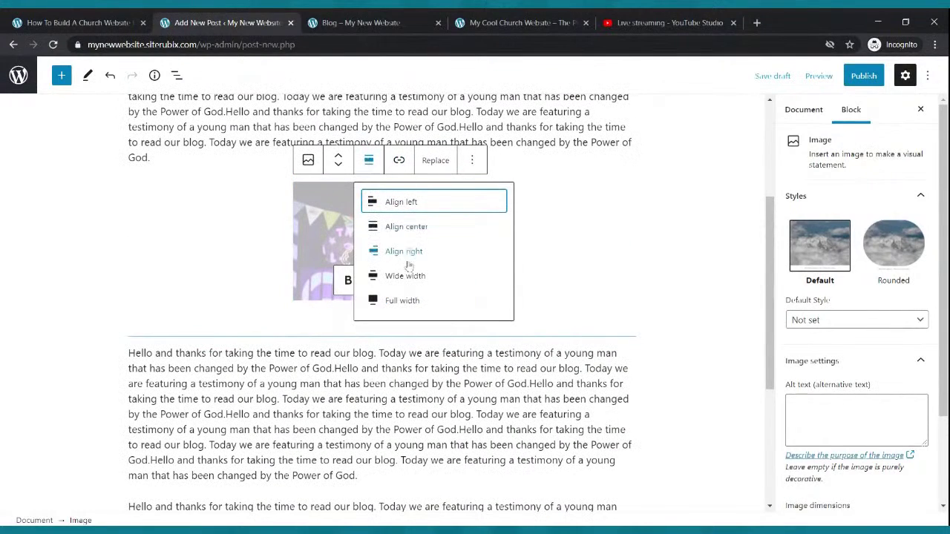
{"action": "left_click", "coordinate": [401, 202]}
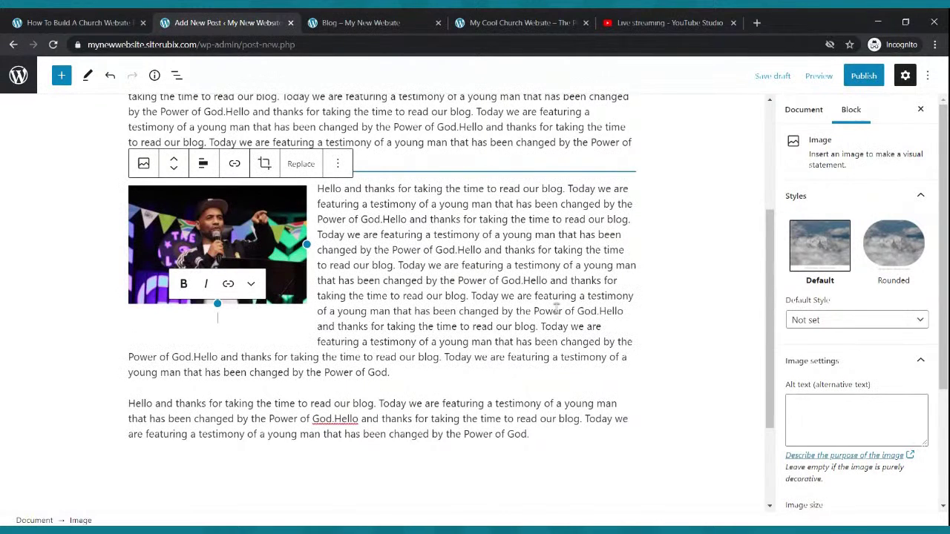
{"action": "left_click", "coordinate": [864, 79]}
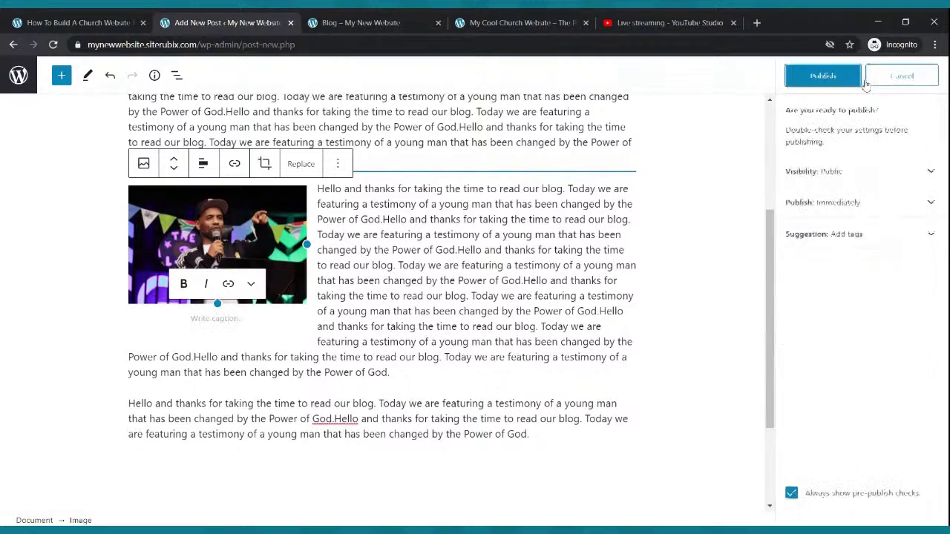
Publish My First Blog from the pre-publish panel.
{"action": "left_click", "coordinate": [841, 80]}
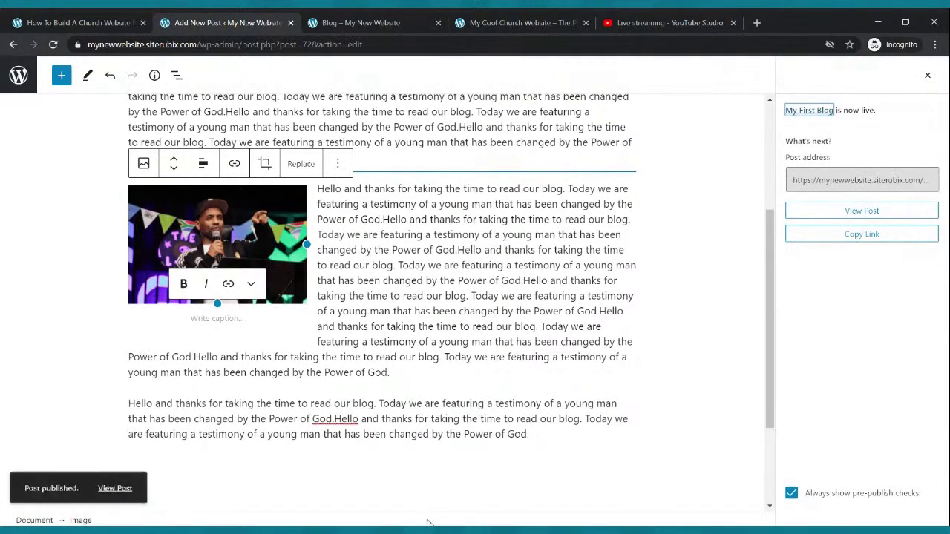
{"action": "scroll", "coordinate": [430, 475], "scroll_direction": "up", "scroll_amount": 1}
{"action": "scroll", "coordinate": [431, 475], "scroll_direction": "up", "scroll_amount": 2}
{"action": "scroll", "coordinate": [431, 475], "scroll_direction": "down", "scroll_amount": 4}
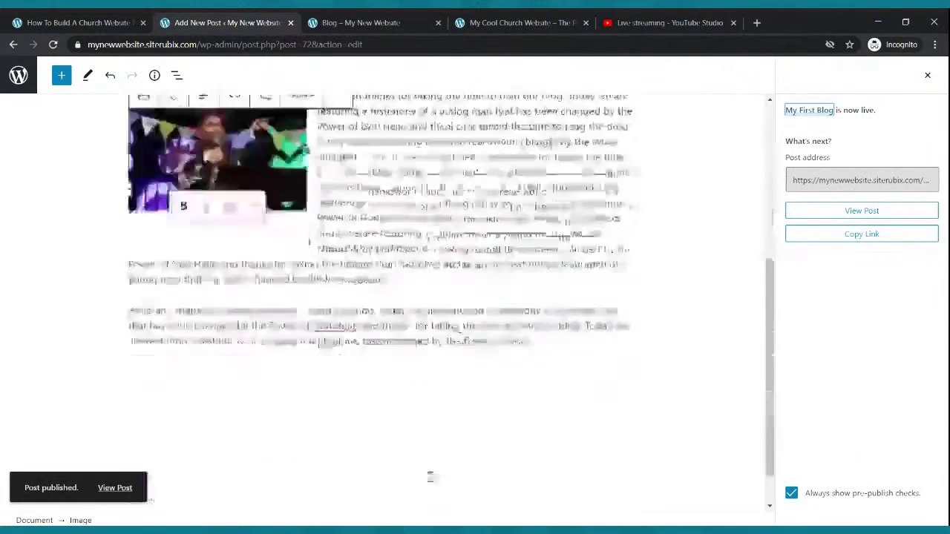
{"action": "scroll", "coordinate": [432, 477], "scroll_direction": "up", "scroll_amount": 3}
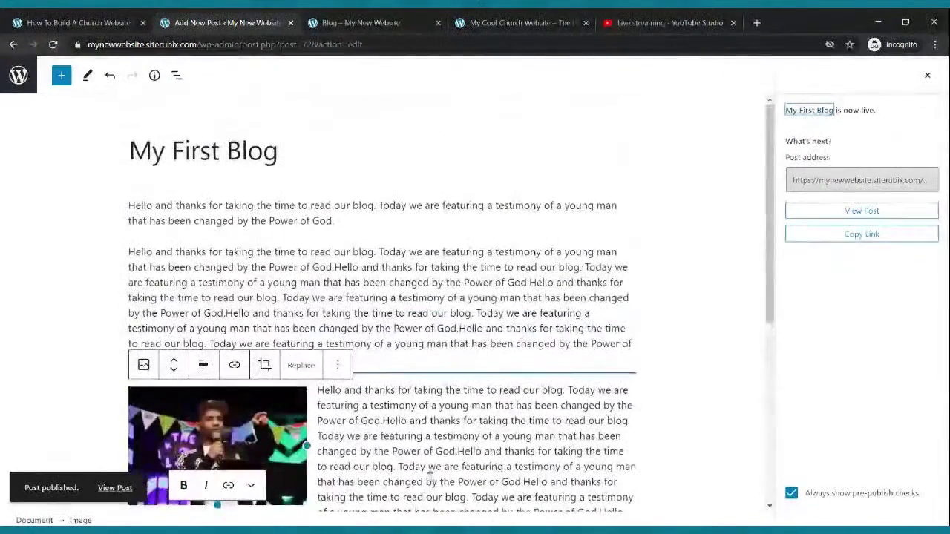
Confirm My First Blog appears on the reloaded site blog page and as its own post.
{"action": "left_click", "coordinate": [341, 23]}
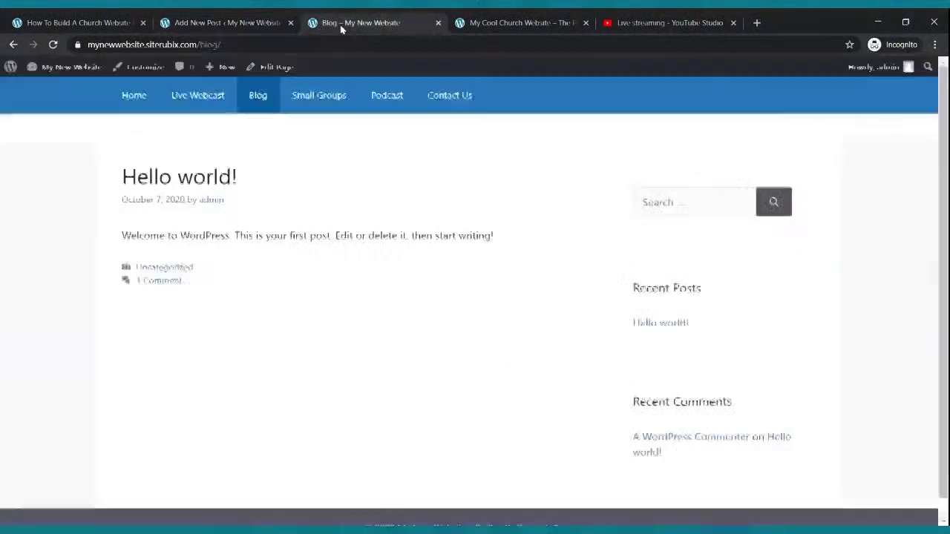
{"action": "left_click", "coordinate": [267, 99]}
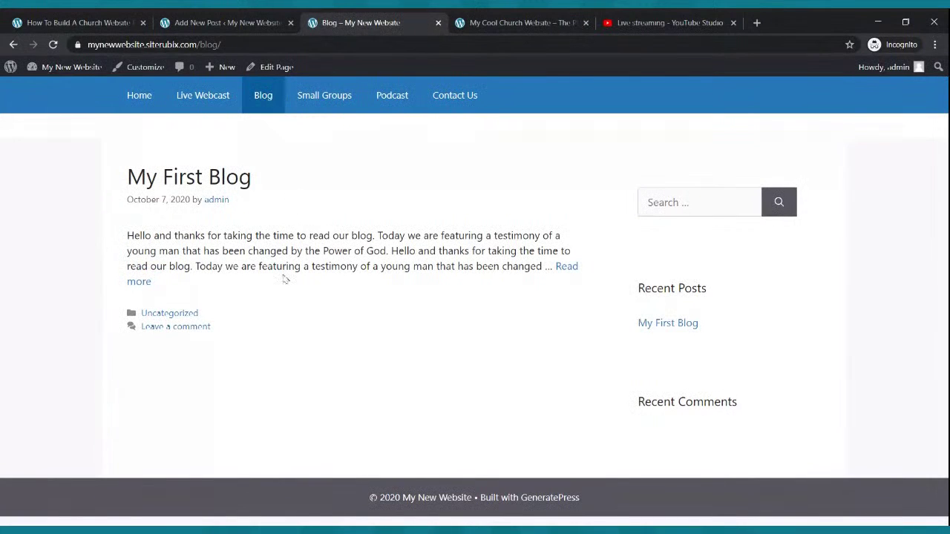
{"action": "left_click", "coordinate": [140, 280]}
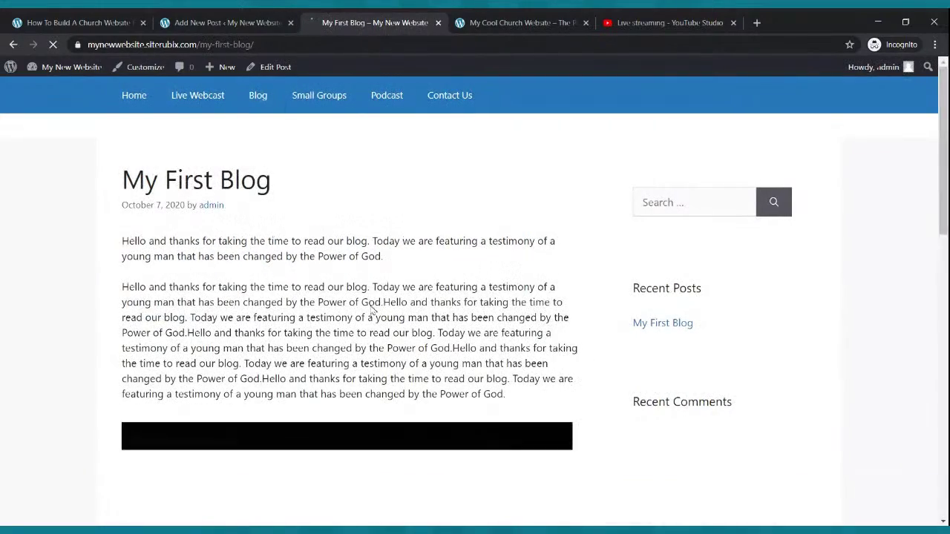
{"action": "scroll", "coordinate": [373, 312], "scroll_direction": "down", "scroll_amount": 6}
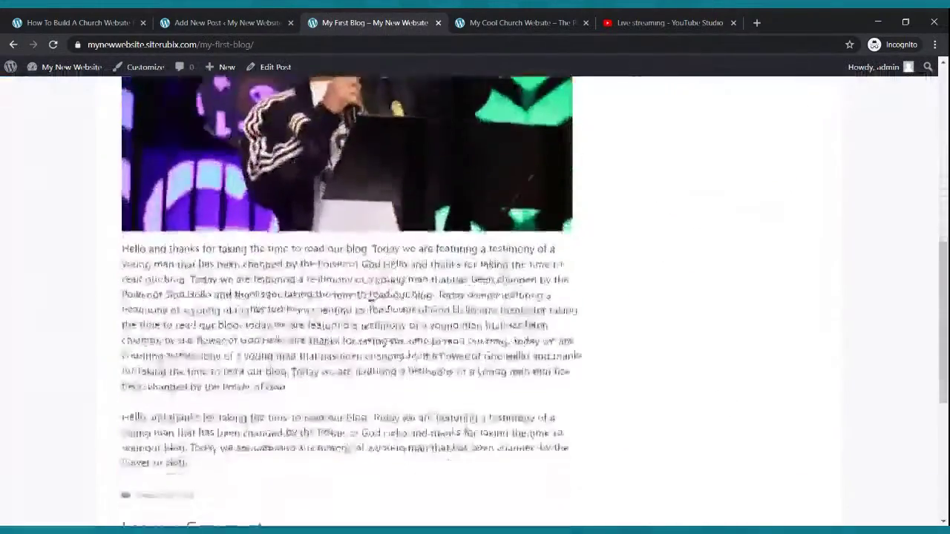
{"action": "scroll", "coordinate": [371, 303], "scroll_direction": "down", "scroll_amount": 5}
{"action": "scroll", "coordinate": [373, 311], "scroll_direction": "up", "scroll_amount": 10}
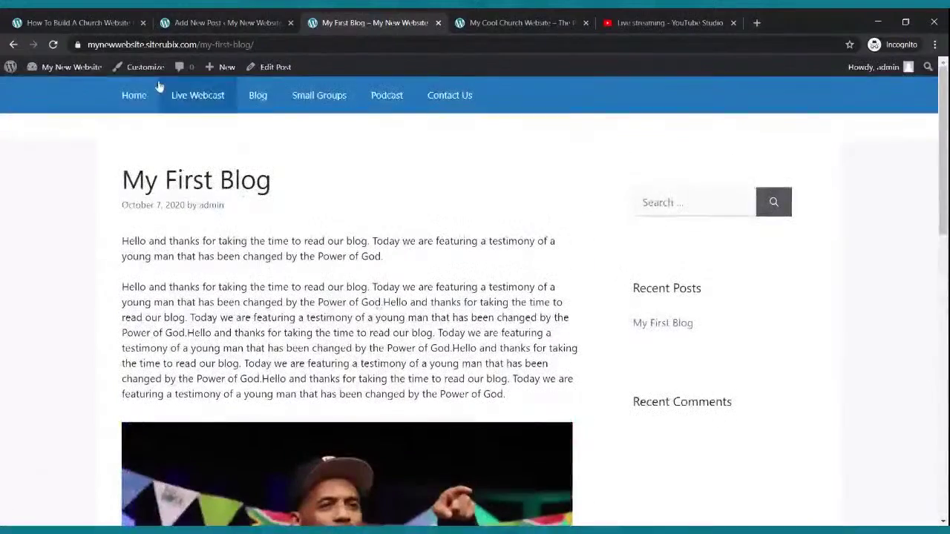
{"action": "left_click", "coordinate": [141, 95]}
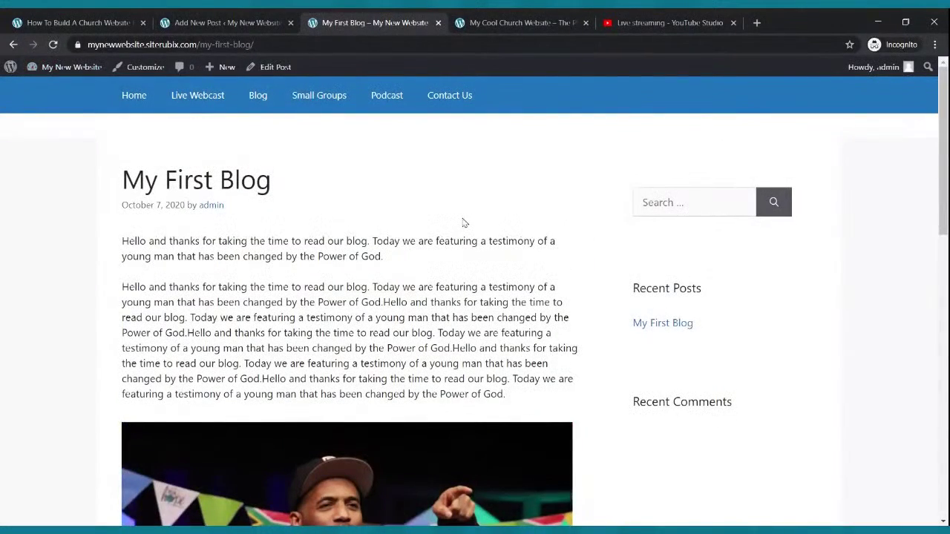
{"action": "left_click", "coordinate": [262, 19]}
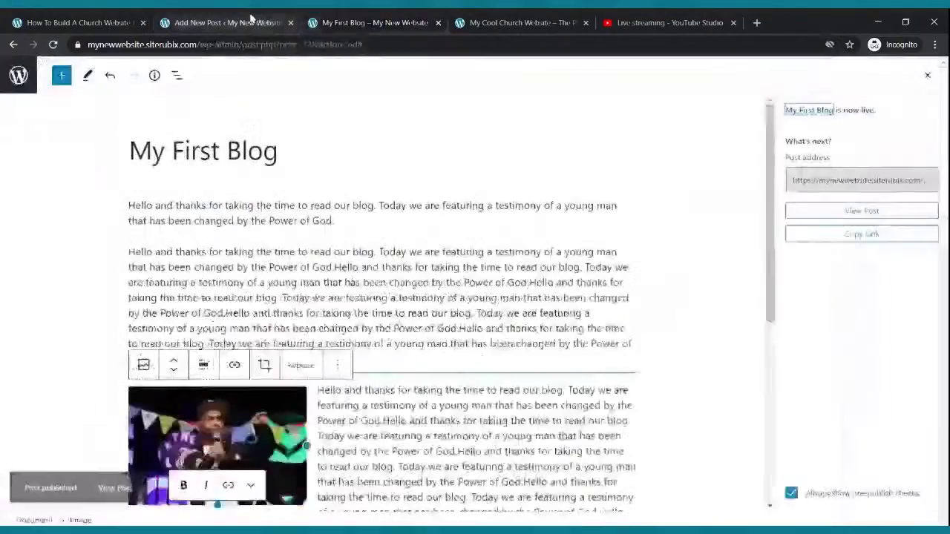
Go back to All Posts and start a new blank post.
{"action": "left_click", "coordinate": [14, 45]}
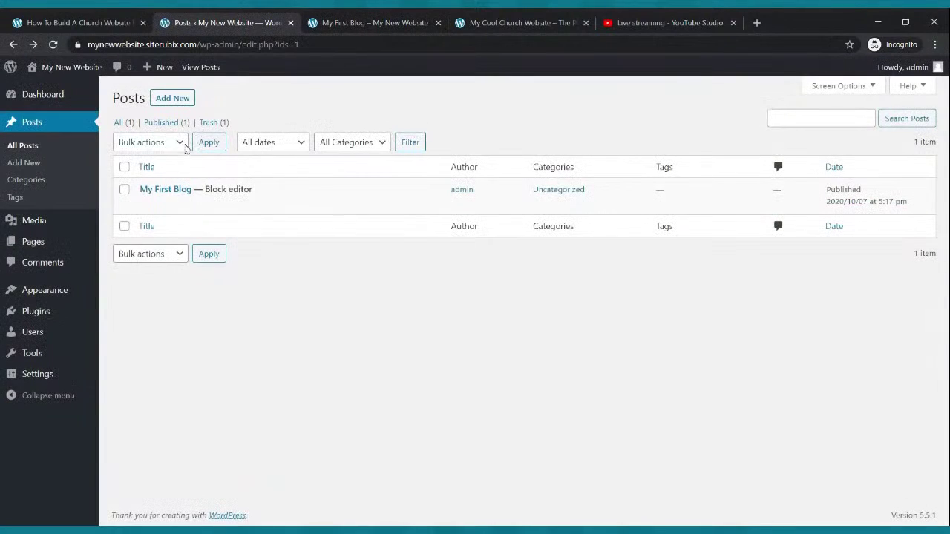
{"action": "left_click", "coordinate": [171, 98]}
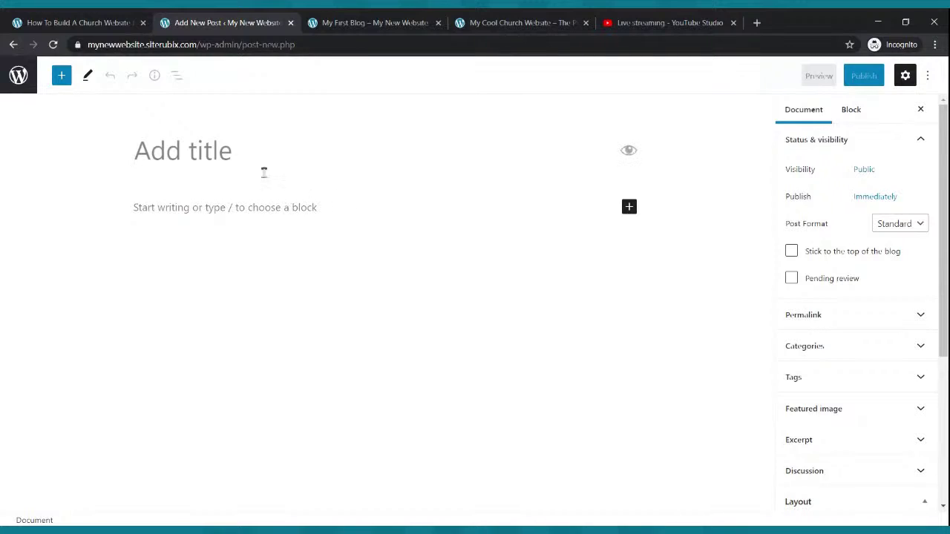
Title the new post 'My Second Blog', correcting the typos.
{"action": "type", "text": "MyS"}
{"action": "key", "text": "BackSpace"}
{"action": "type", "text": "Seond"}
{"action": "key", "text": "BackSpace"}
{"action": "key", "text": "BackSpace"}
{"action": "key", "text": "BackSpace"}
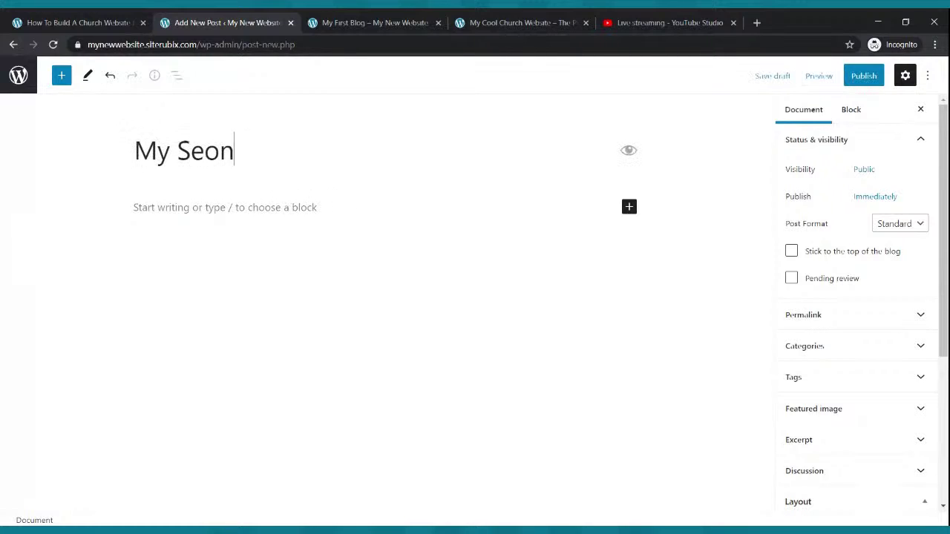
{"action": "type", "text": "cnd"}
{"action": "key", "text": "BackSpace"}
{"action": "key", "text": "BackSpace"}
{"action": "type", "text": "ond Blog"}
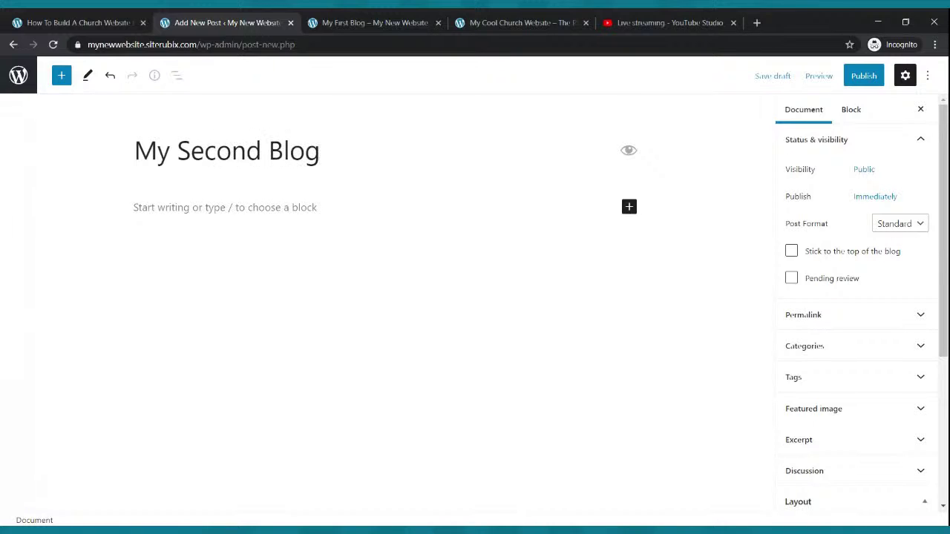
Paste the testimony sentence into four paragraphs and bring up the pre-publish check.
{"action": "left_click", "coordinate": [244, 207]}
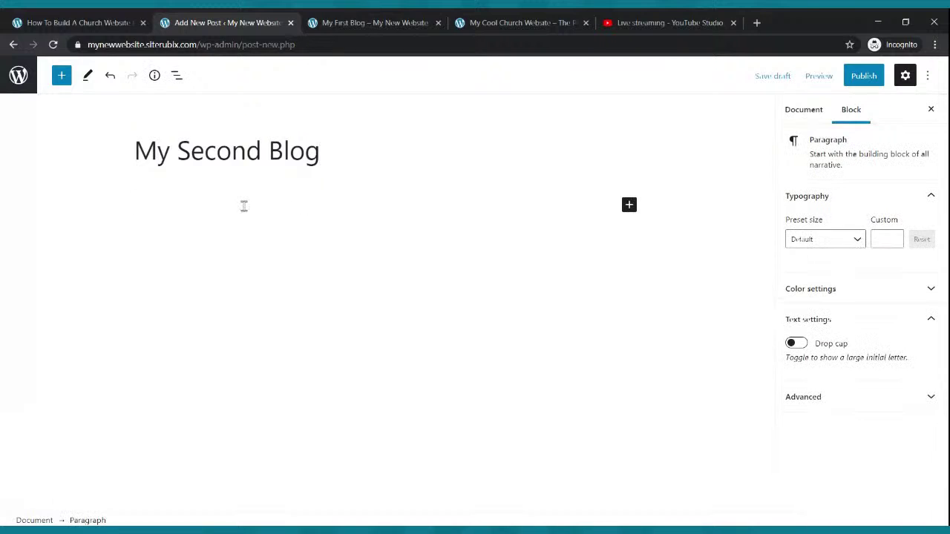
{"action": "type", "text": "Hello and thanks for taking the time to read our blog. Today we are featuring a testimony of a young man that has been changed by the Power of God."}
{"action": "key", "text": "ctrl+v"}
{"action": "key", "text": "ctrl+v"}
{"action": "key", "text": "Return"}
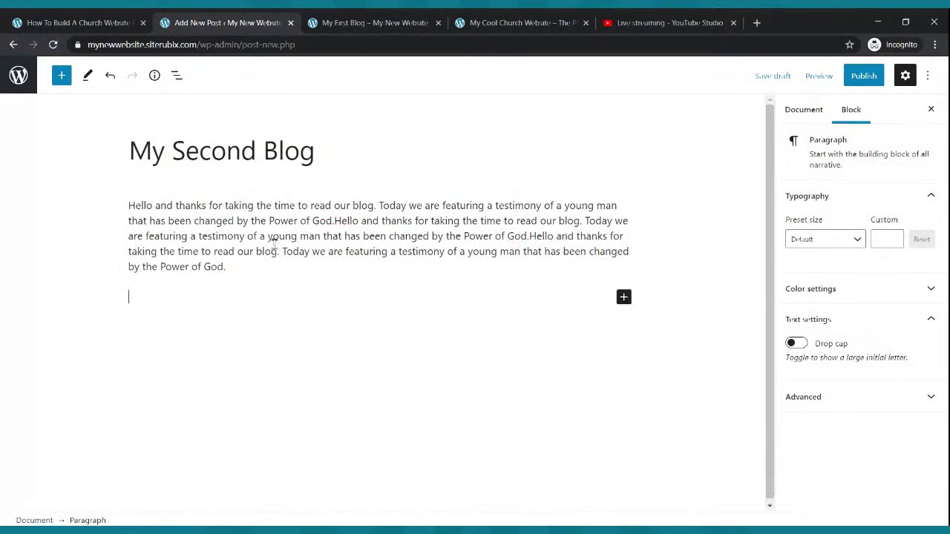
{"action": "type", "text": "Hello and thanks for taking the time to read our blog. Today we are featuring a testimony of a young man that has been changed by the Power of God."}
{"action": "key", "text": "ctrl+v"}
{"action": "key", "text": "ctrl+v"}
{"action": "key", "text": "Return"}
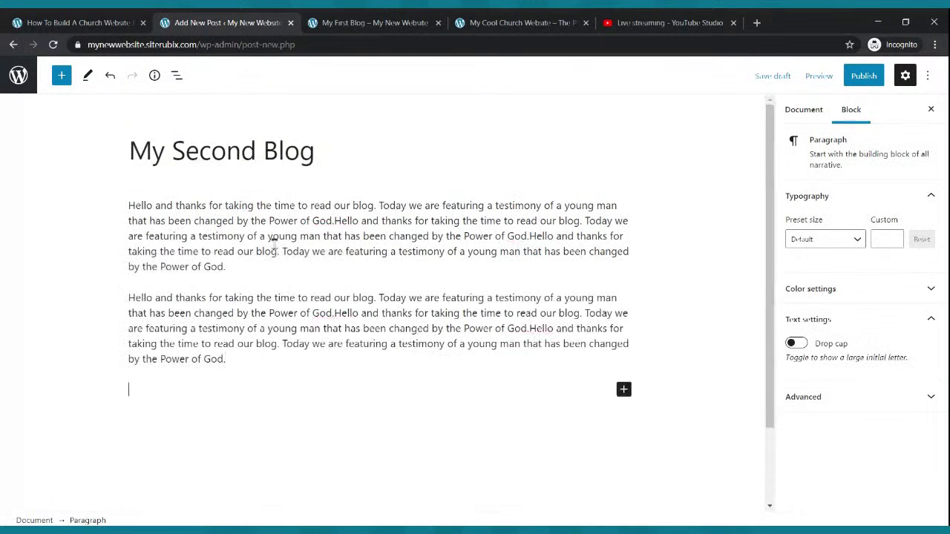
{"action": "key", "text": "ctrl+v"}
{"action": "key", "text": "ctrl+v"}
{"action": "key", "text": "Return"}
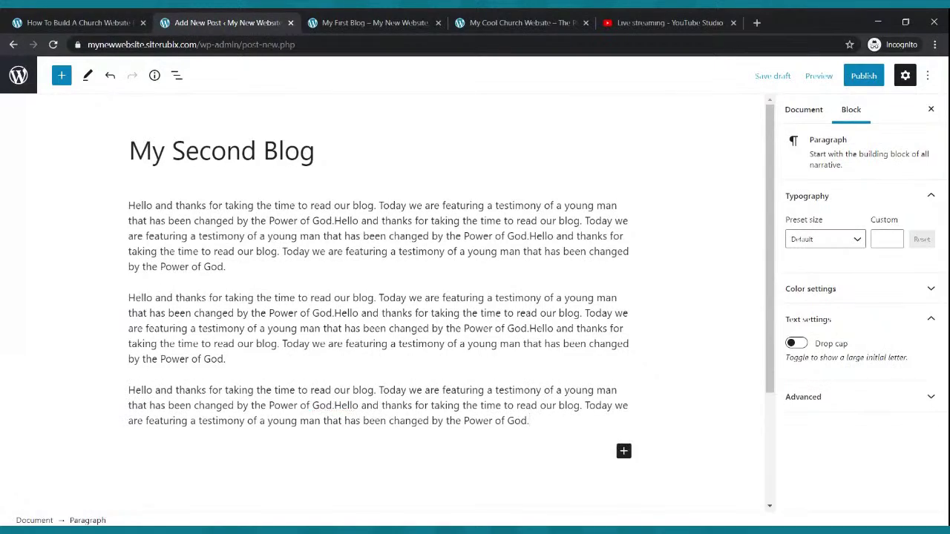
{"action": "type", "text": "Hello and thanks for taking the time to read our blog. Today we are featuring a testimony of a young man that has been changed by the Power of God."}
{"action": "type", "text": "Hello and thanks for taking the time to read our blog. Today we are featuring a testimony of a young man that has been changed by the Power of God."}
{"action": "type", "text": "Hello and thanks for taking the time to read our blog. Today we are featuring a testimony of a young man that has been changed by the Power of God."}
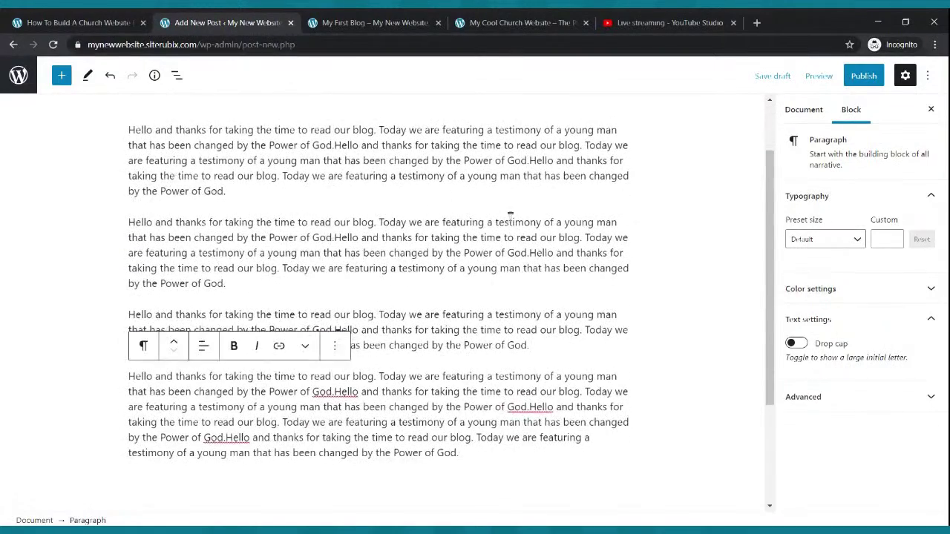
{"action": "scroll", "coordinate": [481, 212], "scroll_direction": "up", "scroll_amount": 2}
{"action": "left_click", "coordinate": [863, 75]}
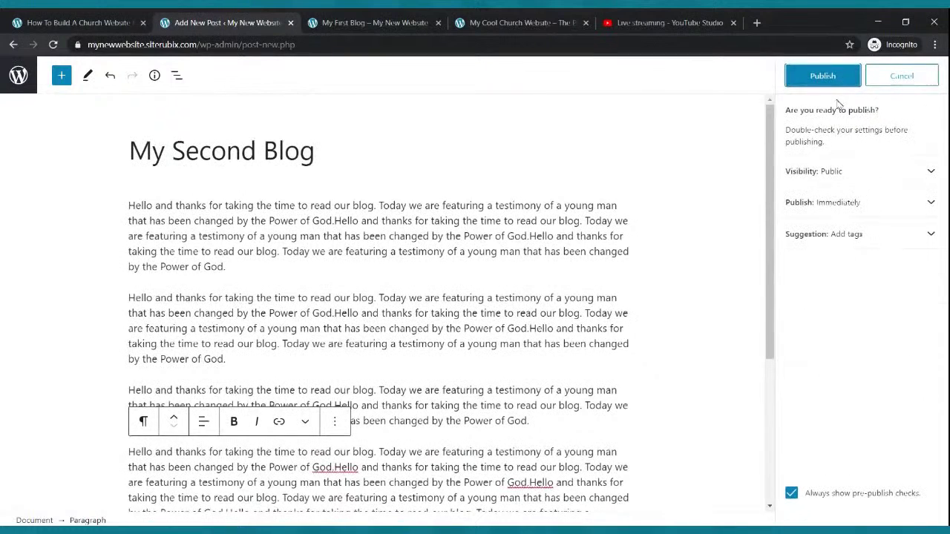
Publish My Second Blog and reload the live site's blog listing.
{"action": "left_click", "coordinate": [840, 83]}
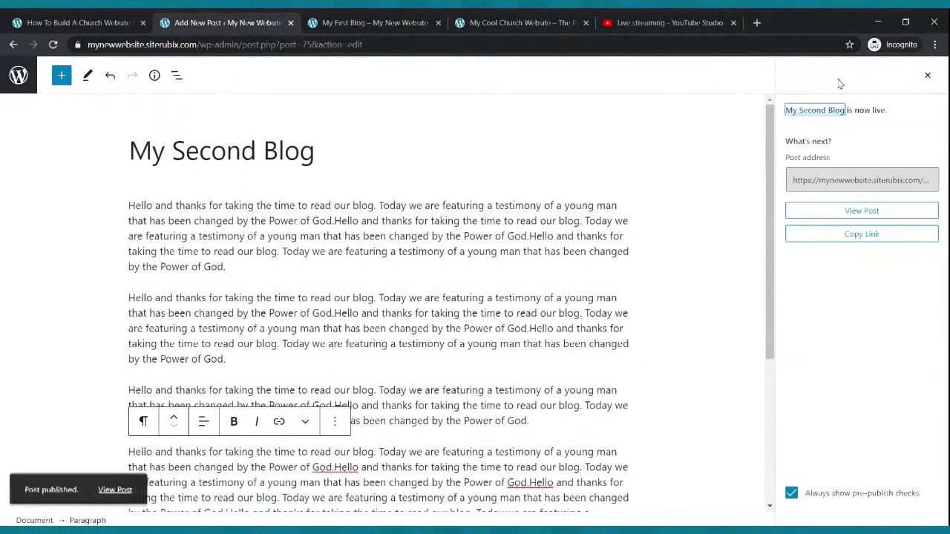
{"action": "left_click", "coordinate": [375, 23]}
{"action": "left_click", "coordinate": [53, 45]}
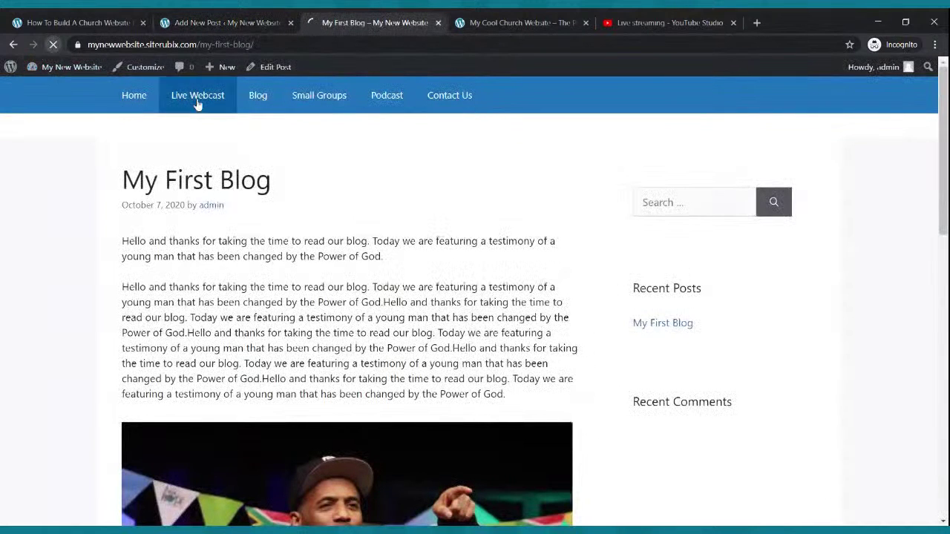
{"action": "left_click", "coordinate": [256, 97]}
Open My Second Blog on the live site, then return to the admin Posts list.
{"action": "scroll", "coordinate": [371, 231], "scroll_direction": "down", "scroll_amount": 1}
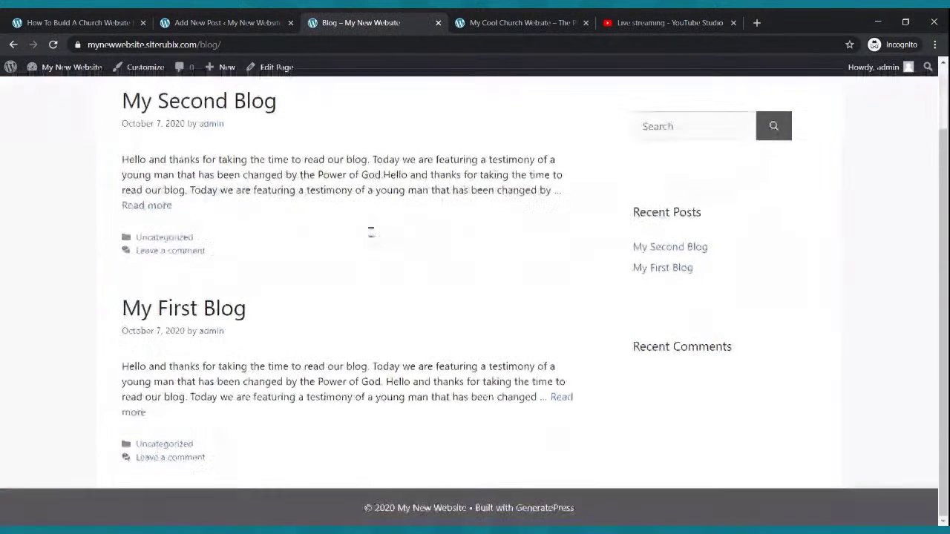
{"action": "left_click", "coordinate": [147, 207]}
{"action": "scroll", "coordinate": [493, 309], "scroll_direction": "down", "scroll_amount": 10}
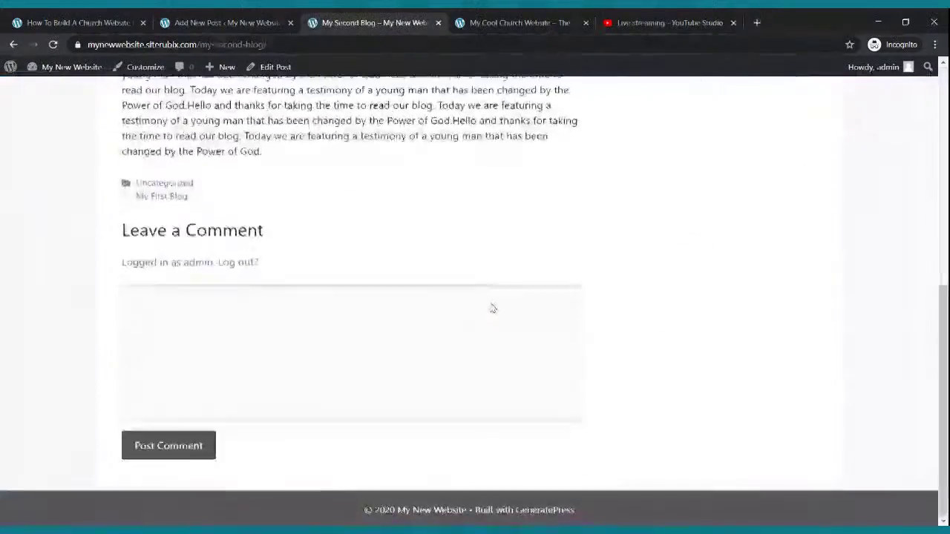
{"action": "scroll", "coordinate": [490, 305], "scroll_direction": "up", "scroll_amount": 9}
{"action": "scroll", "coordinate": [445, 223], "scroll_direction": "up", "scroll_amount": 1}
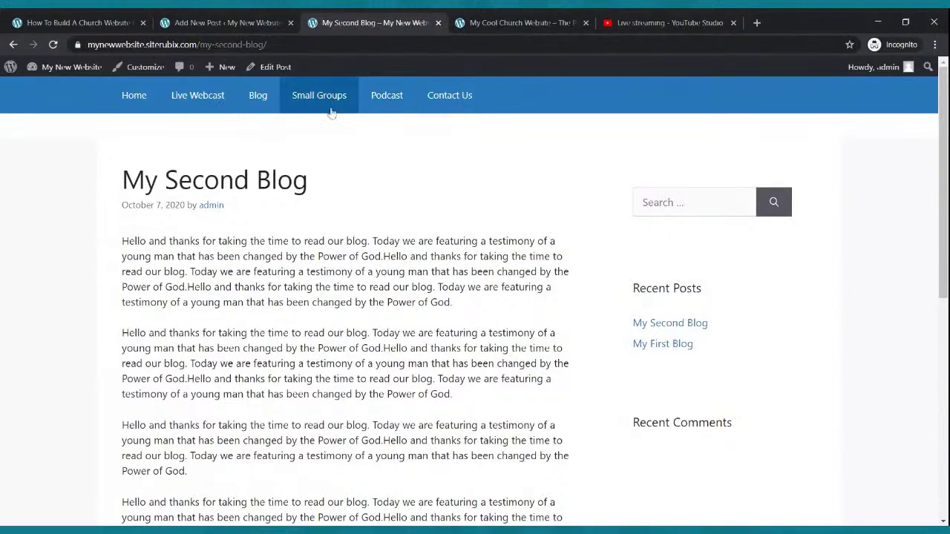
{"action": "left_click", "coordinate": [229, 26]}
{"action": "left_click", "coordinate": [14, 44]}
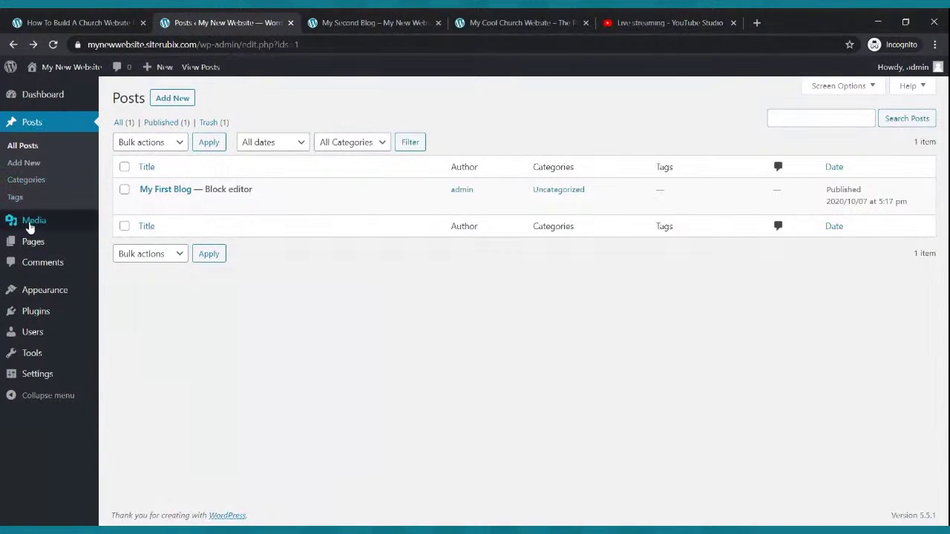
Open the Small Groups page from Pages in the block editor.
{"action": "left_click", "coordinate": [36, 246]}
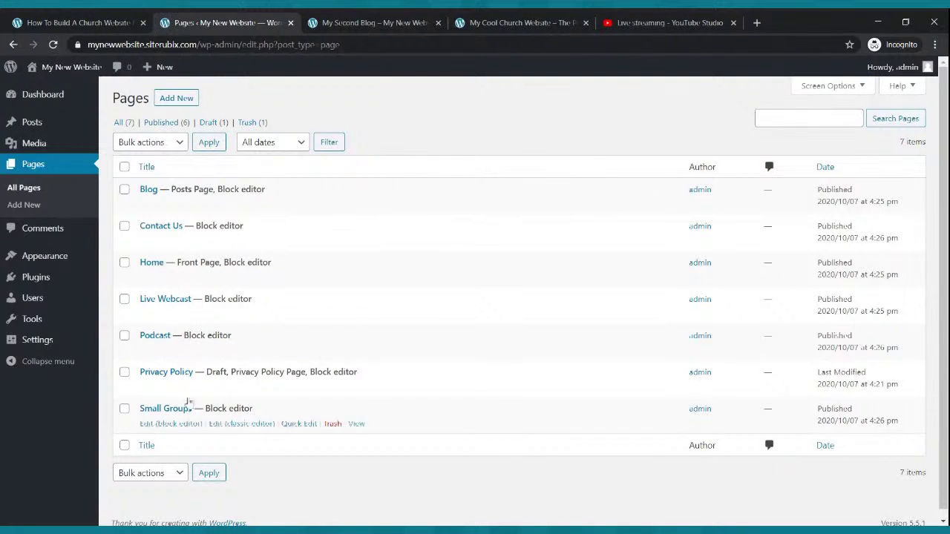
{"action": "left_click", "coordinate": [180, 425]}
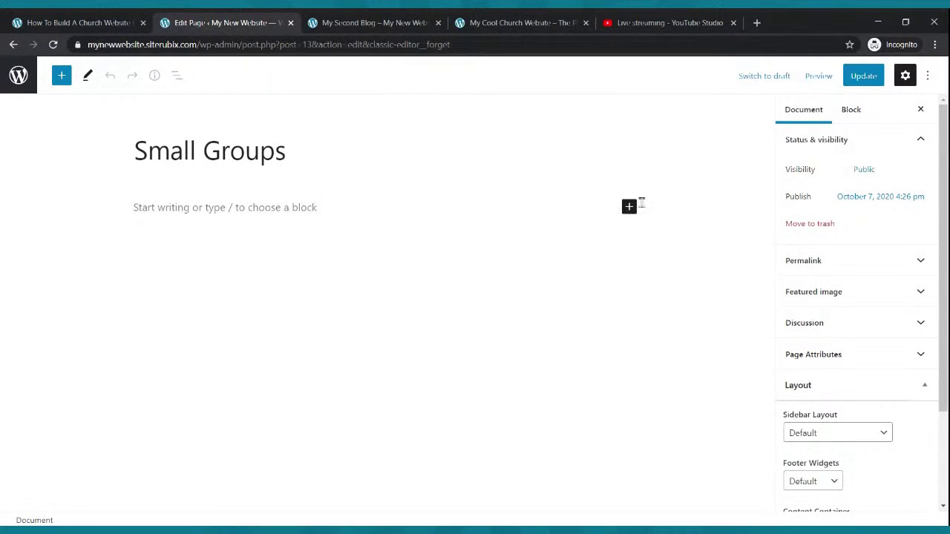
{"action": "left_click", "coordinate": [629, 206]}
Insert a 33 / 33 / 33 Columns block and add a Paragraph block to the first column.
{"action": "left_click", "coordinate": [666, 249]}
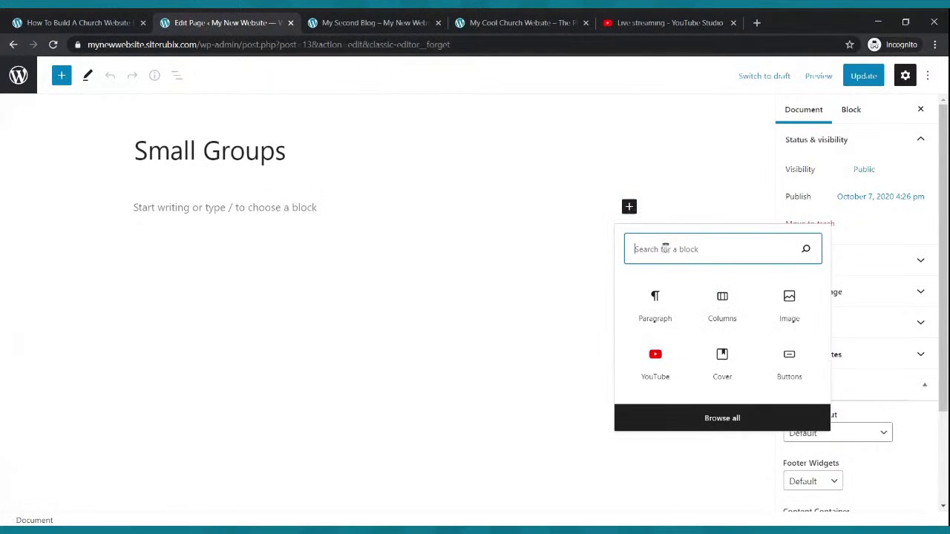
{"action": "type", "text": "columns"}
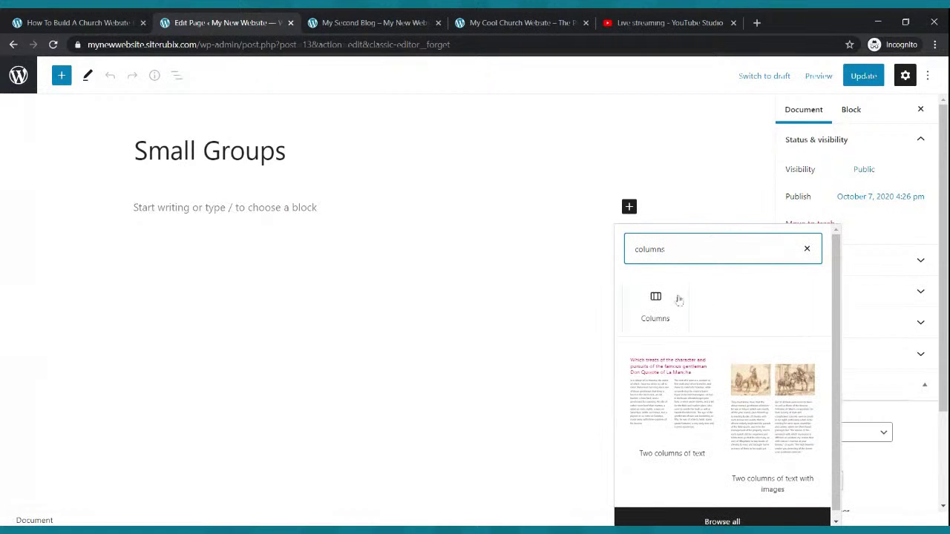
{"action": "left_click", "coordinate": [678, 300]}
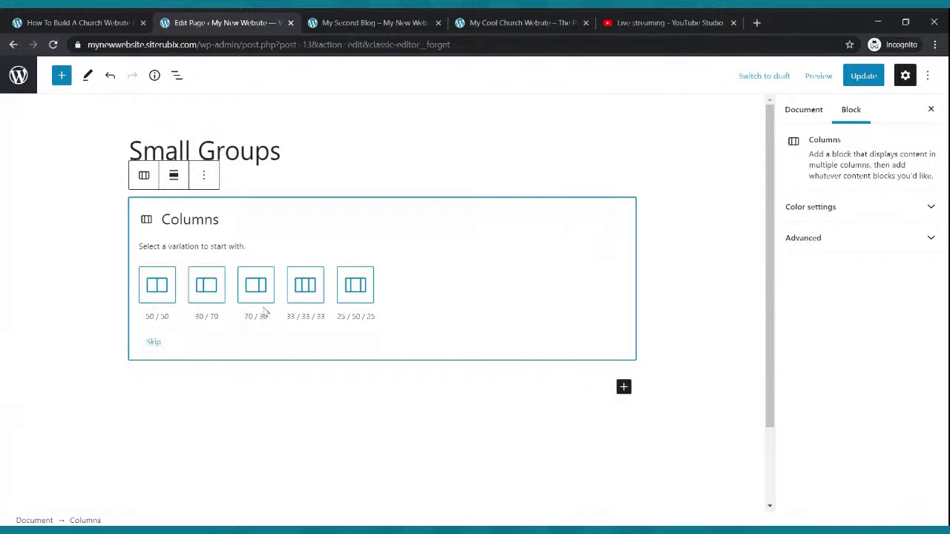
{"action": "left_click", "coordinate": [290, 297]}
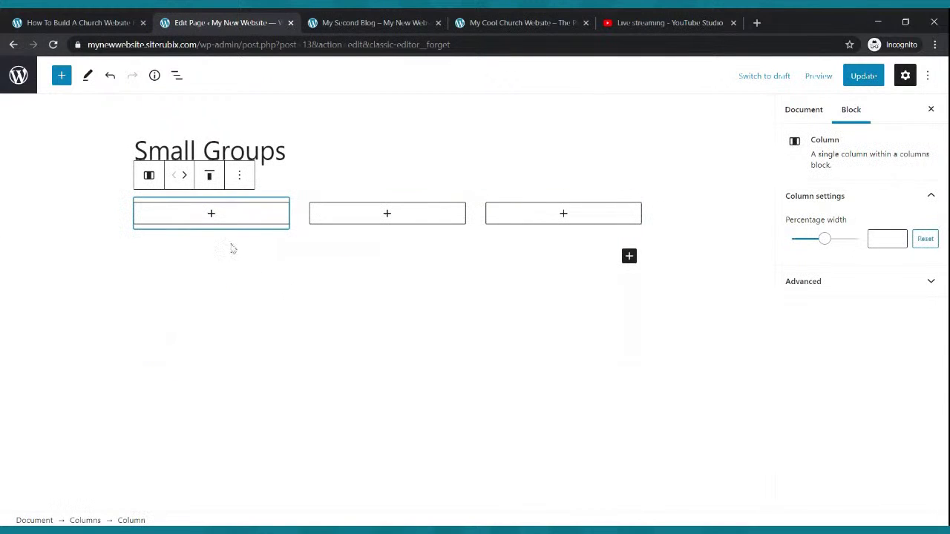
{"action": "left_click", "coordinate": [212, 214]}
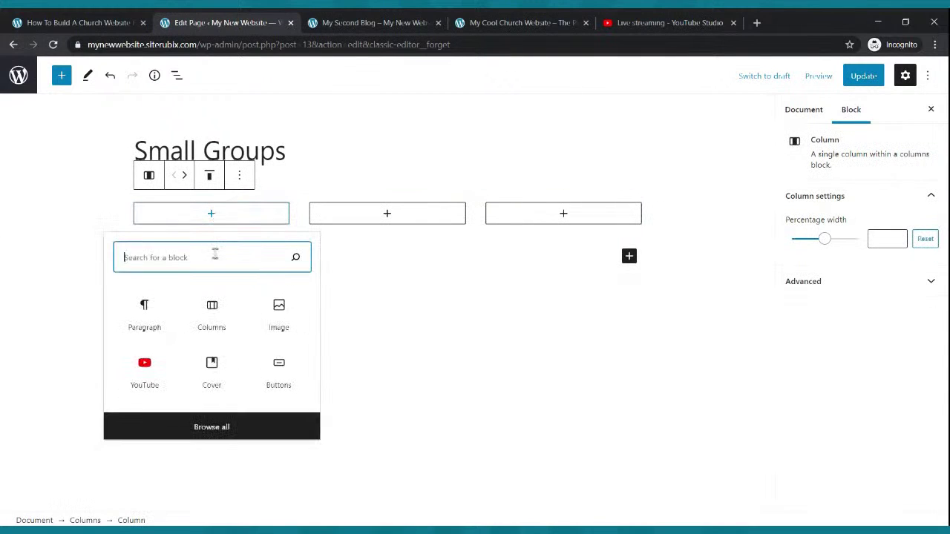
{"action": "type", "text": "paragrpah"}
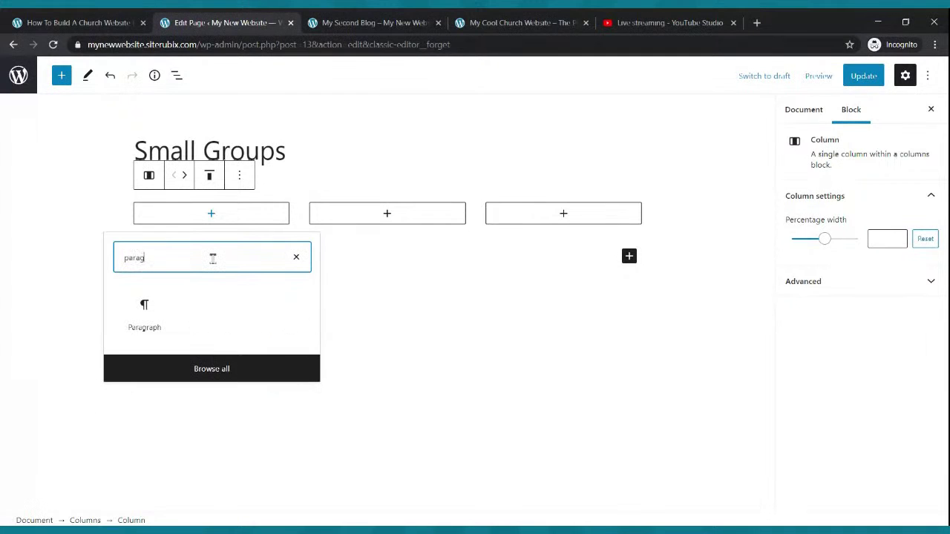
{"action": "key", "text": "BackSpace"}
{"action": "key", "text": "BackSpace"}
{"action": "key", "text": "BackSpace"}
{"action": "left_click", "coordinate": [163, 311]}
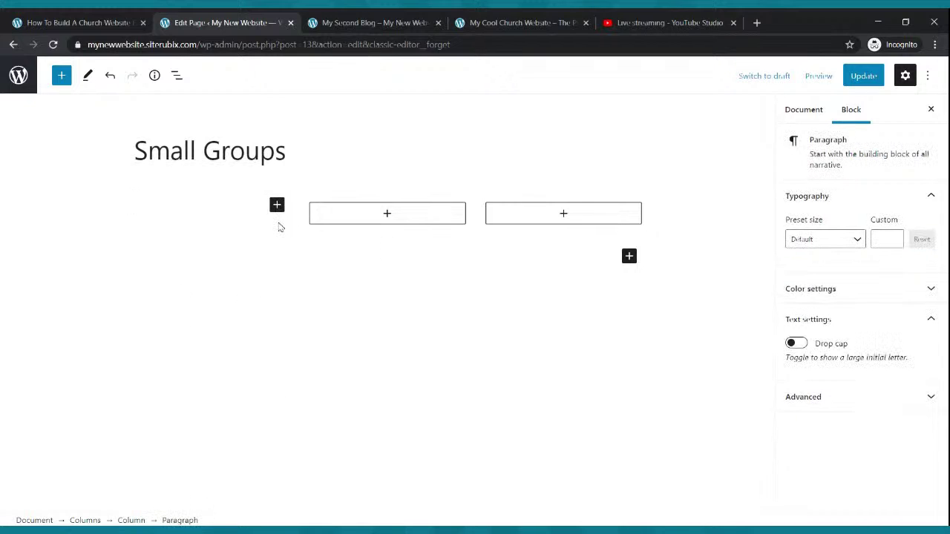
{"action": "type", "text": "N"}
{"action": "type", "text": "me"}
{"action": "type", "text": "ame"}
{"action": "type", "text": ": The On"}
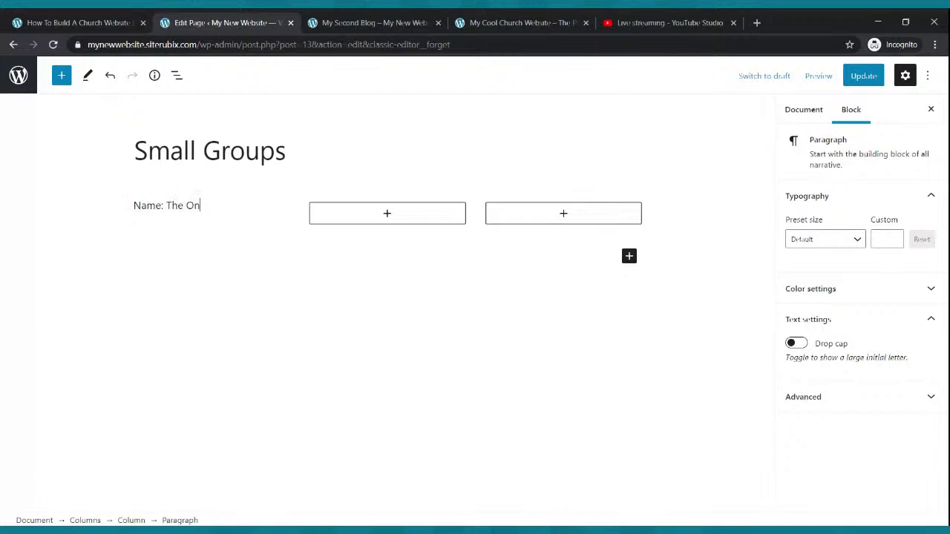
{"action": "type", "text": " Fire Small Group"}
{"action": "key", "text": "Return"}
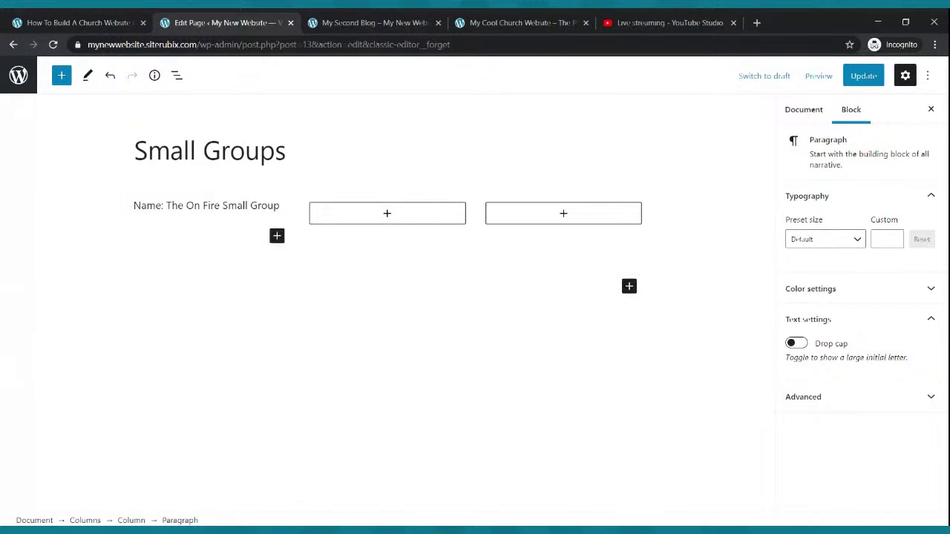
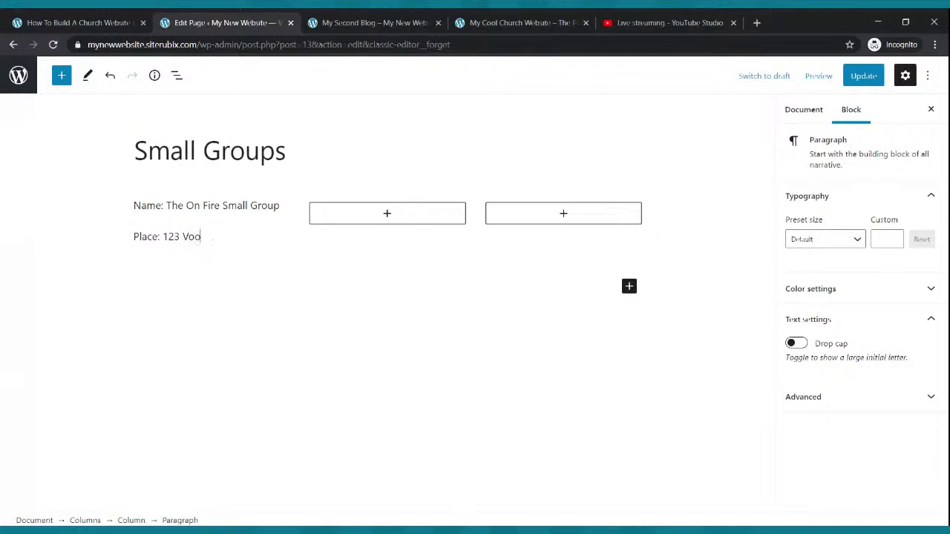
{"action": "key", "text": "Return"}
{"action": "type", "text": "Time"}
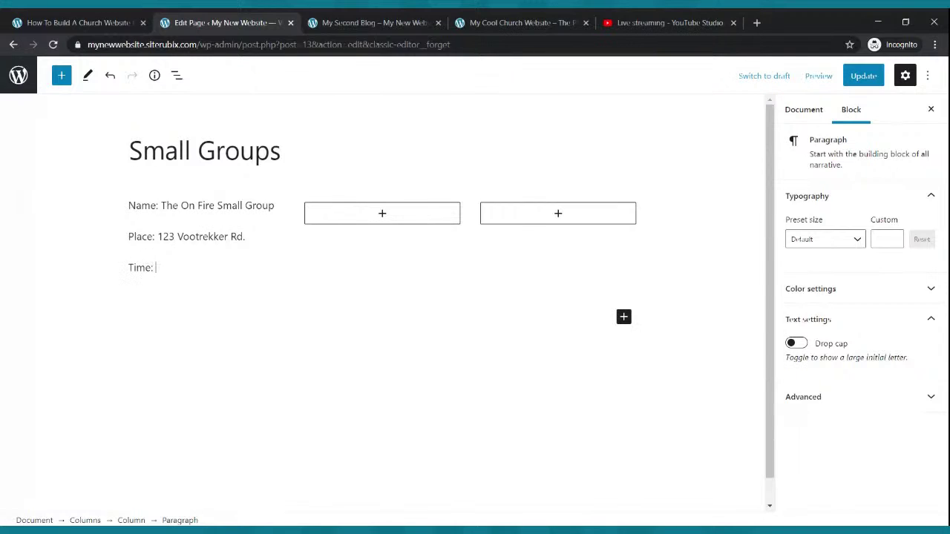
{"action": "type", "text": ": Every Tuesday at 7:00pm"}
{"action": "key", "text": "Return"}
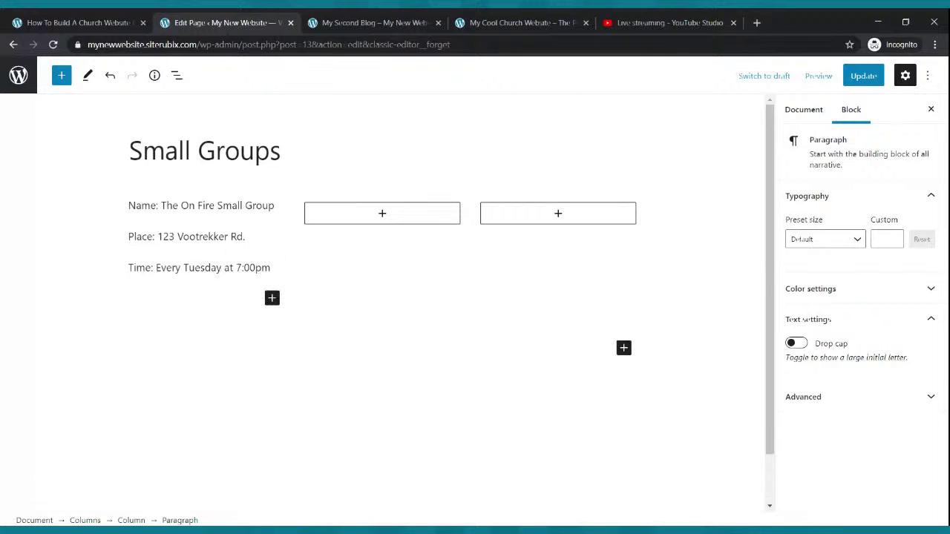
Add a Contact line with the group's phone number below the Time line.
{"action": "left_click", "coordinate": [279, 227]}
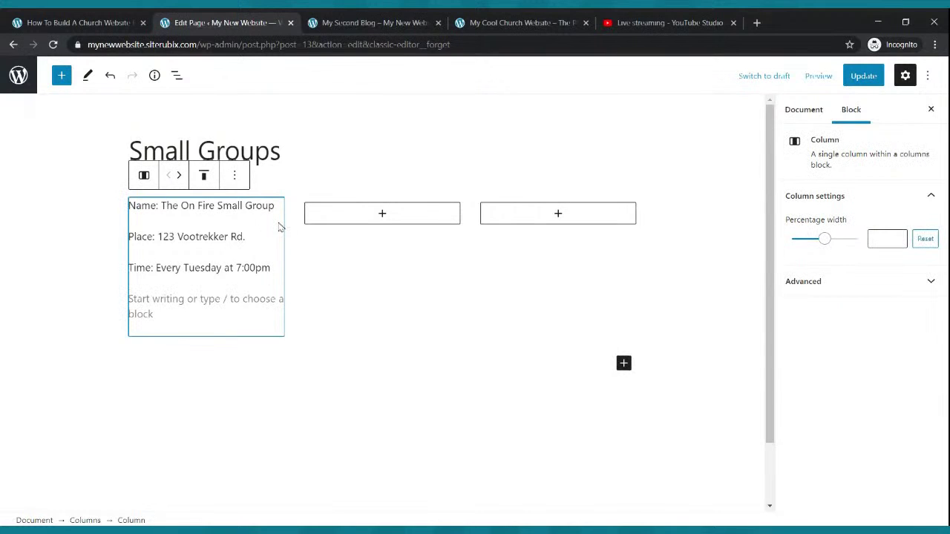
{"action": "left_click", "coordinate": [168, 311]}
{"action": "type", "text": "Contact"}
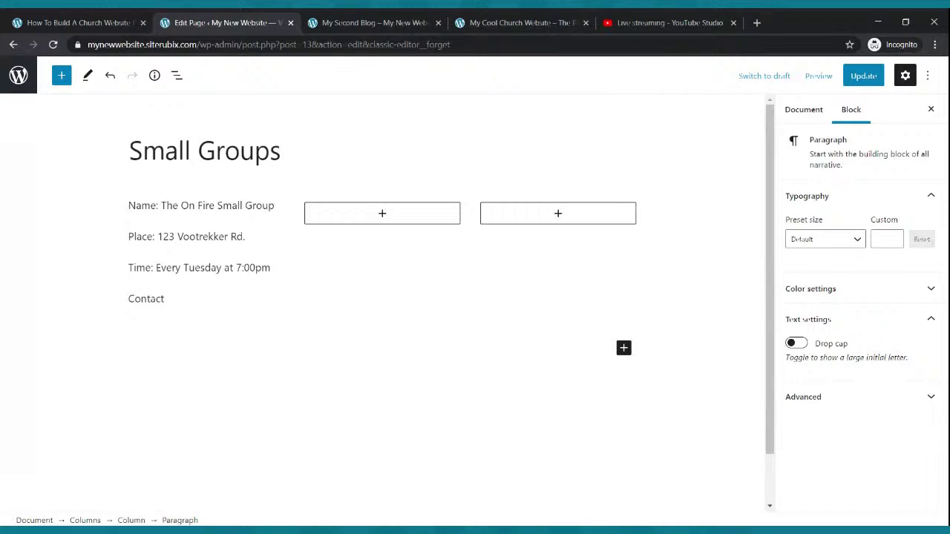
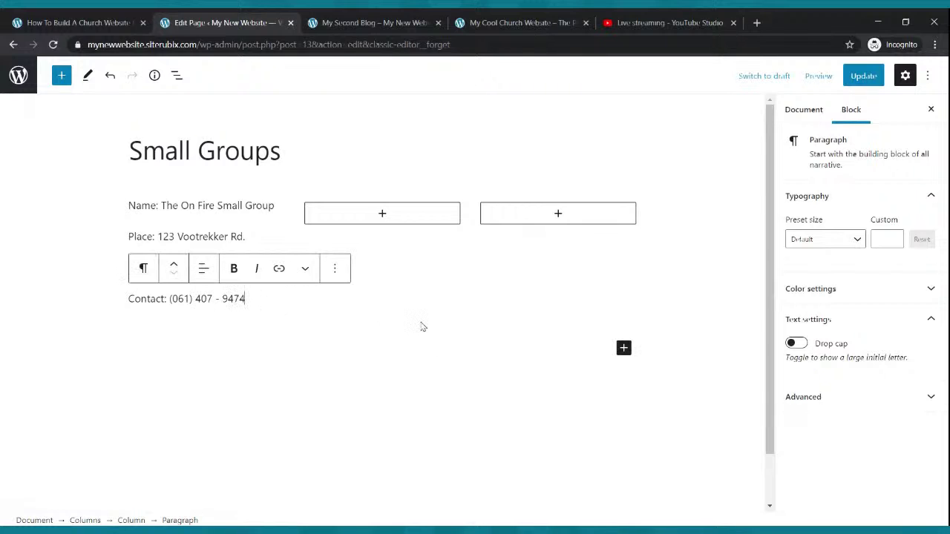
{"action": "left_click", "coordinate": [429, 319]}
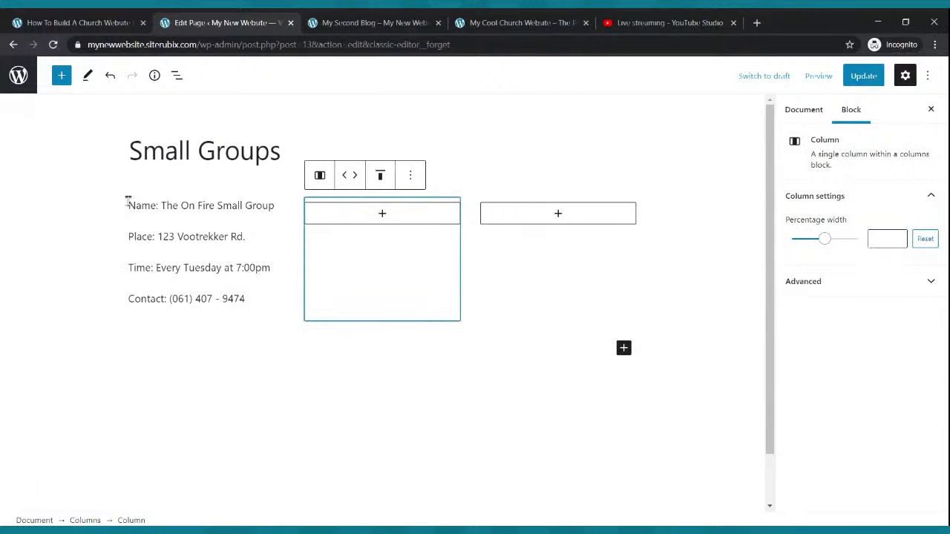
{"action": "left_click_drag", "start_coordinate": [128, 202], "coordinate": [276, 208]}
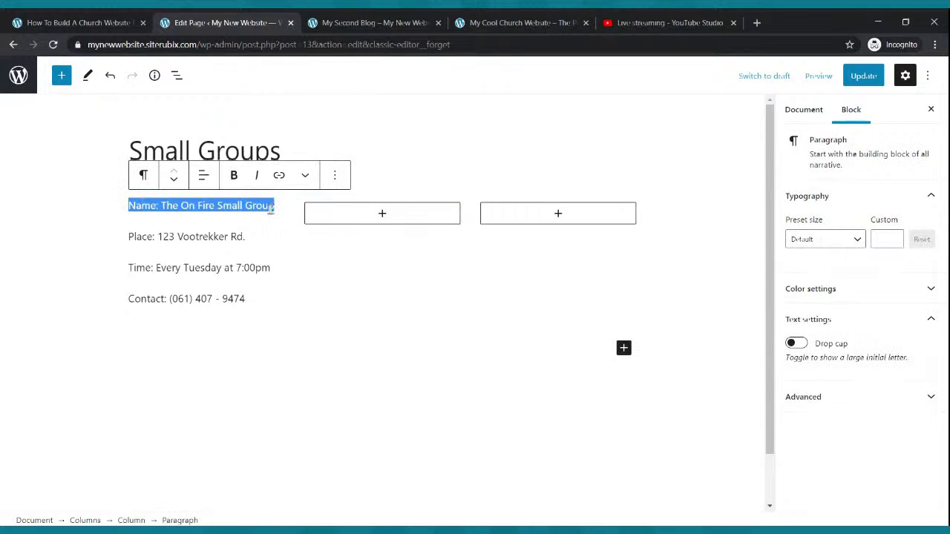
Bold the Name line and copy the first column's four group detail lines.
{"action": "left_click", "coordinate": [234, 176]}
{"action": "left_click", "coordinate": [290, 261]}
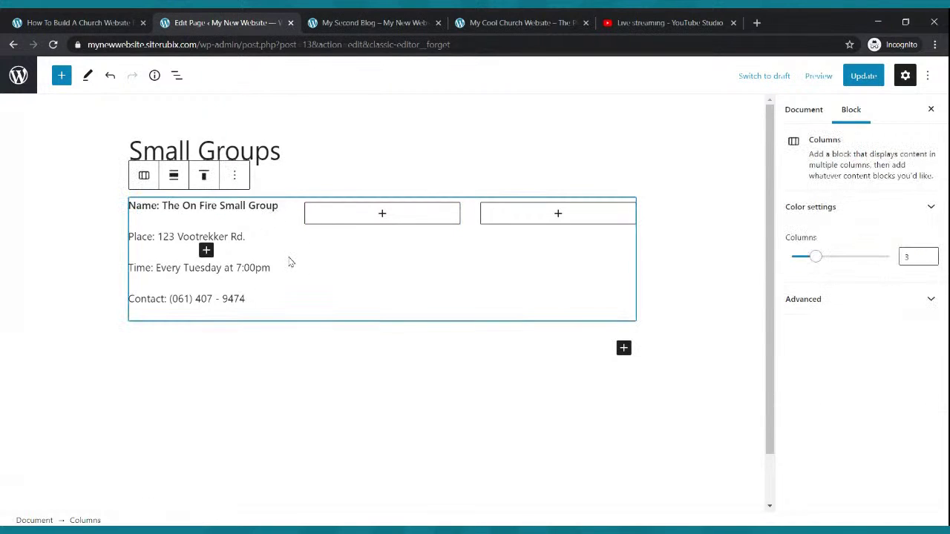
{"action": "left_click_drag", "start_coordinate": [245, 299], "coordinate": [128, 206]}
{"action": "key", "text": "ctrl+c"}
Paste the four detail lines into the empty second and third columns.
{"action": "left_click", "coordinate": [380, 216]}
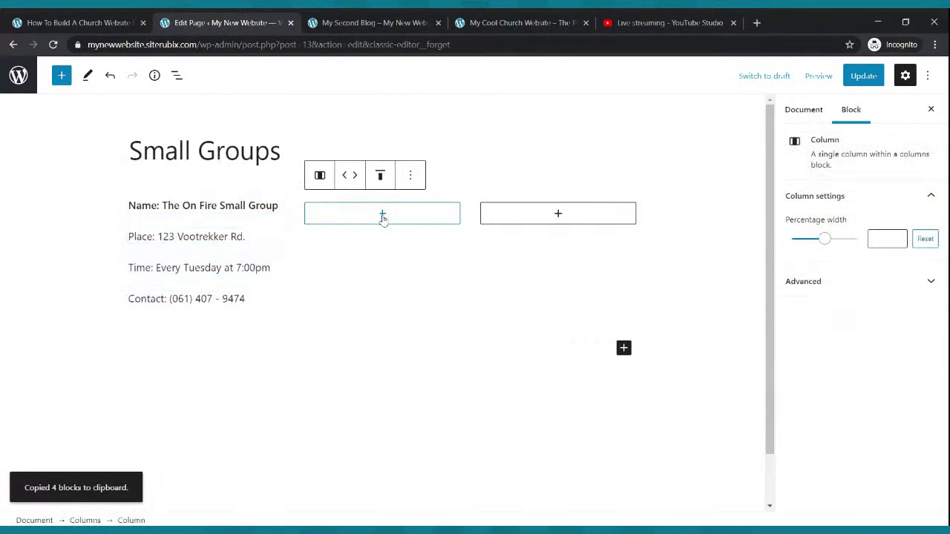
{"action": "left_click", "coordinate": [383, 216]}
{"action": "left_click", "coordinate": [312, 309]}
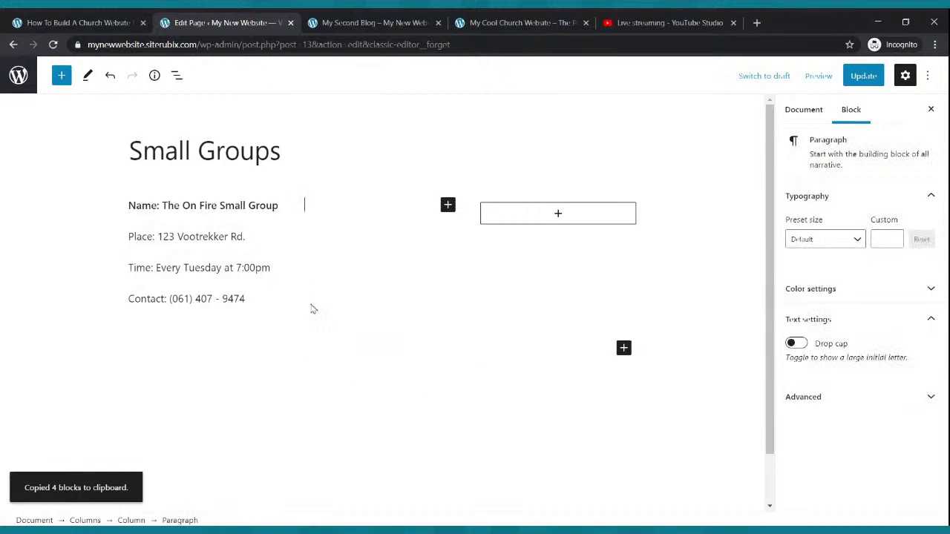
{"action": "key", "text": "ctrl+v"}
{"action": "left_click", "coordinate": [560, 214]}
{"action": "left_click", "coordinate": [496, 313]}
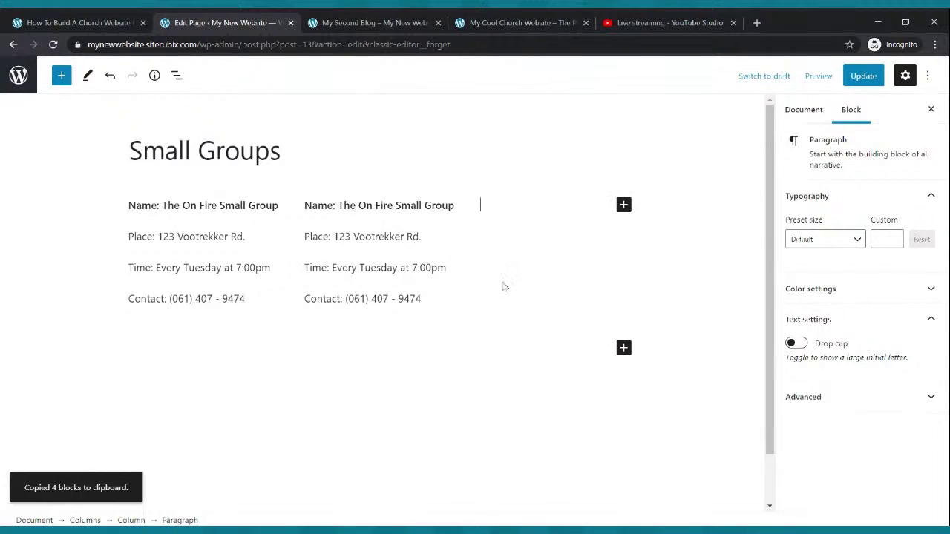
{"action": "key", "text": "ctrl+v"}
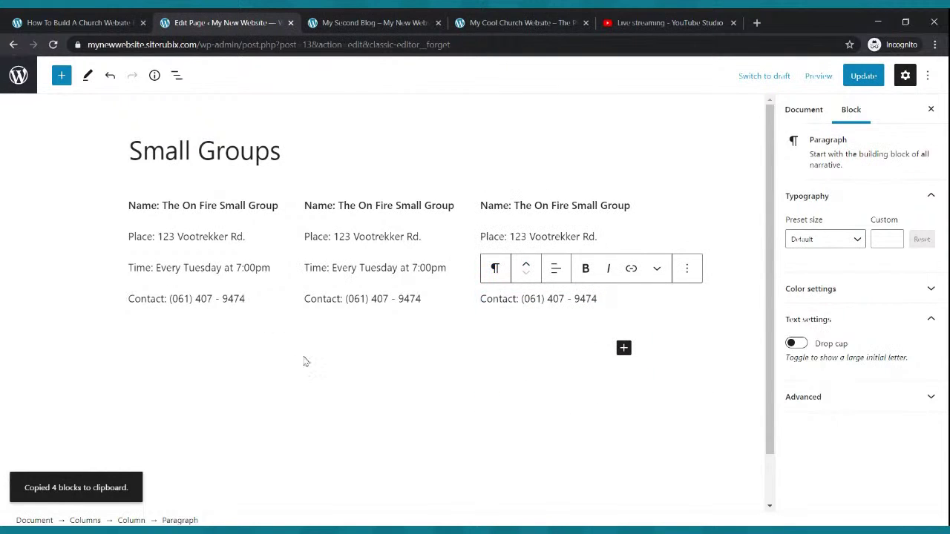
Rename the middle column's group to 'The Cool Small Group'.
{"action": "triple_click", "coordinate": [345, 212]}
{"action": "left_click", "coordinate": [343, 211]}
{"action": "key", "text": "Delete"}
{"action": "key", "text": "Delete"}
{"action": "key", "text": "Delete"}
{"action": "key", "text": "Delete"}
{"action": "key", "text": "Delete"}
{"action": "key", "text": "Delete"}
{"action": "key", "text": "Delete"}
{"action": "key", "text": "Delete"}
{"action": "key", "text": "Delete"}
{"action": "key", "text": "Delete"}
{"action": "key", "text": "Delete"}
{"action": "key", "text": "Delete"}
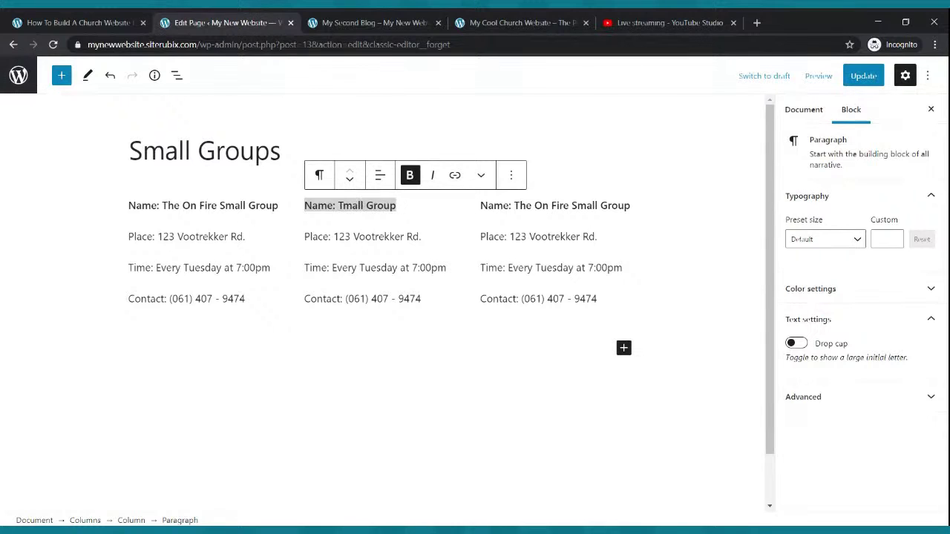
{"action": "type", "text": "he Cool S"}
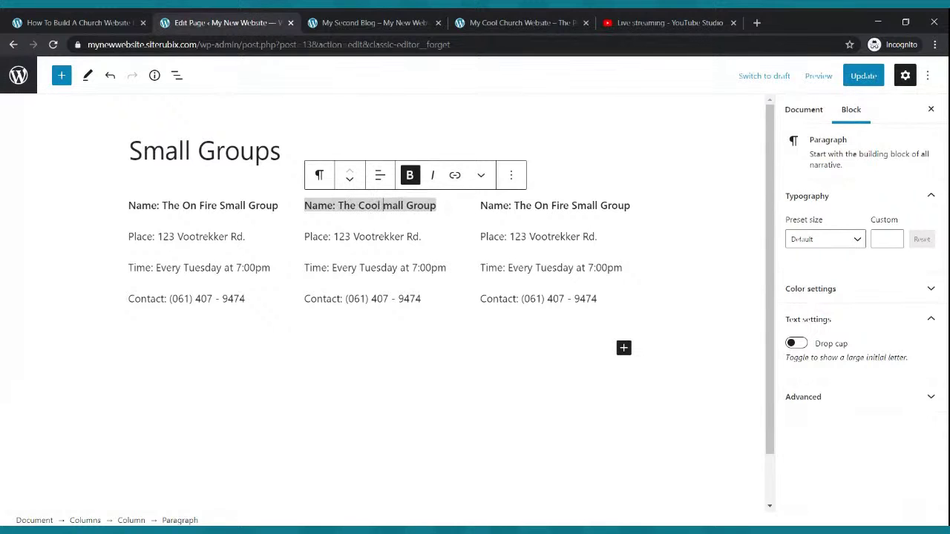